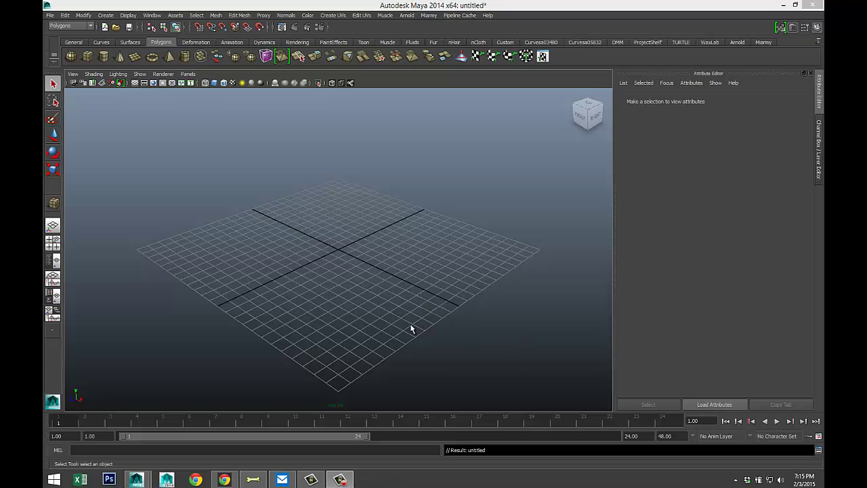
Step: Create a long, thin polygon cube on the grid, about 0.19 wide, 0.23 high and 21.85 deep, and dismiss the chat notification
alt+drag(411, 329, 436, 309)
scroll(435, 314, up, 2)
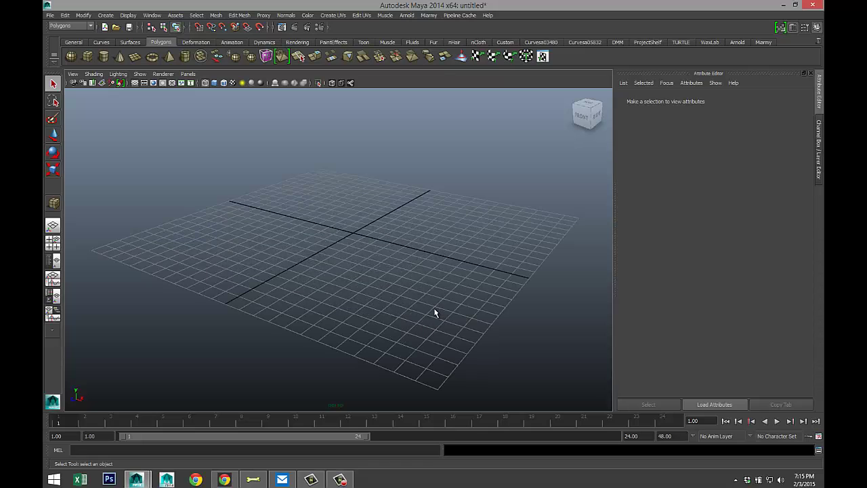
alt+drag(446, 276, 414, 288)
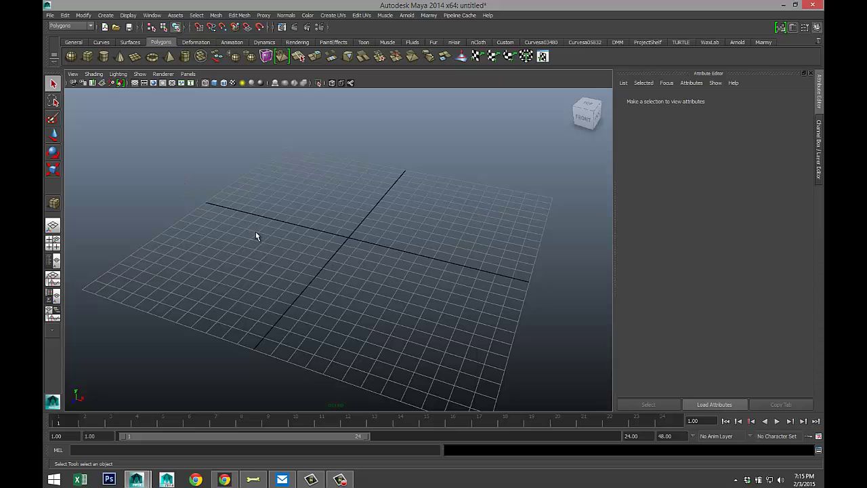
alt+drag(256, 236, 301, 245)
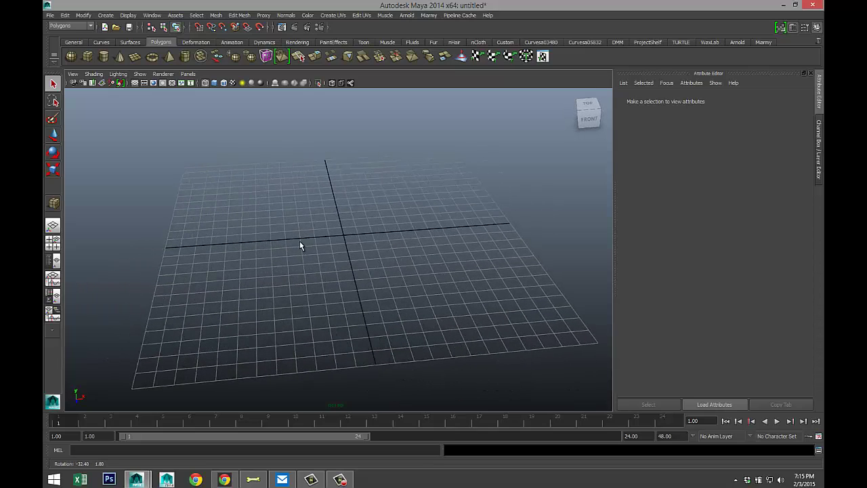
click(88, 56)
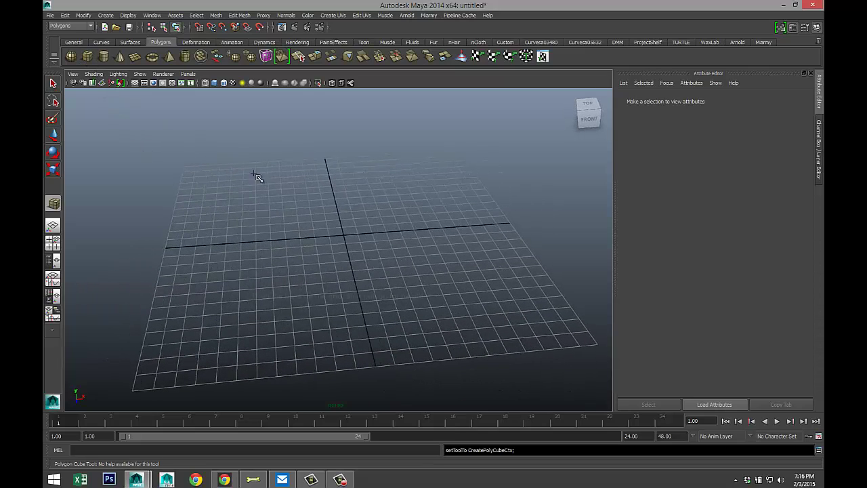
drag(250, 173, 223, 247)
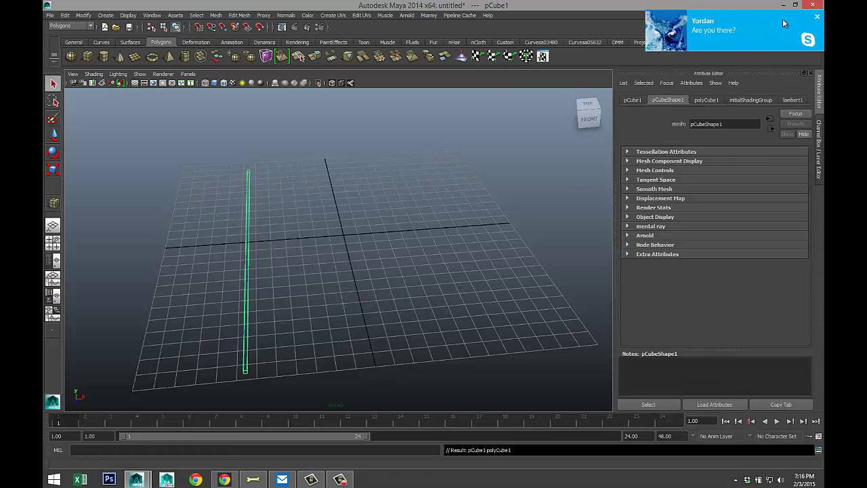
click(818, 18)
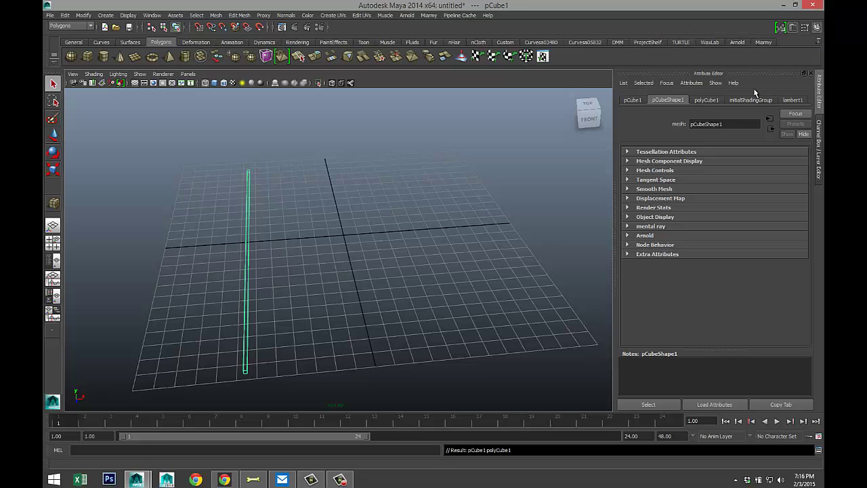
Step: Set the cube's width and height to 1 in its creation history
click(708, 100)
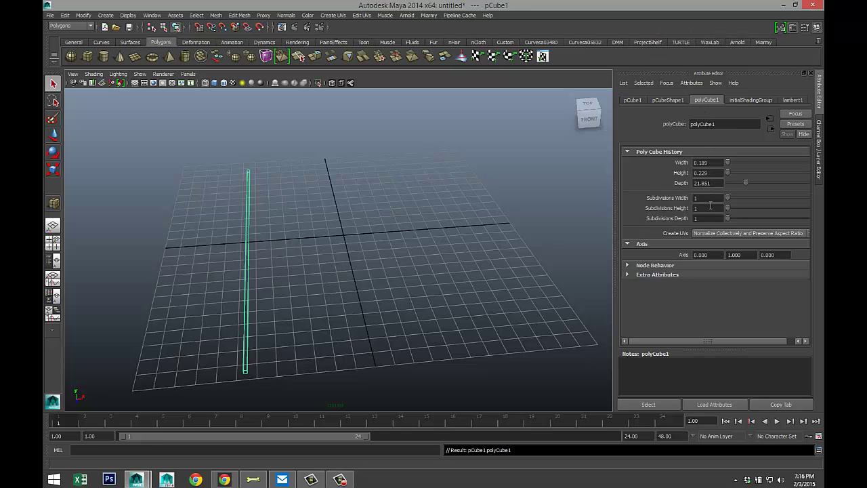
double_click(718, 162)
text(1)
key(Tab)
text(1)
key(Return)
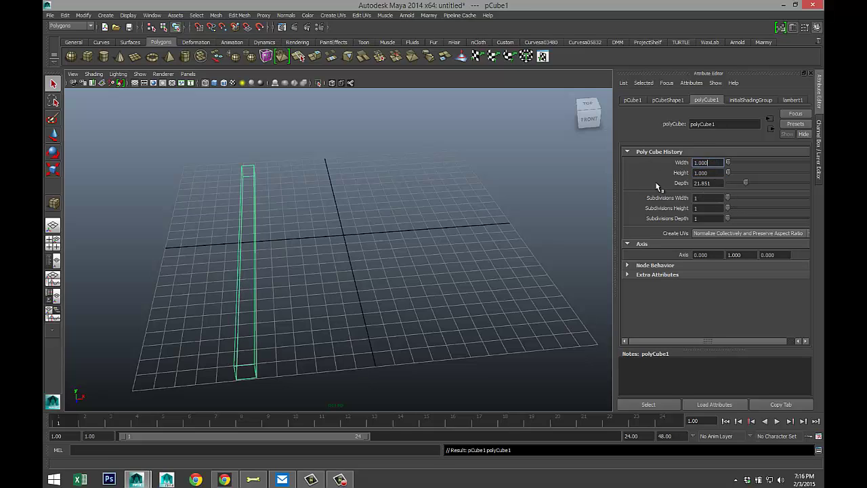
click(187, 234)
drag(188, 230, 316, 283)
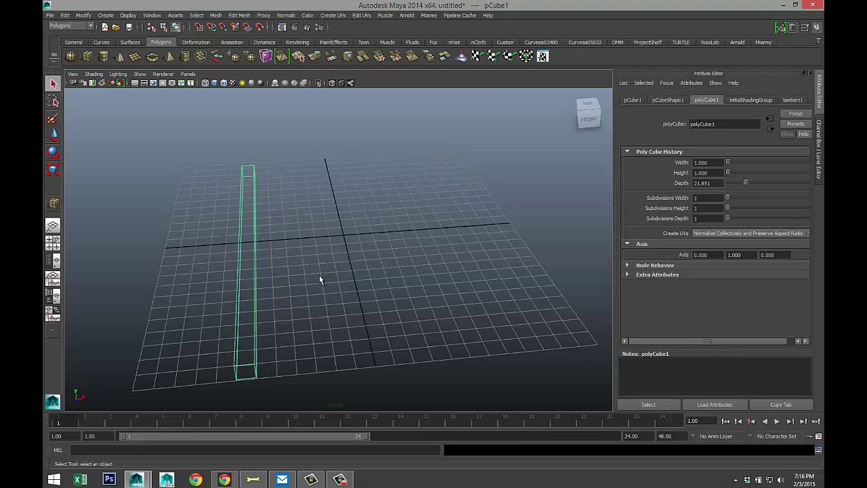
Step: Scale the cube uniformly to about 0.092, then stretch it along Z to a scale of about 0.759
key(r)
drag(246, 246, 100, 235)
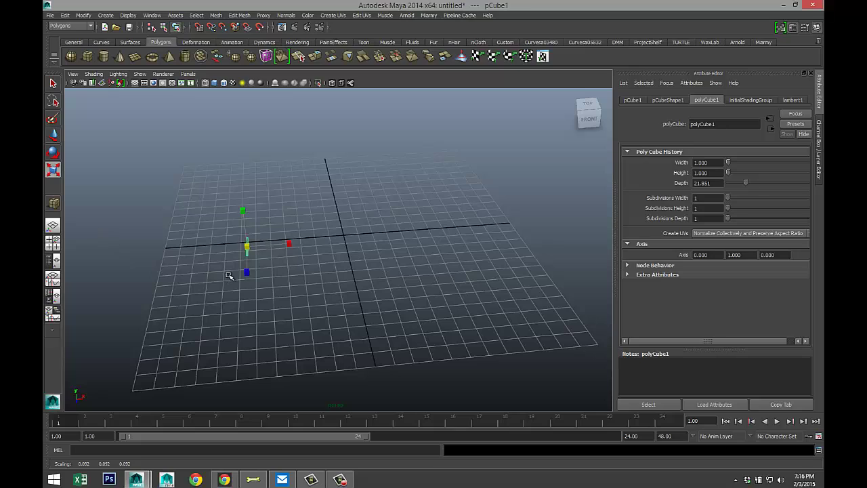
drag(246, 271, 258, 314)
drag(248, 272, 250, 296)
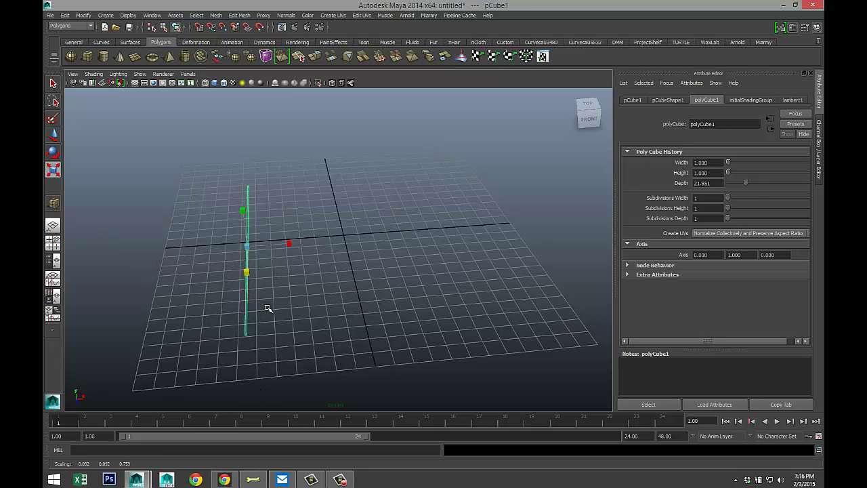
Step: In the maximized top view, duplicate the bar and move the copy along X to about -5.6, beside the original
click(52, 242)
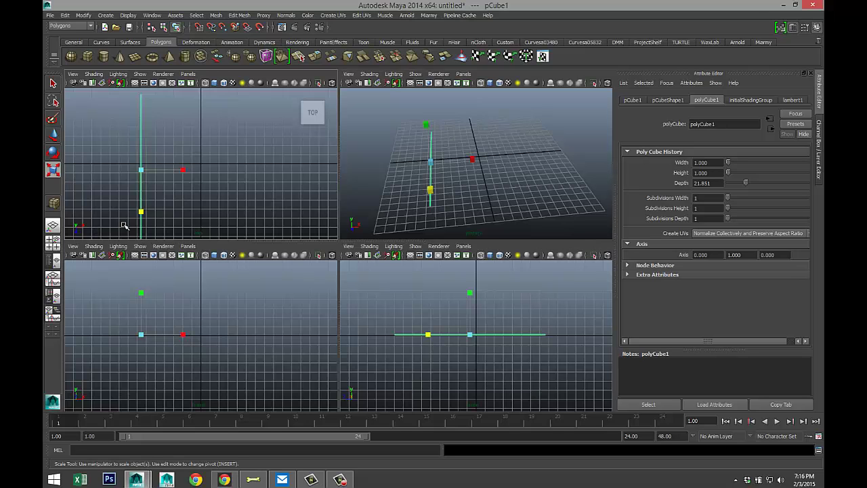
key(space)
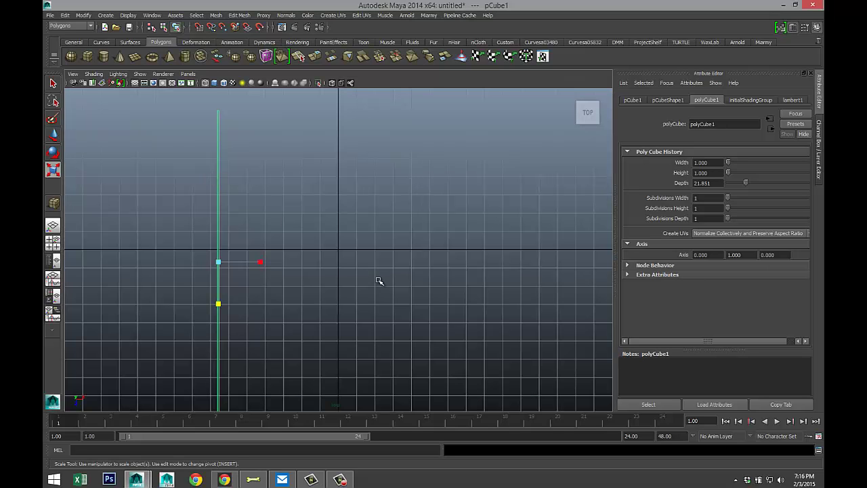
key(ctrl+d)
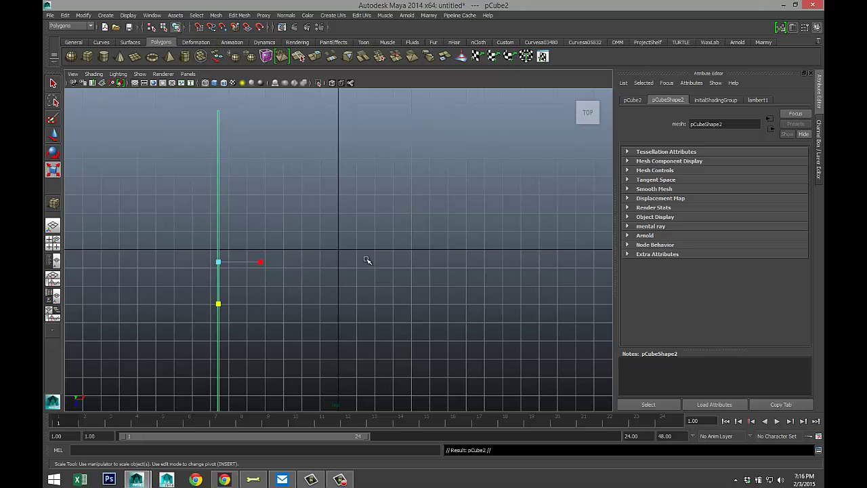
key(w)
drag(251, 261, 273, 263)
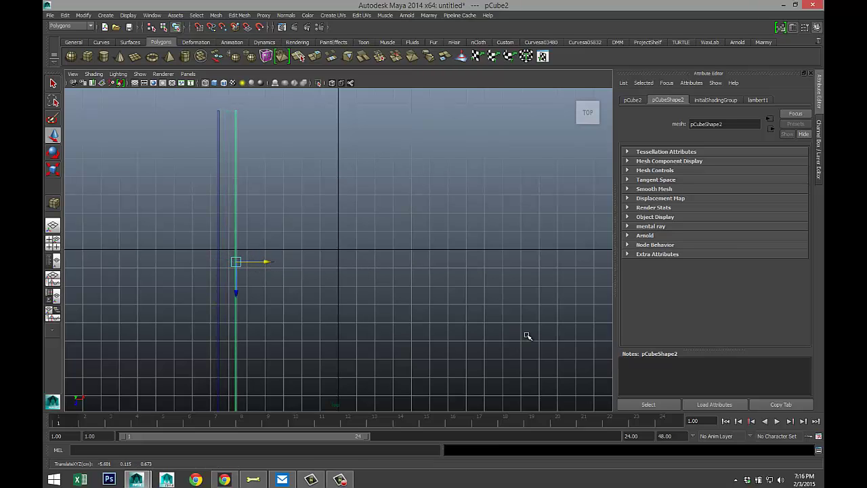
Step: Repeat the duplication with the same offset eight times to make a row of ten evenly spaced bars
key(shift+d)
key(shift+d)
key(shift+d)
key(shift+d)
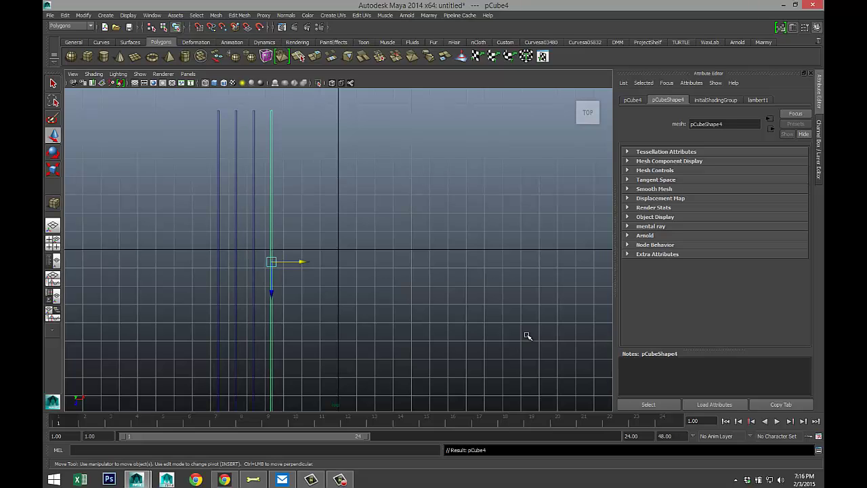
key(shift+d)
key(shift+d)
key(shift+d)
key(shift+d)
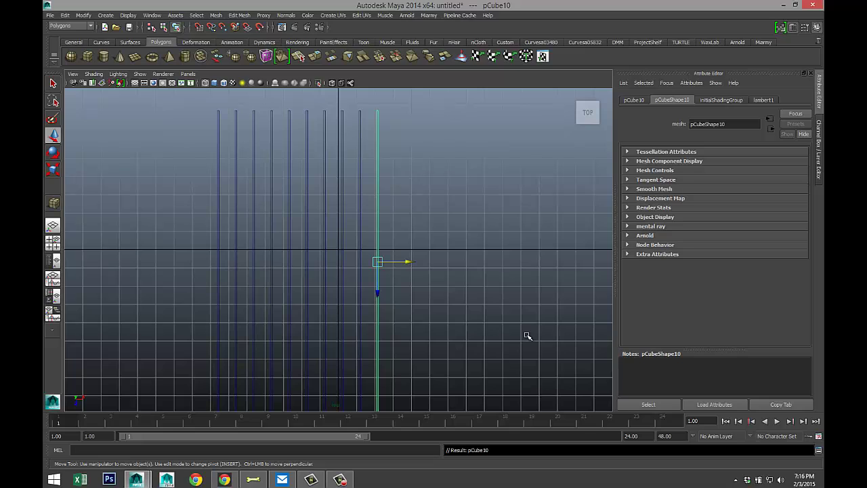
Step: Duplicate the last bar of the row and set the copy's Y rotation to 90 degrees to make a crossbar
click(487, 290)
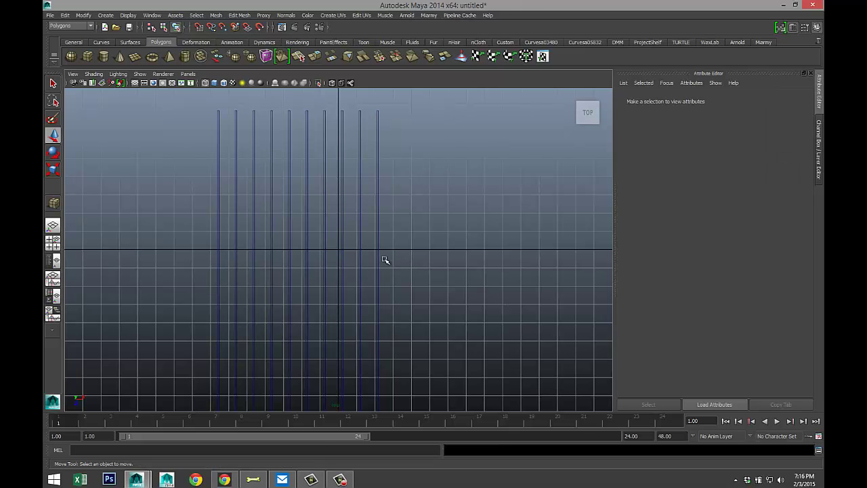
click(379, 261)
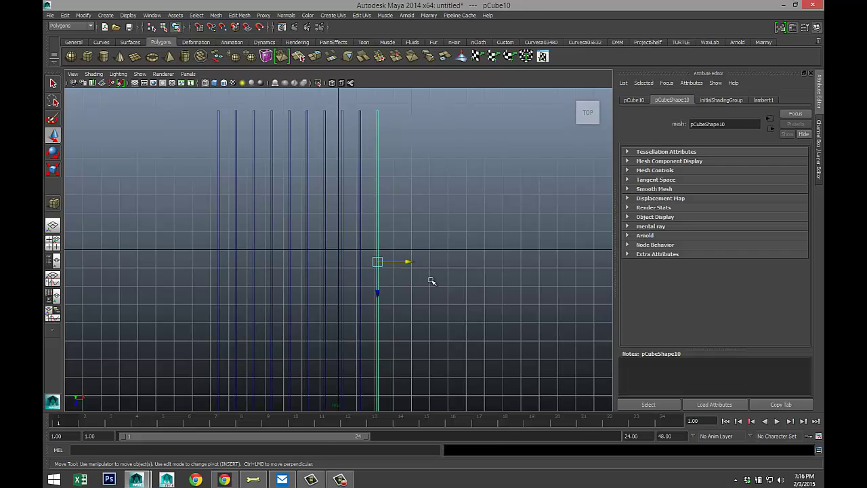
key(ctrl+d)
key(e)
drag(366, 226, 362, 265)
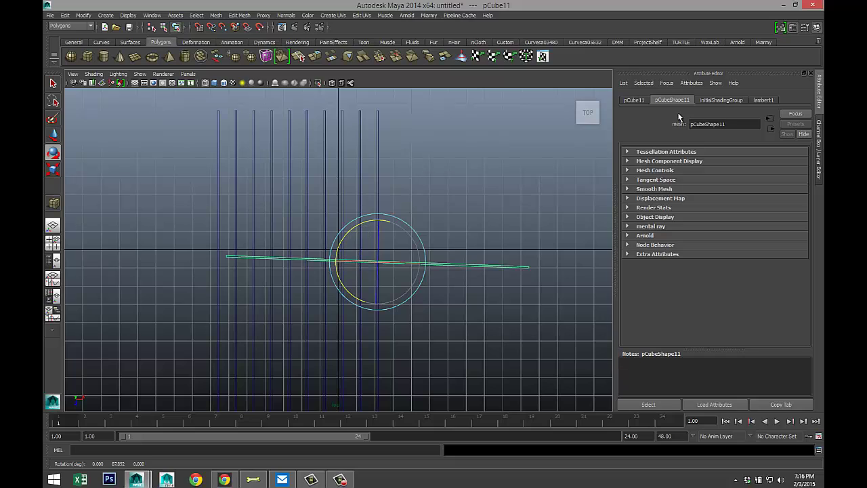
click(636, 100)
double_click(738, 173)
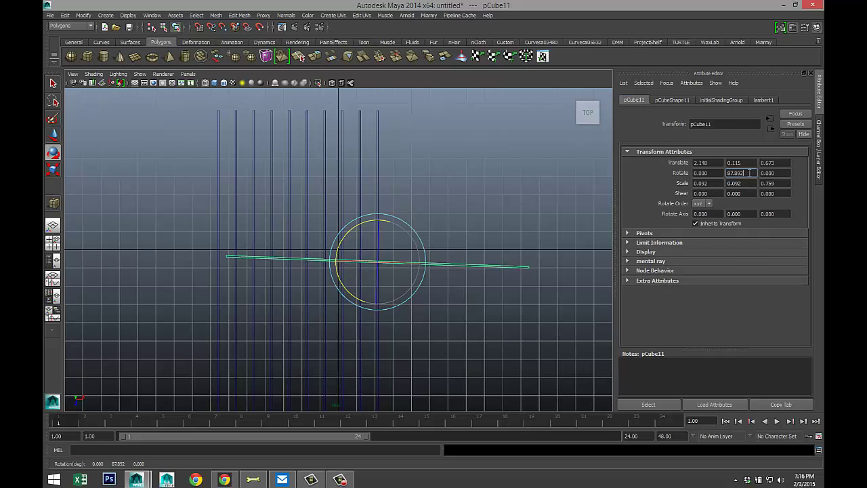
text(90)
key(Return)
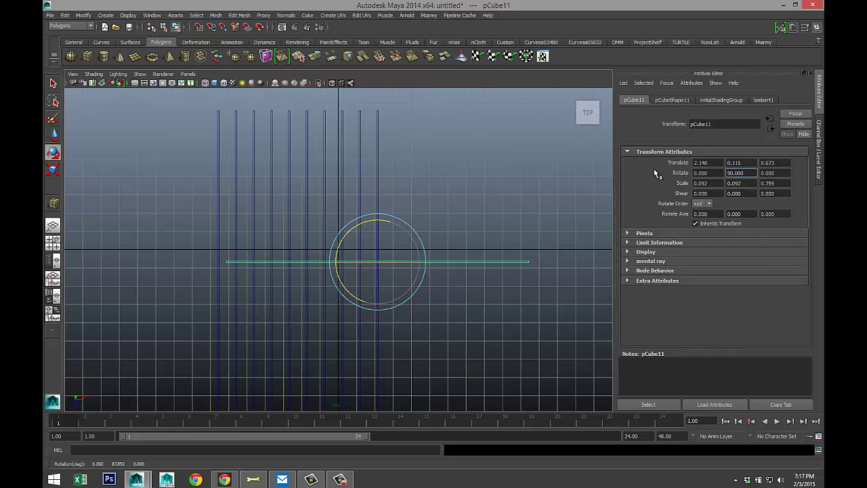
click(490, 285)
click(462, 262)
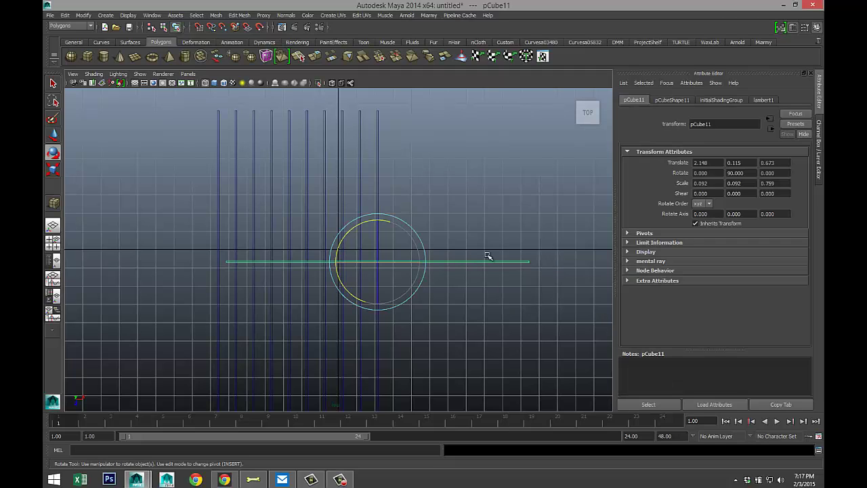
Step: Move the crossbar onto the far ends of the bars, at about X 1.689 and Z -7.585
key(w)
drag(378, 290, 383, 144)
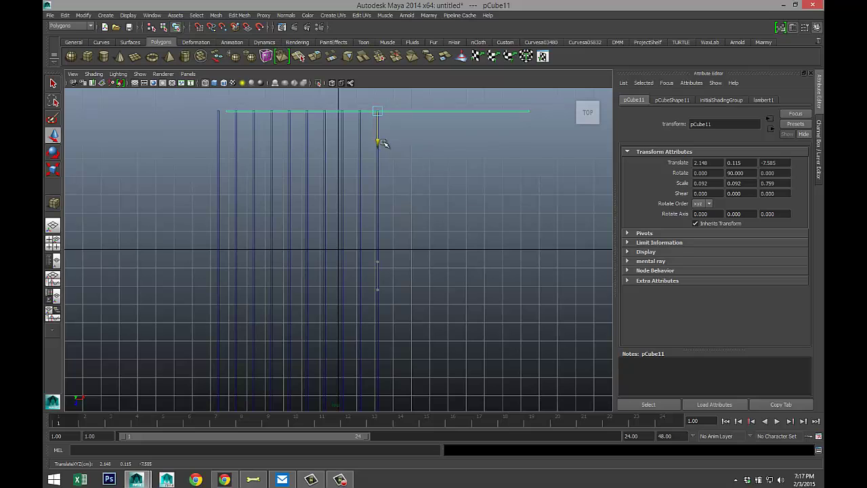
drag(410, 111, 404, 111)
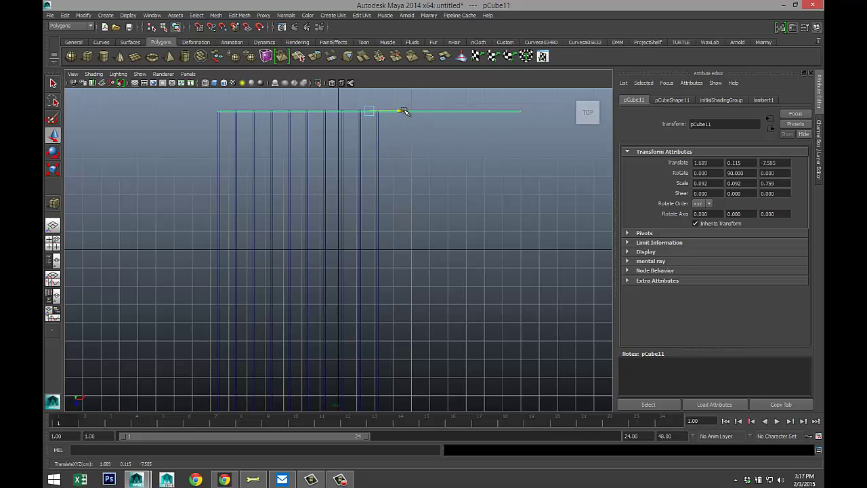
Step: Move the crossbar's end vertices at the first bar along X to about -6.616, flush with that bar's outer edge
alt+middle_drag(280, 199, 372, 266)
scroll(346, 232, up, 2)
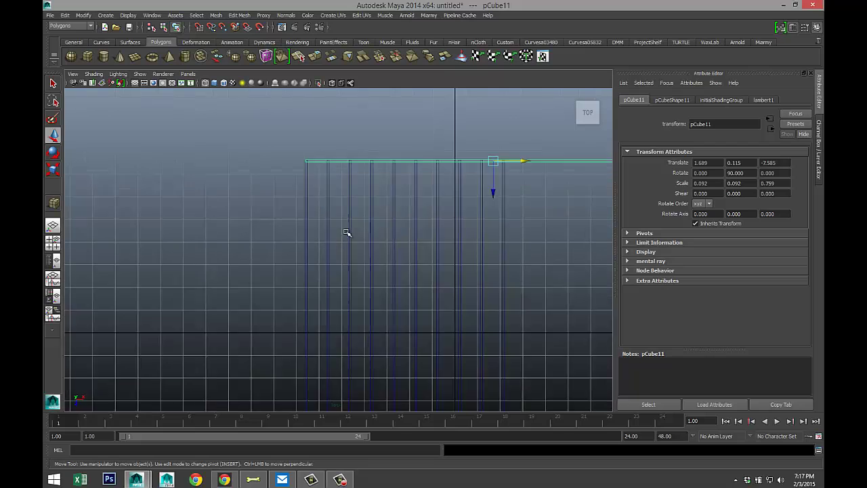
scroll(314, 185, up, 2)
alt+middle_drag(314, 185, 337, 309)
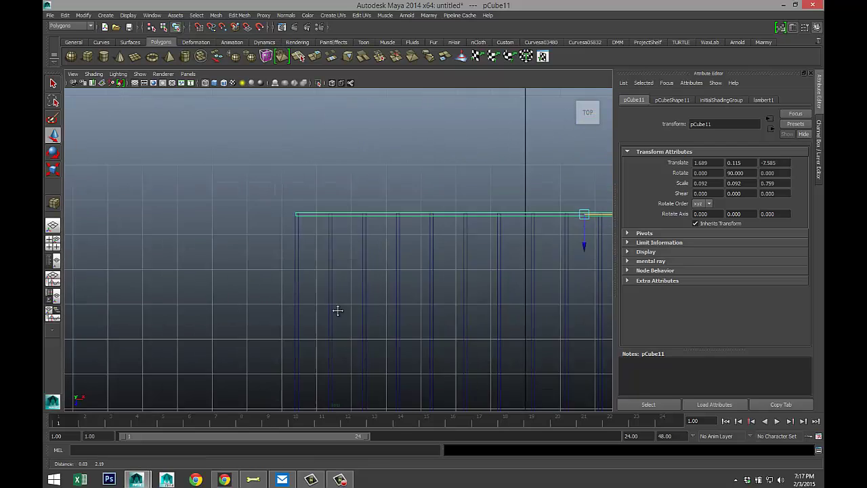
scroll(348, 291, up, 2)
scroll(348, 271, up, 2)
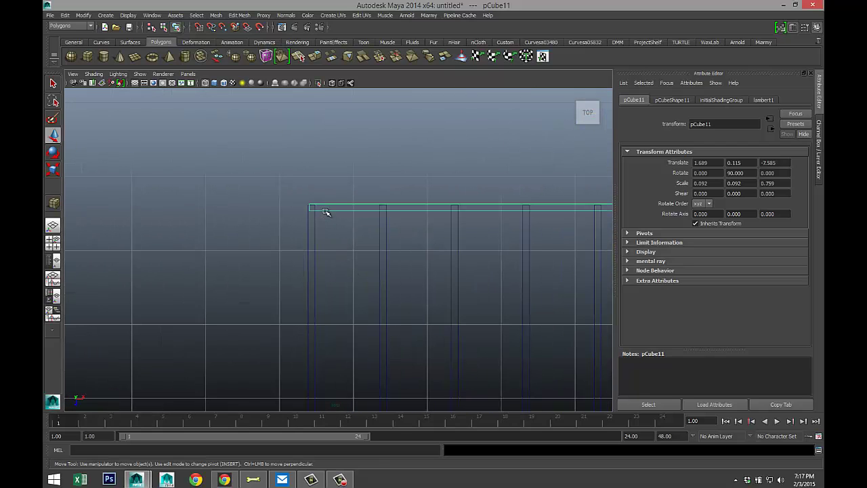
right_click(296, 205)
click(295, 204)
drag(292, 194, 328, 234)
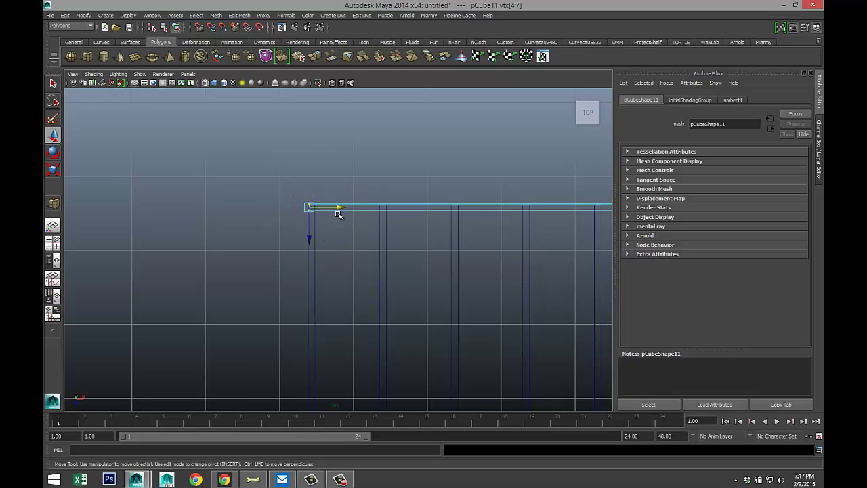
scroll(339, 214, up, 3)
key(f)
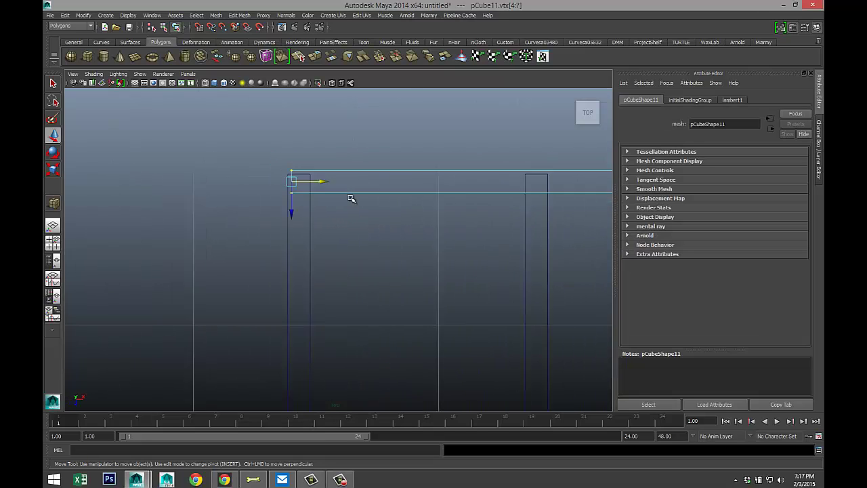
drag(370, 250, 362, 250)
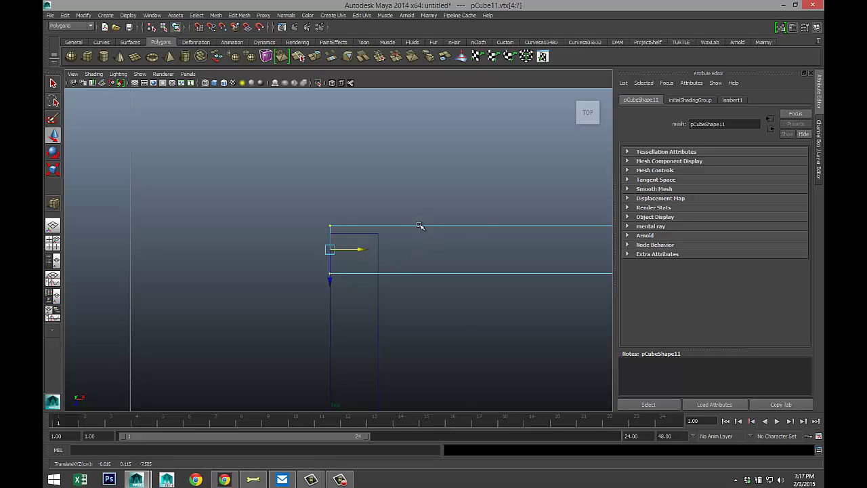
Step: Return the crossbar to object mode and nudge it along Z to about -7.564
right_drag(420, 225, 446, 214)
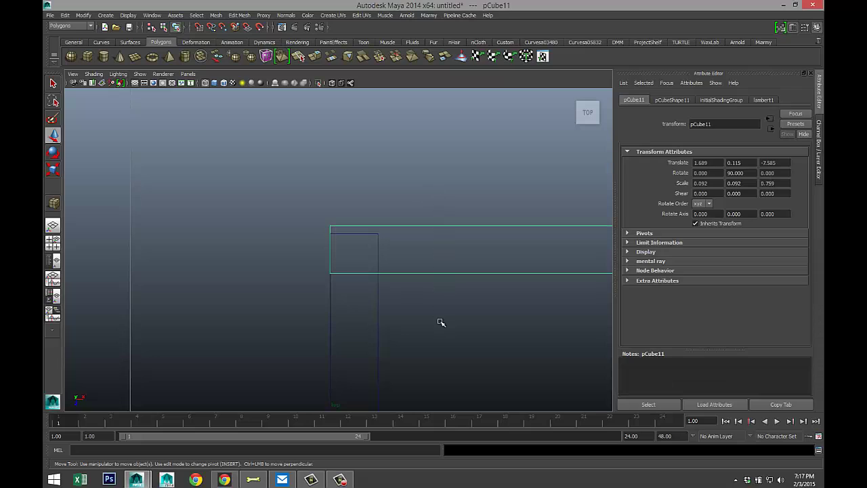
scroll(430, 316, down, 5)
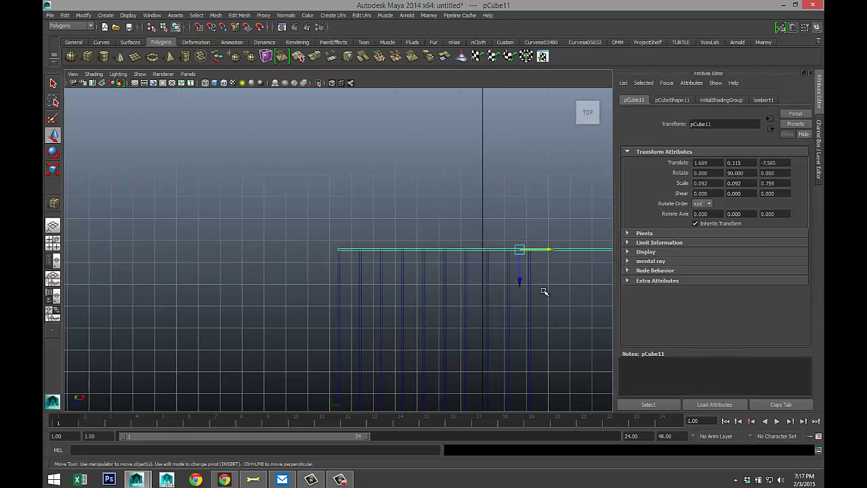
drag(520, 281, 519, 282)
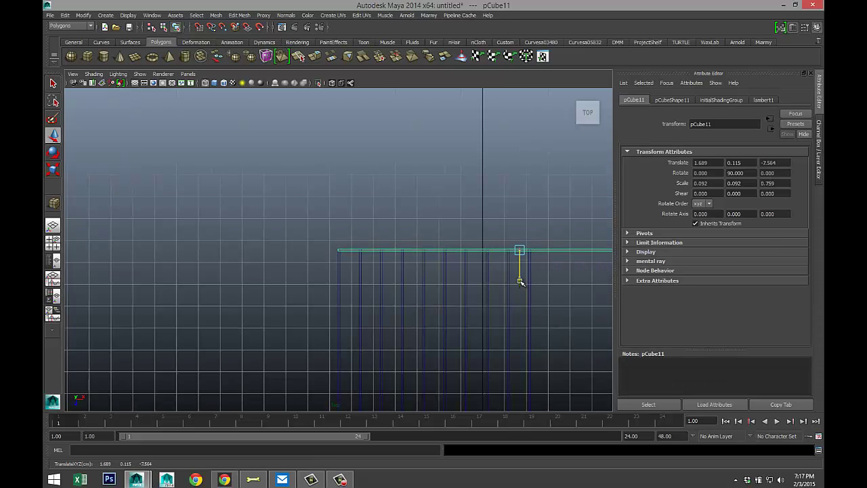
Step: Move the crossbar's opposite end vertices along X to about 2.194, flush with the last bar's outer edge
alt+middle_drag(540, 318, 299, 299)
right_drag(446, 236, 422, 240)
drag(433, 224, 476, 272)
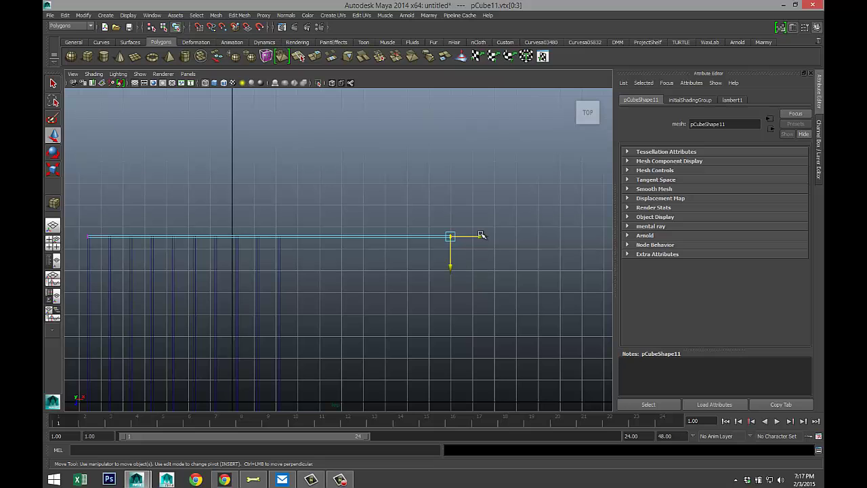
drag(482, 235, 315, 250)
scroll(332, 258, up, 3)
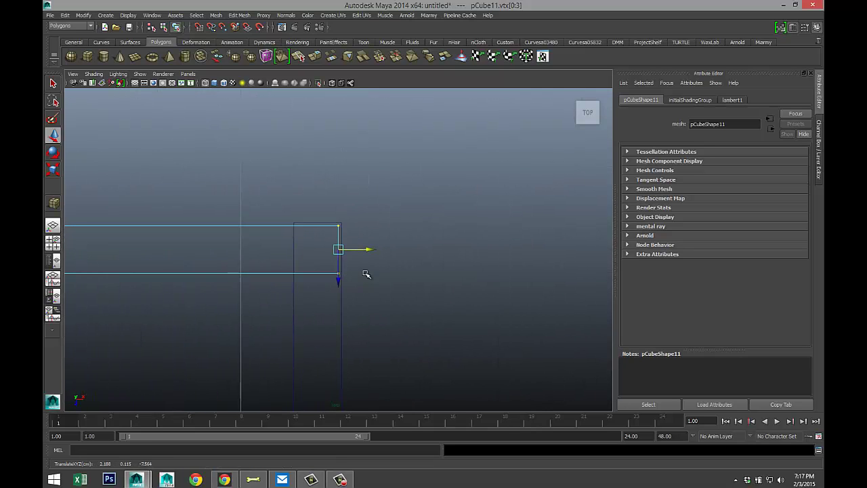
drag(371, 251, 375, 252)
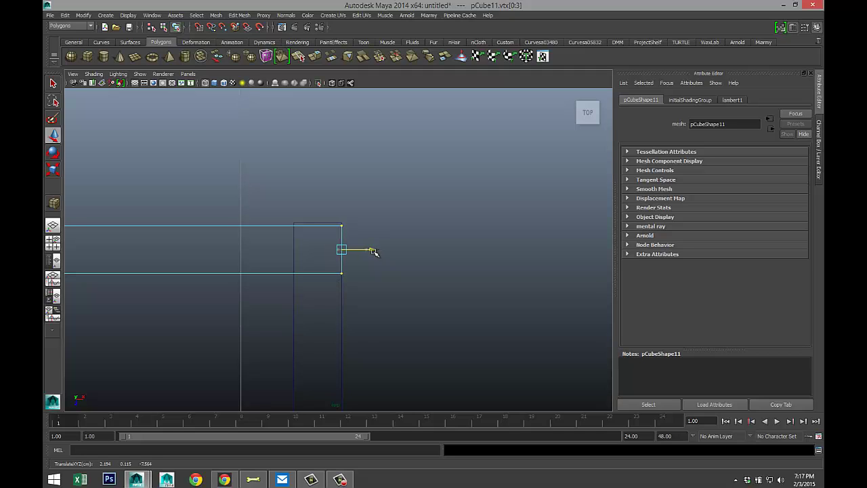
scroll(341, 271, down, 3)
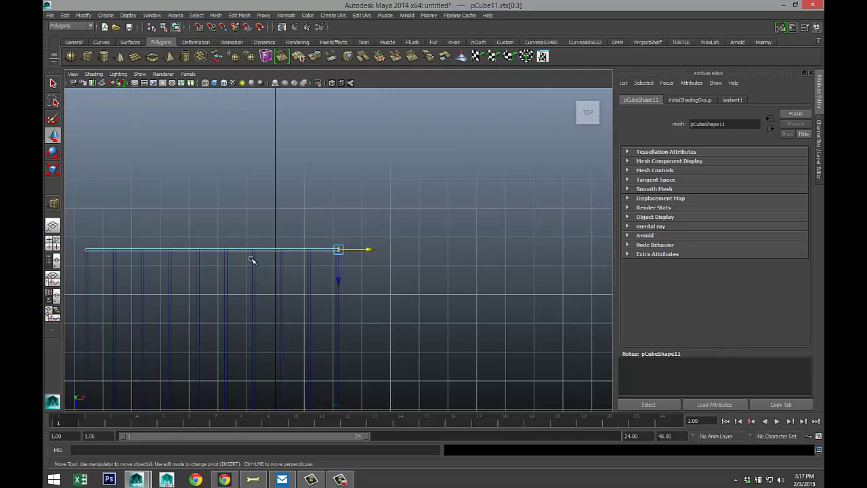
Step: Return the crossbar to object mode and nudge it along Z to about -7.573, flush with the bar ends
right_drag(247, 249, 290, 239)
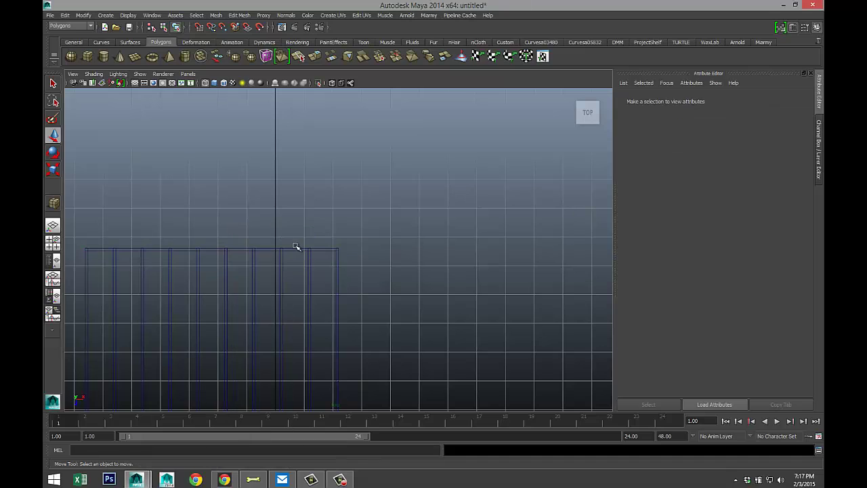
click(296, 248)
scroll(339, 296, up, 4)
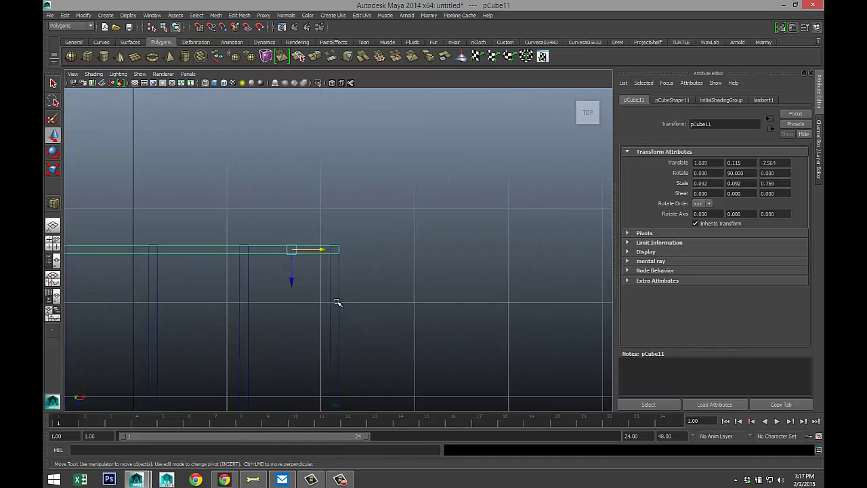
drag(265, 279, 270, 281)
scroll(275, 288, down, 5)
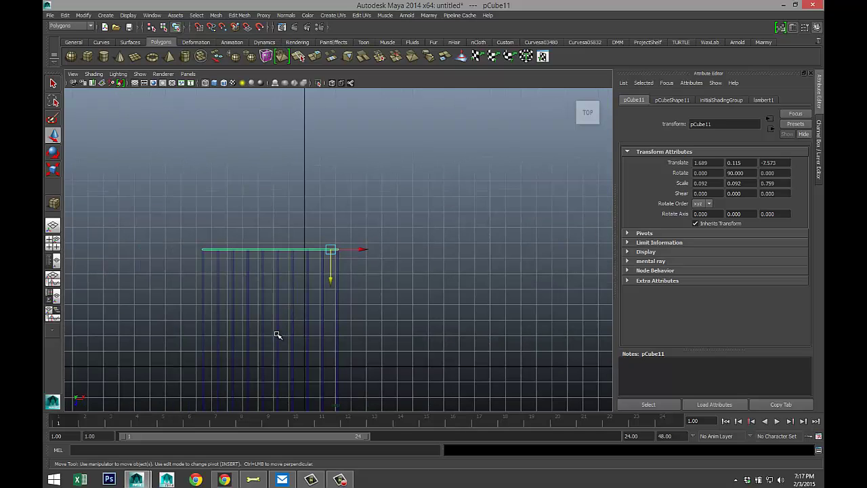
Step: Duplicate the crossbar and move the copy along Z to about -6.039
alt+middle_drag(277, 335, 385, 265)
scroll(370, 278, down, 2)
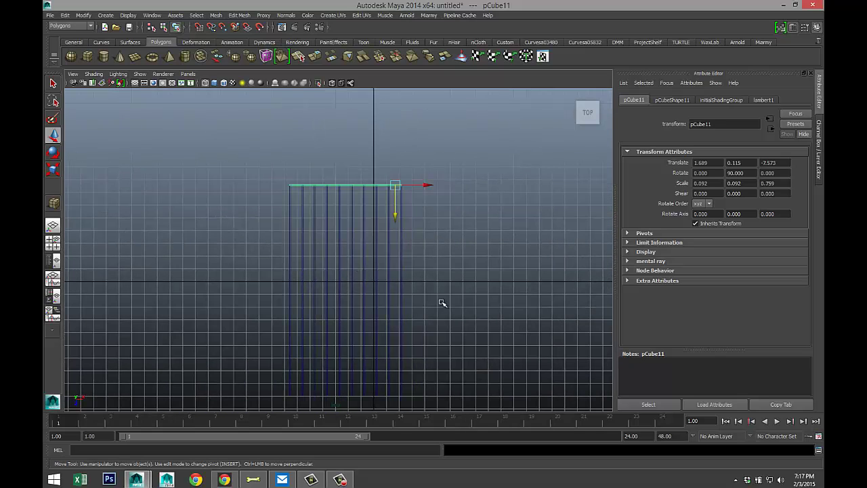
key(ctrl+d)
drag(397, 216, 400, 236)
scroll(496, 296, down, 3)
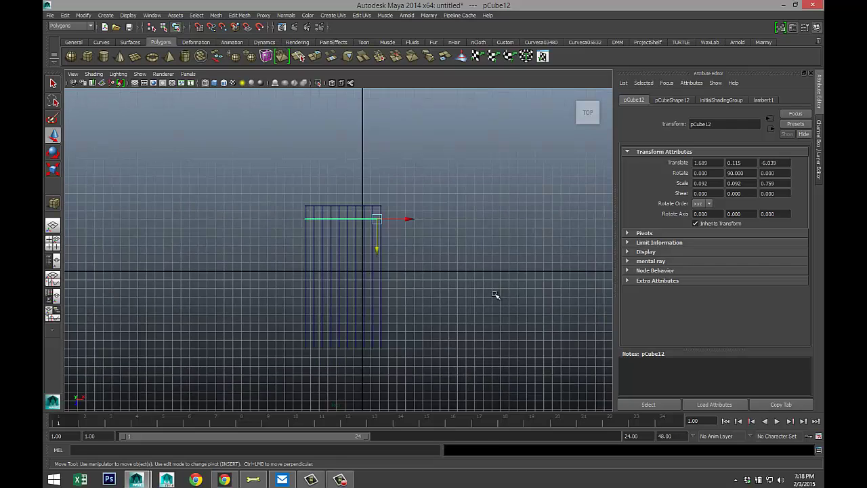
Step: Repeat the duplication with the same offset ten times, filling the bars' length with crossbars up to about Z 9.308
key(shift+d)
key(shift+d)
key(shift+d)
key(shift+d)
key(shift+d)
key(shift+d)
key(shift+d)
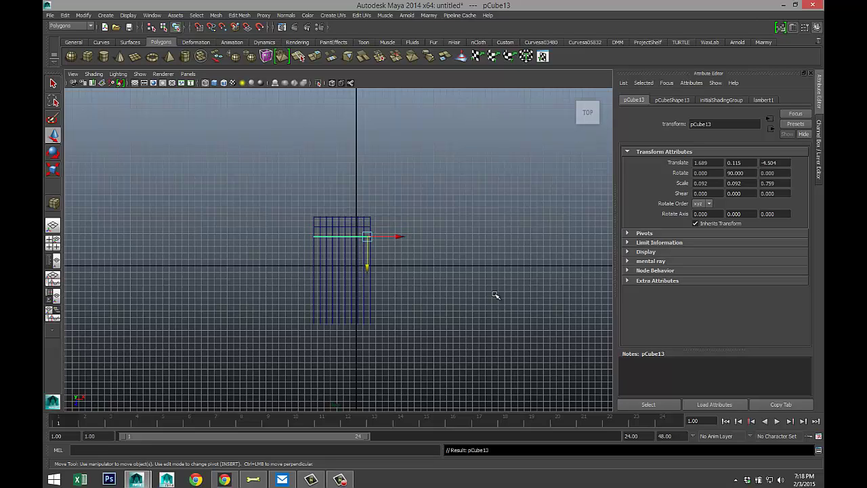
key(shift+d)
key(shift+d)
key(shift+d)
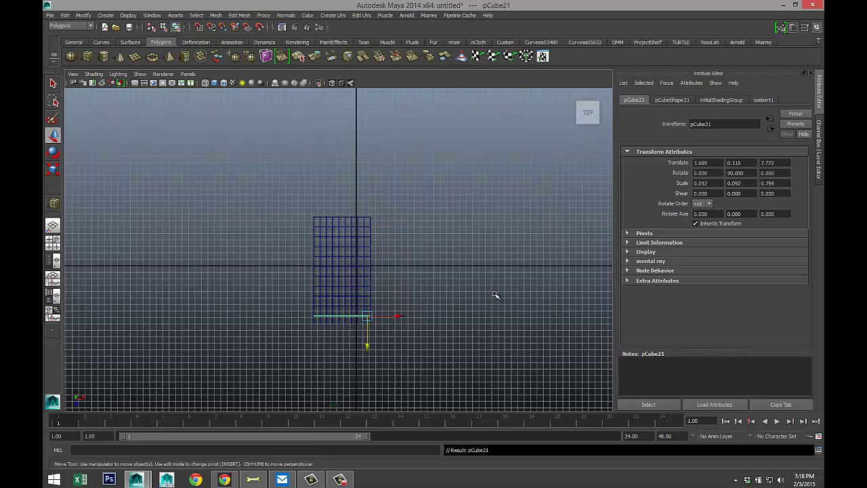
Step: Combine the lengthwise bars and the crossbars crossing them into one mesh, leaving out the final crossbar beyond the bar ends
scroll(447, 329, up, 5)
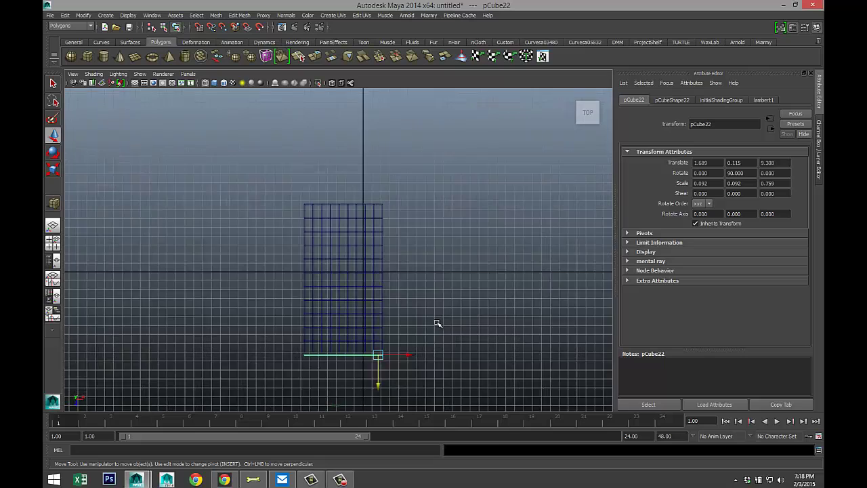
alt+middle_drag(427, 329, 420, 225)
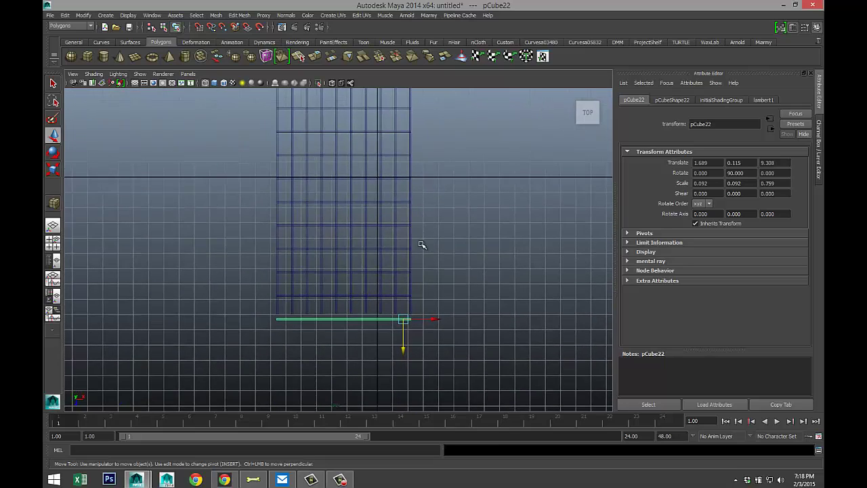
scroll(421, 243, up, 3)
drag(206, 331, 501, 138)
scroll(502, 149, down, 3)
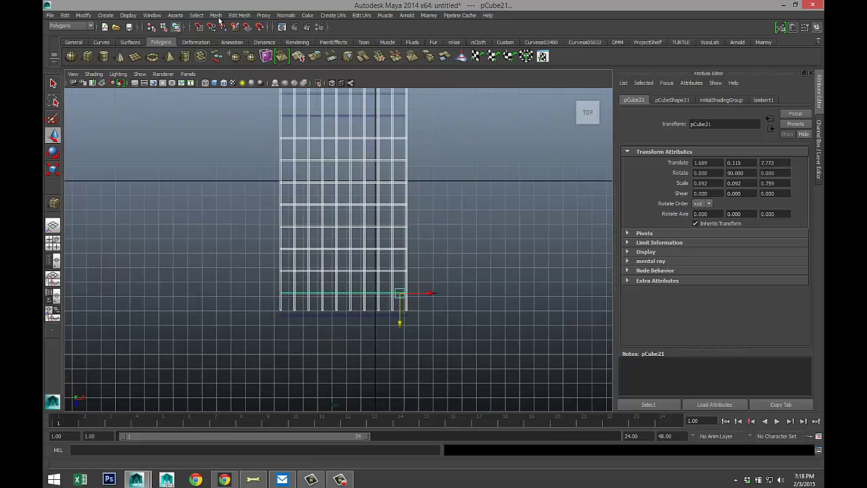
click(216, 16)
click(229, 29)
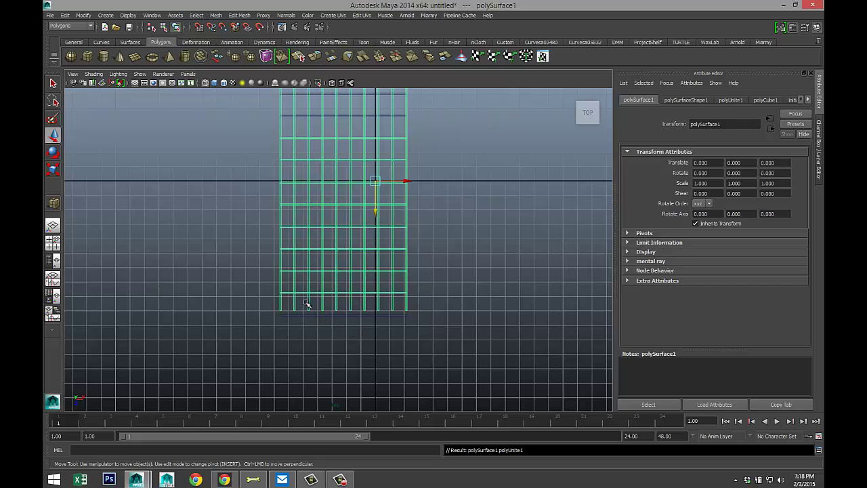
Step: Move the end vertices of the combined lengthwise bars along Z to about 9.354, flush with the final crossbar
right_drag(295, 308, 255, 269)
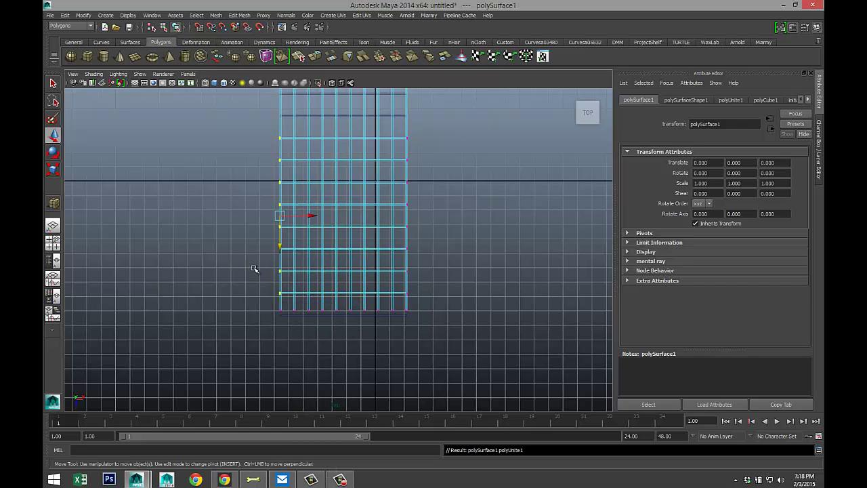
drag(260, 303, 424, 311)
scroll(359, 362, up, 4)
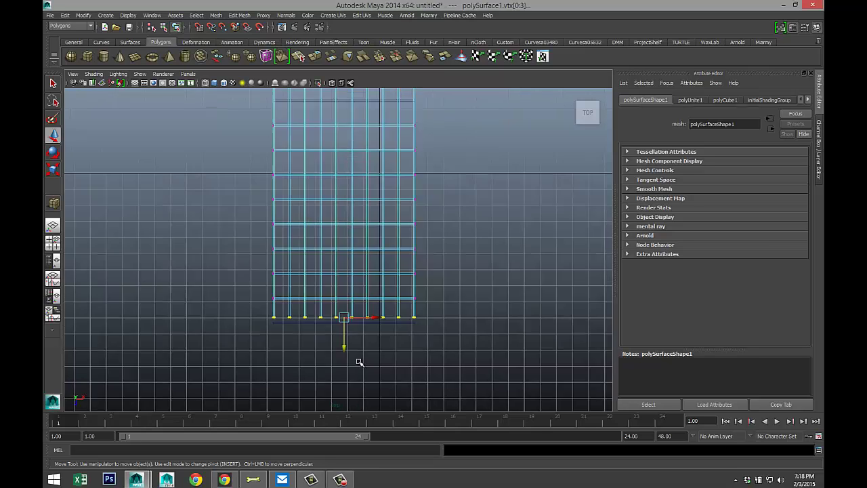
alt+middle_drag(465, 358, 457, 267)
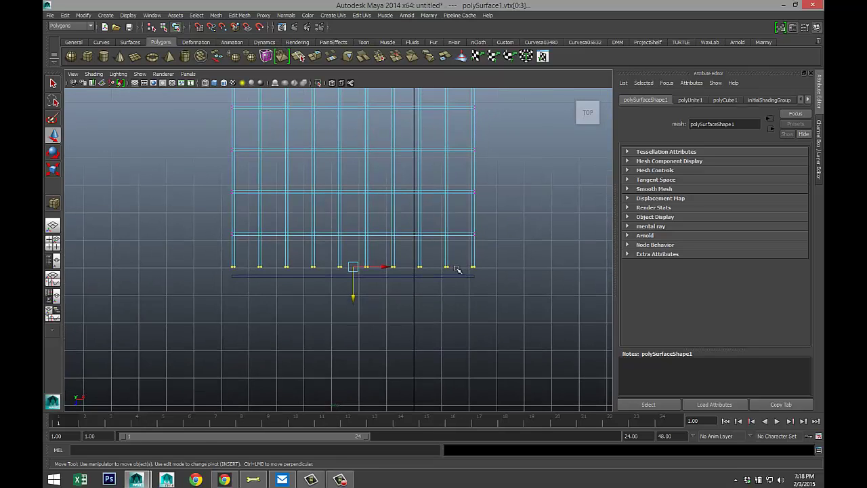
scroll(399, 307, up, 2)
drag(365, 305, 363, 320)
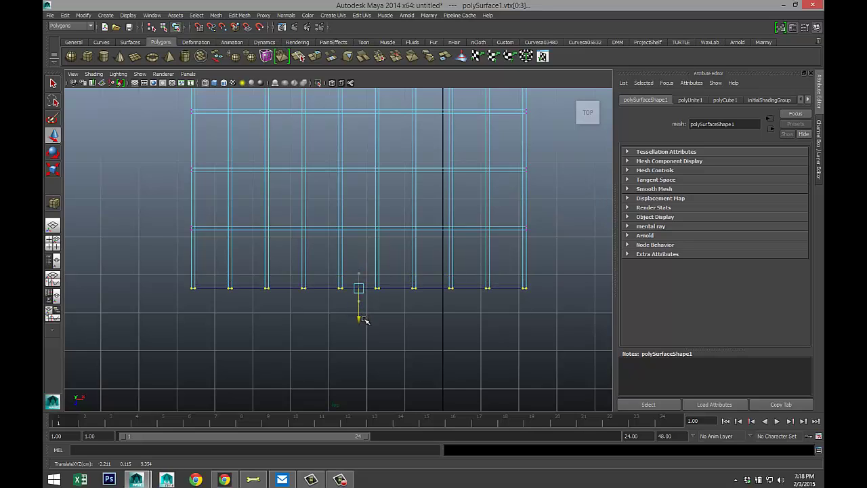
click(472, 357)
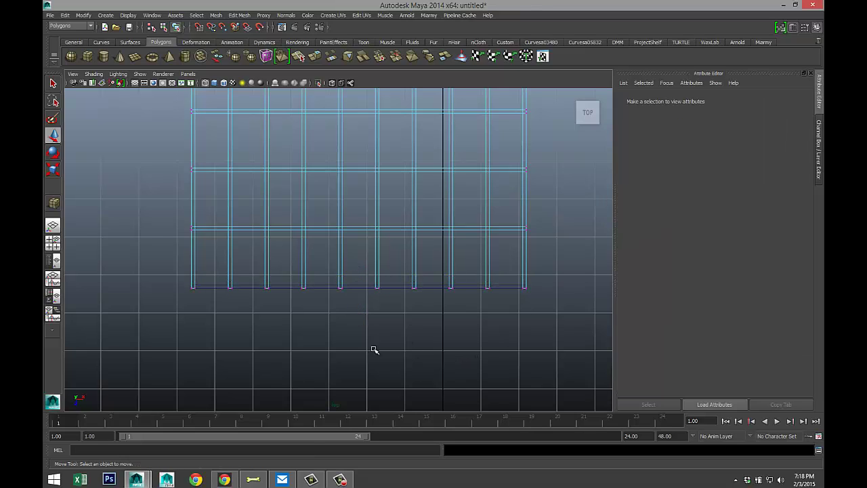
Step: Return to object mode and combine the grid mesh with all the remaining separate crossbars into a single mesh
scroll(235, 321, down, 6)
scroll(245, 322, down, 3)
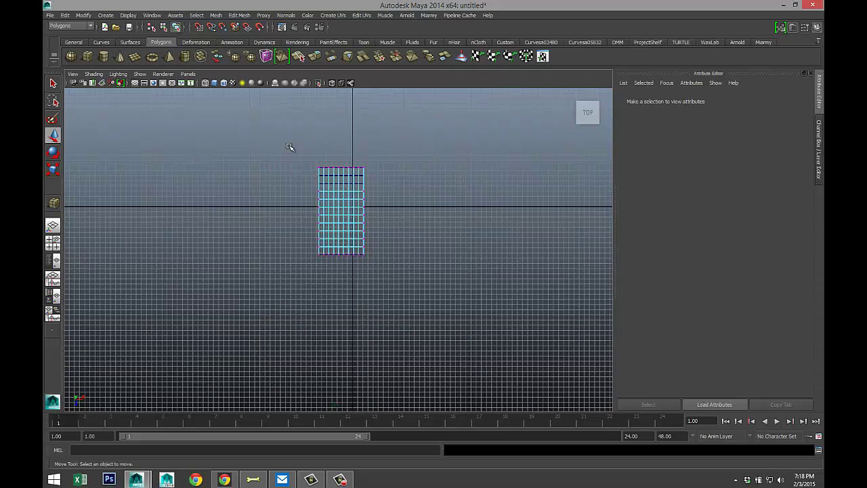
drag(290, 147, 408, 347)
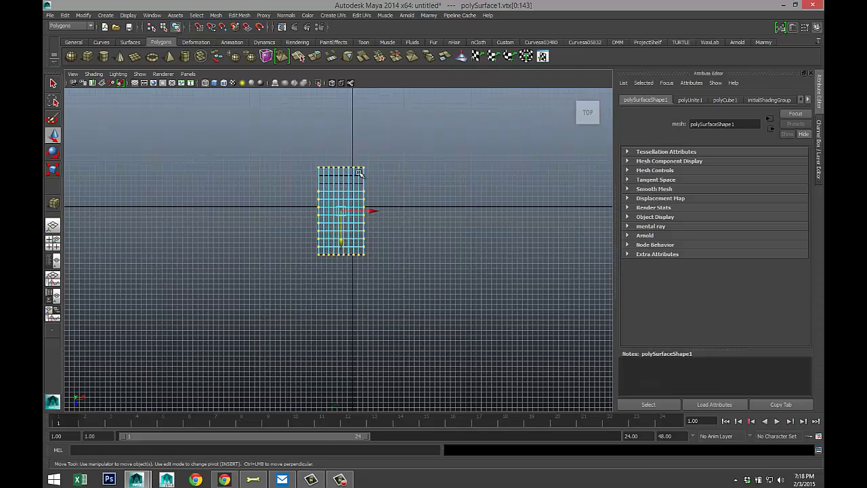
right_drag(351, 173, 306, 145)
scroll(381, 190, up, 2)
click(364, 147)
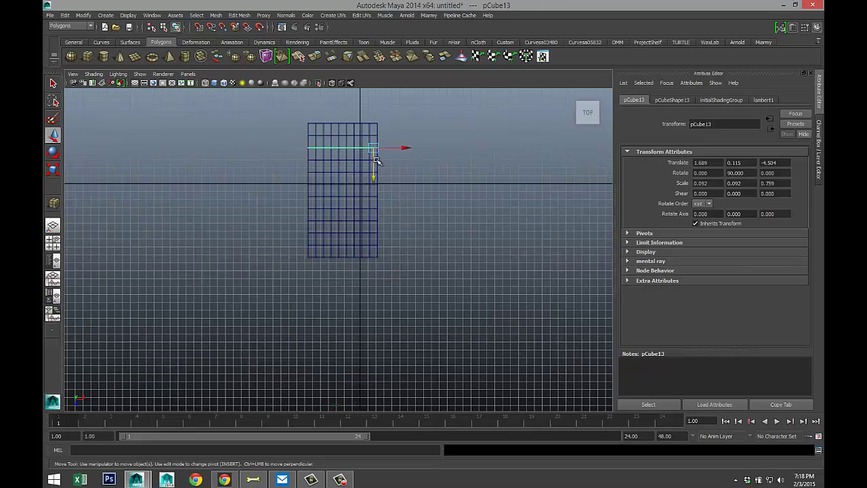
drag(278, 183, 425, 329)
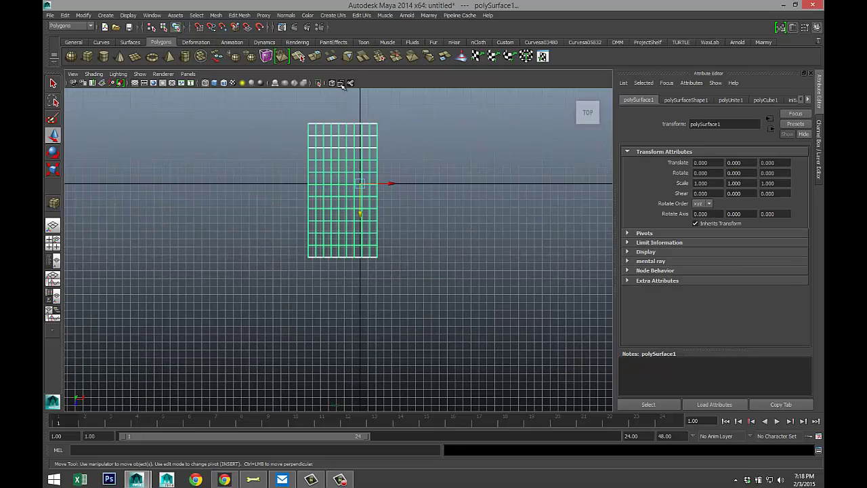
click(215, 15)
click(234, 29)
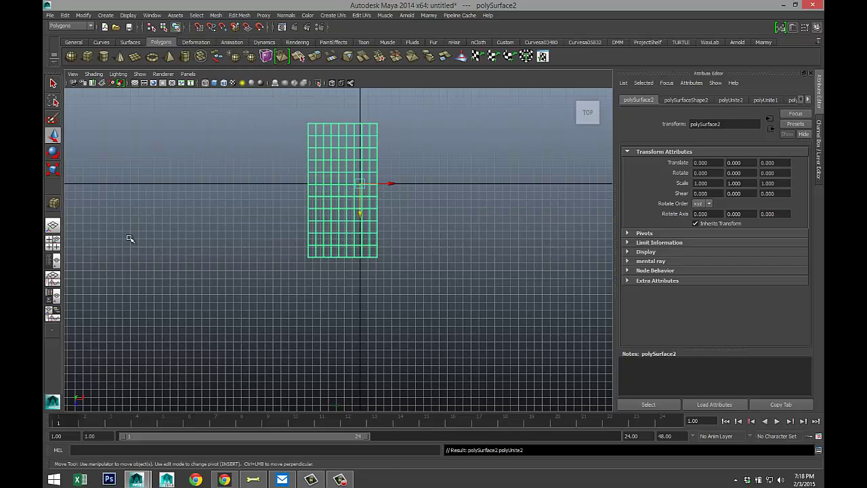
Step: Create a polygon plane beside the grate in the perspective view and move it along X to about -2.224, over the grate
click(54, 243)
key(space)
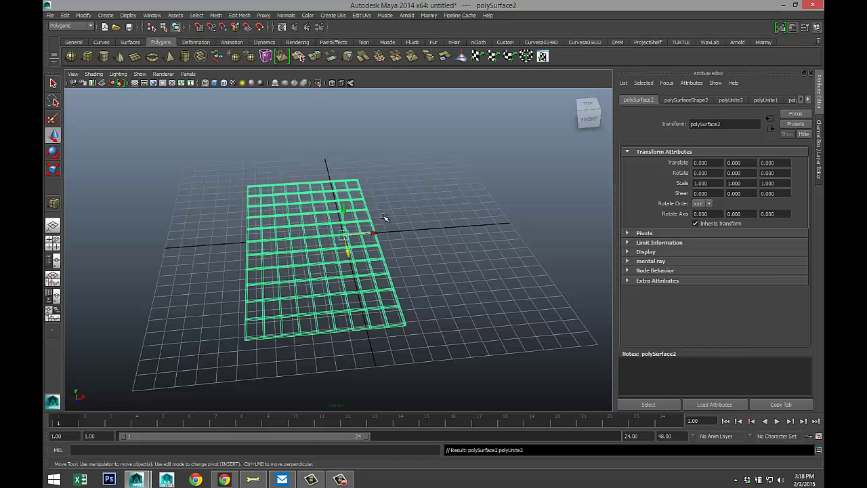
mouse_move(391, 220)
alt+mouse_down()
mouse_move(395, 232)
mouse_move(377, 231)
alt+mouse_up()
click(135, 56)
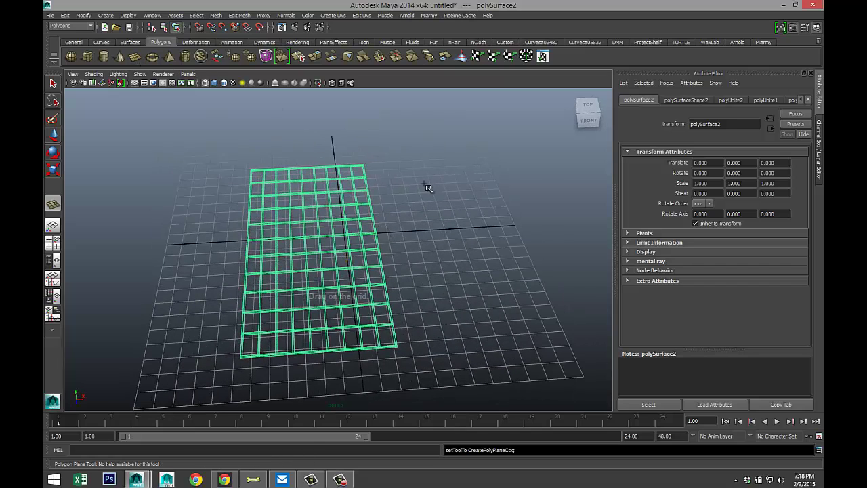
drag(397, 165, 575, 334)
drag(500, 236, 344, 245)
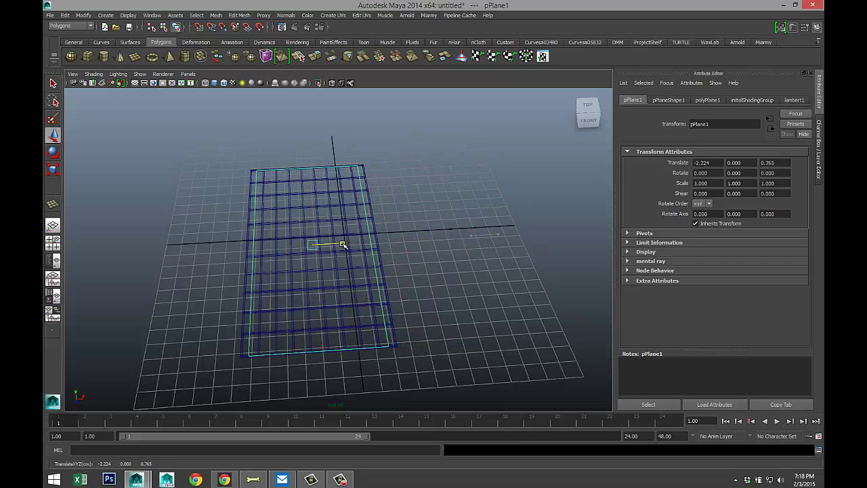
Step: In the top view, align the plane with the grate's corner at about X -2.583 and Z 0.876
click(53, 242)
scroll(346, 190, up, 3)
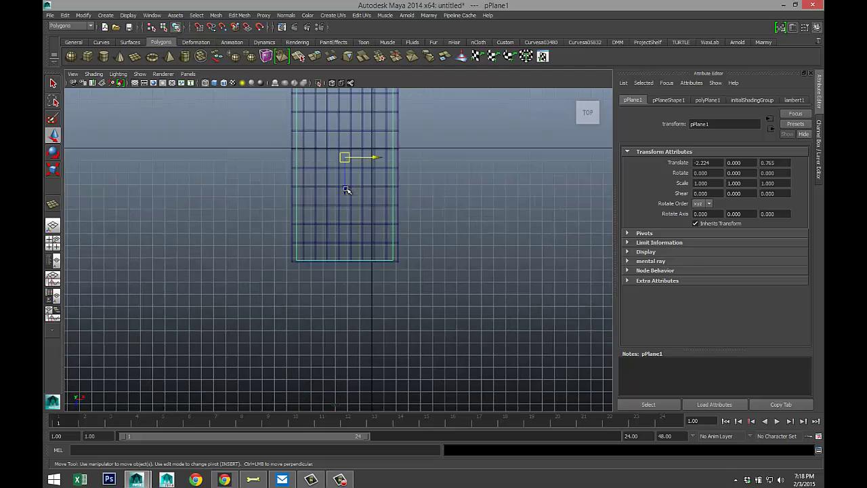
alt+middle_drag(381, 155, 389, 252)
scroll(393, 249, up, 3)
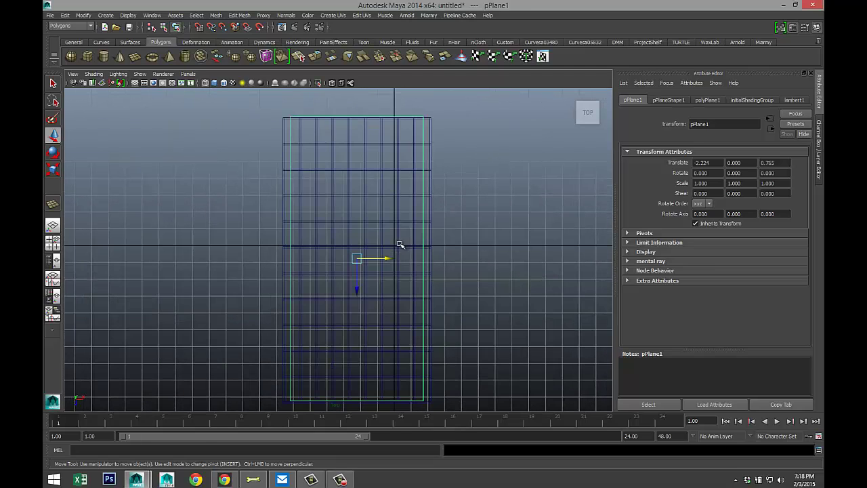
drag(357, 289, 360, 290)
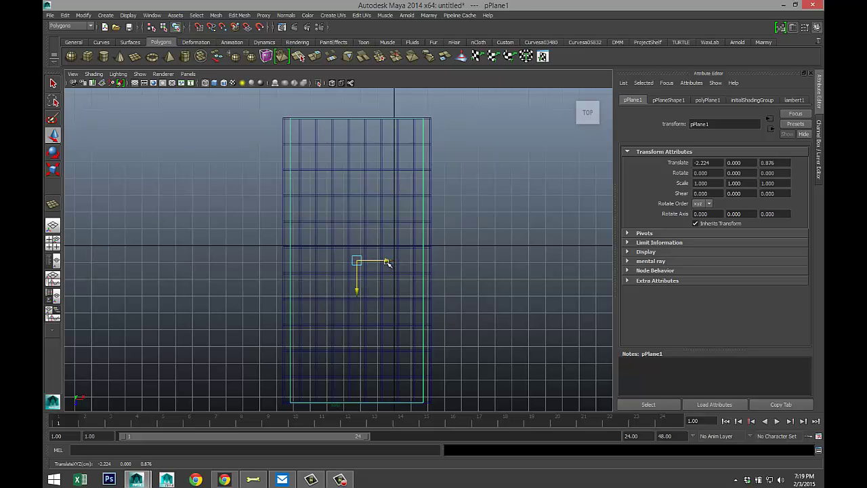
drag(388, 261, 383, 262)
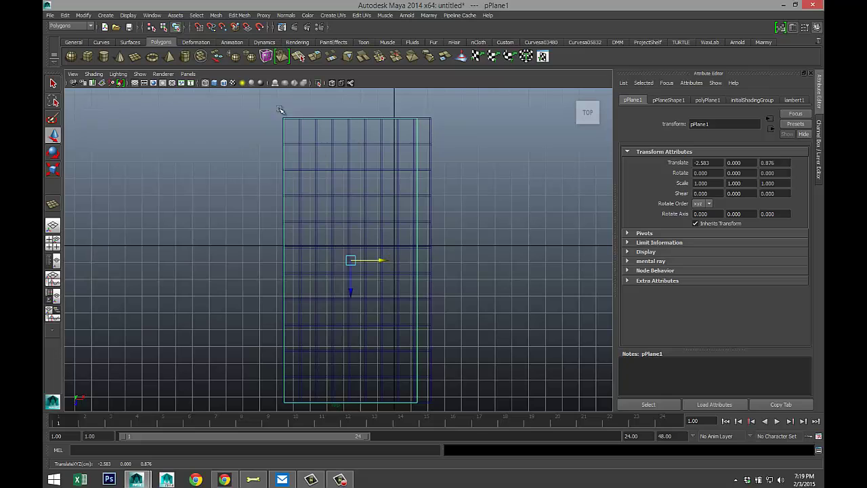
Step: Move the plane's long edge on the positive X side outward to the grate's outer bar
alt+middle_drag(459, 176, 409, 253)
scroll(408, 254, up, 4)
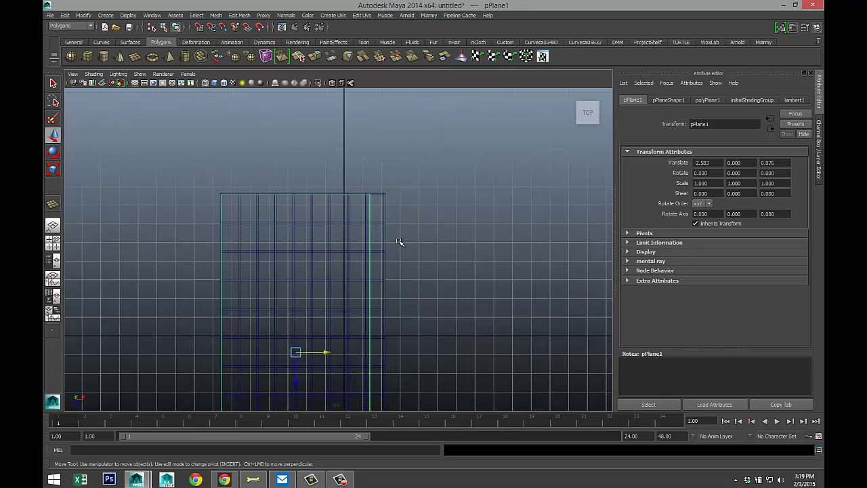
right_drag(387, 219, 385, 196)
click(410, 209)
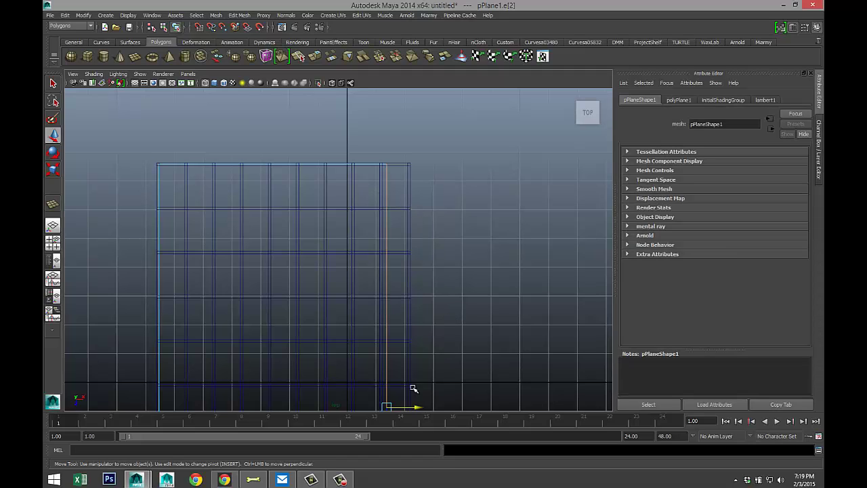
drag(418, 407, 440, 407)
alt+middle_drag(430, 345, 472, 46)
alt+middle_drag(484, 169, 513, 249)
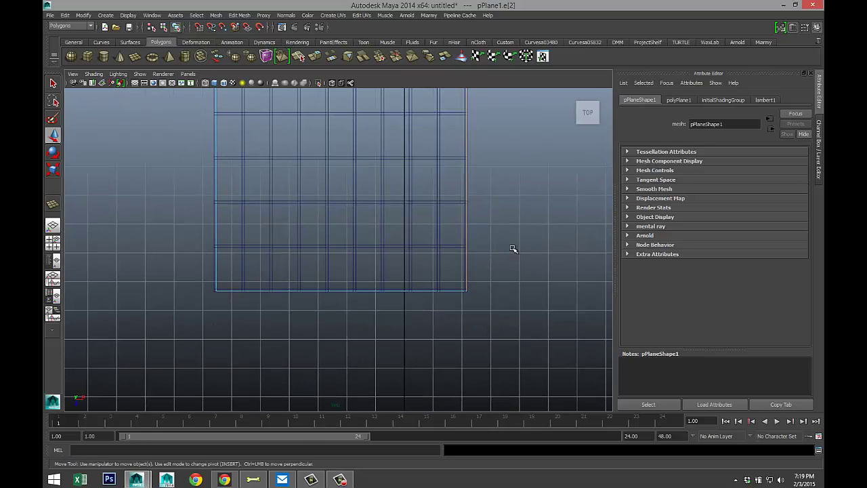
Step: Move the plane's short edge on the positive Z side to the grate's outer bar, at about Z 9.309
drag(312, 285, 371, 335)
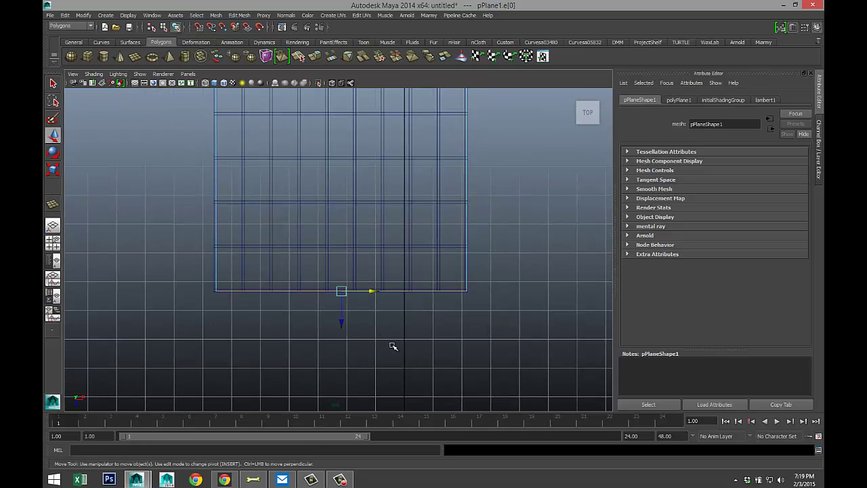
scroll(390, 344, up, 3)
mouse_move(350, 365)
mouse_down()
mouse_move(343, 357)
mouse_move(344, 364)
mouse_up()
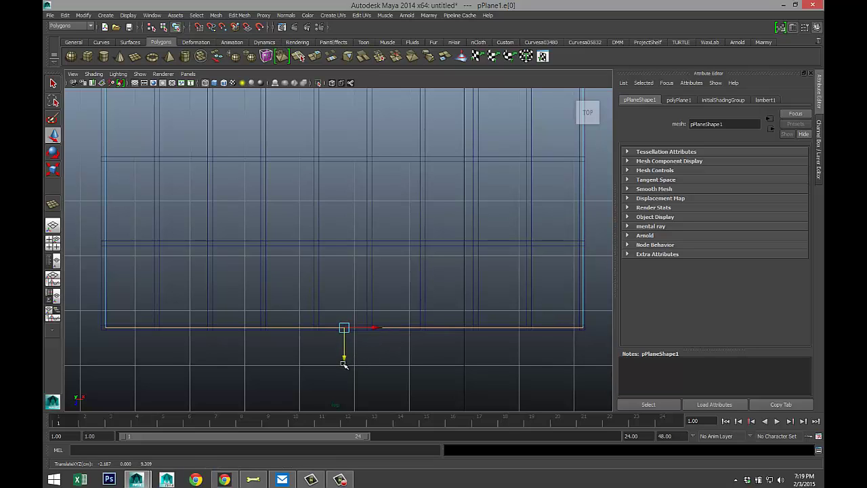
Step: In the front view, raise the whole plane along Y to about 0.109, within the thickness of the grate
click(52, 242)
key(space)
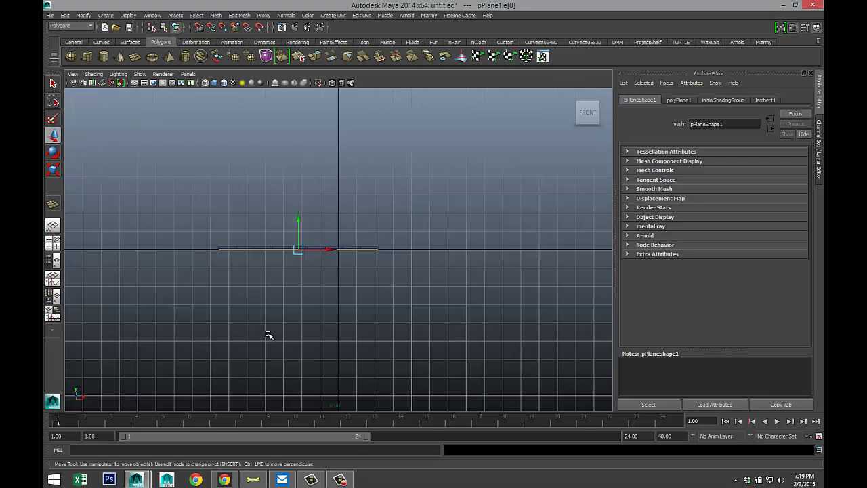
key(f)
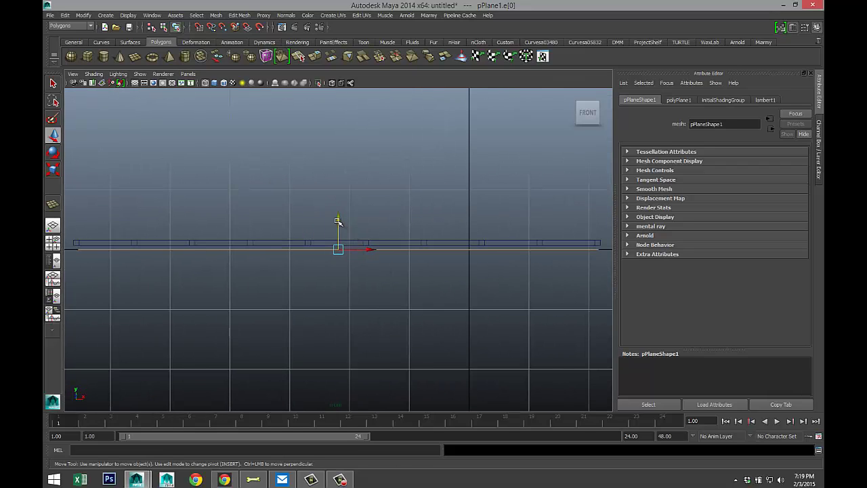
drag(339, 221, 338, 218)
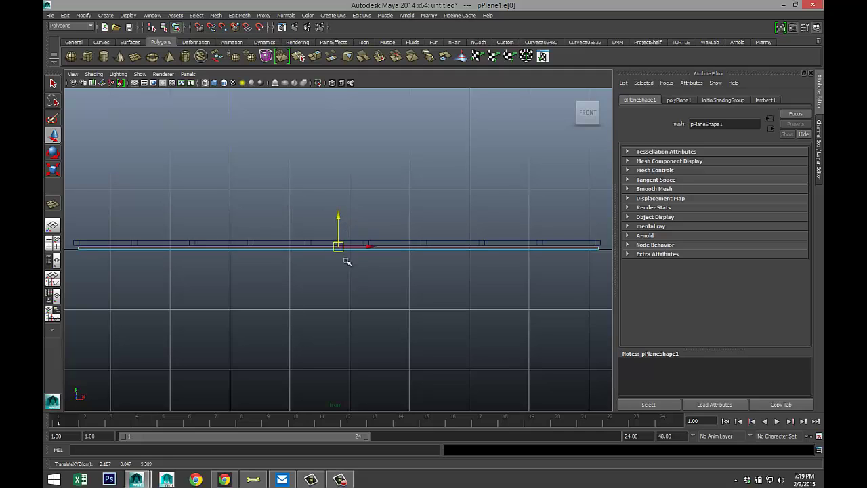
key(ctrl+z)
right_drag(306, 252, 334, 241)
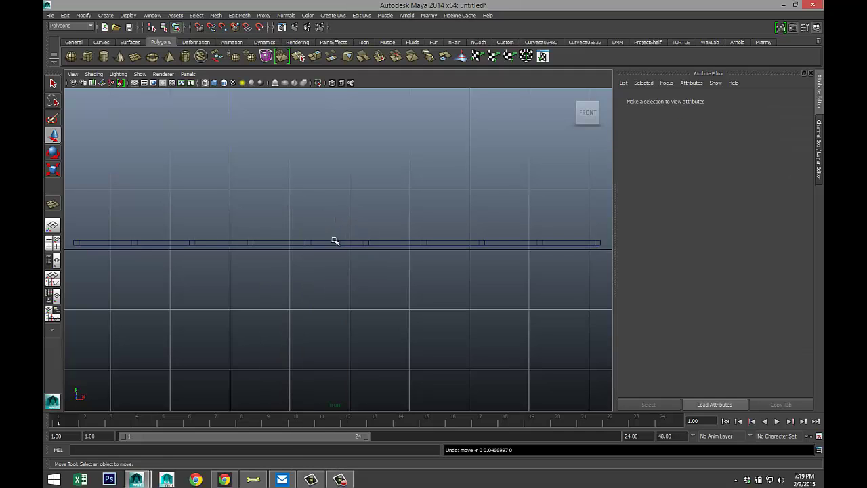
click(324, 250)
drag(313, 220, 315, 214)
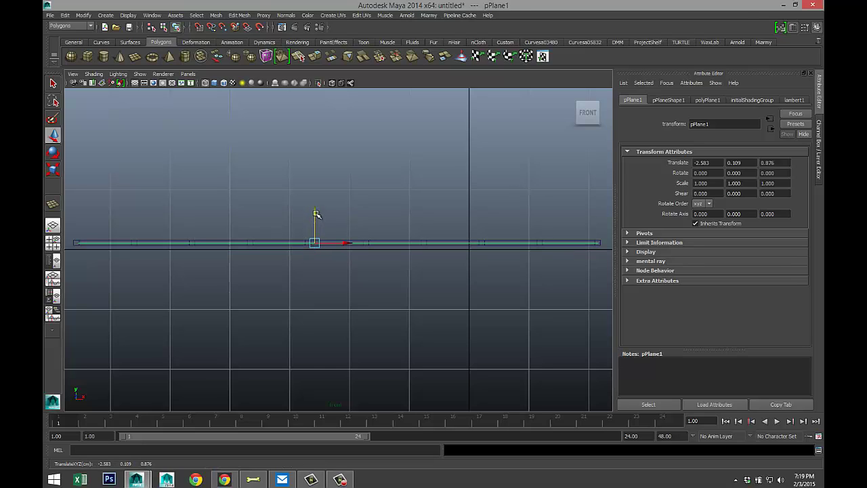
Step: Show the perspective view with shaded display, clear the selection and inspect how the plane sits in the grate
click(52, 242)
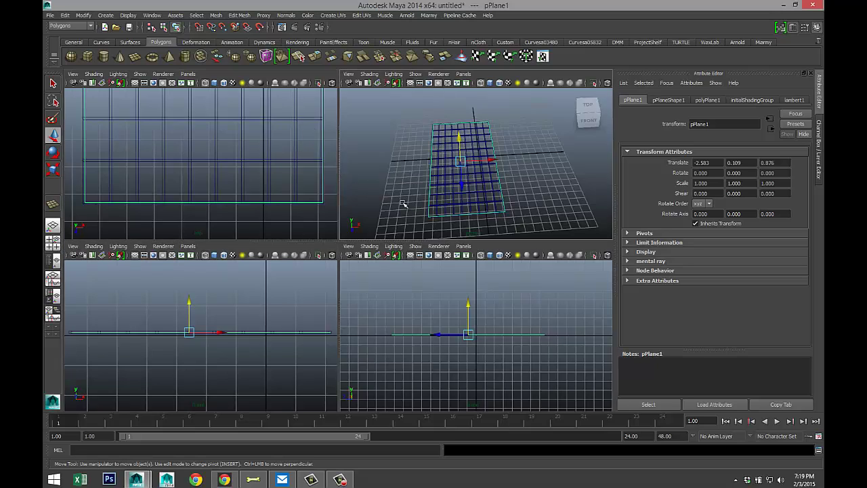
key(space)
key(5)
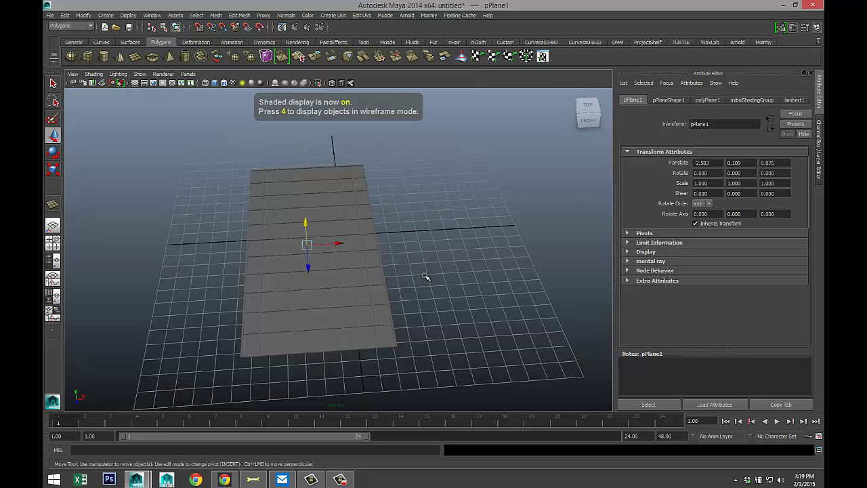
scroll(426, 279, down, 3)
scroll(429, 277, up, 6)
click(455, 279)
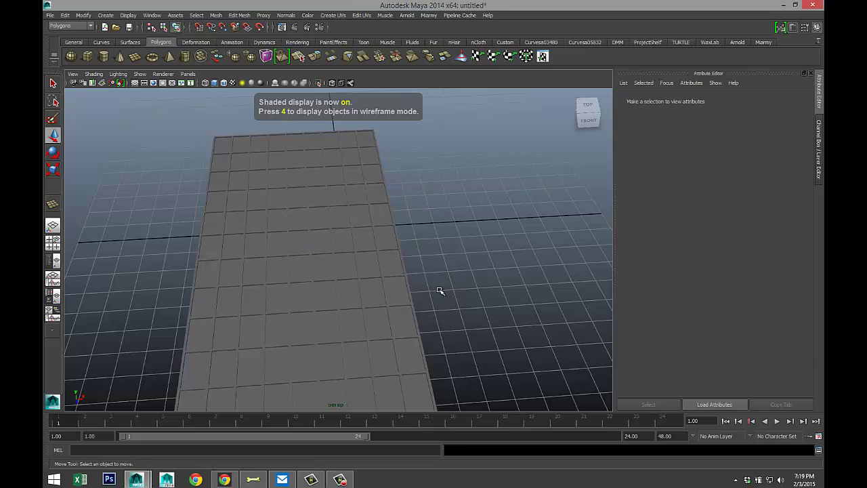
mouse_move(441, 291)
alt+mouse_down()
mouse_move(451, 241)
mouse_move(458, 281)
mouse_move(446, 289)
alt+mouse_up()
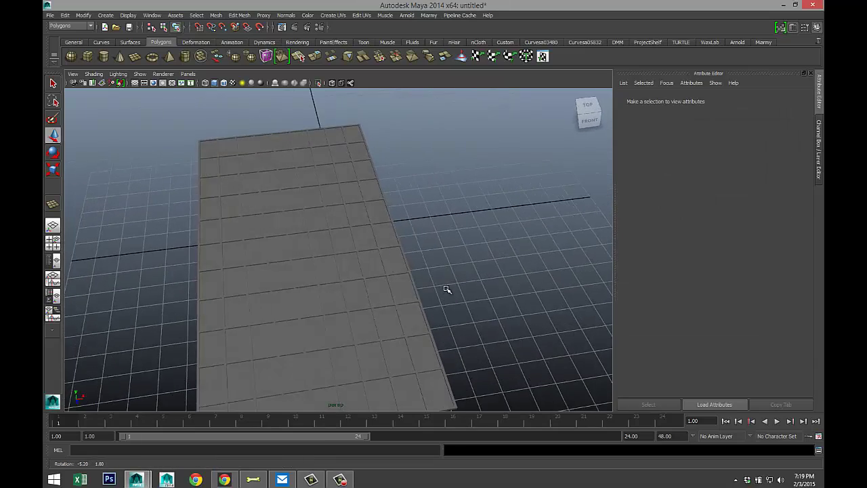
Step: Select both the grate and the plane and combine them into a single mesh
scroll(445, 288, down, 4)
drag(242, 194, 449, 368)
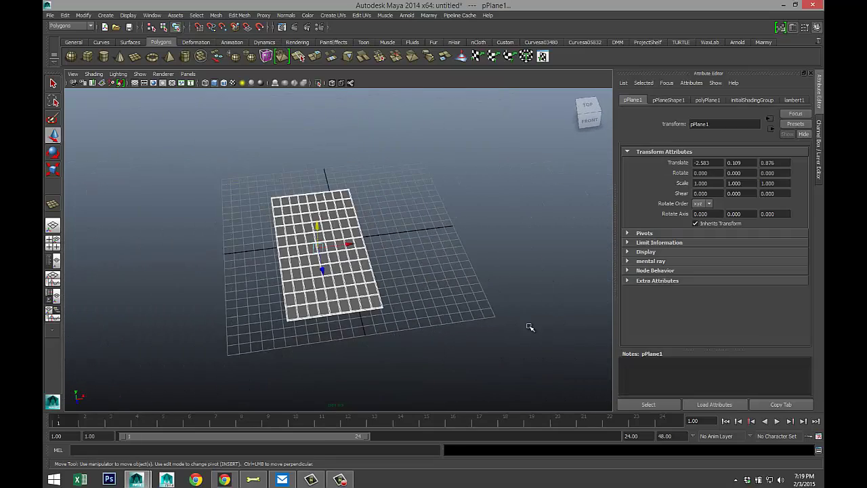
click(217, 15)
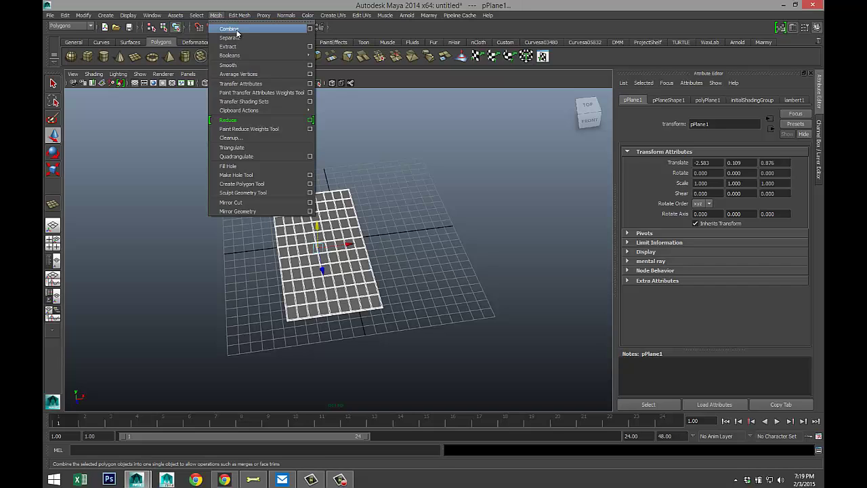
click(237, 30)
Step: Stand the combined panel upright by rotating it to exactly 90 degrees about X
key(e)
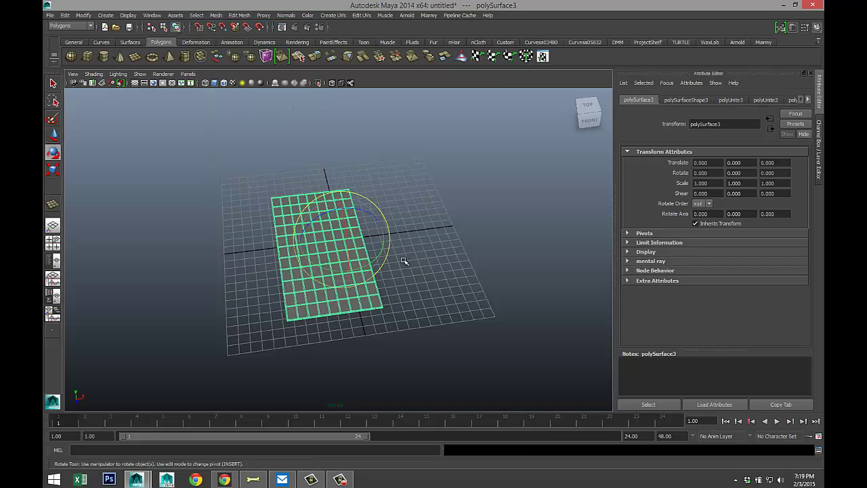
drag(343, 218, 360, 276)
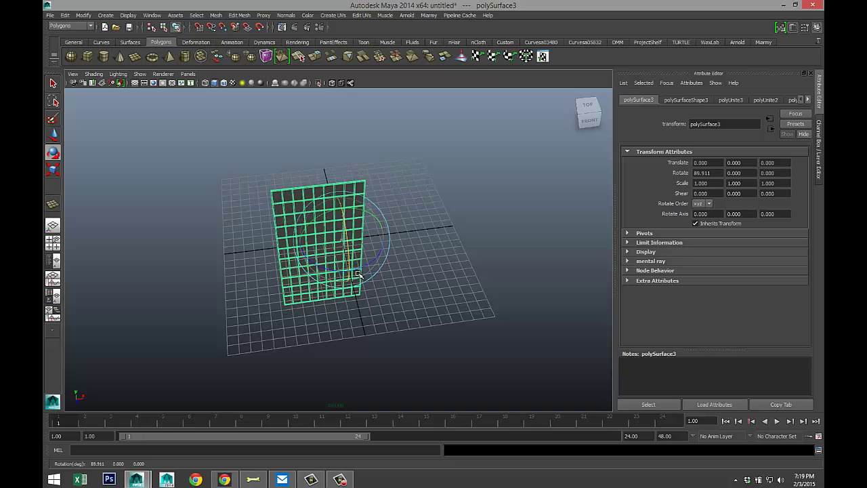
double_click(712, 175)
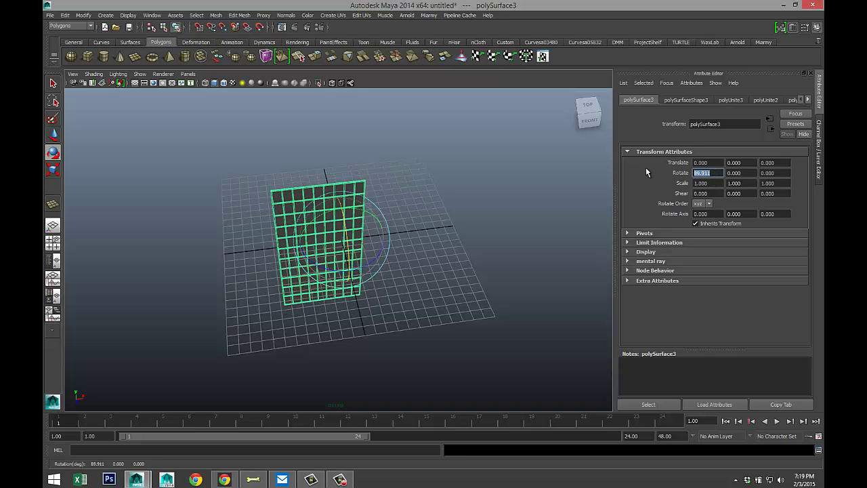
text(90)
key(Return)
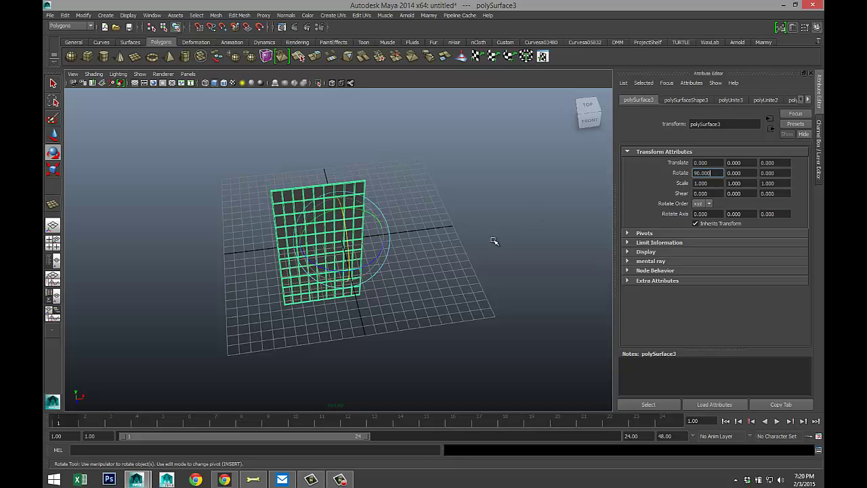
Step: Raise the upright panel to about Y 8.745 and move it back to about Z -12.146, behind the grid
alt+drag(451, 273, 420, 285)
key(w)
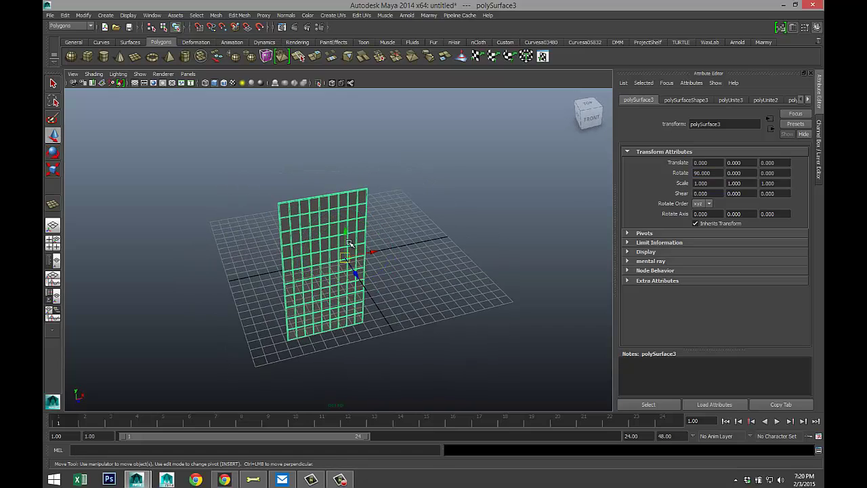
drag(351, 218, 356, 159)
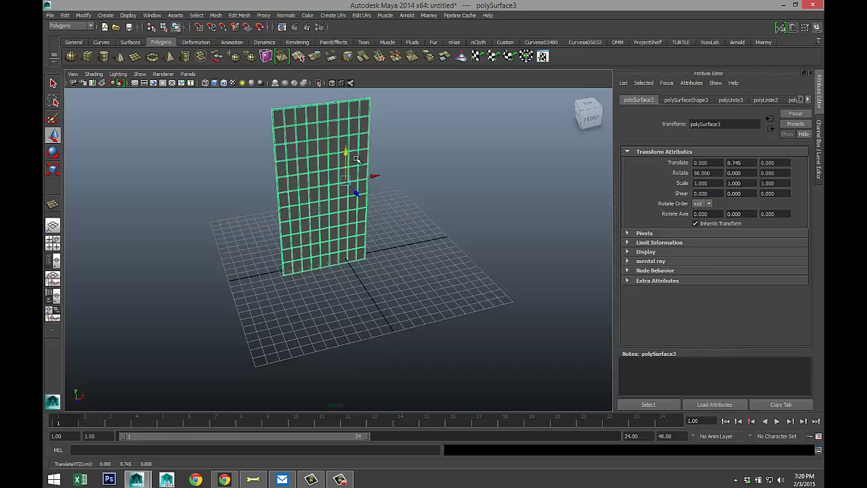
drag(357, 197, 328, 138)
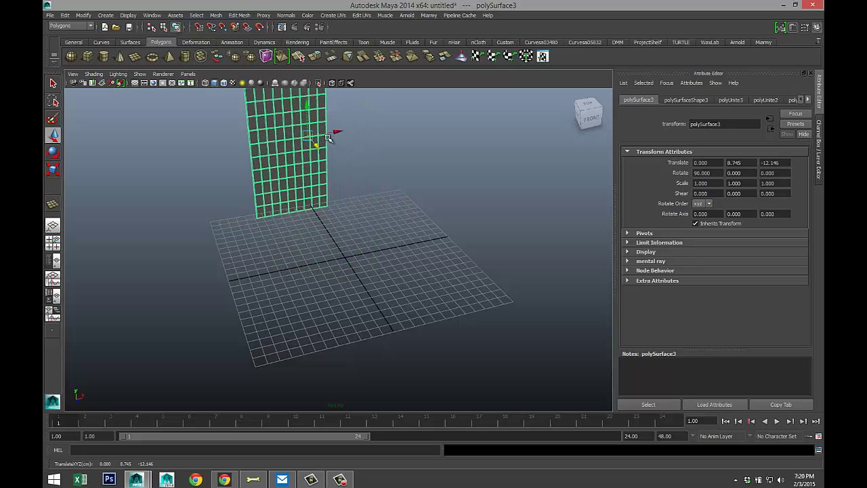
Step: Duplicate the panel and use the front view to place the copy edge to edge beside it at about X 8.852
alt+drag(347, 176, 428, 300)
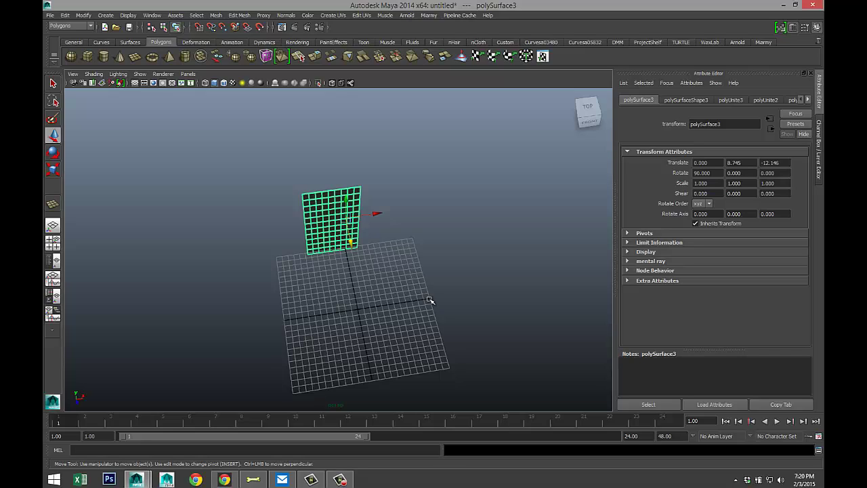
key(ctrl+d)
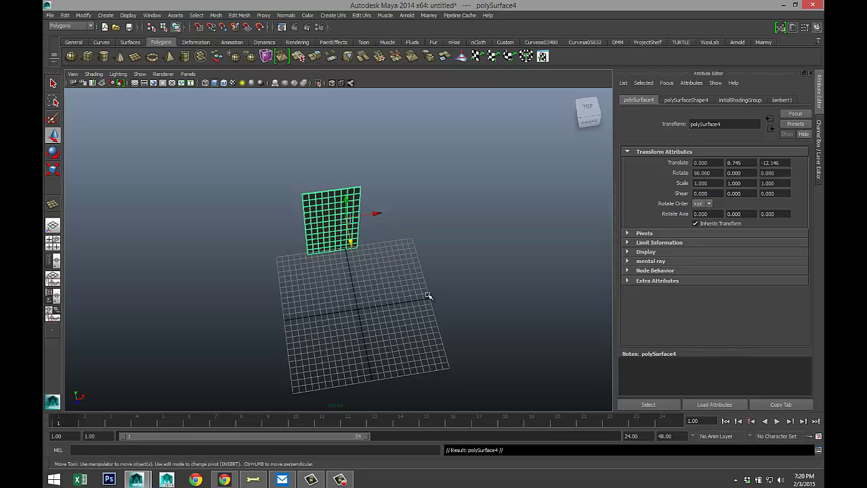
drag(378, 214, 430, 214)
click(52, 244)
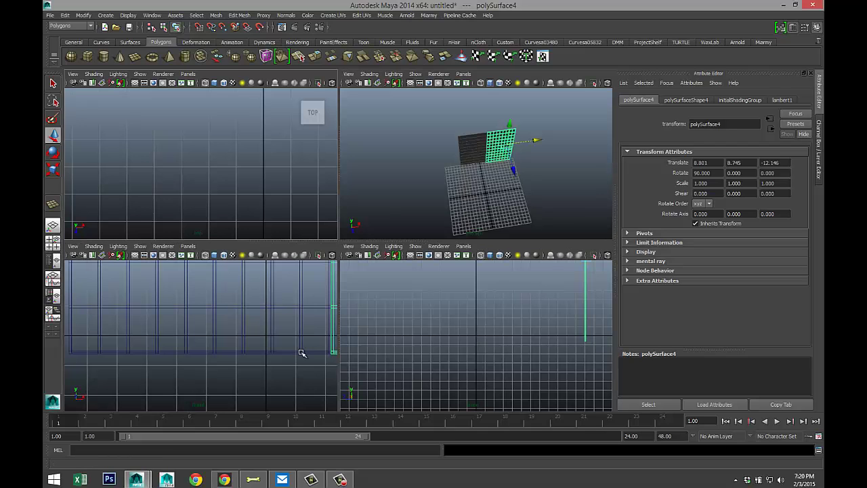
key(space)
key(f)
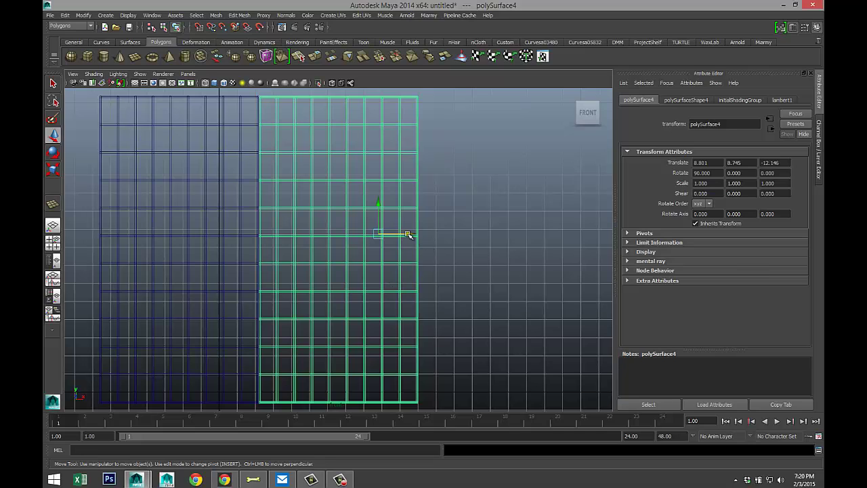
drag(406, 234, 410, 236)
scroll(481, 312, down, 4)
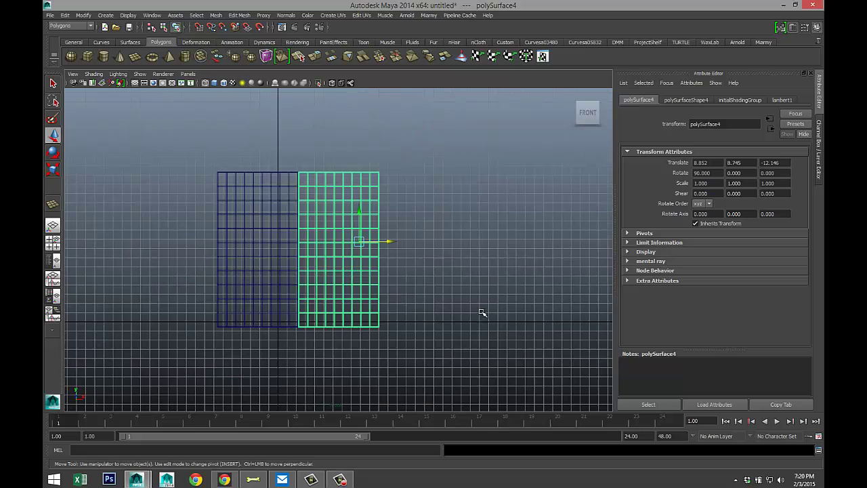
Step: Repeat the duplicate with the same offset twice to extend the wall along X, and return to the perspective view
key(shift+d)
key(shift+d)
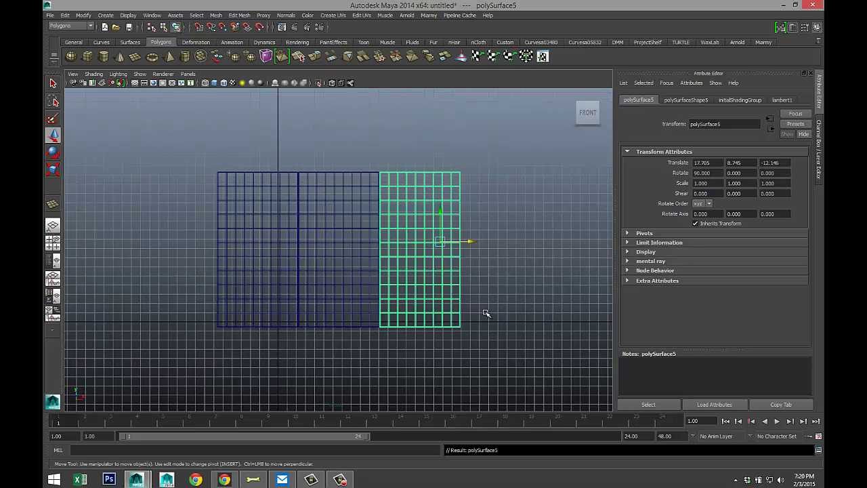
click(53, 243)
key(space)
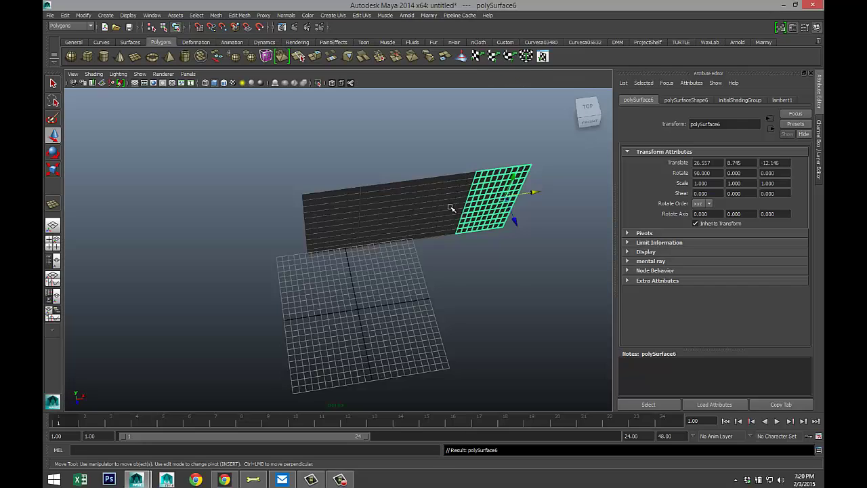
Step: Duplicate the wall's first panel, at X 0, and move the copy forward along Z to about -1.866
scroll(455, 217, down, 2)
scroll(455, 223, up, 2)
alt+drag(455, 223, 391, 202)
scroll(401, 207, down, 2)
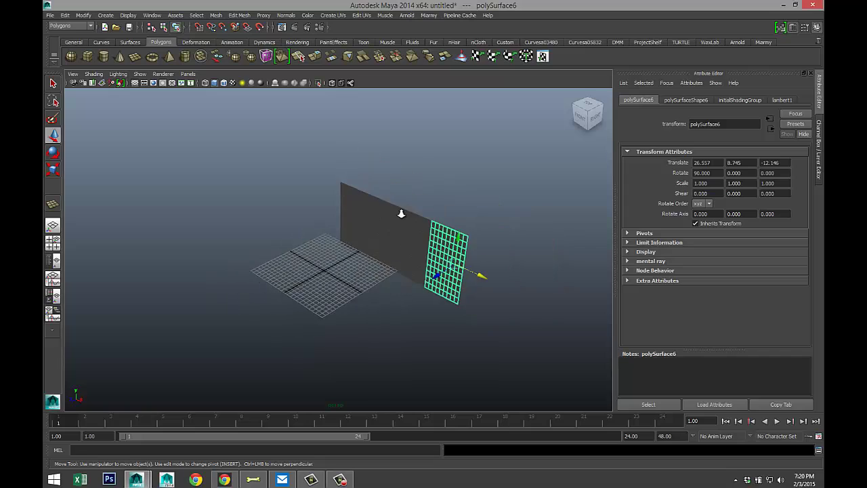
scroll(400, 211, up, 4)
click(378, 179)
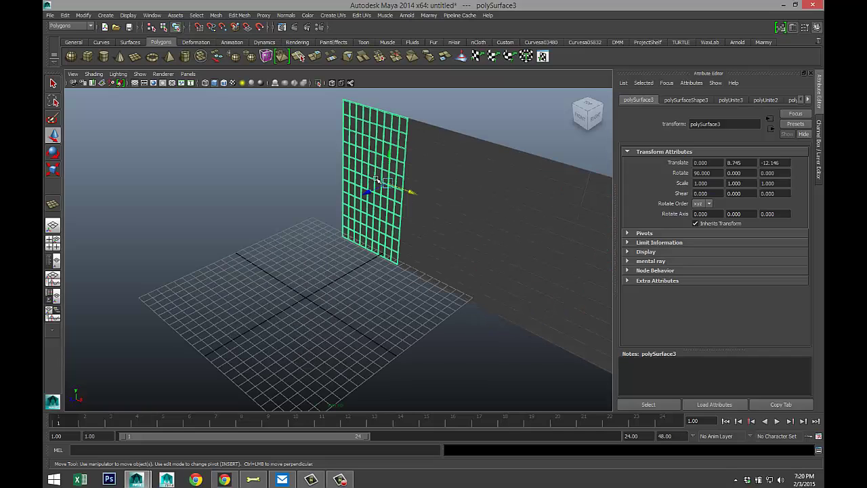
key(ctrl+d)
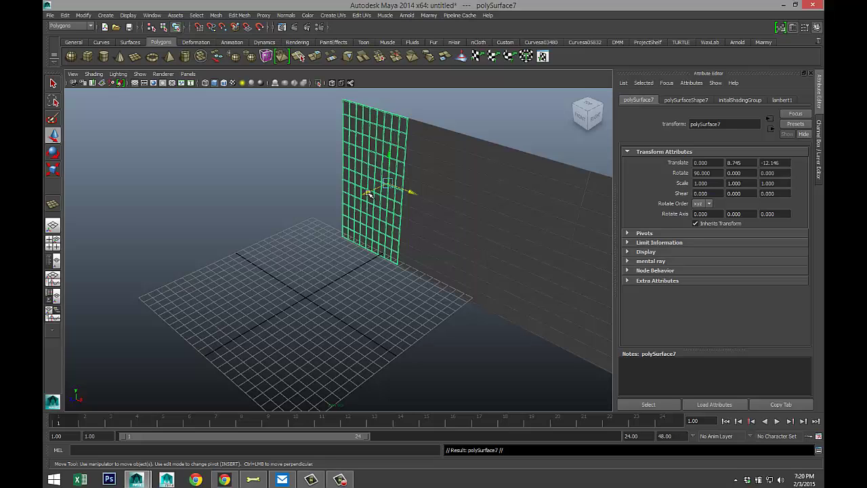
drag(366, 195, 378, 236)
Step: Turn the new panel perpendicular to the wall by setting its Y rotation to 90 degrees
key(e)
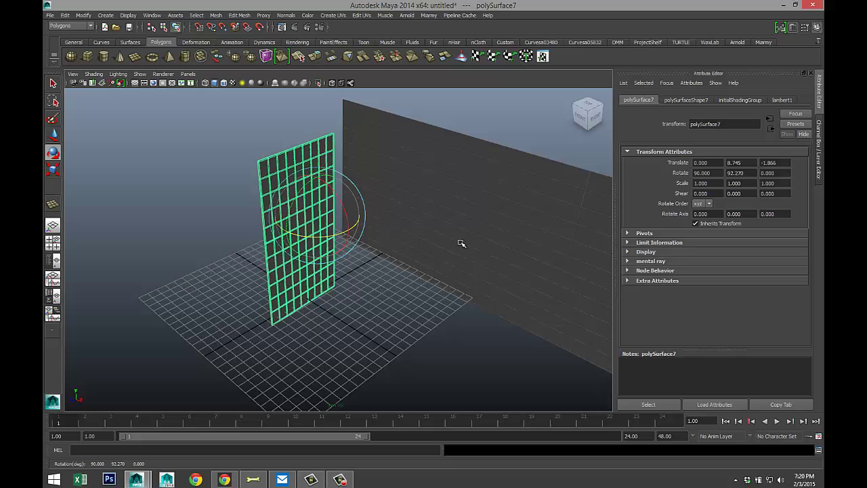
drag(752, 173, 683, 173)
key(Return)
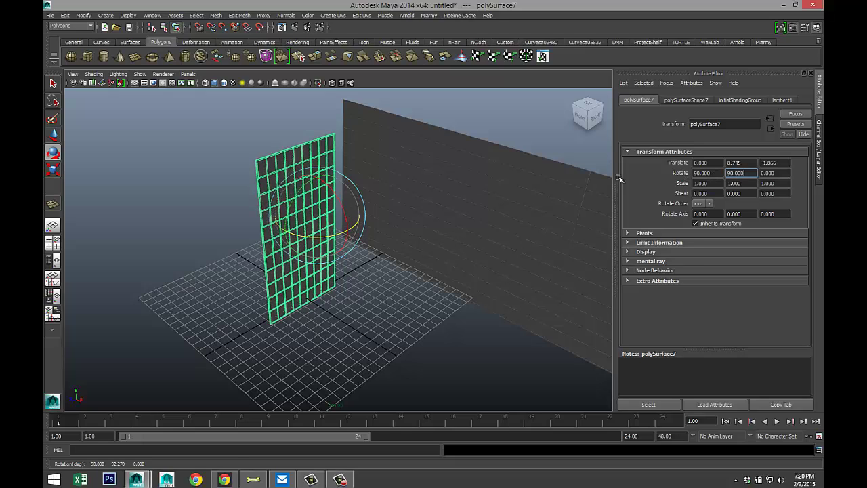
Step: In the top view, move the perpendicular panel to the wall's negative X end at about X -6.726 and Z -9.810
click(53, 243)
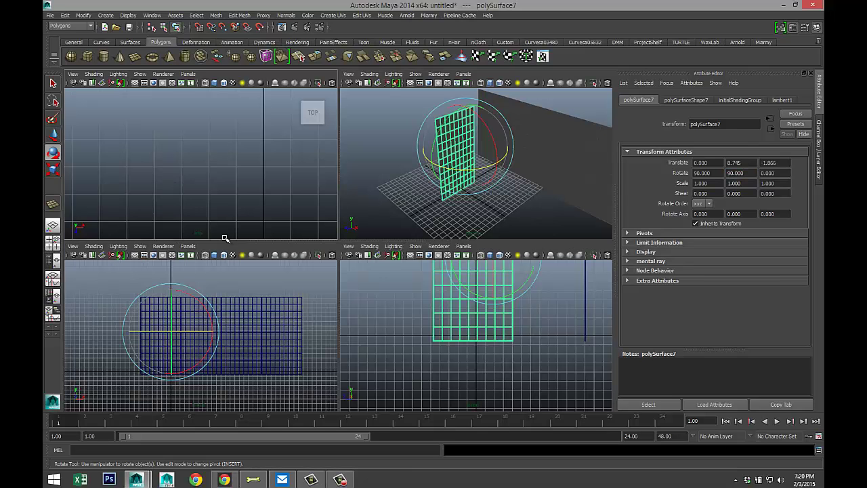
key(space)
scroll(314, 292, down, 10)
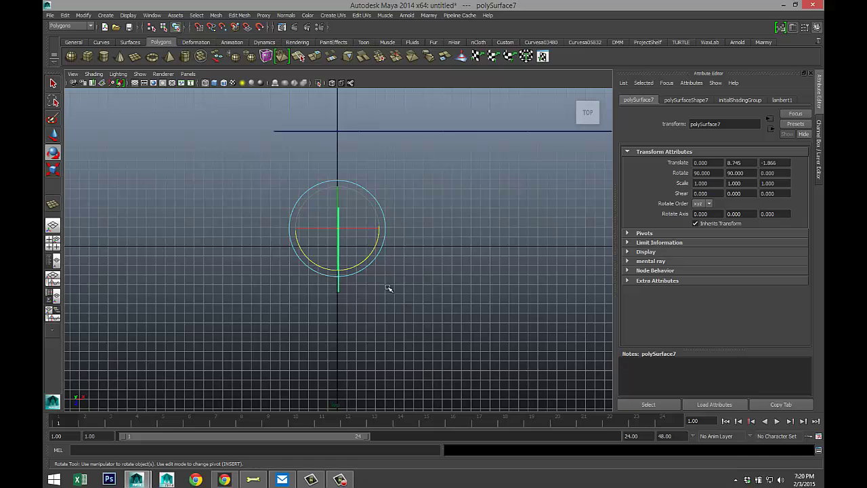
key(w)
drag(367, 228, 302, 231)
drag(272, 258, 270, 184)
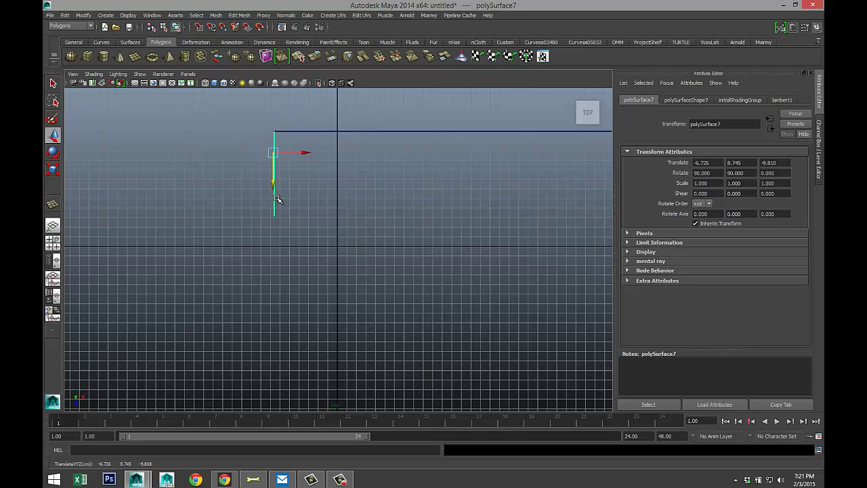
Step: Align the perpendicular panel flush with the wall corner by moving it along Z to about -9.877
key(f)
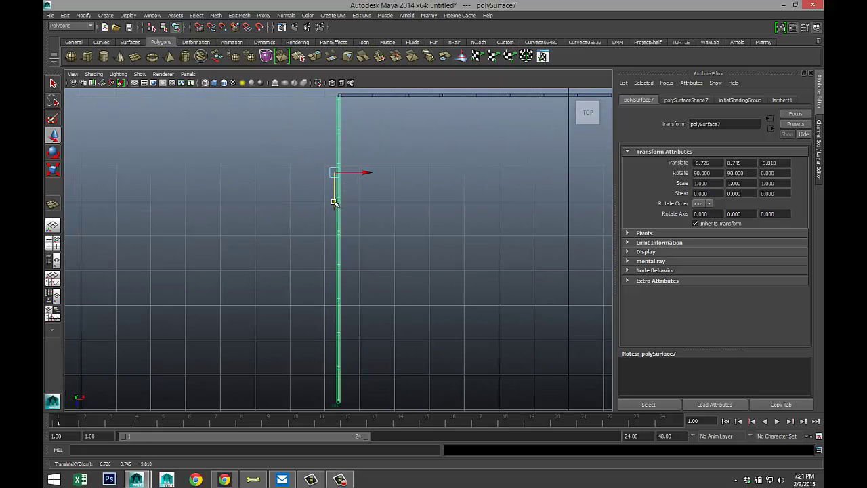
drag(334, 202, 335, 201)
scroll(406, 230, down, 10)
scroll(470, 240, down, 3)
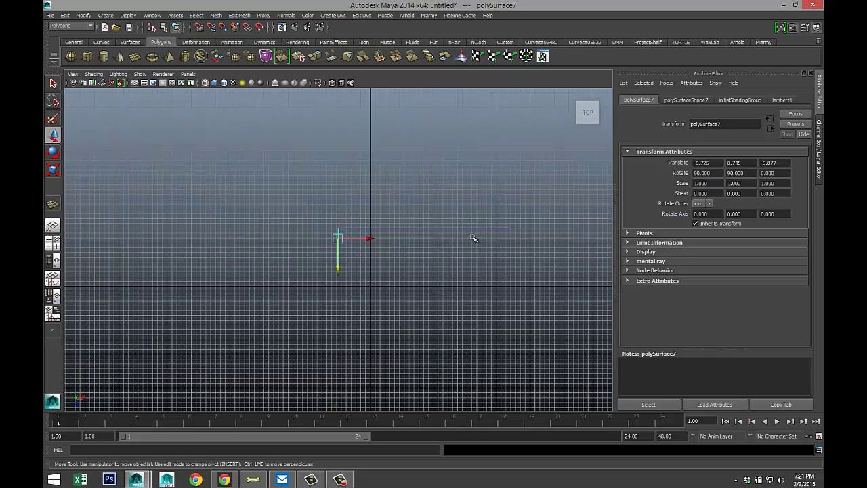
Step: Duplicate the perpendicular panel and move the copy well forward along Z to about 14.050, checking its distance in the perspective view
key(ctrl+d)
drag(339, 271, 352, 366)
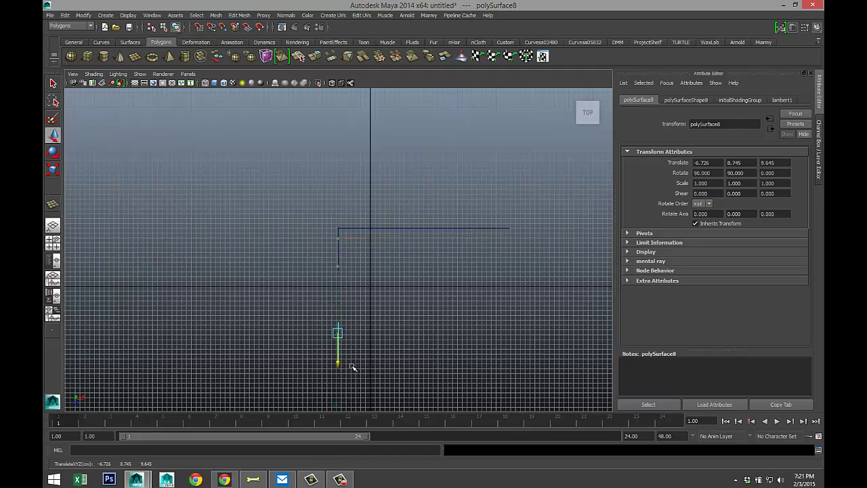
click(53, 241)
key(space)
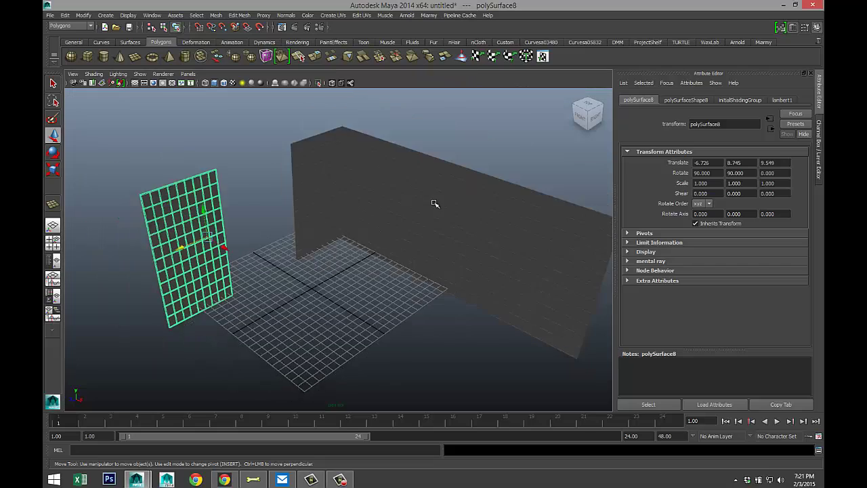
alt+drag(436, 201, 310, 271)
alt+drag(281, 298, 270, 242)
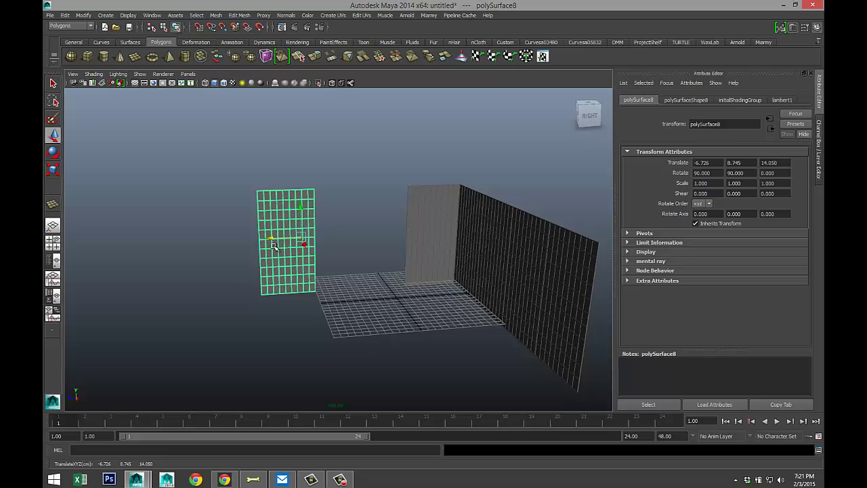
alt+drag(301, 300, 293, 332)
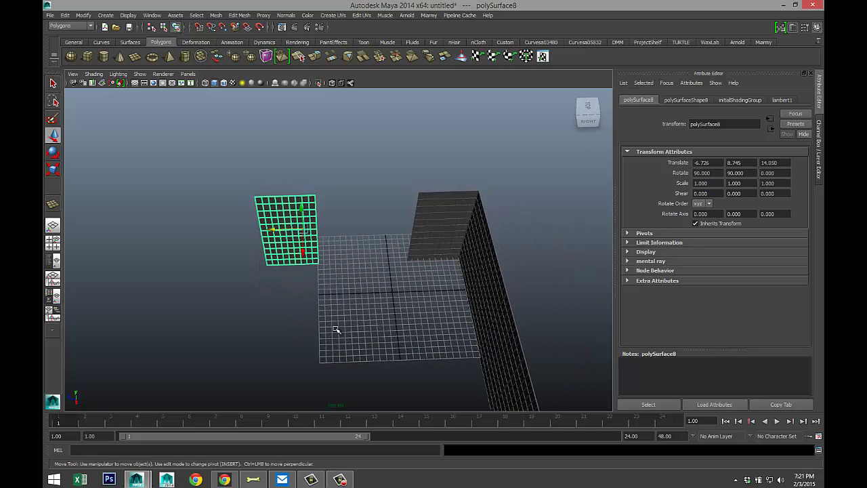
Step: Duplicate the far perpendicular panel and offset the copy slightly inward along X to about -6.540, using the top view
key(ctrl+d)
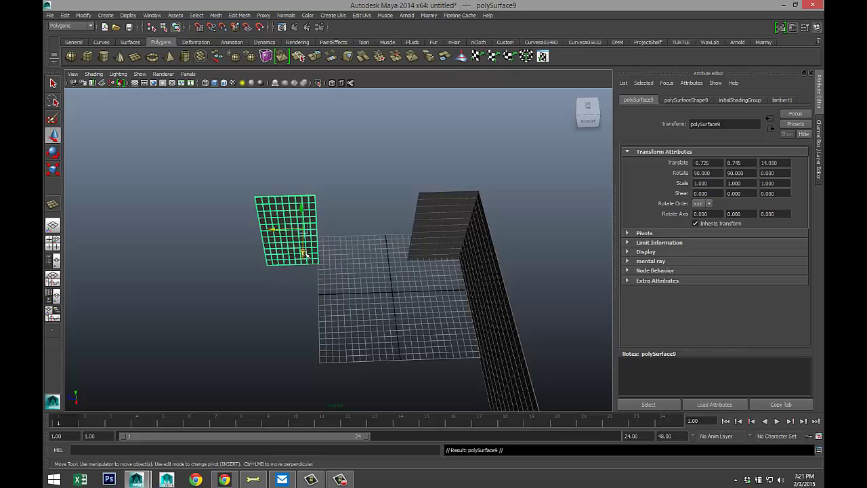
drag(305, 255, 303, 261)
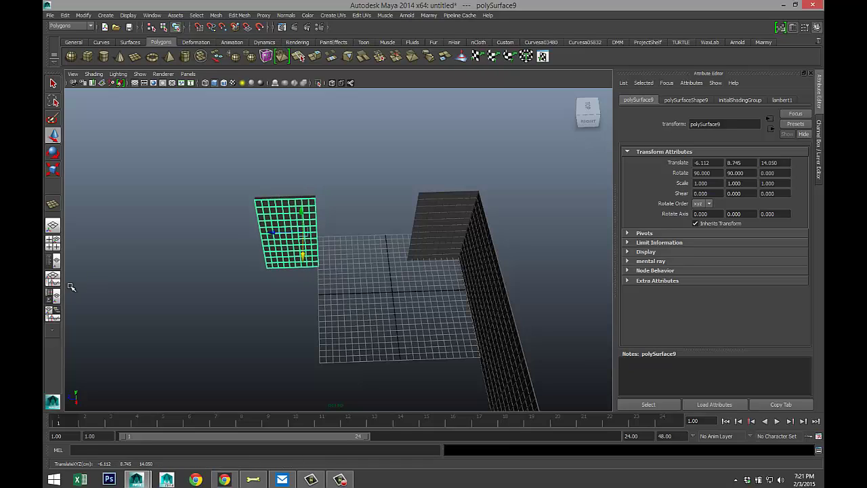
click(53, 242)
key(space)
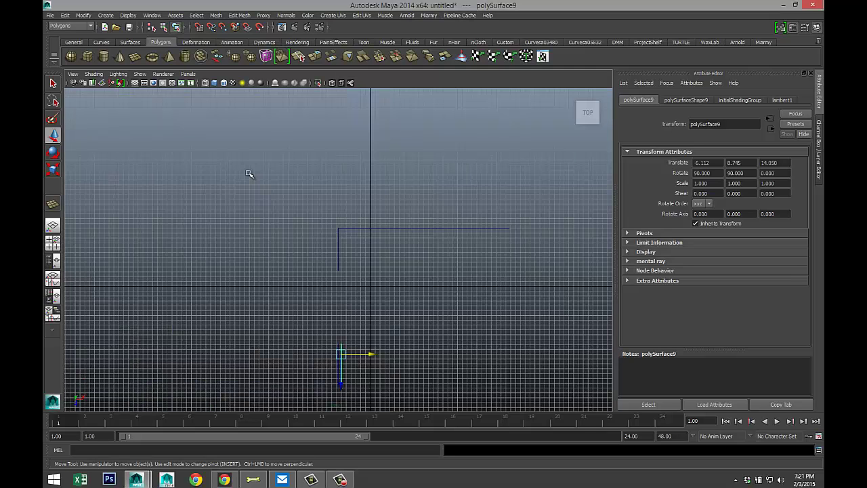
key(f)
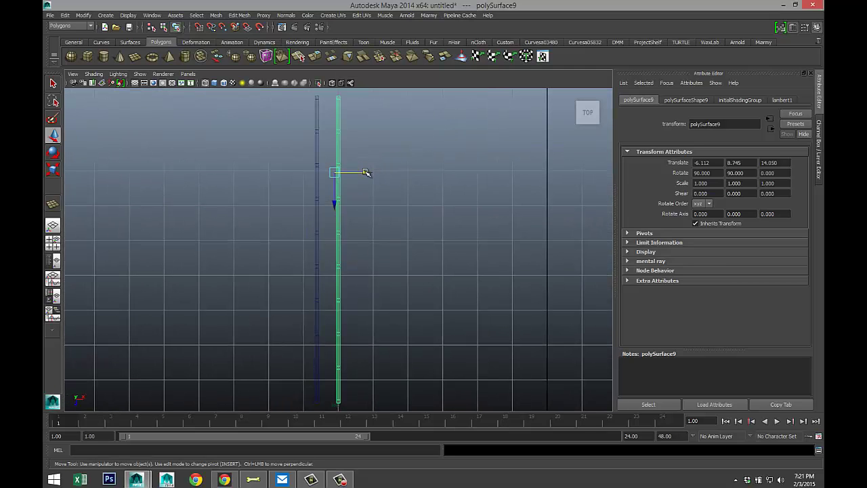
drag(366, 173, 350, 174)
Step: Move the offset copy back along Z to about -1.042 so that it follows the corner's perpendicular panel
scroll(381, 213, down, 8)
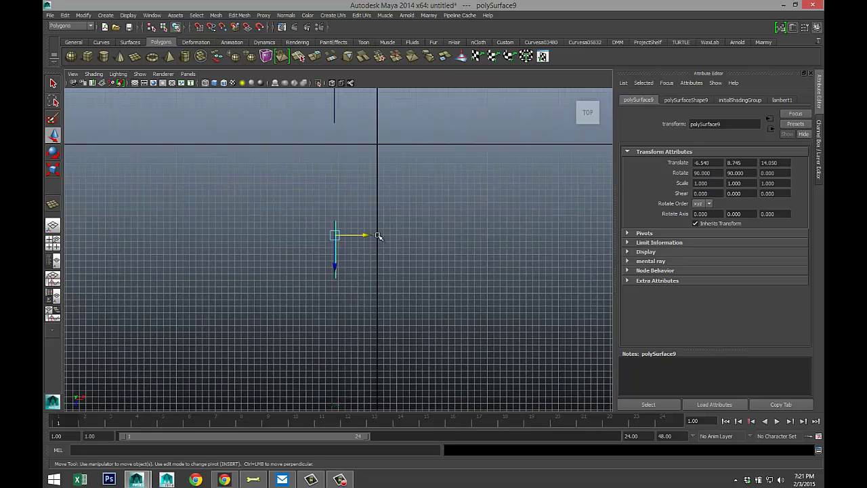
drag(337, 270, 340, 232)
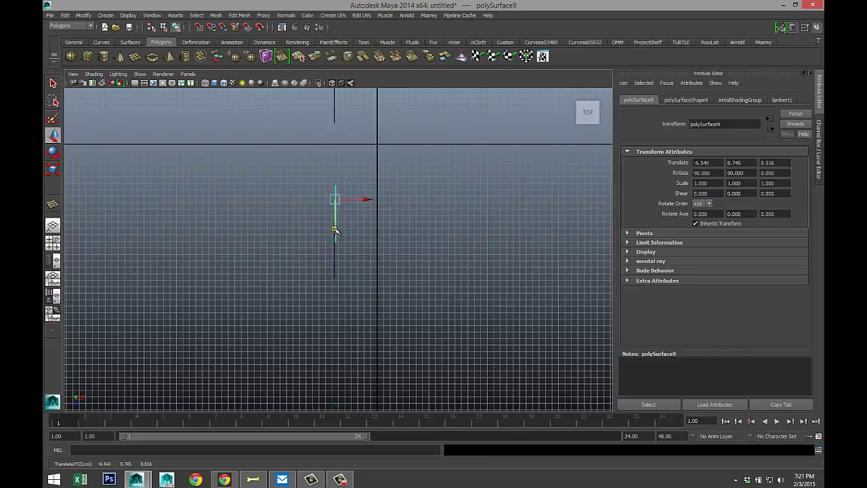
drag(334, 227, 345, 168)
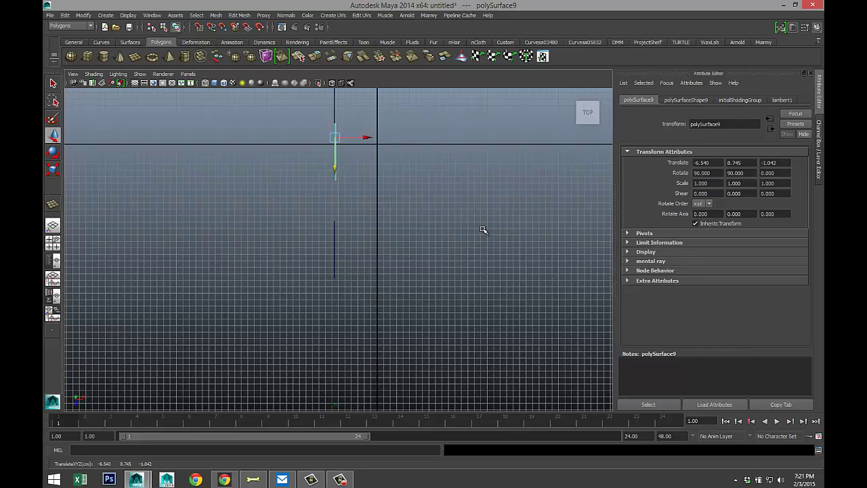
Step: Duplicate the offset panel and move the copy forward along Z to about 7.810, edge to edge with the original
key(ctrl+d)
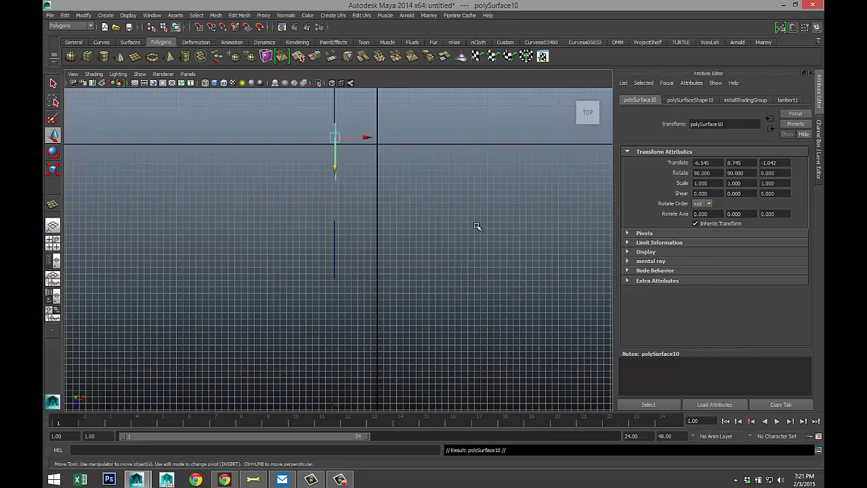
drag(336, 171, 343, 225)
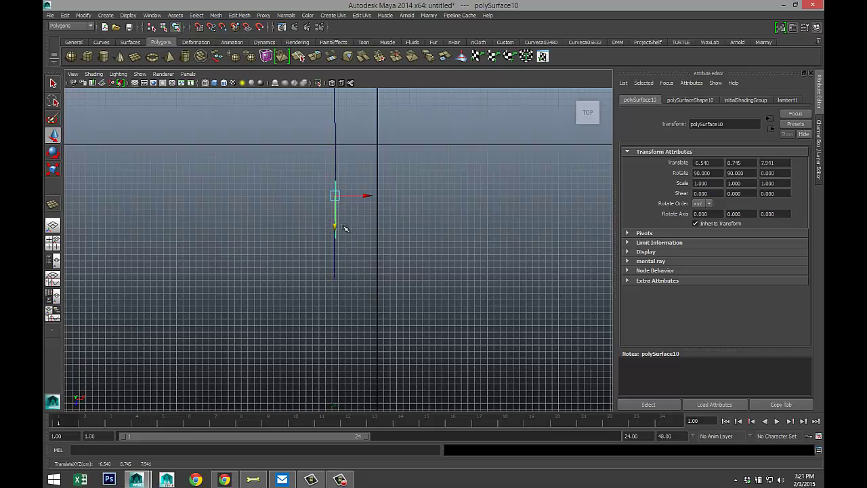
scroll(366, 218, up, 3)
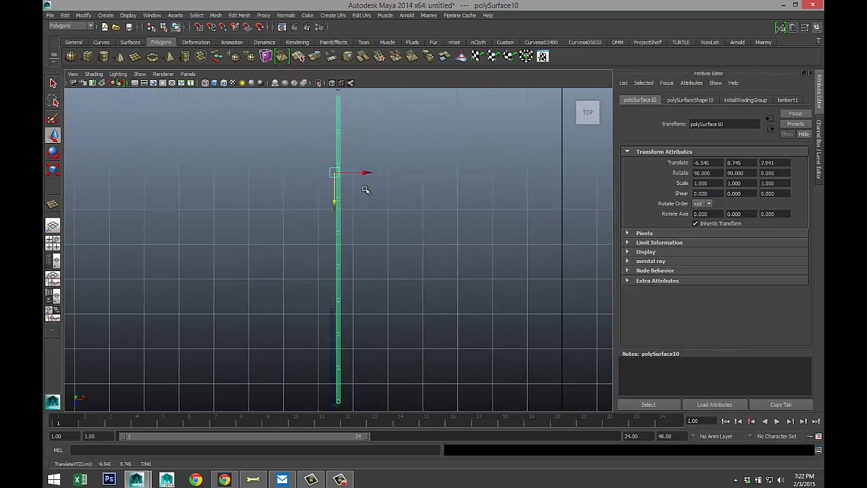
scroll(342, 203, down, 3)
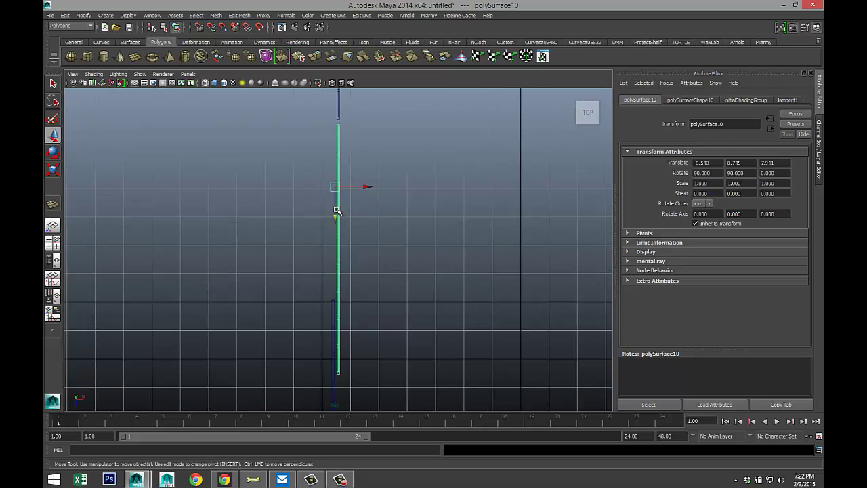
drag(336, 212, 336, 214)
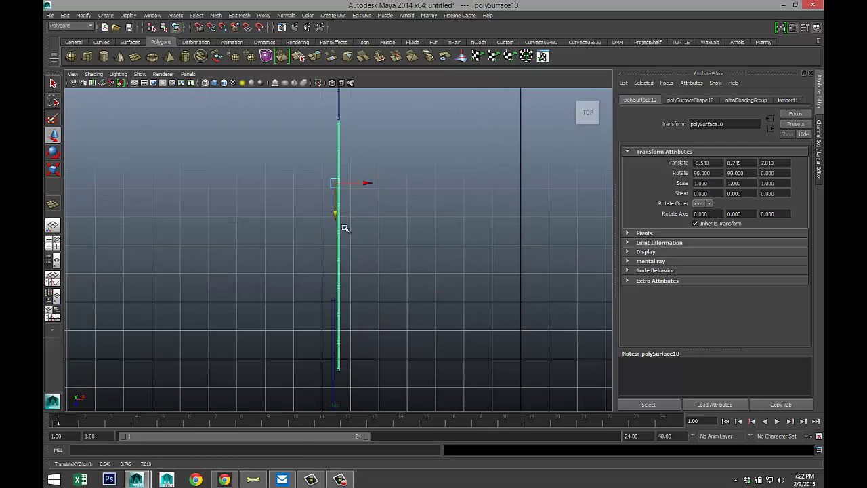
scroll(349, 282, down, 2)
scroll(363, 315, down, 2)
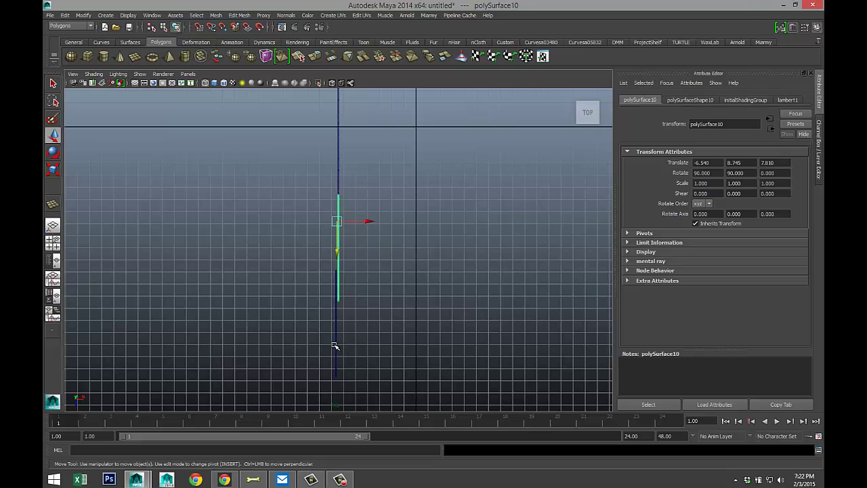
Step: Select the far end panel and move it forward along Z to about 16.642, where the neighbouring offset panel ends
click(335, 347)
scroll(354, 358, down, 1)
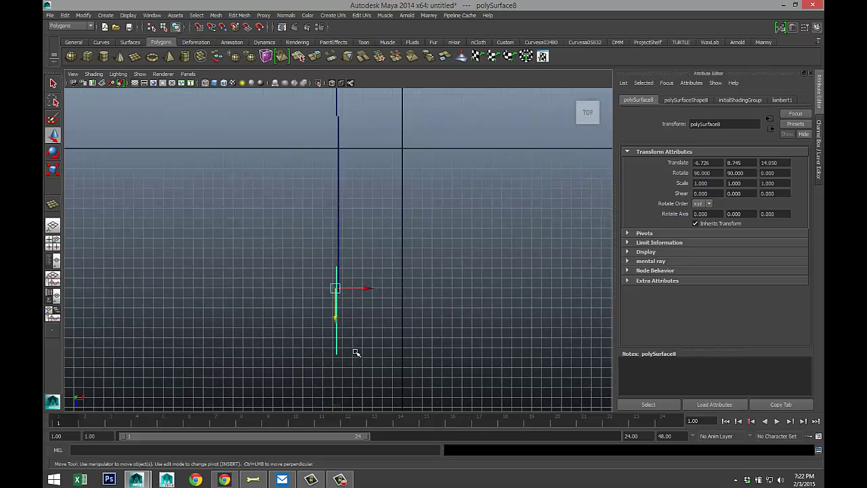
scroll(357, 353, up, 4)
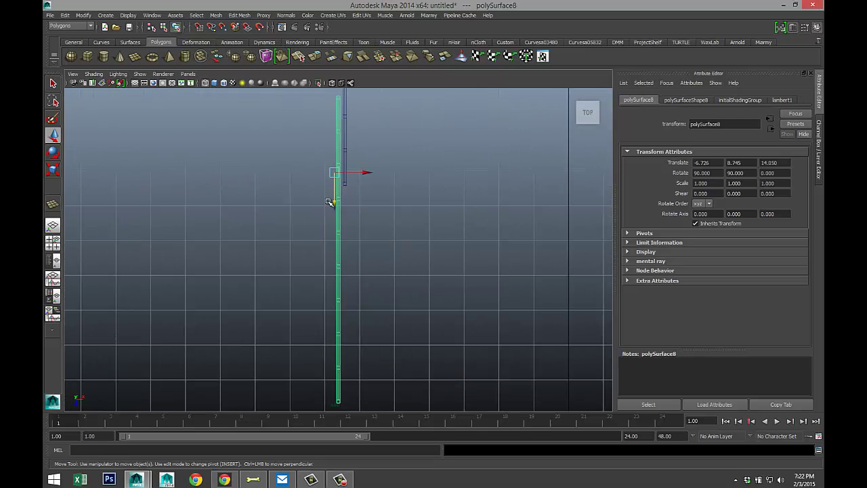
drag(334, 204, 349, 295)
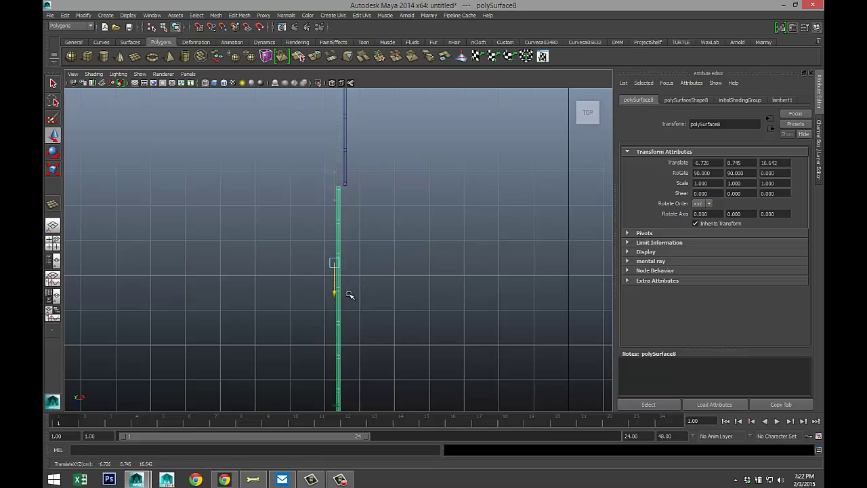
scroll(368, 302, down, 5)
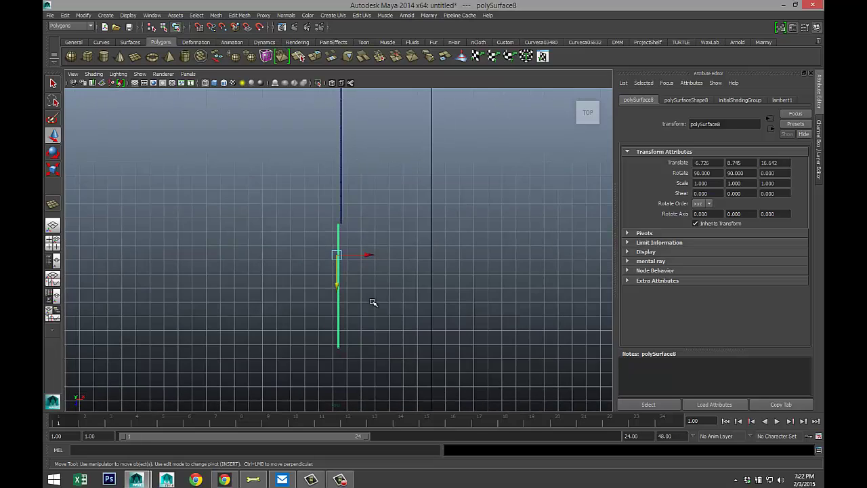
Step: Slide the second offset panel forward along Z to about 10.794, overlapping the far end panel and leaving a gap in the wall
click(55, 244)
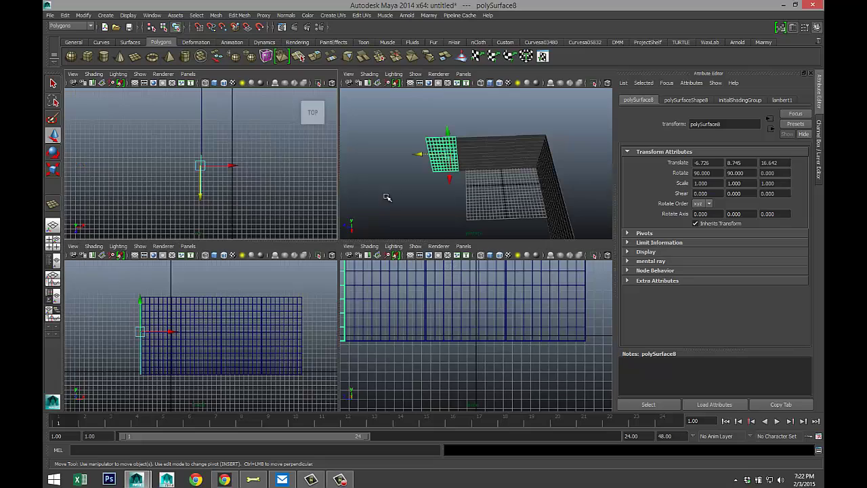
key(space)
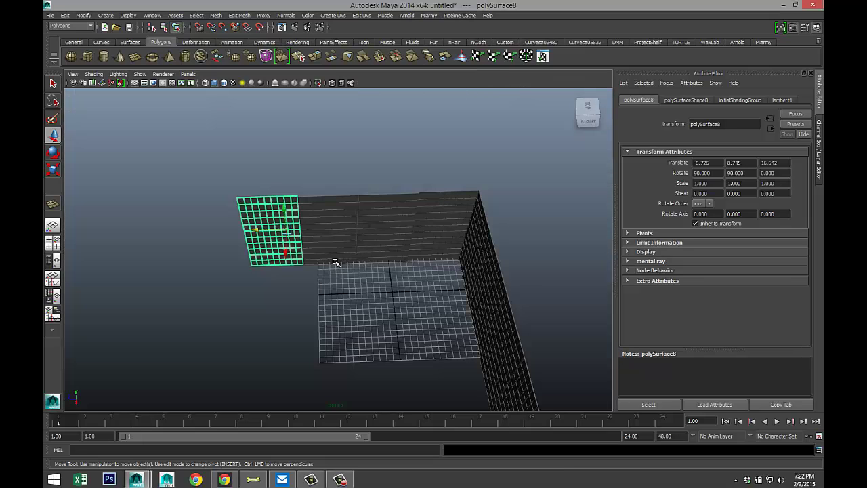
alt+drag(335, 262, 273, 301)
click(318, 283)
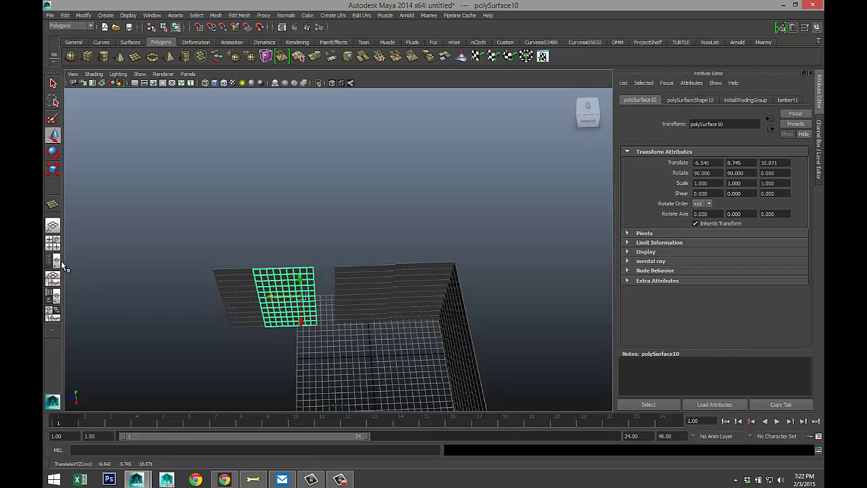
click(53, 241)
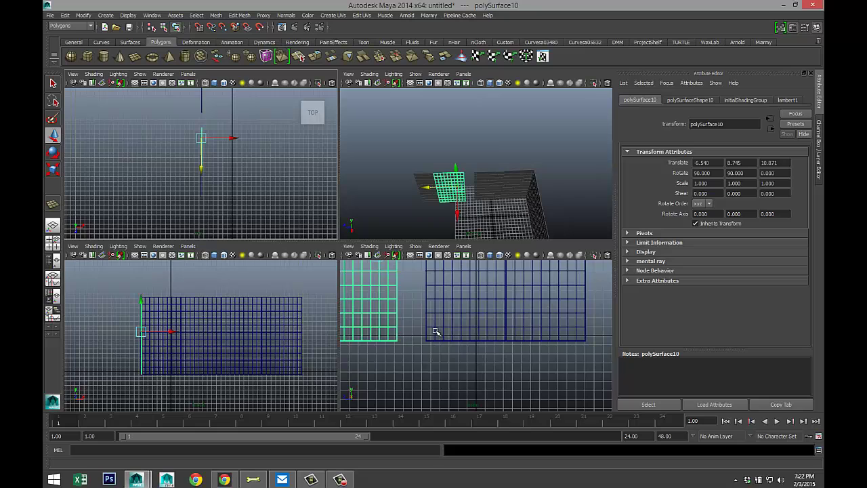
key(space)
key(f)
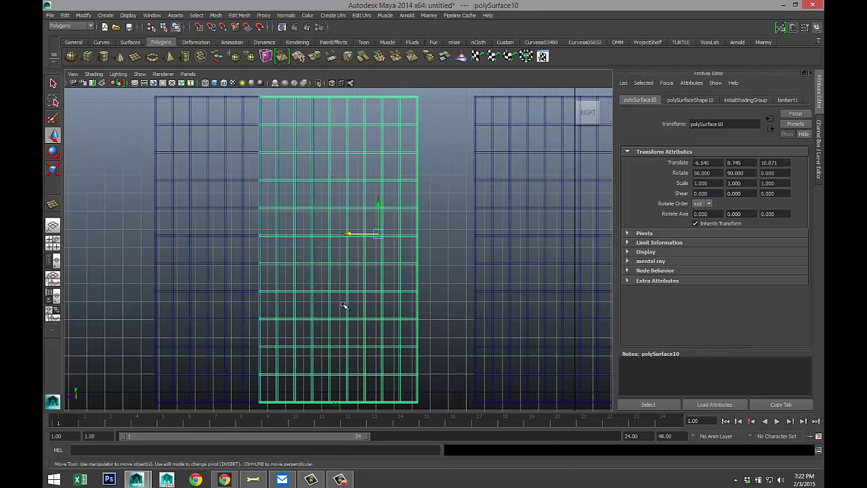
drag(347, 233, 348, 234)
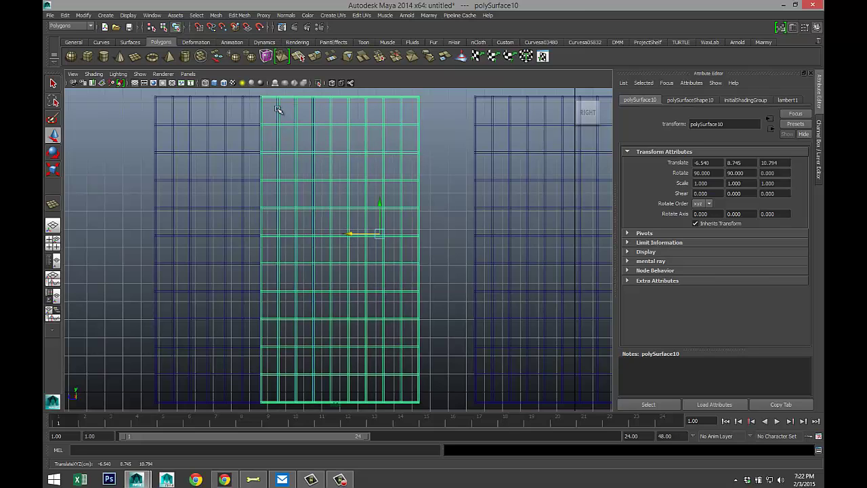
Step: In the side view, widen the gap by moving the two offset panels apart to about Z -6.815 and Z 13.679
scroll(434, 230, down, 3)
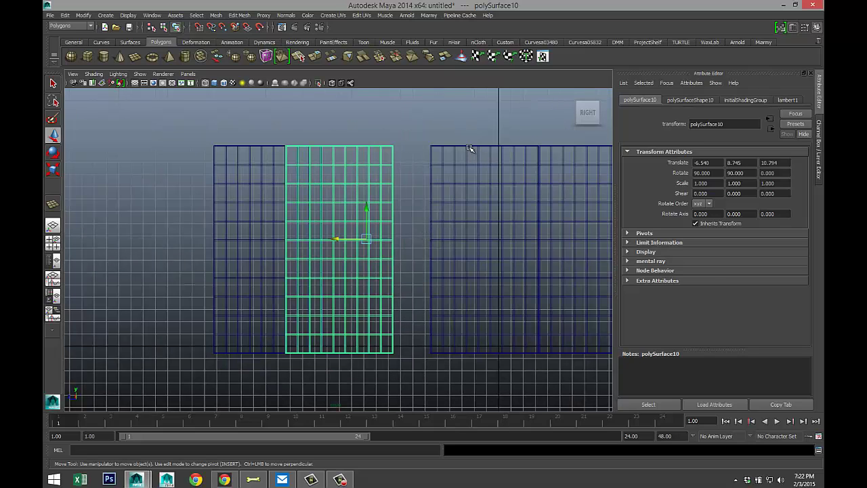
click(507, 223)
drag(481, 240, 519, 244)
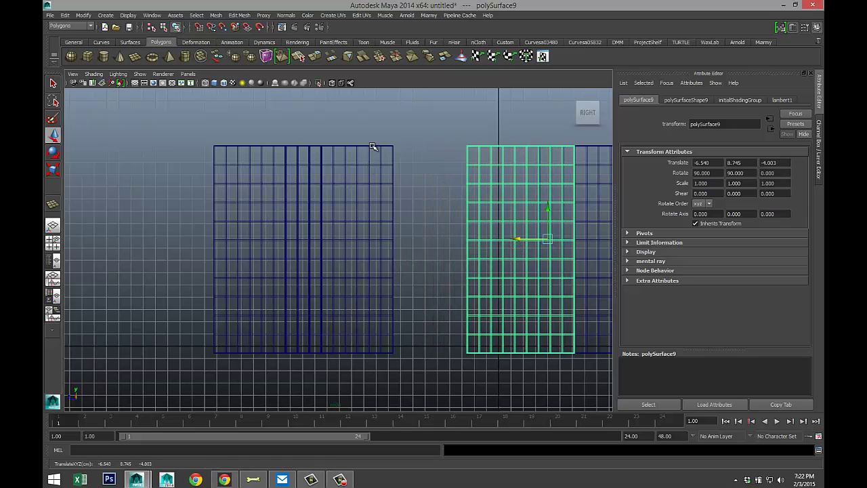
click(385, 210)
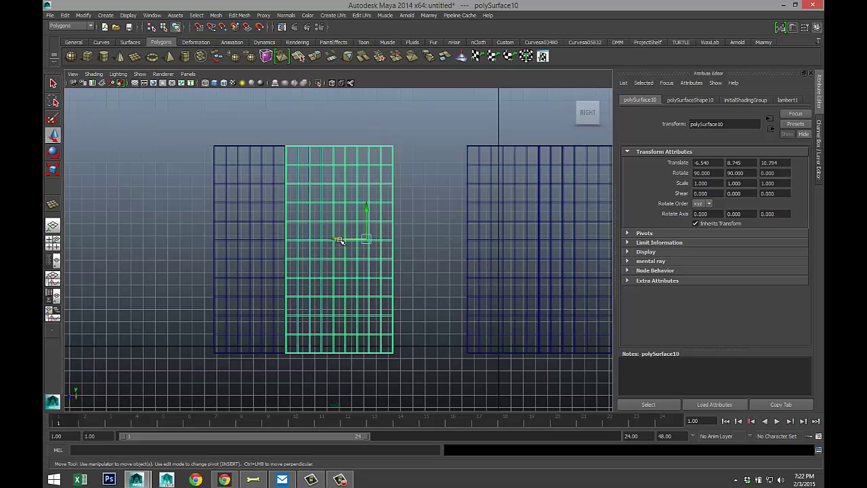
drag(339, 241, 304, 242)
click(468, 157)
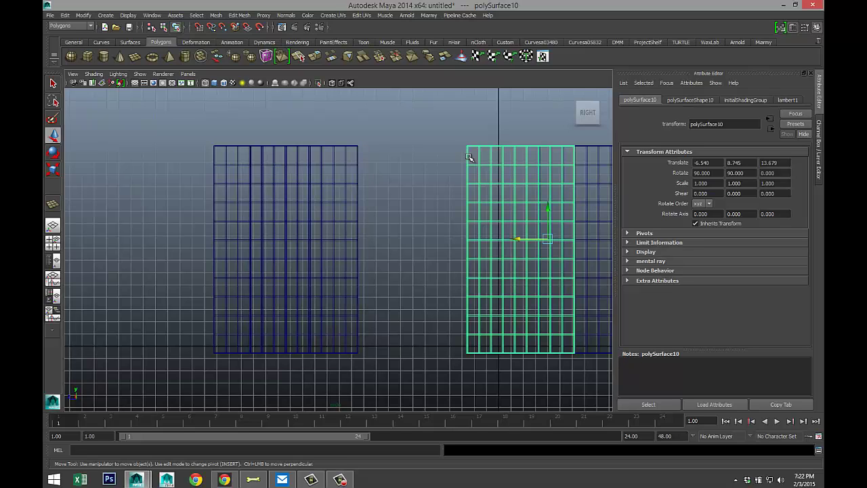
scroll(504, 263, down, 2)
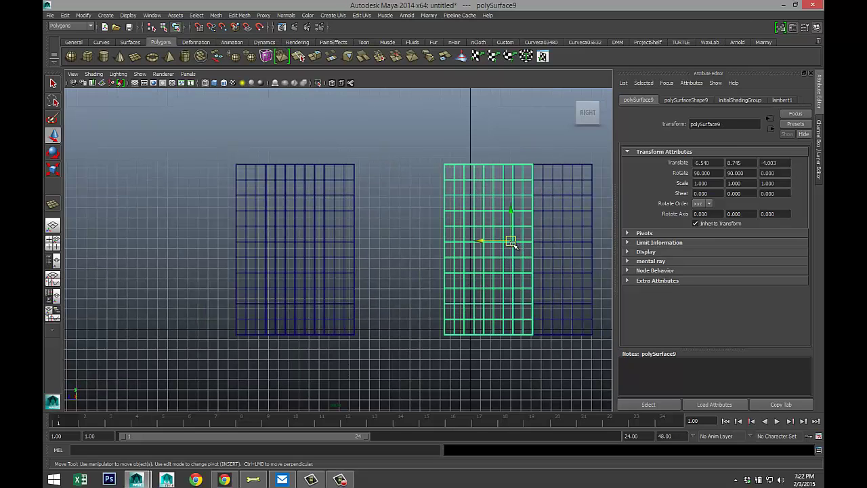
drag(479, 242, 512, 249)
click(53, 243)
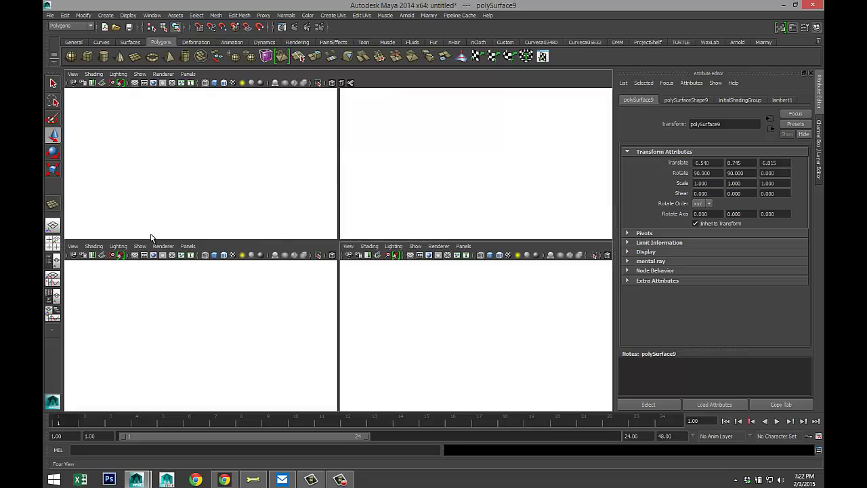
Step: Duplicate the far end panel of the side wall and move the copy along X to about 6.336
key(space)
scroll(381, 251, up, 3)
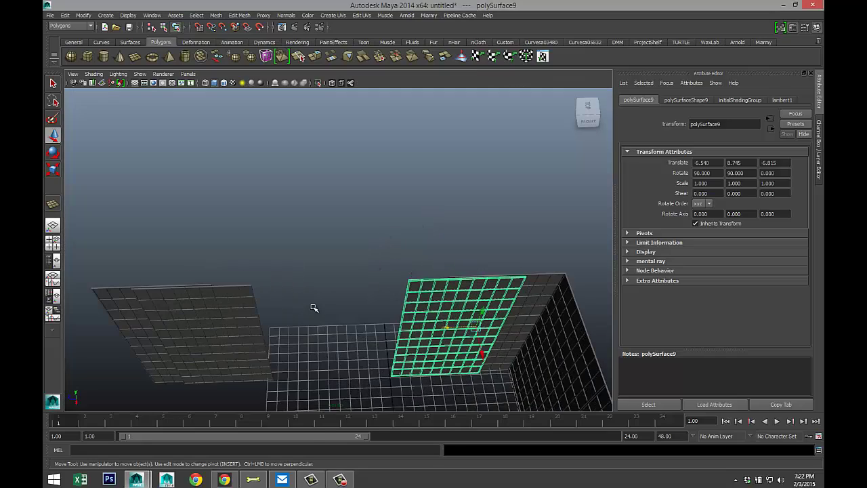
alt+drag(314, 308, 282, 226)
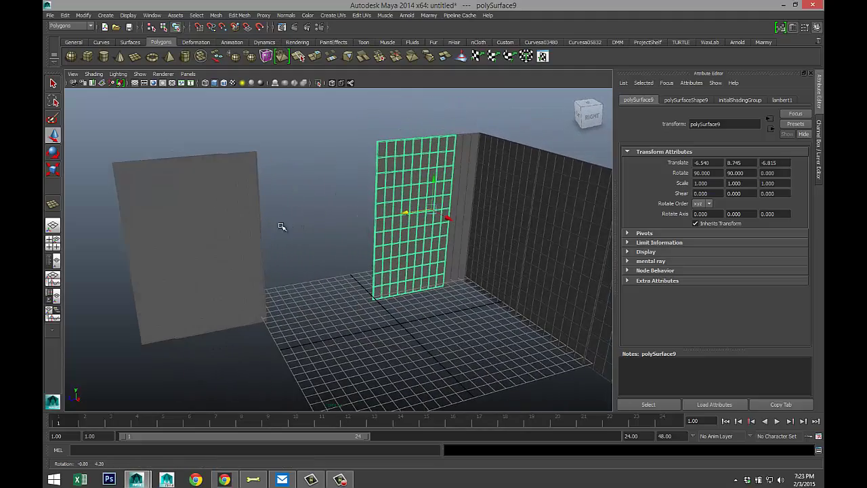
scroll(332, 223, down, 3)
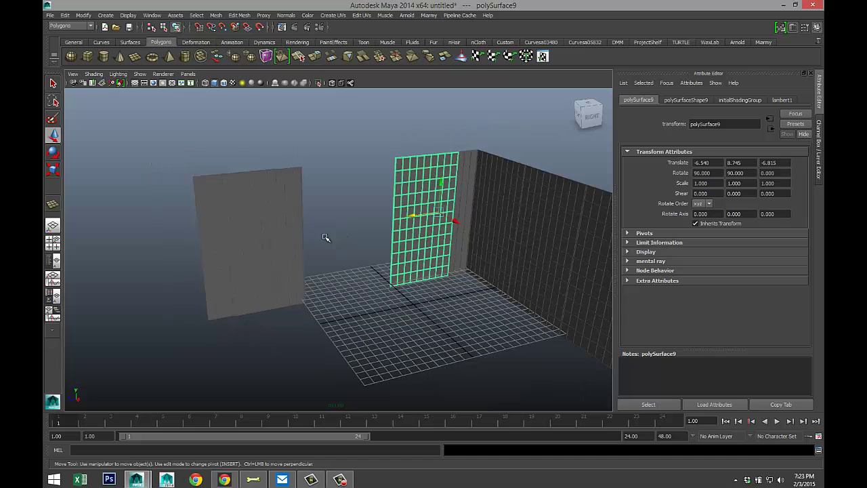
click(211, 248)
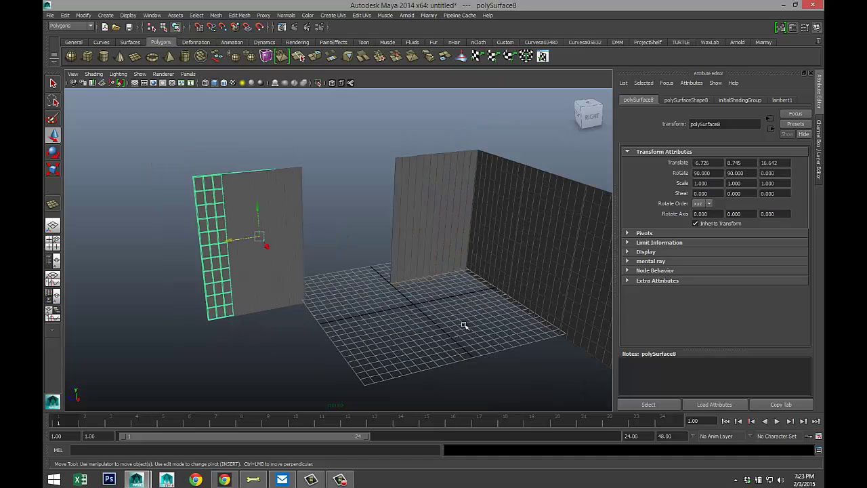
key(ctrl+d)
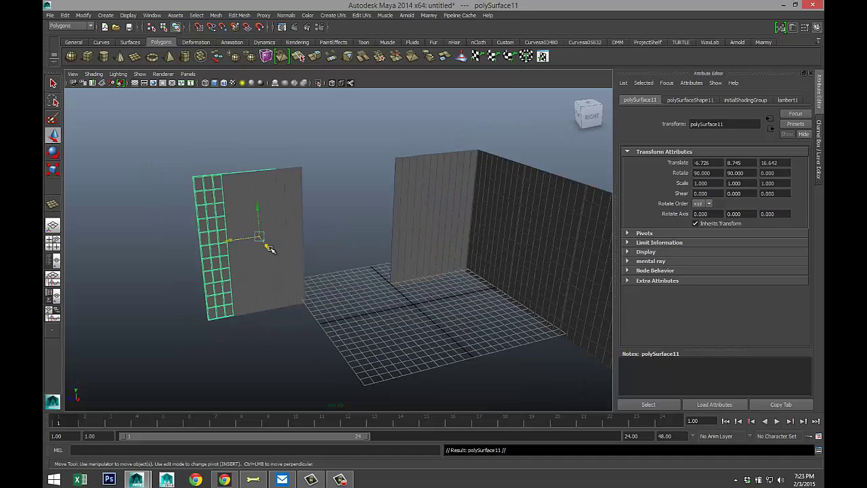
drag(269, 249, 298, 313)
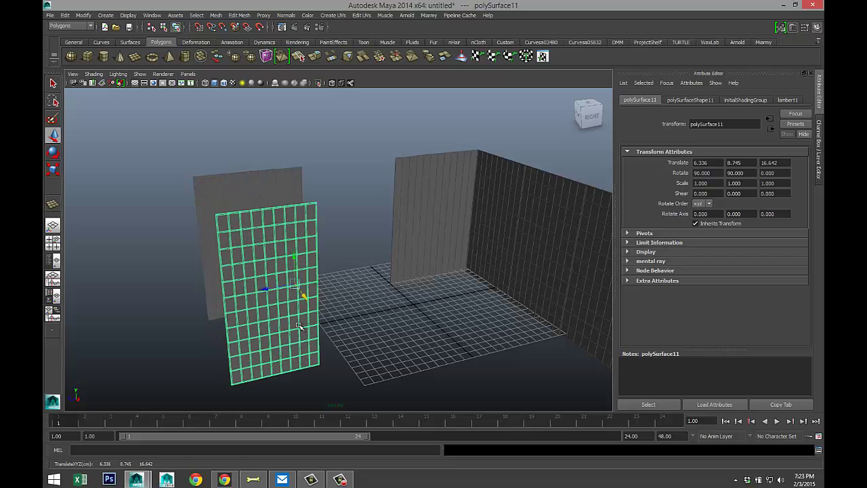
Step: Rotate the copied panel perpendicular to the side wall, setting its Y rotation to exactly 180
key(e)
drag(266, 303, 322, 315)
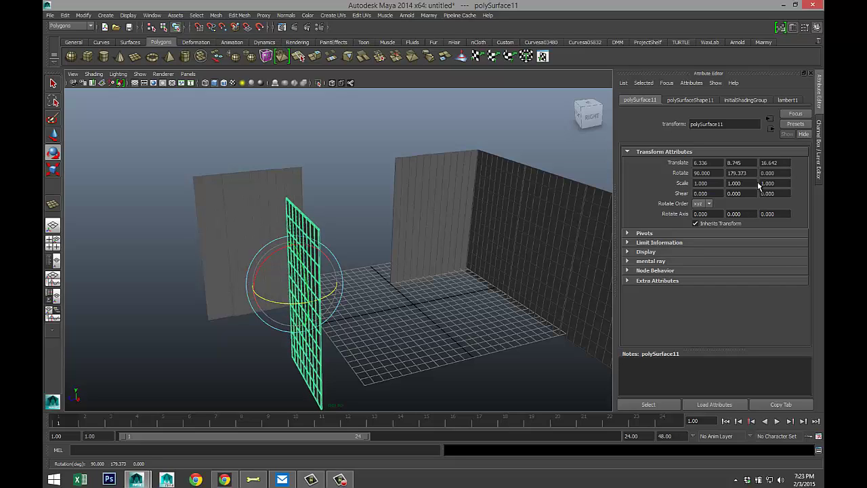
text(180)
key(Return)
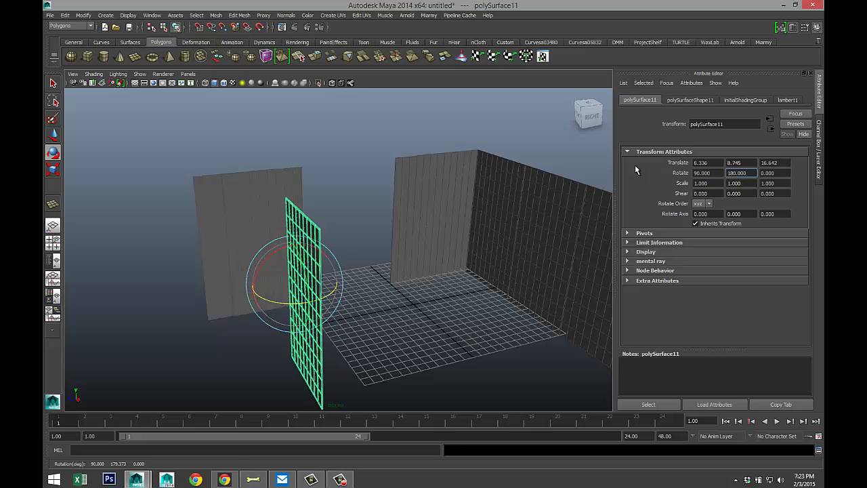
Step: In the top view, move the rotated panel to about X -4.372, Z 23.334 so it forms a corner with the side wall's end
click(54, 244)
key(space)
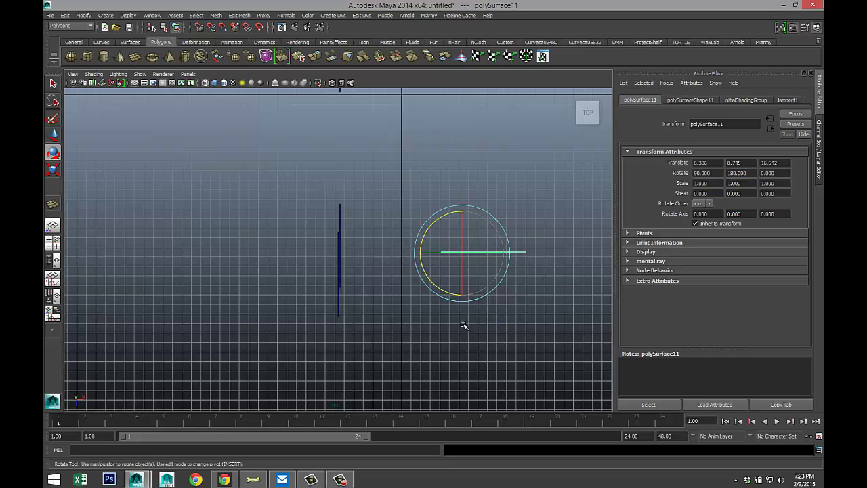
key(w)
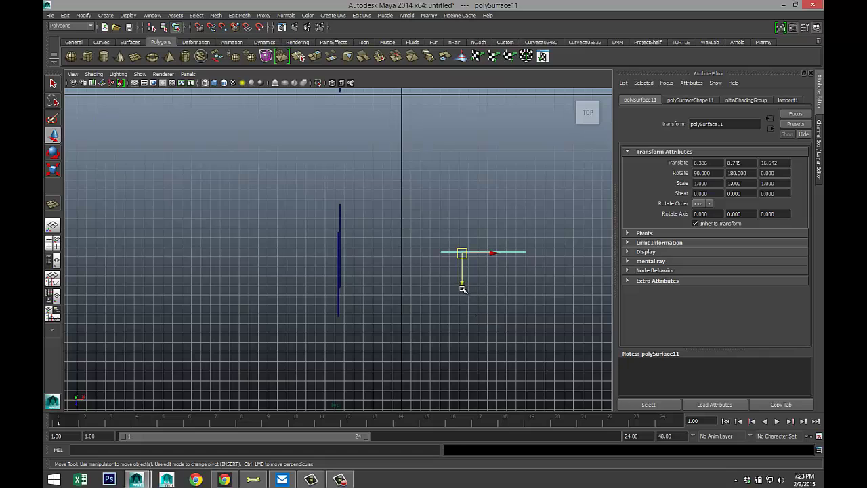
drag(463, 287, 425, 325)
scroll(381, 304, down, 3)
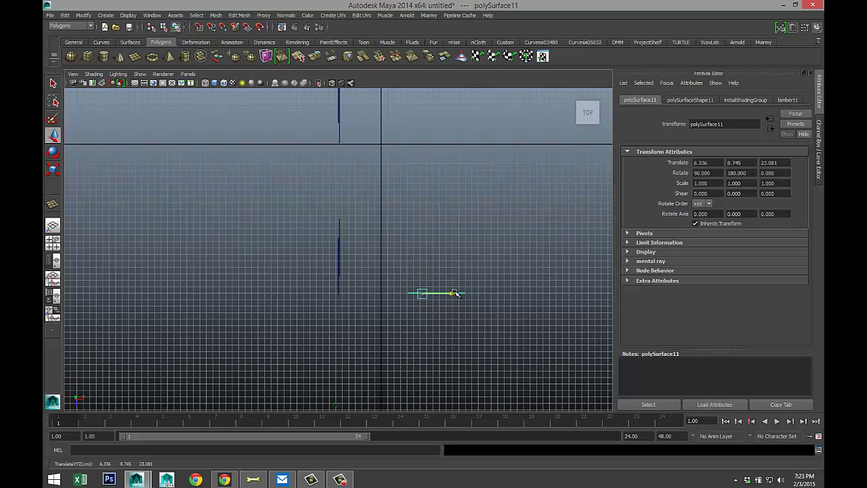
drag(455, 293, 386, 299)
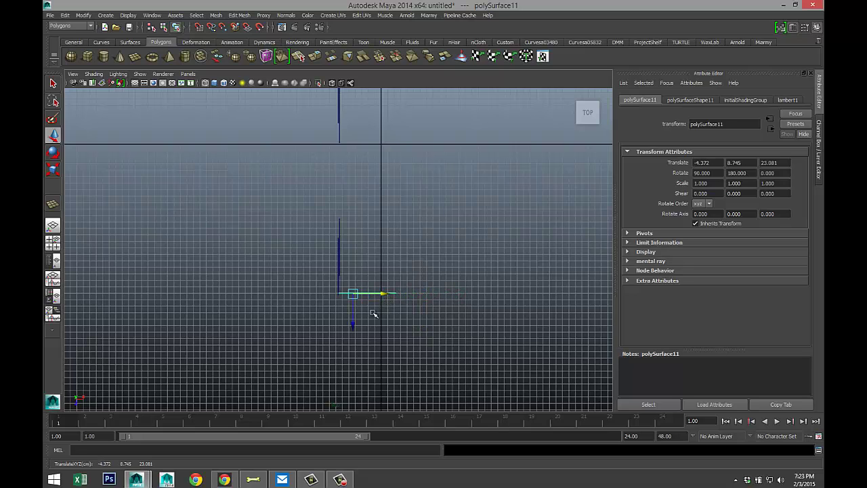
scroll(373, 314, up, 6)
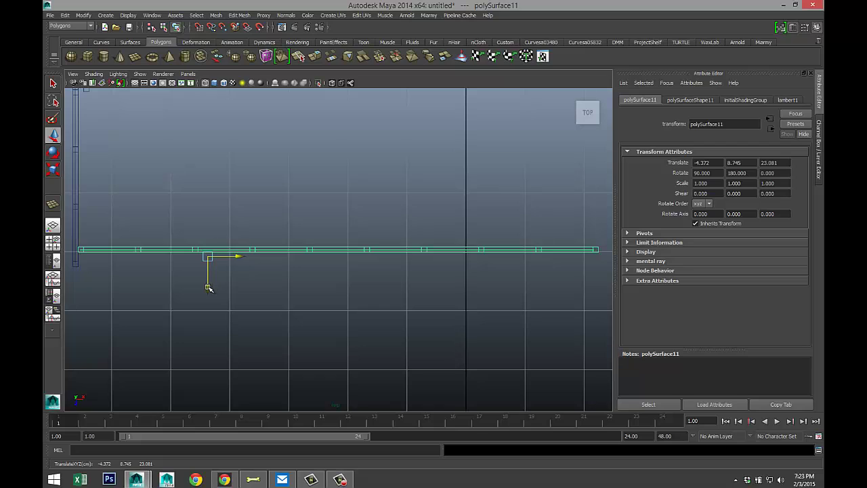
drag(208, 288, 208, 302)
scroll(224, 314, down, 6)
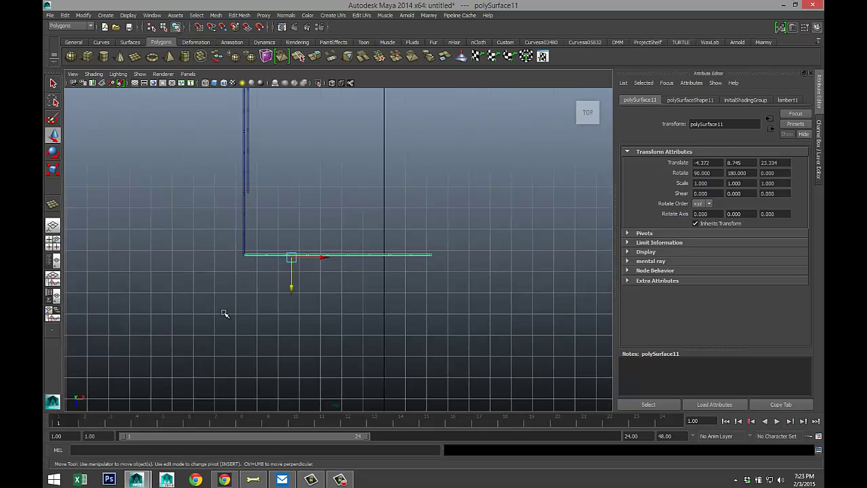
click(52, 241)
key(space)
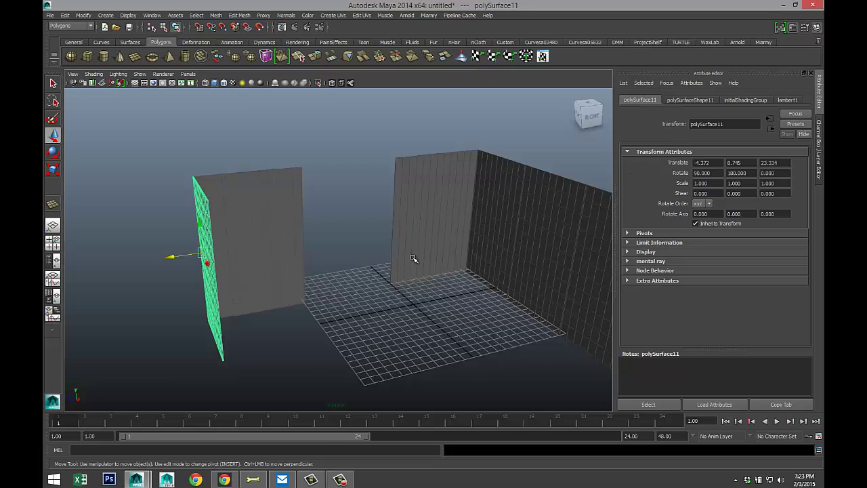
Step: Duplicate the corner panel and move the copy along X to about 19.436, leaving a wide opening between the two
alt+drag(413, 258, 483, 235)
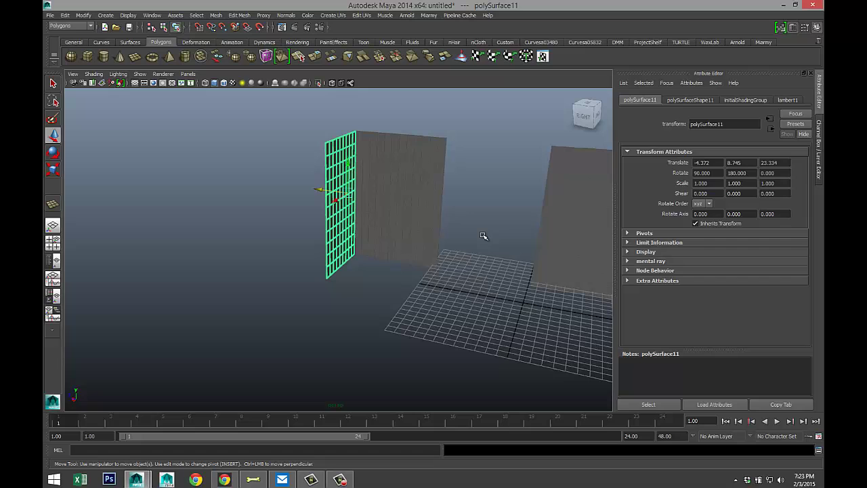
key(ctrl+d)
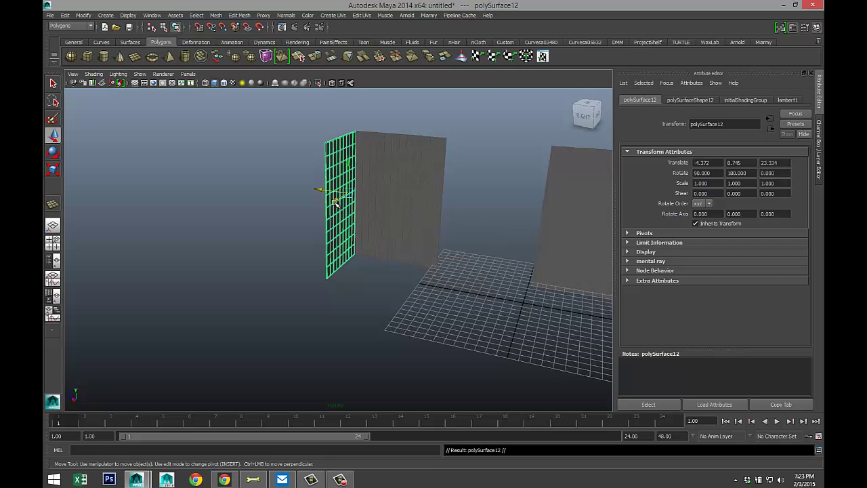
drag(335, 202, 228, 296)
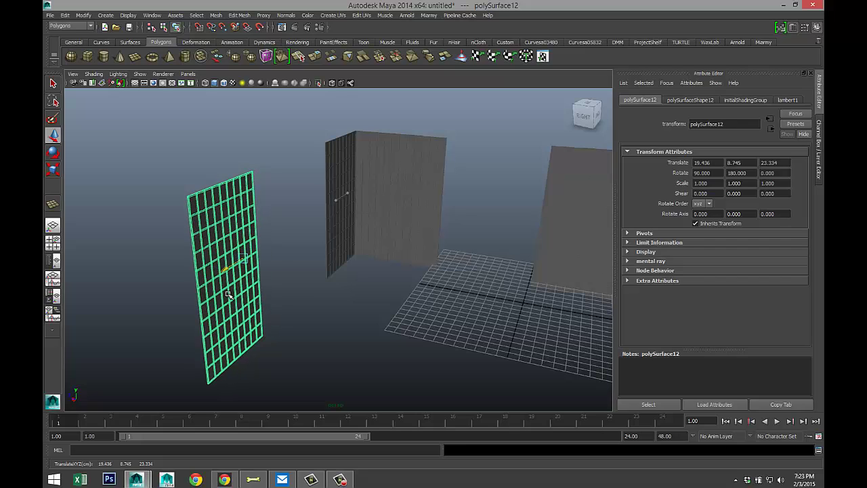
scroll(241, 296, down, 5)
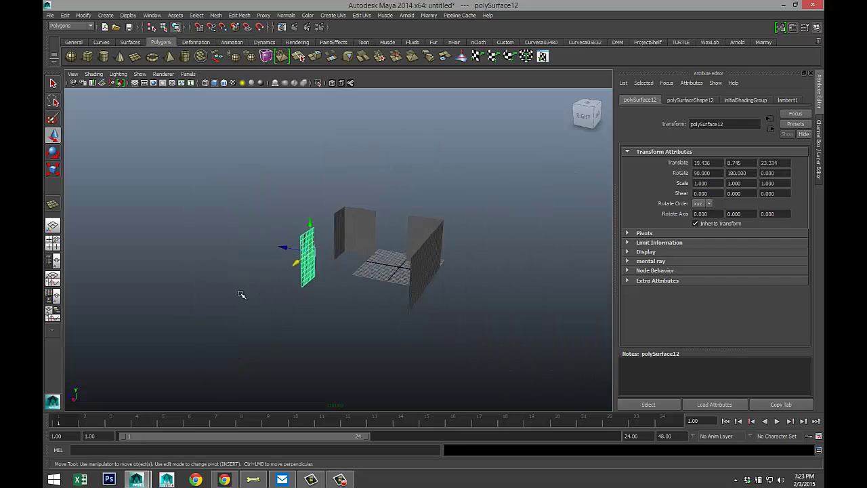
scroll(241, 294, up, 2)
alt+drag(242, 294, 291, 306)
alt+drag(408, 320, 320, 312)
scroll(364, 332, up, 2)
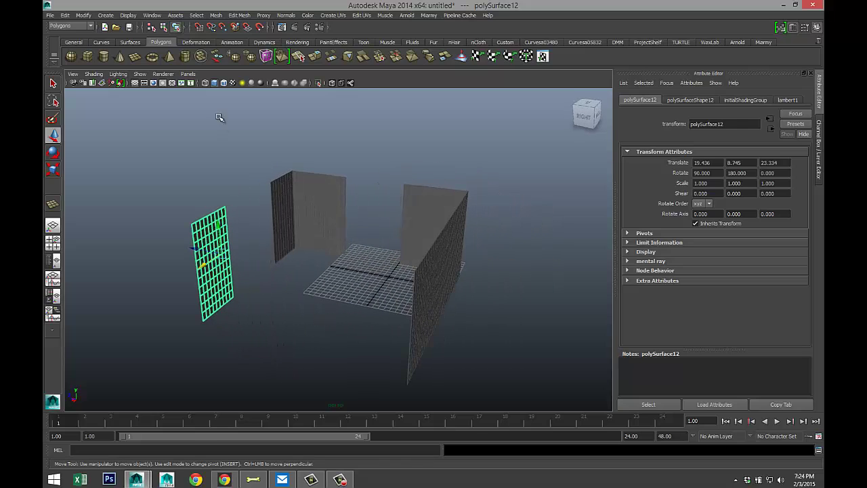
Step: Create a long thin polygon cube along X and move it to about X 10.331, Z 22.533, starting at the corner along the new wall
click(86, 57)
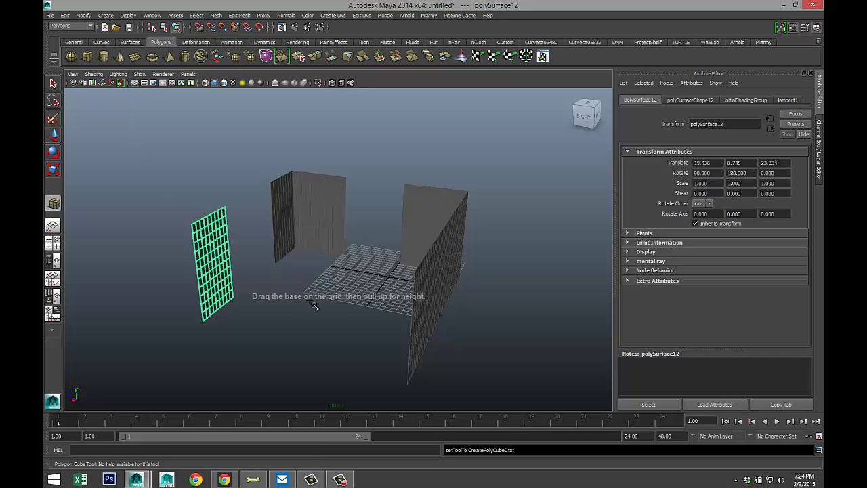
drag(223, 343, 326, 280)
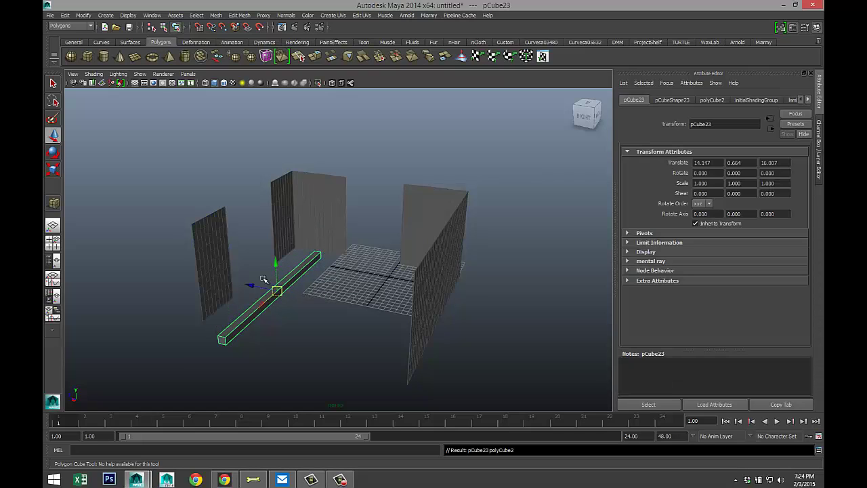
click(51, 244)
key(space)
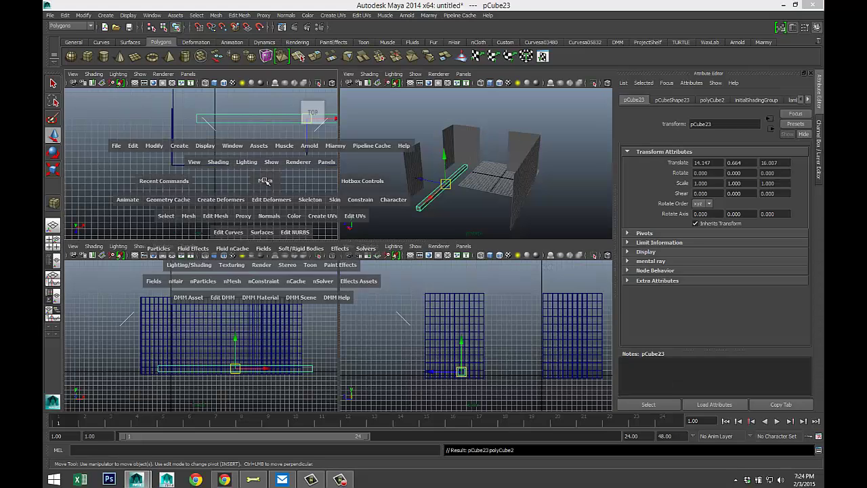
drag(548, 197, 557, 276)
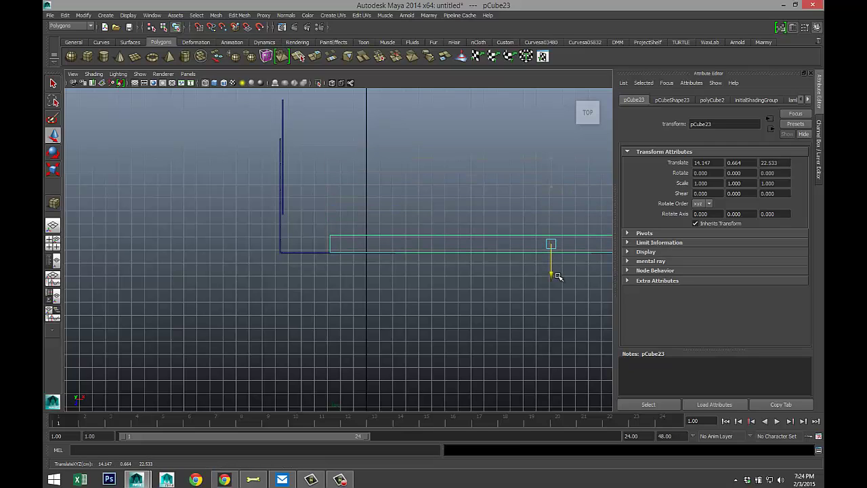
drag(578, 244, 531, 253)
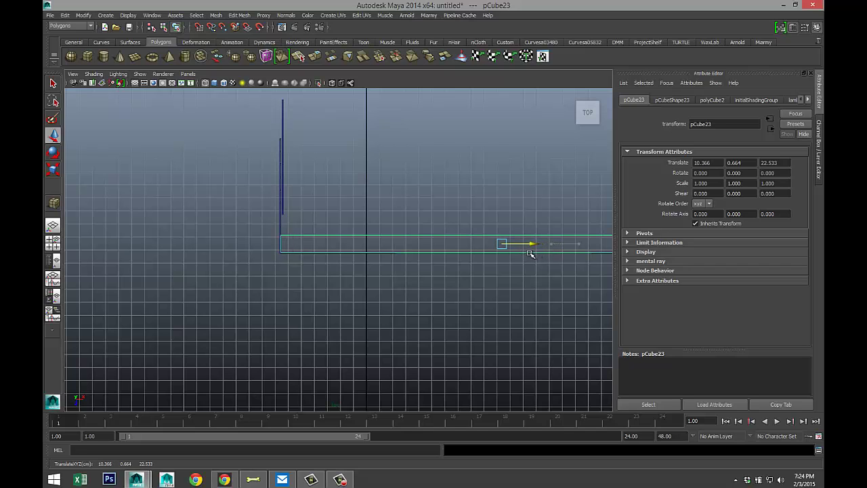
Step: Shorten the beam by moving its far end vertices back to about X 26.208, flush with the end of the separate panel
scroll(478, 288, down, 2)
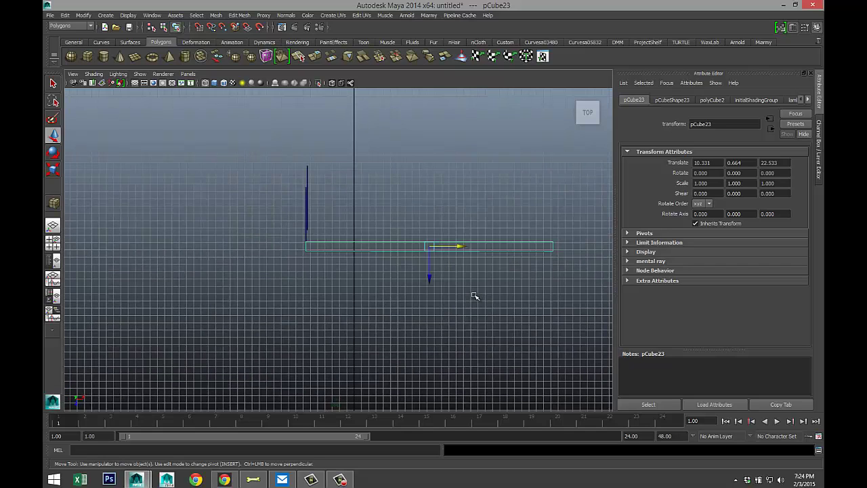
alt+middle_drag(487, 300, 377, 305)
scroll(380, 302, up, 3)
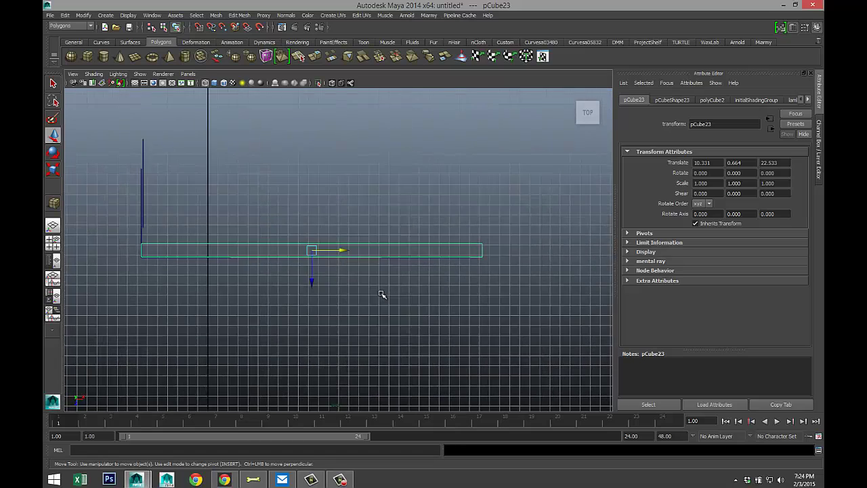
alt+middle_drag(532, 310, 446, 320)
scroll(440, 313, up, 2)
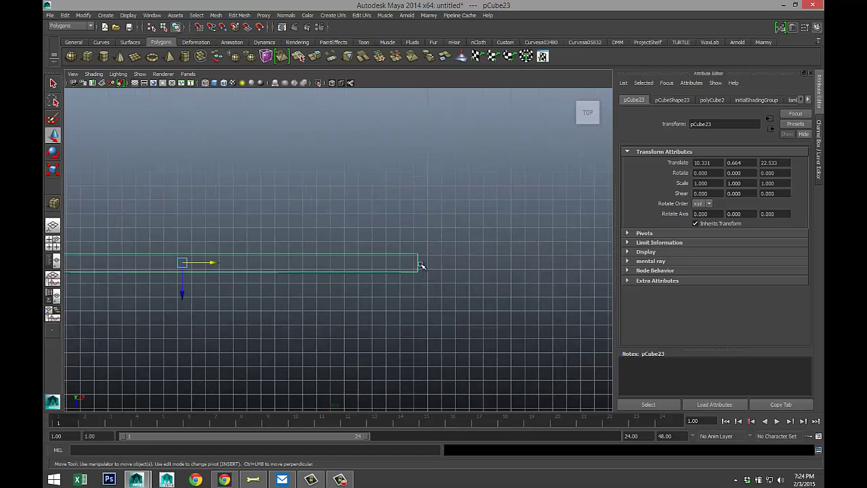
right_drag(416, 267, 378, 264)
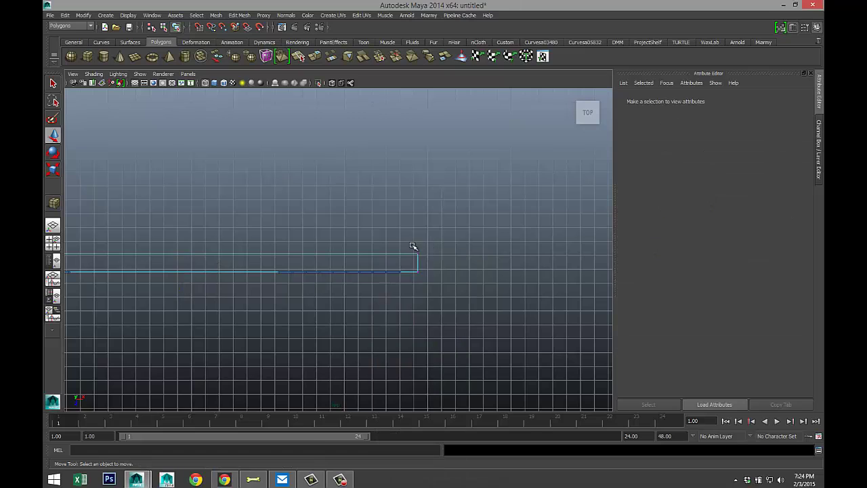
drag(411, 248, 440, 303)
drag(450, 263, 435, 266)
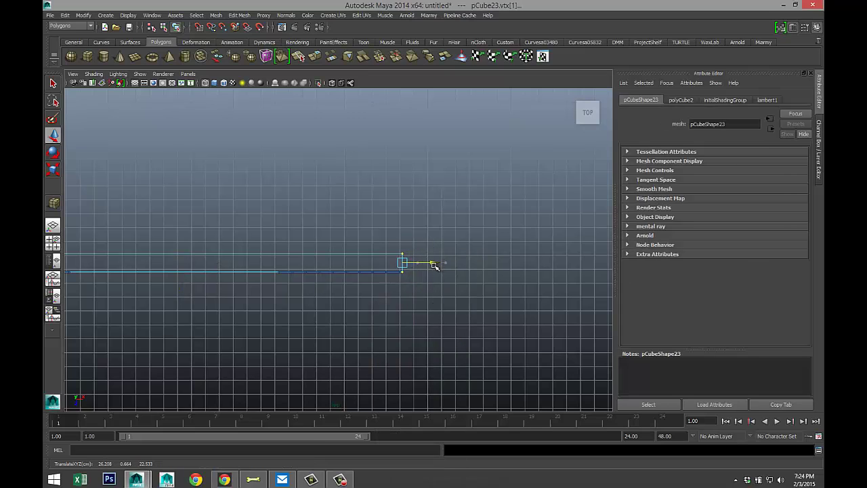
Step: In the side view, lower the beam to about Y 0.058, level with the panels' bottom edges, and shift it to about Z 22.585
click(53, 243)
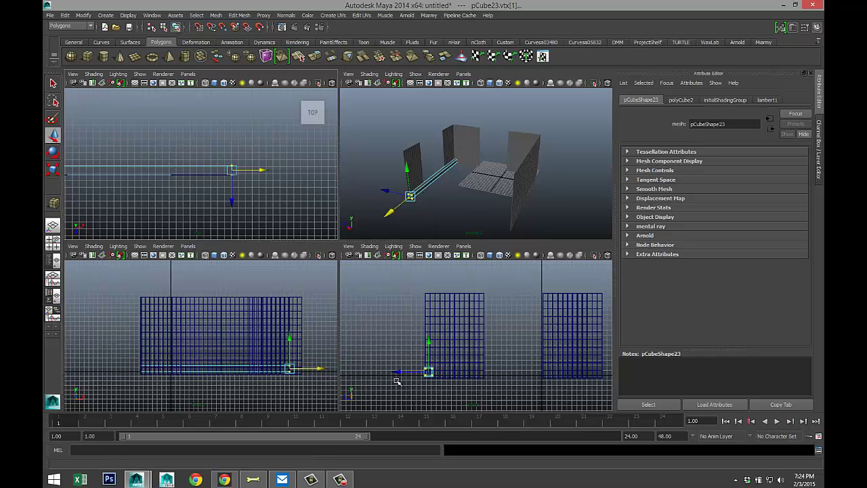
key(space)
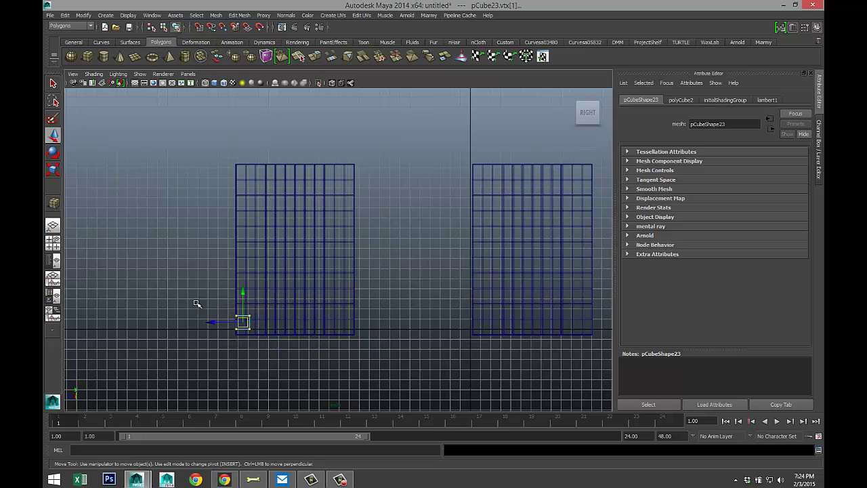
drag(237, 315, 248, 324)
mouse_move(244, 319)
right_down()
mouse_move(271, 256)
mouse_move(244, 315)
right_up()
click(243, 318)
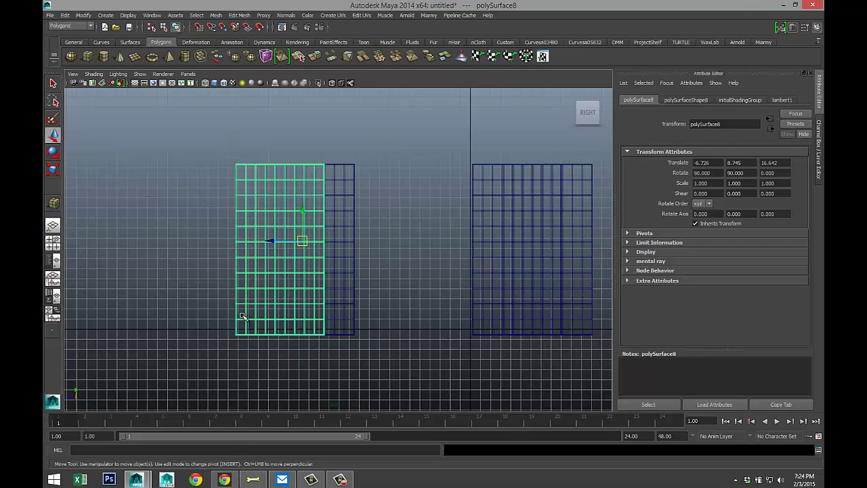
click(243, 319)
key(f)
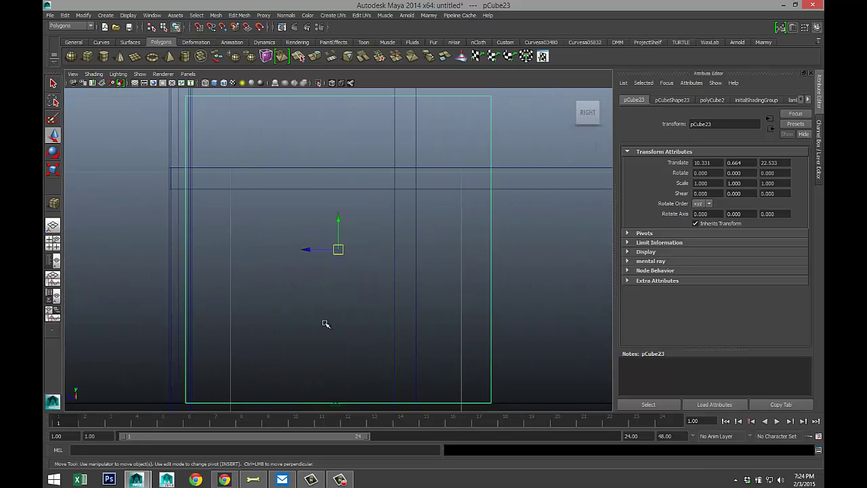
scroll(326, 323, down, 3)
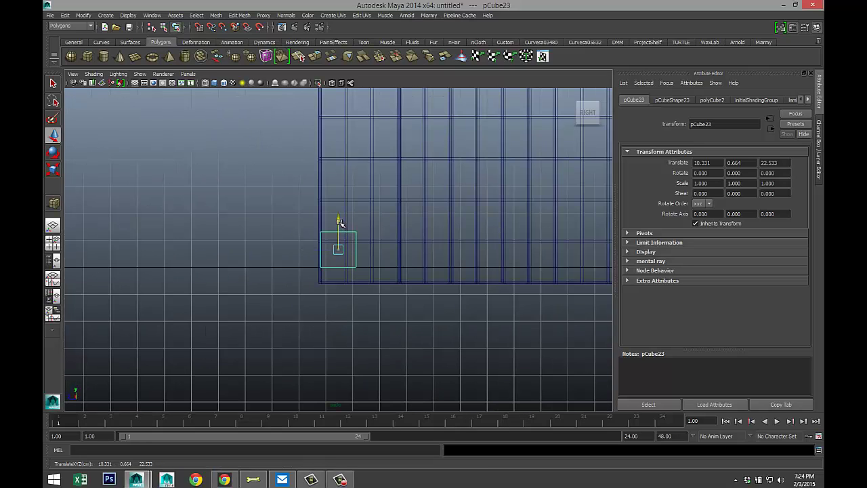
drag(338, 221, 344, 240)
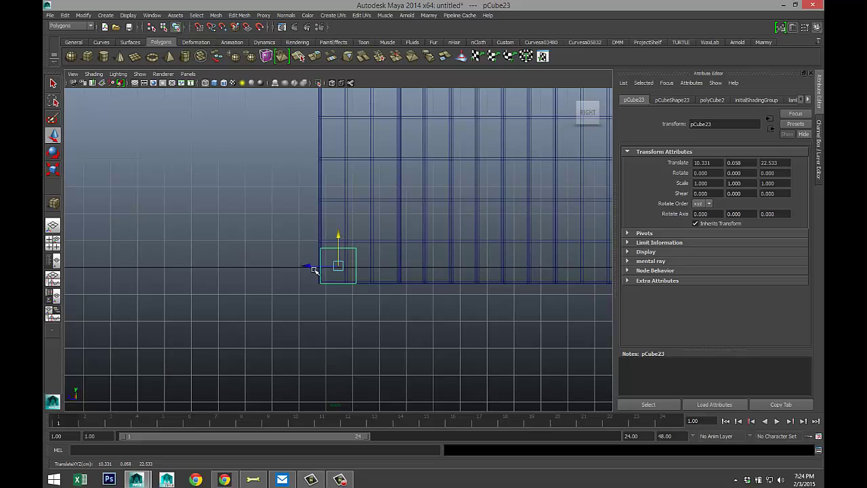
Step: Examine the beam's fit against the panels and the overall room layout in the perspective view
click(53, 241)
key(space)
scroll(320, 315, up, 3)
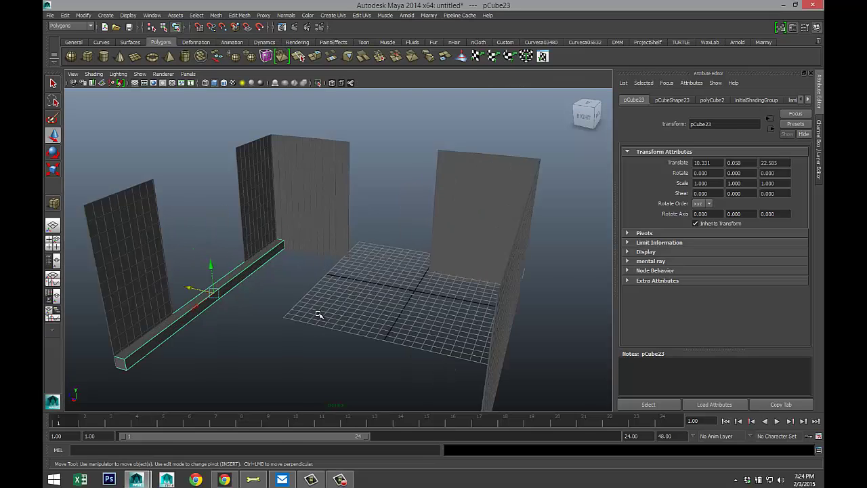
alt+middle_drag(226, 314, 333, 272)
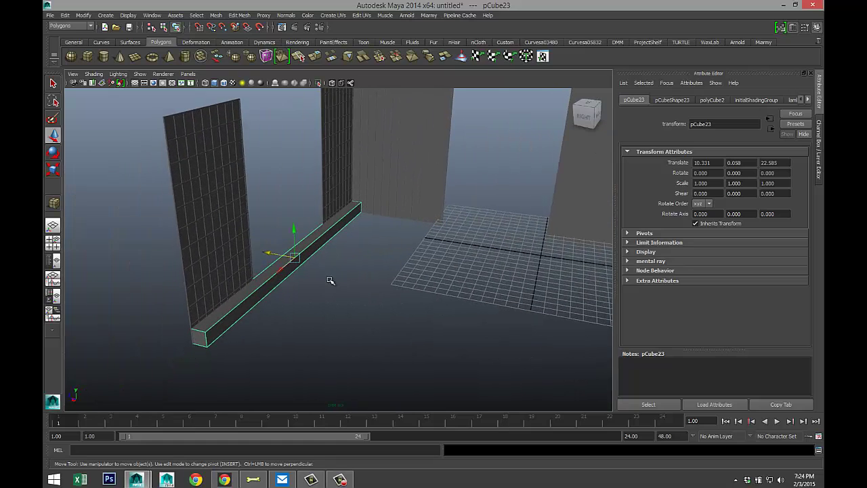
scroll(330, 280, up, 2)
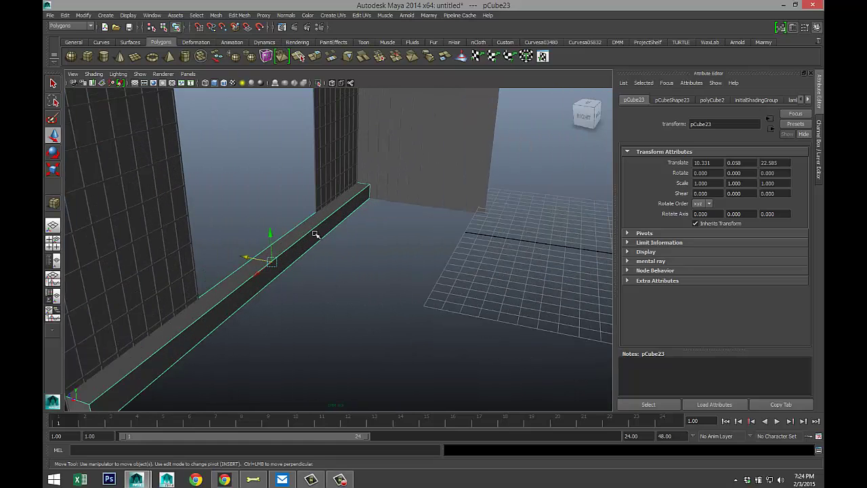
scroll(298, 258, down, 5)
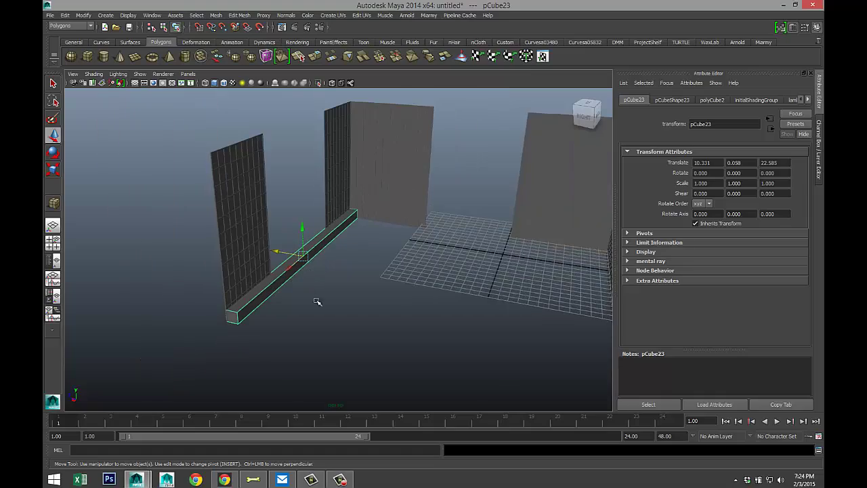
alt+drag(354, 294, 287, 291)
alt+middle_drag(287, 291, 326, 281)
scroll(325, 281, down, 5)
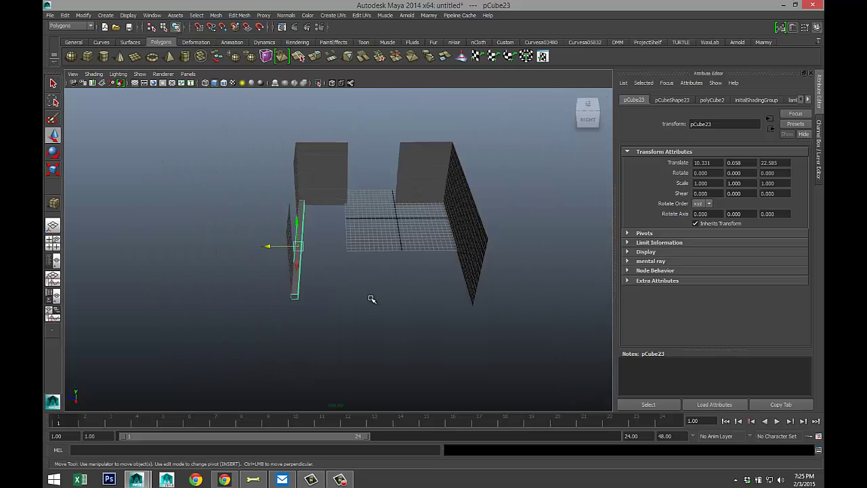
alt+middle_drag(372, 296, 335, 292)
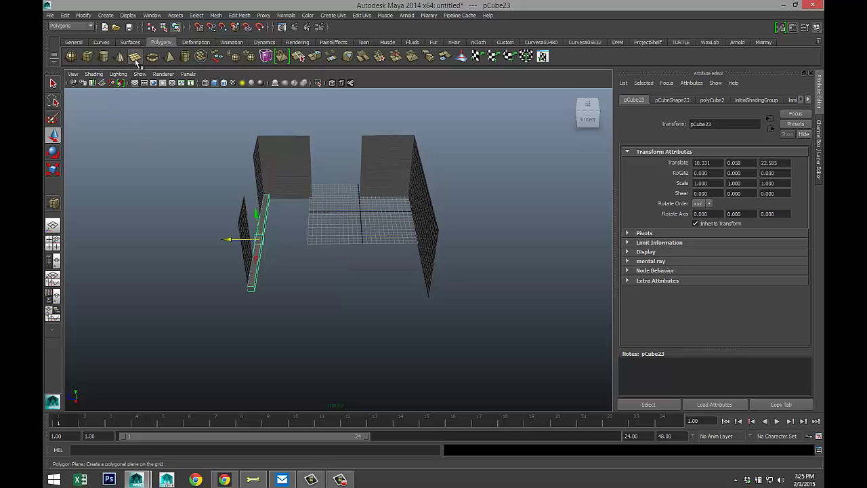
Step: Create a polygon plane as the room's floor and move it to about X 11.269, Z 3.471, aligned with the walls' corner
click(136, 58)
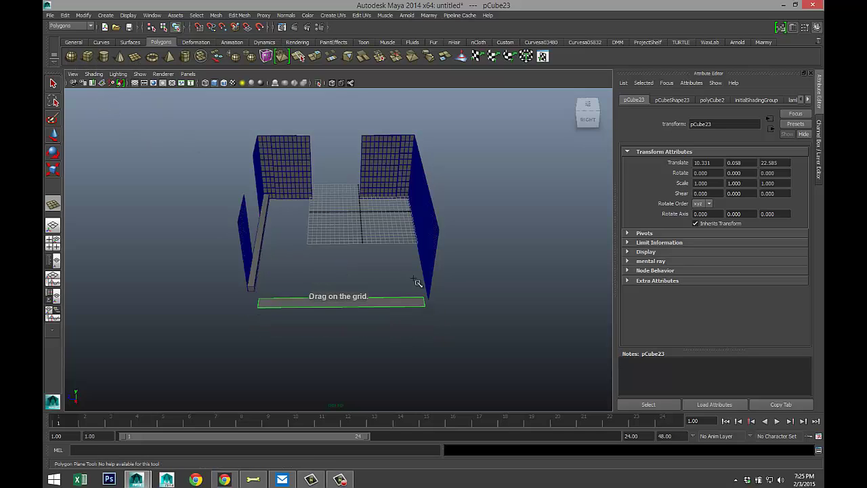
drag(418, 282, 405, 200)
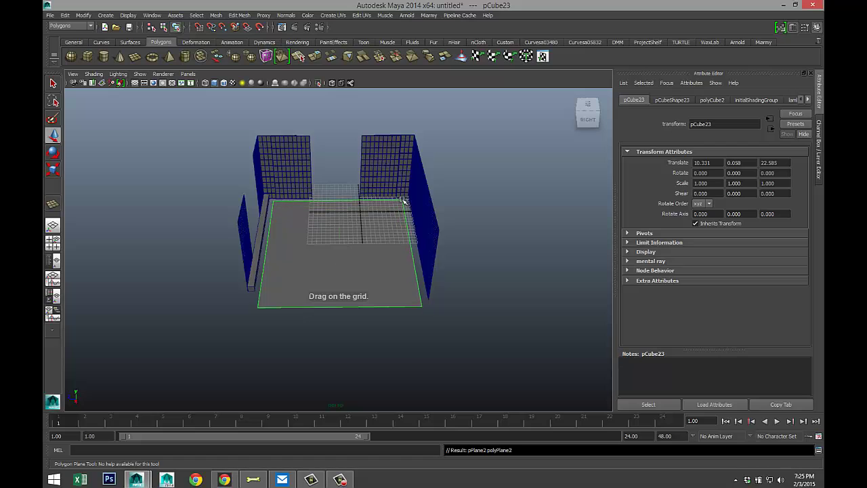
click(53, 242)
key(space)
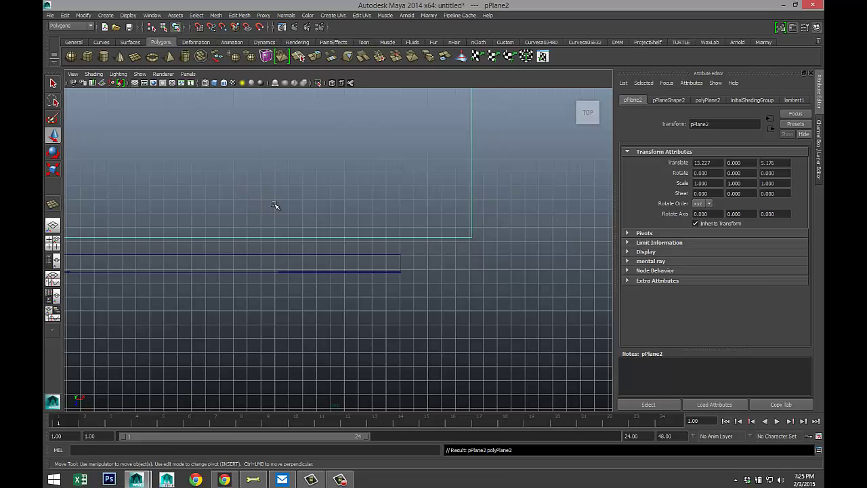
key(f)
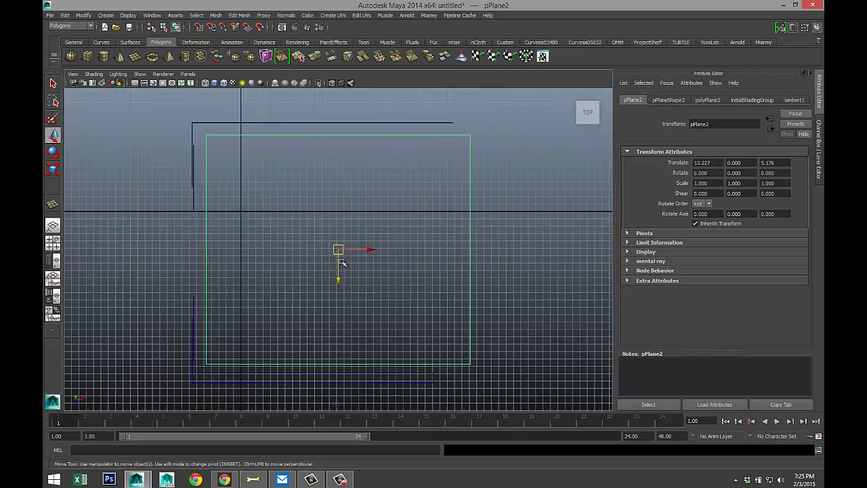
drag(355, 252, 349, 251)
drag(325, 281, 327, 270)
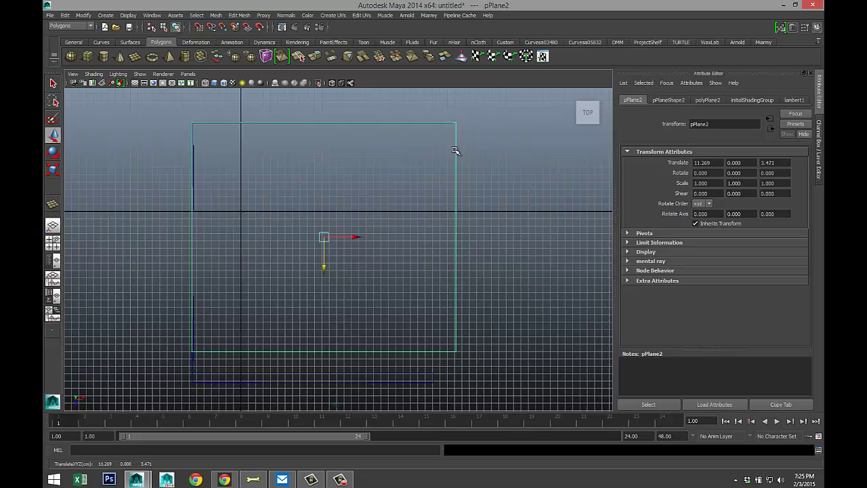
Step: Fit the floor plane to the walls by moving its far edge to about X 28.748 and its beam-side edge to about Z 23.196
right_drag(456, 152, 454, 132)
click(428, 167)
click(458, 241)
drag(485, 241, 485, 242)
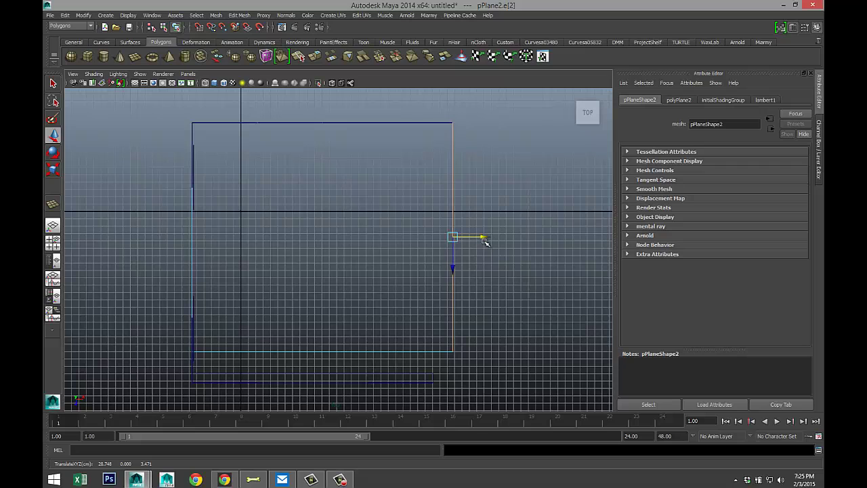
click(310, 351)
alt+middle_drag(416, 389, 436, 245)
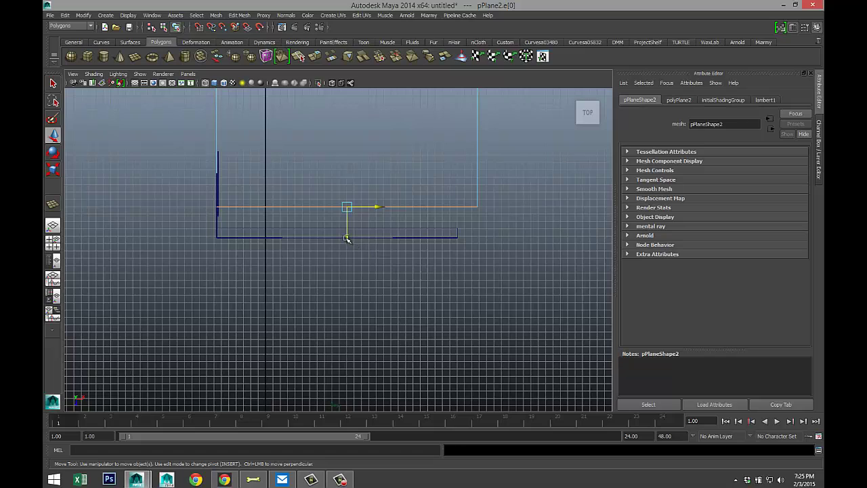
drag(347, 238, 348, 269)
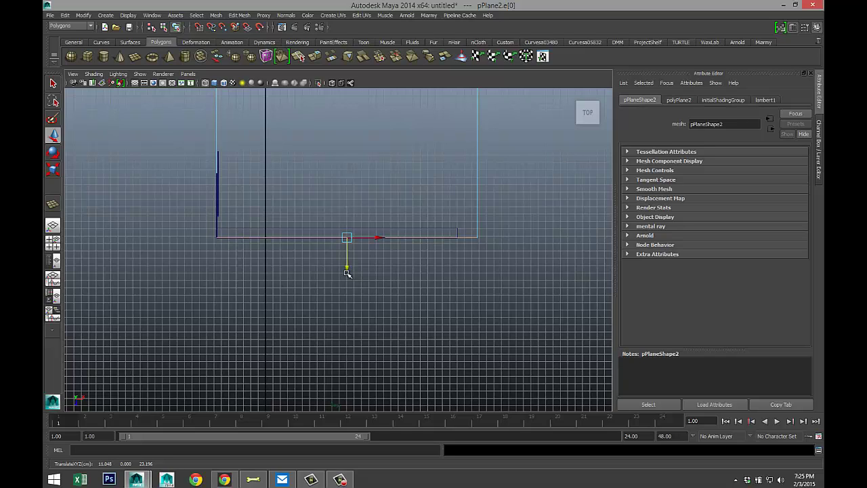
Step: Extend the beam by moving its end vertices to about X 28.756, flush with the floor plane's edge
click(459, 233)
right_drag(459, 234, 429, 232)
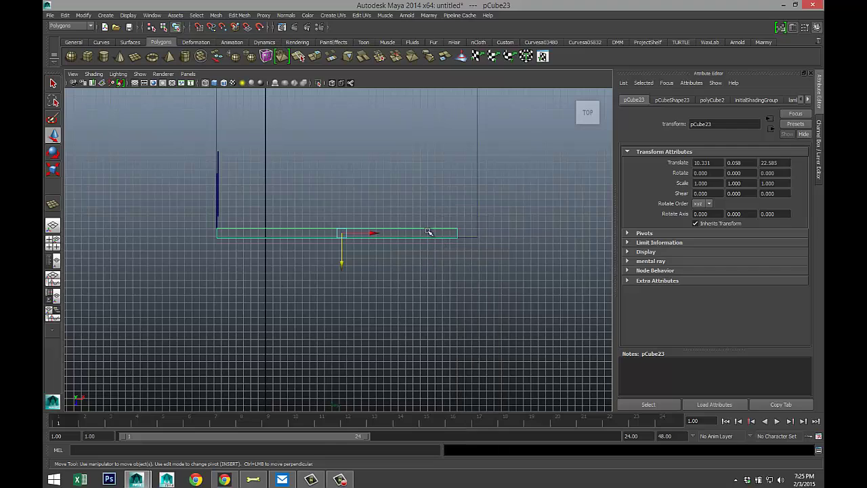
drag(449, 220, 470, 282)
drag(490, 232, 510, 233)
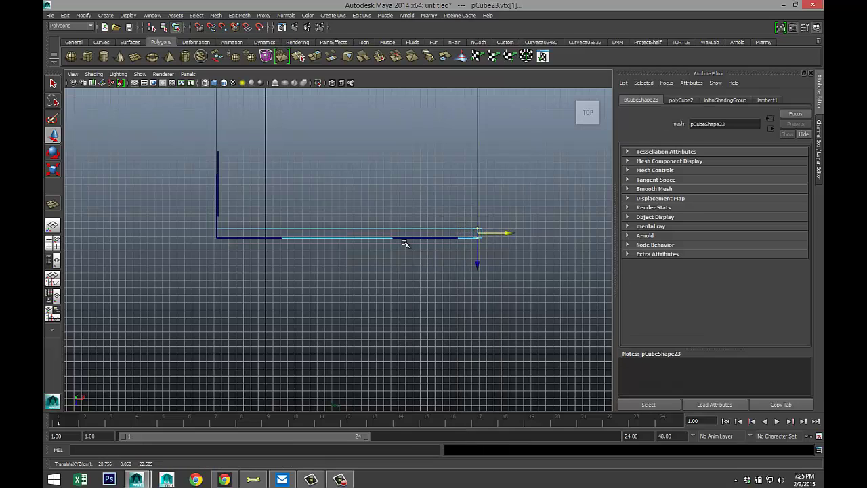
Step: Duplicate the floor plane and move the copy beyond the beam to about Z 37.915, raised to about Y 0.662
click(53, 243)
key(space)
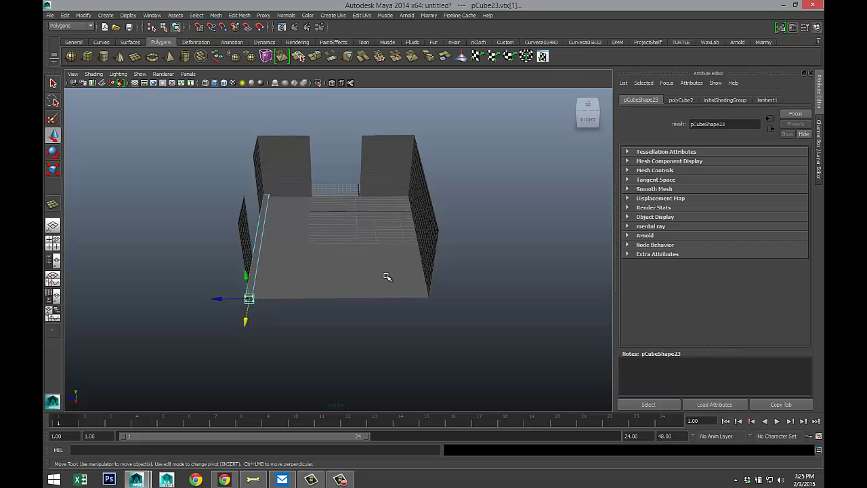
alt+drag(387, 277, 338, 283)
click(351, 294)
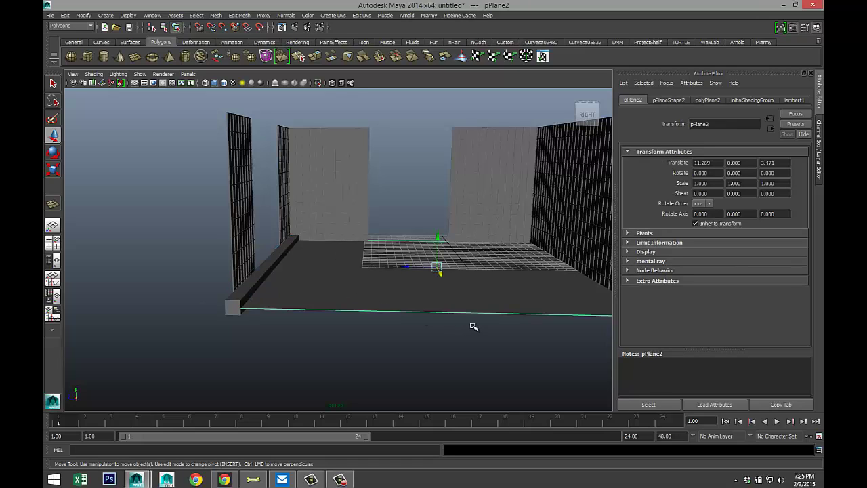
key(ctrl+d)
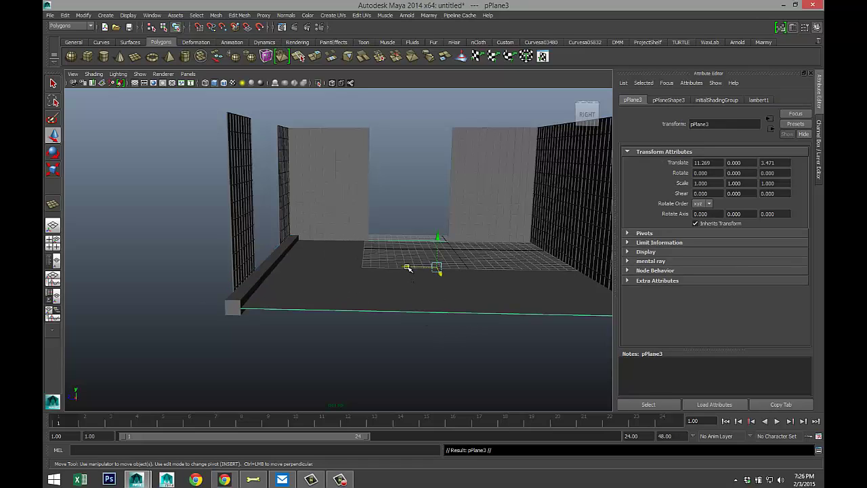
drag(406, 269, 115, 294)
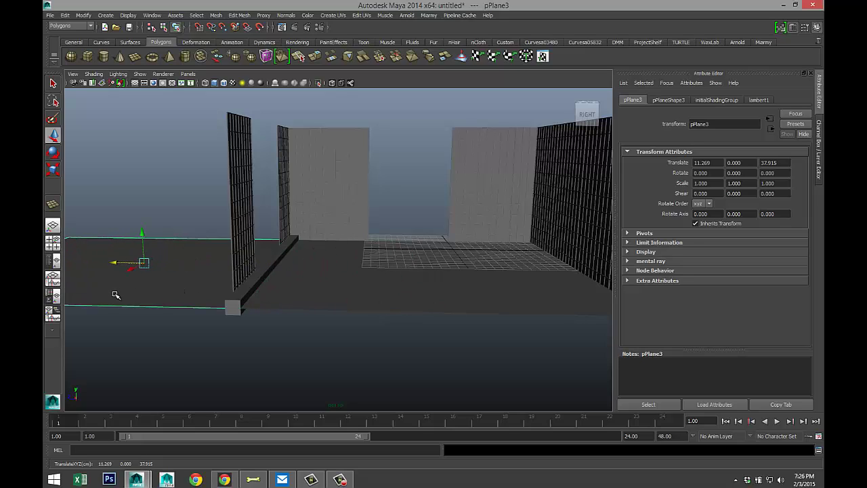
drag(141, 233, 142, 229)
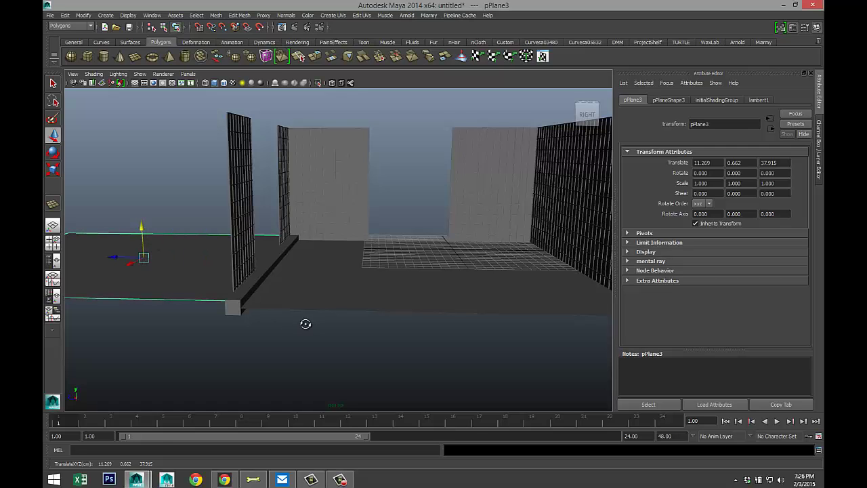
Step: Raise the beam to about Y 0.602 so it meets the height of the raised floor
alt+drag(306, 324, 312, 307)
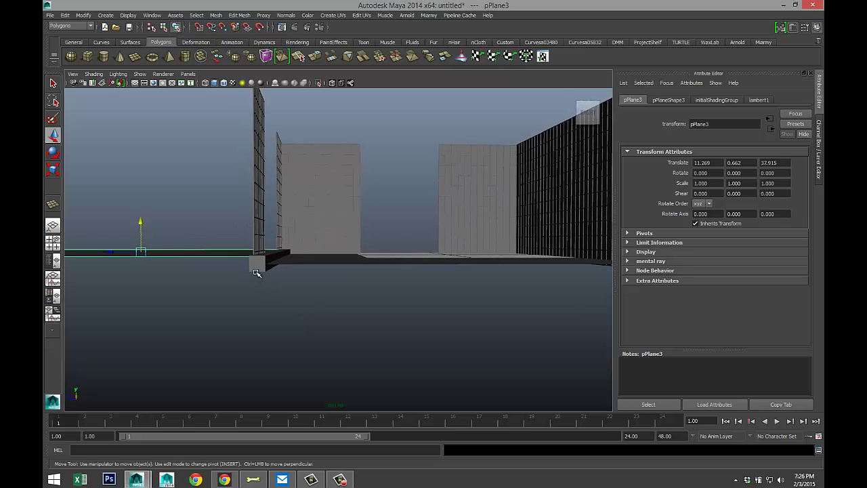
click(257, 269)
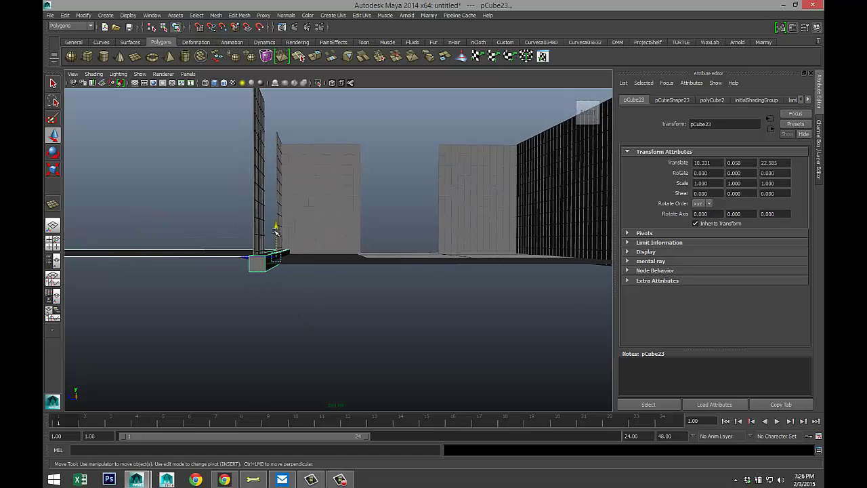
drag(275, 231, 277, 223)
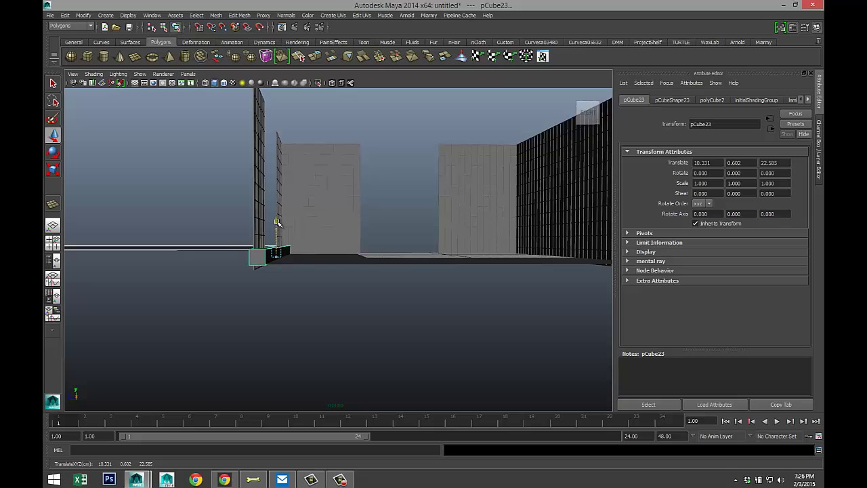
Step: Duplicate the side wall's corner panel and move the copy along Z to about 25.502, continuing that wall beside the raised floor
alt+drag(321, 304, 238, 340)
click(271, 345)
scroll(239, 339, up, 3)
alt+drag(176, 302, 281, 348)
click(362, 171)
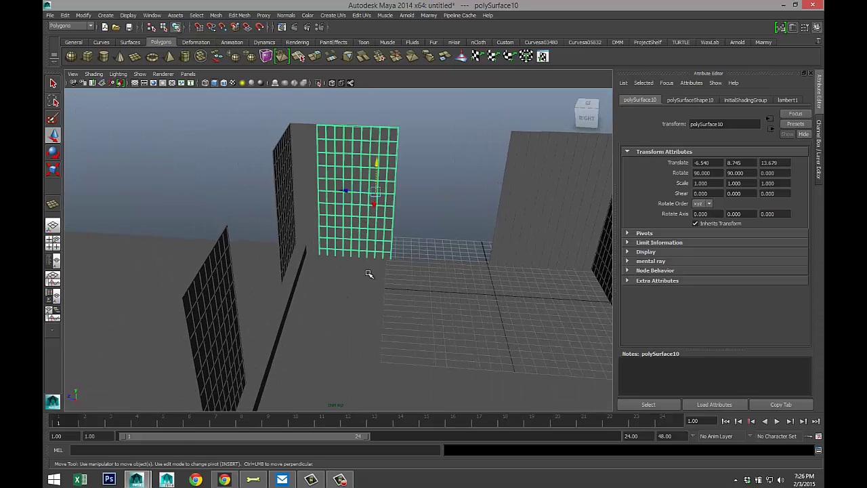
alt+drag(362, 264, 361, 294)
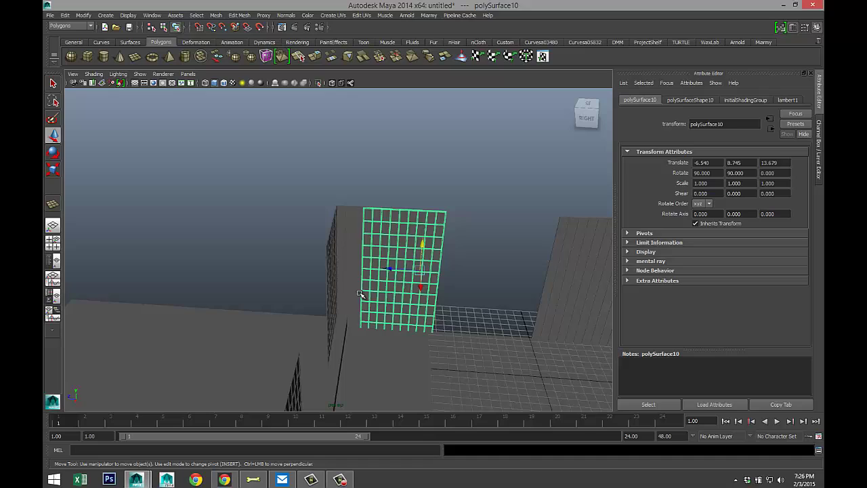
click(346, 217)
key(ctrl+d)
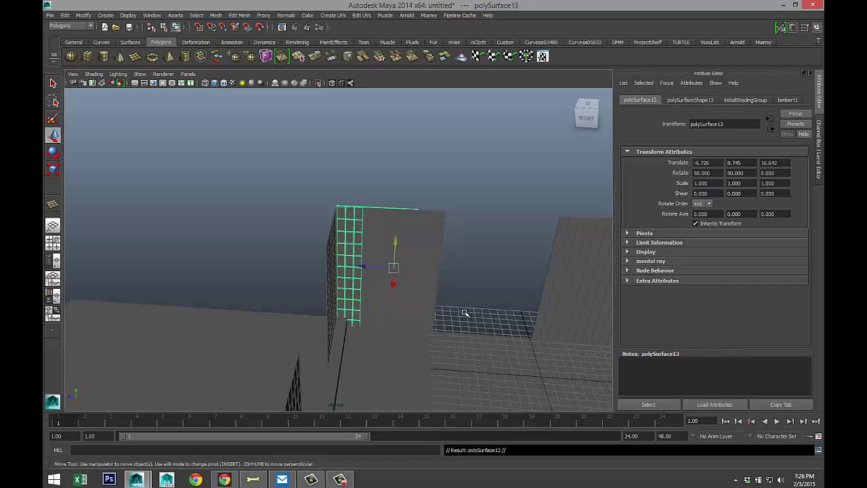
drag(366, 265, 293, 276)
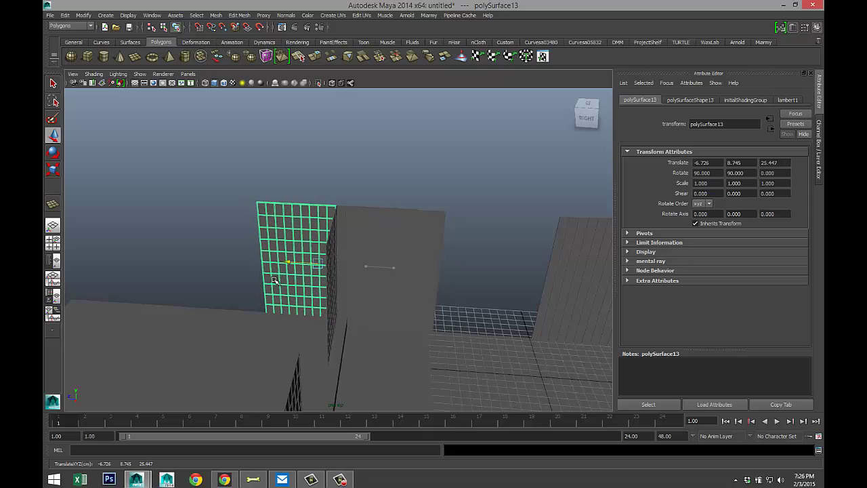
click(54, 244)
key(space)
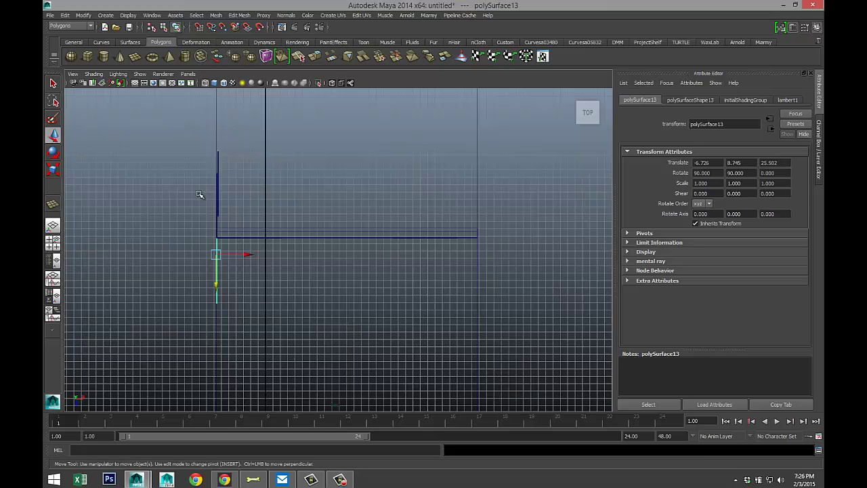
Step: Nudge the copied side wall panel to Z 25.475 so it meets the corner, and duplicate it with the same offset to Z 34.307
key(f)
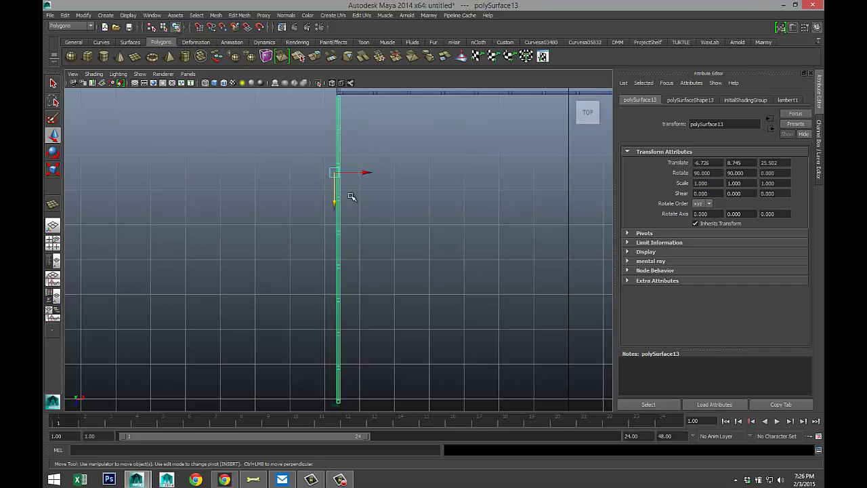
drag(332, 204, 335, 205)
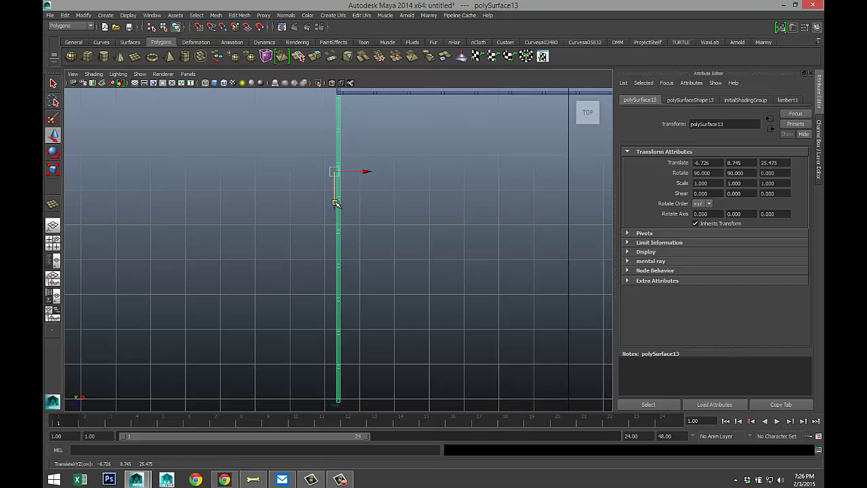
scroll(430, 240, down, 8)
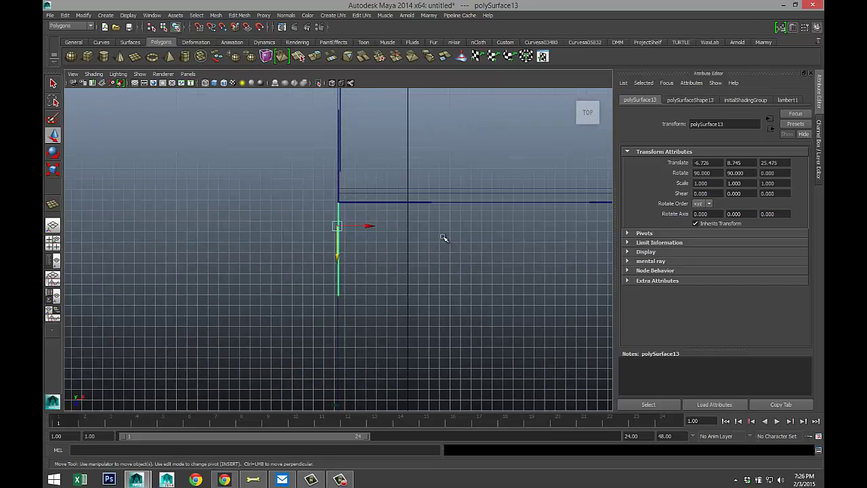
key(shift+d)
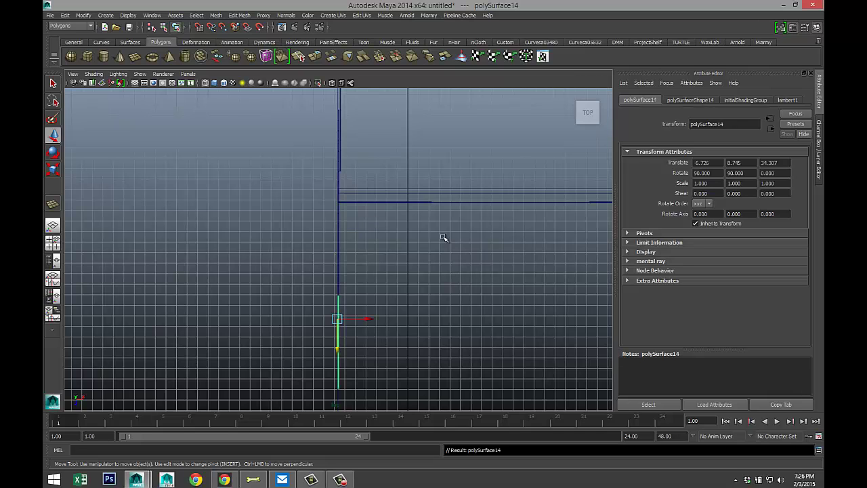
Step: Frame the room from inside in the perspective view and save that view as a camera bookmark named NewRoom
click(52, 241)
key(space)
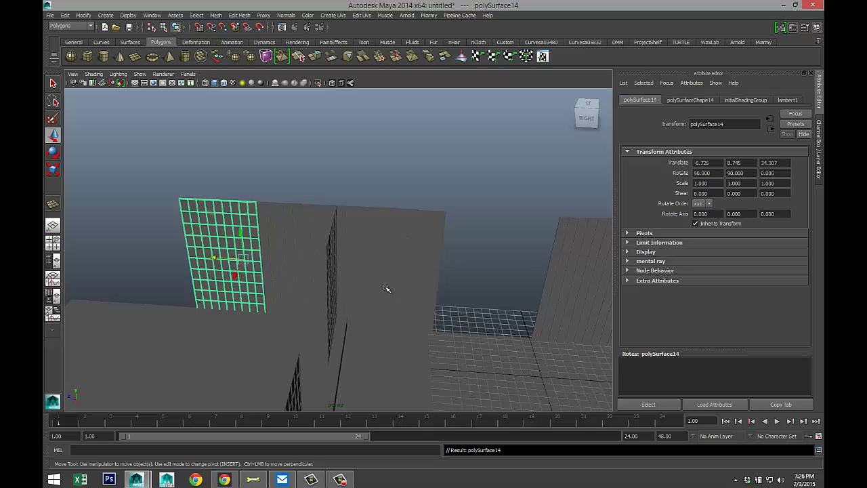
mouse_move(387, 288)
alt+mouse_down()
mouse_move(385, 262)
mouse_move(388, 286)
alt+mouse_up()
alt+middle_drag(389, 287, 267, 244)
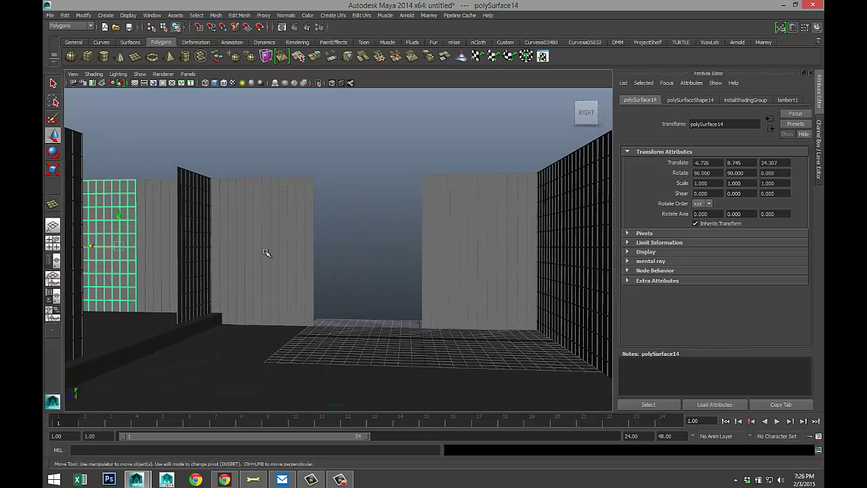
alt+drag(265, 252, 264, 257)
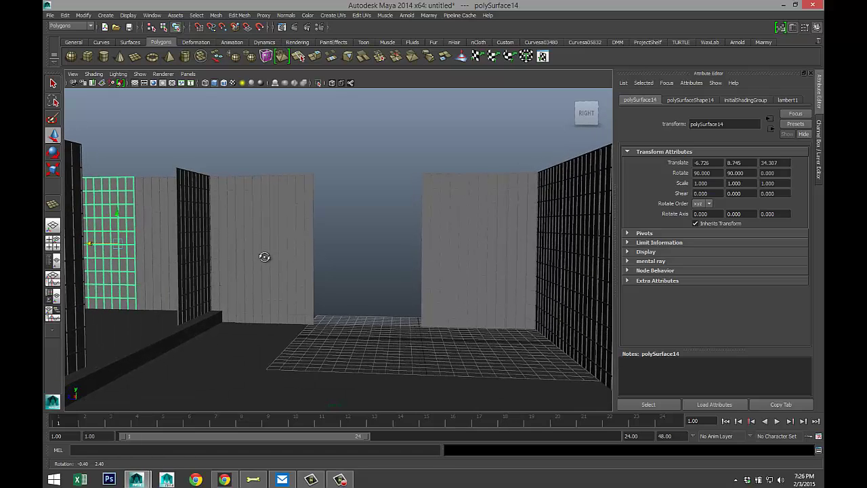
alt+middle_drag(279, 267, 279, 264)
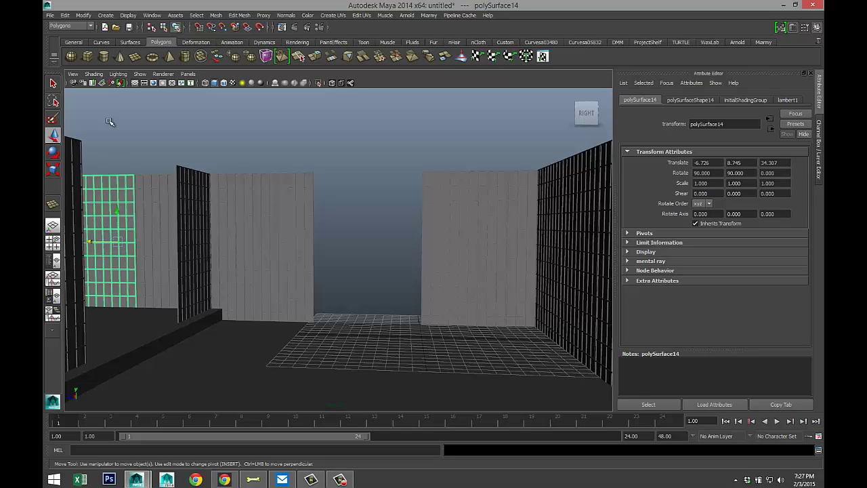
click(72, 74)
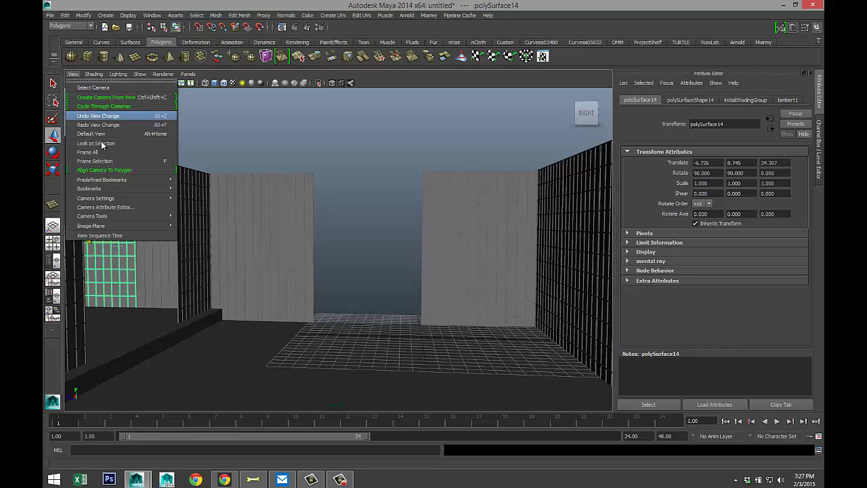
click(200, 189)
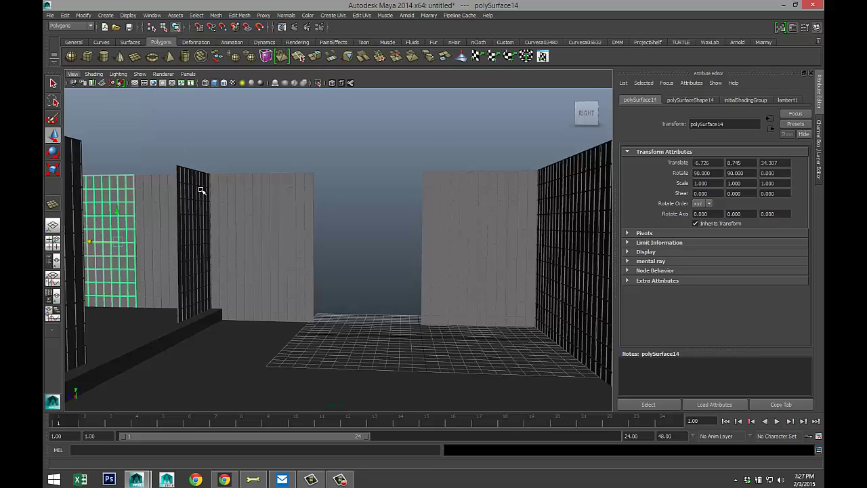
click(338, 237)
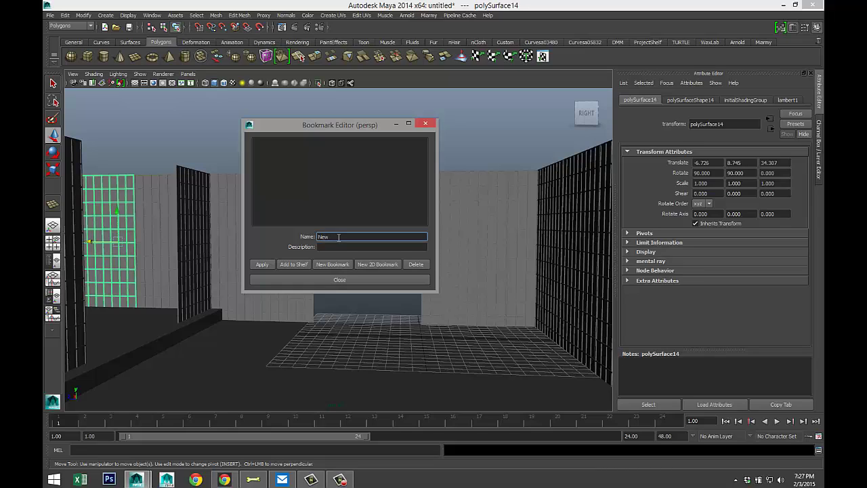
click(340, 282)
Step: Move the lower floor plane out of the room into open space at about X 61.669, keeping it at Y 0
scroll(312, 239, down, 5)
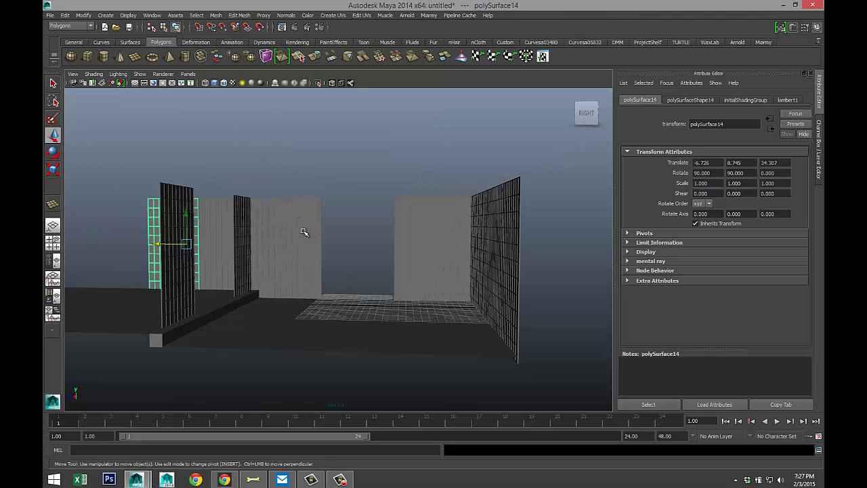
alt+drag(301, 228, 270, 177)
click(330, 299)
alt+drag(333, 300, 346, 388)
scroll(393, 329, down, 3)
drag(342, 326, 417, 283)
scroll(388, 315, up, 3)
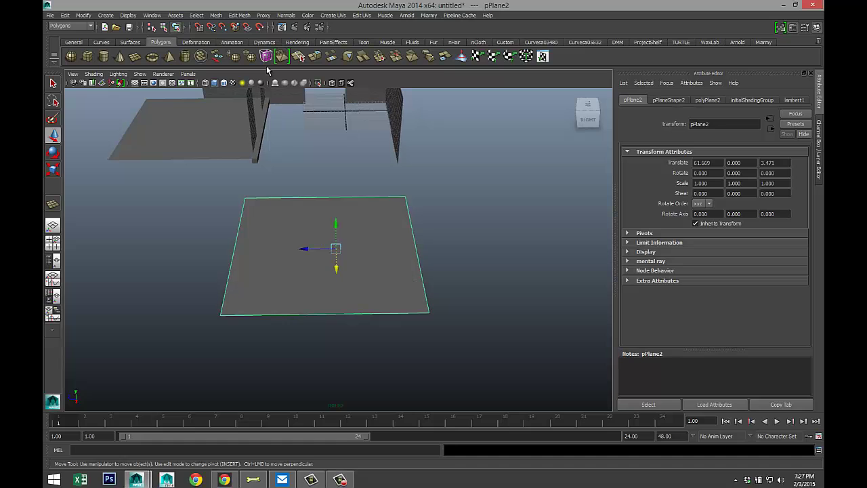
Step: Set the Insert Edge Loop Tool to multiple edge loops with 2 loops and insert them across the isolated floor plane
click(241, 15)
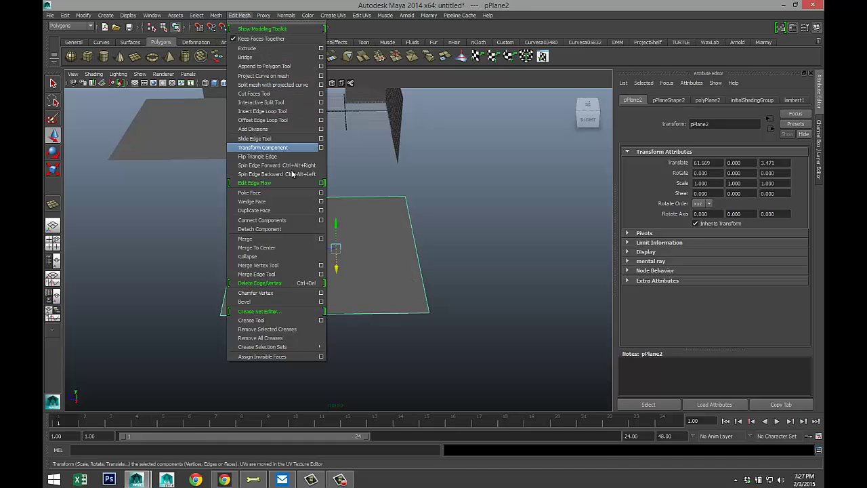
click(320, 112)
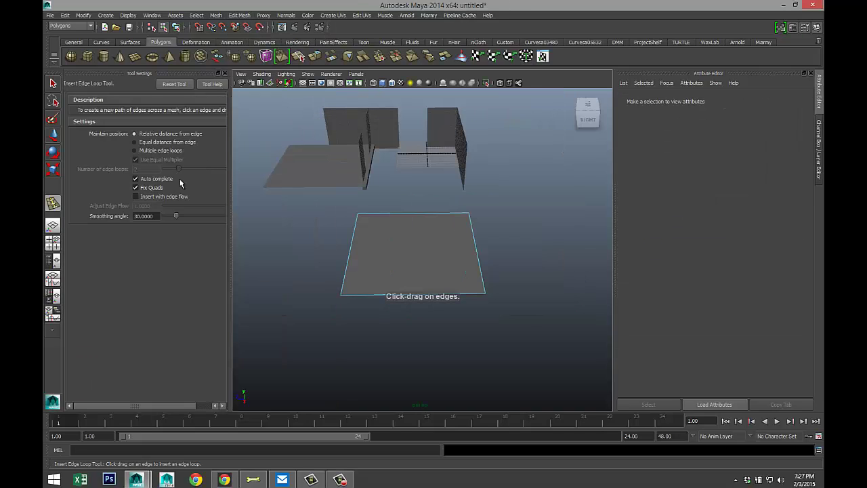
click(135, 151)
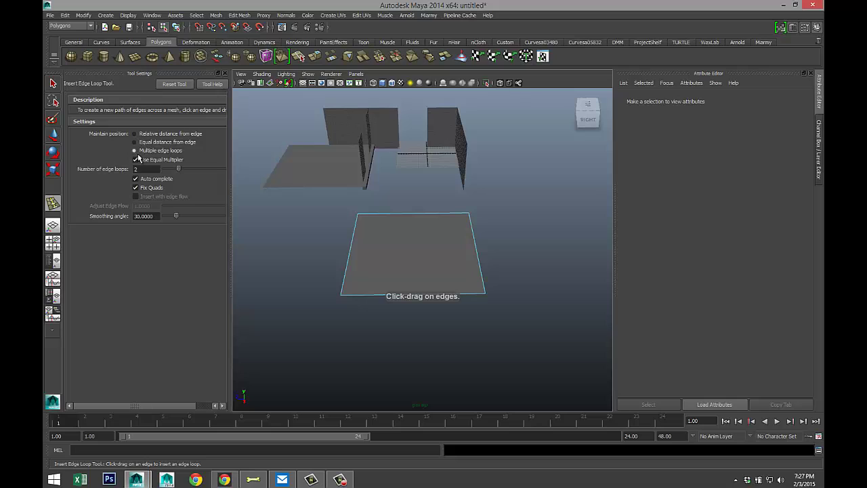
click(225, 74)
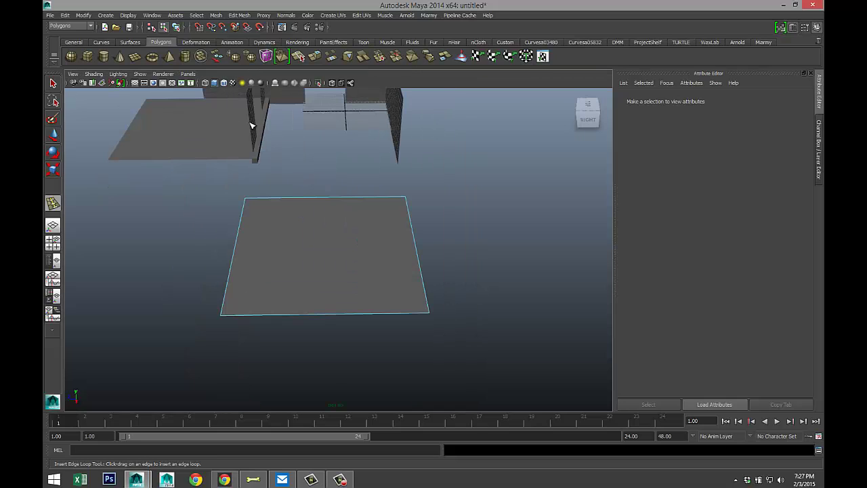
click(337, 314)
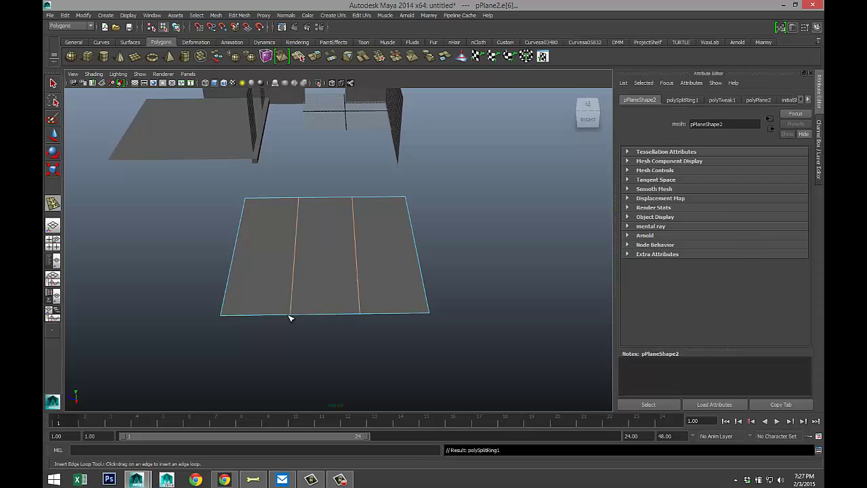
Step: Scale the two new edge loops apart along Z until they lie just inside the floor plane's two opposite borders
key(q)
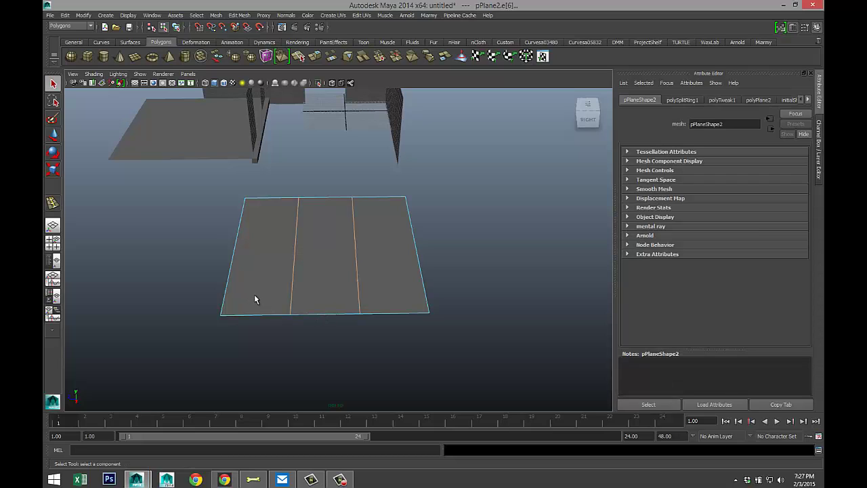
click(293, 289)
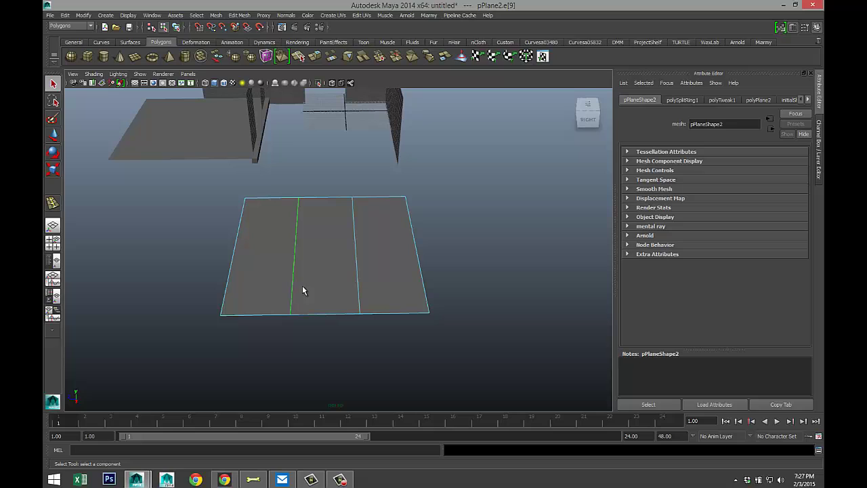
shift+click(357, 288)
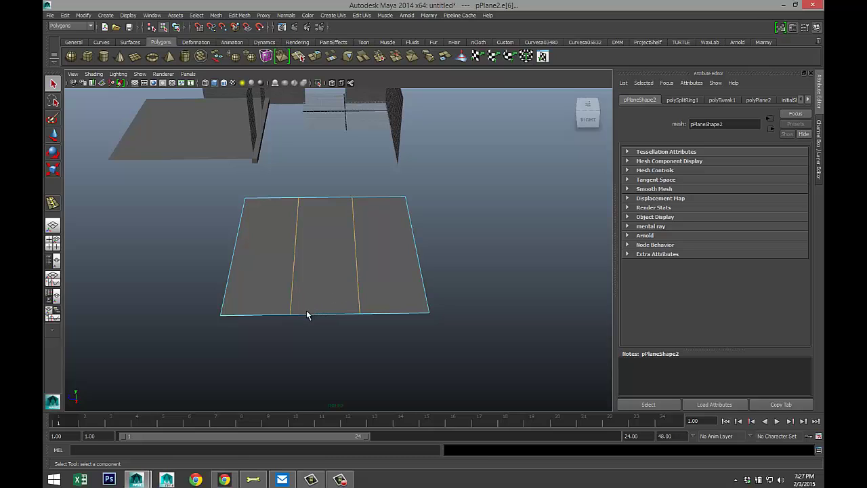
key(r)
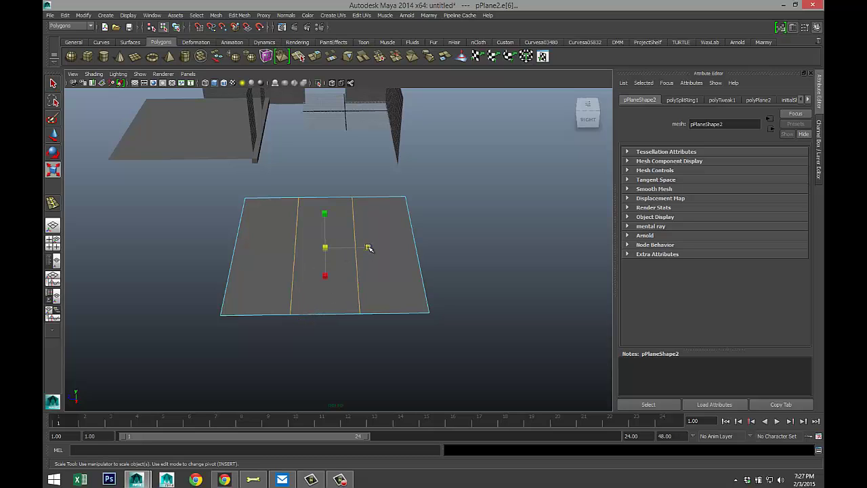
drag(368, 247, 443, 250)
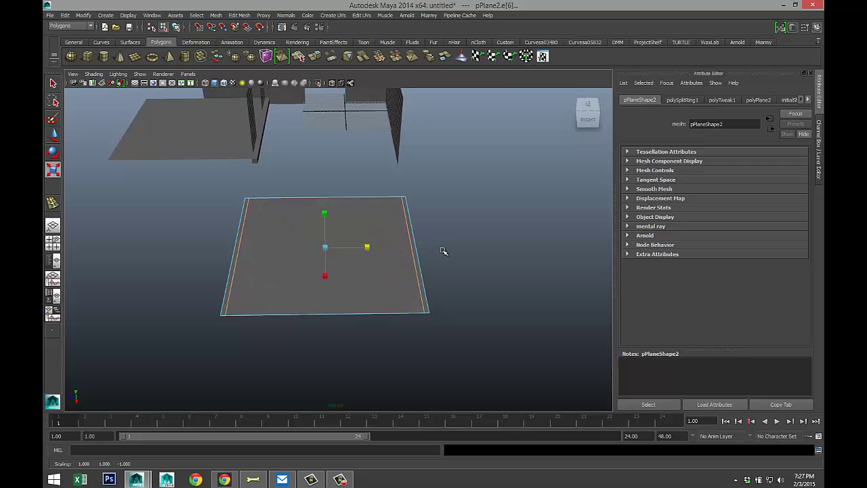
Step: Insert two edge loops in the perpendicular direction and scale them outward to form a thin frame around the floor plane
alt+drag(406, 302, 380, 309)
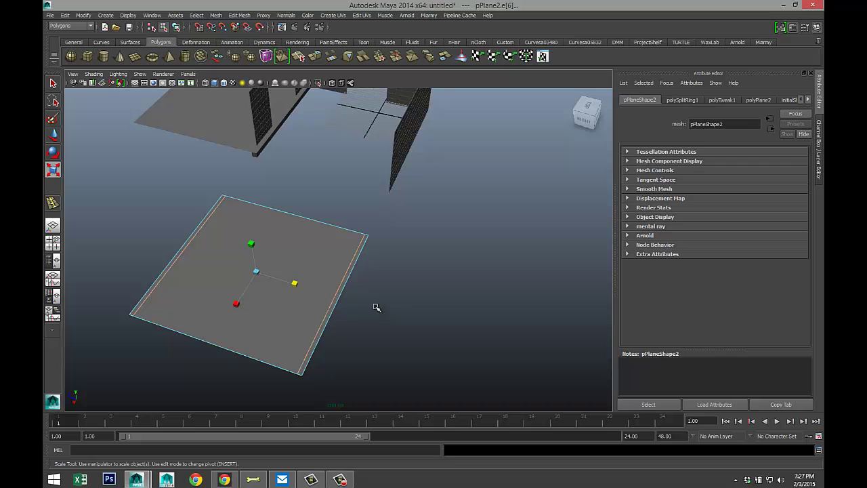
key(ctrl+b)
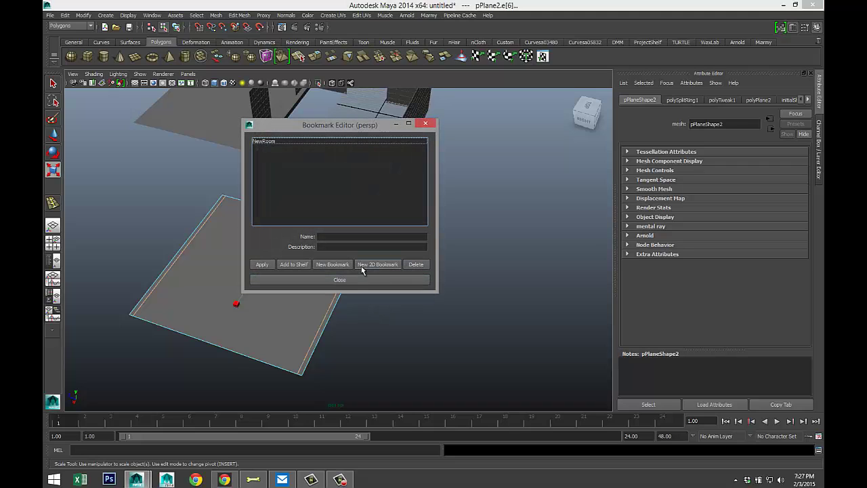
click(424, 125)
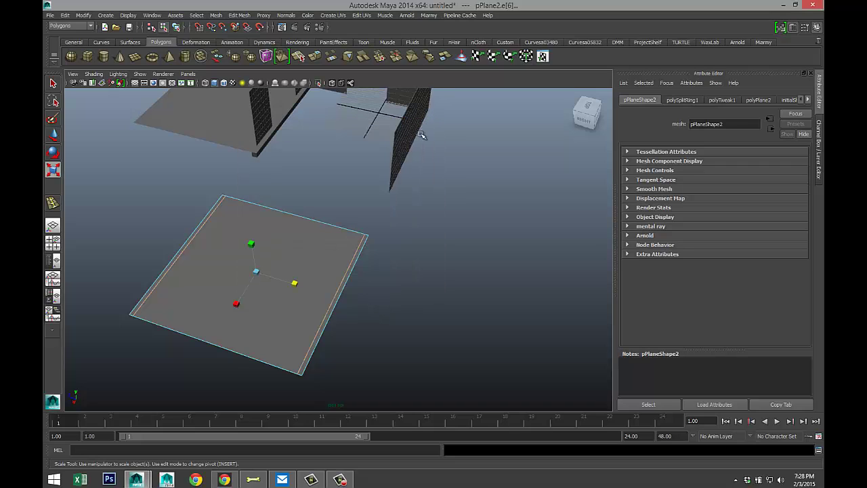
click(240, 15)
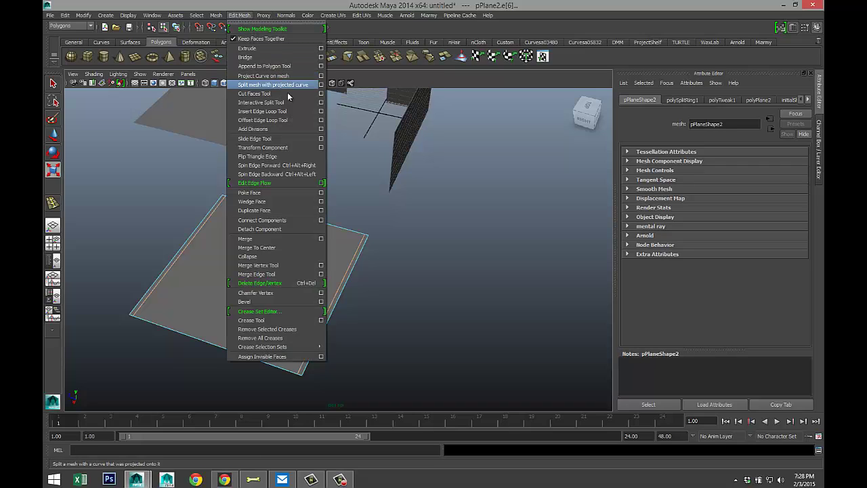
click(263, 111)
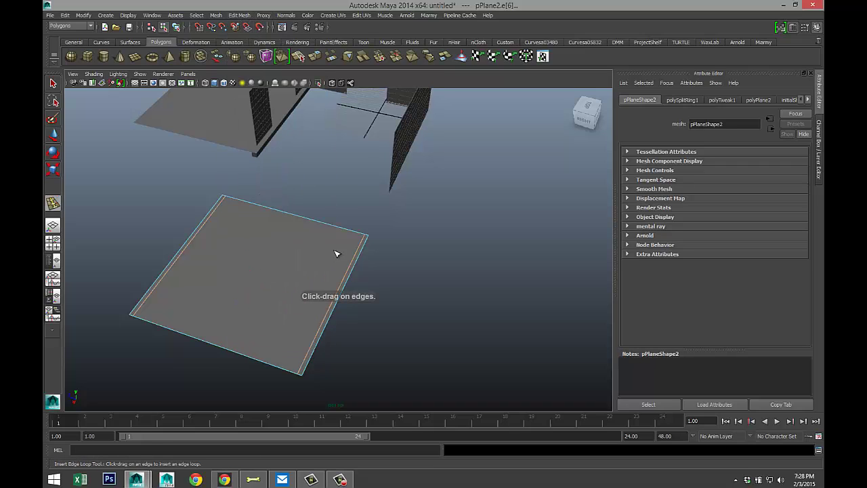
click(363, 254)
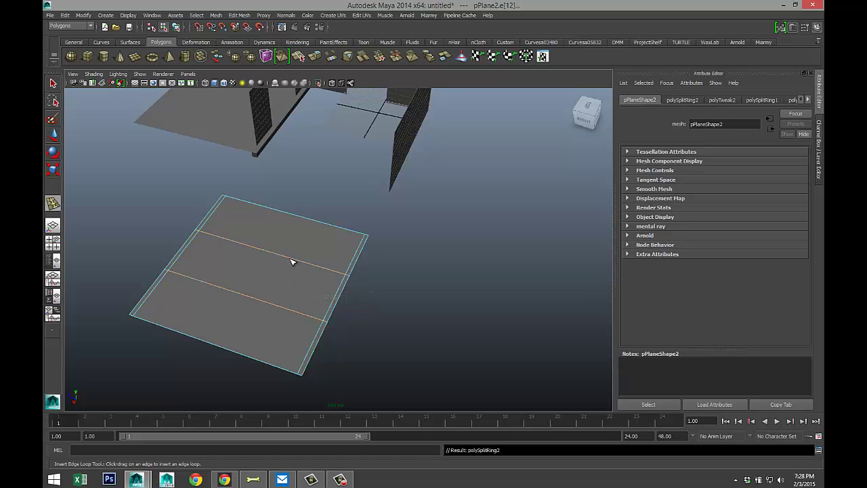
key(r)
drag(237, 306, 205, 361)
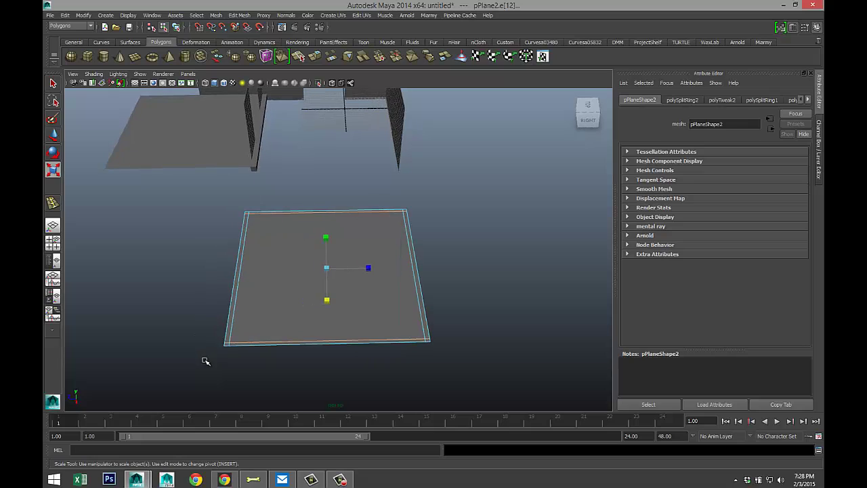
Step: Insert two evenly spaced edge loops across the framed floor plane and bevel them into narrow dividing strips
key(y)
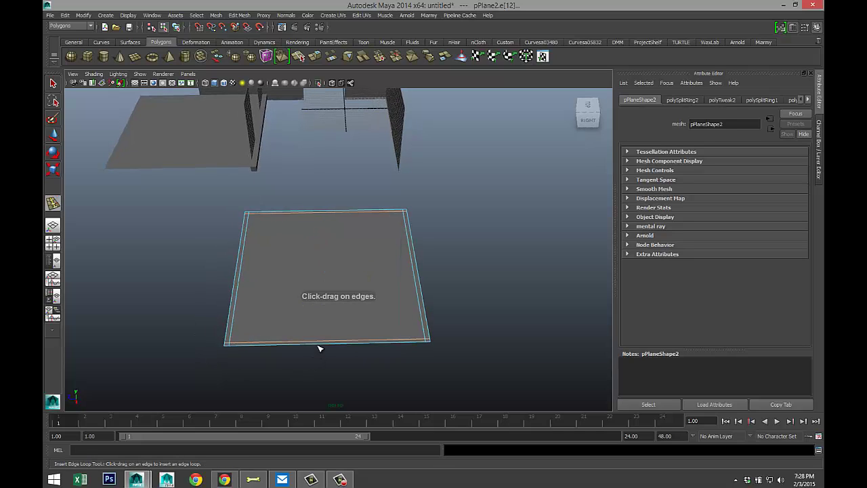
drag(320, 348, 321, 351)
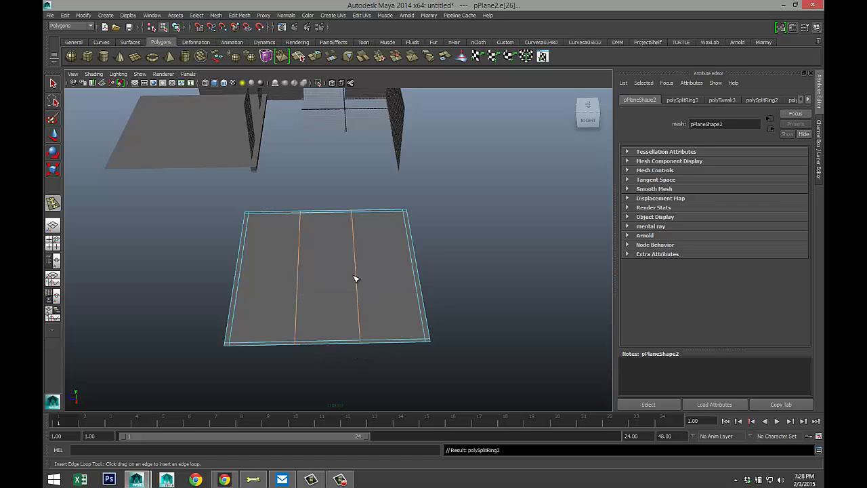
drag(278, 266, 360, 271)
click(242, 15)
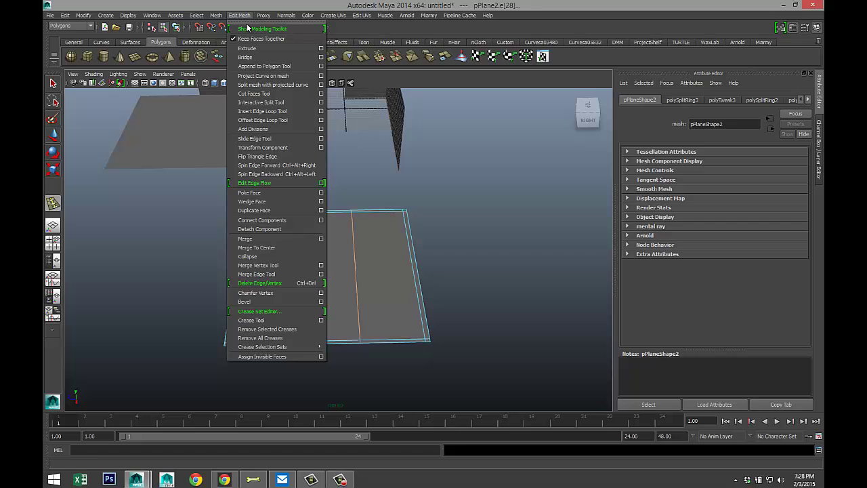
click(282, 302)
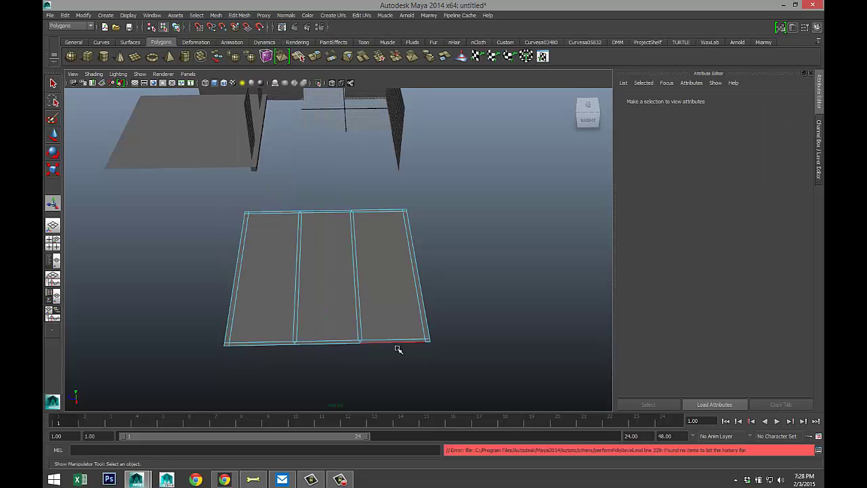
scroll(471, 355, up, 3)
mouse_move(501, 316)
alt+mouse_down()
mouse_move(496, 302)
mouse_move(490, 310)
mouse_move(498, 300)
mouse_move(509, 305)
alt+mouse_up()
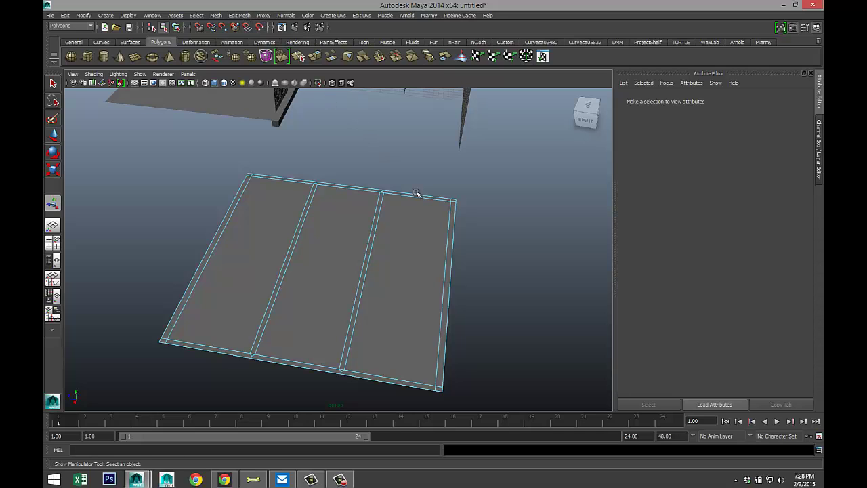
Step: Insert two evenly spaced edge loops perpendicular to the existing dividing strips on the floor plane and bevel them
key(Page_Up)
click(239, 15)
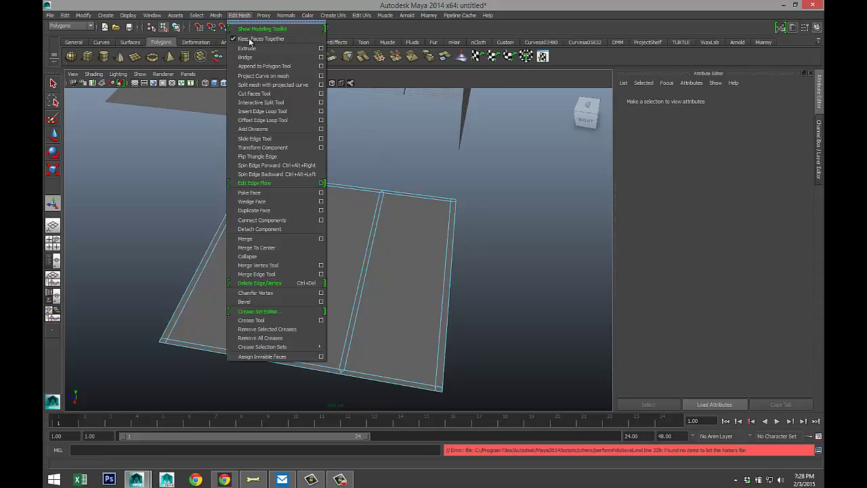
click(286, 112)
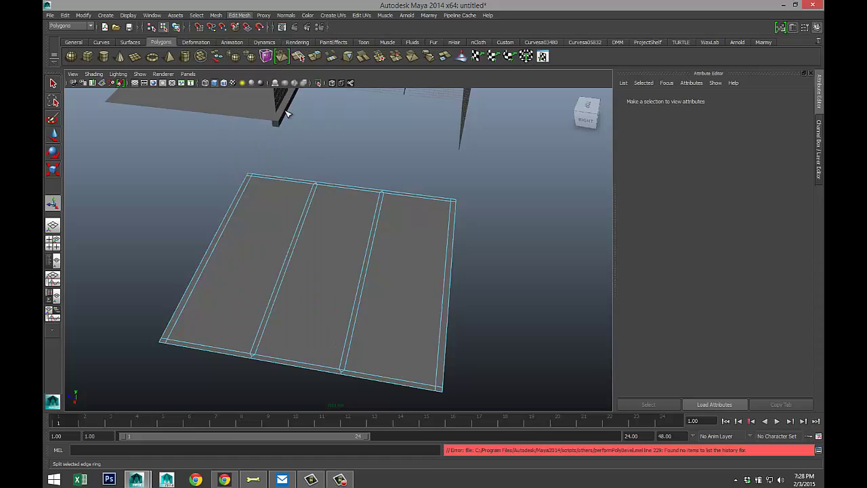
click(454, 268)
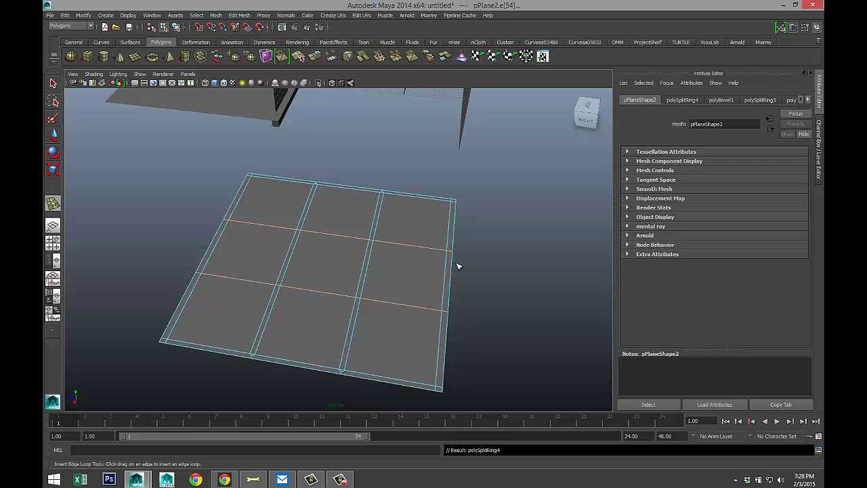
click(240, 15)
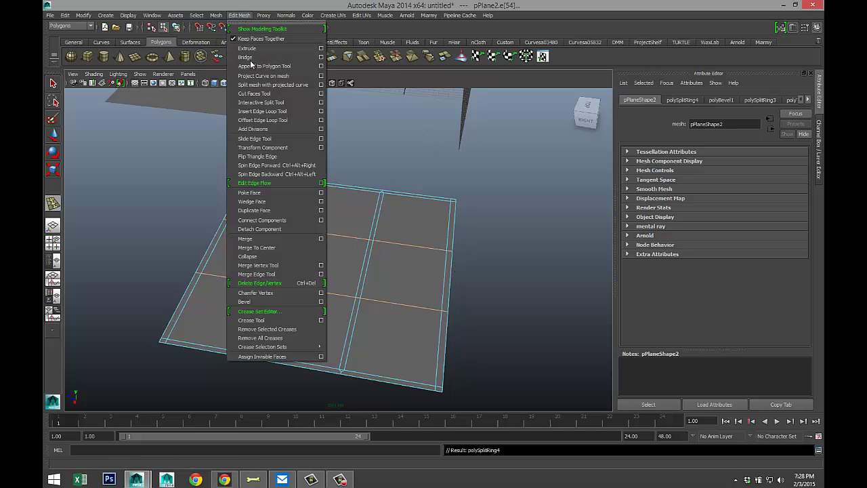
click(290, 300)
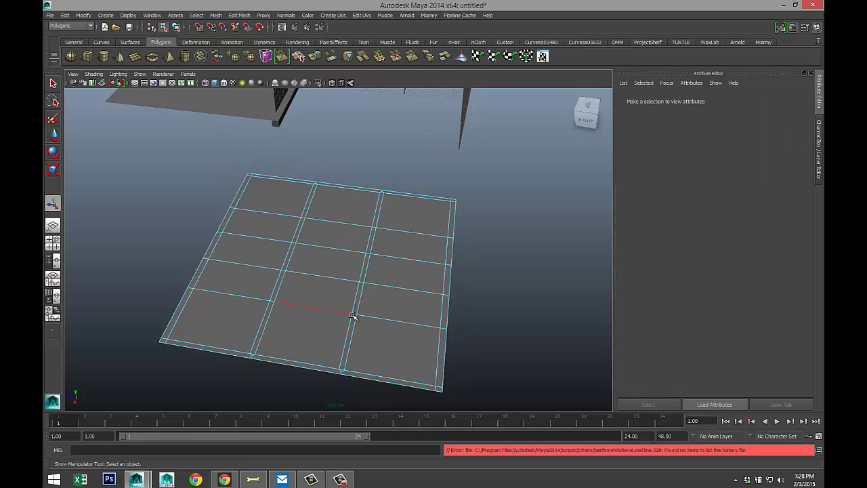
Step: Scale each beveled pair of edge loops closer together to form two narrow dividing strips across the floor plane
alt+drag(441, 310, 324, 300)
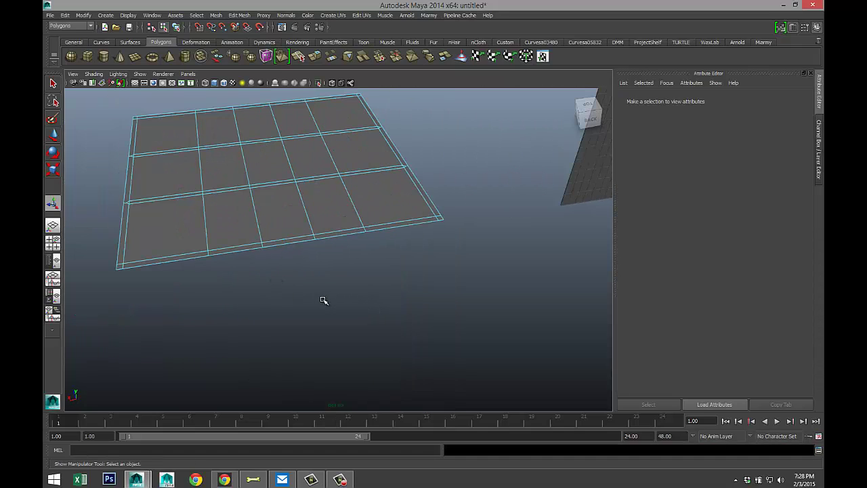
double_click(205, 227)
shift+double_click(258, 226)
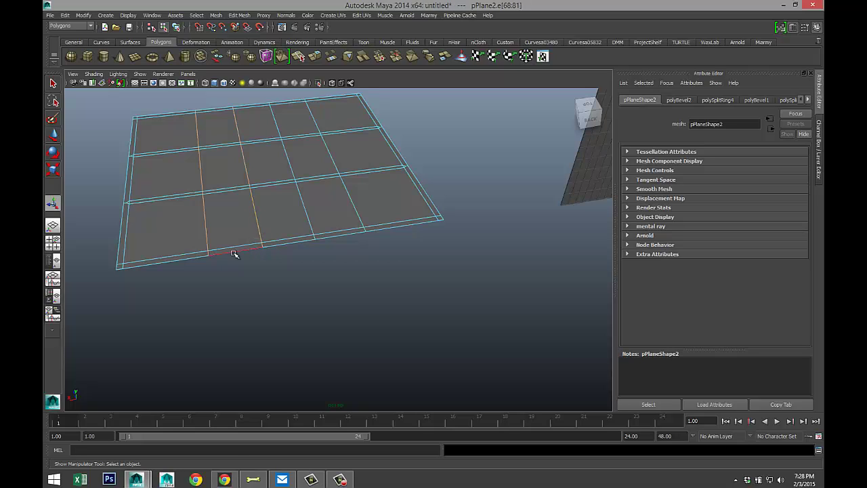
key(r)
drag(265, 164, 230, 170)
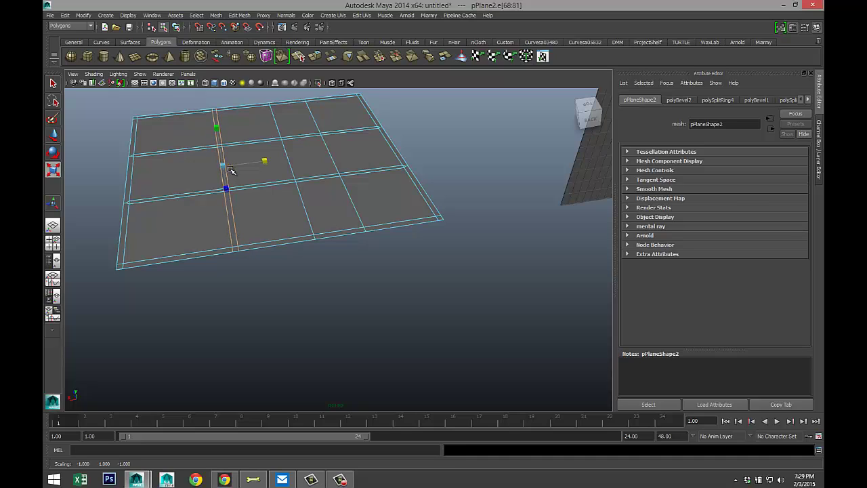
double_click(309, 218)
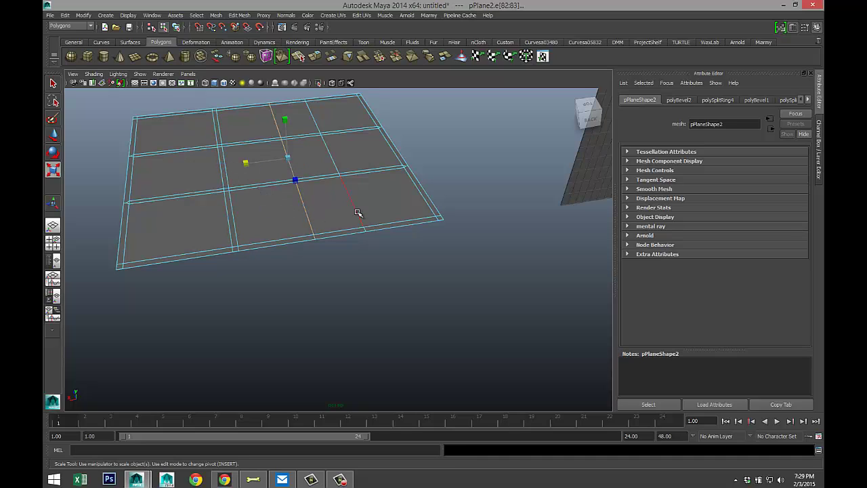
shift+double_click(358, 213)
drag(349, 150, 313, 162)
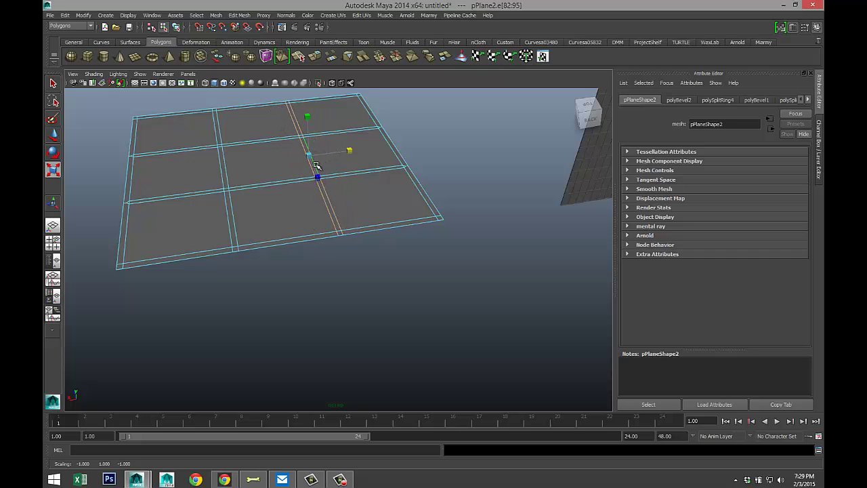
key(alt+space)
click(214, 273)
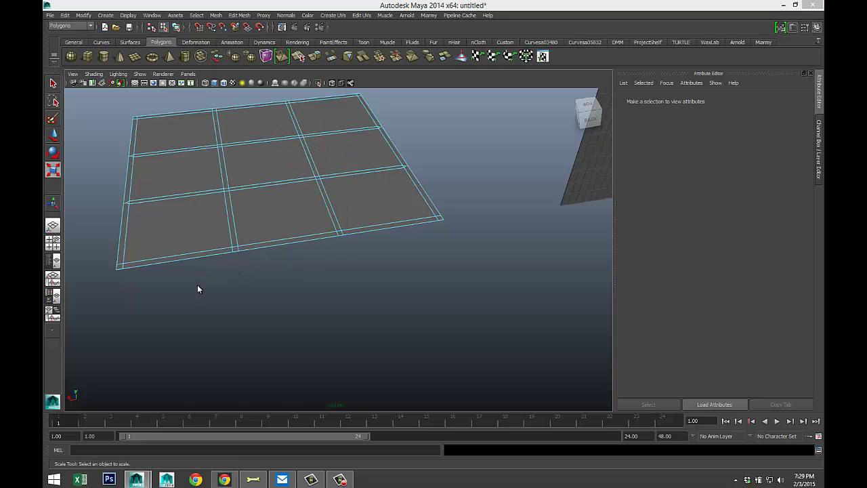
key(space)
drag(265, 293, 339, 279)
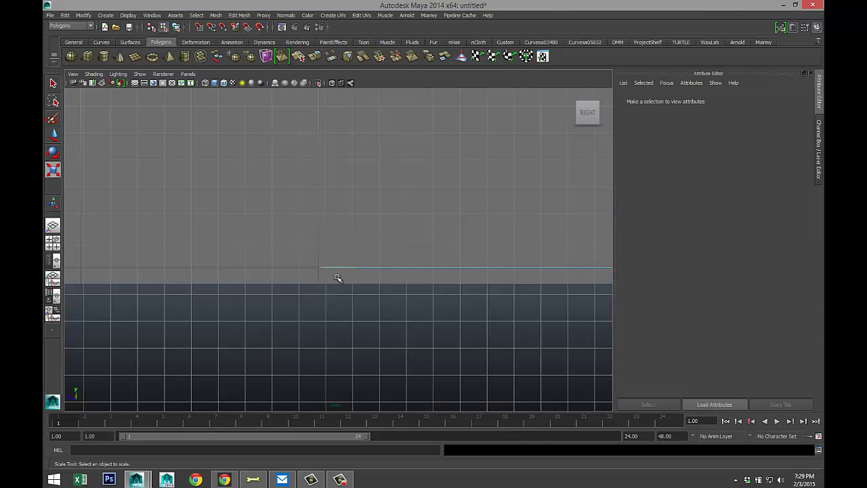
click(53, 242)
key(space)
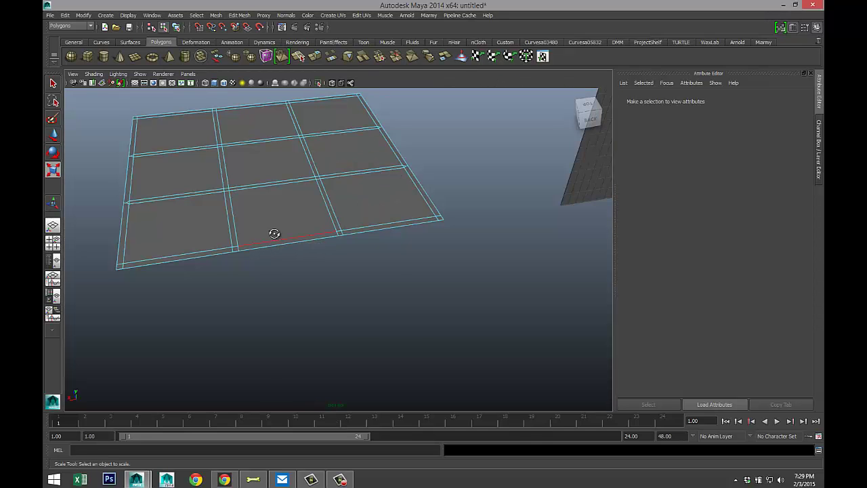
Step: In face mode, select the faces of the floor plane's near border, two side borders and inner dividing strips
alt+drag(271, 233, 345, 238)
alt+middle_drag(344, 238, 285, 255)
alt+drag(281, 254, 285, 254)
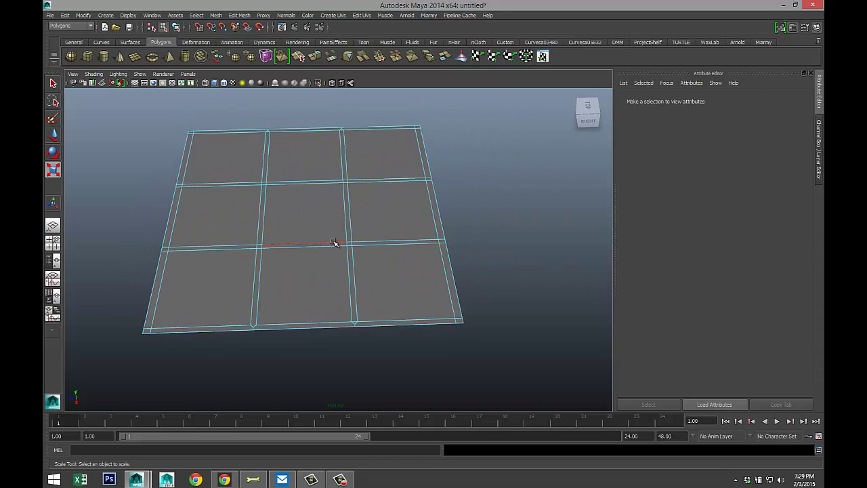
scroll(344, 257, up, 3)
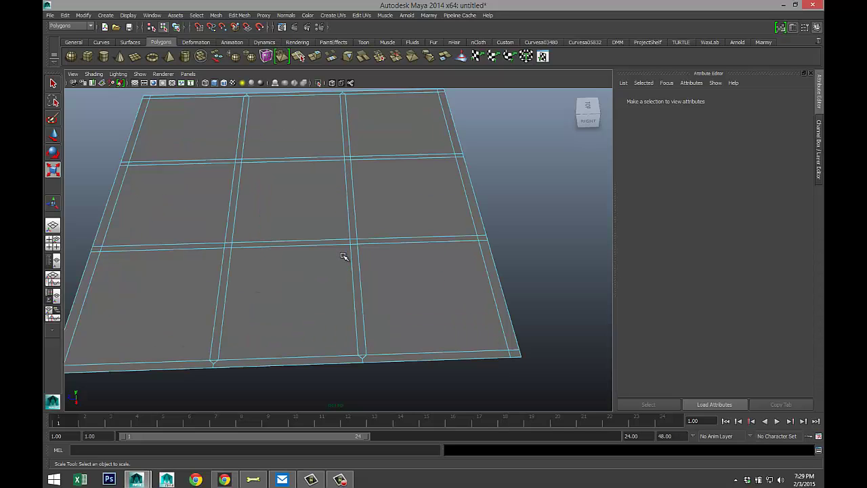
alt+middle_drag(332, 256, 345, 237)
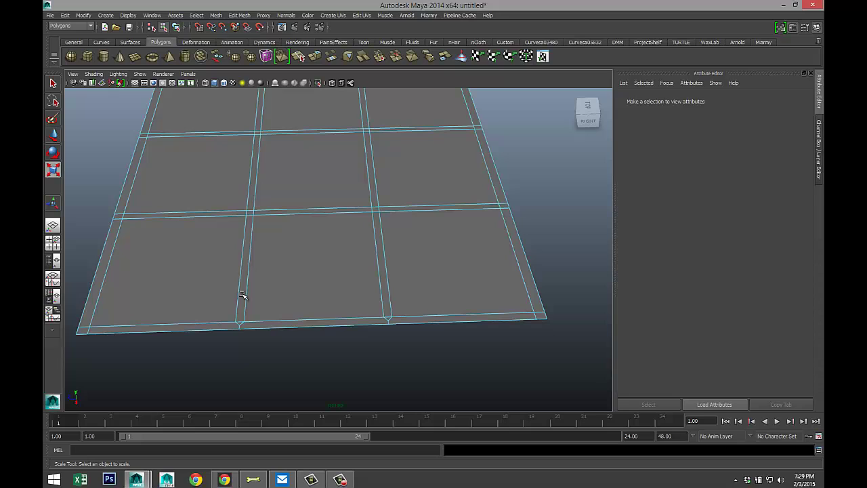
right_drag(243, 296, 245, 290)
click(263, 327)
shift+click(228, 331)
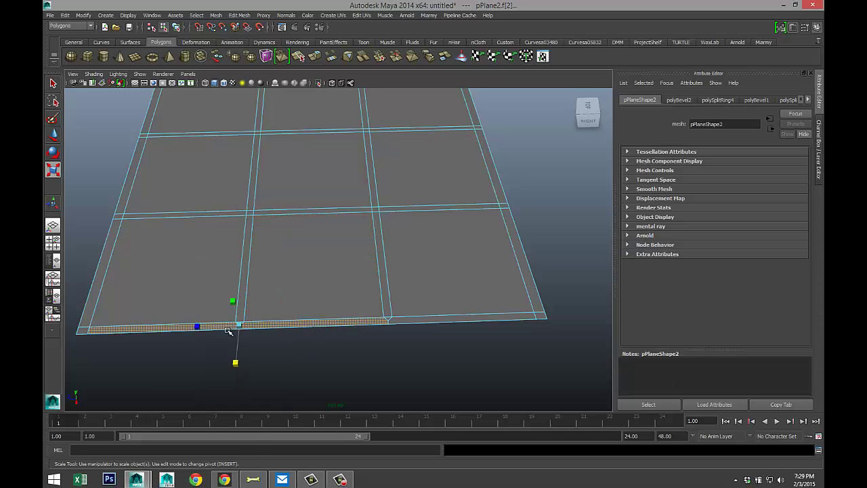
shift+click(454, 319)
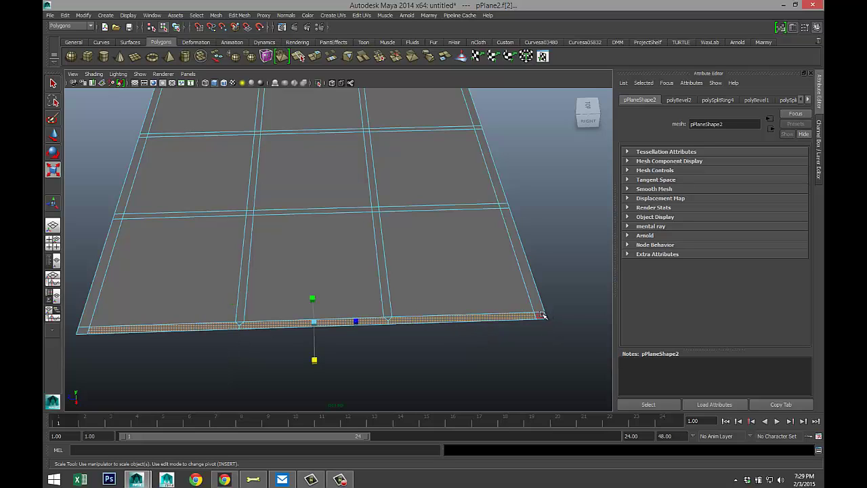
shift+click(543, 315)
shift+click(541, 307)
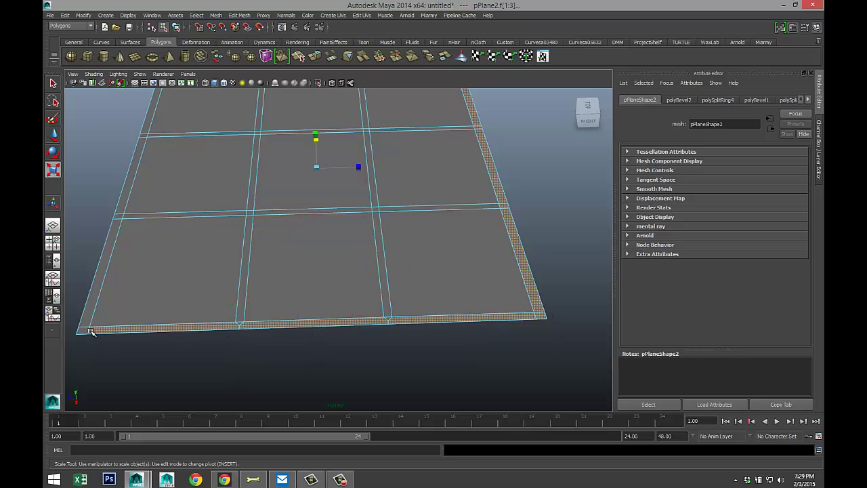
shift+click(83, 329)
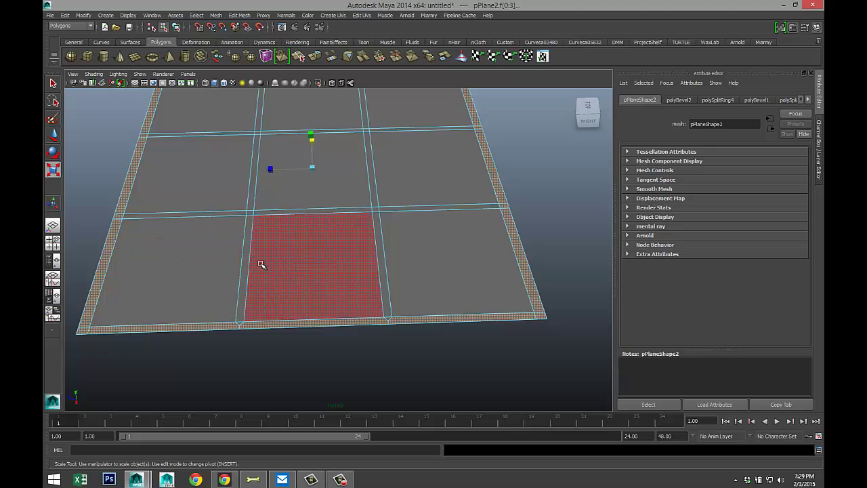
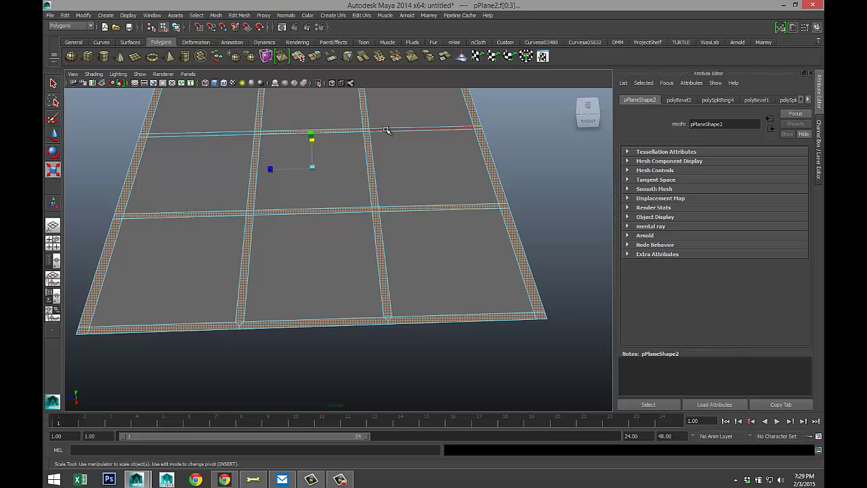
Step: Add the faces along the floor plane's far border to the frame selection
key(alt+space)
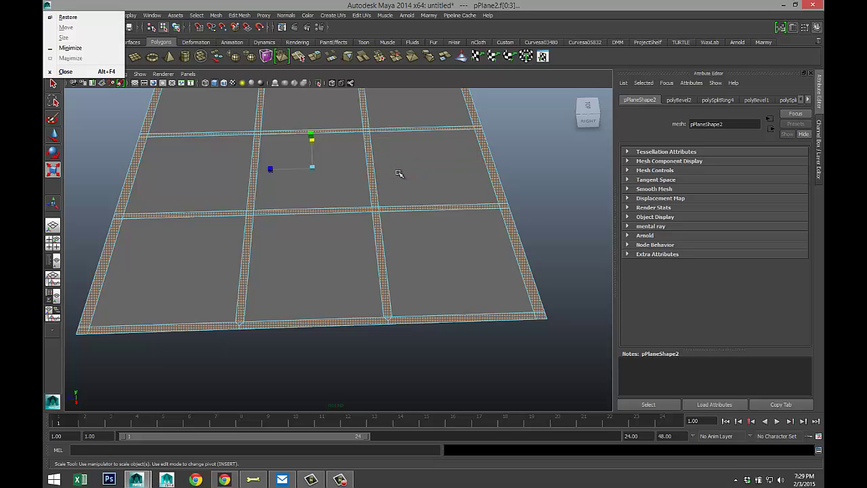
key(alt+Tab)
key(alt+Tab)
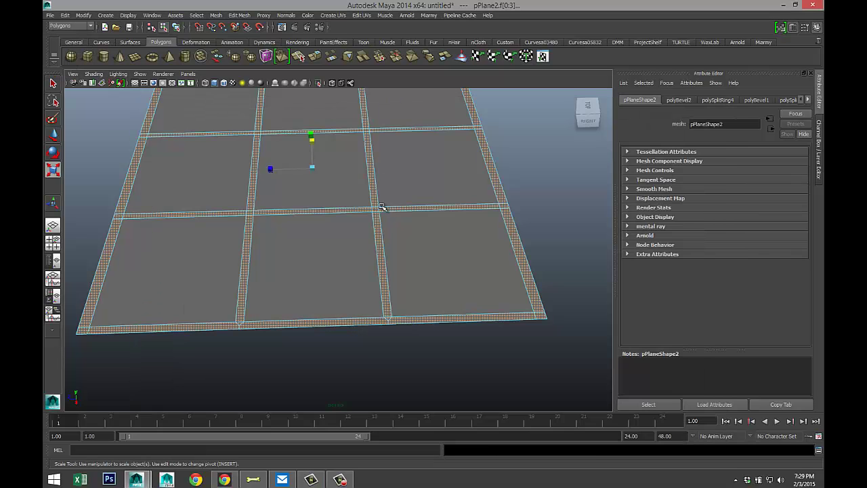
alt+middle_drag(451, 190, 441, 275)
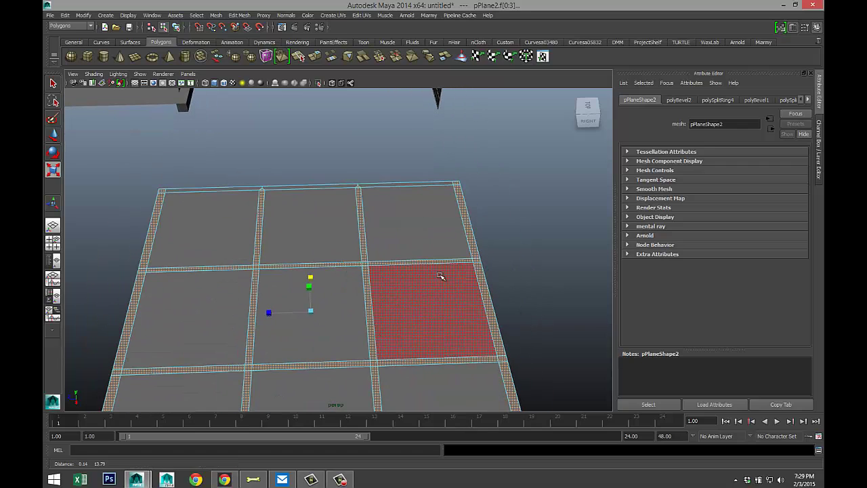
shift+click(296, 187)
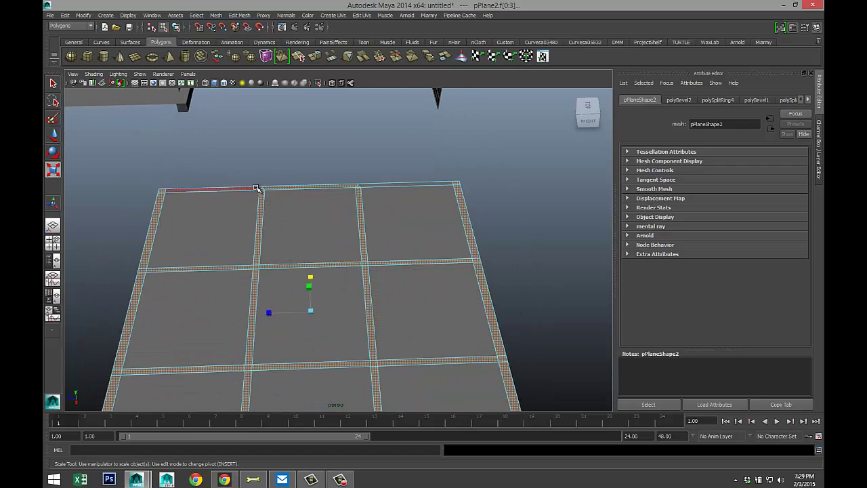
shift+click(256, 189)
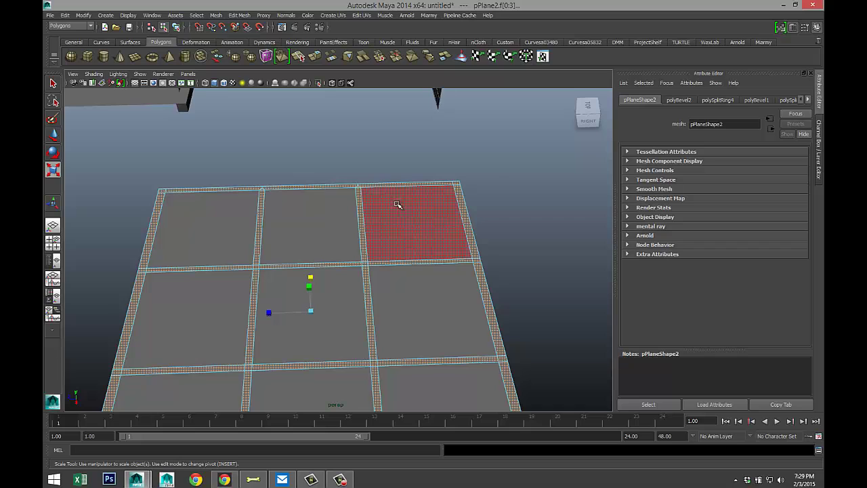
Step: Assign a new Lambert material to the selected frame and strip faces and set its color to black
scroll(435, 235, down, 4)
right_drag(416, 254, 420, 434)
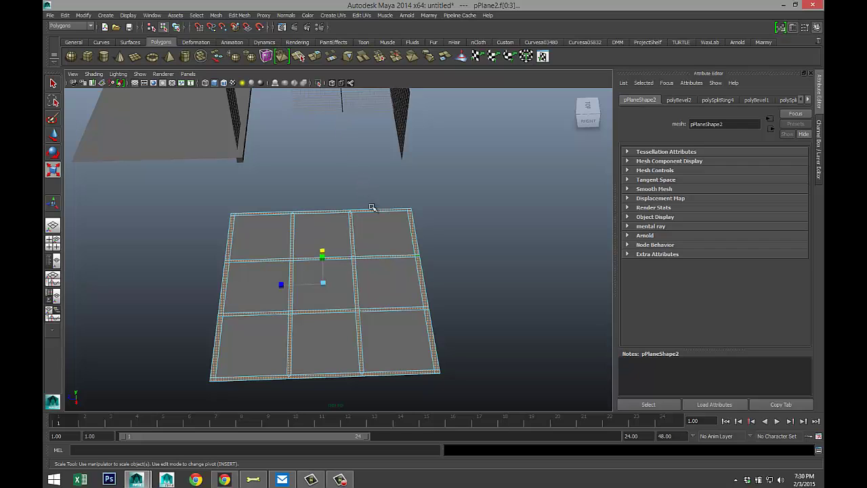
right_drag(377, 244, 344, 234)
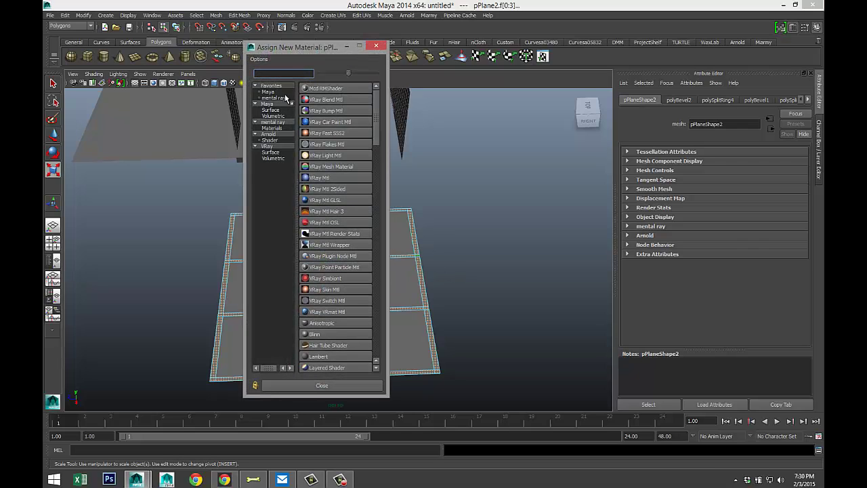
text(la)
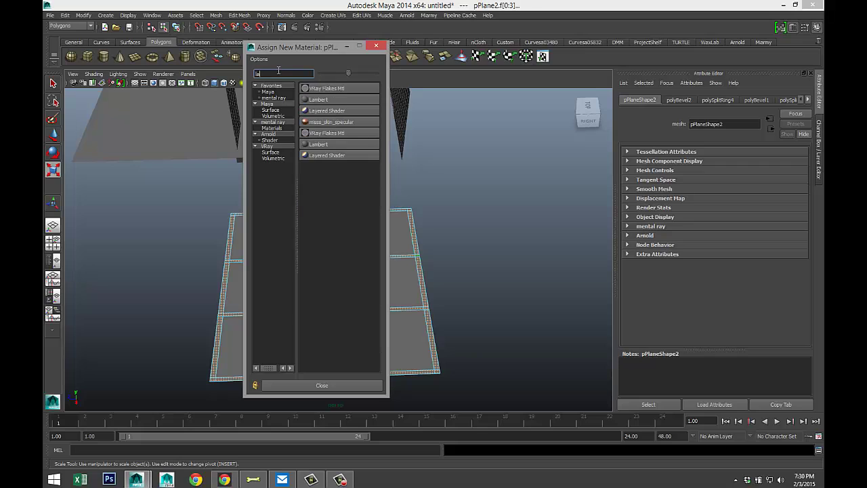
click(349, 100)
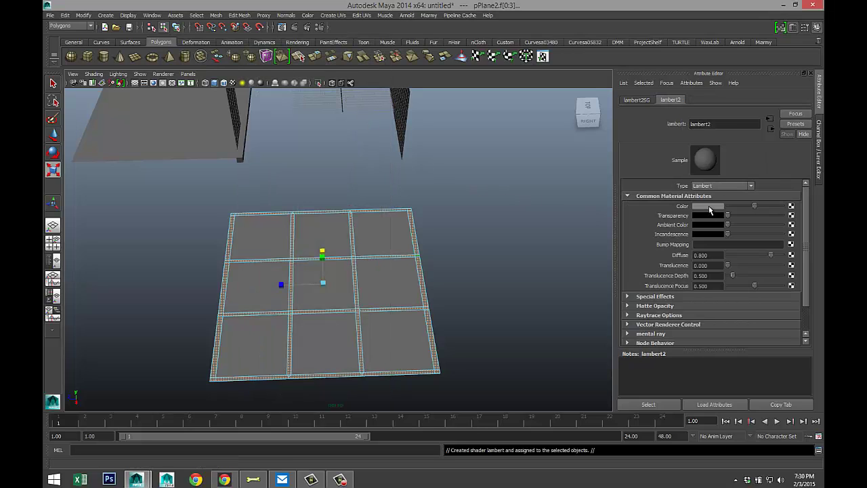
click(711, 206)
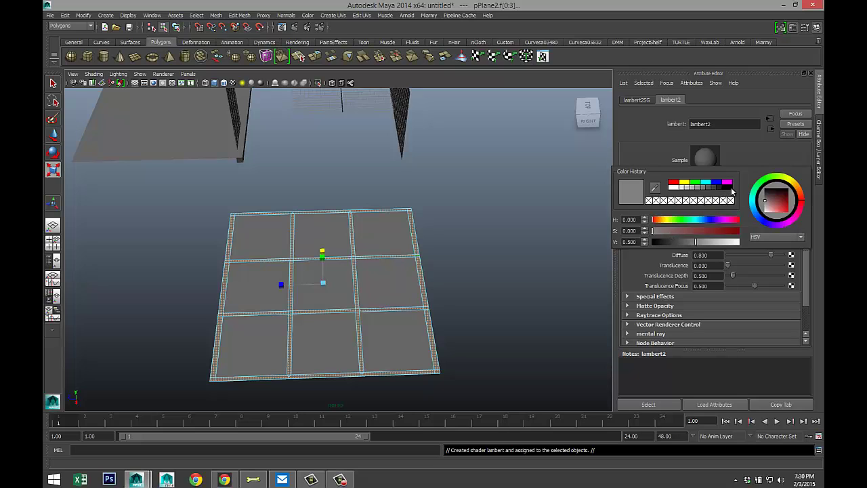
key(F11)
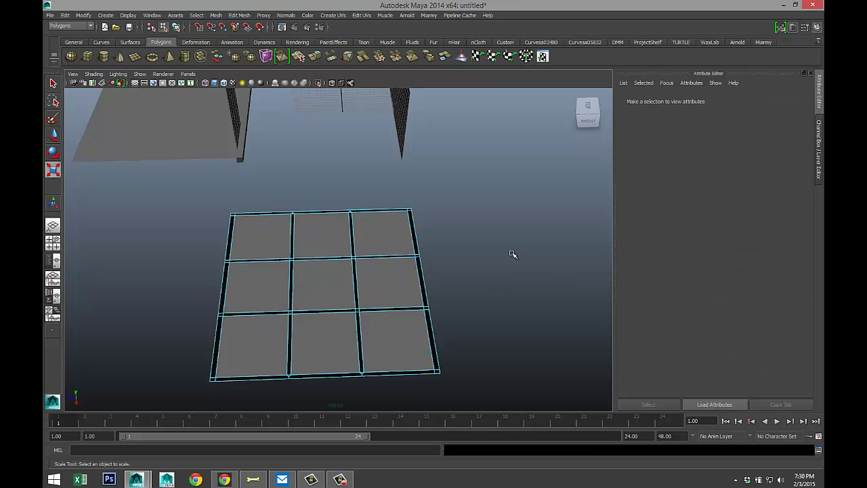
Step: Select the nine square panel faces between the black strips of the lower floor plane
click(264, 235)
shift+click(325, 243)
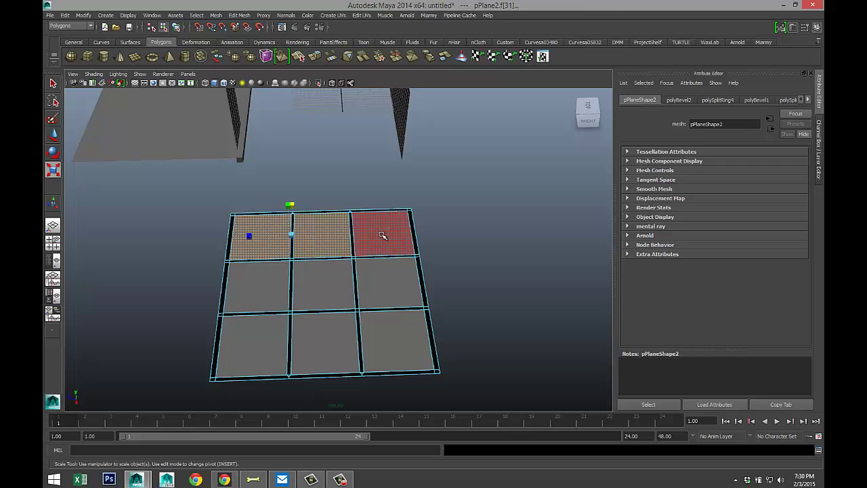
shift+click(385, 235)
shift+click(396, 293)
shift+click(331, 290)
shift+click(274, 290)
shift+click(280, 332)
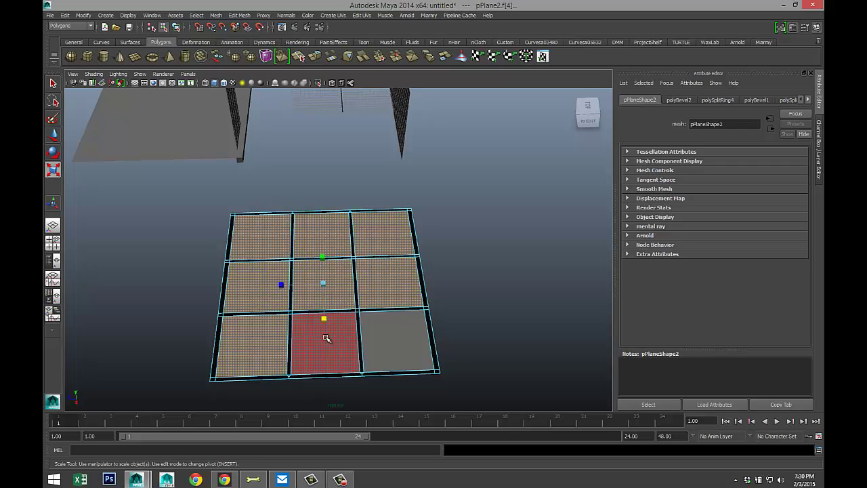
shift+click(325, 341)
shift+click(395, 344)
Step: Assign a new Lambert material to the panel faces and set its color to pale cream: hue 60, saturation 0.140, value 0.899
right_drag(402, 337, 407, 448)
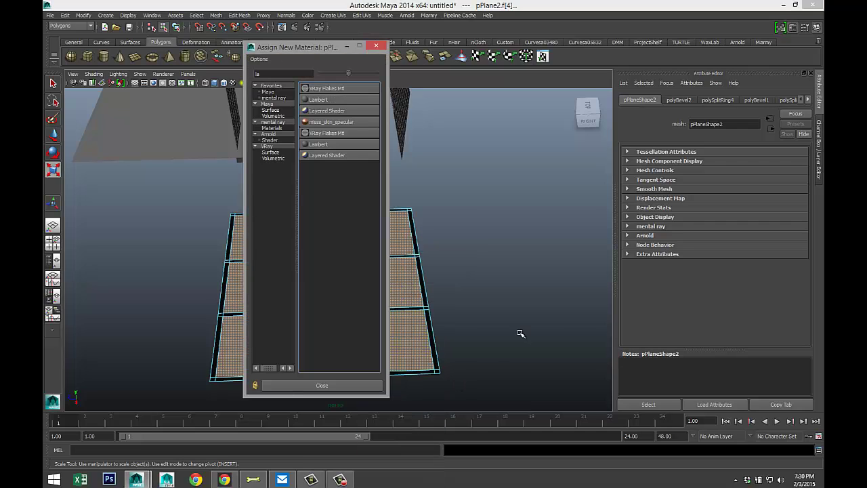
click(318, 99)
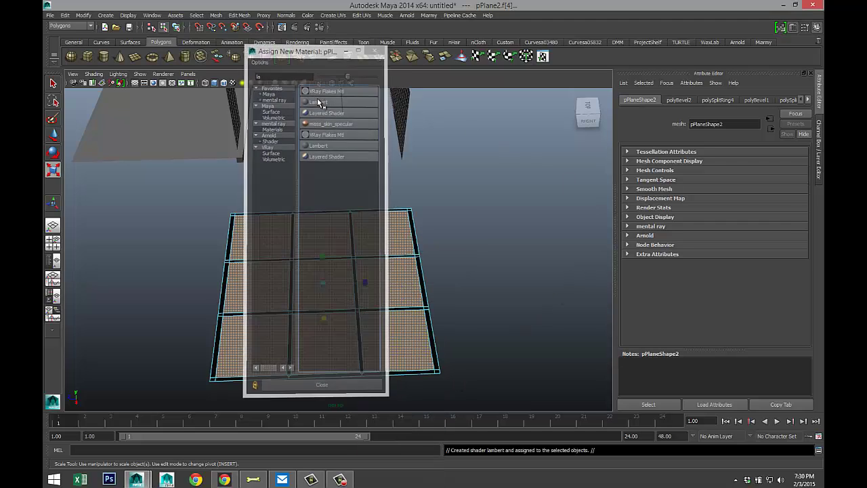
click(708, 206)
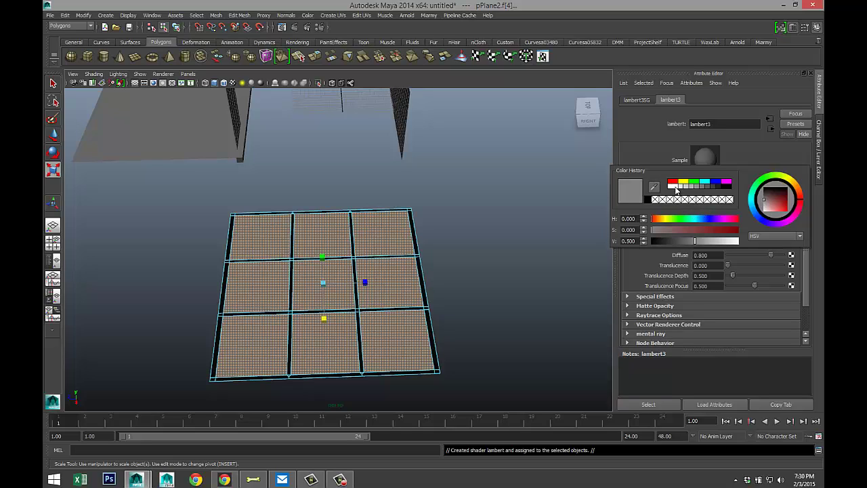
click(684, 183)
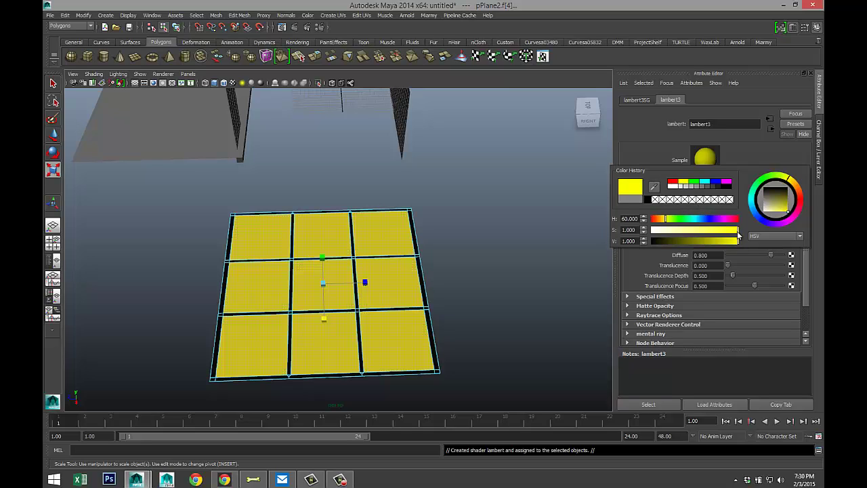
drag(740, 234, 668, 240)
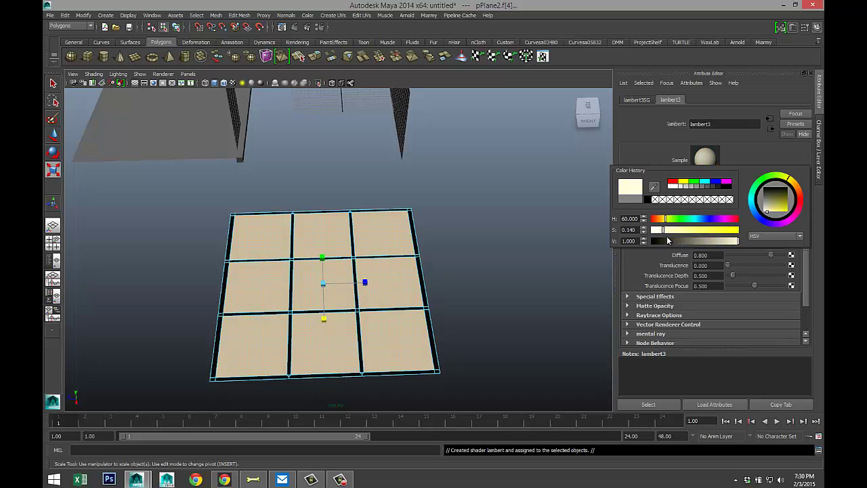
drag(737, 245, 729, 246)
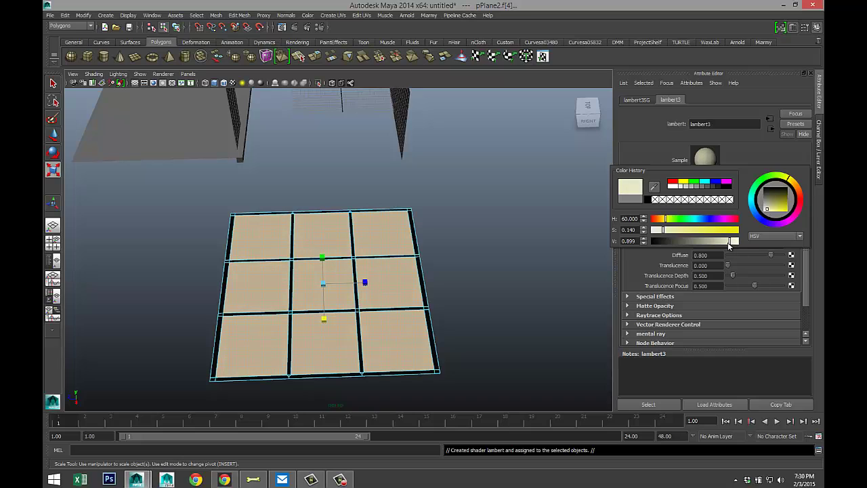
click(503, 235)
Step: Return the tiled floor plane to object mode and move it along X into the room, to about 13.978
scroll(502, 235, down, 3)
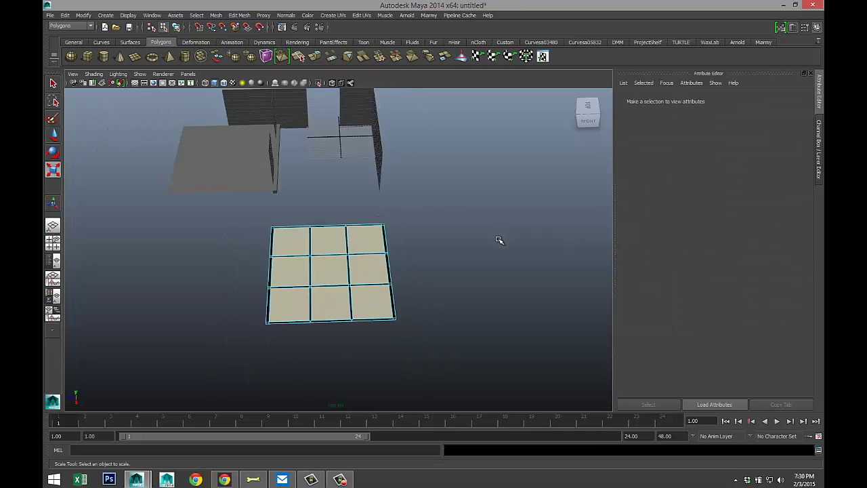
scroll(472, 266, up, 3)
alt+drag(467, 272, 461, 269)
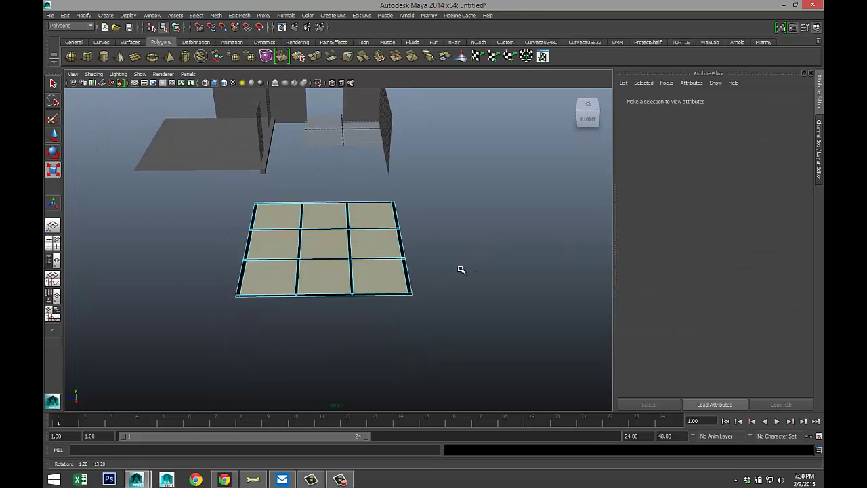
right_drag(385, 282, 410, 263)
key(w)
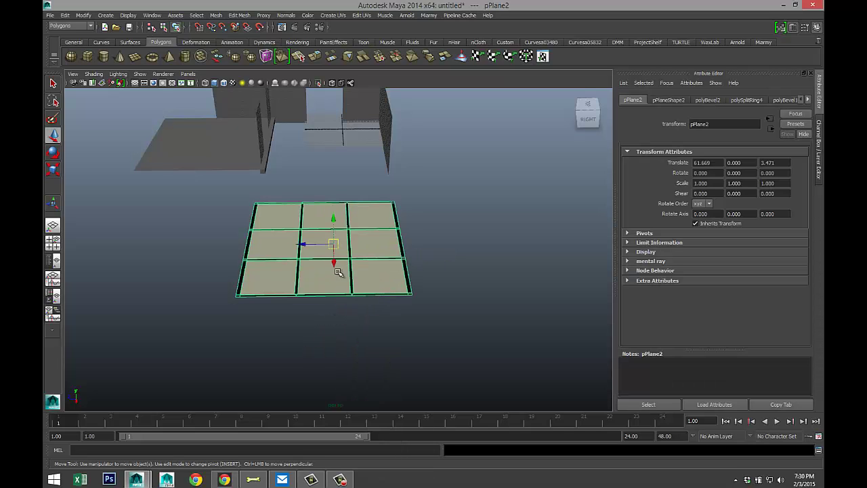
drag(334, 265, 332, 162)
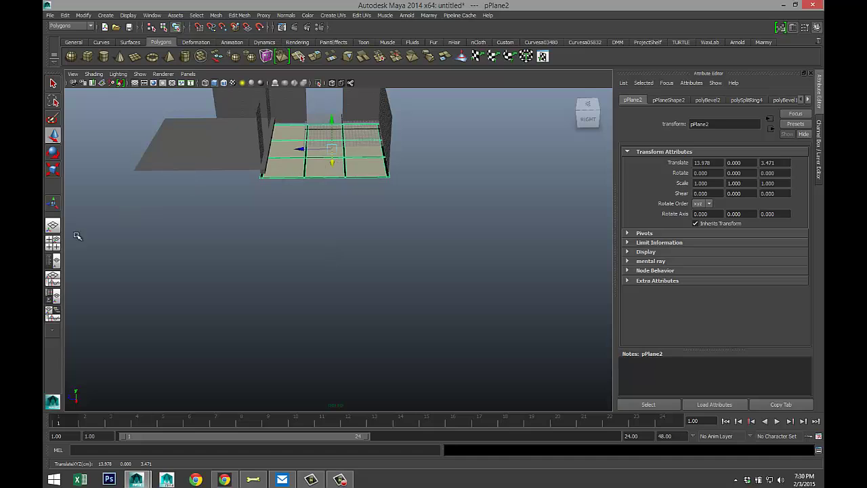
Step: In the top view, align the tiled floor with the walls by moving it to X 11.379 and Z 3.578
click(54, 242)
key(space)
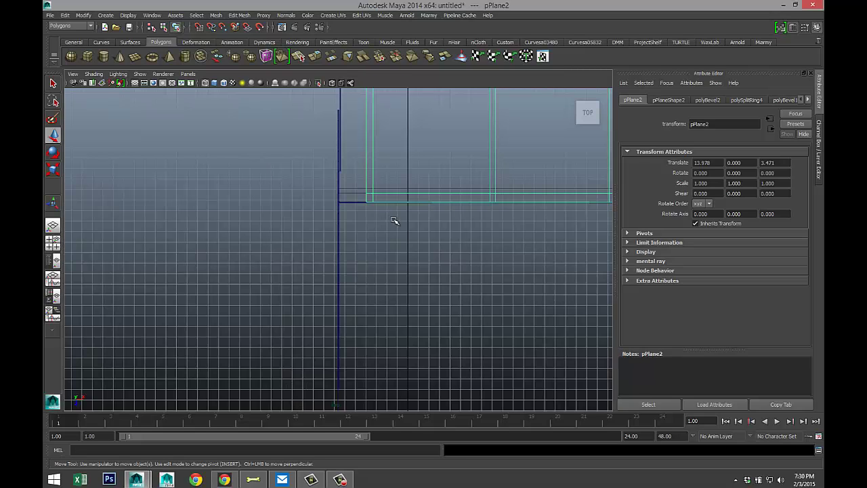
key(f)
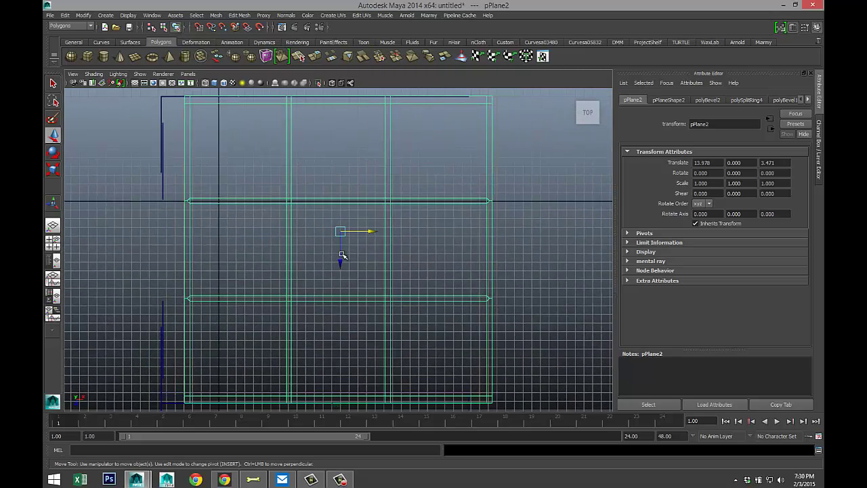
drag(341, 261, 341, 262)
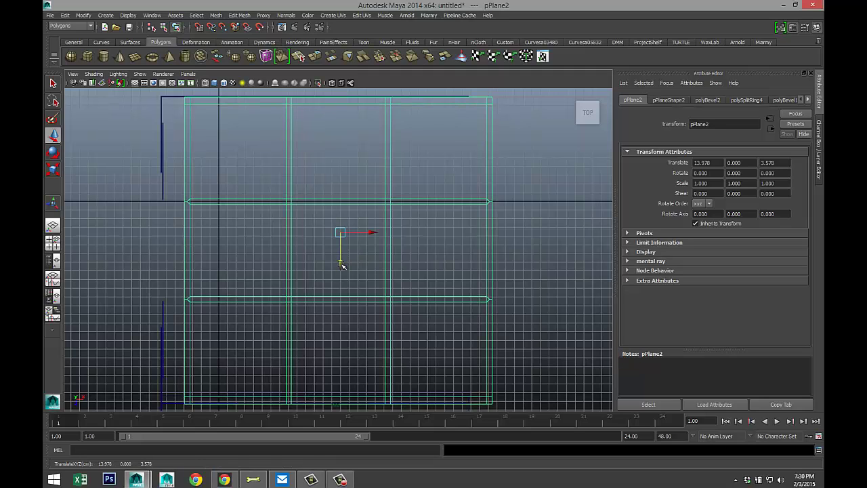
scroll(342, 265, down, 1)
drag(372, 237, 359, 237)
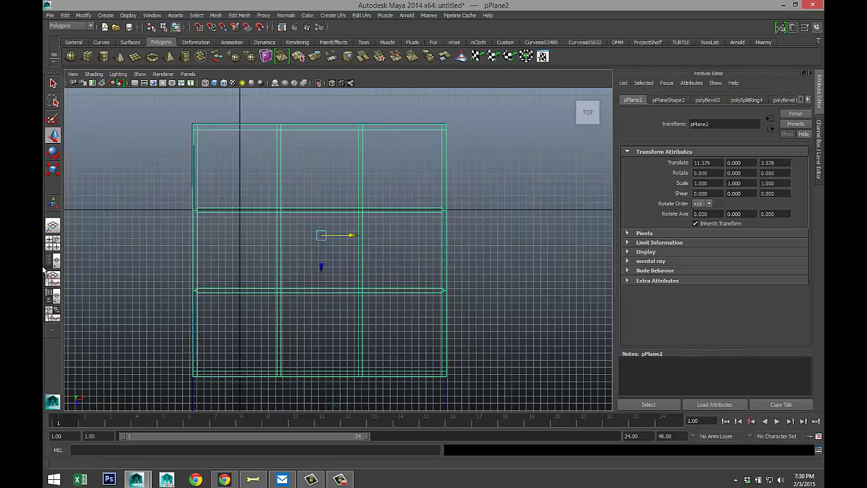
Step: In the perspective view, select the grate panels on both sides of the back opening and all panels of the tiled floor's long side wall
click(53, 242)
key(space)
alt+middle_drag(416, 254, 451, 375)
scroll(400, 326, up, 2)
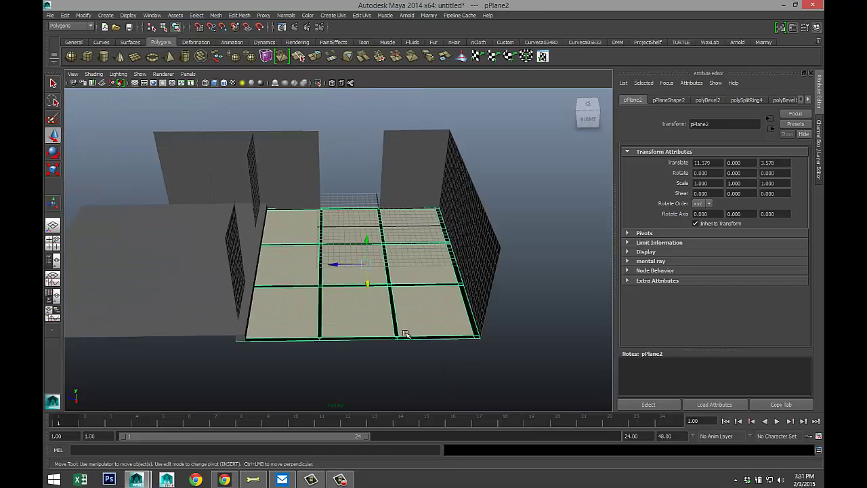
click(305, 163)
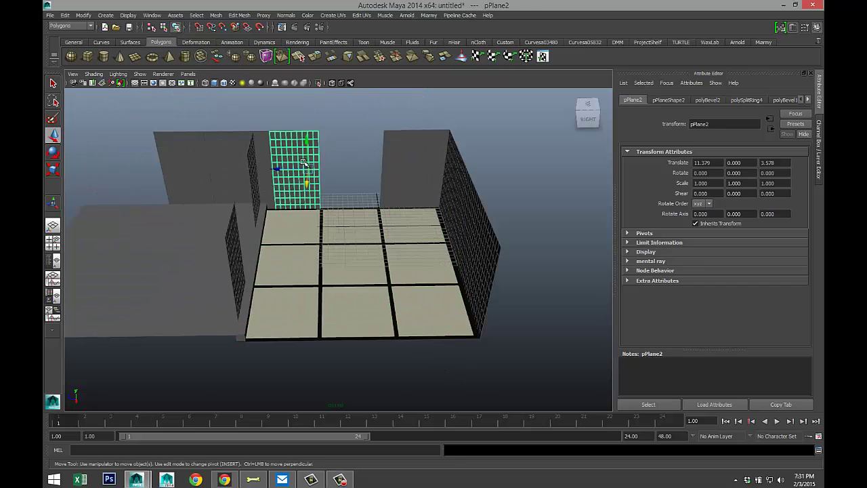
click(408, 168)
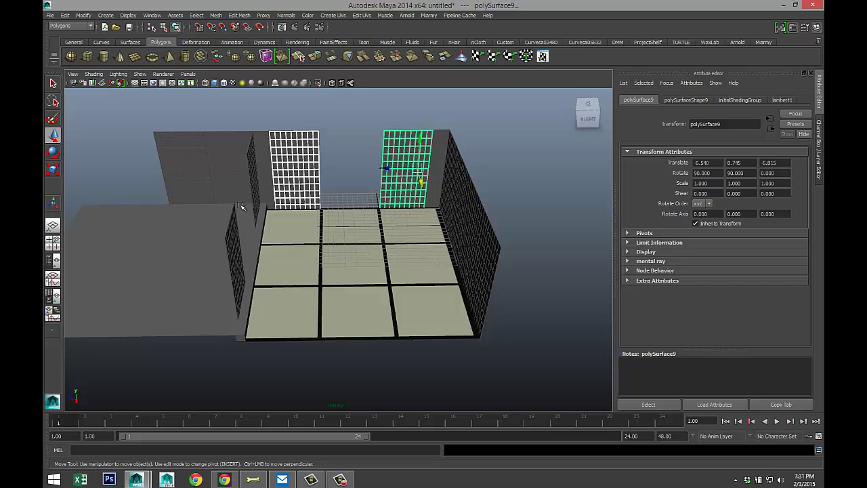
alt+drag(281, 294, 341, 286)
shift+click(320, 139)
shift+click(354, 150)
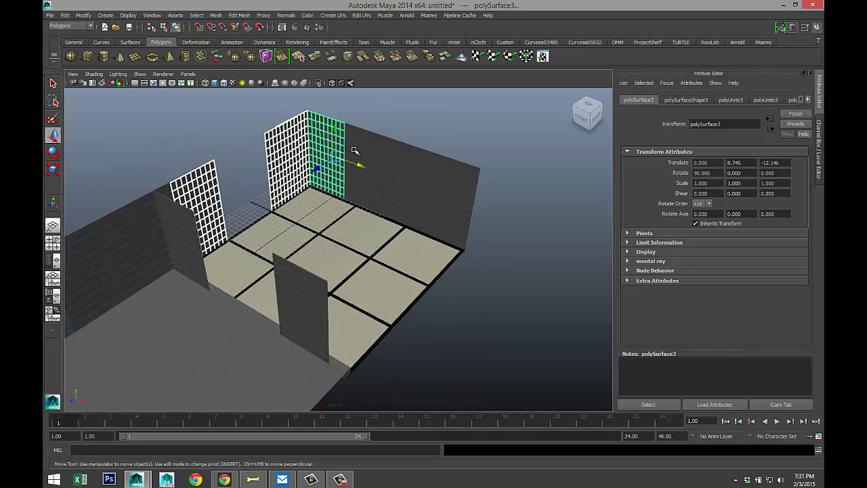
shift+click(384, 163)
shift+click(415, 173)
shift+click(439, 191)
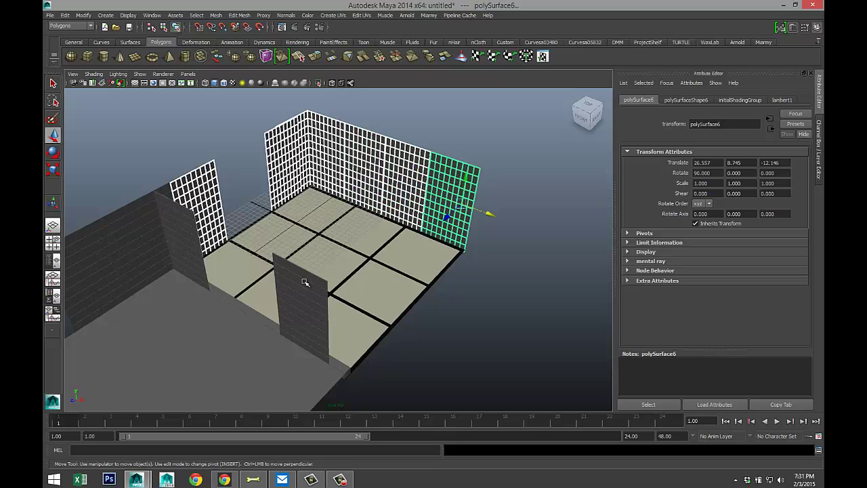
Step: Add the two divider panels between the floors and the wall panels beside the raised floor to the selection
shift+click(305, 289)
shift+click(163, 212)
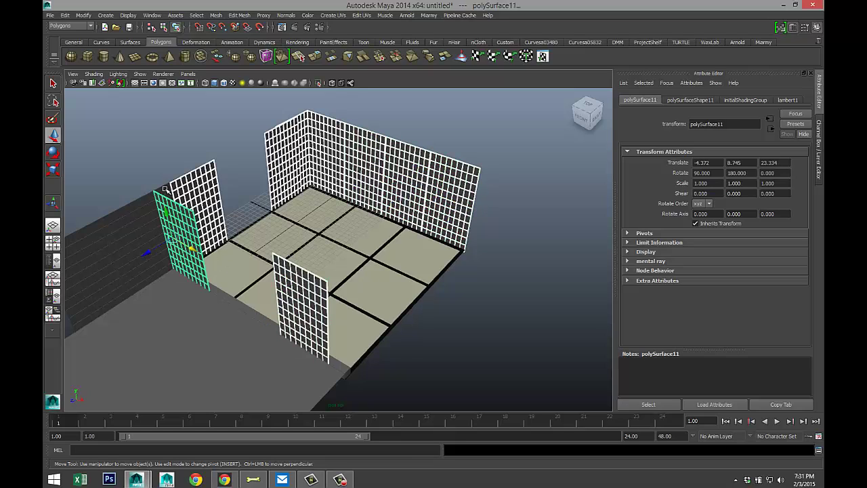
shift+click(160, 207)
shift+click(140, 220)
shift+click(101, 255)
Step: Assign a new Lambert material to the selected wall panels and set its color to black
alt+drag(124, 267, 260, 298)
right_drag(420, 208, 420, 382)
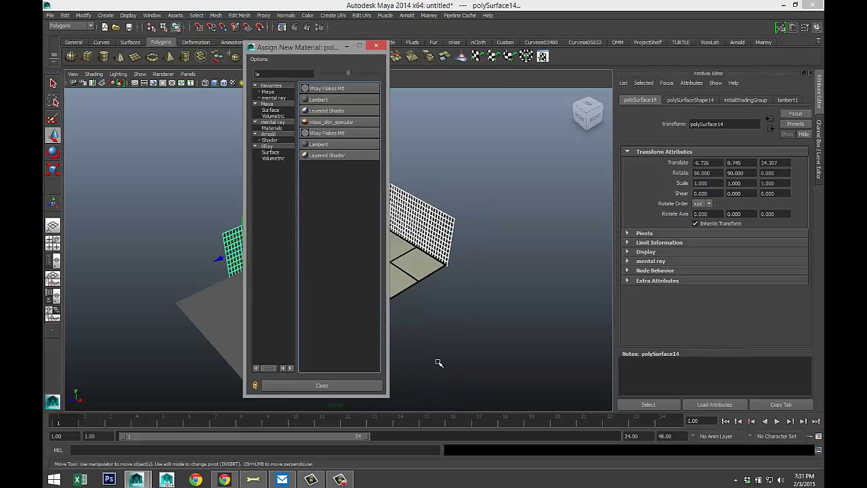
click(325, 102)
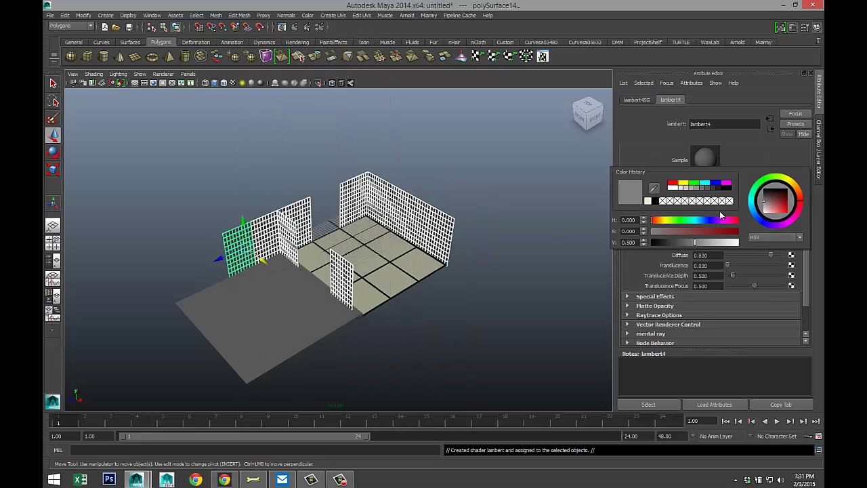
click(708, 206)
click(656, 202)
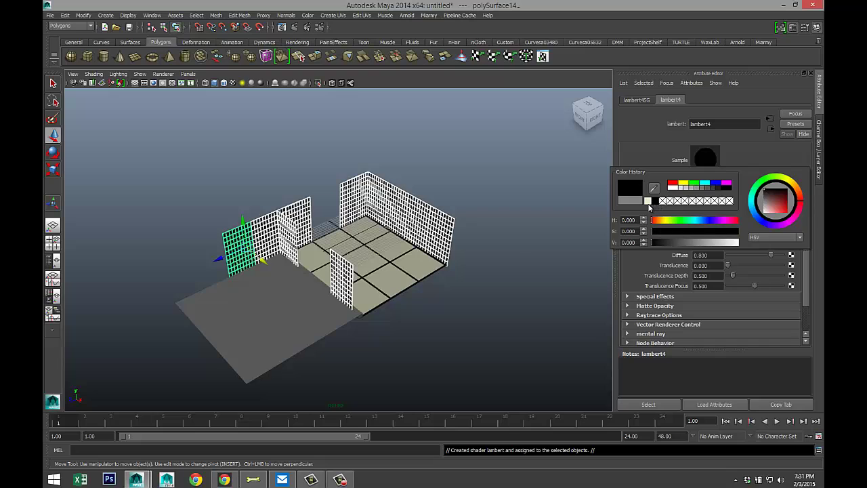
click(496, 295)
Step: Select all the black wall and divider panels again and separate their meshes into individual pieces
scroll(494, 298, up, 5)
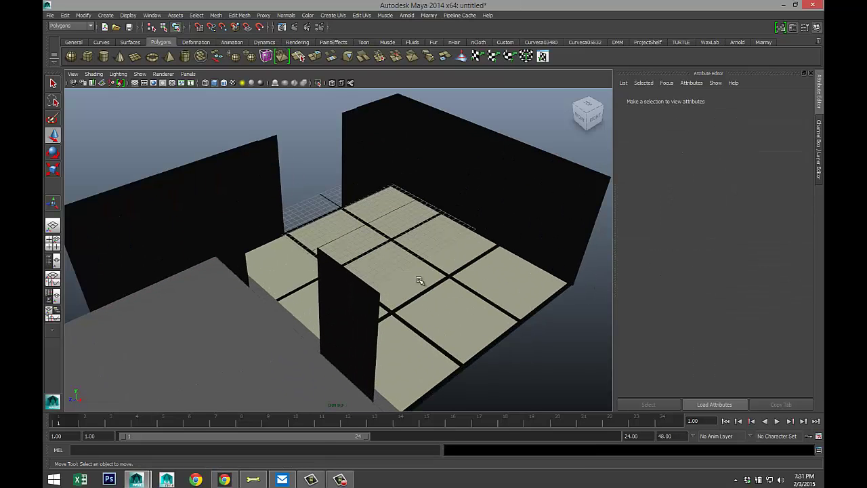
alt+drag(420, 280, 254, 287)
click(206, 274)
alt+middle_drag(240, 294, 279, 289)
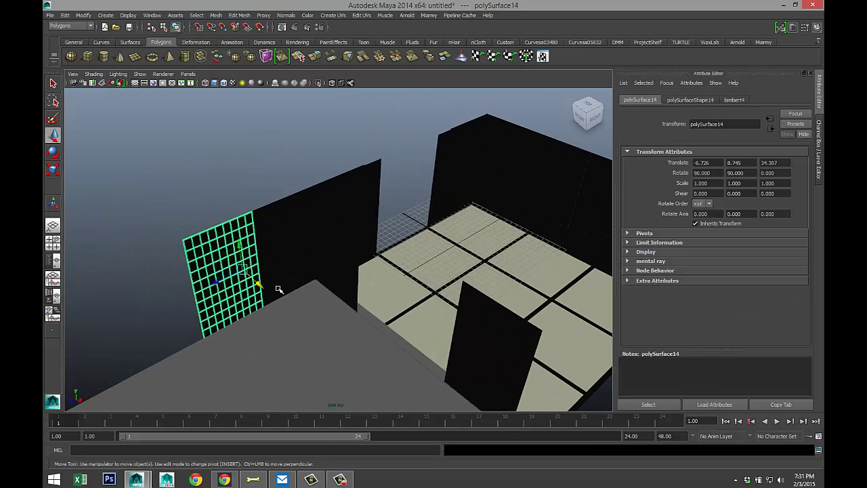
alt+drag(278, 289, 262, 311)
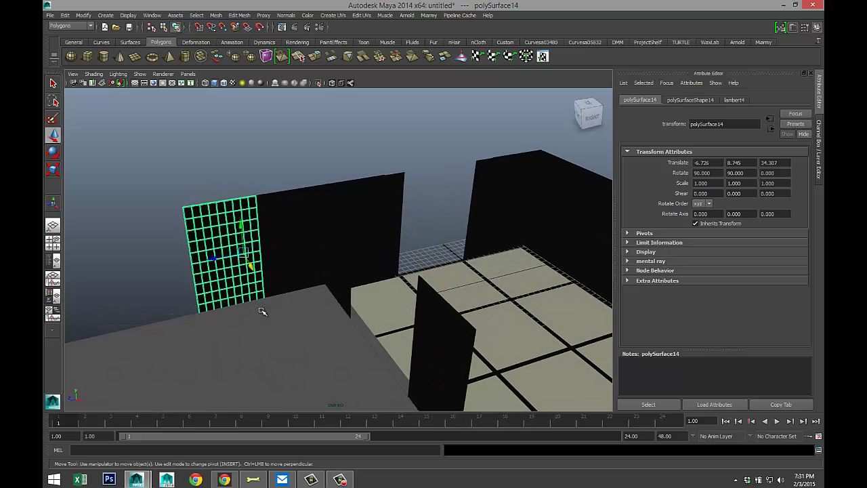
scroll(263, 311, down, 3)
alt+drag(275, 309, 307, 260)
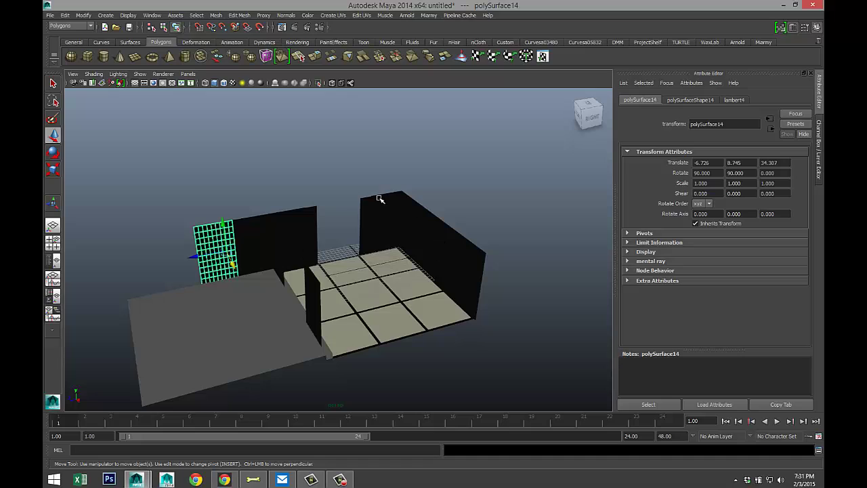
click(464, 242)
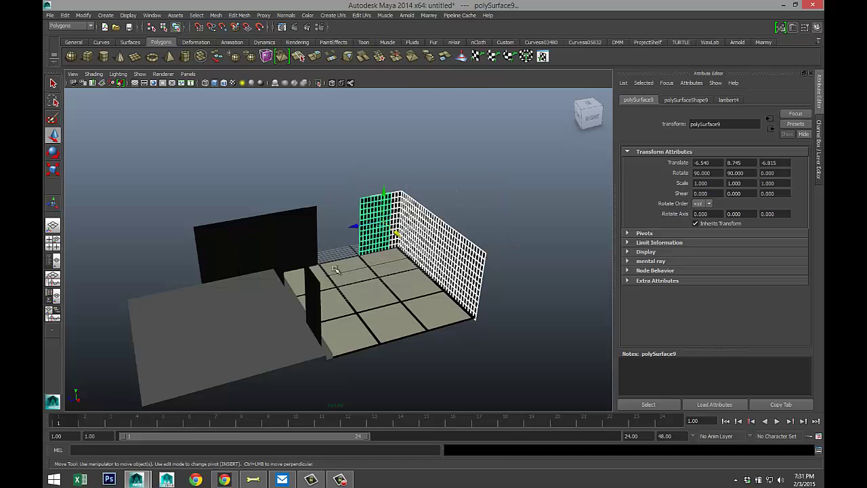
click(313, 234)
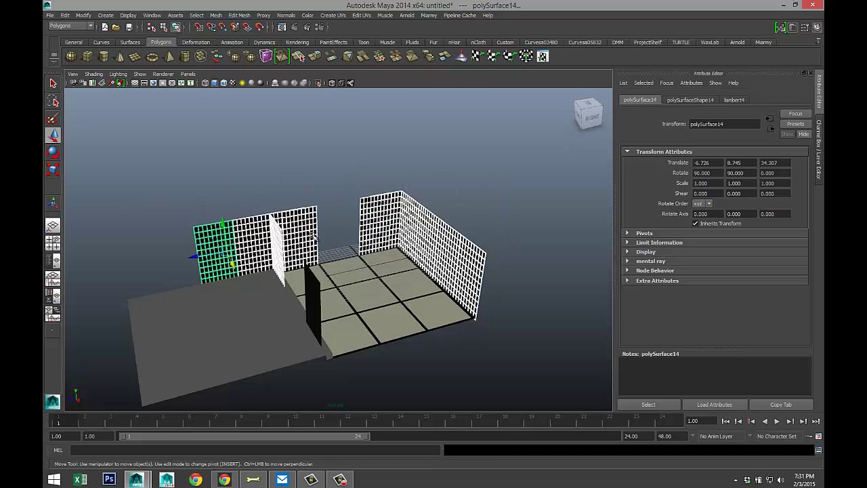
click(317, 298)
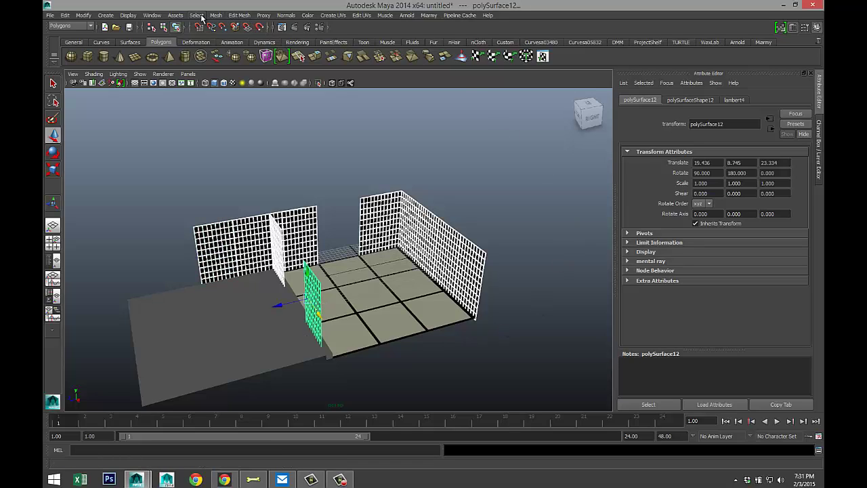
click(224, 16)
click(236, 36)
Step: Select a separated piece of the wall panel beside the back opening and display the scene in wireframe
scroll(250, 246, up, 5)
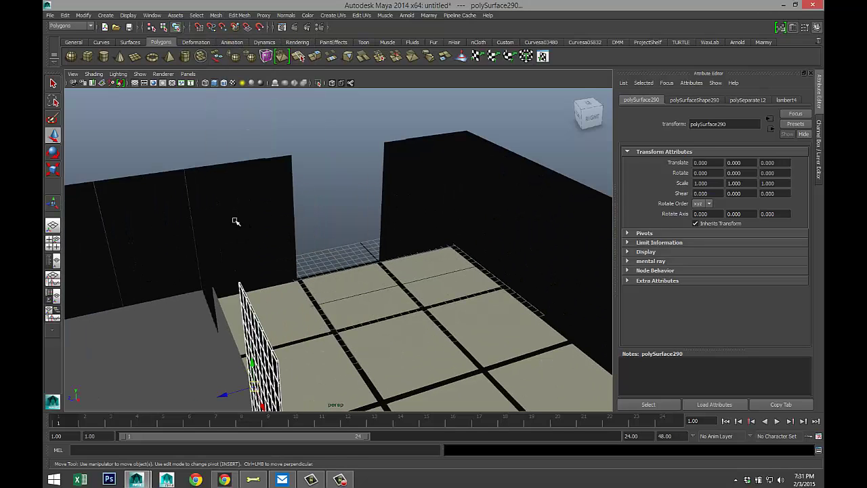
click(233, 201)
alt+drag(226, 226, 358, 229)
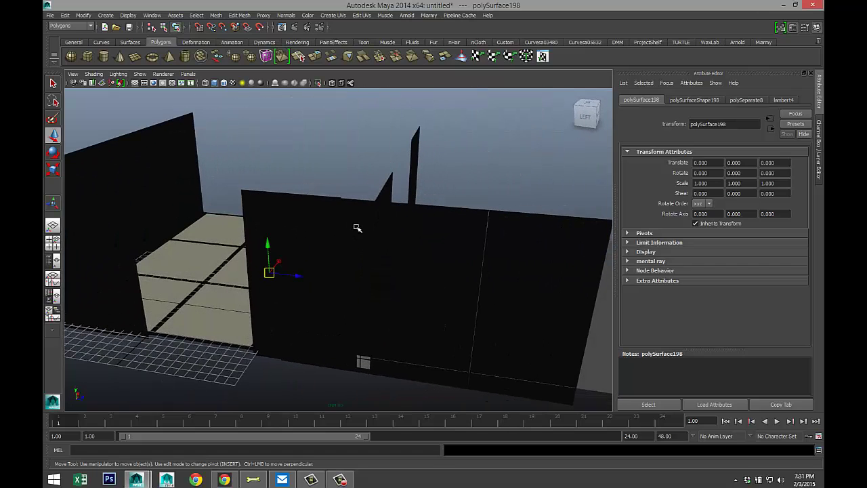
key(4)
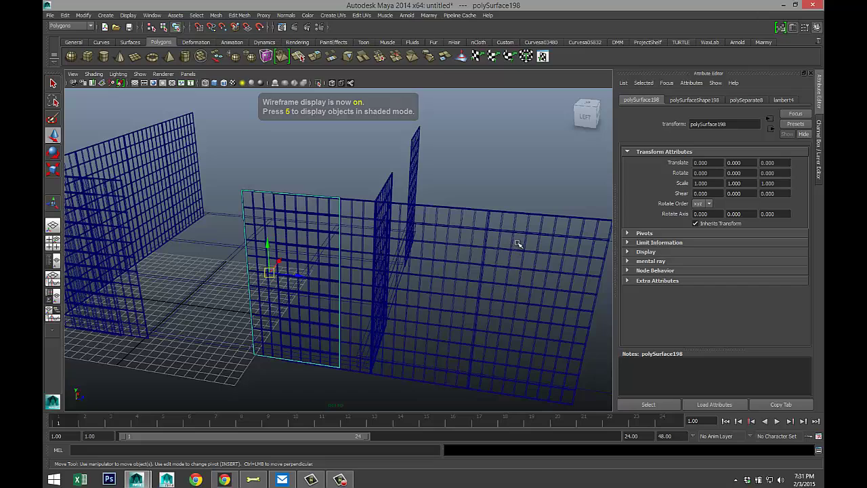
shift+click(475, 242)
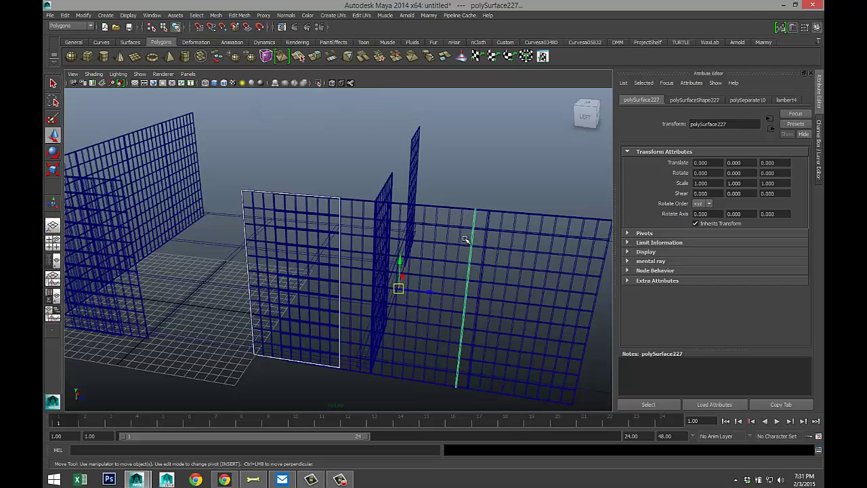
shift+click(475, 223)
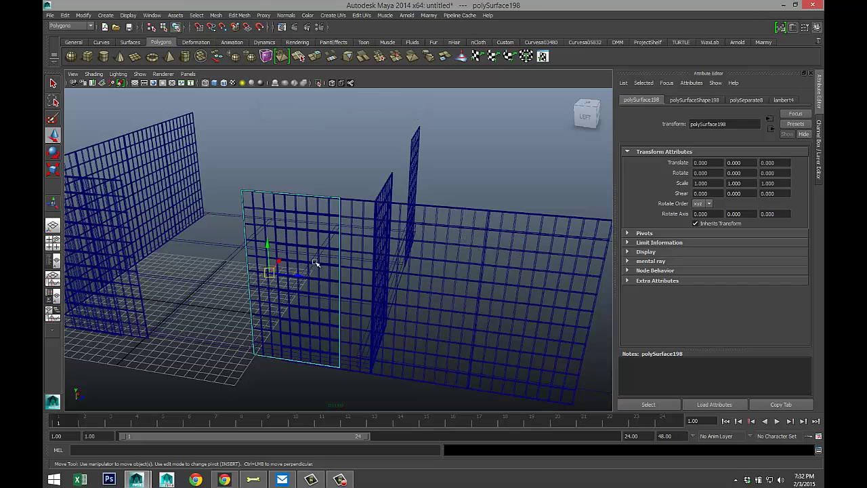
alt+drag(164, 250, 323, 241)
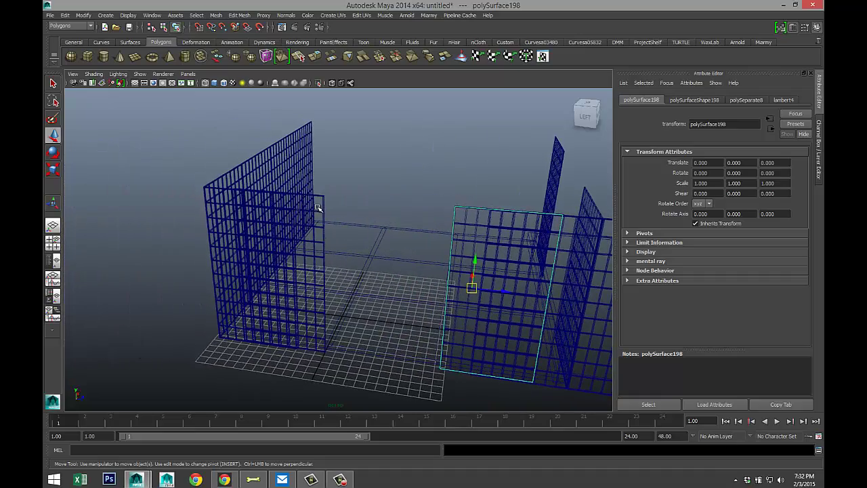
shift+click(326, 220)
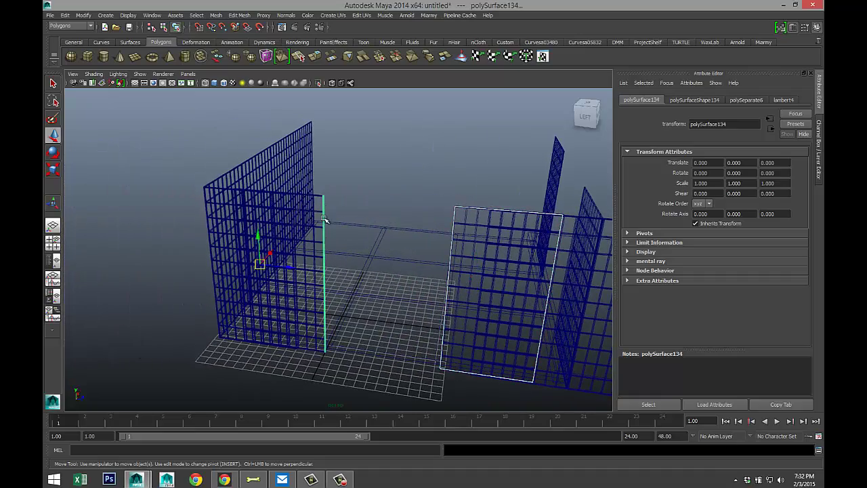
scroll(332, 259, up, 5)
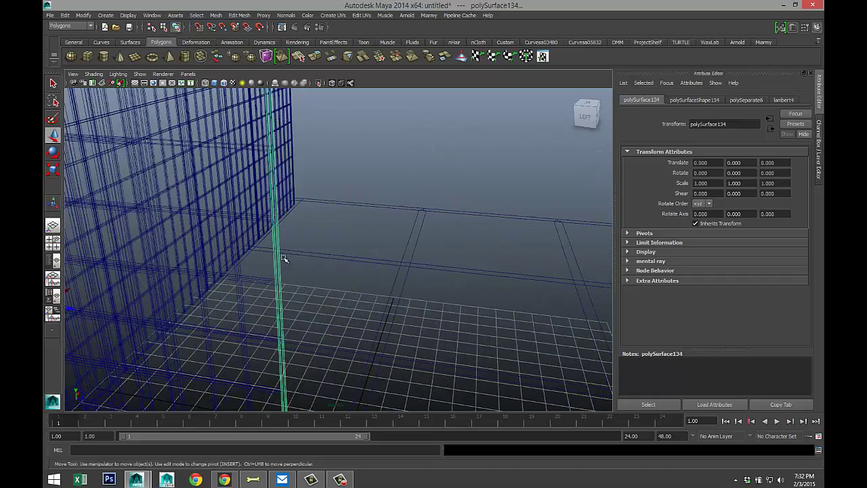
click(218, 183)
scroll(220, 187, down, 5)
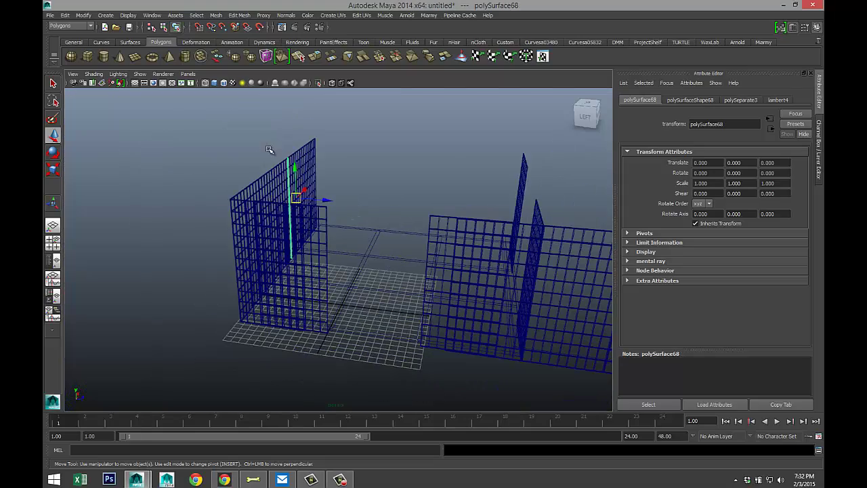
alt+drag(319, 248, 193, 269)
scroll(359, 261, up, 6)
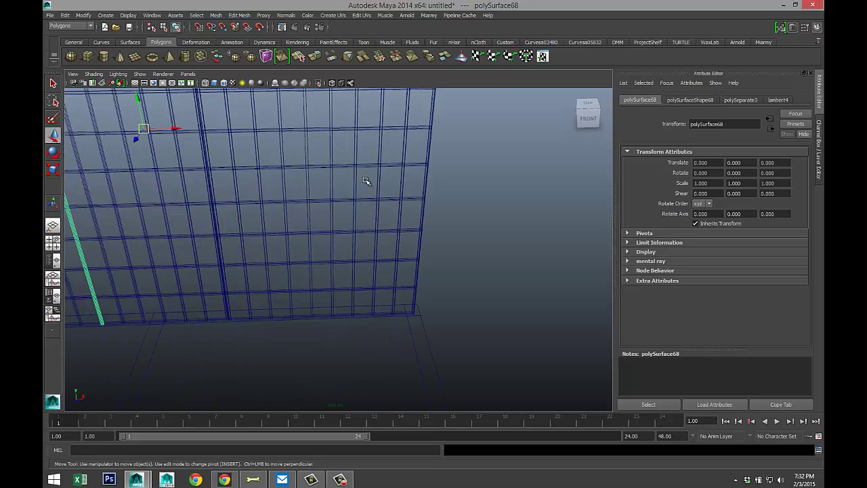
click(366, 181)
scroll(366, 181, down, 4)
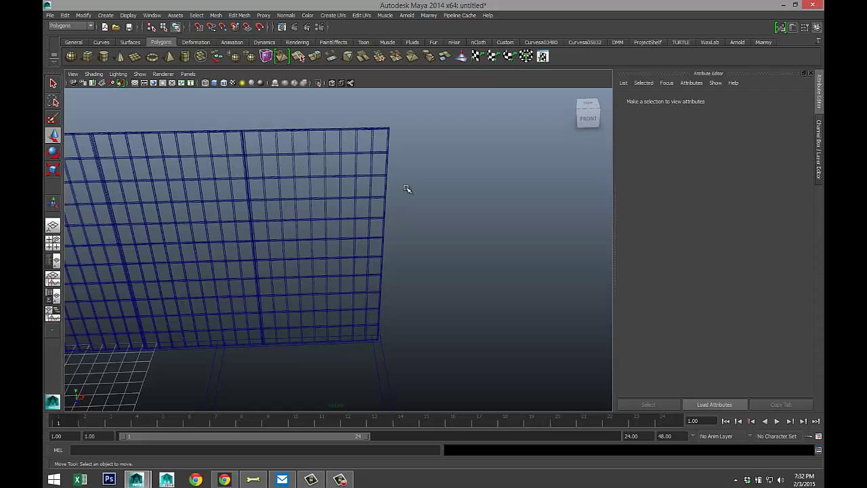
Step: Select the outer frame pieces of the four adjacent grate panels along the long wall, up to the corner
click(381, 191)
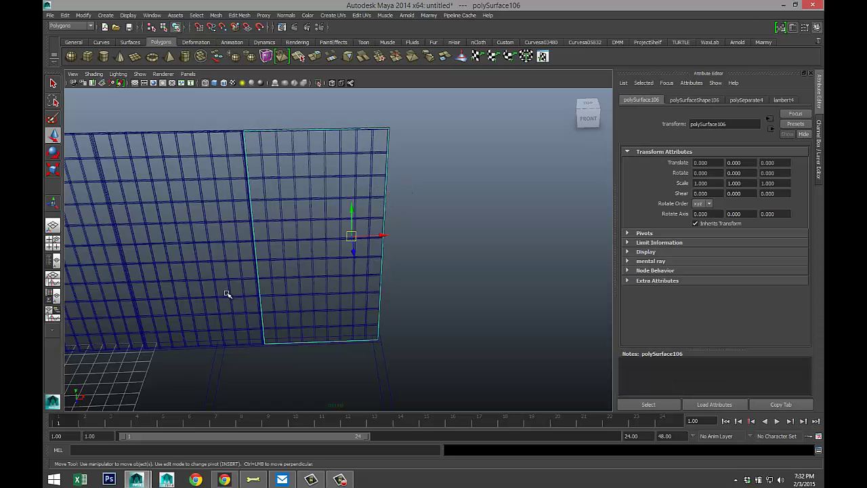
alt+drag(227, 294, 329, 314)
shift+click(247, 168)
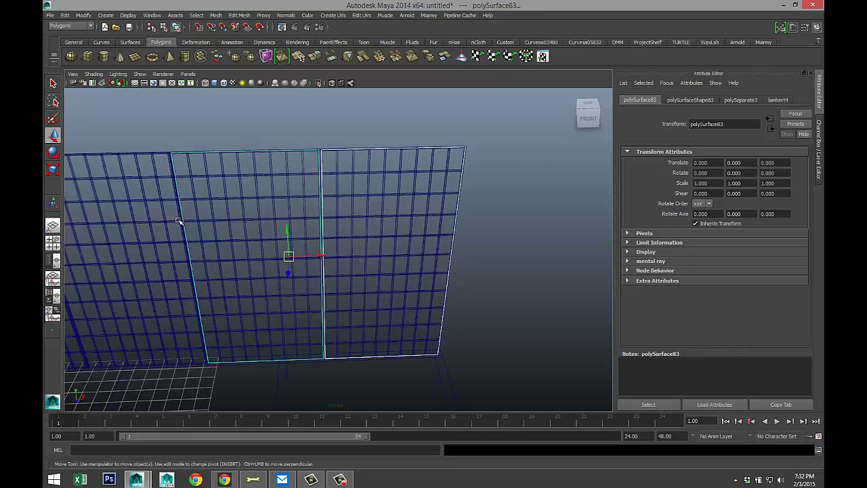
alt+drag(180, 223, 291, 188)
shift+click(260, 175)
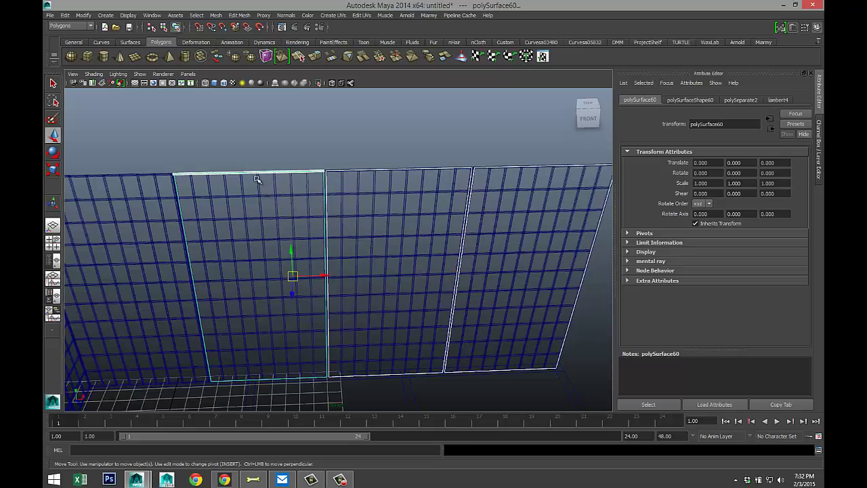
alt+middle_drag(170, 199, 312, 192)
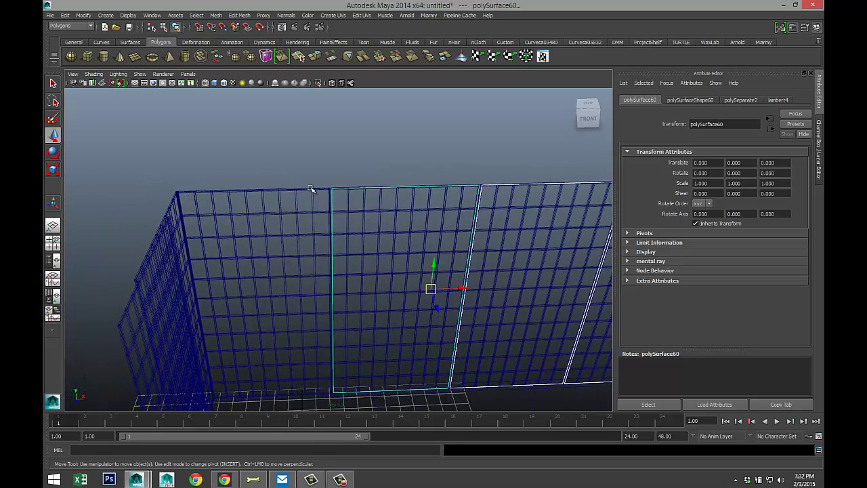
shift+click(312, 209)
Step: Add the outer frames of the two overlapping panels on the adjoining side wall to the selection
alt+drag(265, 217, 303, 204)
shift+click(317, 203)
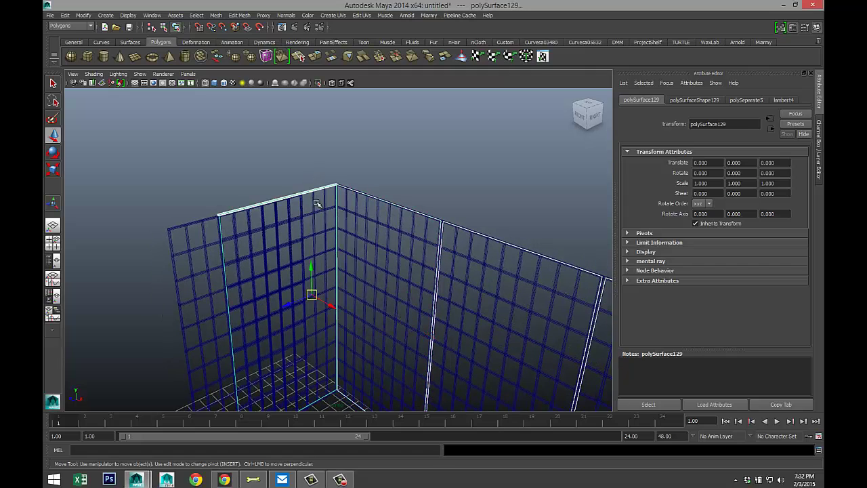
shift+click(206, 241)
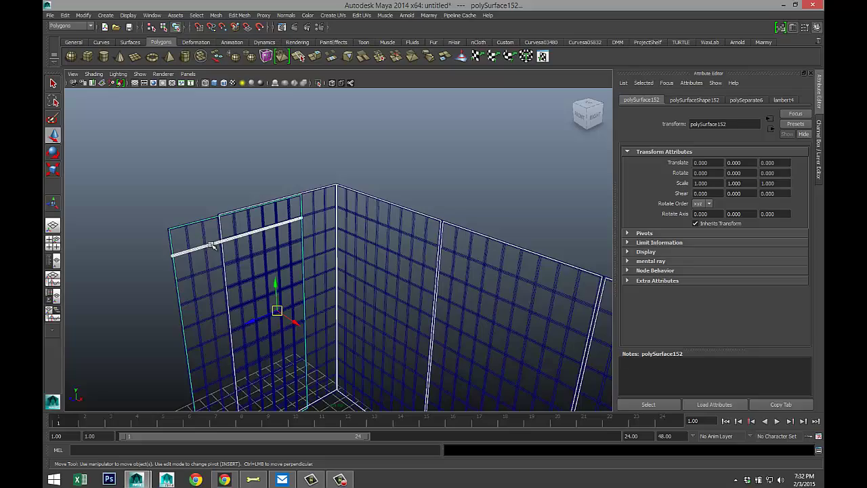
Step: Add the outer frames of the two overlapping panels across the opening and the next panel past the divider to the selection
alt+middle_drag(166, 247, 433, 151)
alt+drag(433, 152, 250, 222)
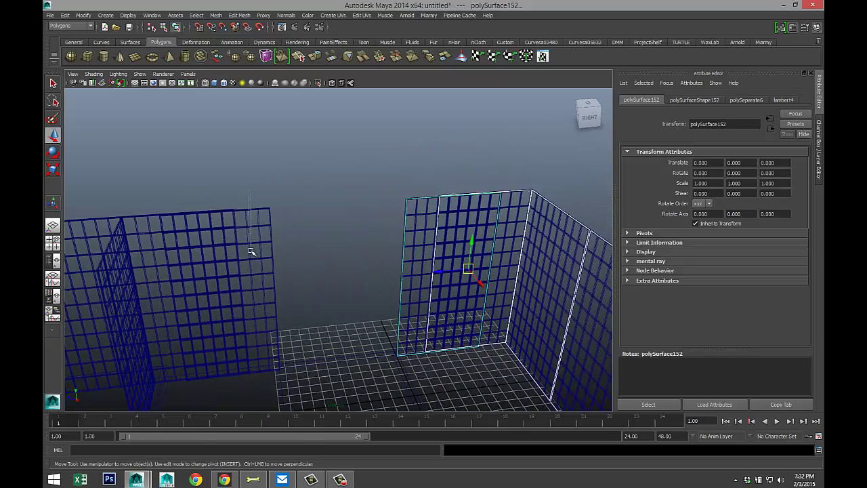
click(251, 245)
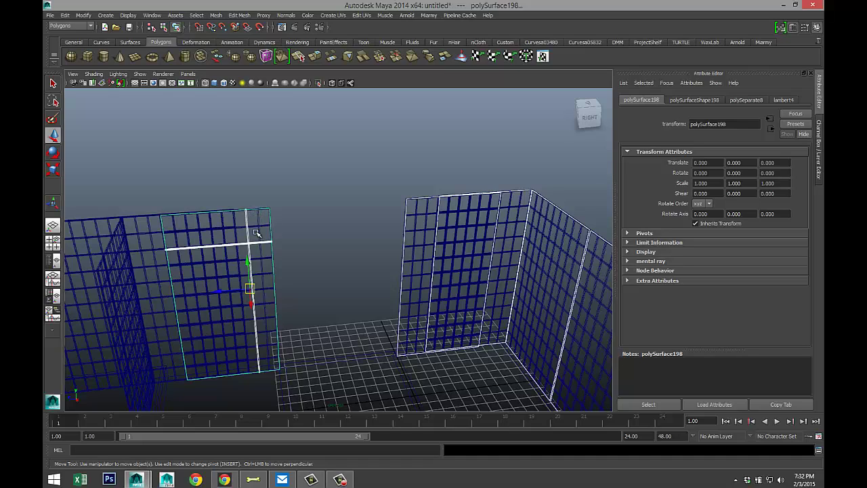
click(152, 218)
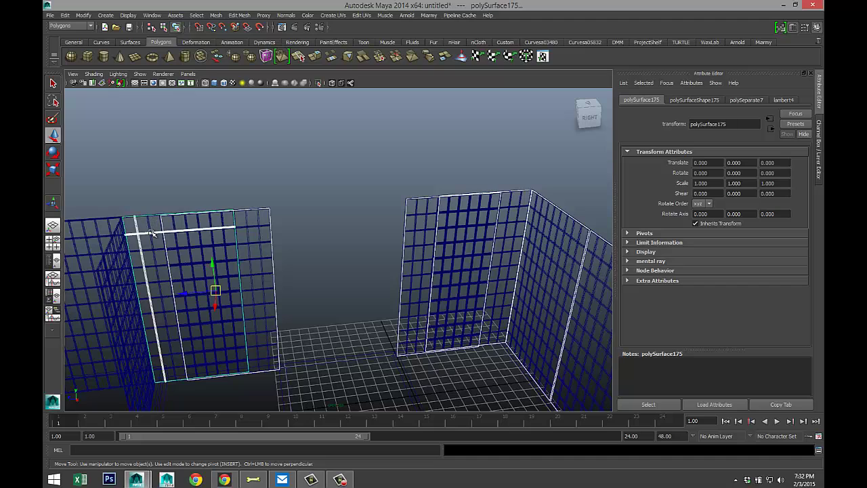
alt+drag(159, 241, 259, 177)
click(329, 192)
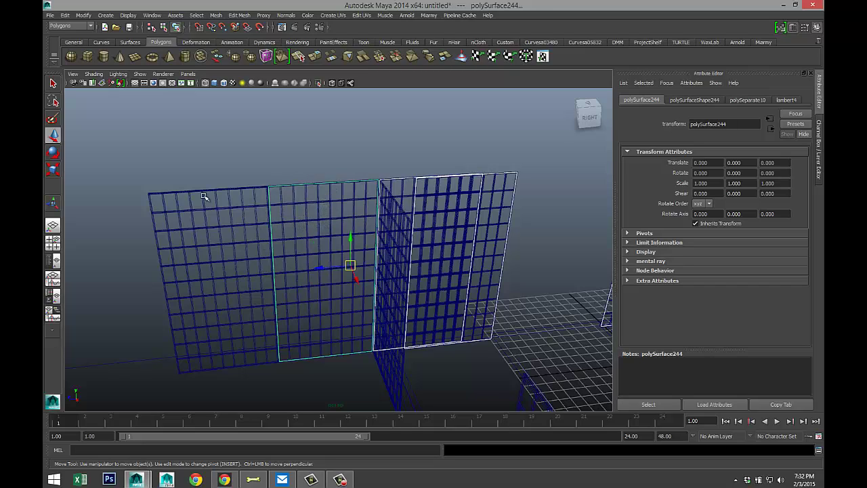
Step: Add the remaining paper backing panes of the outer wall, the side partition and the front partition to the selection
click(204, 217)
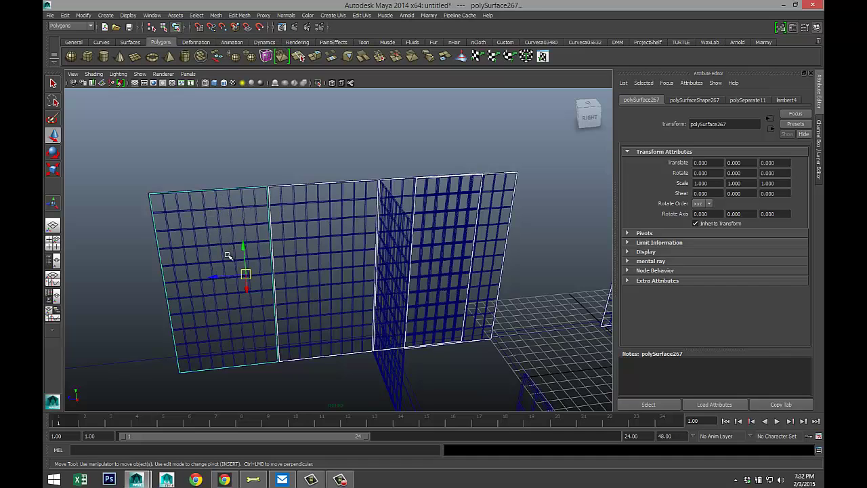
alt+drag(228, 254, 290, 285)
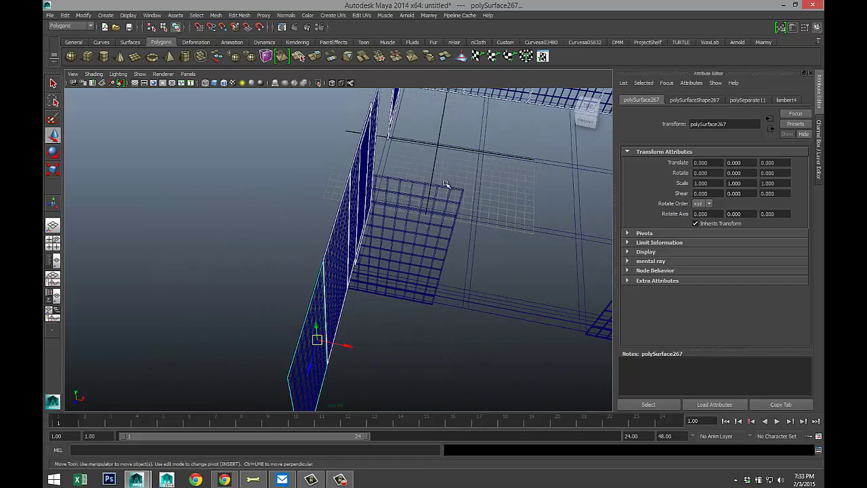
click(441, 205)
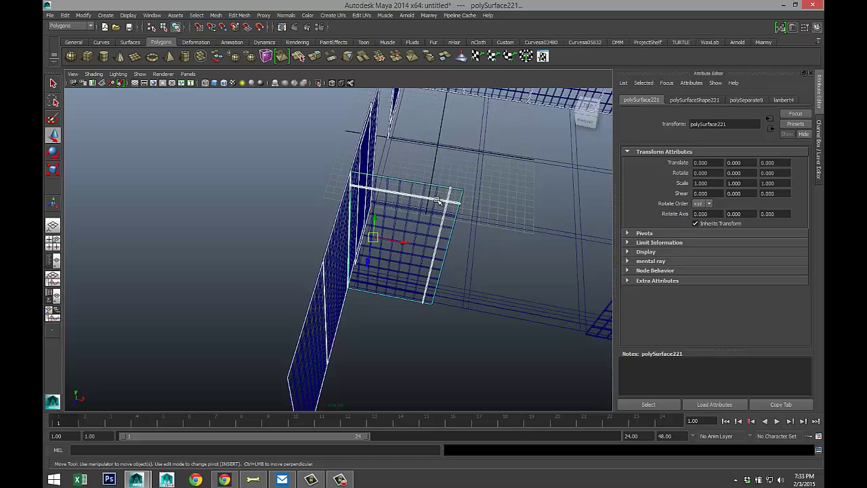
shift+click(445, 212)
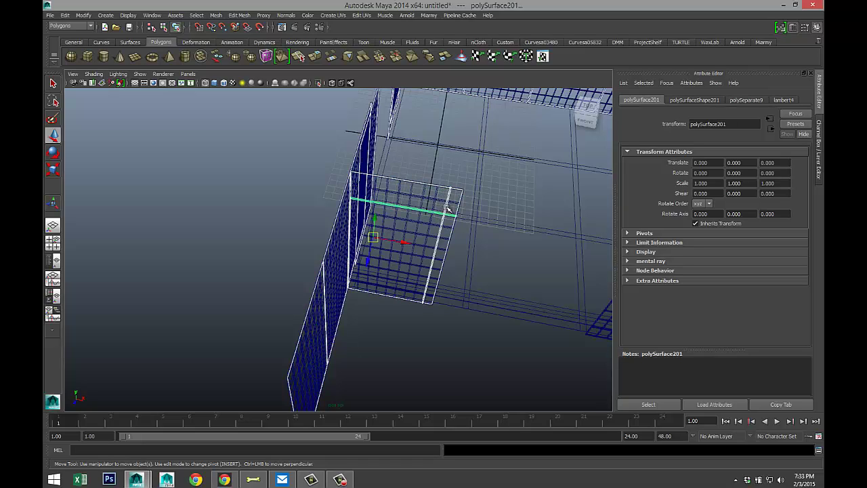
shift+click(444, 215)
alt+drag(485, 263, 382, 233)
shift+click(403, 224)
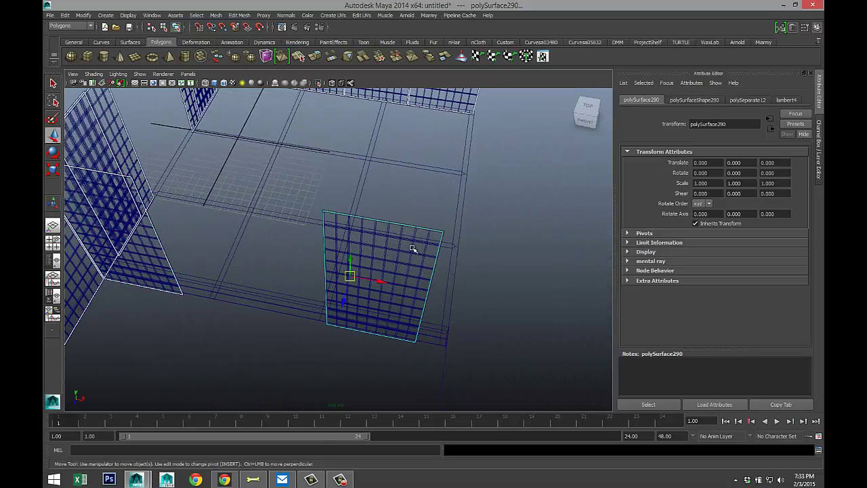
Step: Assign a new Lambert material to all the selected wall backing panes
alt+drag(412, 248, 448, 210)
right_drag(460, 183, 451, 360)
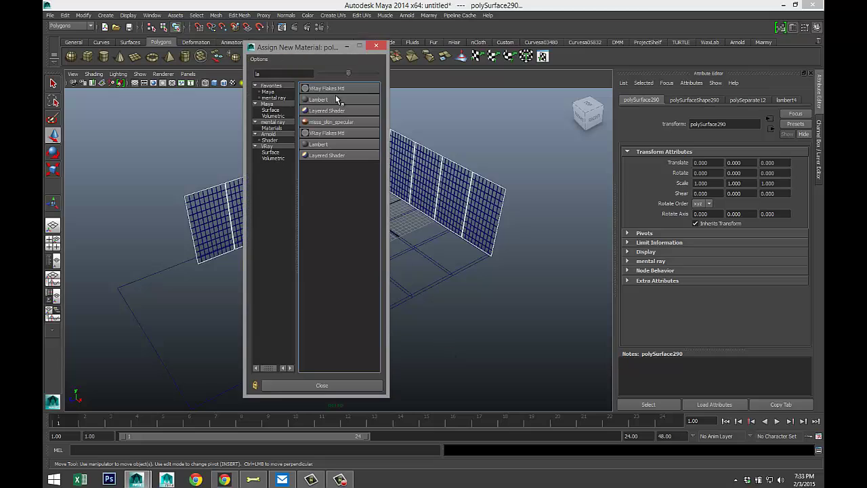
click(335, 101)
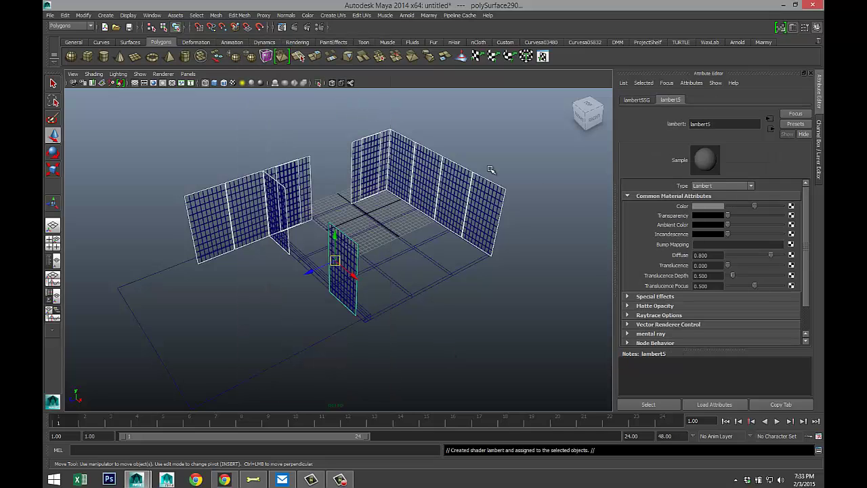
Step: Give the panes' Lambert a pale cream colour with hue 60 and saturation about 0.118, slightly darkened, and make it partly transparent
click(716, 207)
click(690, 182)
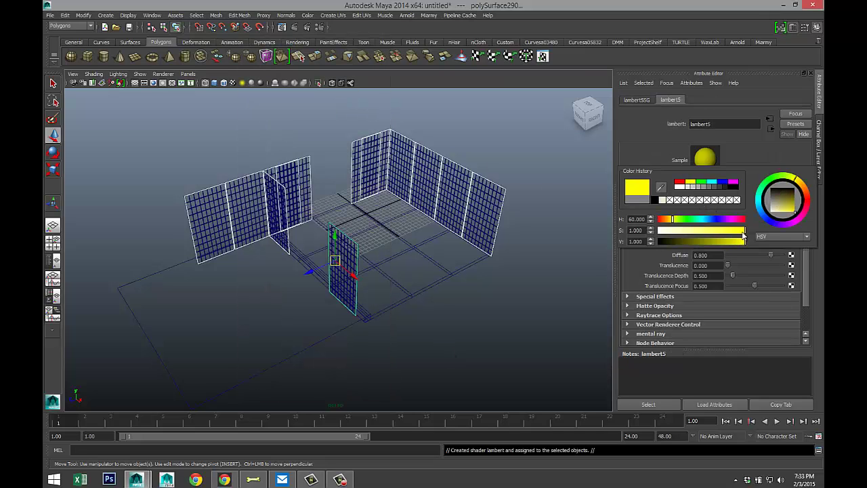
drag(746, 232, 671, 239)
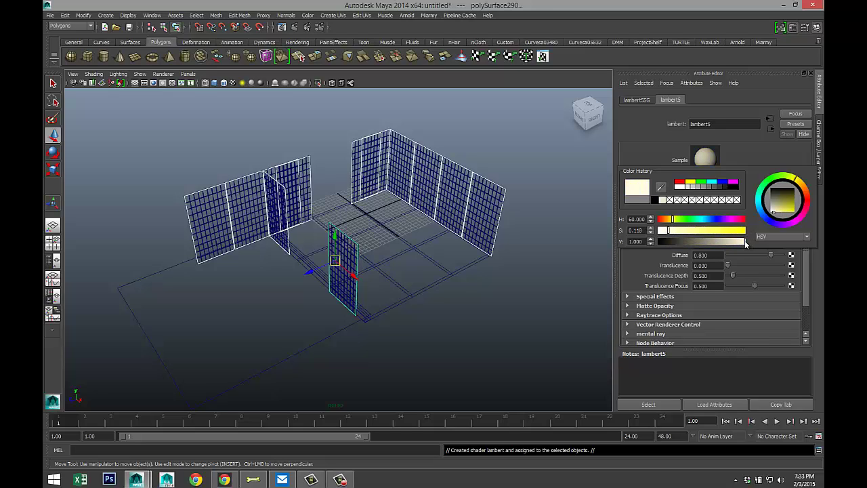
drag(746, 243, 733, 242)
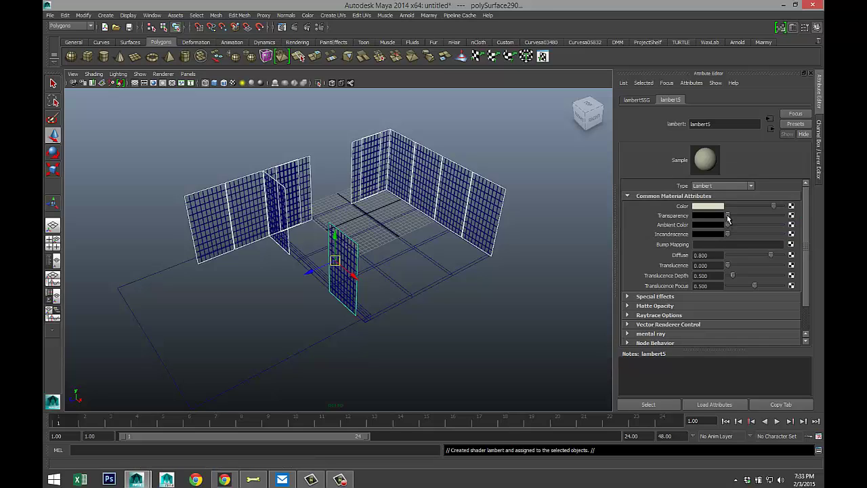
drag(727, 215, 746, 218)
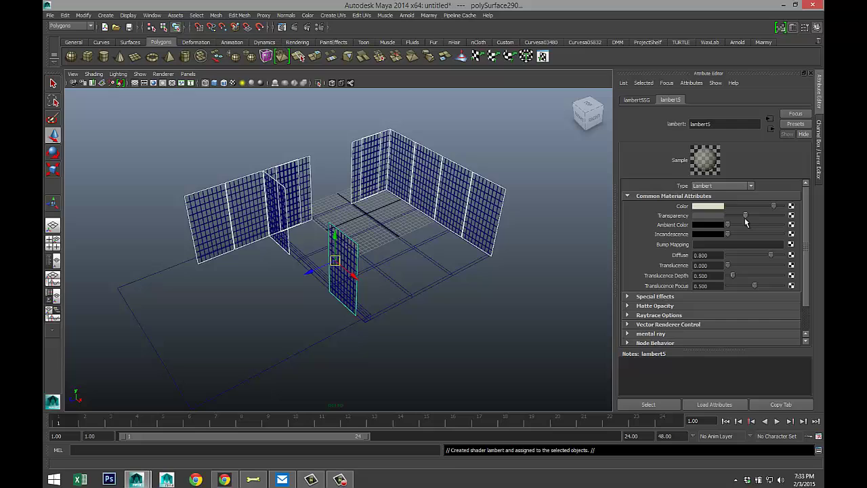
Step: Deselect everything, turn on shaded display and check the translucent wall panels from a lower angle
click(503, 274)
key(5)
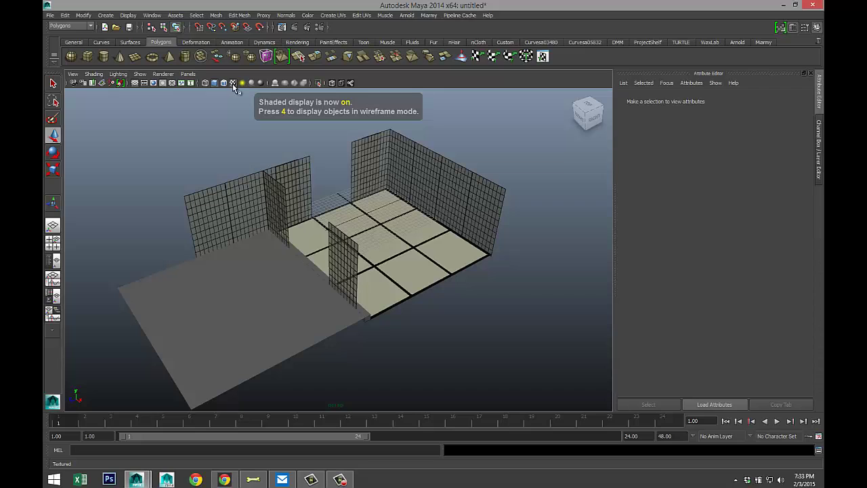
scroll(407, 300, up, 3)
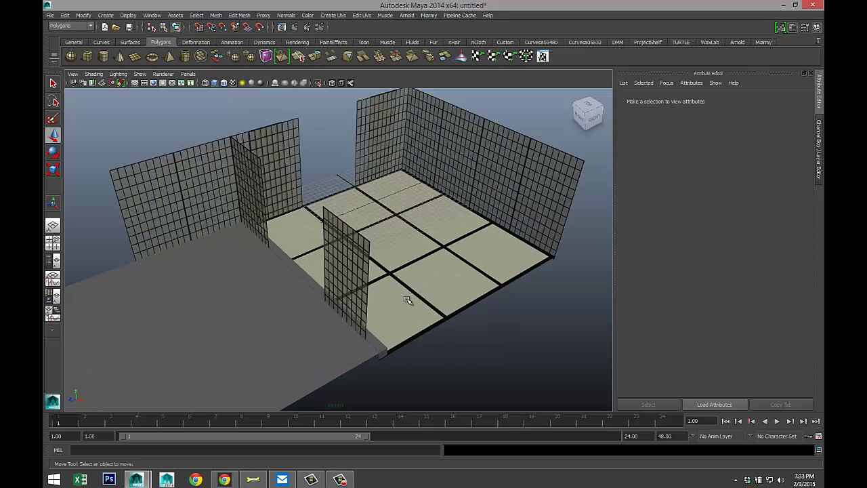
scroll(406, 301, up, 2)
alt+drag(412, 273, 310, 271)
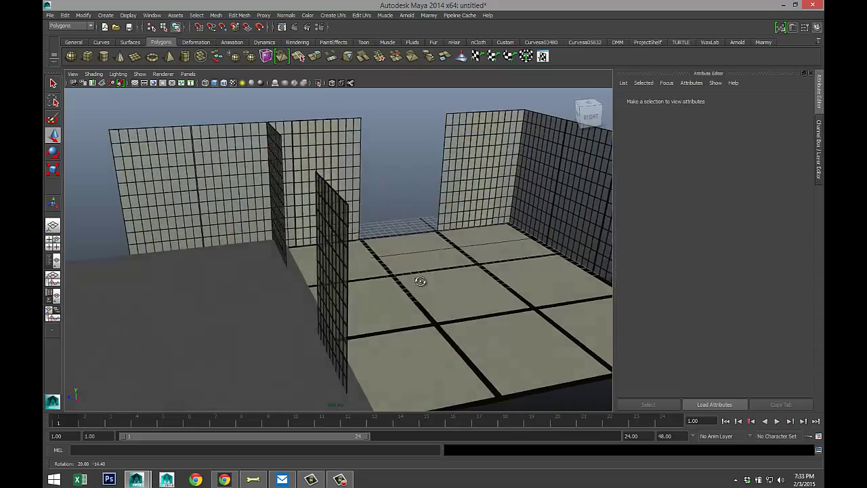
scroll(285, 271, down, 3)
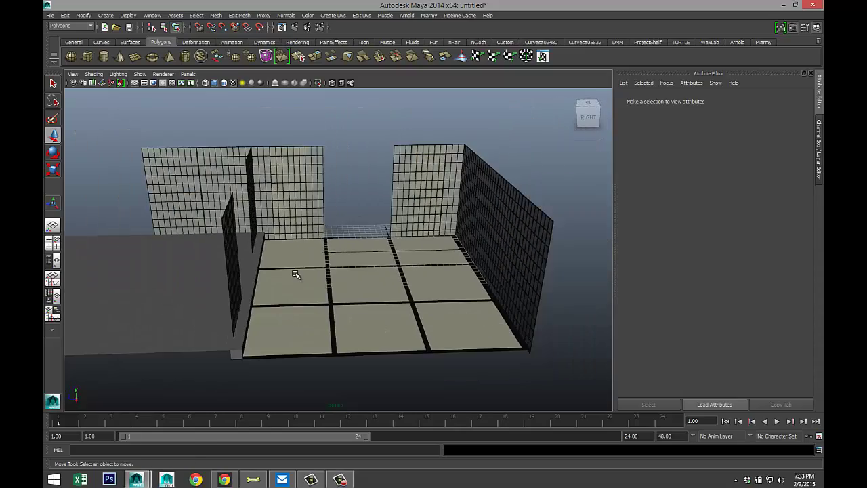
Step: Assign a new Lambert material to the long beam between the tatami floor and the grey floor
scroll(295, 273, up, 3)
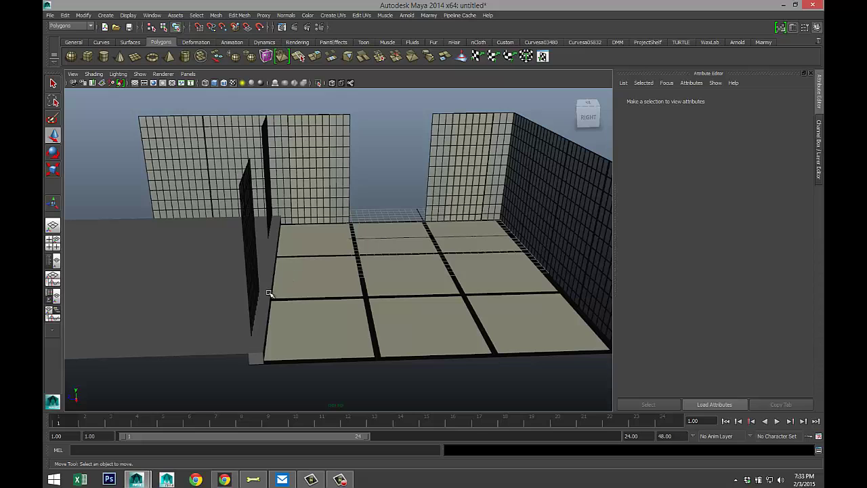
click(269, 294)
mouse_move(338, 326)
alt+mouse_down()
mouse_move(320, 323)
mouse_move(325, 329)
alt+mouse_up()
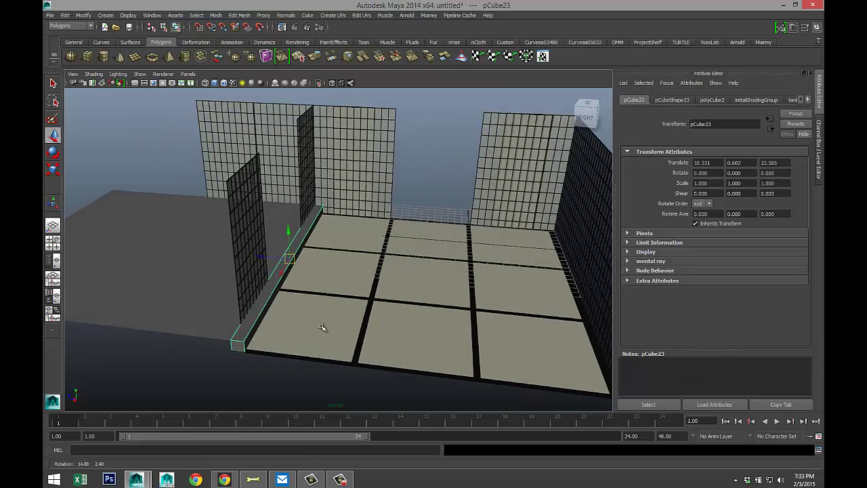
right_click(300, 244)
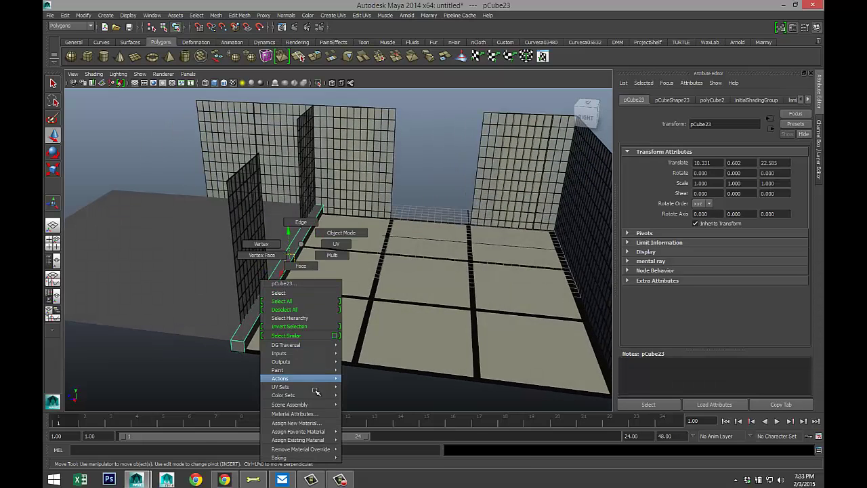
click(325, 423)
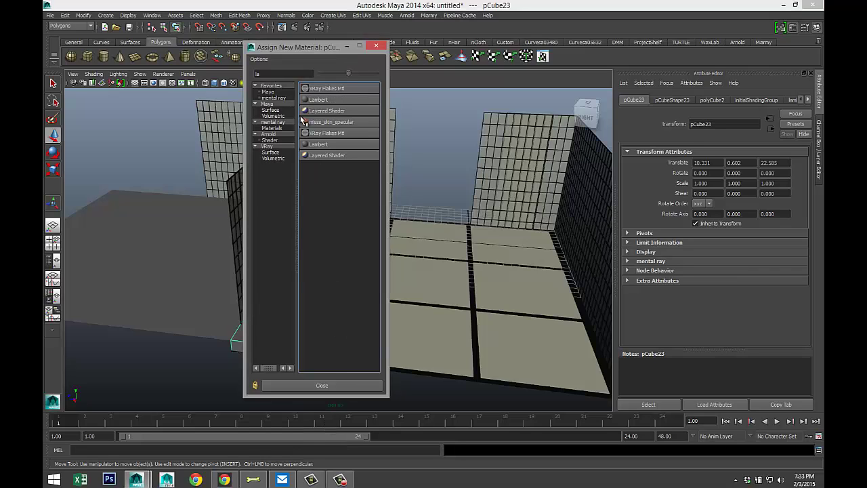
click(319, 99)
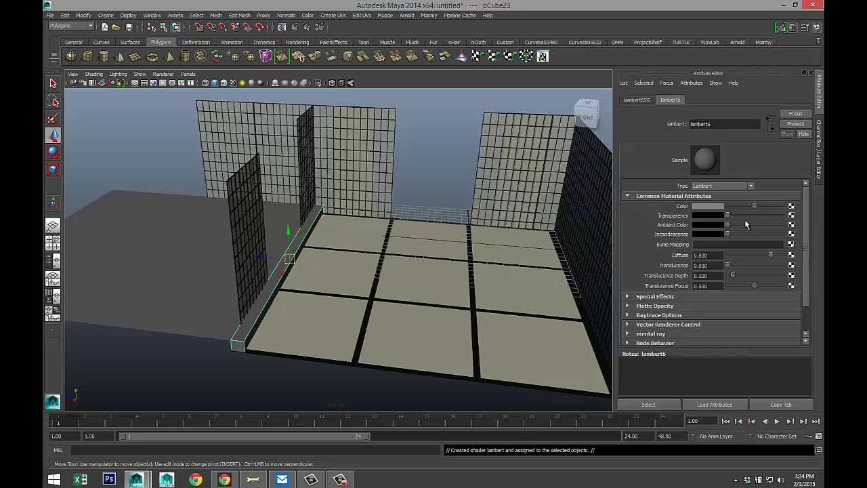
Step: Connect a File texture node to the colour of the beam's Lambert material
click(791, 206)
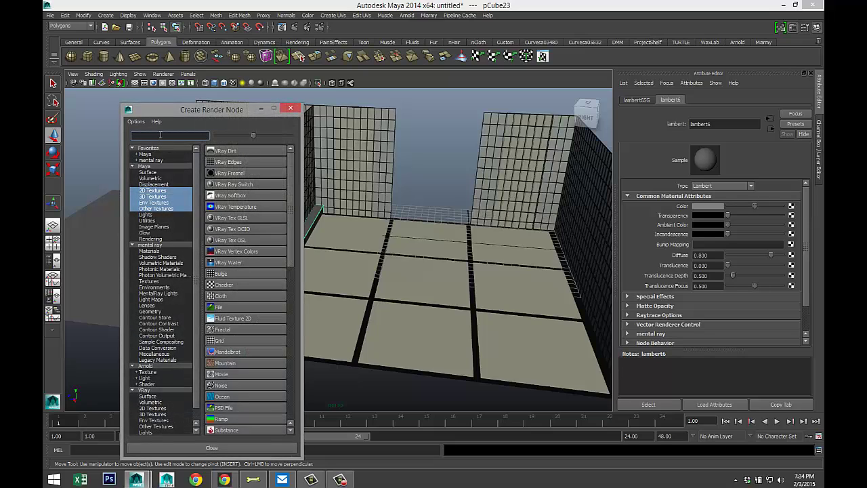
text(file)
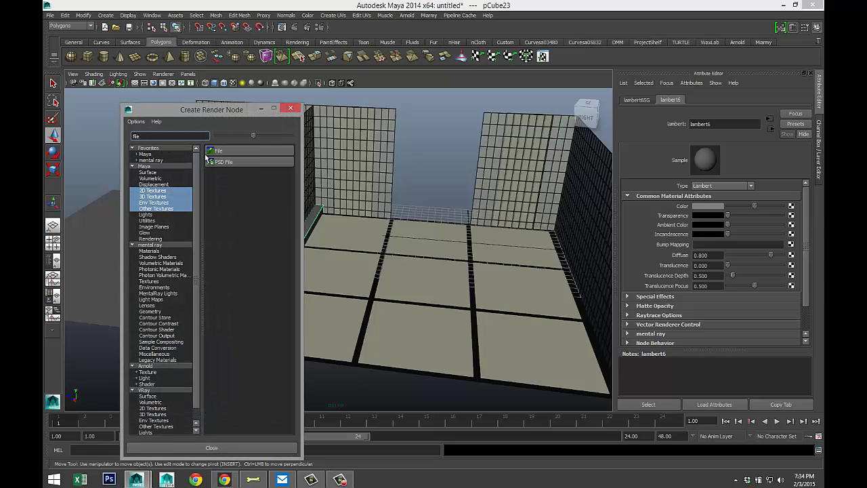
click(243, 151)
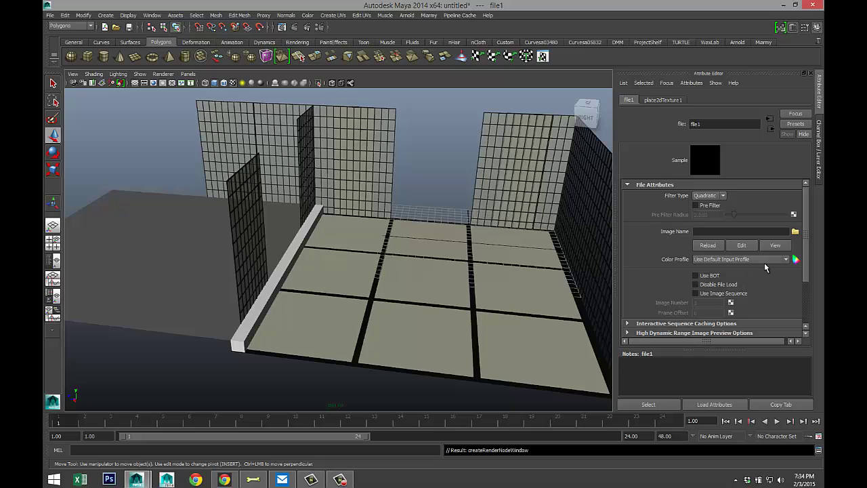
Step: Load Cherry Wood.jpg from the Desktop as the File node's image
click(795, 233)
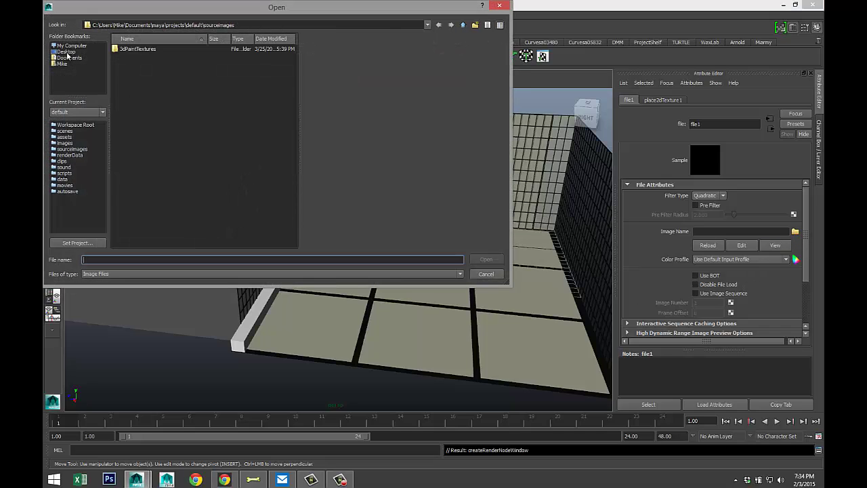
click(67, 52)
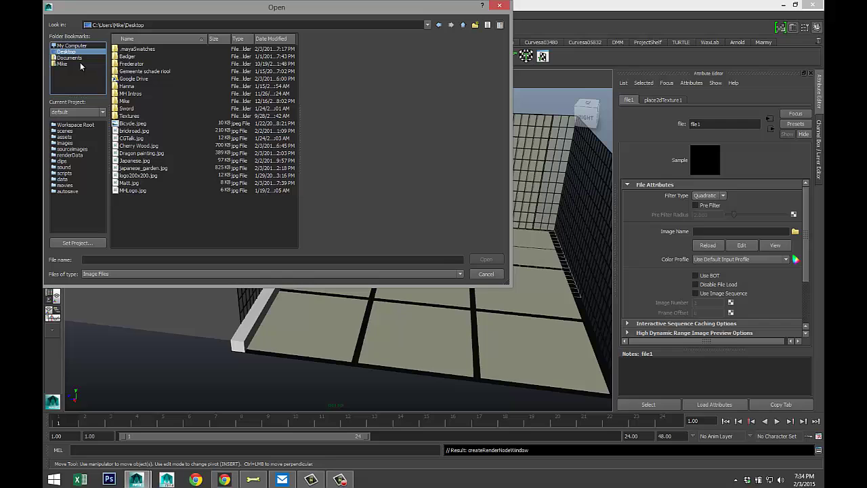
click(137, 146)
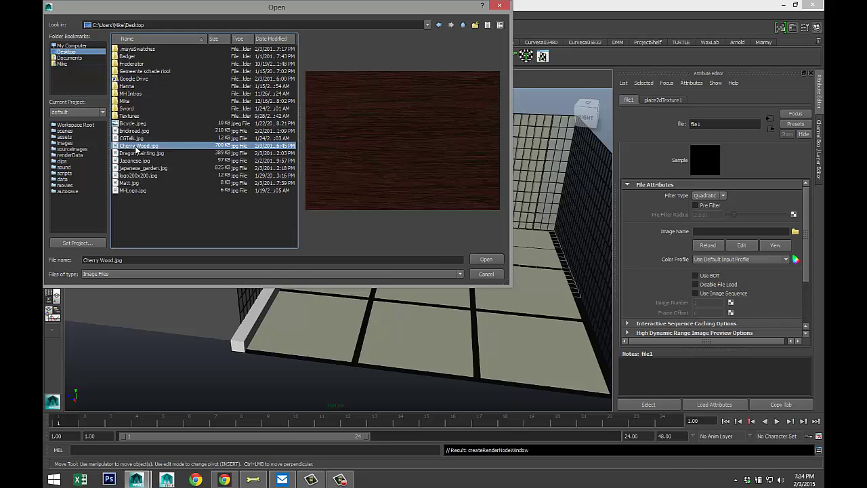
click(485, 261)
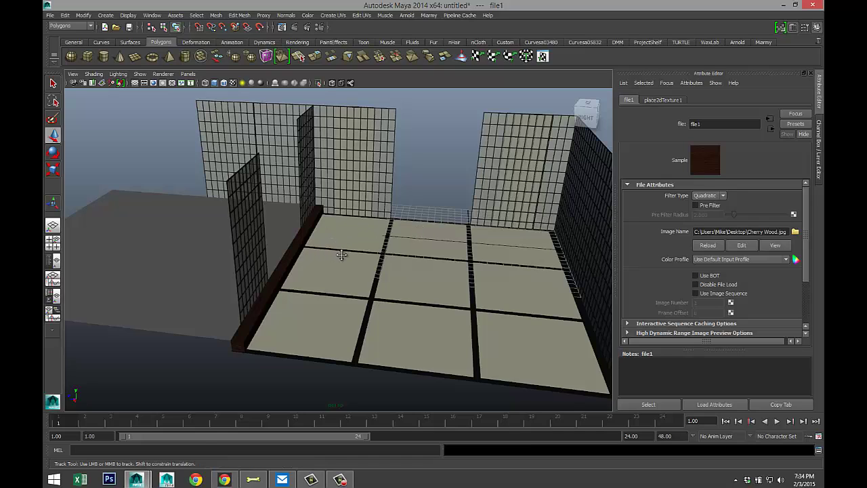
Step: Draw a long, thin polygon cube outside the doorway side of the room, centred at about X -12.8, Z 0.6
alt+drag(342, 252, 344, 283)
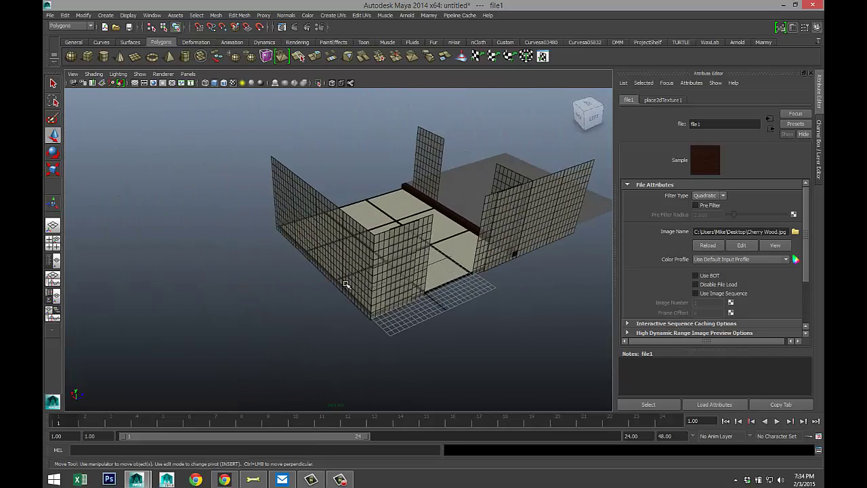
click(88, 57)
mouse_move(378, 347)
mouse_down()
mouse_move(546, 308)
mouse_move(523, 290)
mouse_move(524, 275)
mouse_move(524, 330)
mouse_up()
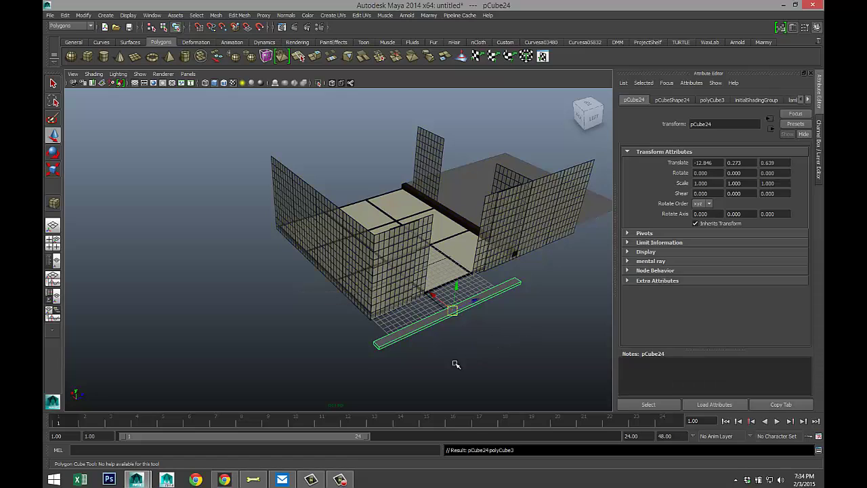
Step: In the top view, move the new beam against the room's doorway edge at about X -7.63, Z 3.94, and return to the perspective view
click(52, 242)
key(space)
alt+right_drag(246, 326, 198, 273)
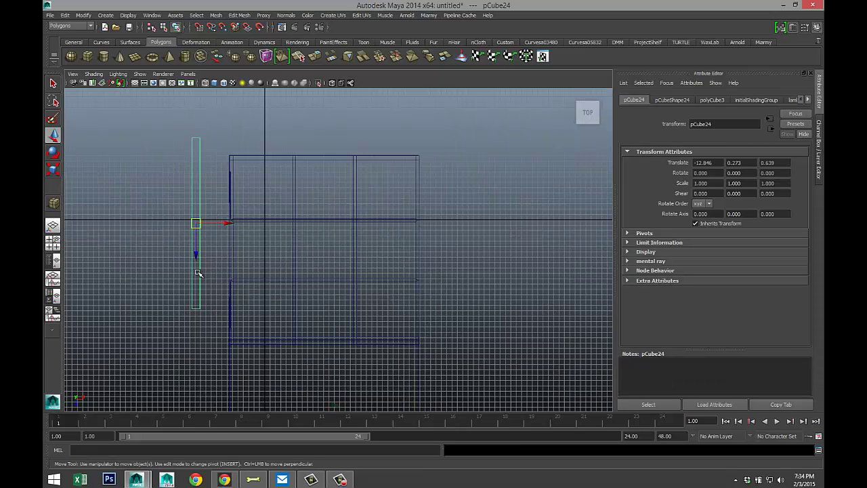
drag(195, 257, 199, 271)
drag(226, 242, 256, 242)
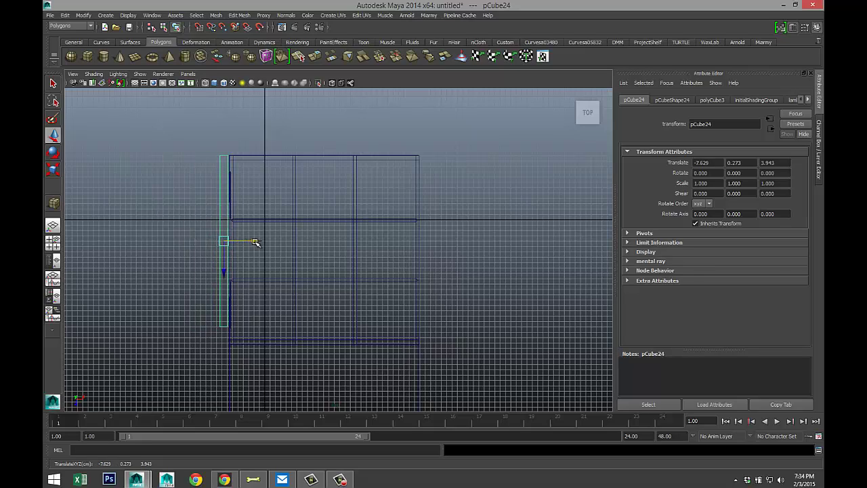
click(53, 241)
key(space)
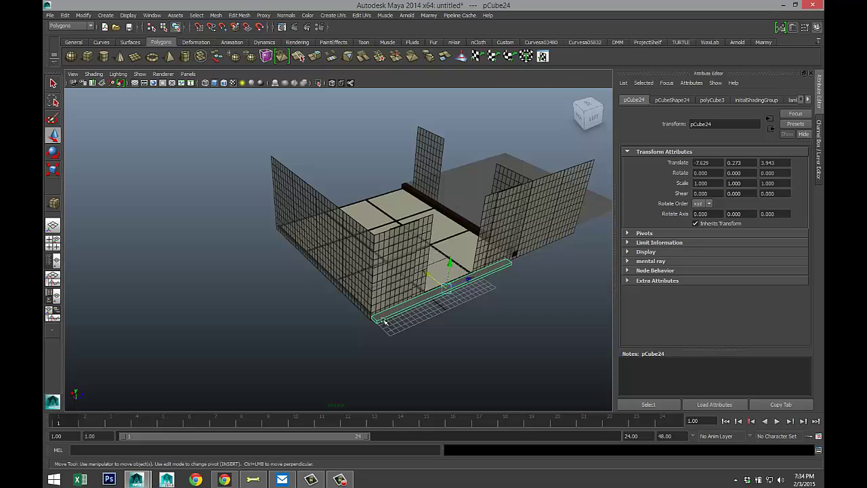
Step: Flatten the new beam to a Y scale of about 0.334 and lower it to about Y -0.453, level with the wall's base
key(f)
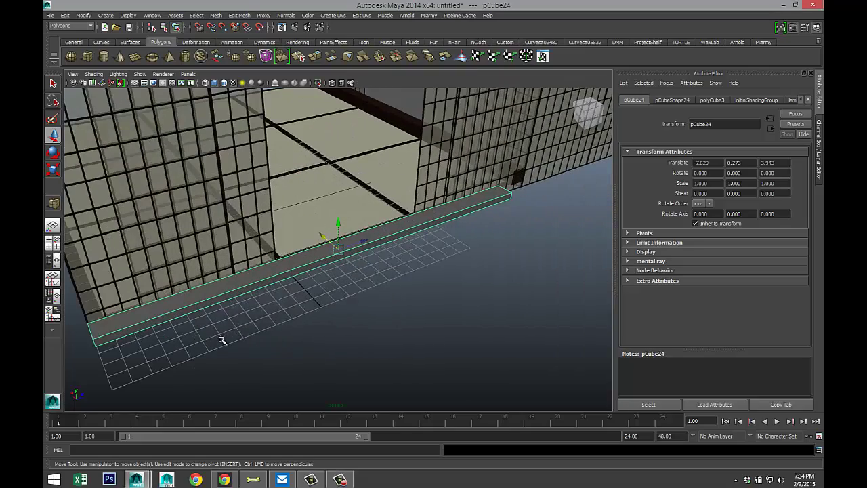
alt+drag(220, 340, 351, 330)
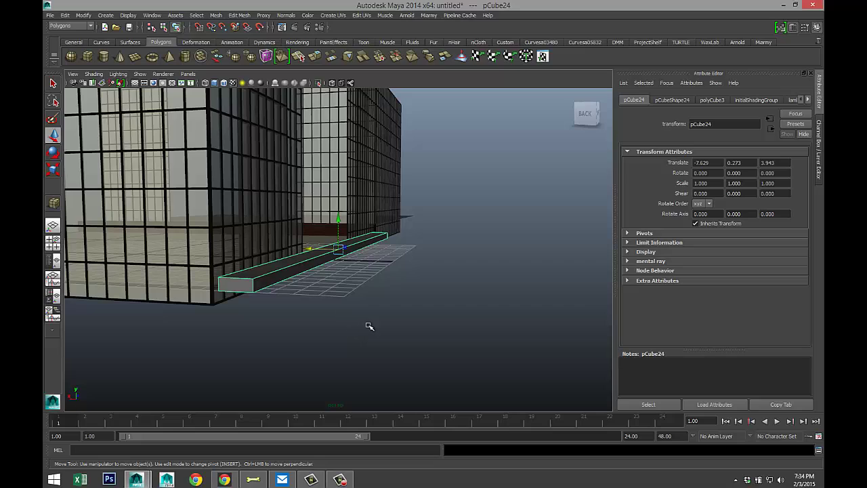
key(r)
mouse_move(338, 216)
mouse_down()
mouse_move(339, 241)
mouse_move(339, 229)
mouse_up()
key(w)
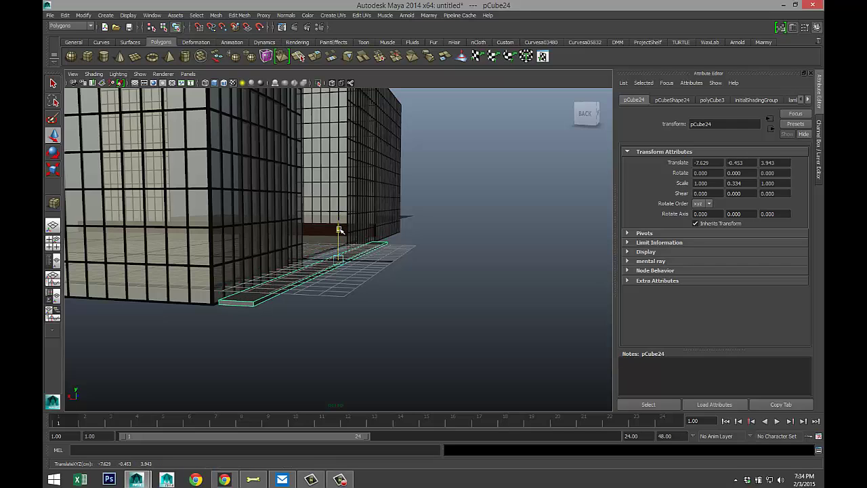
Step: Duplicate the flattened beam beside itself at about X -9.236, and repeat the duplication four more times to form a six-plank deck
alt+drag(471, 317, 483, 339)
key(ctrl+d)
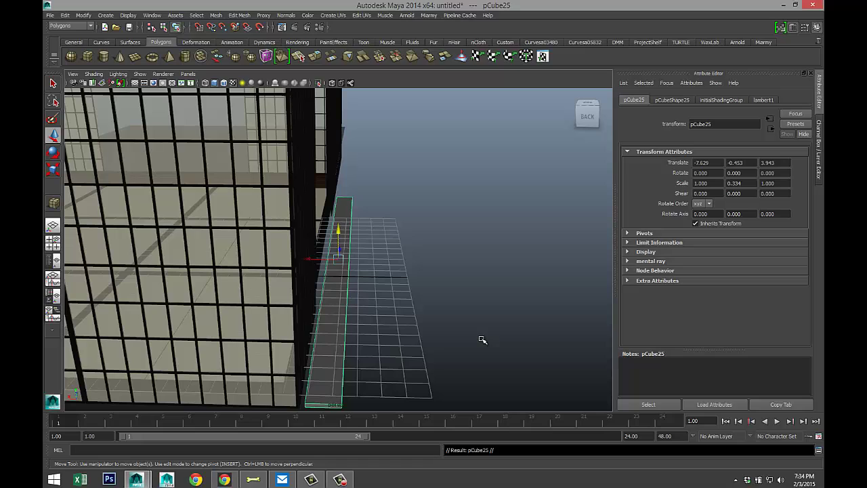
drag(311, 259, 334, 264)
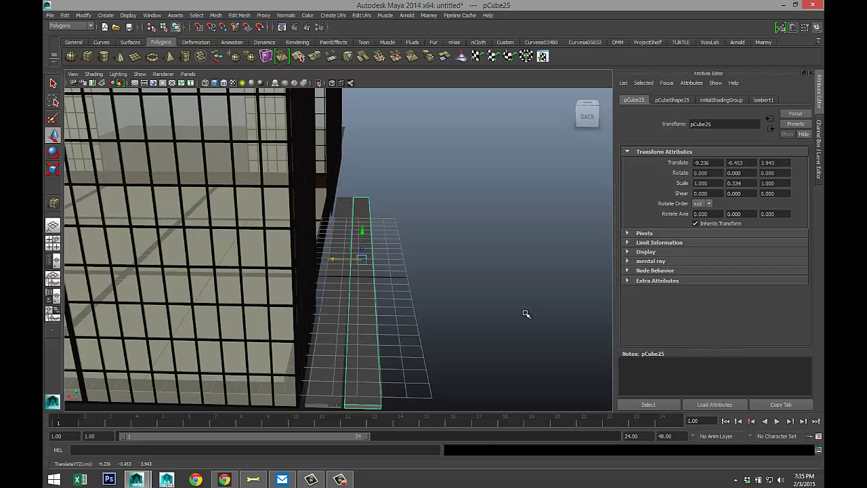
key(shift+d)
key(shift+d)
key(shift+d)
key(shift+d)
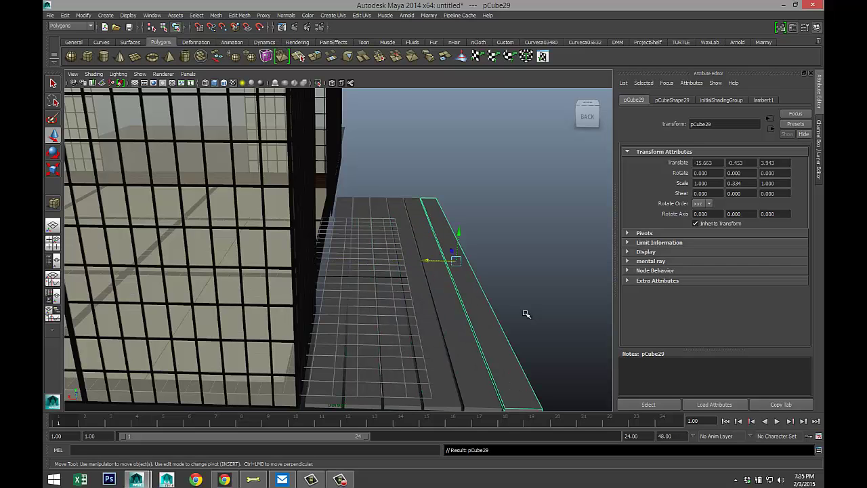
Step: Restore the bookmarked camera view inside the room, clear the selection and examine the planks through the doorway
alt+drag(503, 289, 524, 286)
click(73, 74)
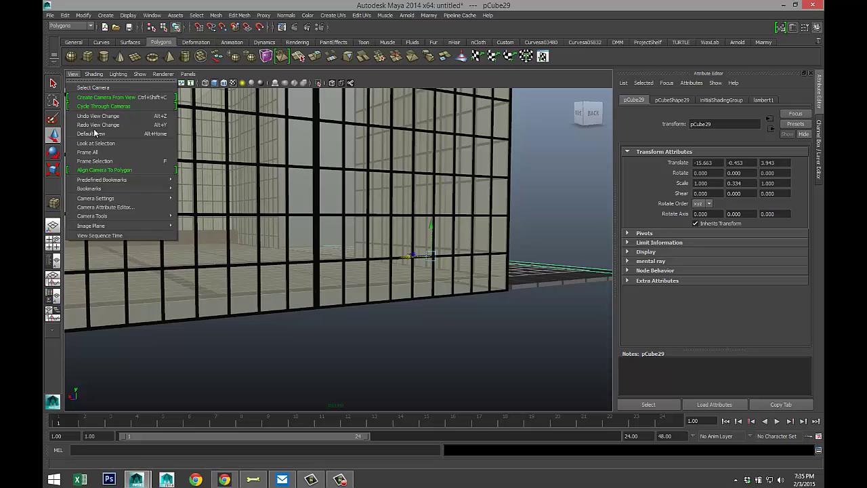
mouse_move(133, 189)
click(203, 192)
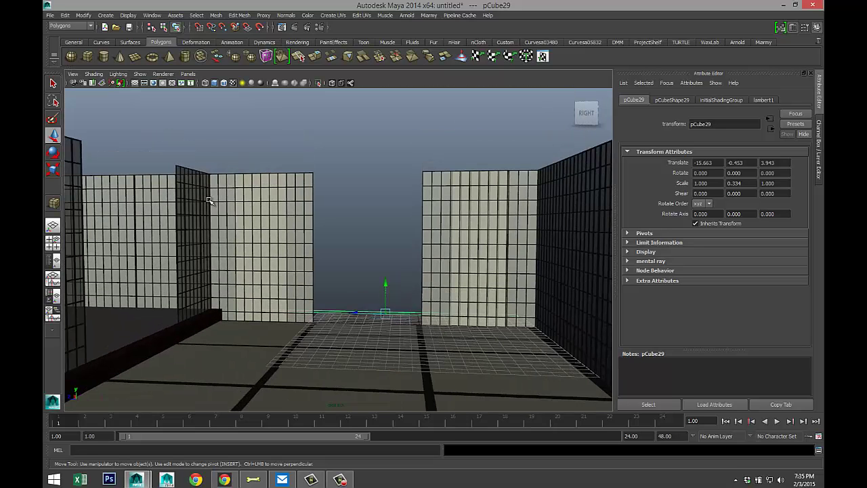
click(374, 231)
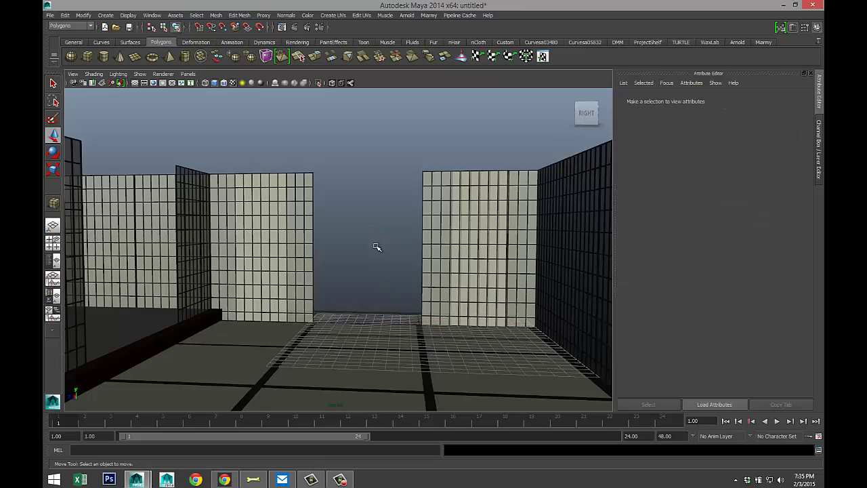
Step: Select all six planks, raise them to about Y -0.29 and shift them toward the room, placing the outermost at about X -15.298
alt+drag(364, 252, 250, 263)
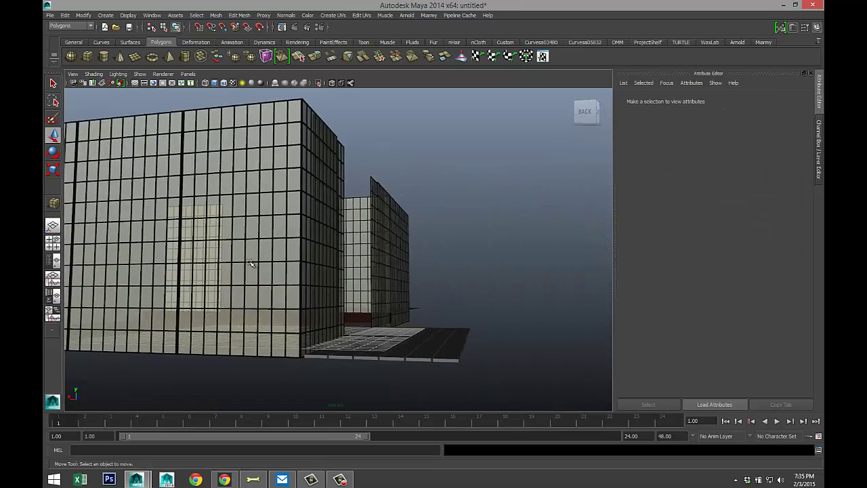
click(318, 358)
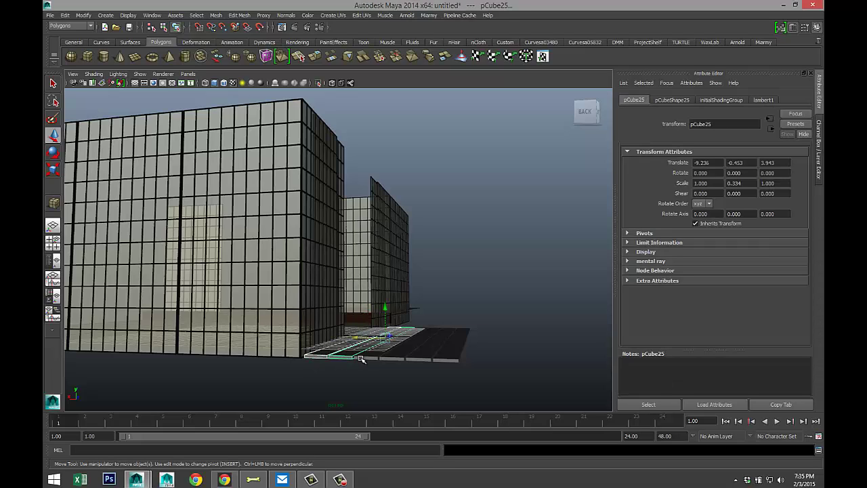
key(shift+d)
key(shift+d)
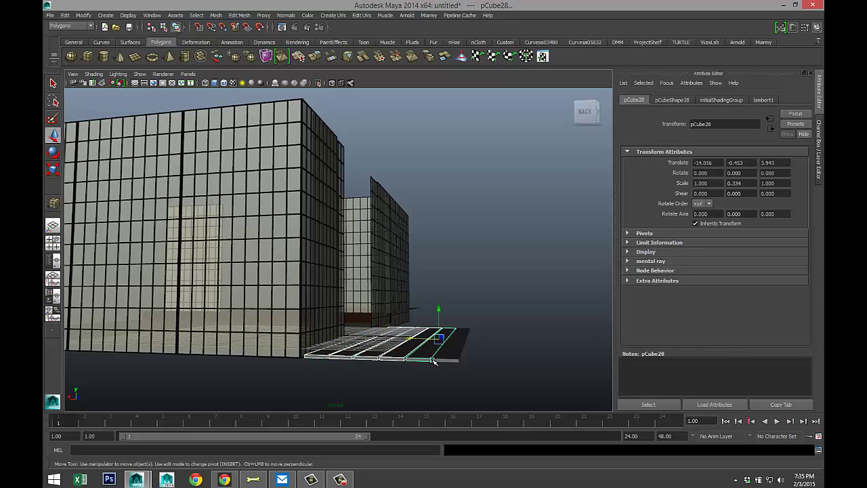
key(shift+d)
drag(454, 313, 460, 308)
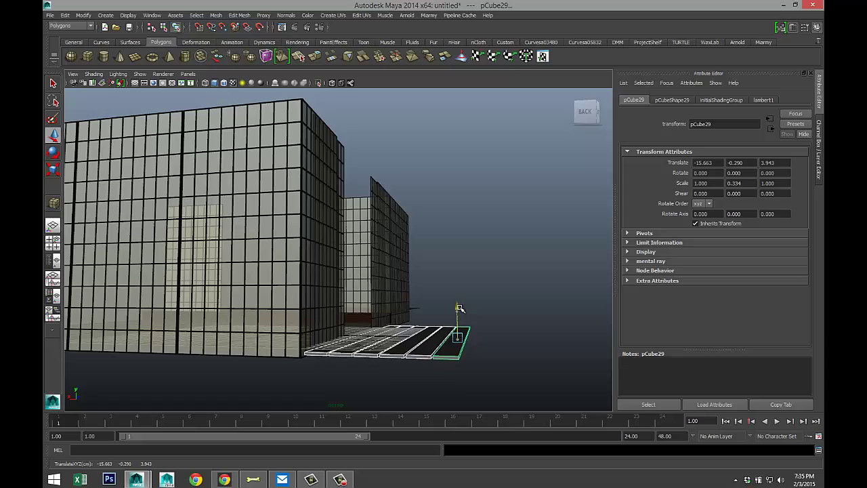
alt+drag(390, 331, 349, 379)
alt+drag(357, 384, 348, 367)
Step: Combine the six selected deck planks into a single mesh
scroll(354, 339, down, 5)
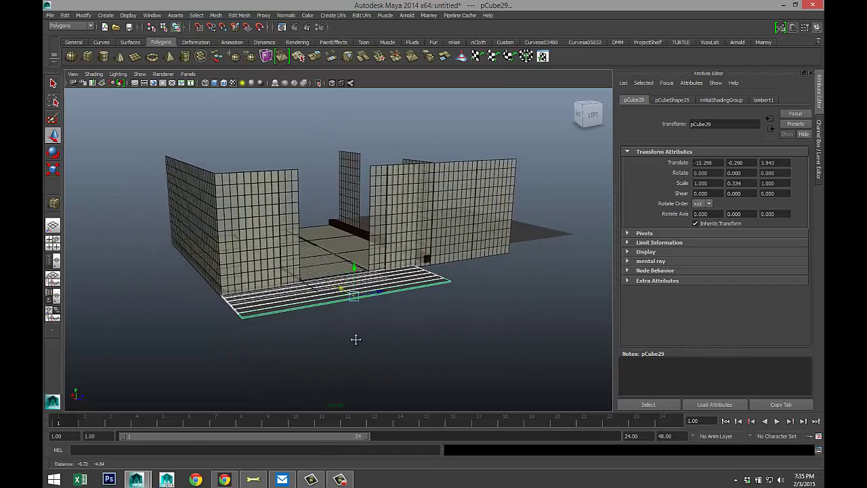
scroll(359, 338, up, 3)
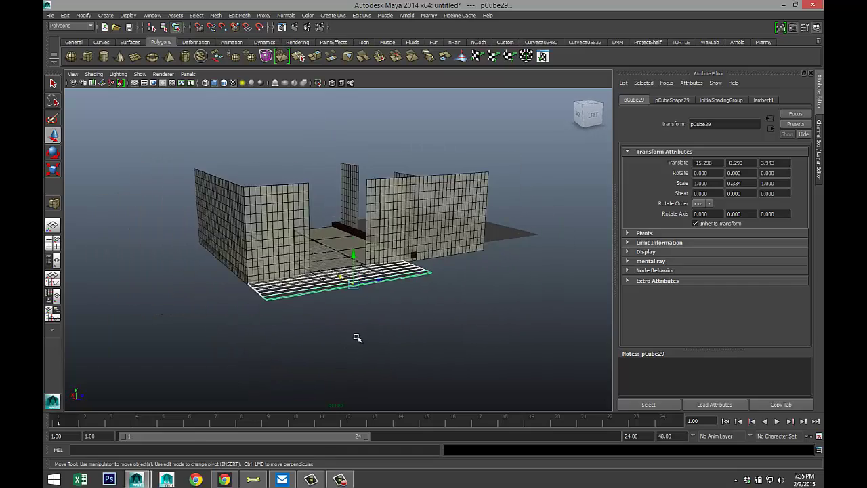
scroll(376, 346, up, 2)
alt+drag(383, 348, 357, 371)
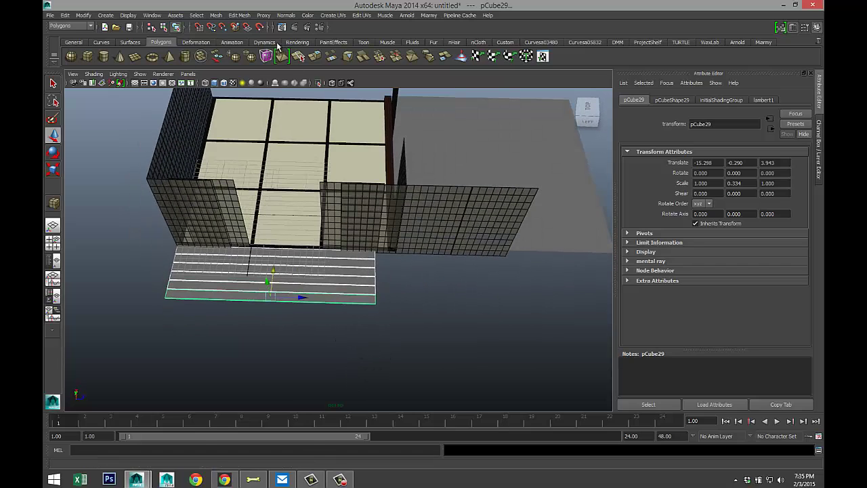
click(216, 15)
click(229, 30)
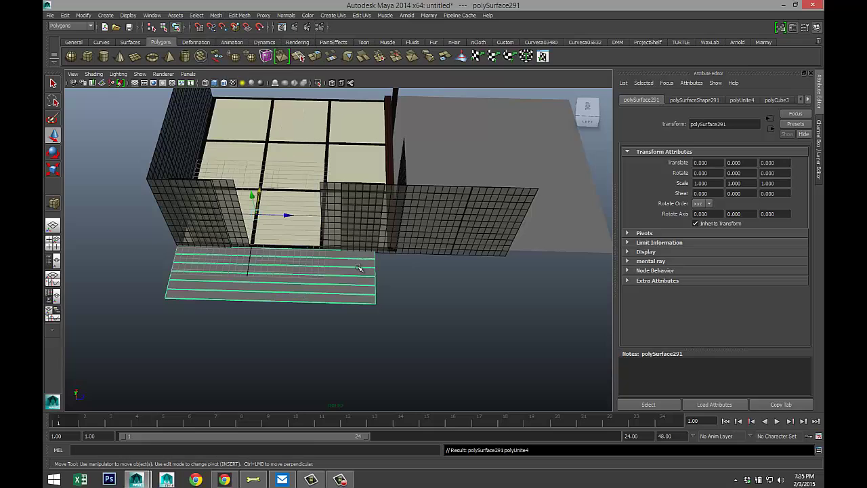
Step: Extend the deck's end vertices along Z to about 40.785, level with the far end of the outer wall panels
right_drag(365, 285, 347, 272)
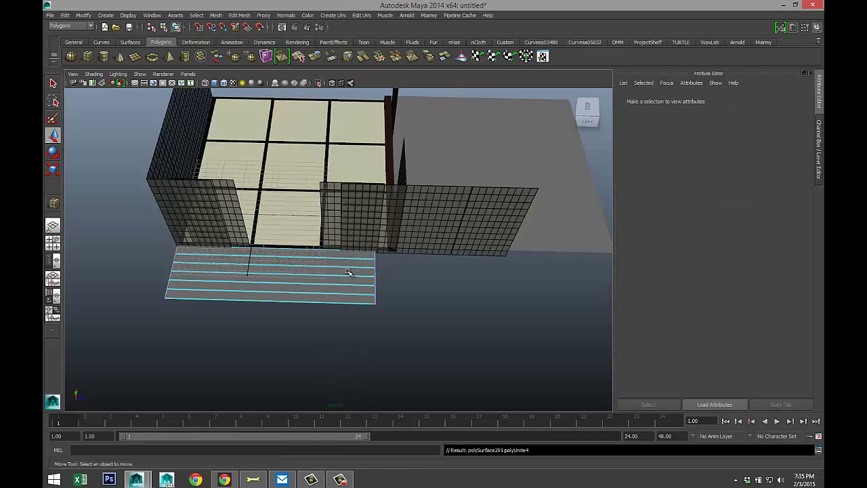
drag(359, 236, 406, 336)
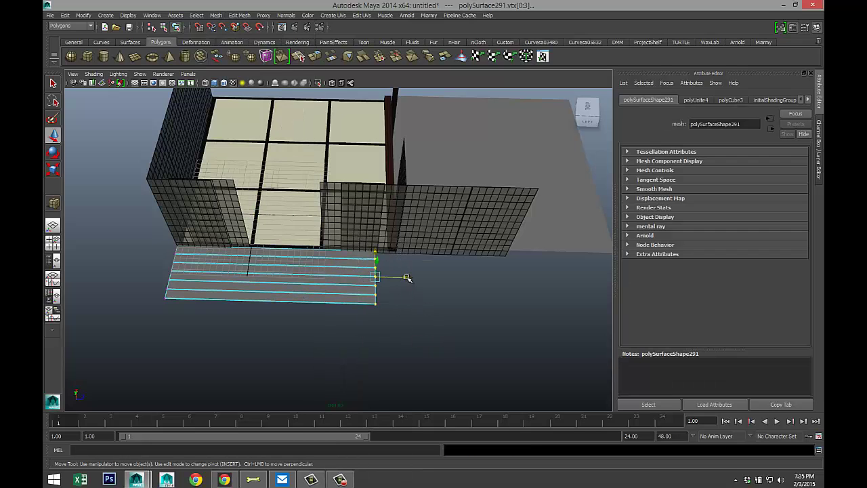
drag(406, 276, 542, 295)
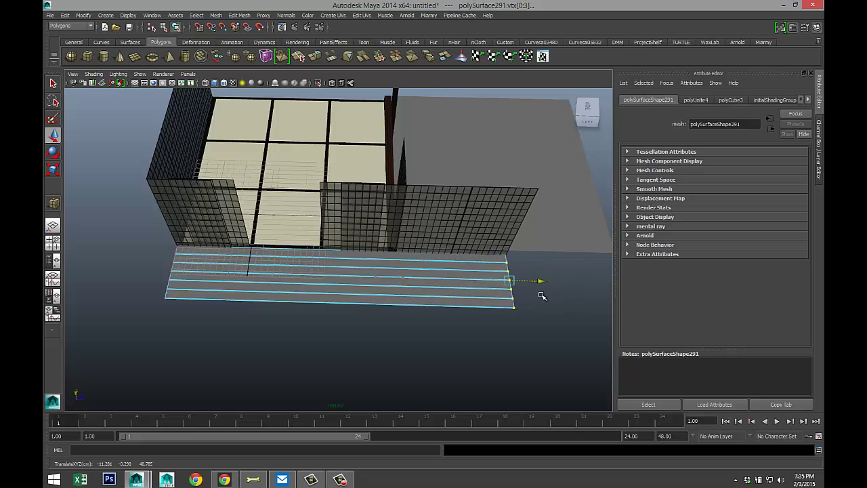
Step: Create a thin polygon cube about 50.6 deep for a rail along the deck's outer edge and raise it to about Y 2.85
alt+drag(211, 360, 290, 333)
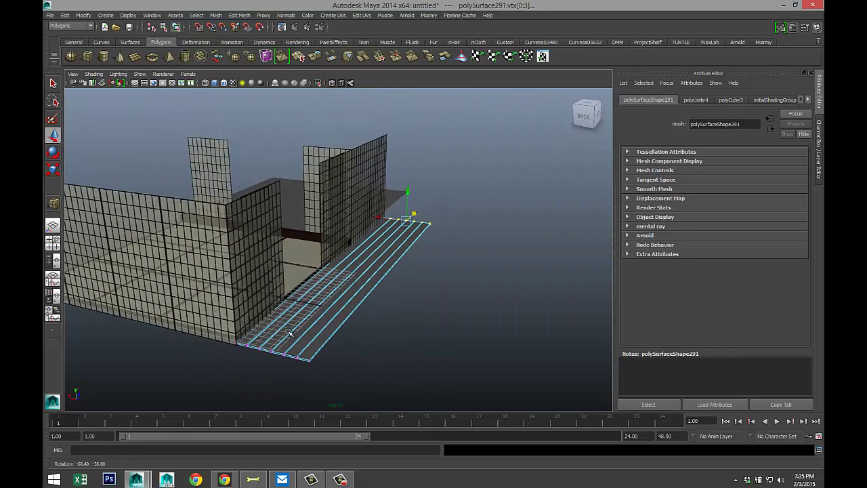
scroll(416, 349, down, 3)
alt+middle_drag(418, 347, 343, 339)
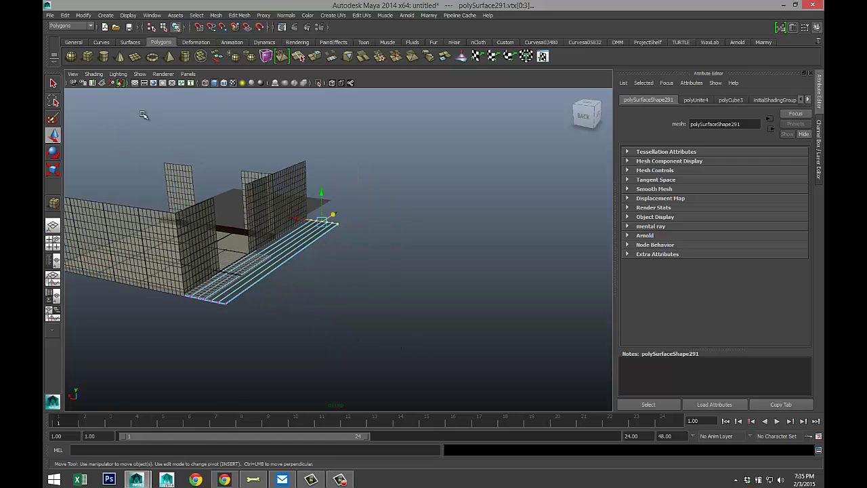
click(88, 56)
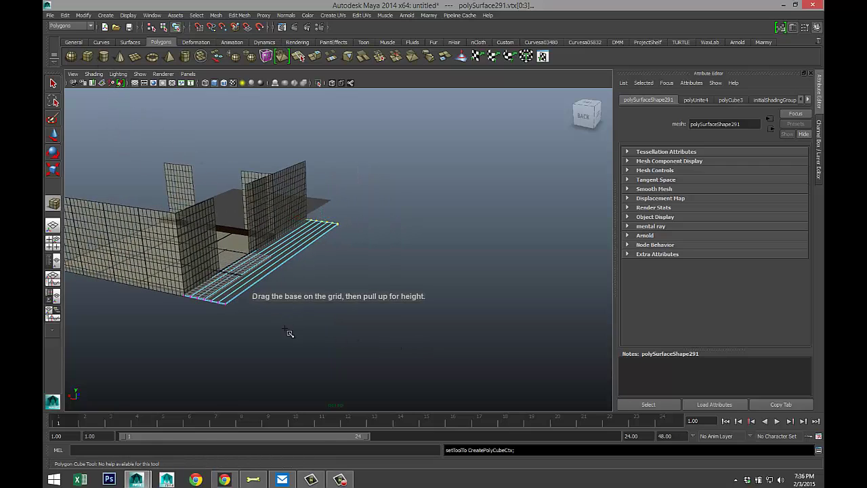
drag(287, 331, 387, 275)
drag(311, 269, 277, 224)
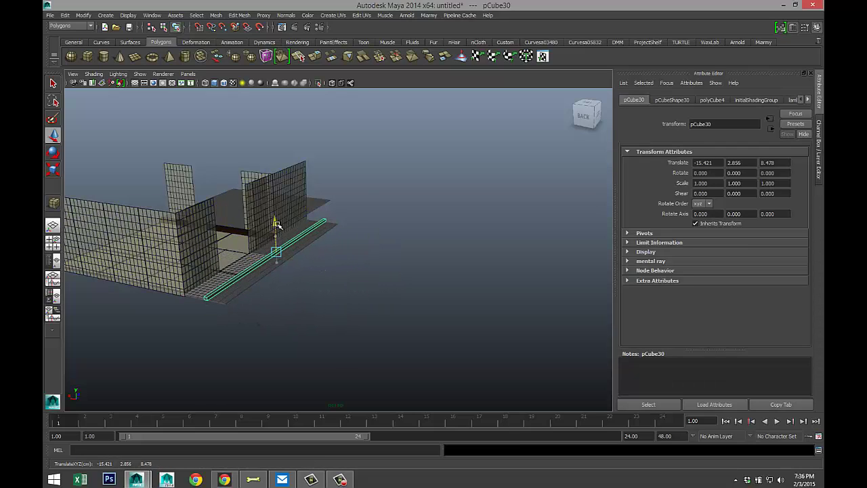
Step: Set the rail cube's width and height to 0.5
click(673, 101)
click(706, 102)
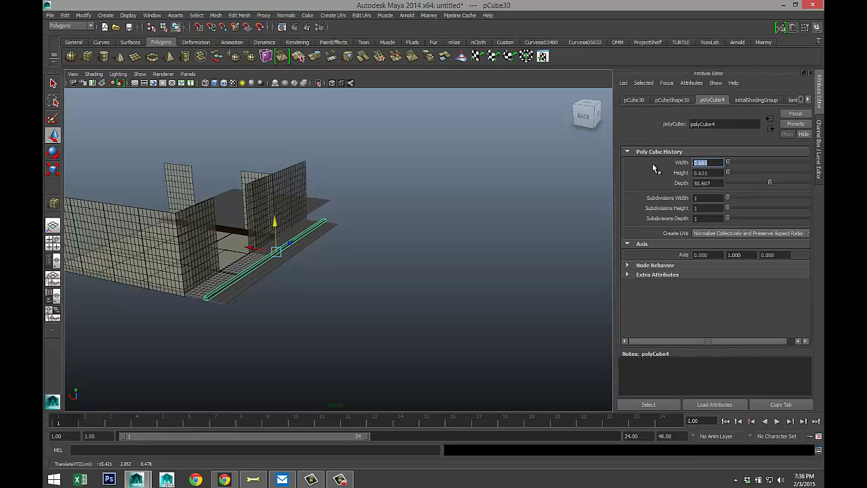
text(0.5)
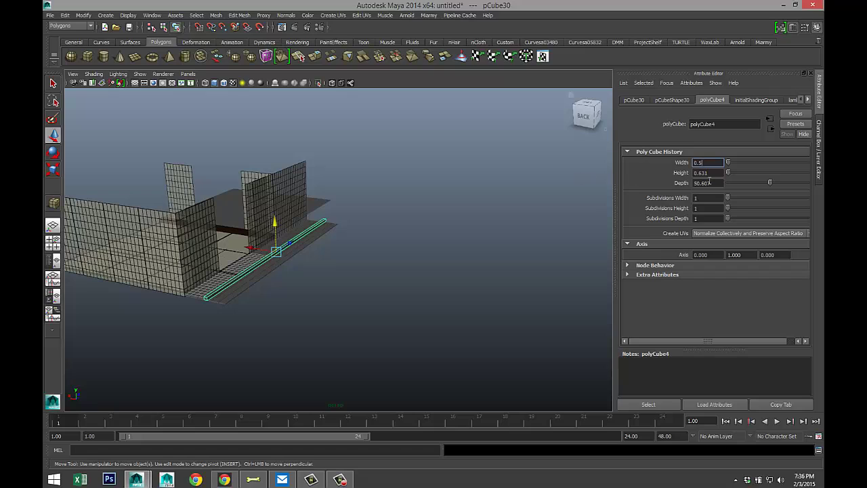
key(Tab)
text(0.5)
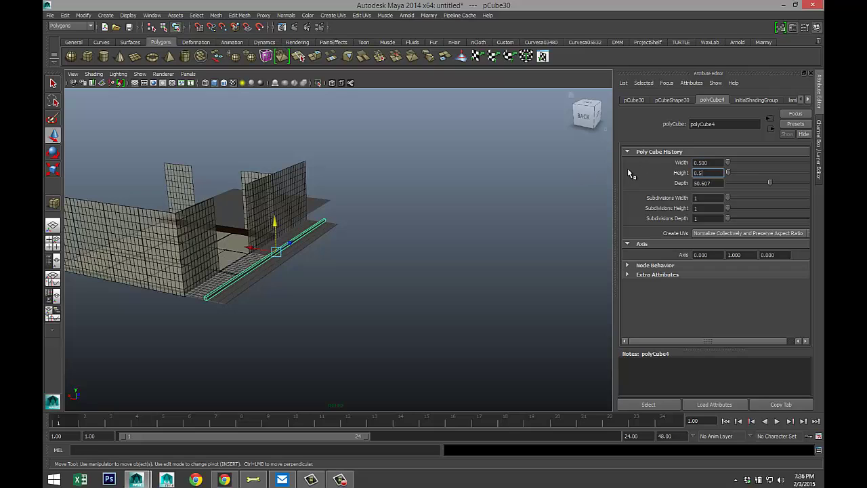
key(Return)
Step: Raise the rail to about Y 4.149, slide it in the top view to about Z 13.132, and return to the perspective view
scroll(296, 359, up, 3)
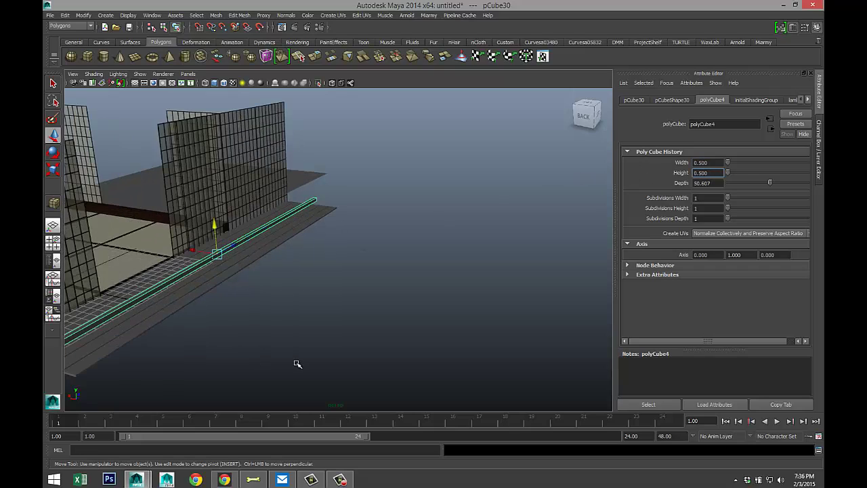
alt+drag(274, 350, 224, 295)
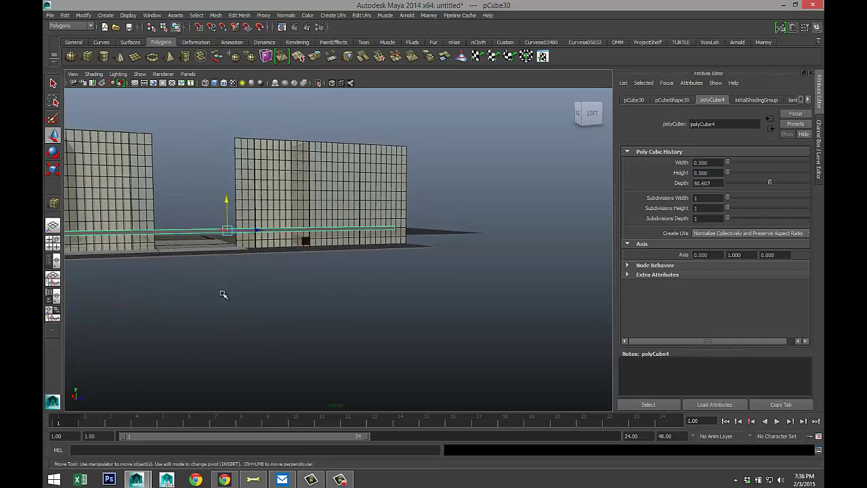
mouse_move(228, 202)
mouse_down()
mouse_move(225, 190)
mouse_move(226, 203)
mouse_up()
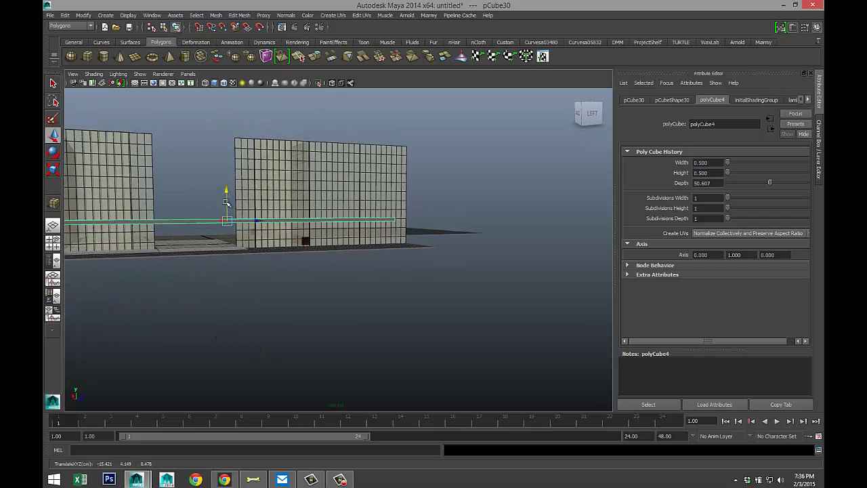
scroll(209, 272, down, 5)
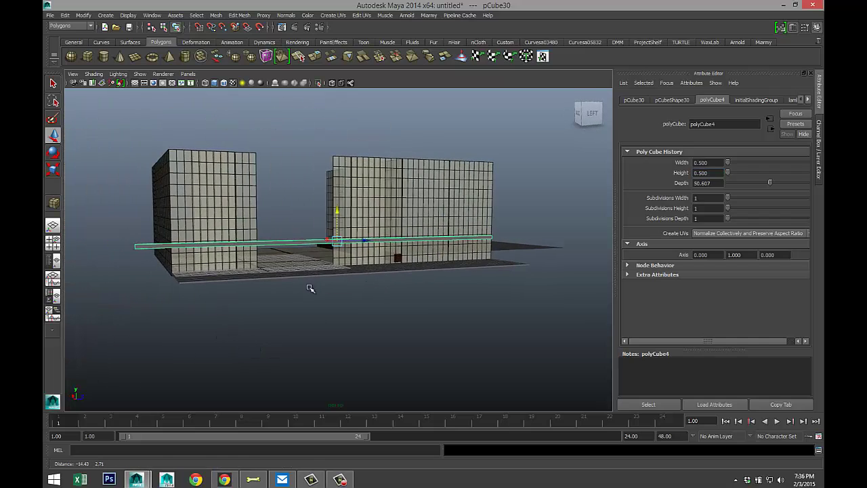
click(53, 241)
key(space)
scroll(269, 263, down, 2)
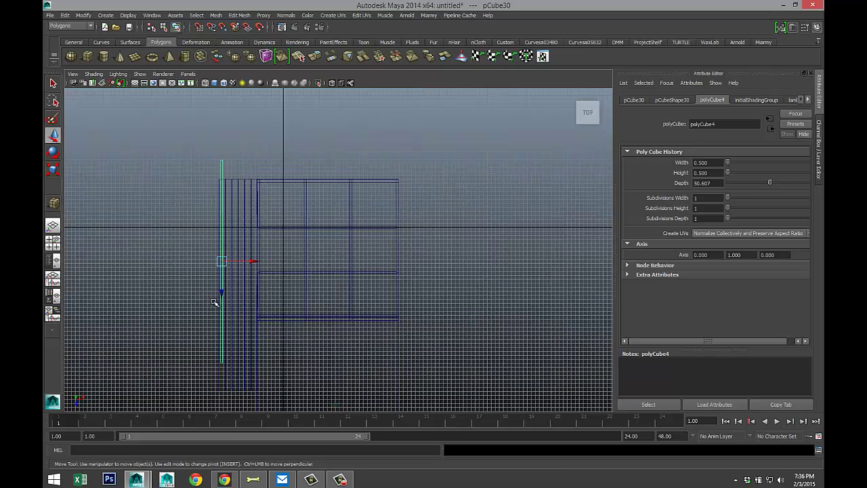
drag(222, 293, 222, 311)
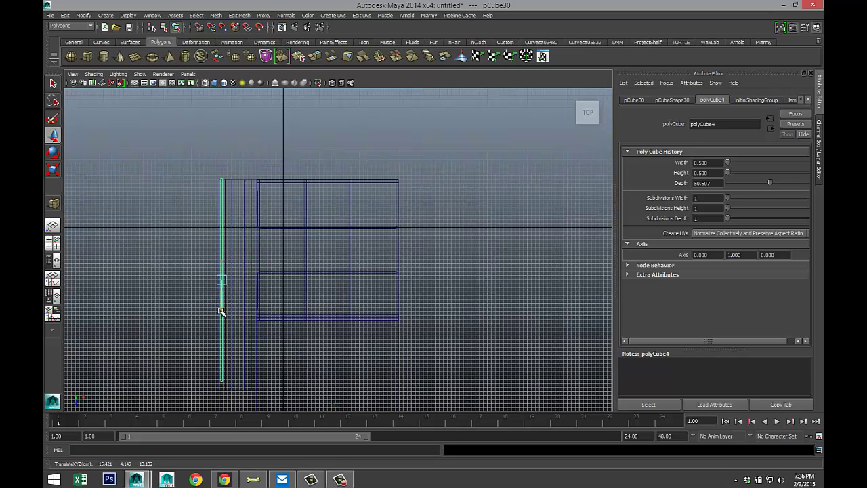
click(52, 243)
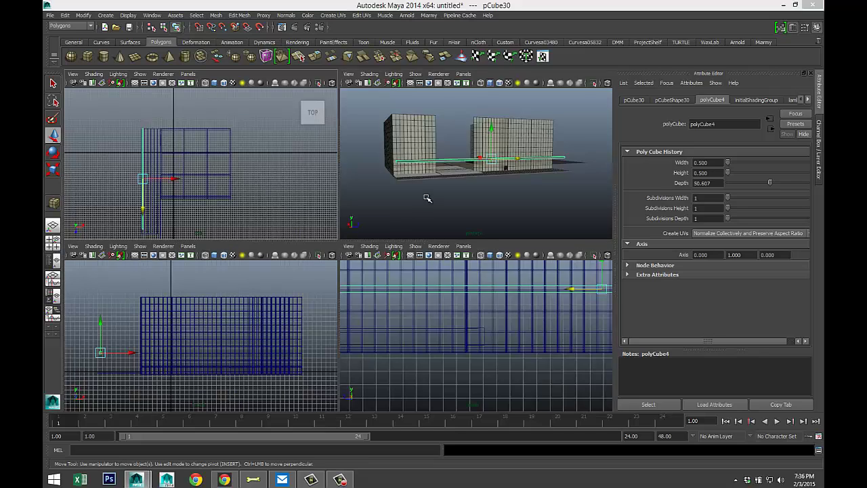
key(space)
Step: Duplicate the rail for a post and set the copy's X rotation to -90 degrees
alt+drag(346, 272, 364, 281)
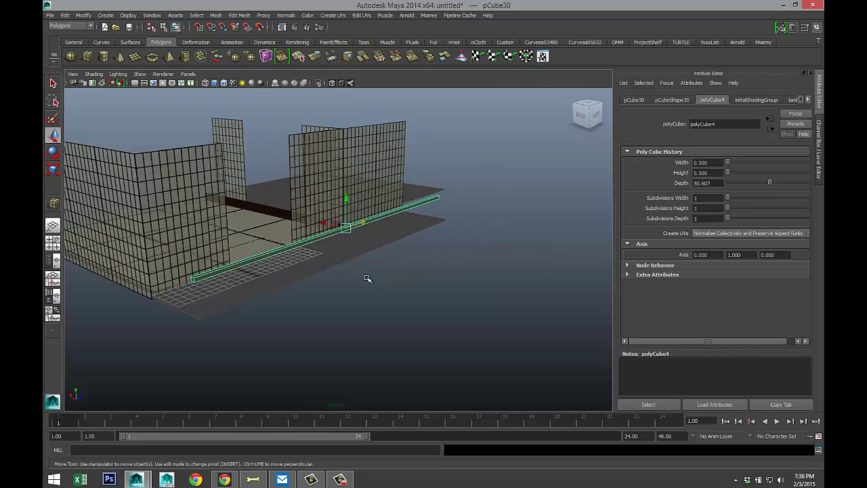
key(ctrl+d)
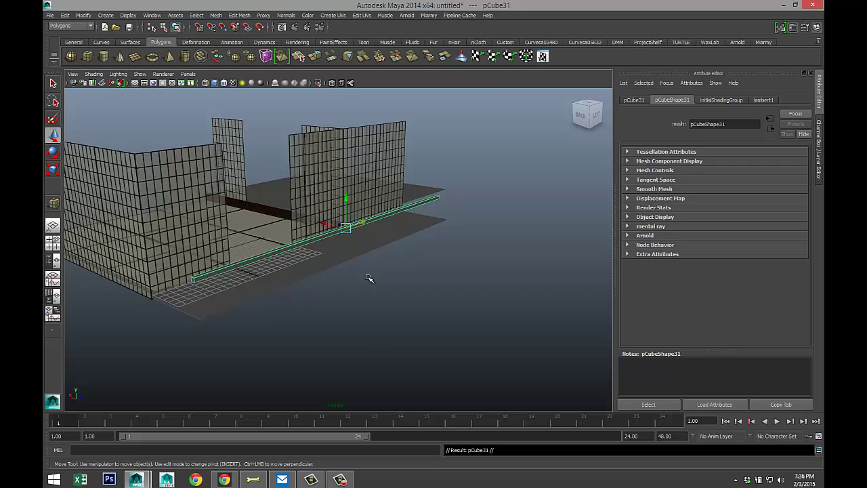
key(e)
drag(325, 211, 357, 263)
click(633, 100)
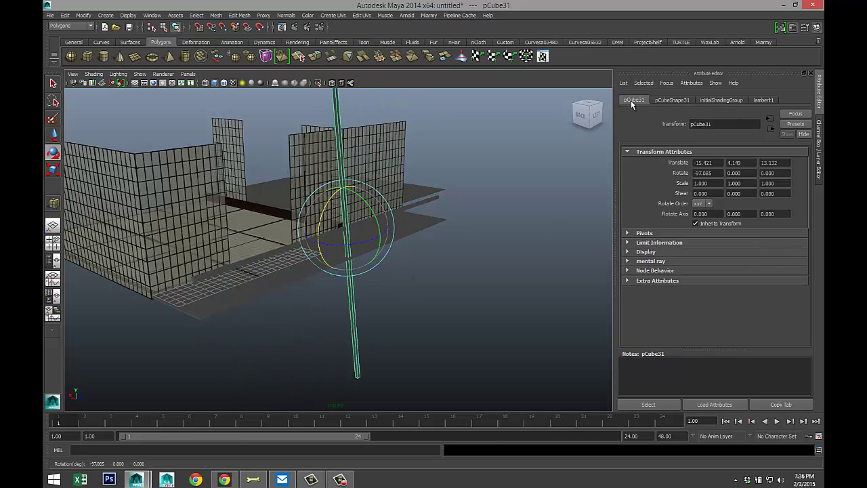
click(704, 173)
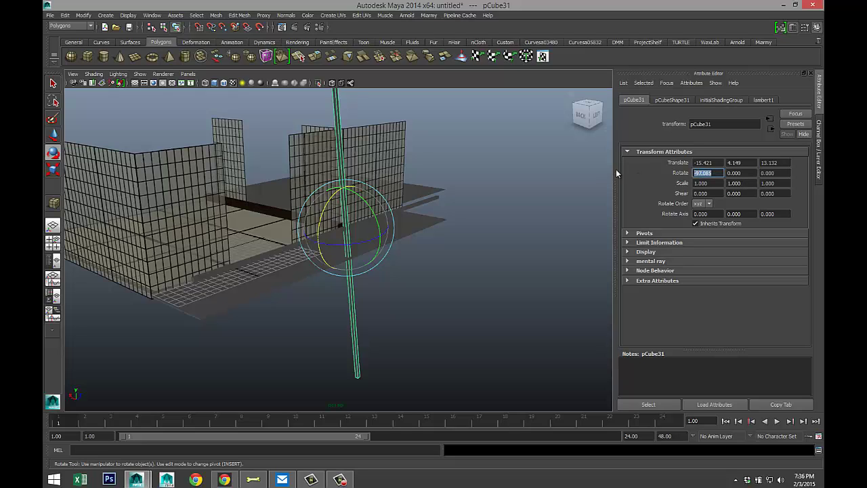
text(-90)
key(Return)
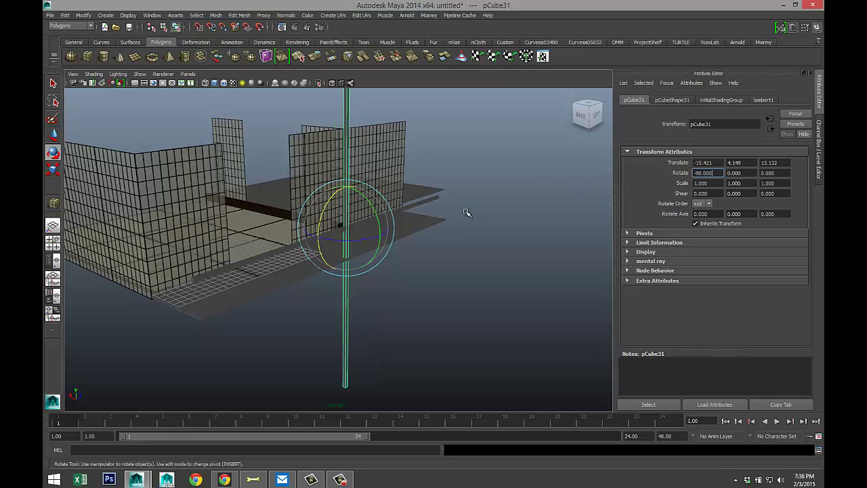
Step: Slide the upright copy along Z to about -10.602, near the end of the deck
click(442, 287)
click(346, 204)
key(w)
drag(363, 225, 238, 269)
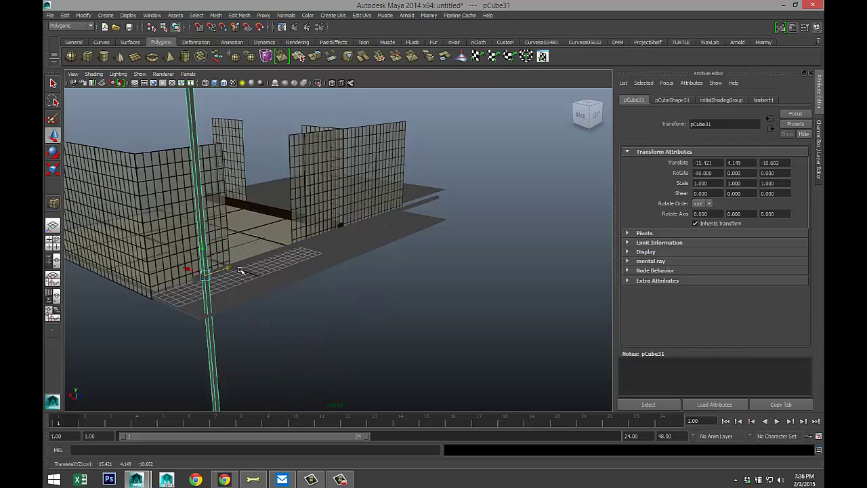
Step: Shorten the post to a length scale of about 0.086 and lower it to about Y 1.904 so it meets the deck
key(r)
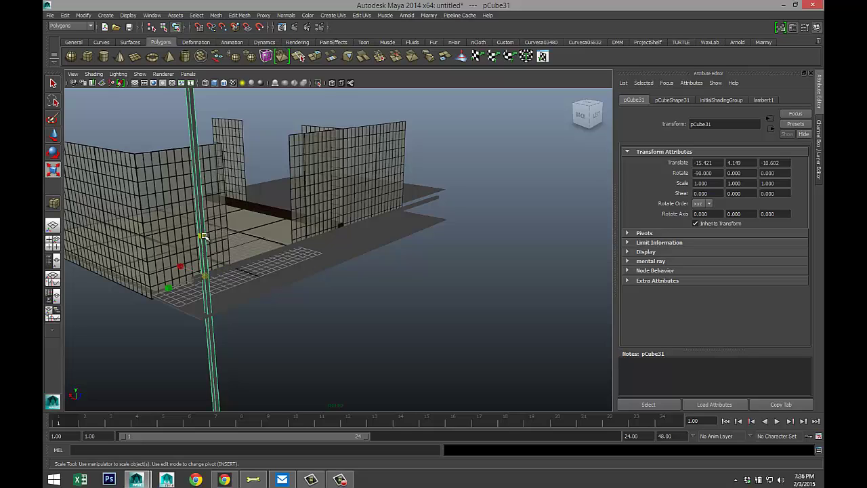
drag(203, 236, 208, 269)
key(w)
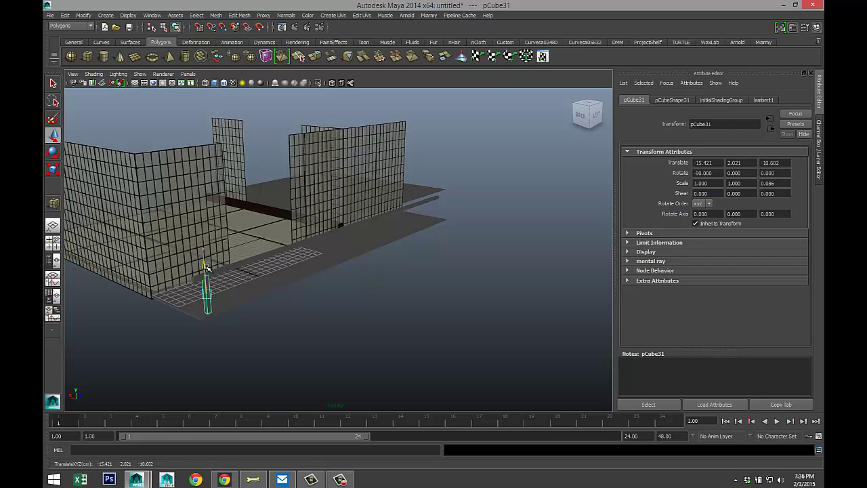
key(f)
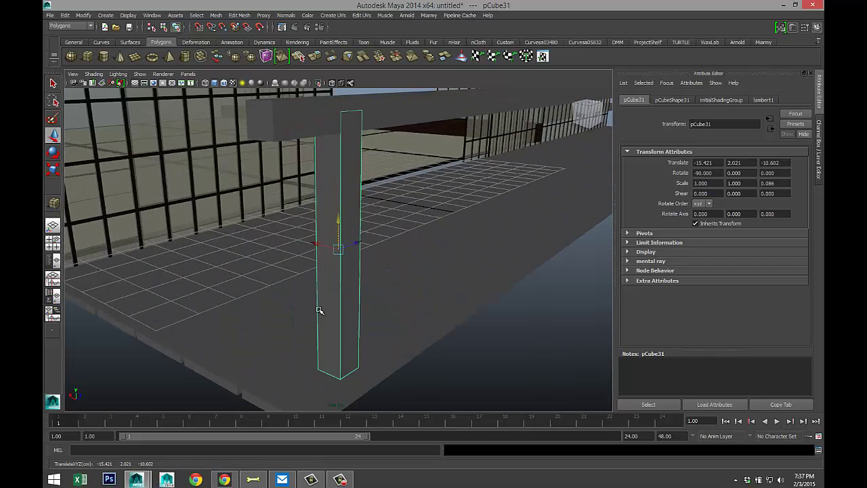
alt+drag(364, 325, 324, 218)
drag(305, 133, 309, 143)
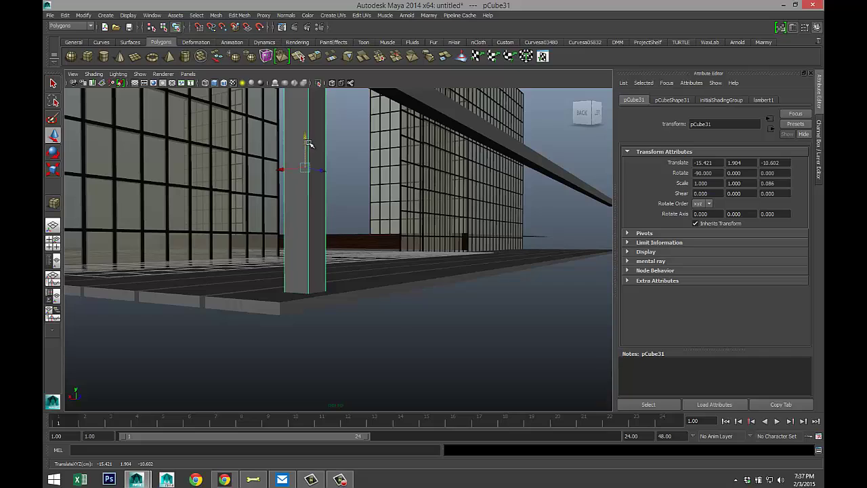
Step: Duplicate the railing post and slide the copy along Z to about -3.839
alt+drag(356, 203, 363, 333)
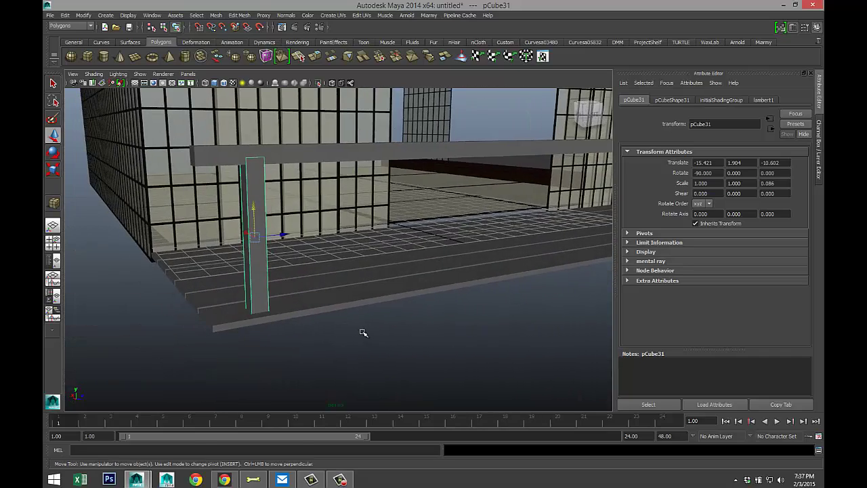
key(ctrl+d)
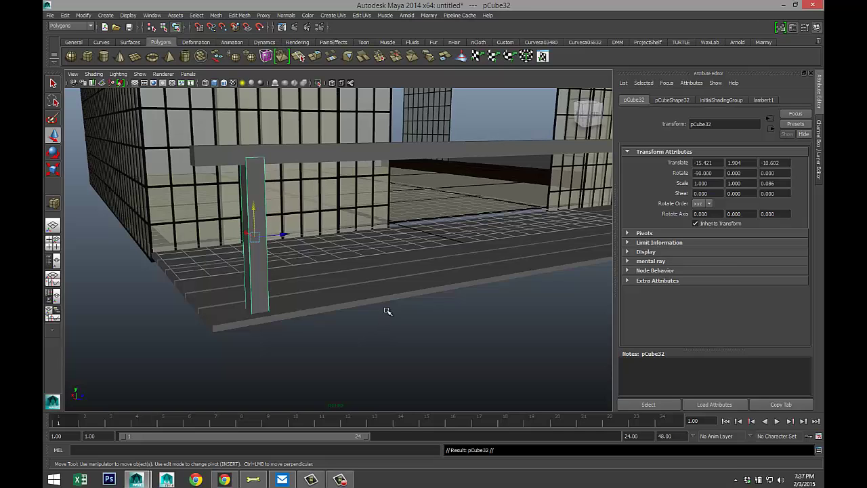
drag(283, 234, 487, 303)
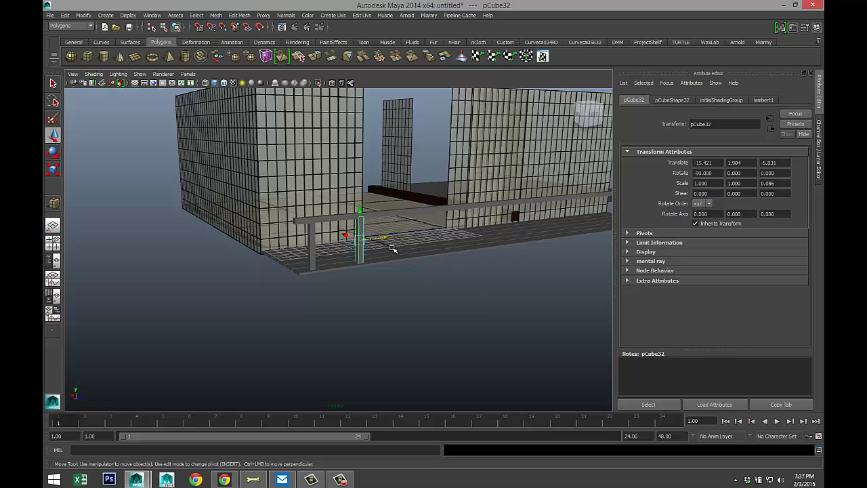
drag(384, 237, 412, 236)
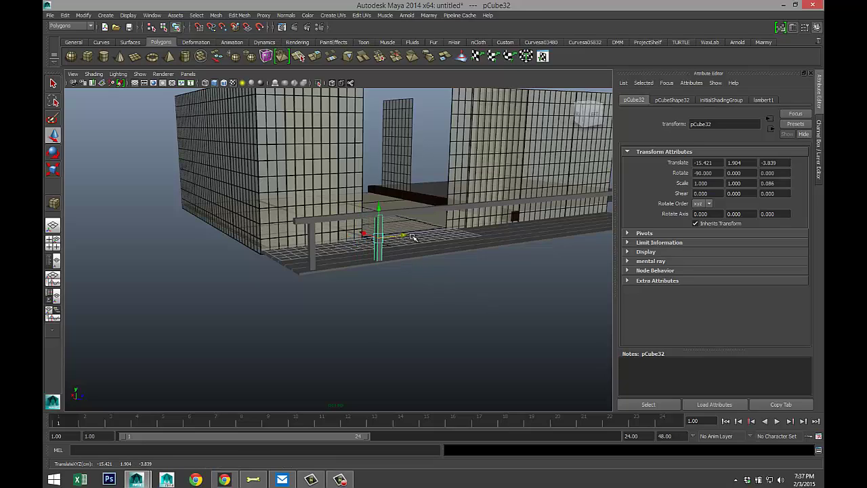
Step: Repeat the spaced post duplication six more times along the rail
key(shift+d)
key(shift+d)
key(shift+d)
key(shift+d)
key(shift+d)
key(shift+d)
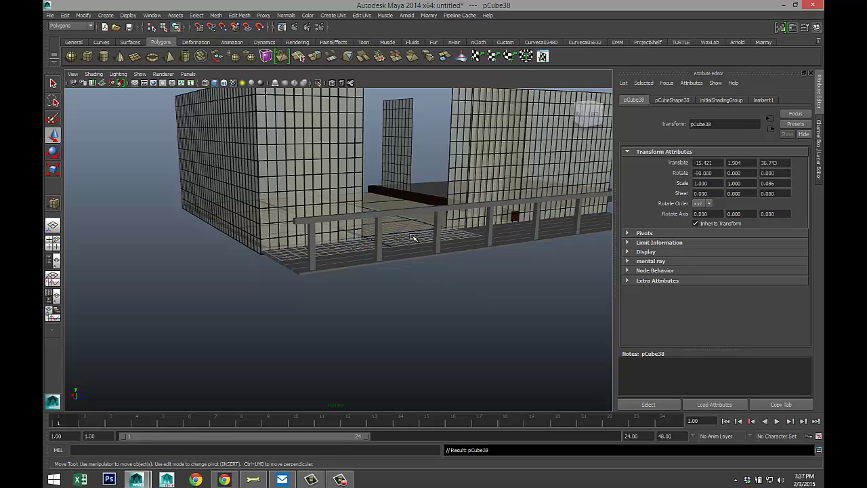
Step: Select all the deck planks, the rail and its posts in the top view, and return to the perspective view
alt+drag(431, 252, 399, 323)
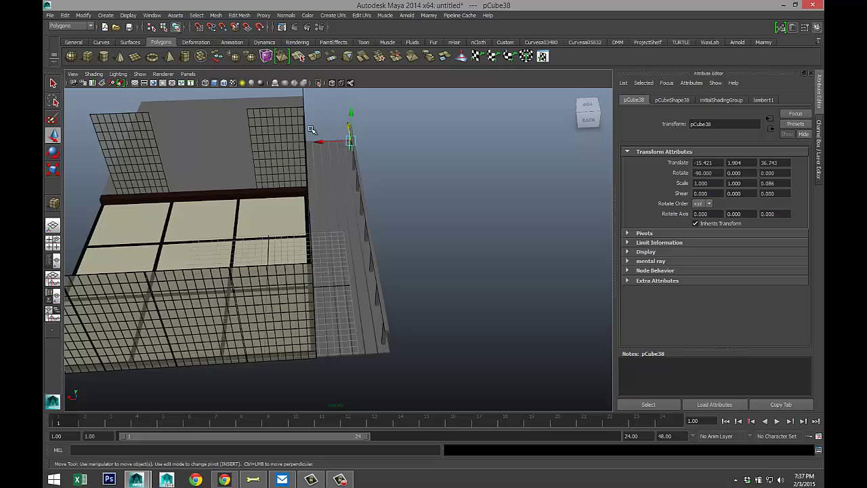
drag(313, 241, 324, 308)
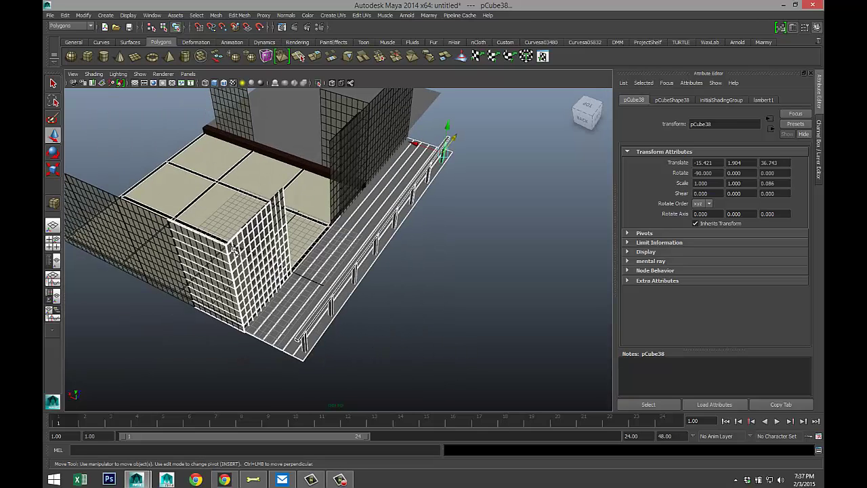
click(368, 354)
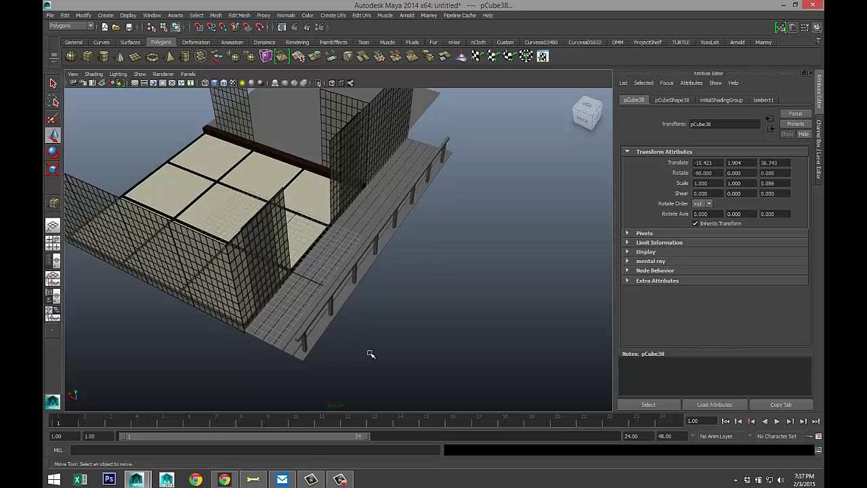
click(53, 244)
key(space)
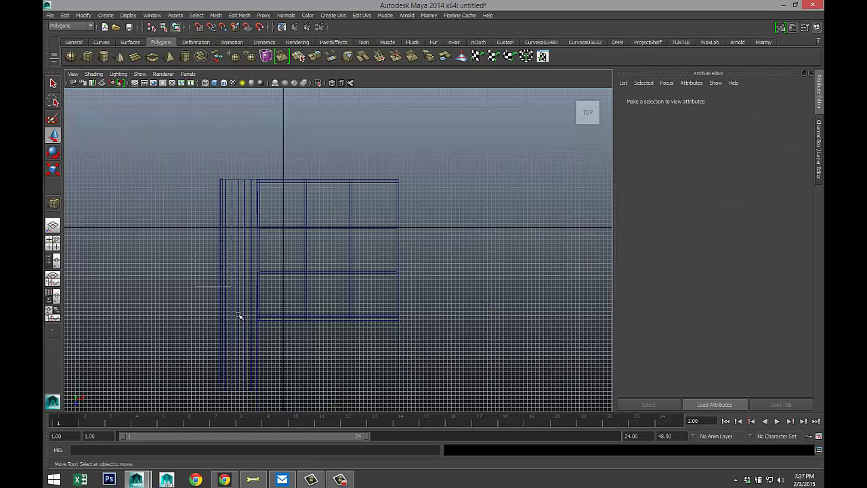
click(250, 413)
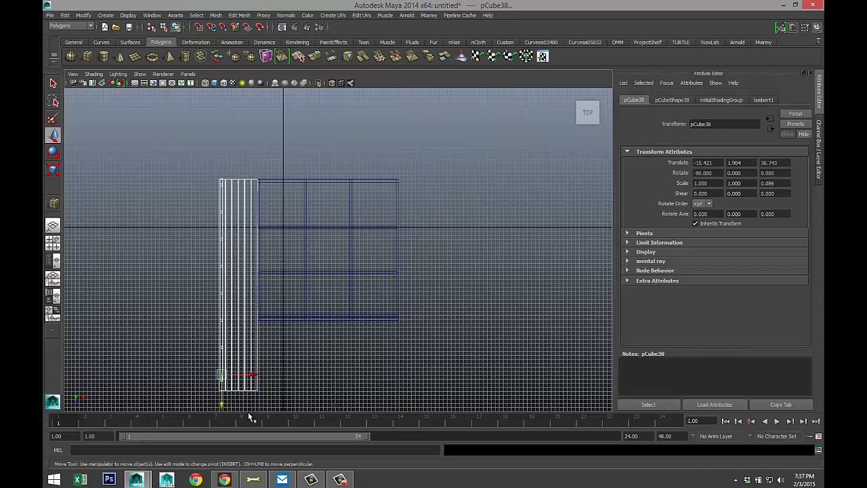
click(53, 242)
key(space)
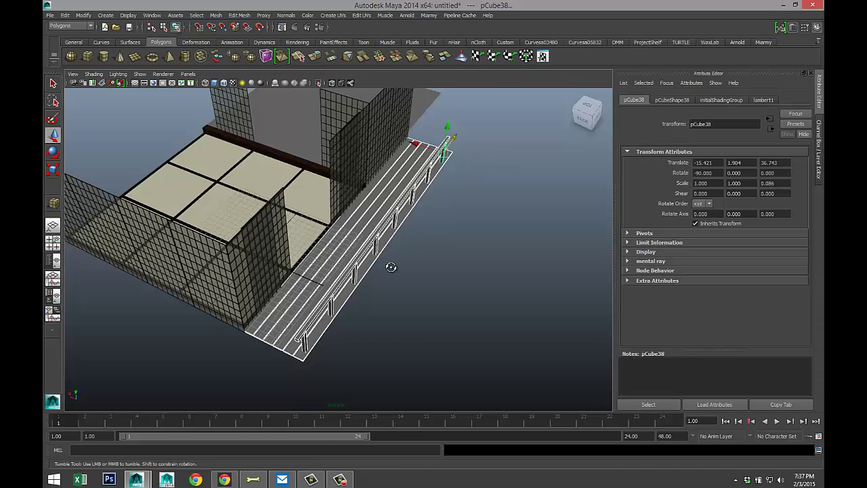
Step: Assign a new Lambert material to the selected deck and railing
alt+drag(393, 265, 370, 253)
right_click(370, 253)
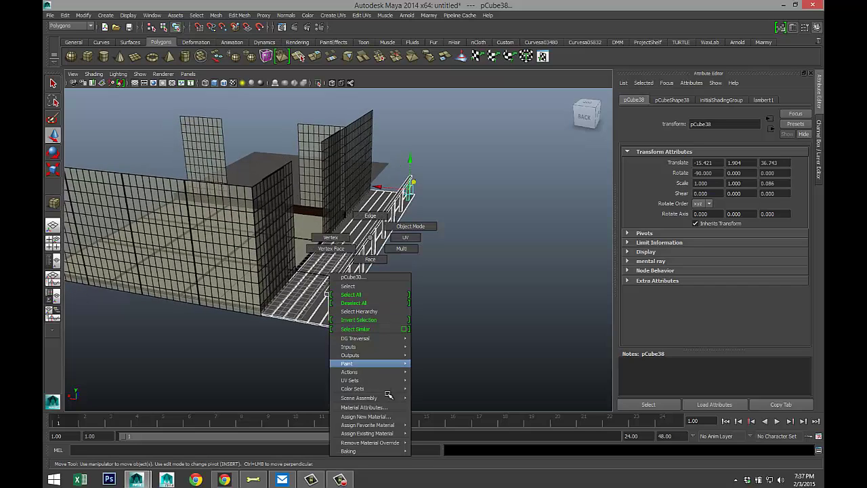
click(390, 416)
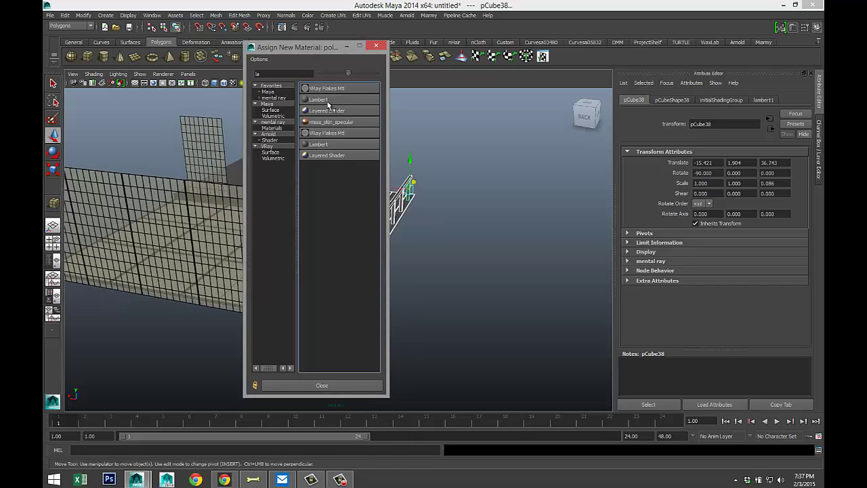
click(328, 100)
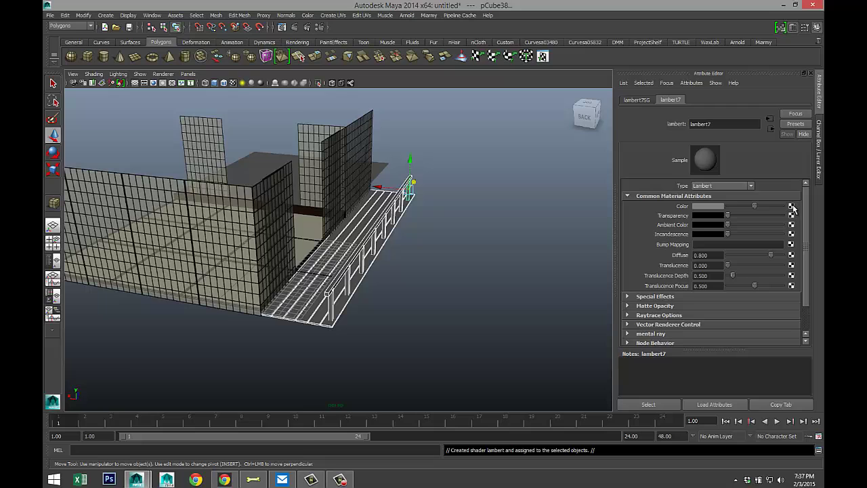
Step: Map the new material's color to a file texture using Cherry Wood.jpg, and clear the selection
click(792, 207)
click(244, 151)
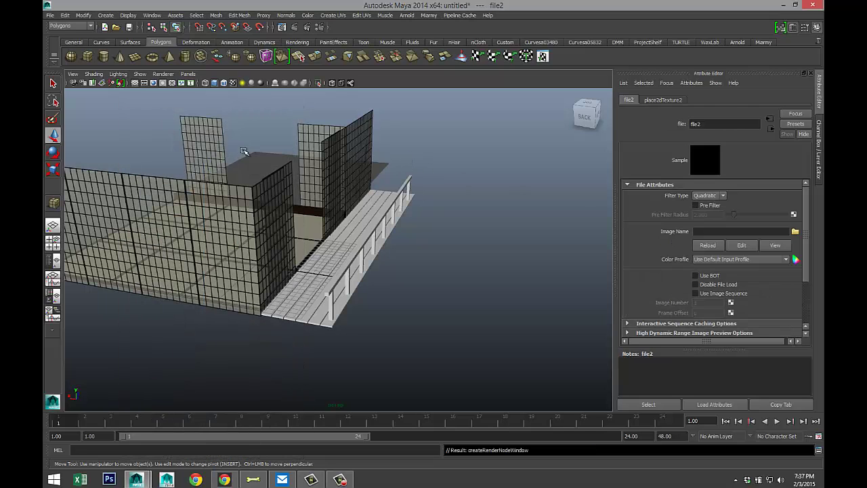
click(795, 233)
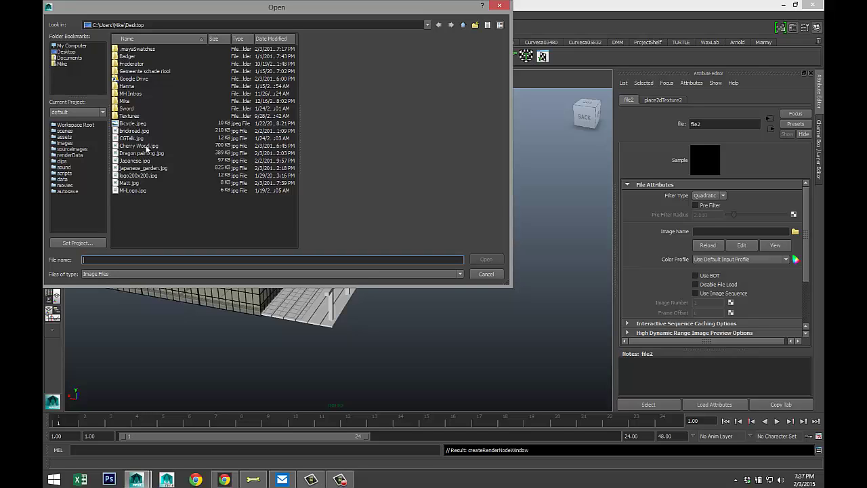
click(147, 147)
click(487, 260)
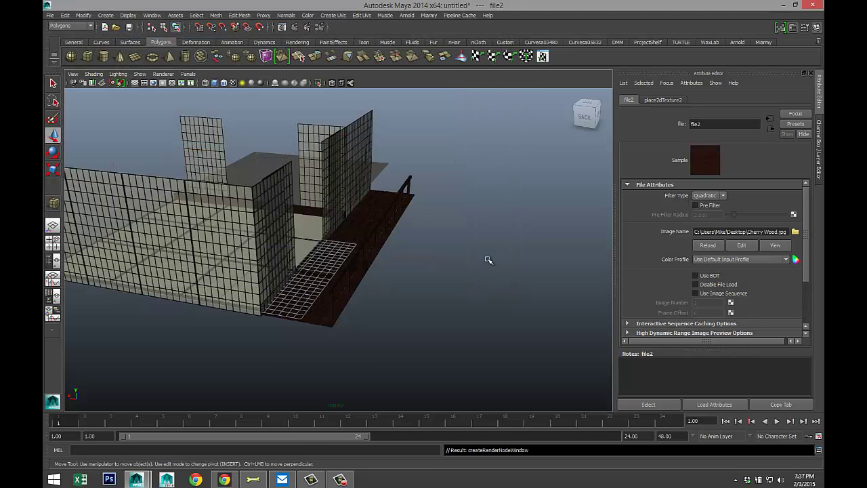
click(480, 264)
Step: Identify the room floor's cream material, lambert3, and assign it to the adjoining grey floor plane
alt+drag(209, 344, 320, 300)
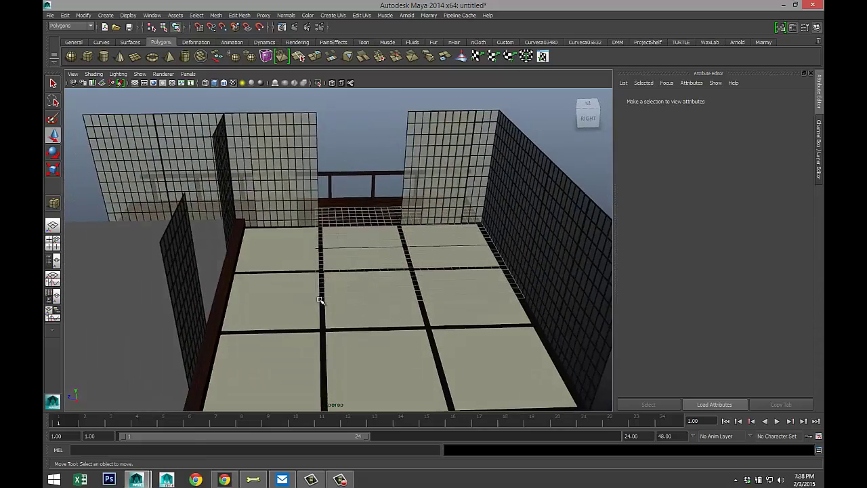
click(382, 300)
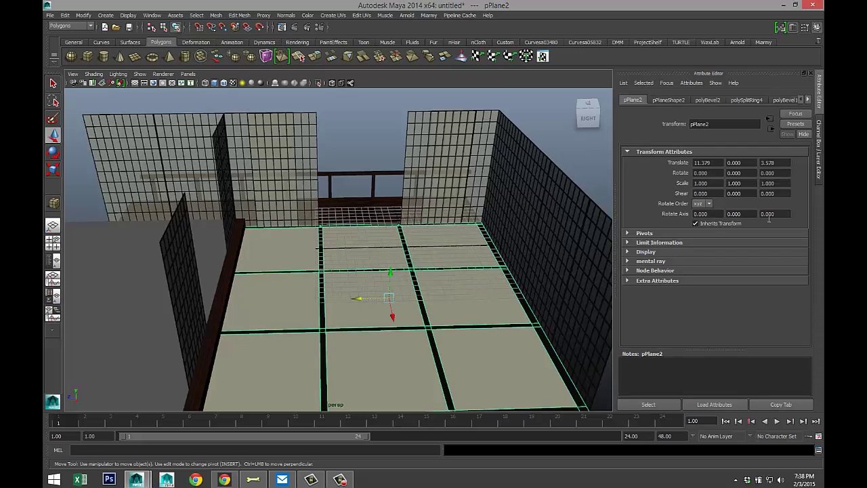
click(808, 100)
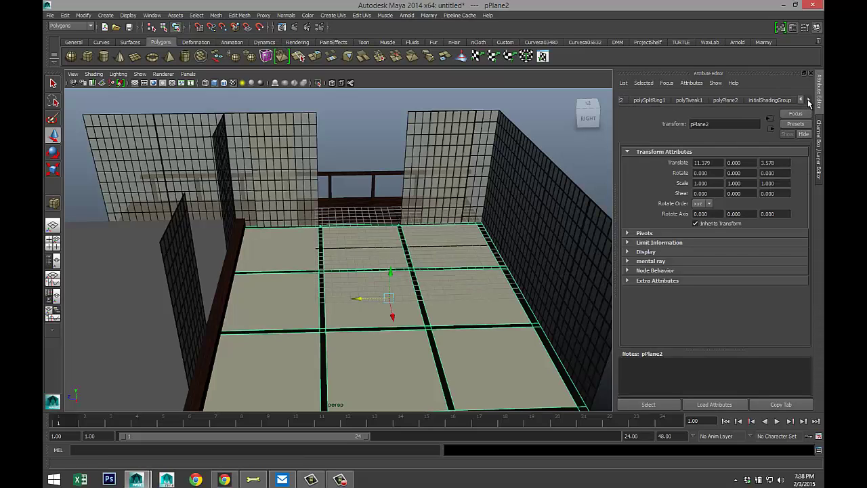
click(780, 99)
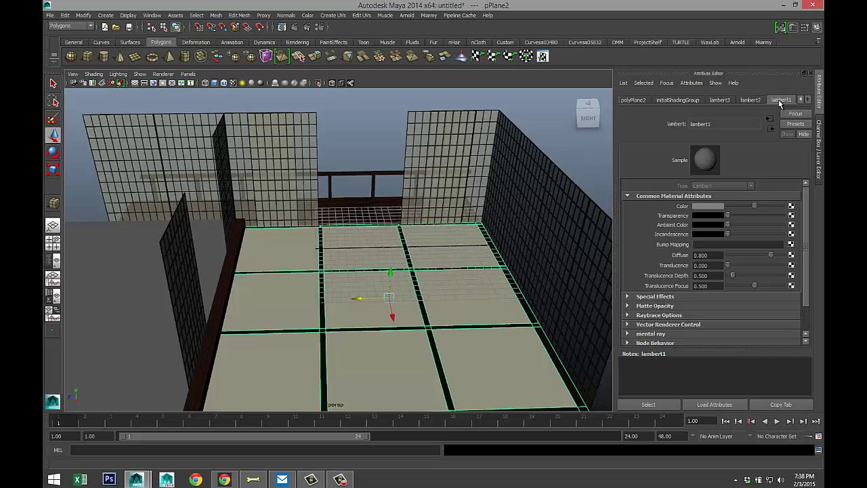
click(748, 100)
click(719, 101)
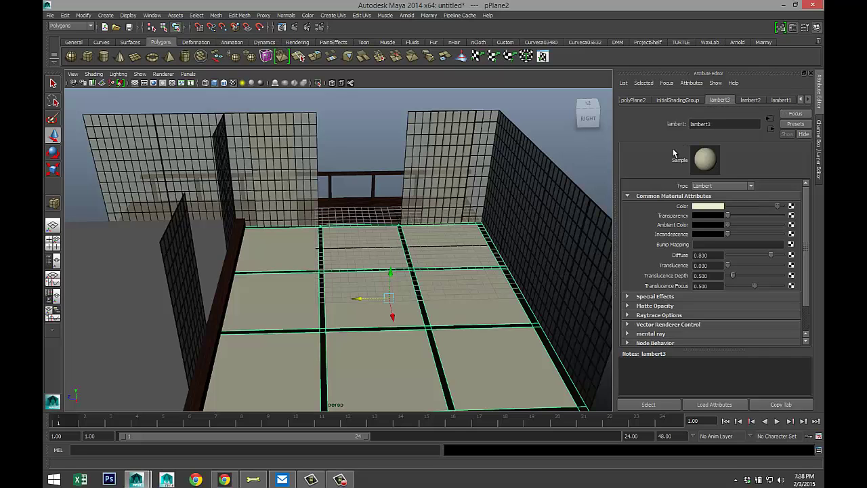
alt+middle_drag(363, 289, 524, 232)
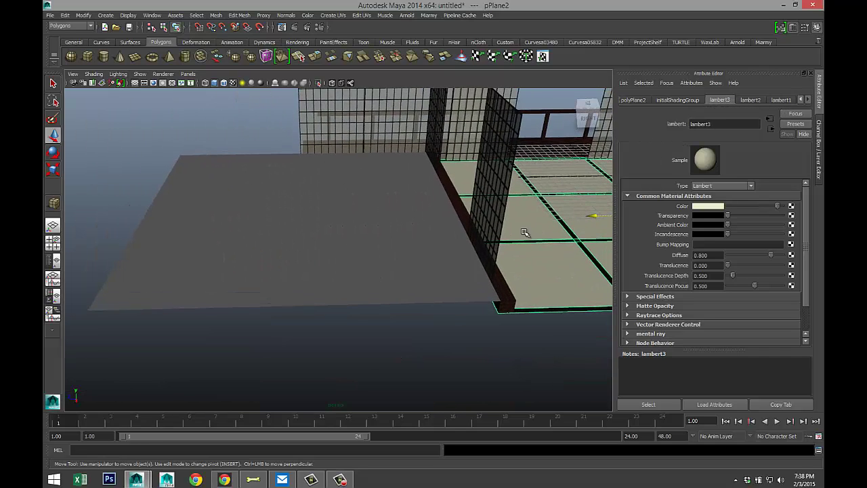
click(316, 252)
right_drag(337, 252, 410, 437)
Step: Look over the room and its adjoining floor, then check them through the saved camera bookmark
alt+drag(438, 373, 381, 332)
alt+middle_drag(381, 333, 336, 346)
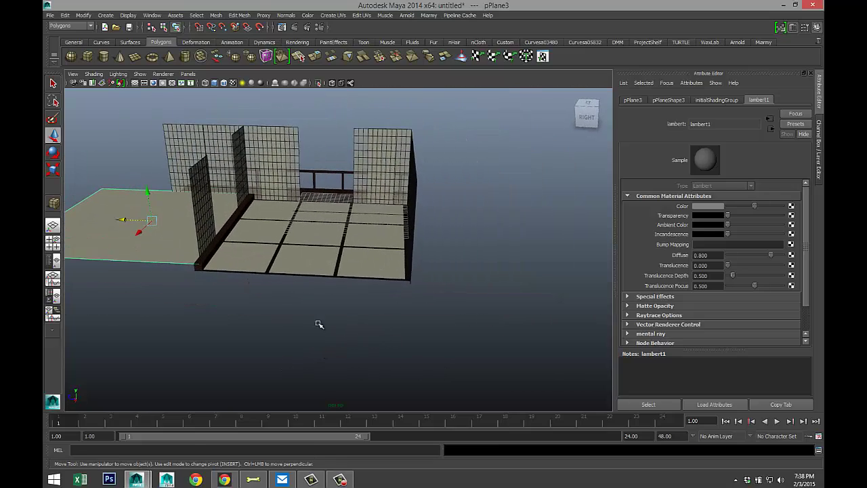
click(72, 74)
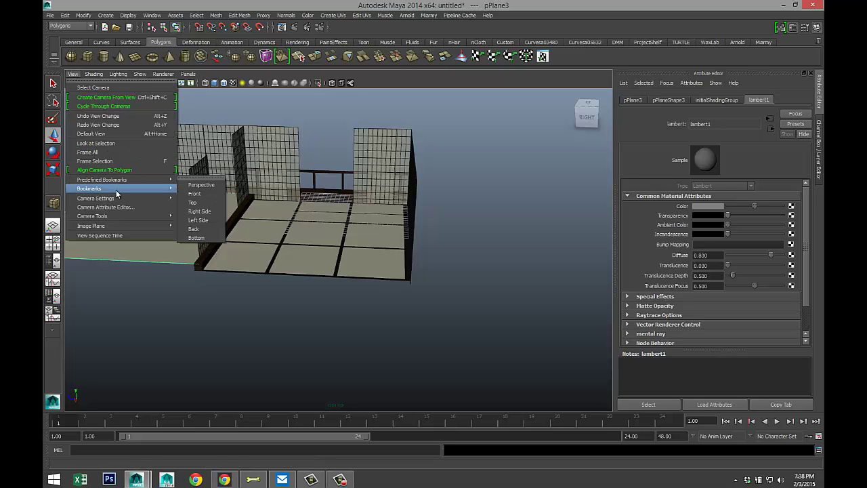
click(194, 190)
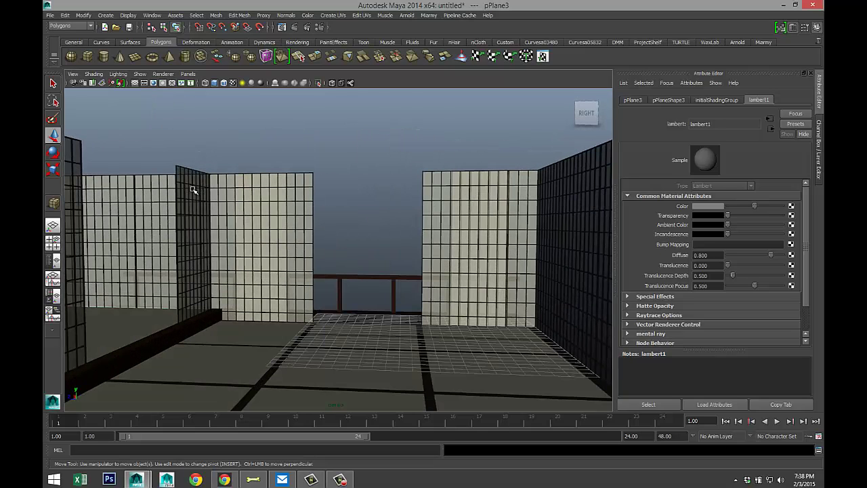
Step: Draw a large polygon plane beside the room and stand it upright with a Z rotation of -90
scroll(194, 191, down, 5)
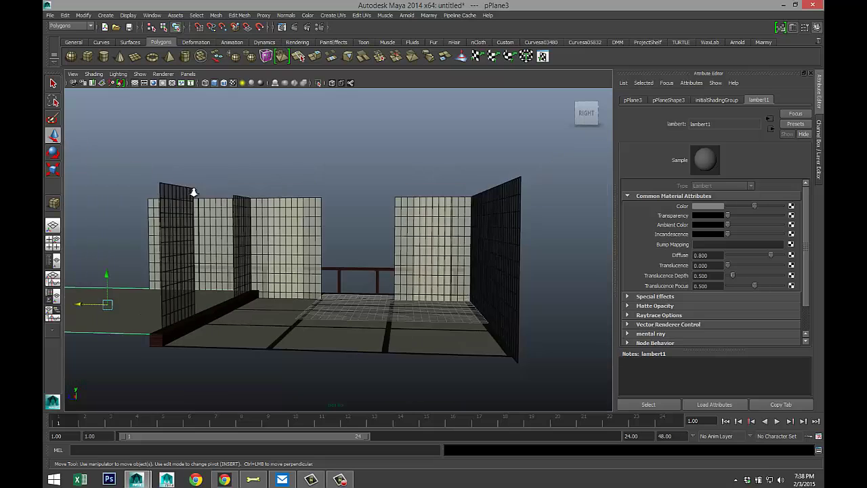
alt+drag(309, 226, 280, 278)
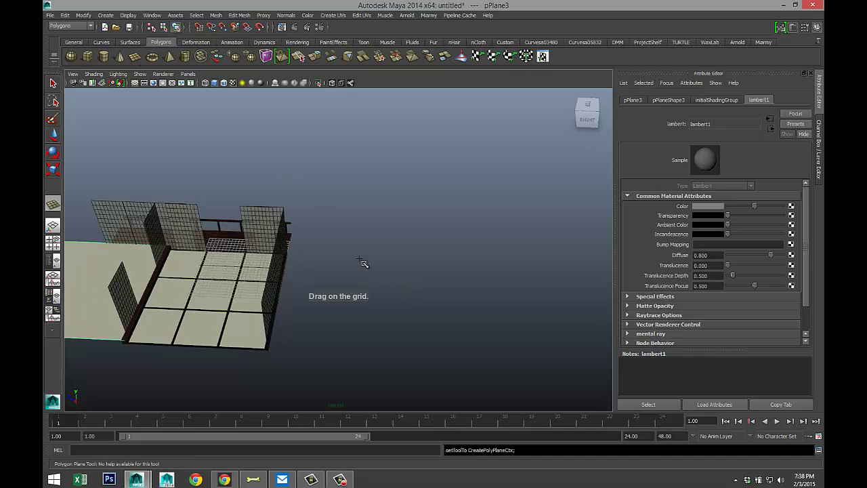
drag(343, 255, 613, 169)
key(e)
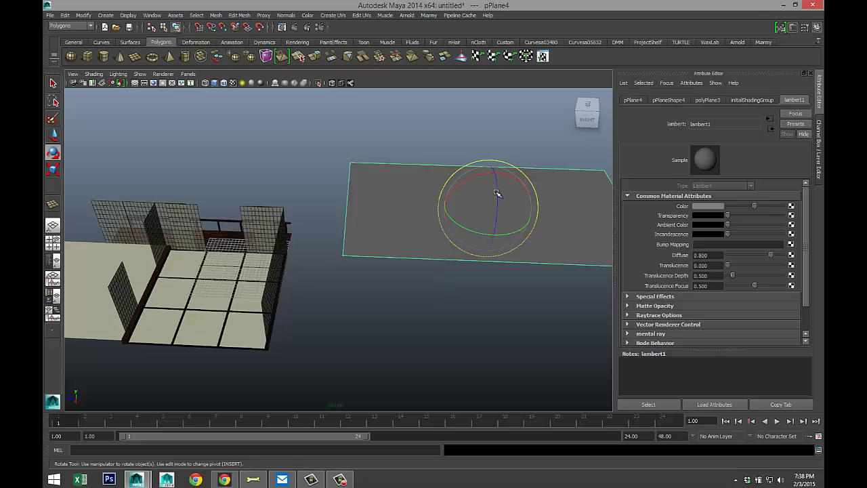
drag(499, 192, 499, 246)
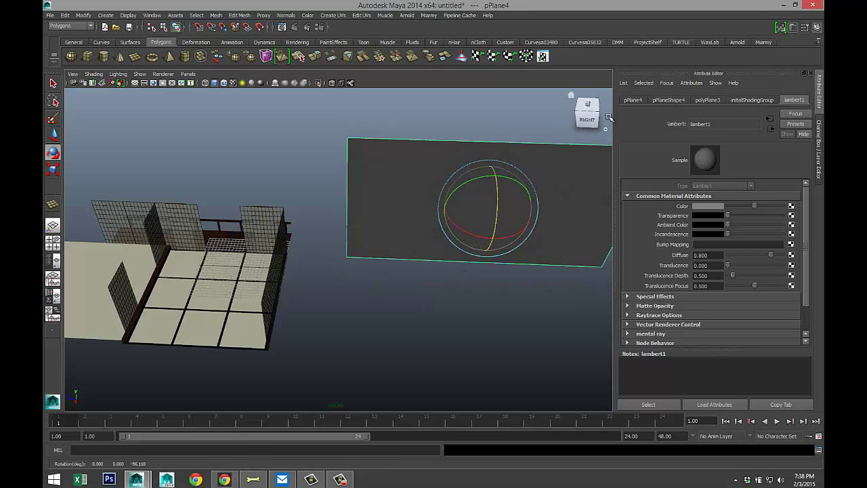
click(633, 100)
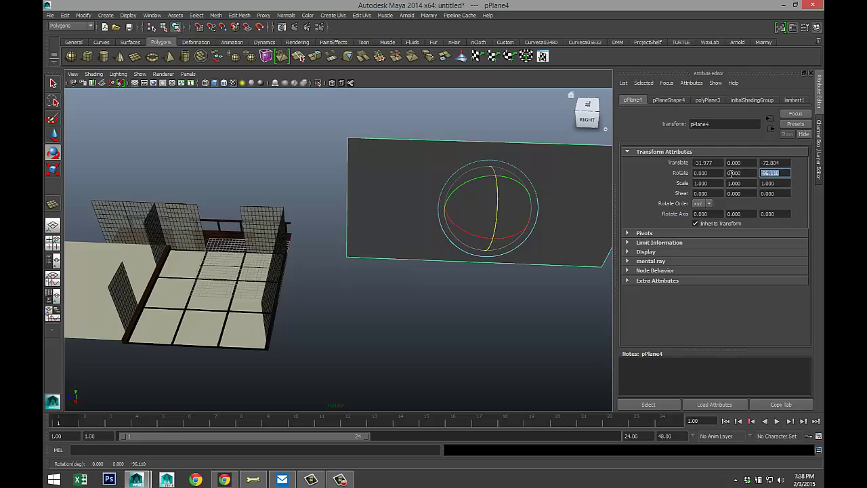
text(-90)
key(Return)
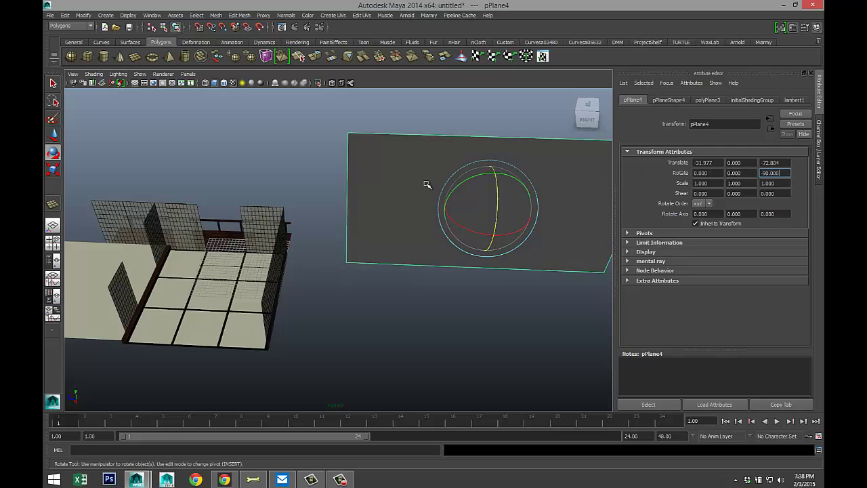
Step: Move the upright plane behind the deck railing to about X -59.8, Z 6.4, and check it through the saved camera bookmark
alt+drag(401, 293, 413, 318)
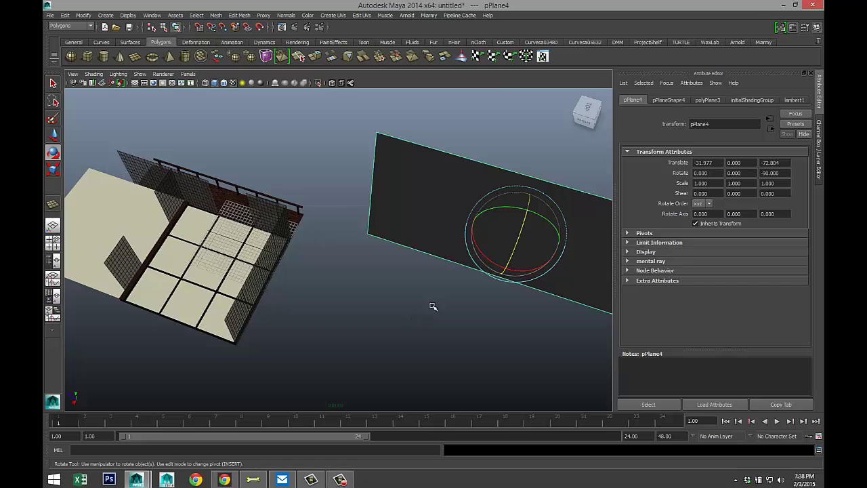
key(w)
drag(510, 258, 276, 138)
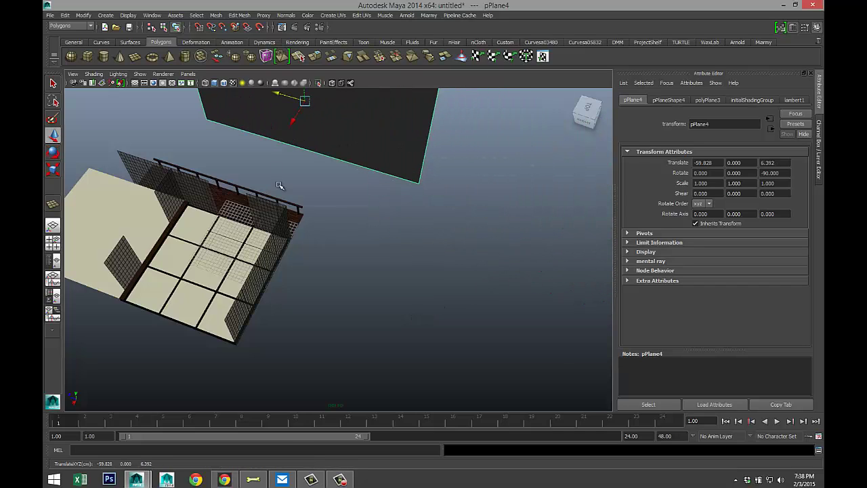
alt+drag(302, 295, 270, 243)
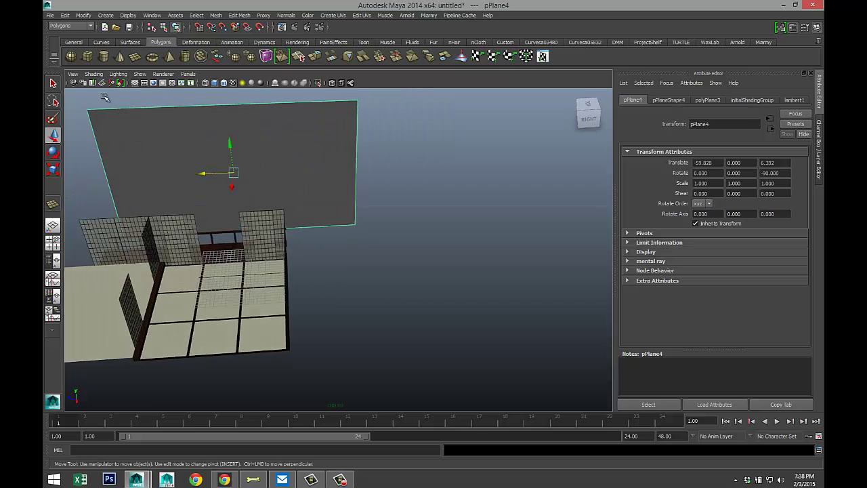
click(72, 74)
mouse_move(118, 188)
click(192, 188)
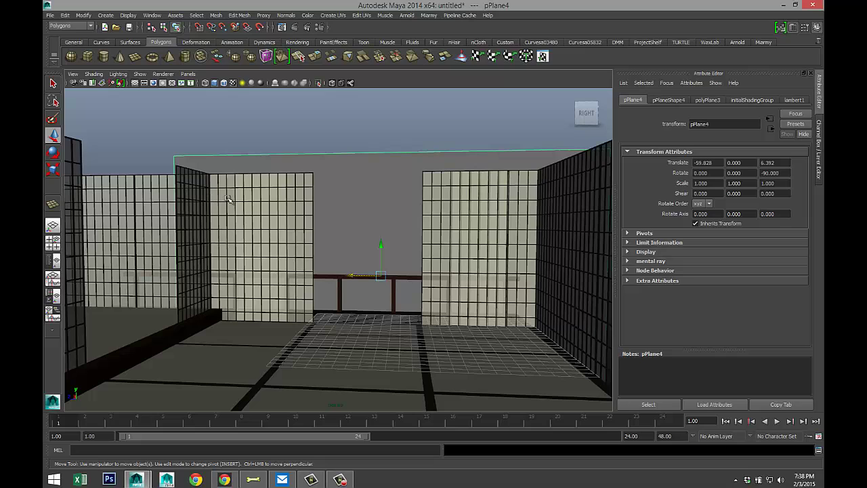
alt+drag(351, 242, 335, 261)
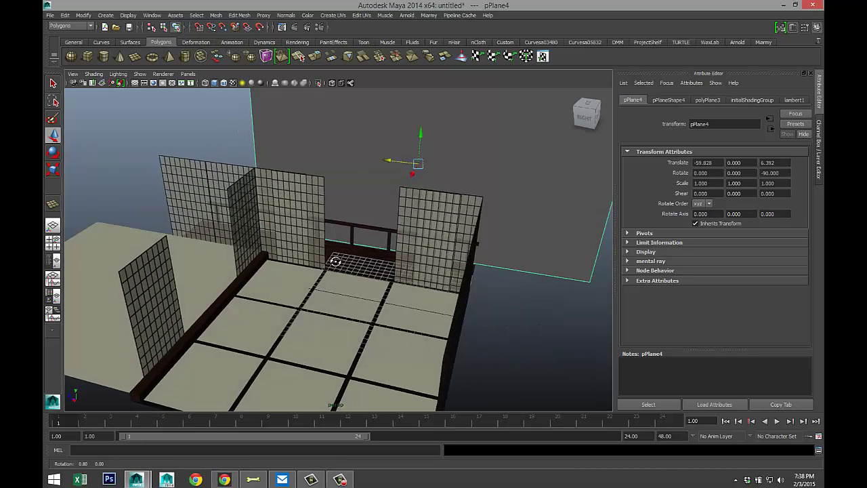
Step: Select the face of the backdrop plane and assign it a new Lambert material
right_drag(468, 144, 476, 317)
click(479, 142)
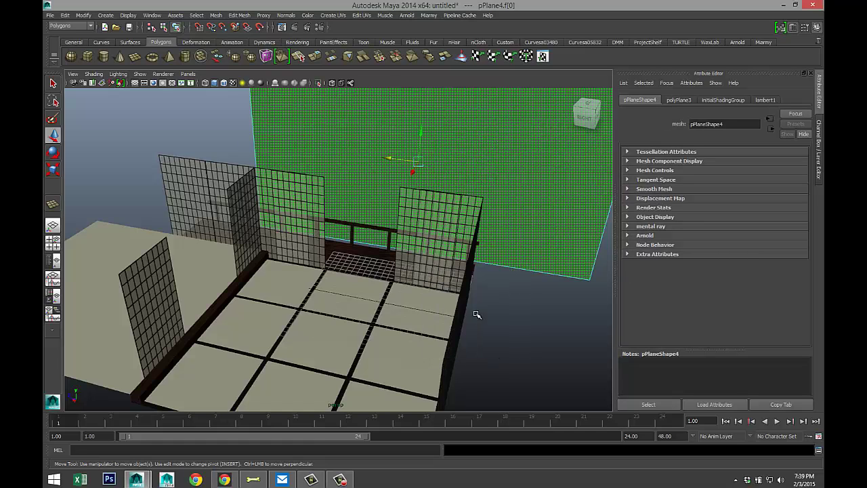
click(342, 99)
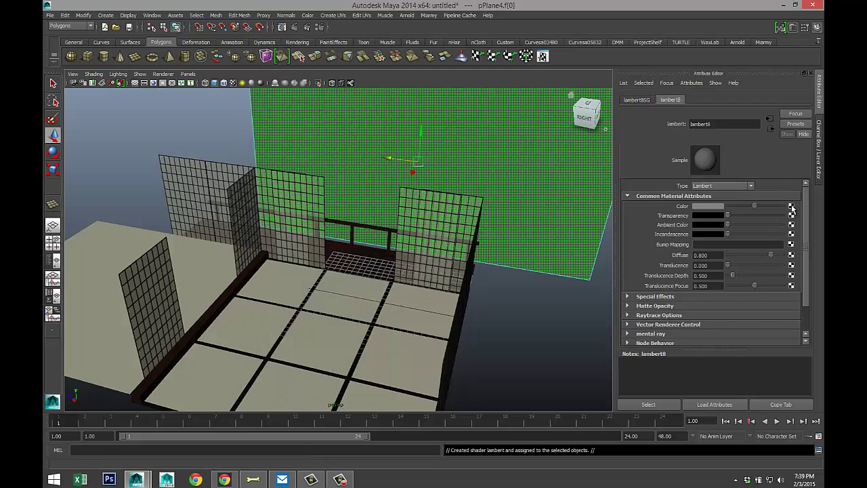
Step: Map the backdrop material's color to a file texture using japanese_garden.jpg
click(791, 207)
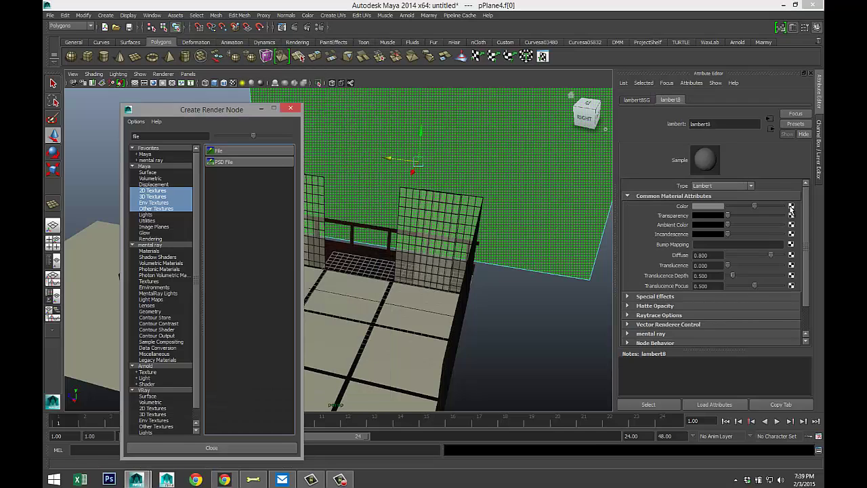
click(232, 155)
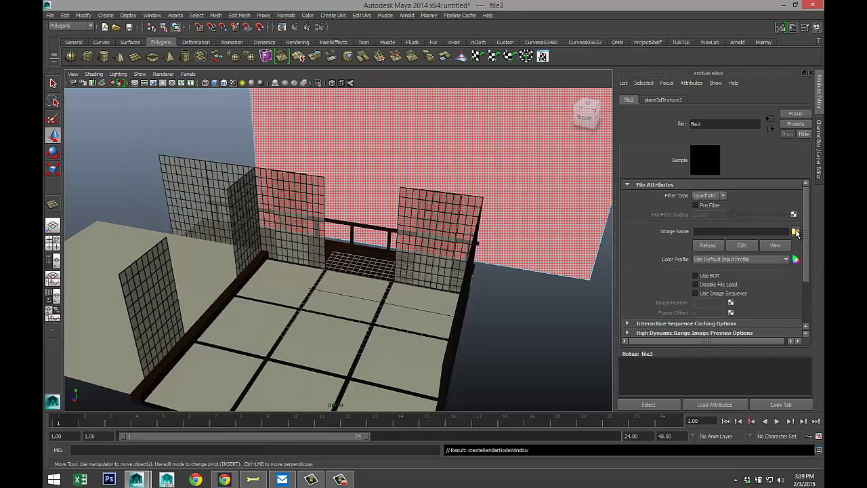
click(795, 231)
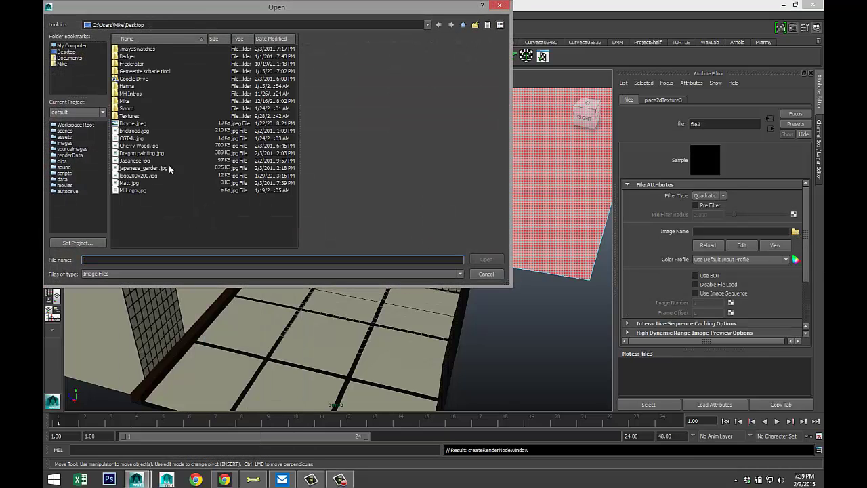
click(152, 170)
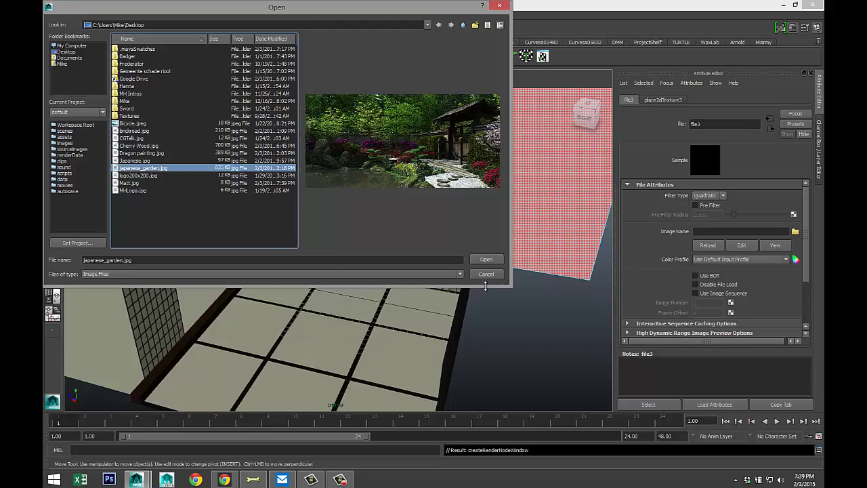
click(485, 261)
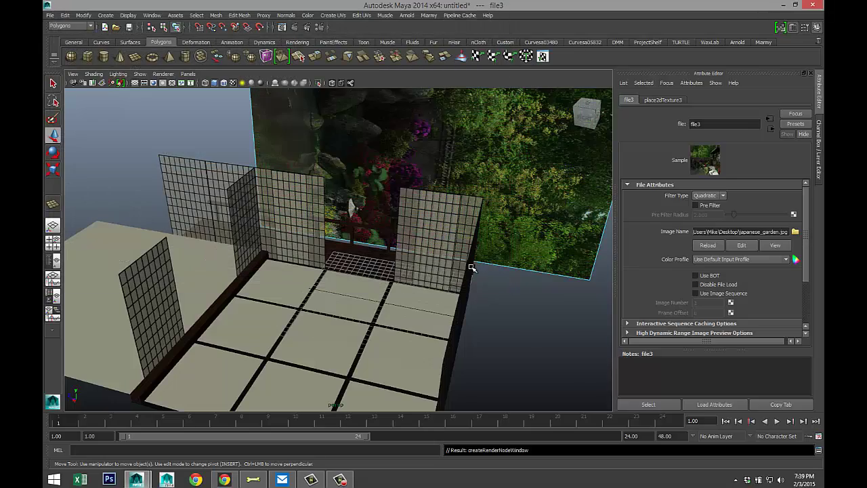
Step: Select the backdrop plane's face and apply Automatic Mapping to its UVs
alt+drag(487, 321, 384, 214)
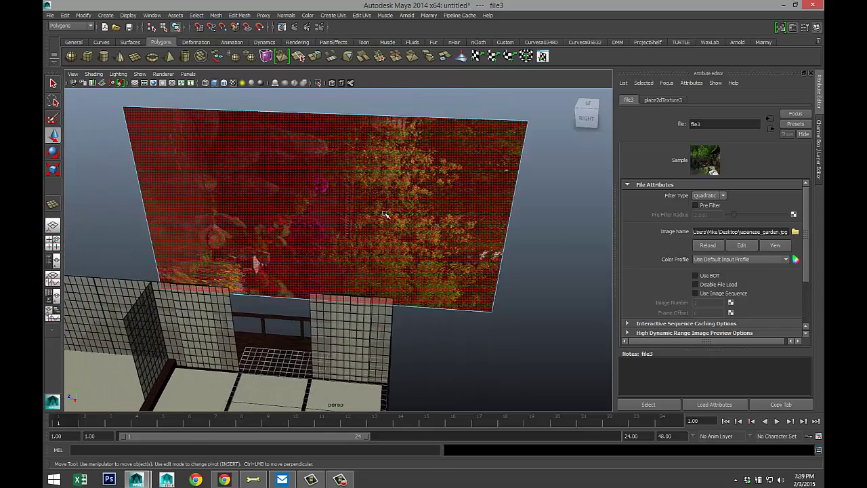
click(384, 215)
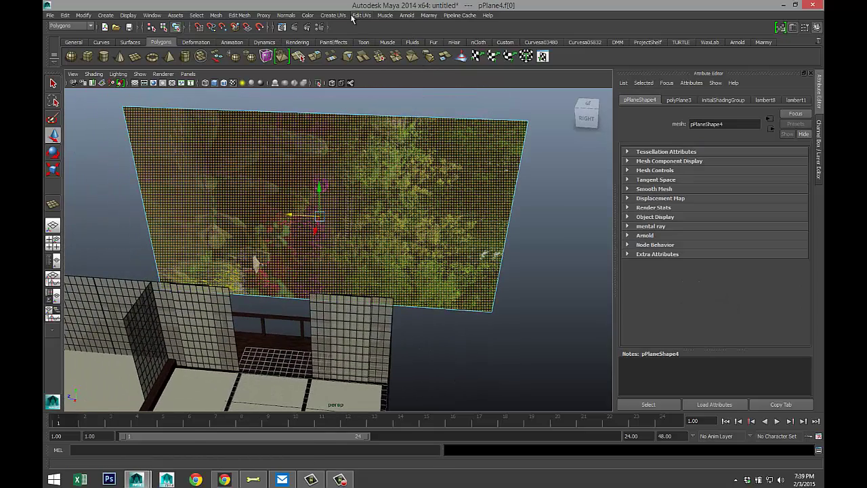
click(331, 17)
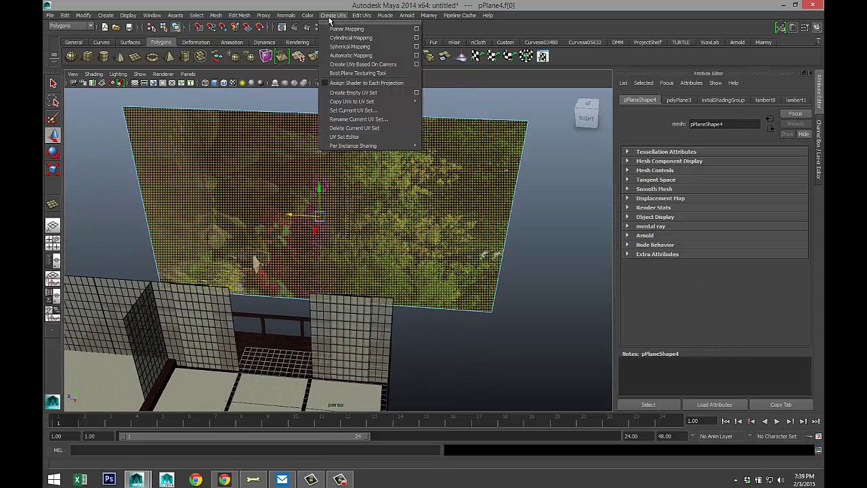
click(352, 56)
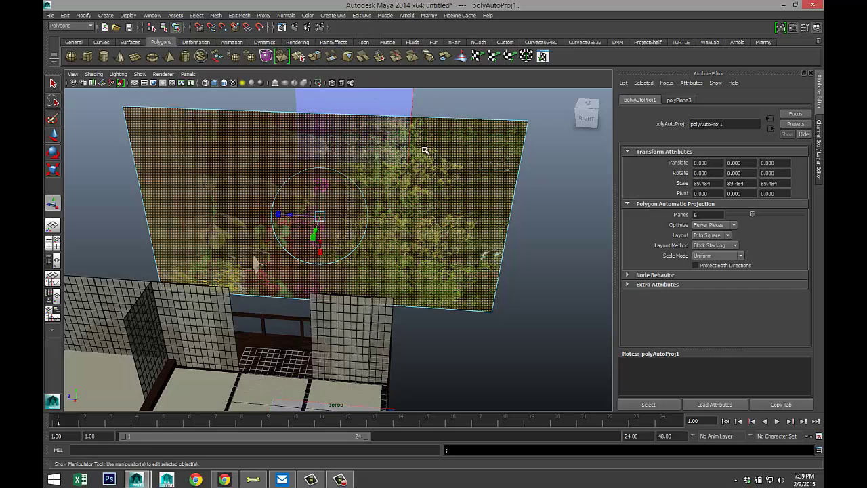
Step: Open the UV Texture Editor and select all of the backdrop's UVs
click(362, 16)
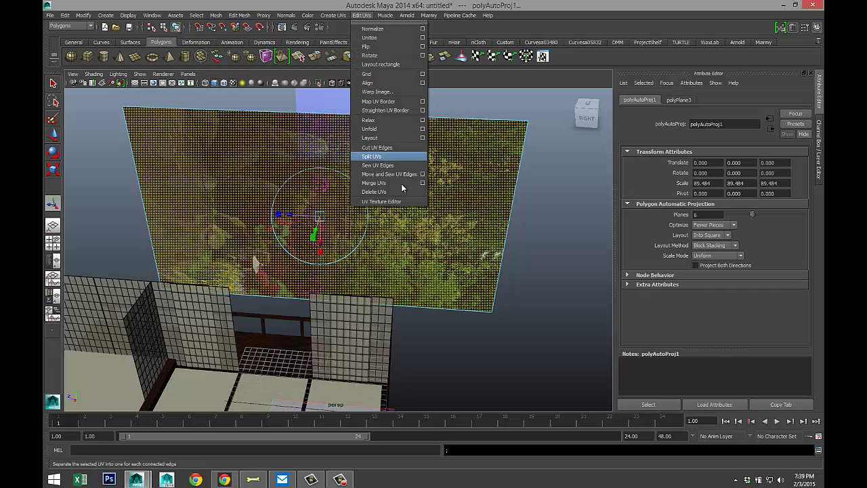
click(410, 202)
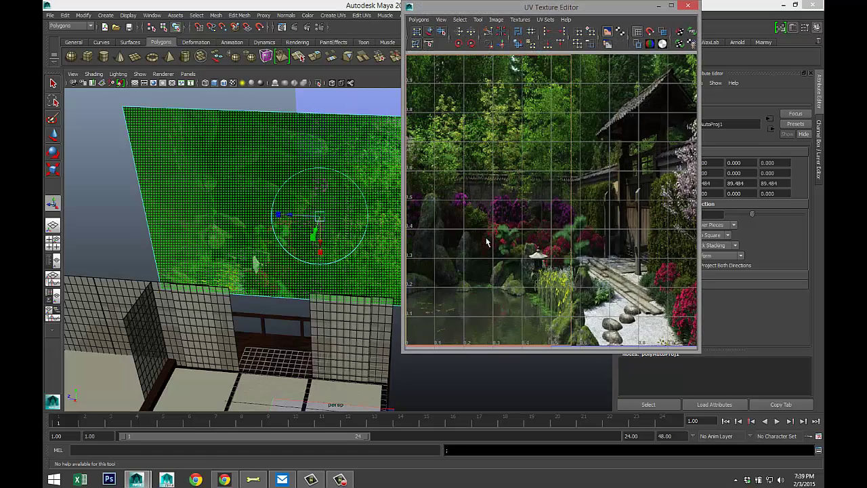
scroll(550, 204, down, 3)
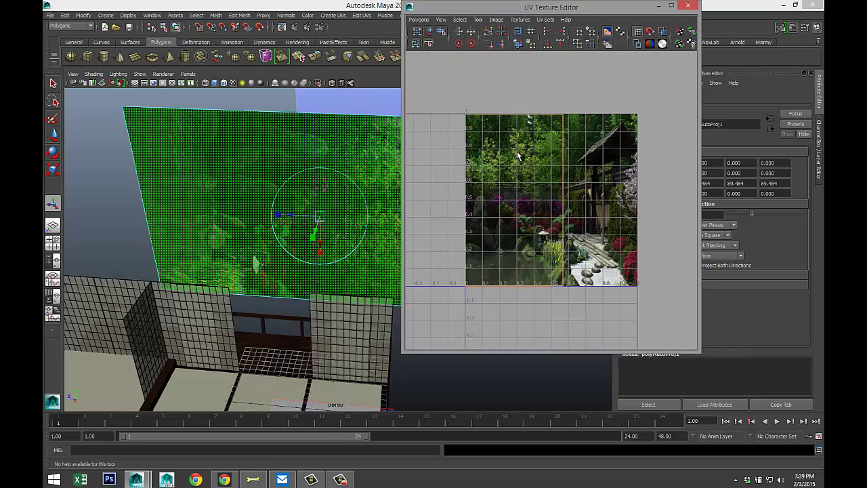
right_drag(517, 156, 550, 156)
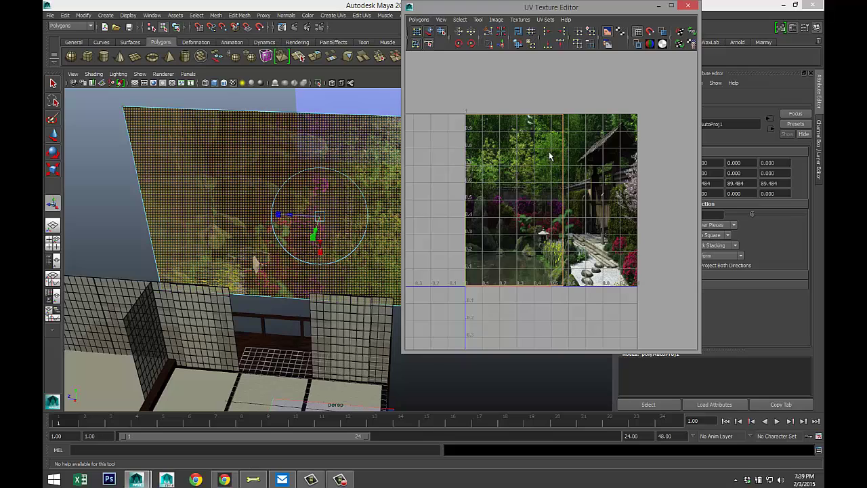
click(598, 327)
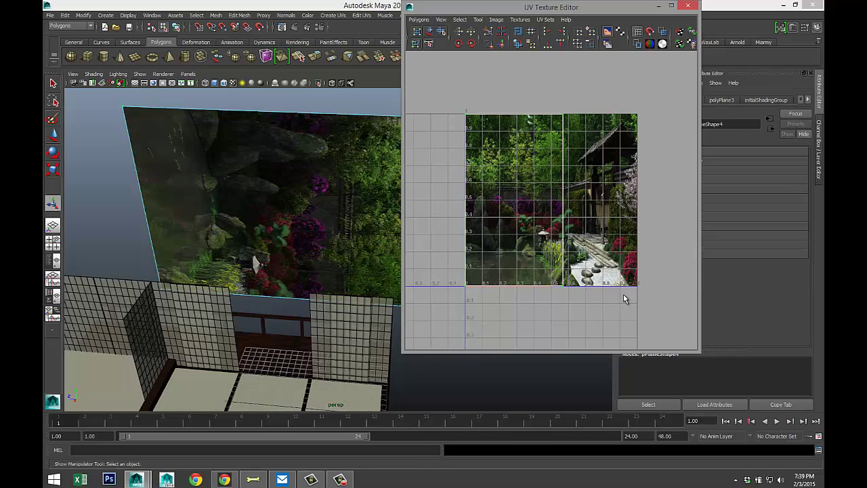
Step: Rotate the backdrop's UV shell a quarter turn so the garden stands upright, and shift it horizontally to line up with the image
key(y)
drag(567, 221, 499, 245)
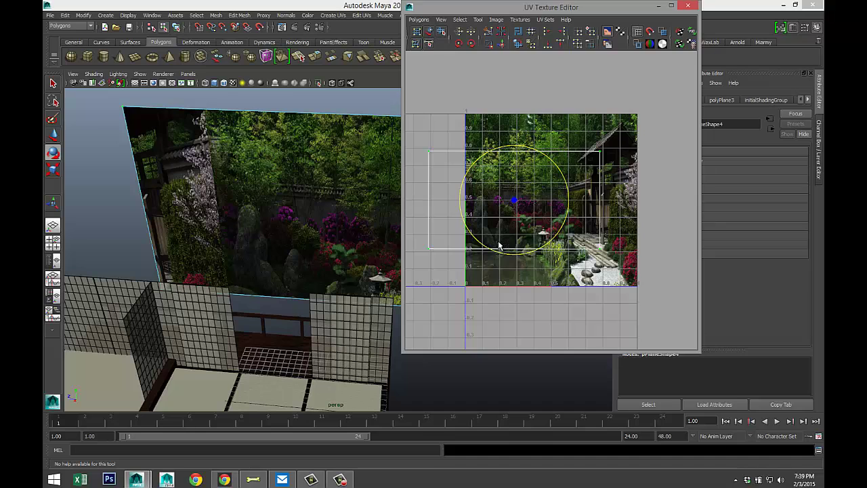
key(w)
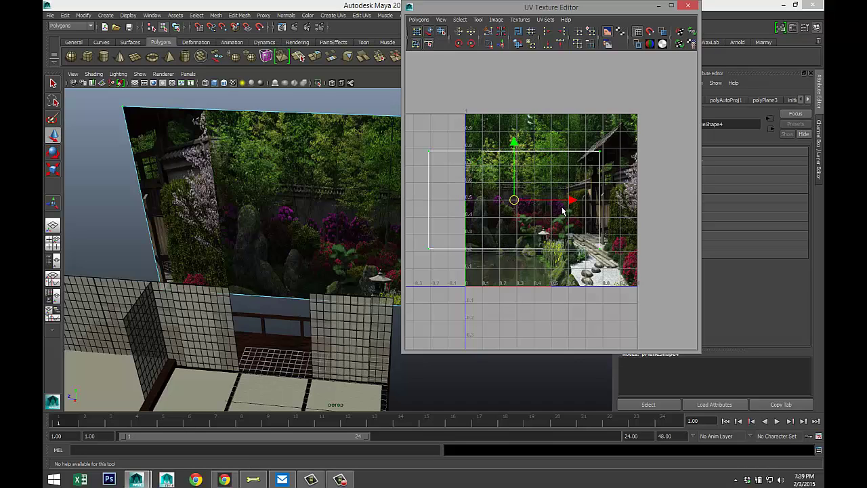
drag(571, 201, 609, 210)
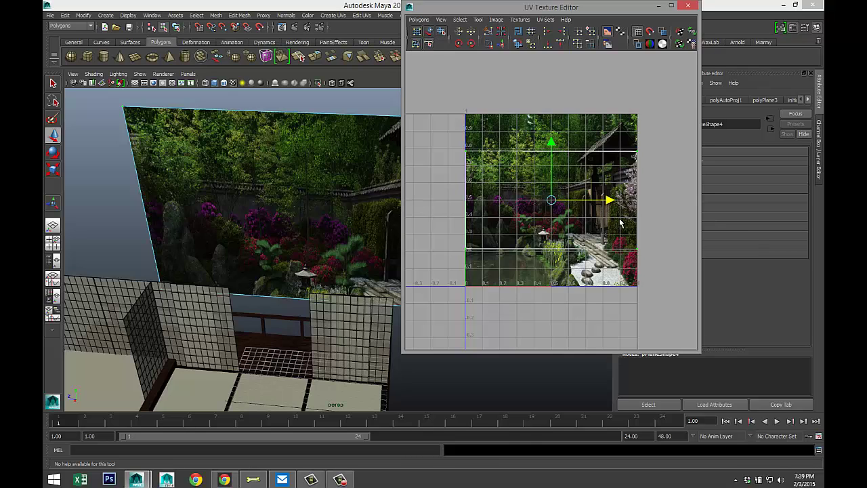
Step: Stretch the UV shell vertically to the full height of the garden image and minimize the UV Texture Editor
key(r)
drag(551, 142, 554, 107)
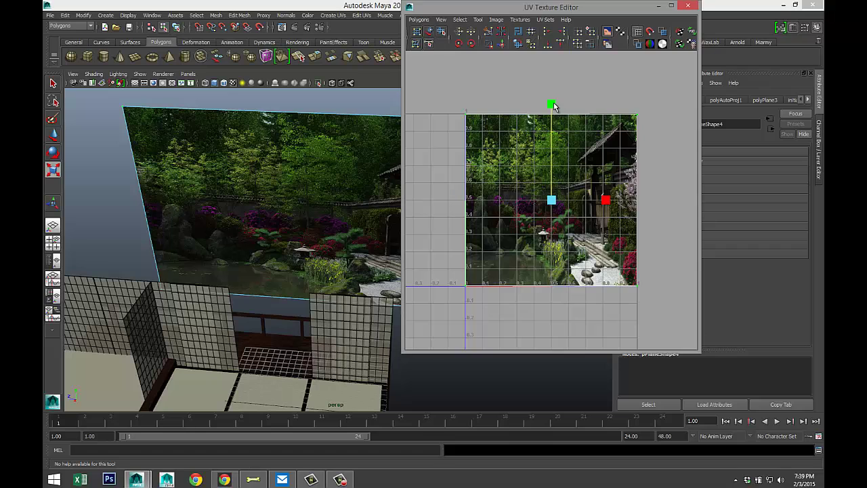
click(658, 6)
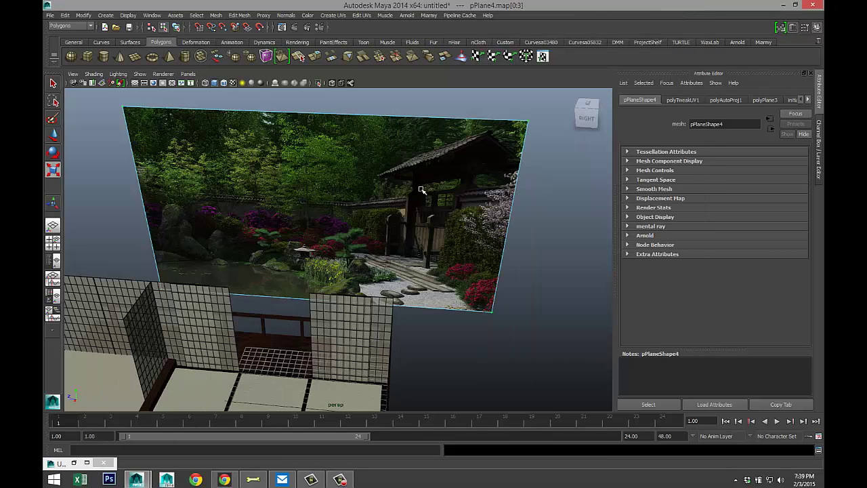
Step: Restore the bookmarked room view and raise the garden backdrop plane in object mode to about 15.6 in Translate Y
scroll(395, 251, down, 3)
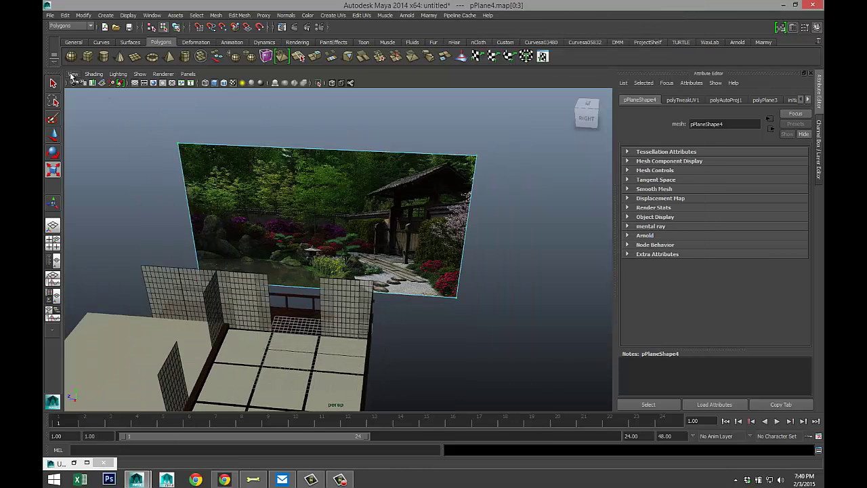
click(73, 74)
mouse_move(166, 189)
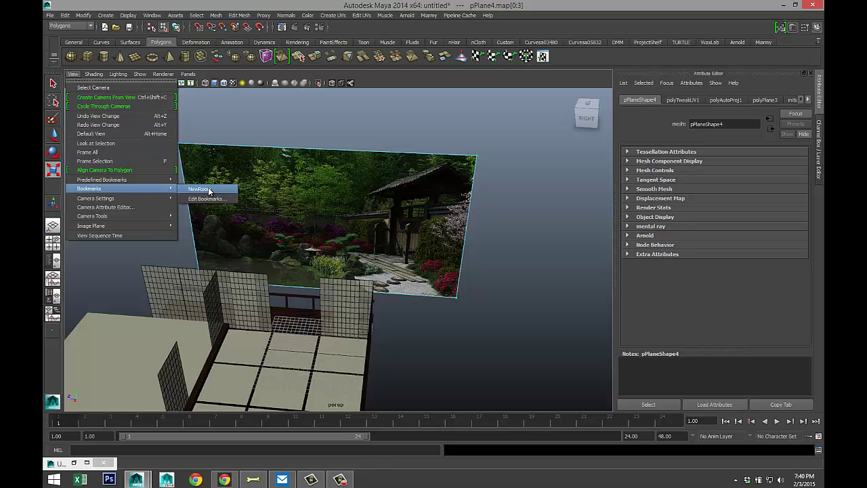
click(200, 189)
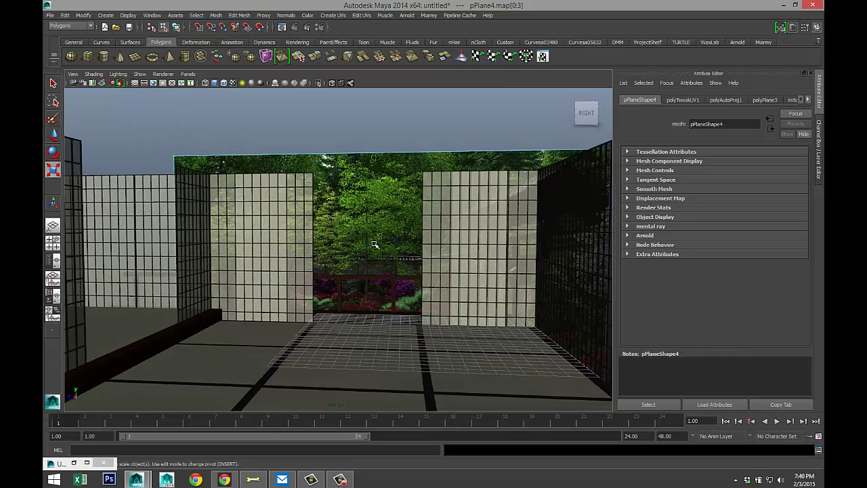
key(w)
scroll(376, 179, down, 5)
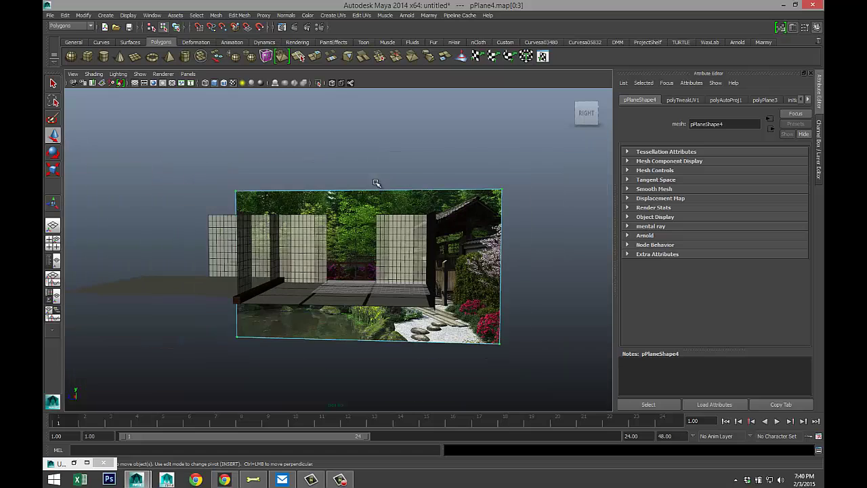
right_drag(420, 191, 439, 183)
click(422, 191)
drag(355, 239, 359, 188)
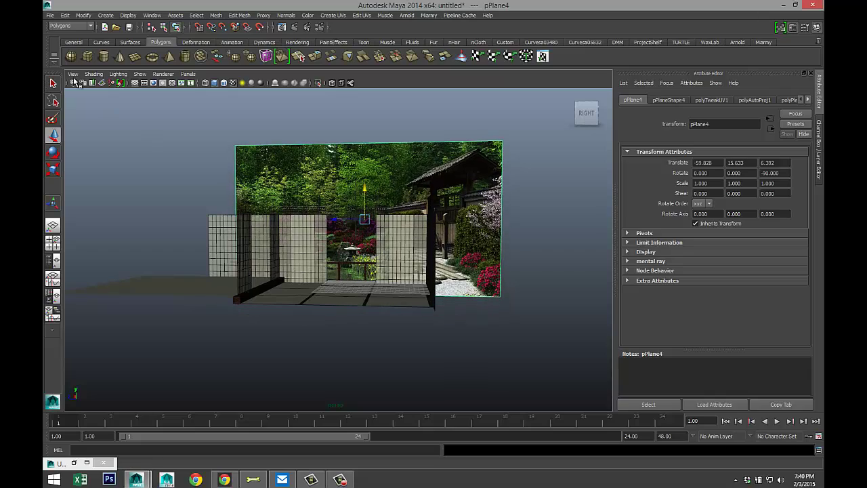
Step: Return to the bookmarked room view and fine-tune the backdrop to about 17.16 in Translate Y and 6.1 in Translate Z
click(73, 74)
click(186, 190)
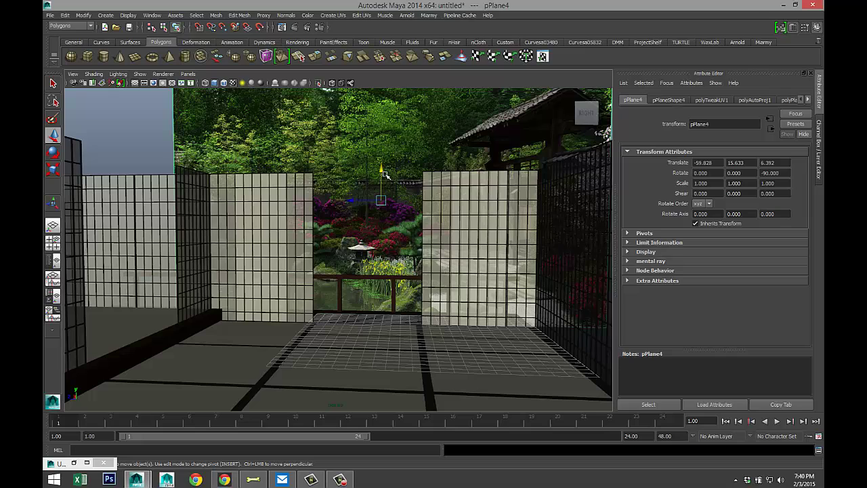
drag(383, 170, 384, 166)
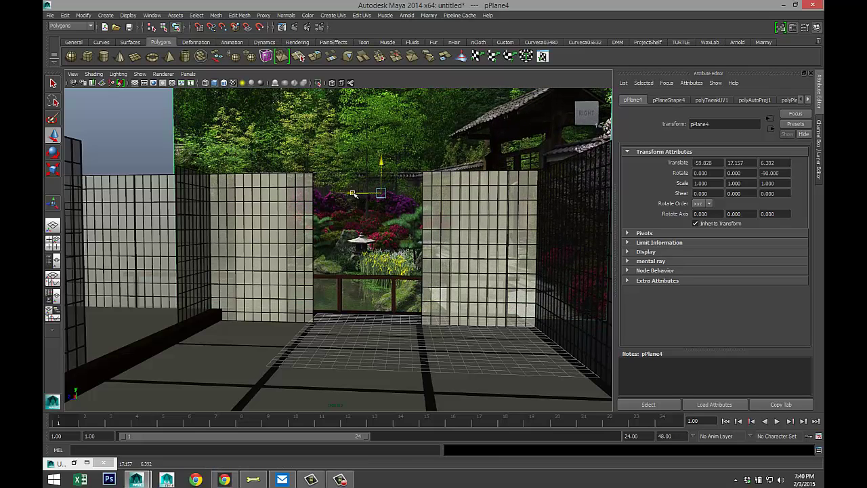
mouse_move(354, 195)
mouse_down()
mouse_move(323, 196)
mouse_move(354, 203)
mouse_up()
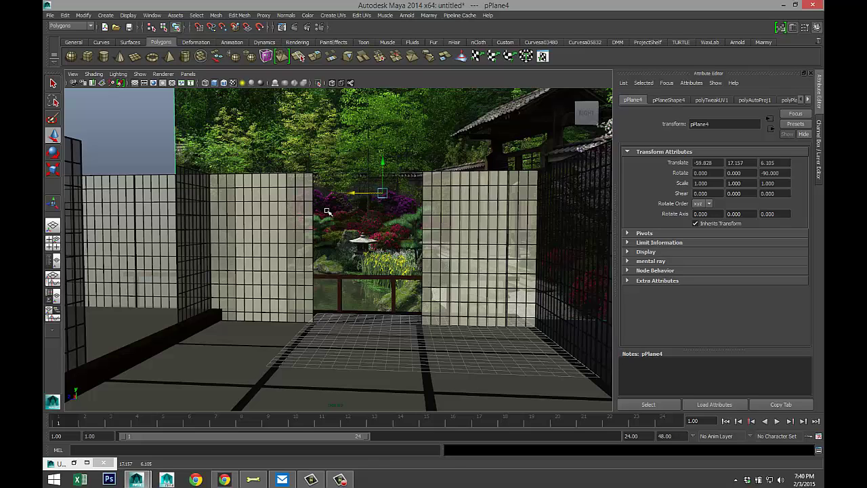
Step: Draw a new large rectangular polygon plane on the ground in front of the room
scroll(328, 212, down, 5)
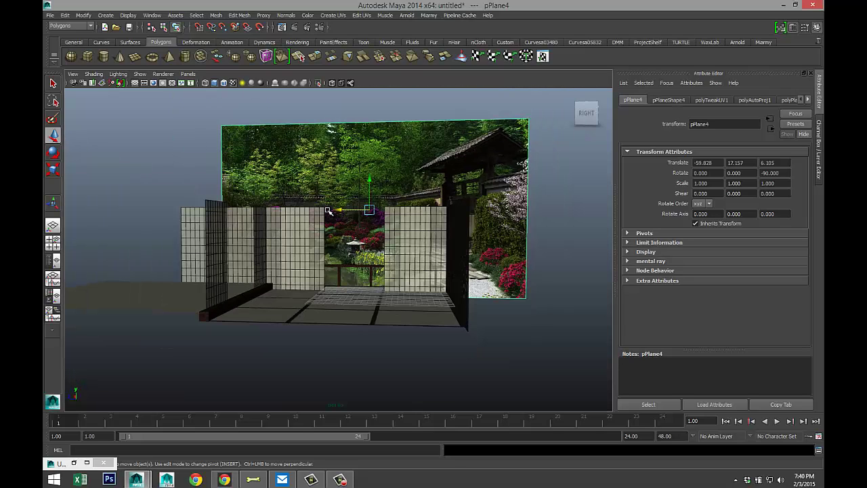
alt+drag(364, 288, 335, 221)
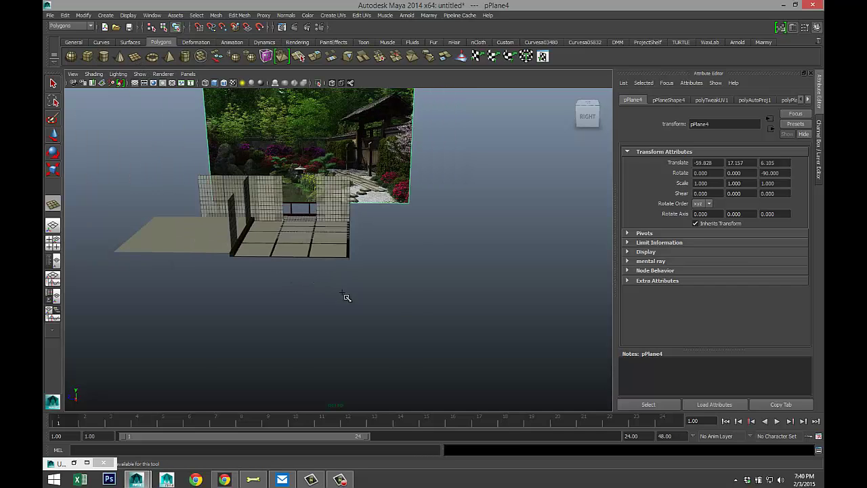
scroll(344, 296, down, 4)
drag(122, 288, 359, 370)
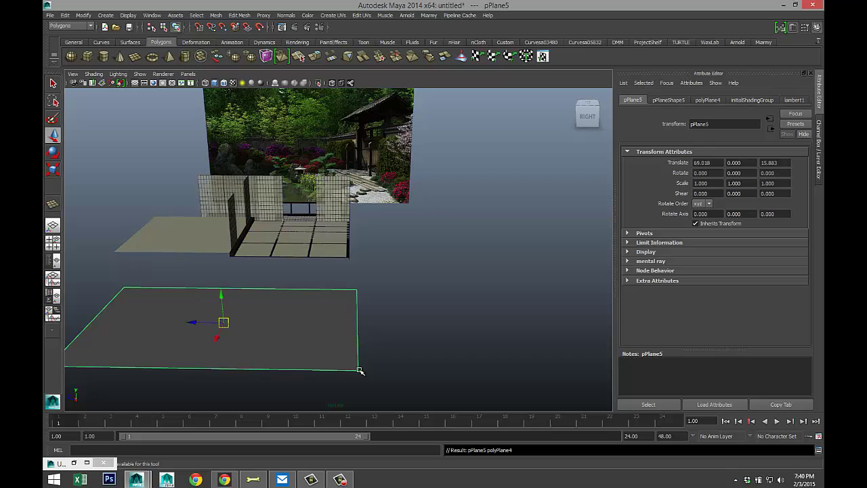
Step: Insert 10 evenly spaced edge loops running lengthwise across the new plane with the Insert Edge Loop Tool
click(239, 16)
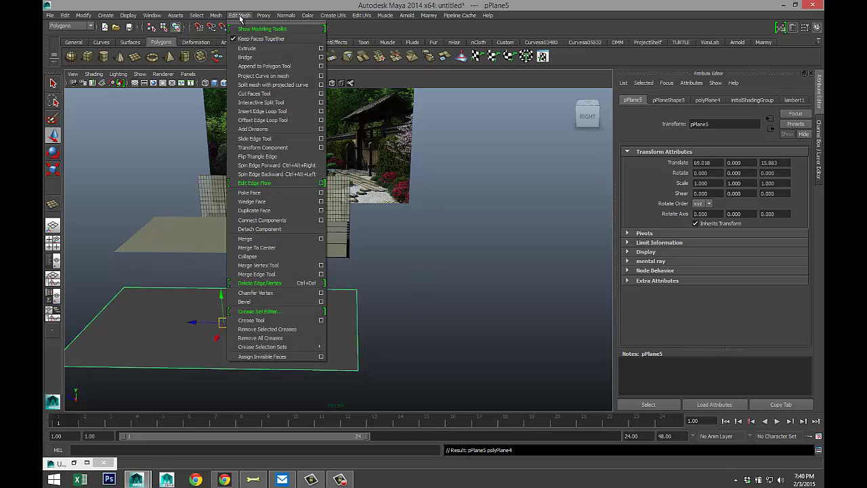
click(322, 111)
drag(159, 171, 103, 169)
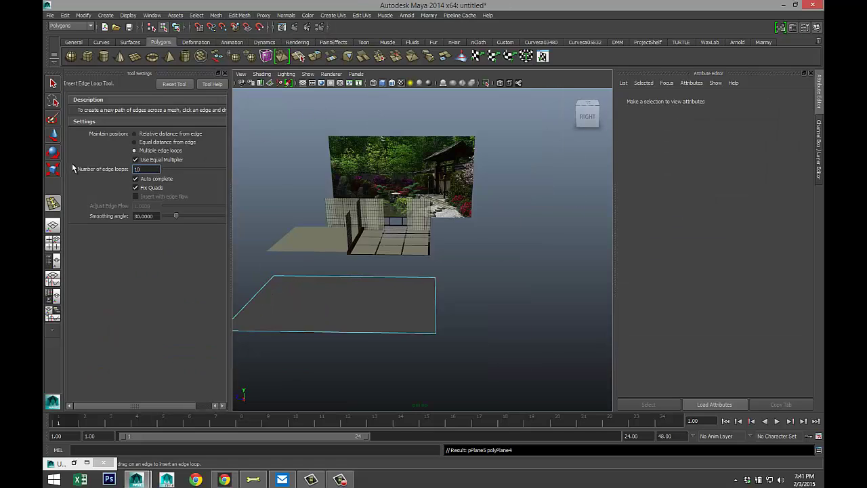
click(227, 73)
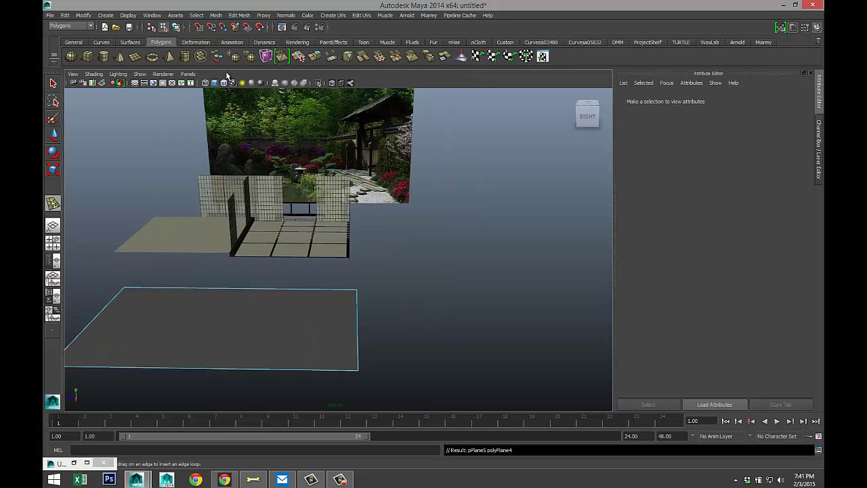
click(358, 359)
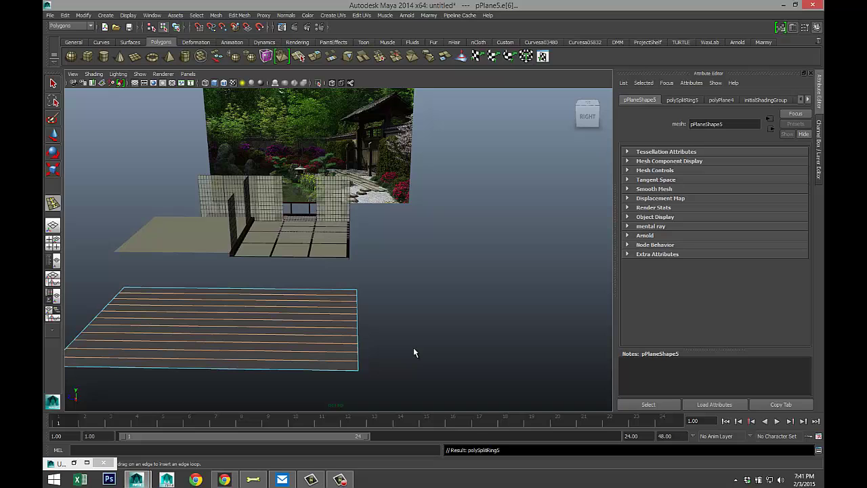
Step: Bevel the inserted lengthwise edges of the new plane
key(q)
alt+drag(427, 324, 347, 309)
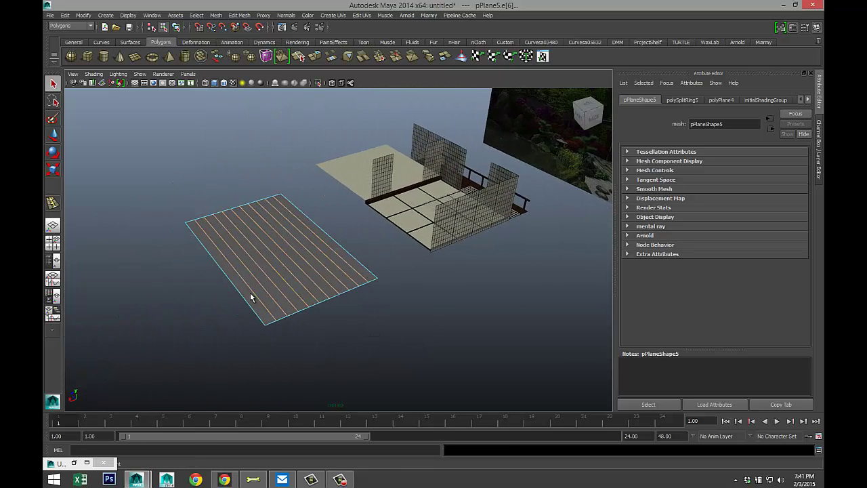
drag(251, 295, 347, 260)
click(239, 15)
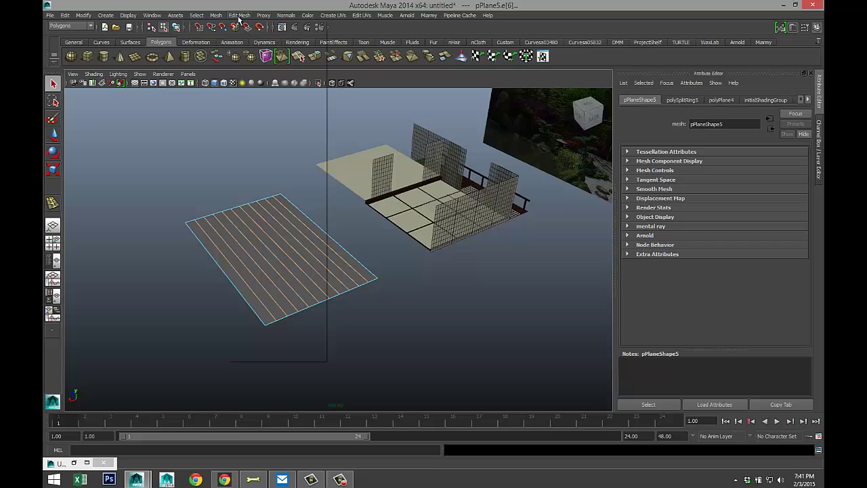
click(298, 299)
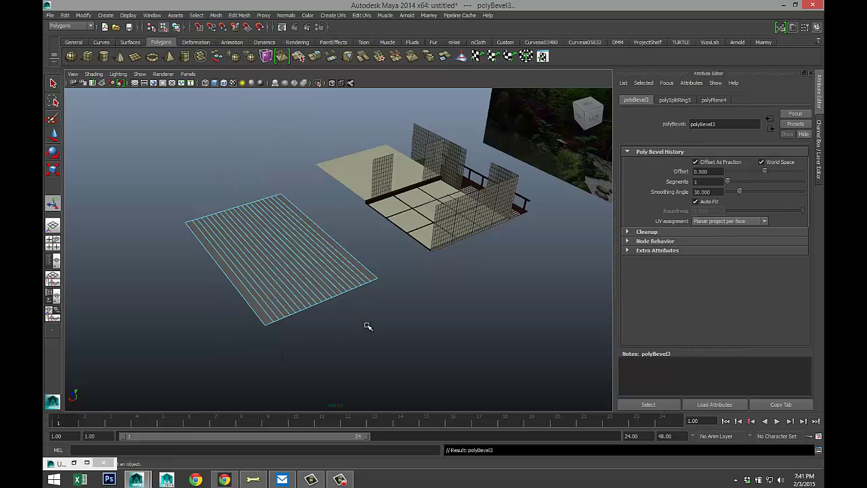
Step: Select every second lengthwise face strip across the beveled plane in face mode
alt+drag(364, 323, 402, 326)
scroll(401, 326, up, 4)
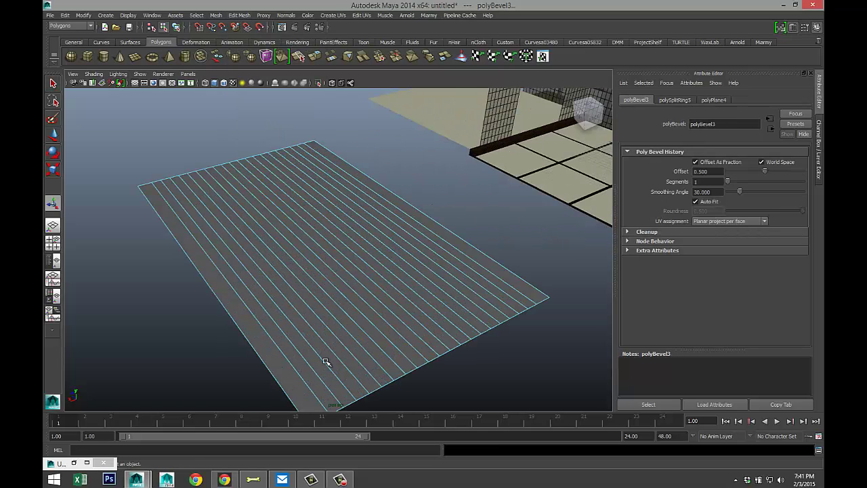
right_drag(308, 379, 314, 304)
double_click(296, 365)
shift+double_click(353, 353)
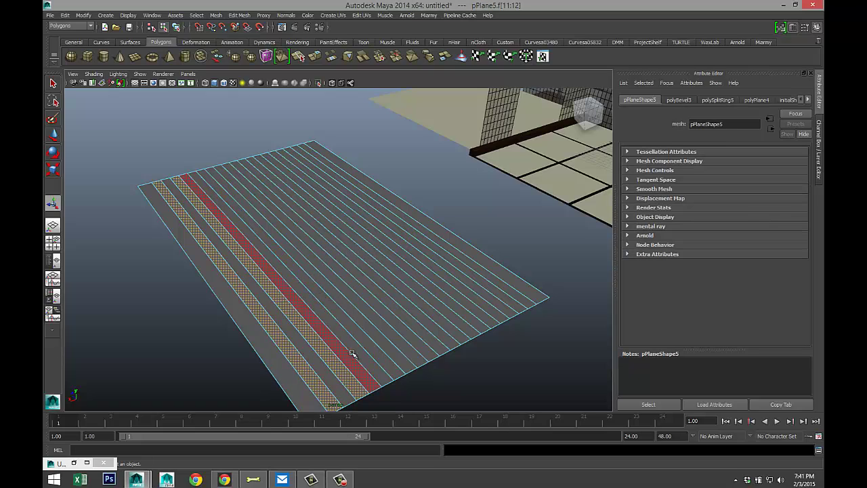
shift+double_click(372, 346)
shift+double_click(387, 342)
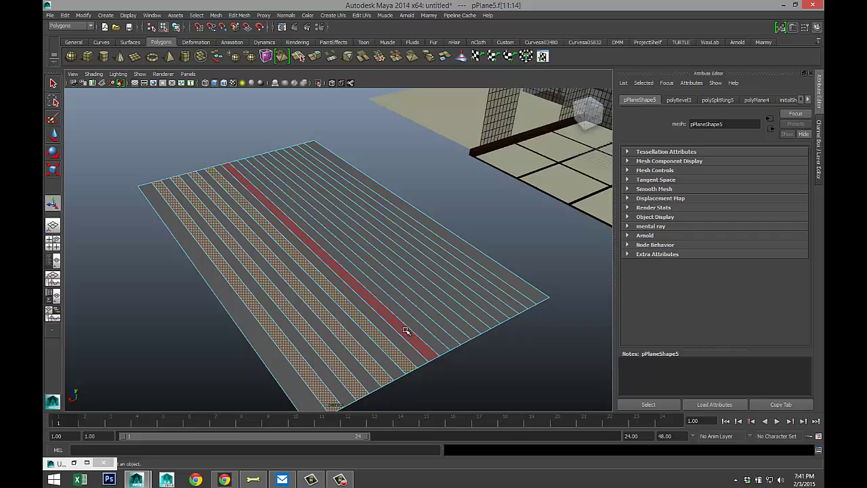
shift+double_click(410, 331)
shift+double_click(443, 316)
shift+double_click(451, 316)
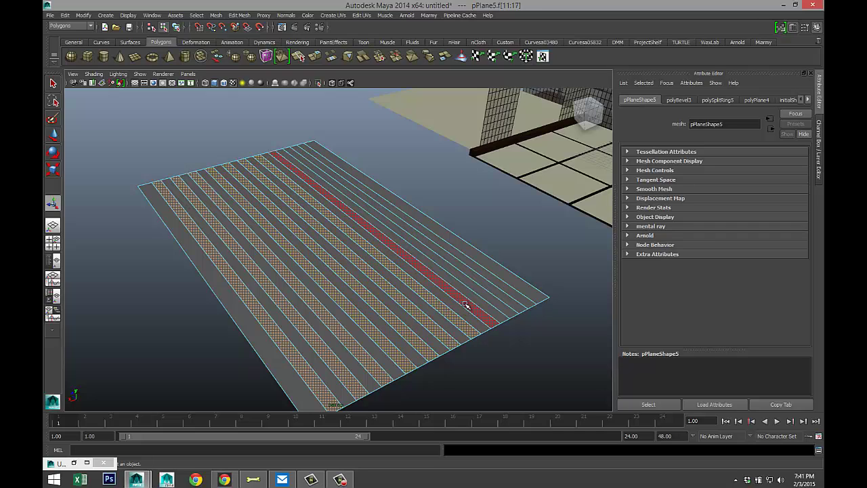
shift+double_click(474, 298)
shift+double_click(493, 289)
shift+double_click(502, 285)
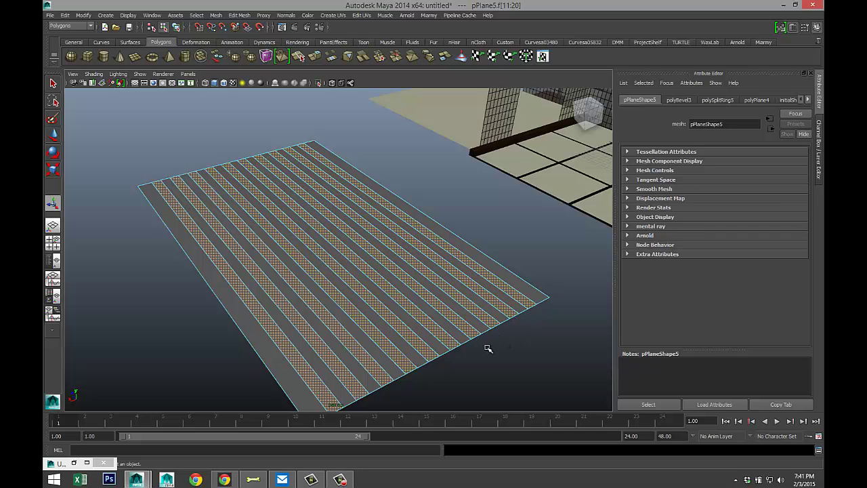
Step: Extrude the selected face strips downward by about 0.27
alt+drag(459, 365, 452, 349)
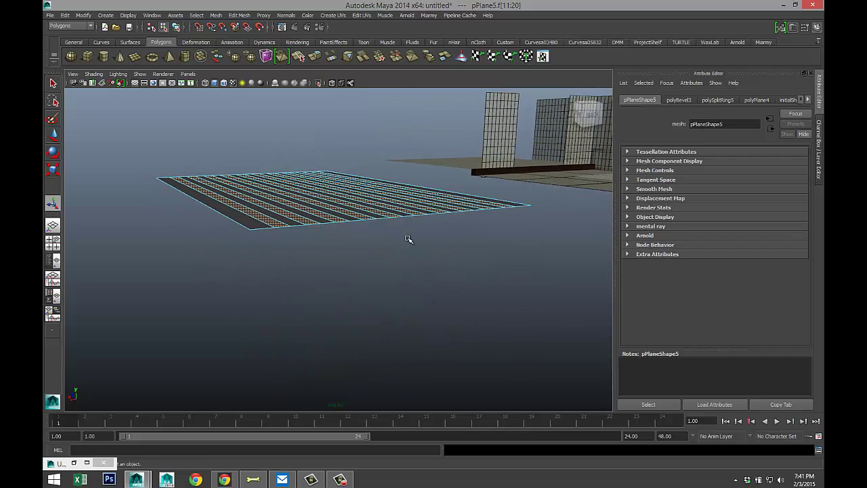
click(240, 15)
click(247, 48)
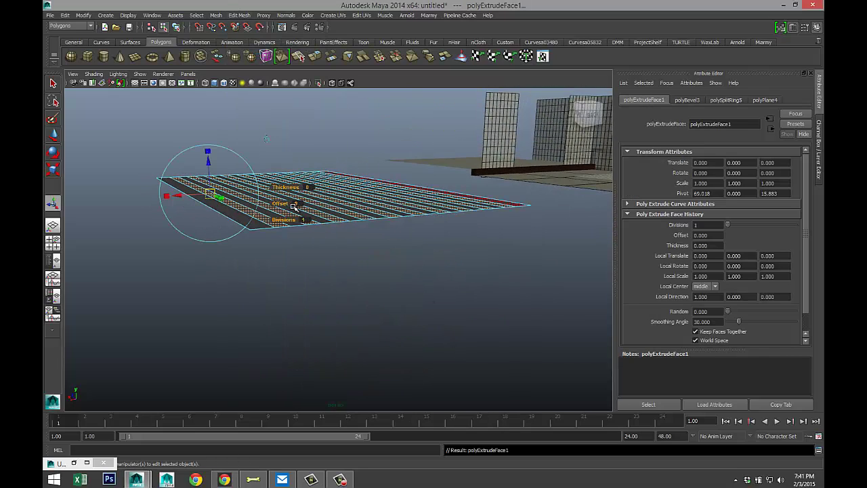
drag(208, 154, 209, 166)
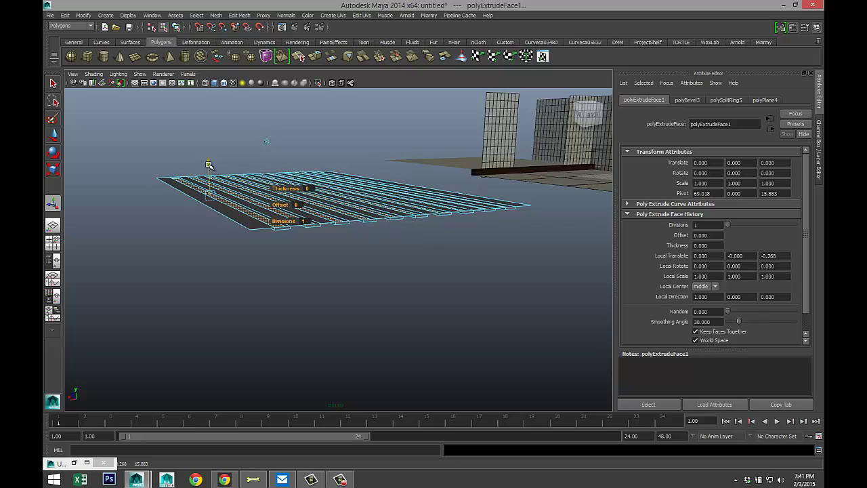
alt+drag(251, 264, 296, 328)
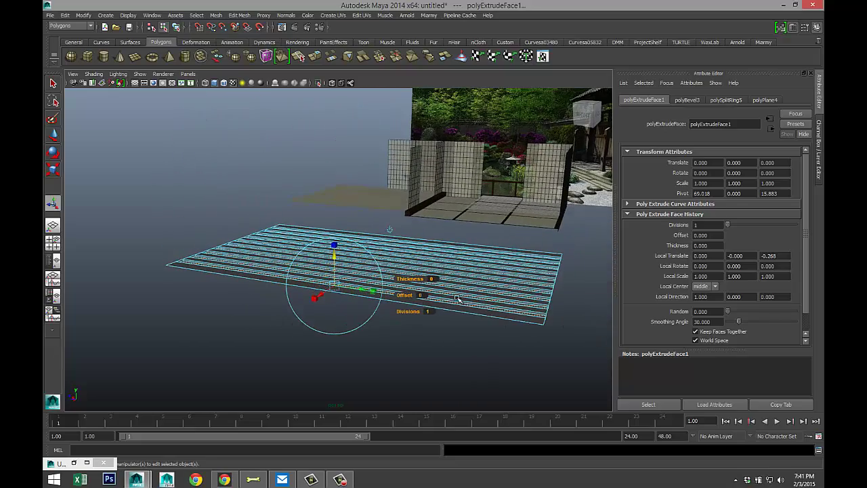
Step: Return the grooved plane to object mode and move it in the top view over the room to about 11.17 in Translate X
right_drag(504, 279, 535, 256)
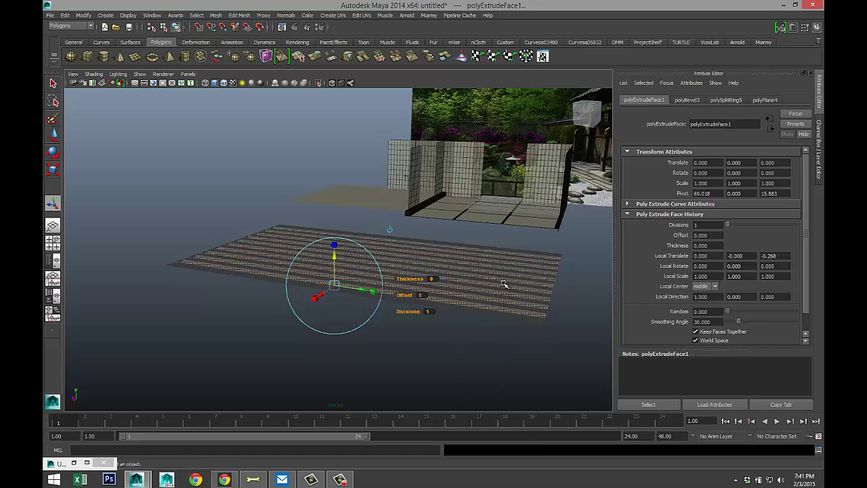
click(53, 242)
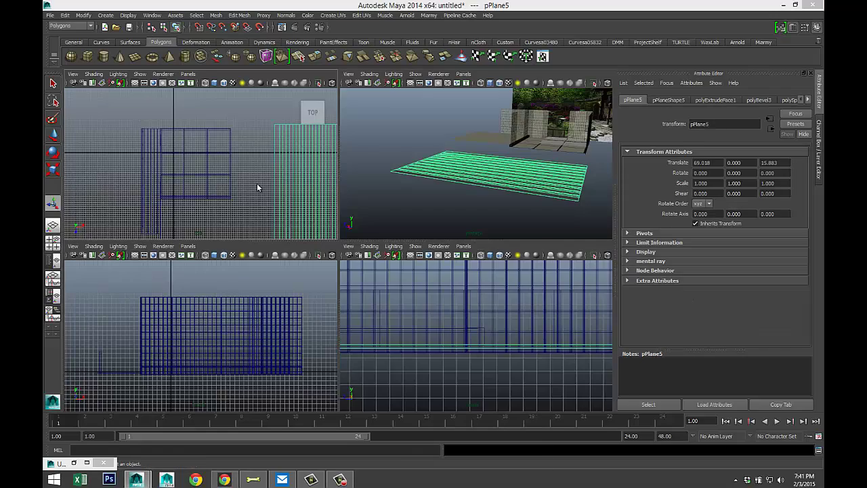
key(space)
alt+right_drag(280, 228, 380, 280)
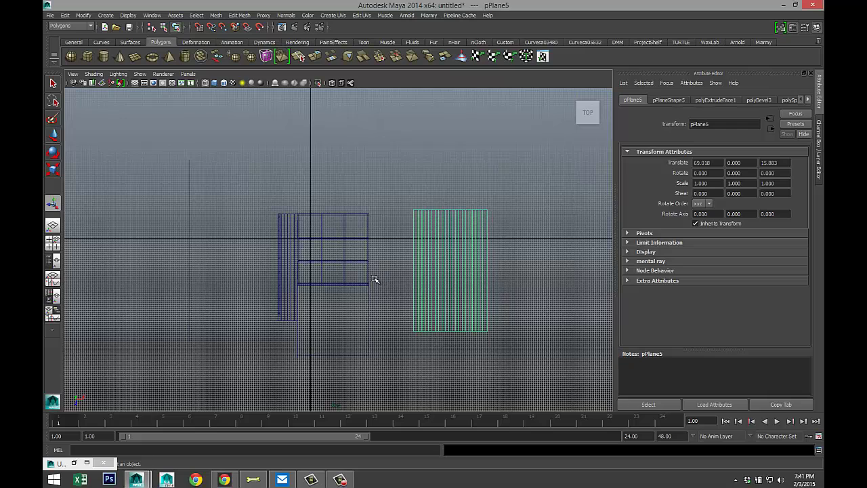
key(w)
drag(484, 271, 365, 296)
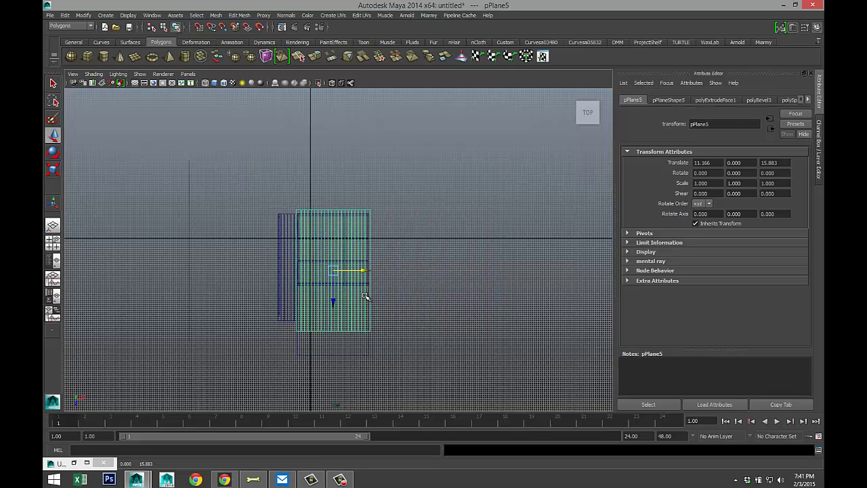
Step: Align the grooved plane with the room's edges at about 11.71 in Translate X and 17.97 in Translate Z, and show the four-view layout
scroll(365, 296, up, 5)
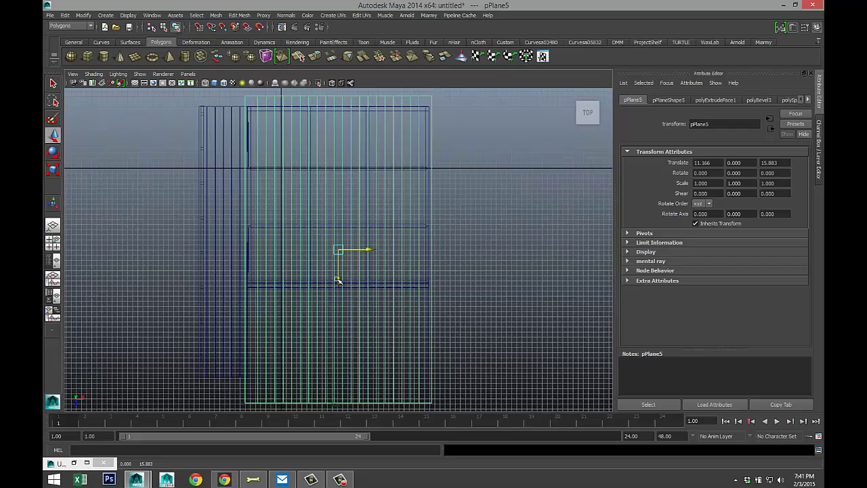
drag(338, 279, 342, 290)
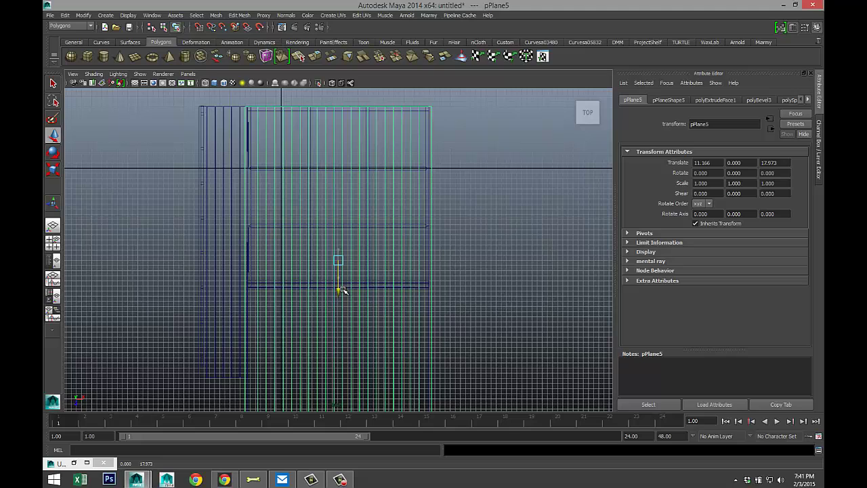
drag(375, 263, 374, 261)
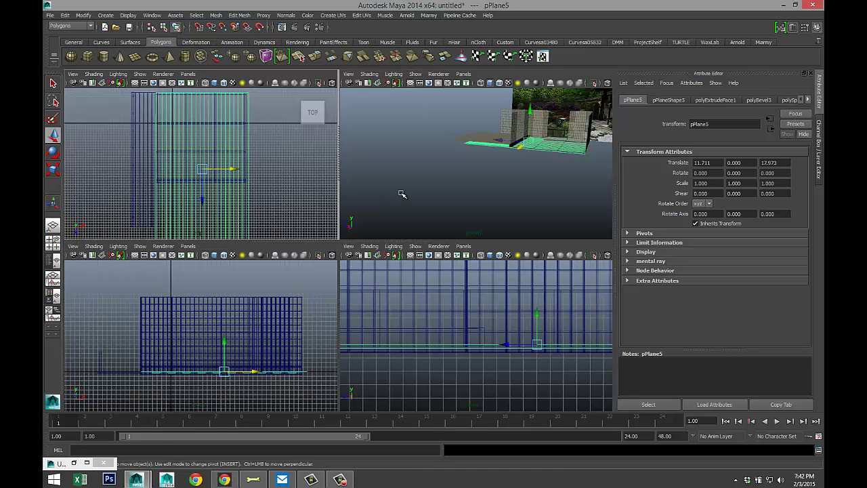
click(53, 243)
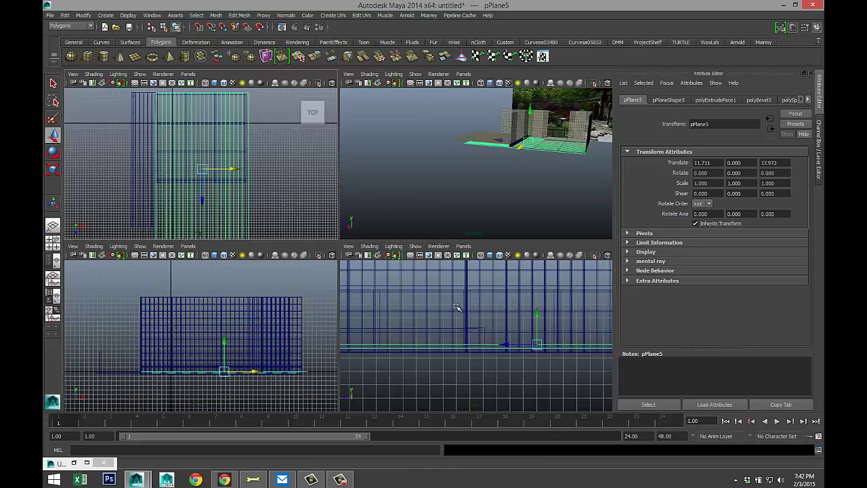
Step: Raise the grooved plane to the top of the walls at about 16.28 in Translate Y and recall the NewRoom camera bookmark
key(space)
scroll(433, 272, down, 3)
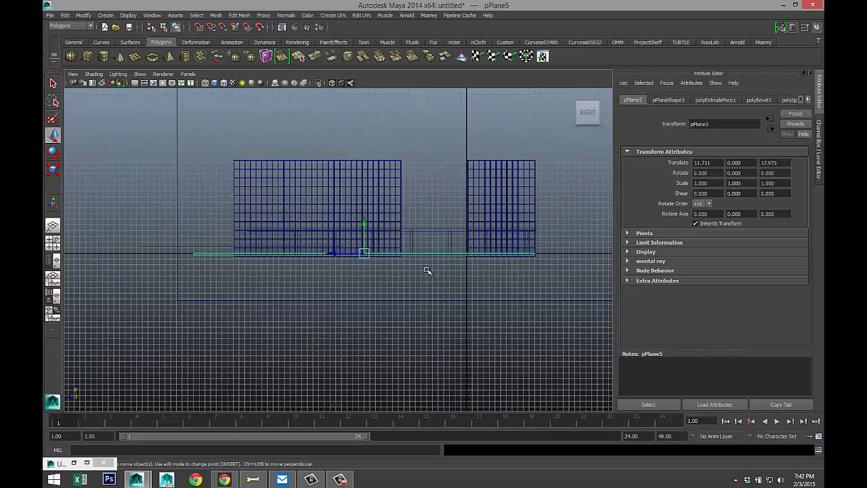
drag(366, 228, 375, 132)
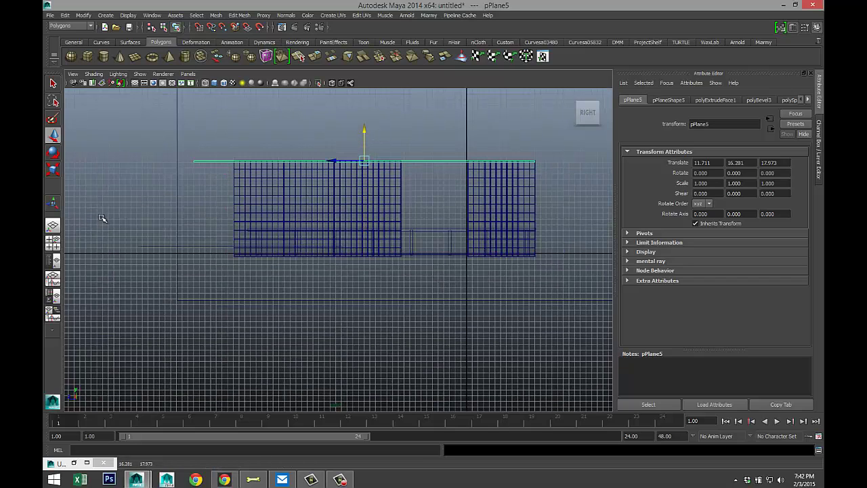
click(53, 242)
key(space)
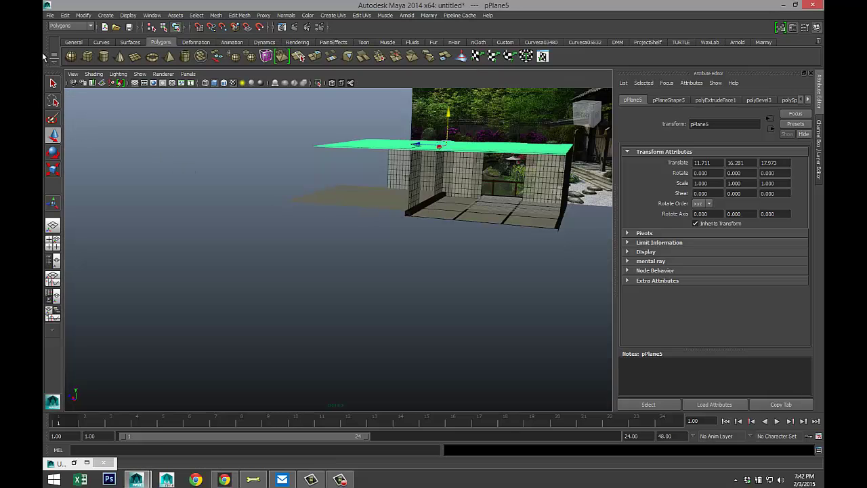
click(73, 74)
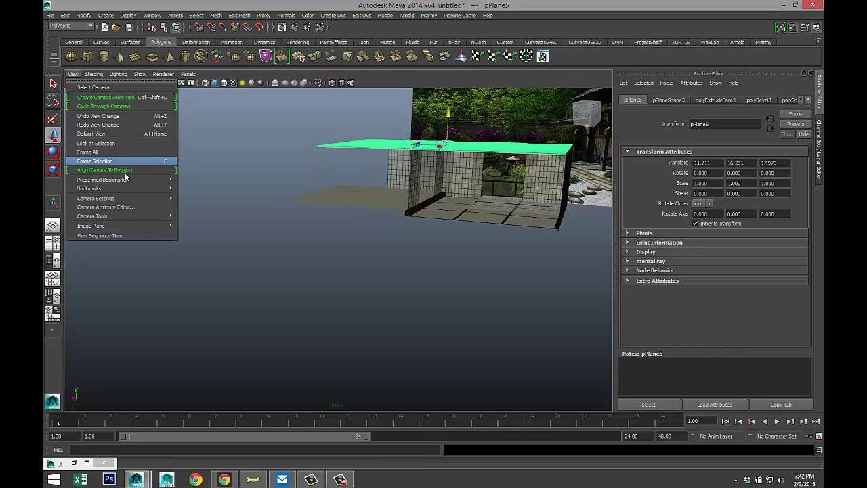
mouse_move(132, 189)
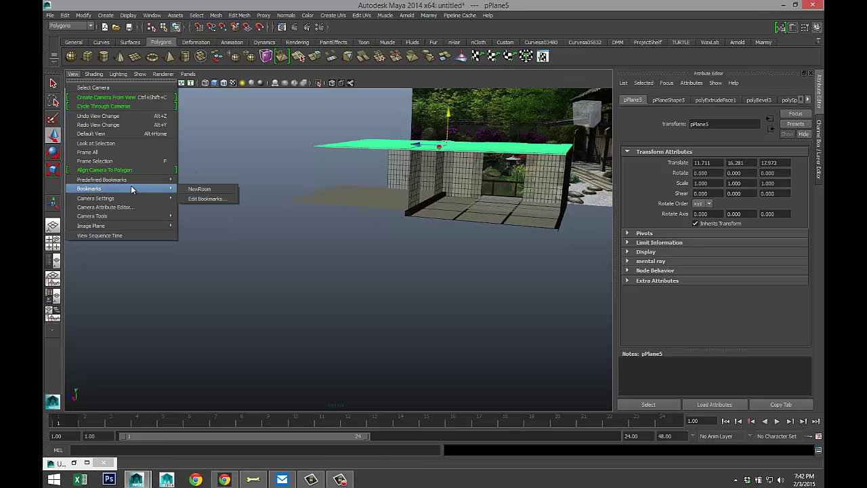
click(208, 193)
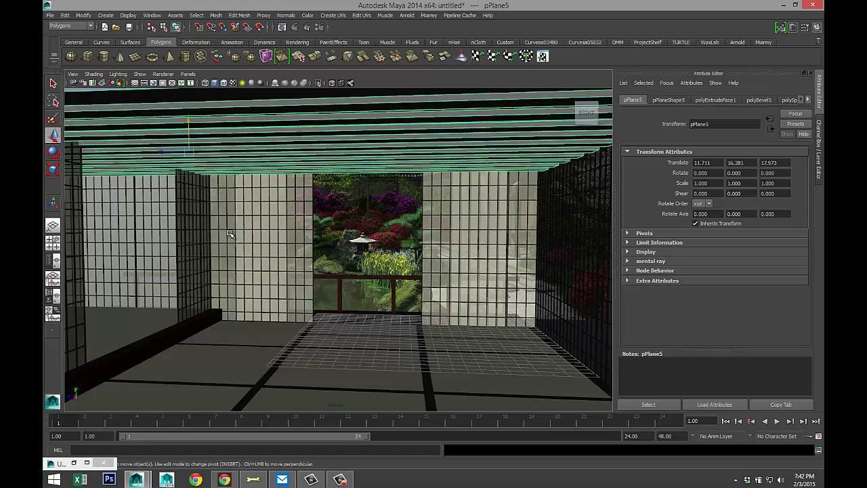
mouse_move(231, 240)
alt+mouse_down()
mouse_move(232, 227)
mouse_move(219, 231)
alt+mouse_up()
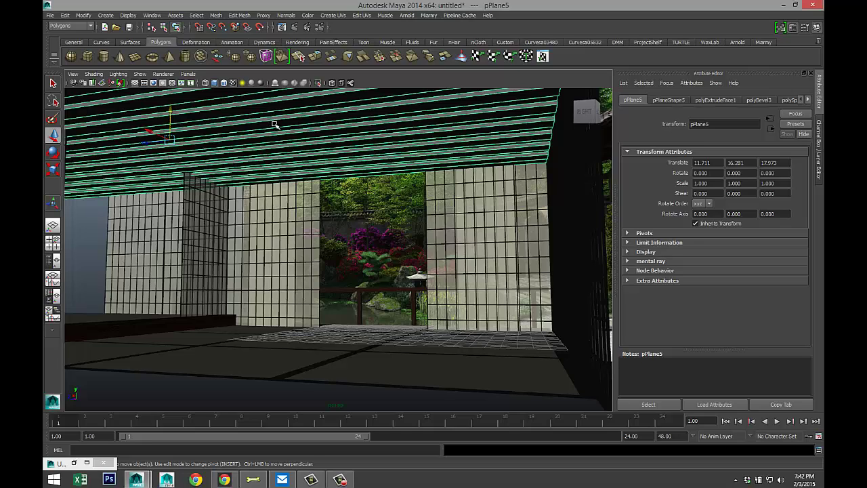
Step: Assign a new Lambert material to the grooved ceiling plane with Cherry Wood.jpg as its color file texture
right_drag(274, 125, 285, 306)
click(324, 101)
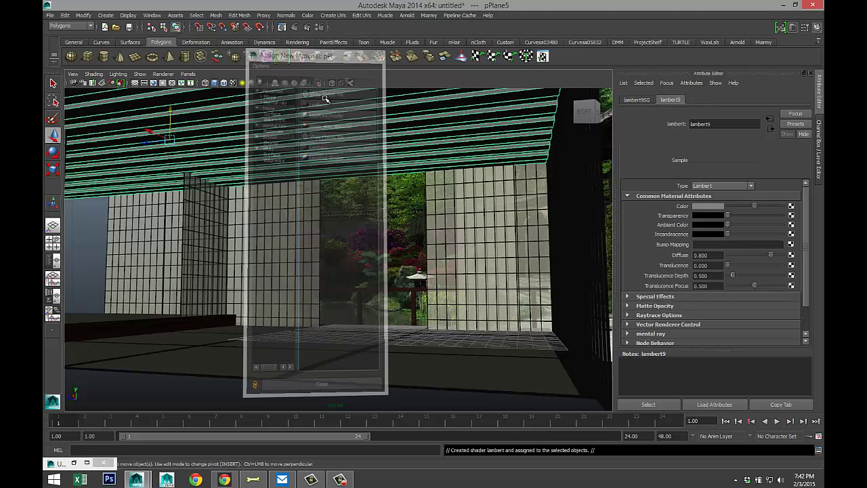
click(791, 206)
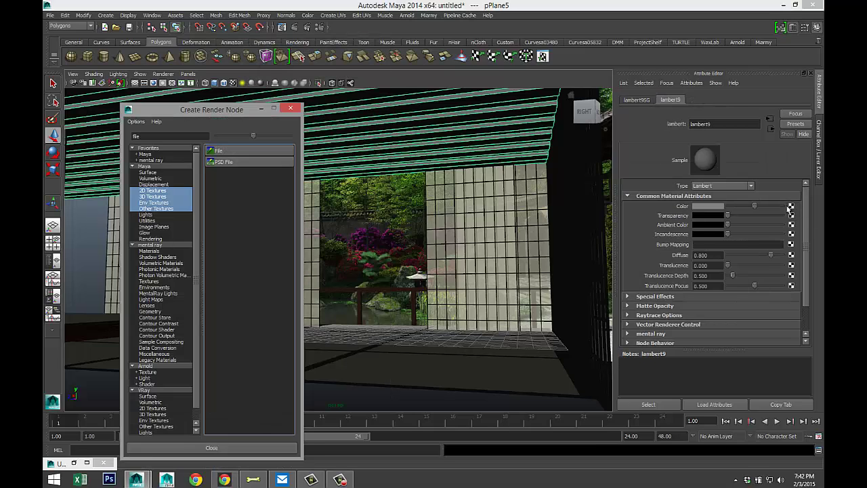
click(224, 151)
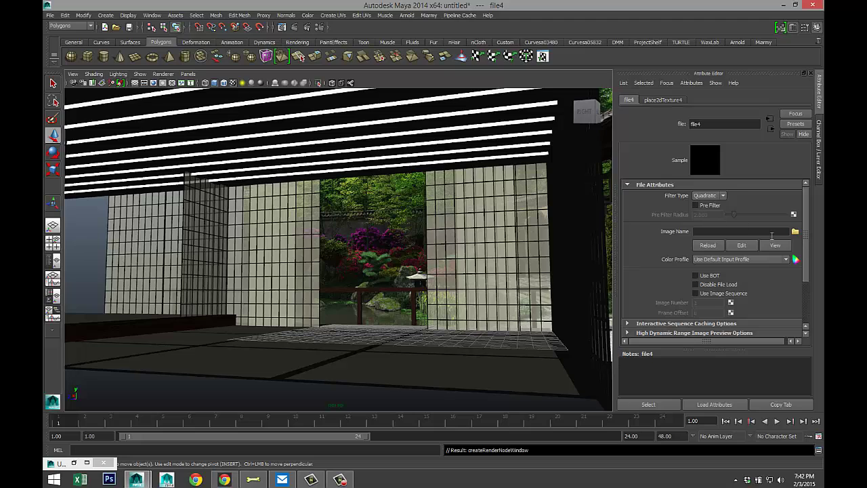
click(795, 231)
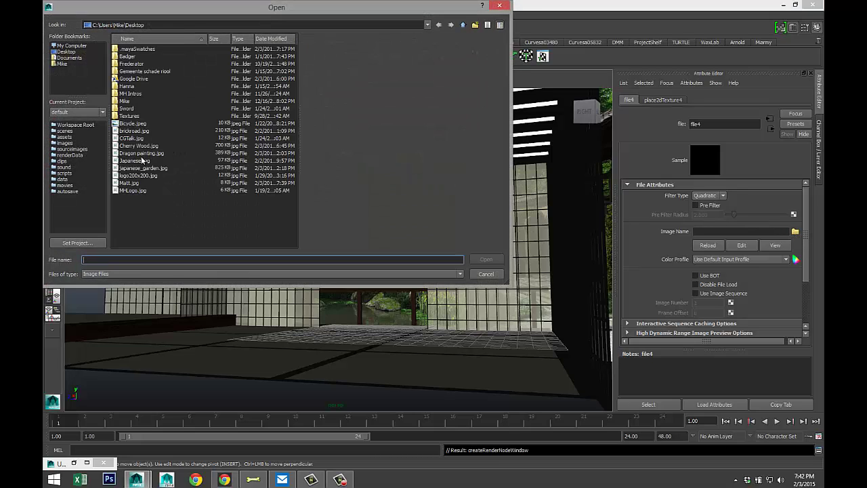
click(138, 147)
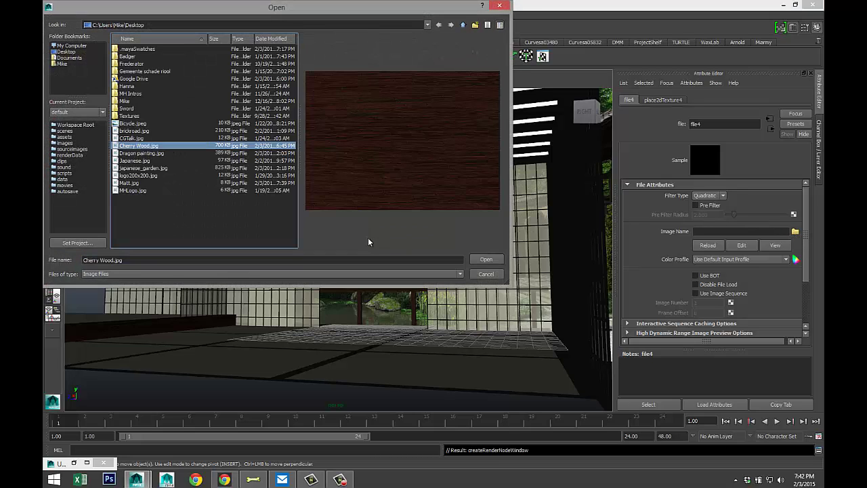
click(486, 260)
scroll(434, 256, down, 5)
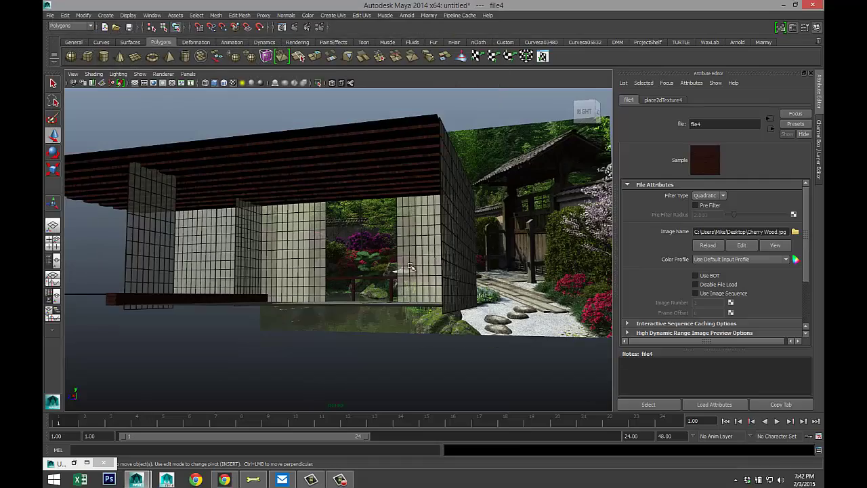
Step: Create a flat polygon cube about 0.61 high in front of the room and set its width and depth to 15
alt+drag(332, 266, 229, 160)
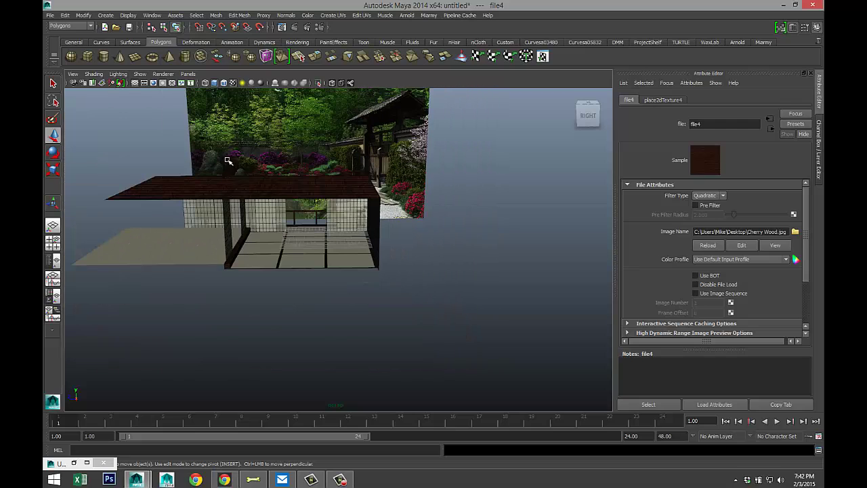
click(87, 56)
drag(278, 311, 355, 314)
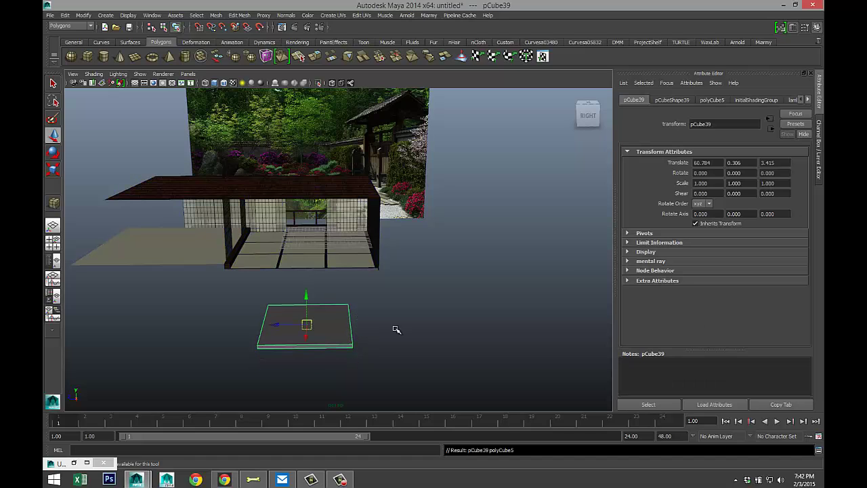
click(711, 101)
double_click(715, 162)
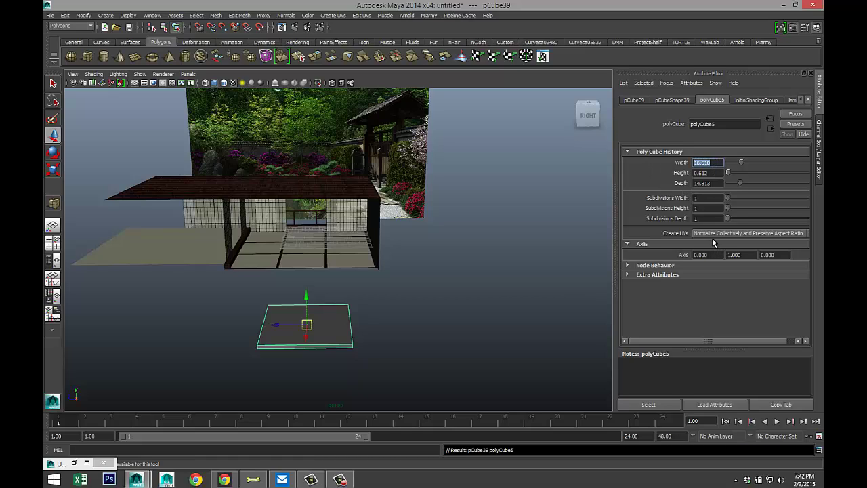
text(15)
double_click(715, 182)
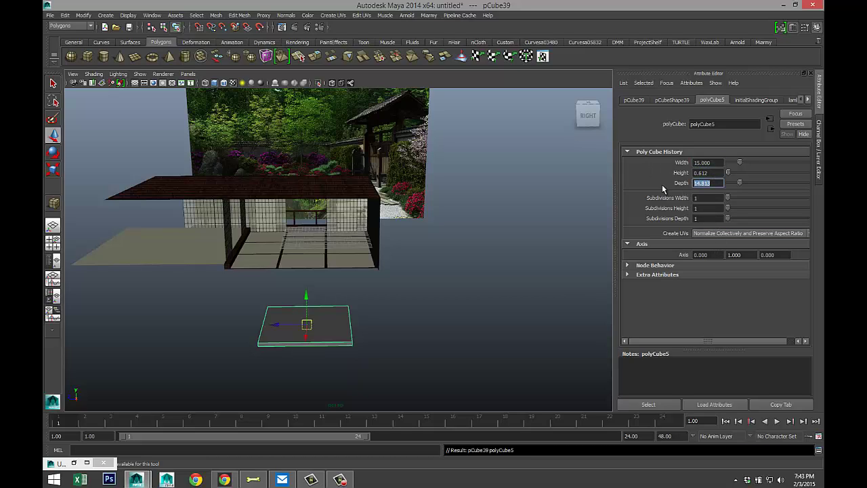
text(15)
key(Return)
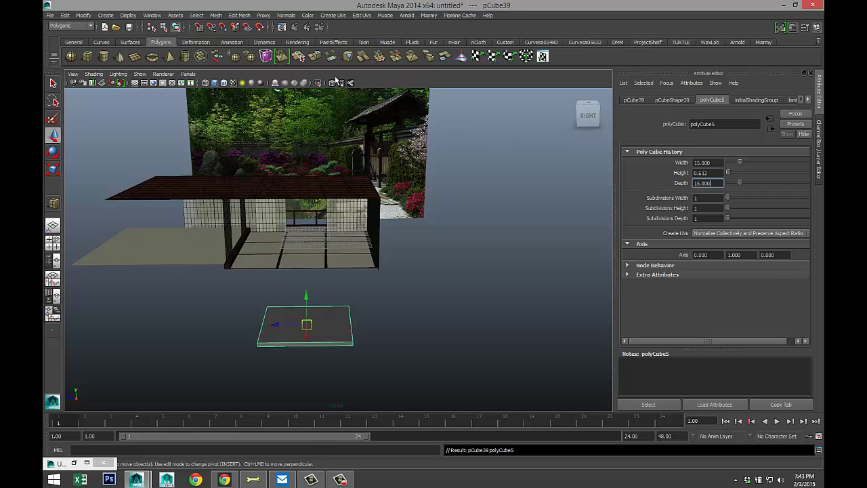
Step: Insert two evenly spaced edge loops in each direction across the flat cube with the Insert Edge Loop Tool
click(243, 15)
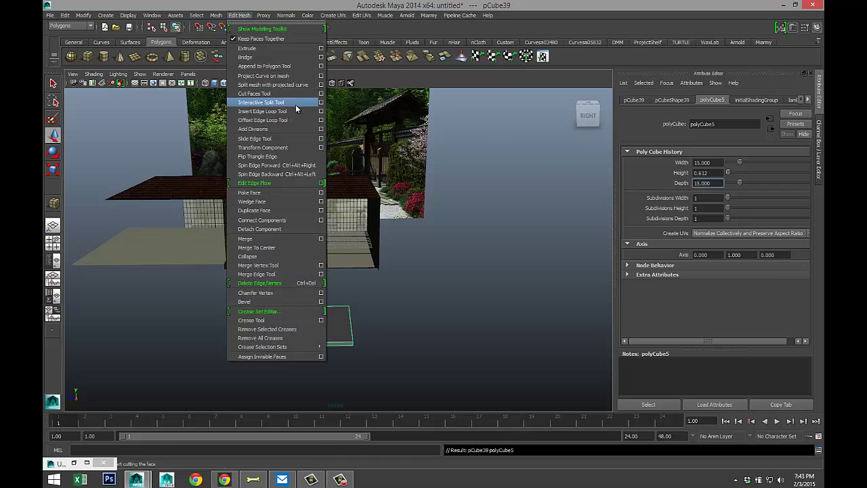
click(322, 111)
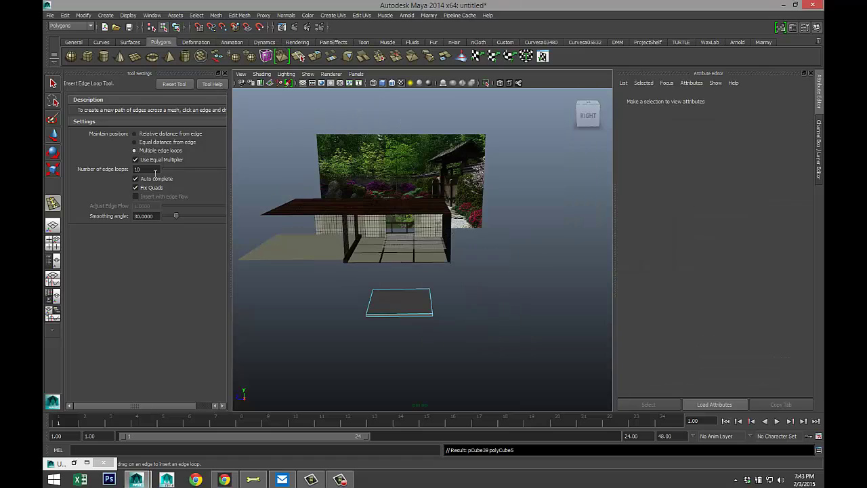
click(151, 170)
text(2)
click(226, 73)
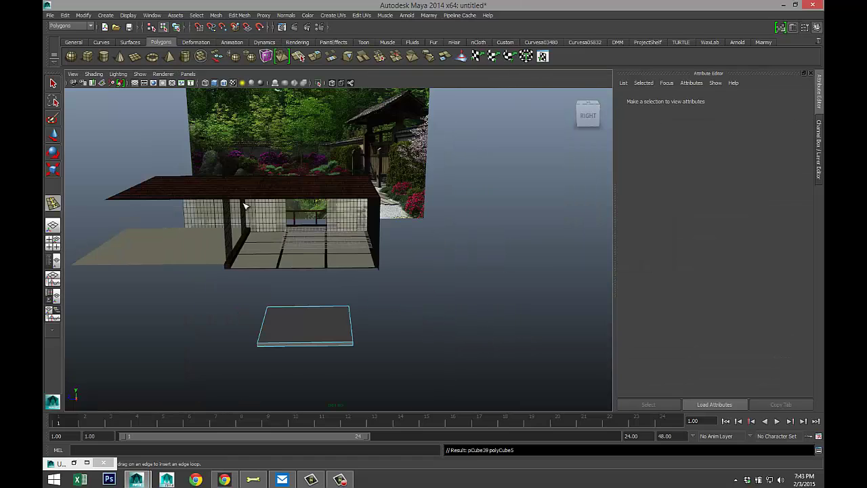
click(307, 345)
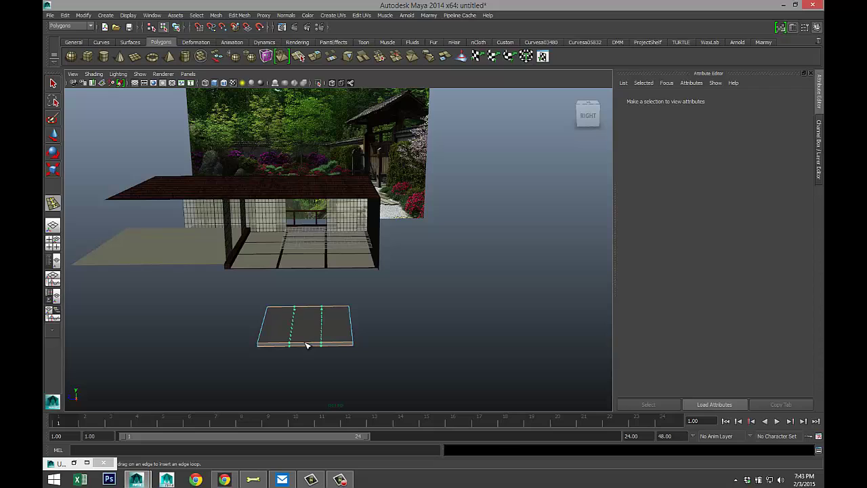
click(352, 334)
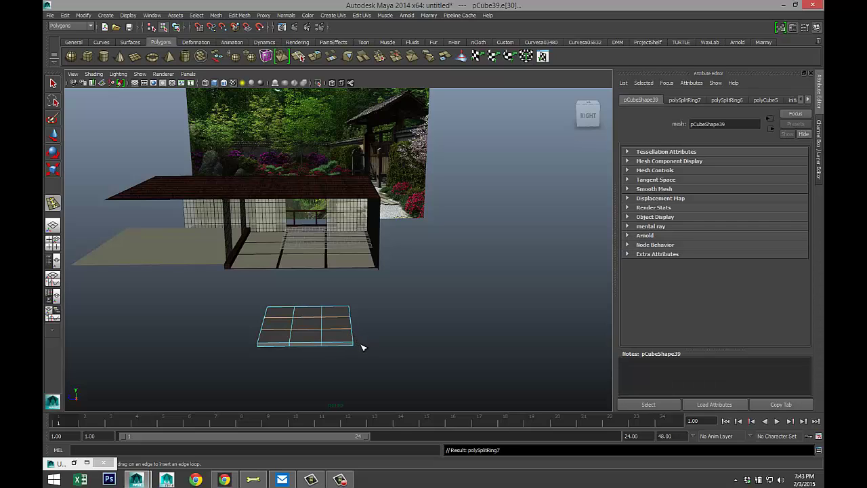
key(q)
Step: Scale both pairs of edge loops outward close to the slab's edges and compare the border widths in the top view
scroll(349, 346, up, 3)
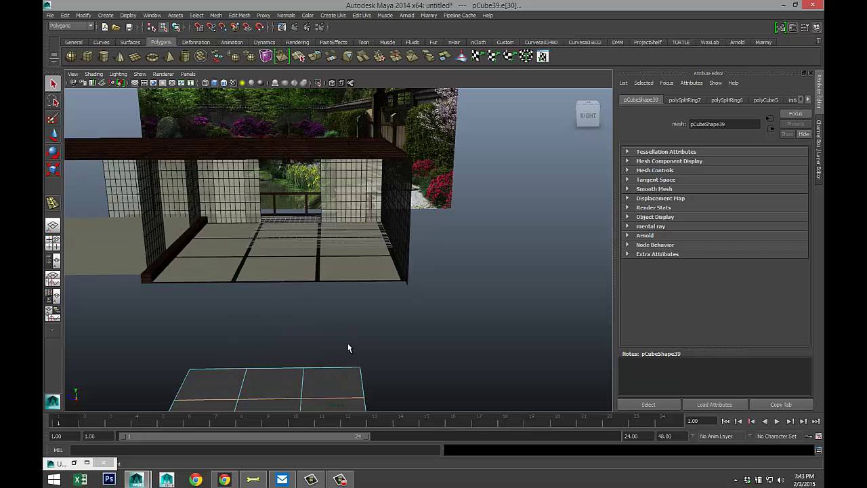
alt+drag(361, 289, 368, 313)
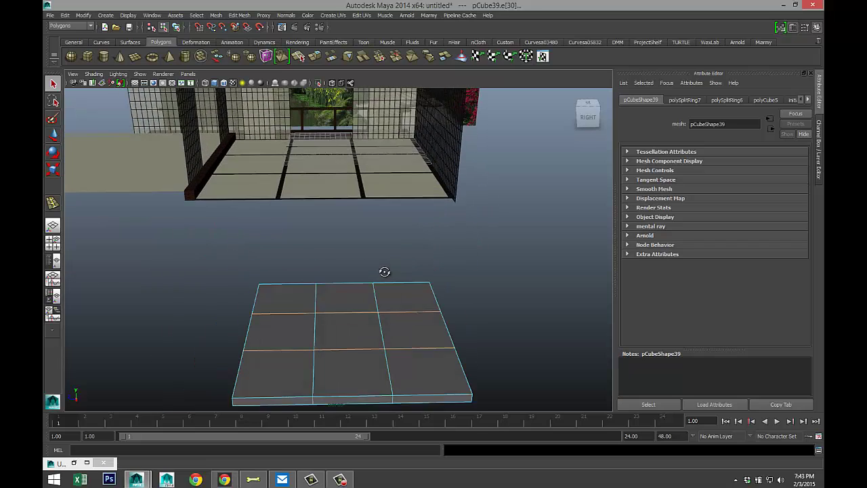
double_click(368, 312)
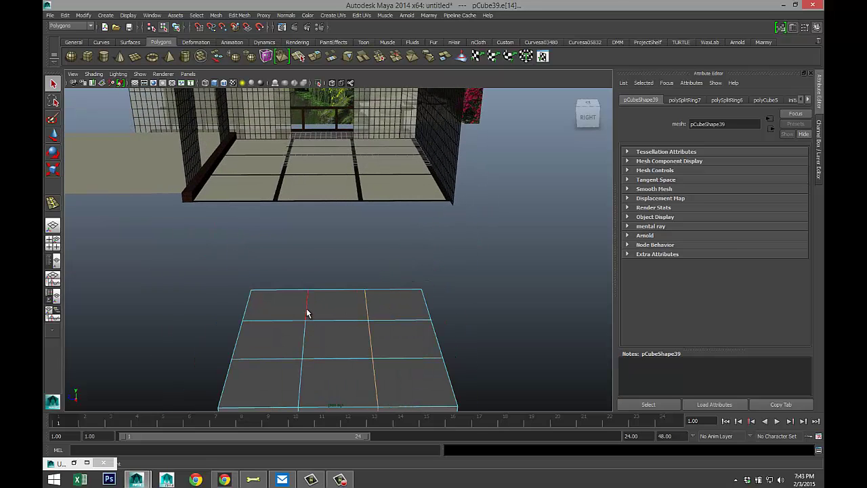
key(r)
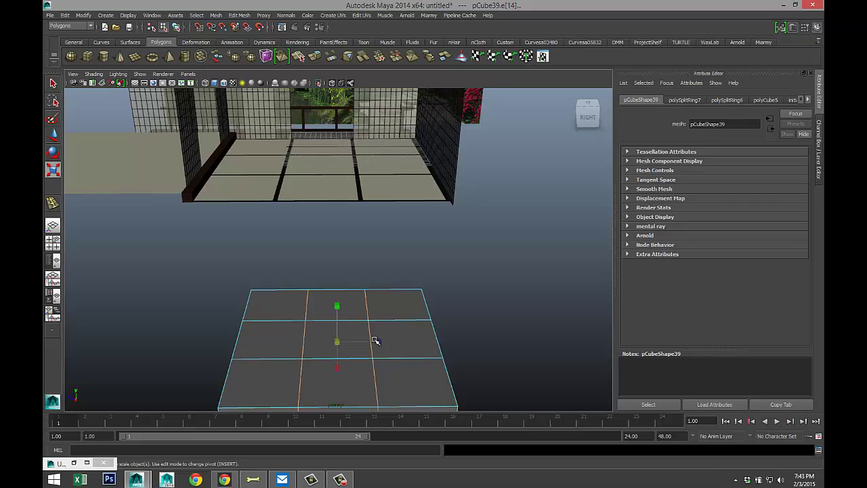
drag(380, 342, 446, 342)
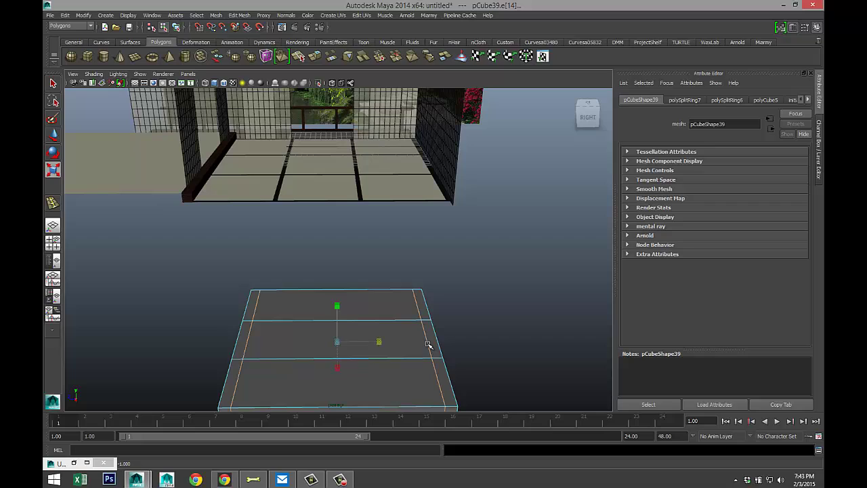
click(355, 322)
shift+click(359, 358)
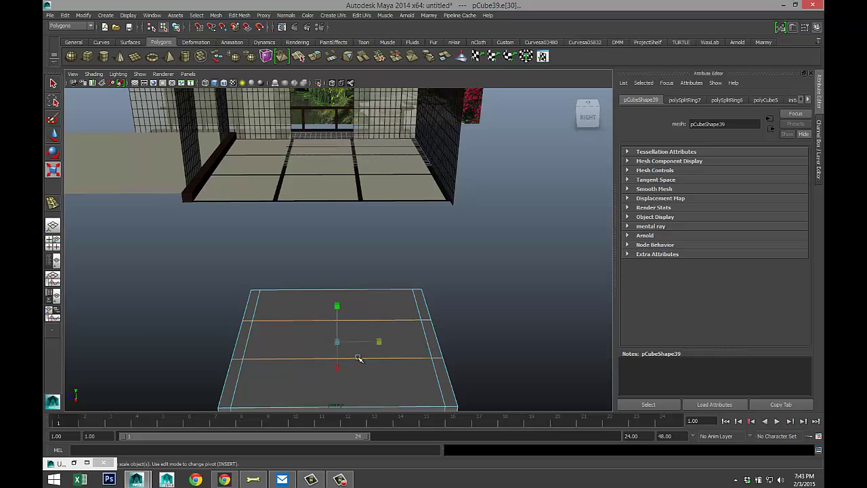
drag(338, 368, 340, 424)
click(52, 242)
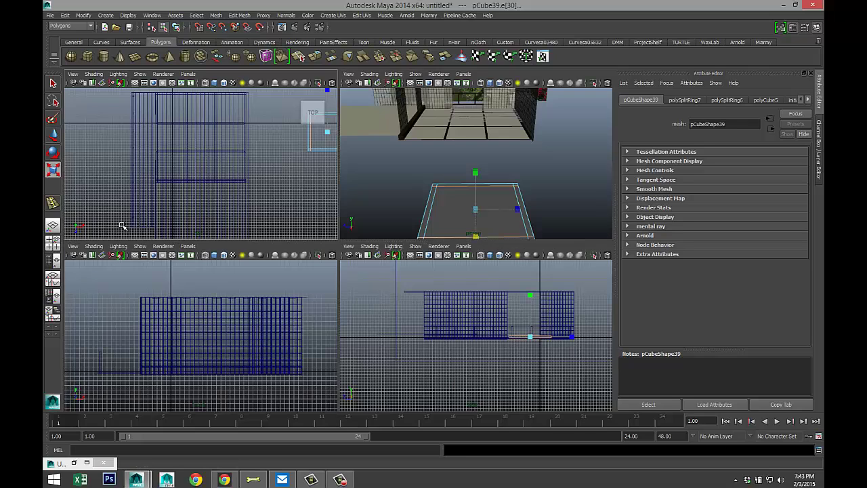
key(space)
scroll(228, 182, up, 5)
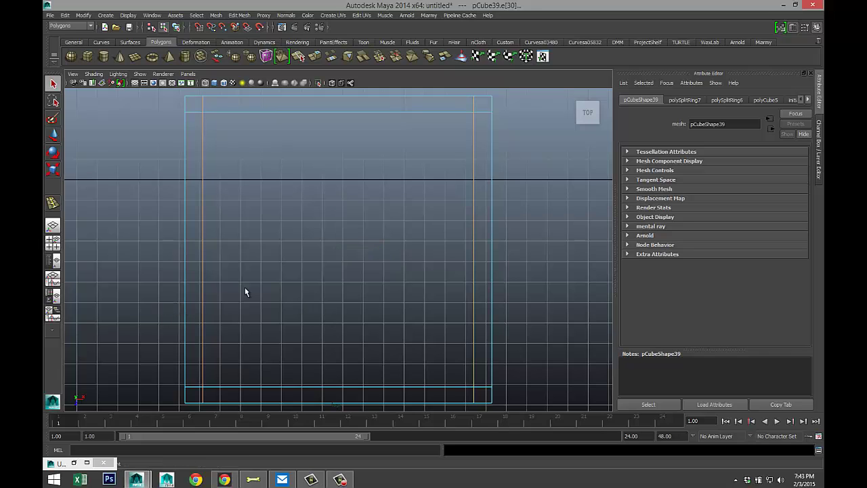
Step: Extrude the four corner faces on the slab's underside and pull them downward to form table legs
click(54, 243)
key(space)
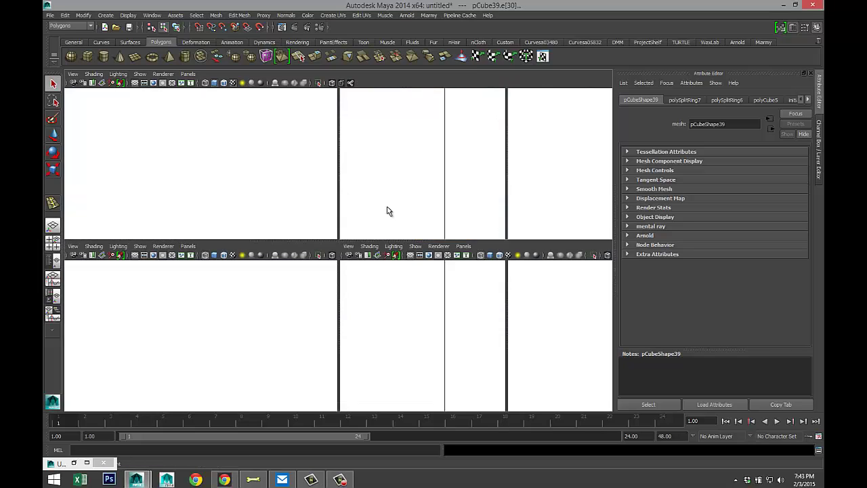
key(f)
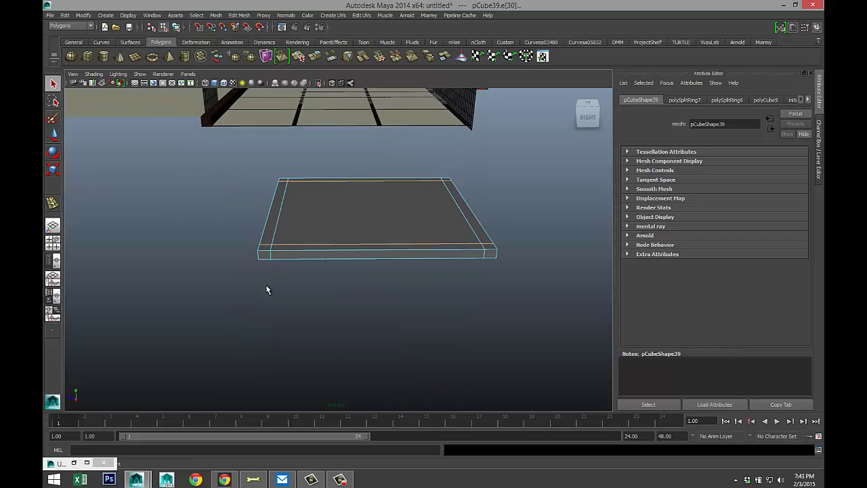
alt+drag(266, 290, 306, 322)
alt+drag(323, 216, 242, 160)
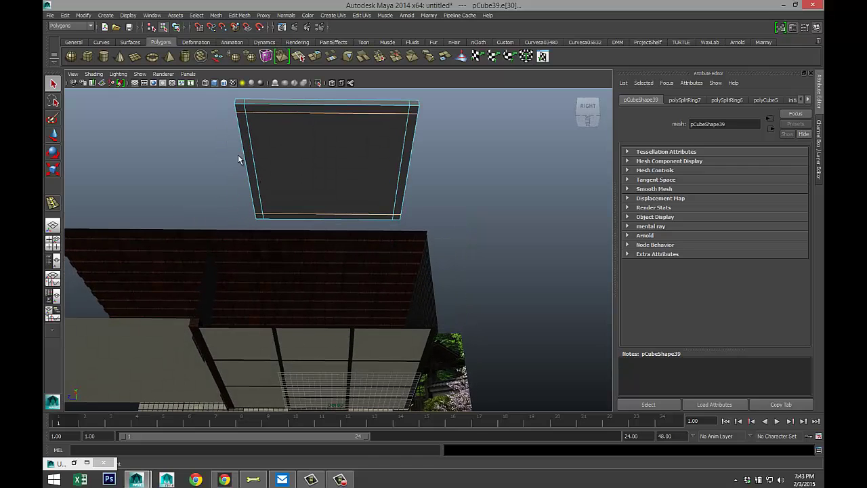
right_drag(240, 108, 244, 131)
click(242, 113)
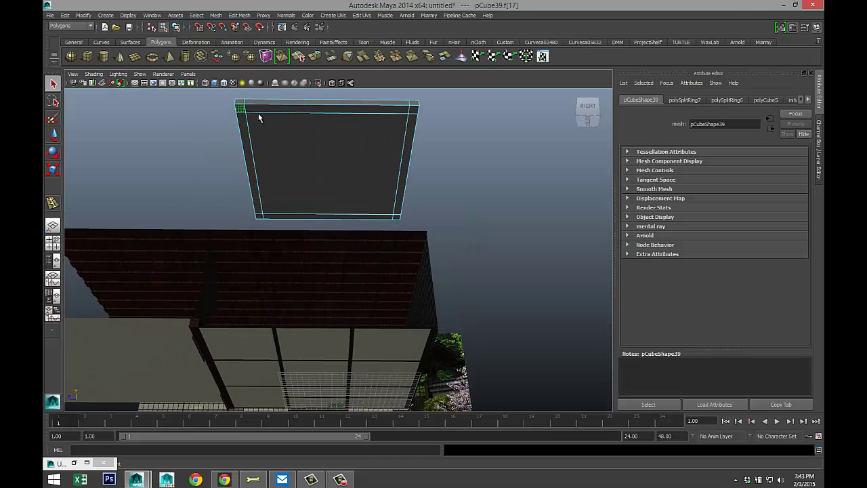
click(400, 208)
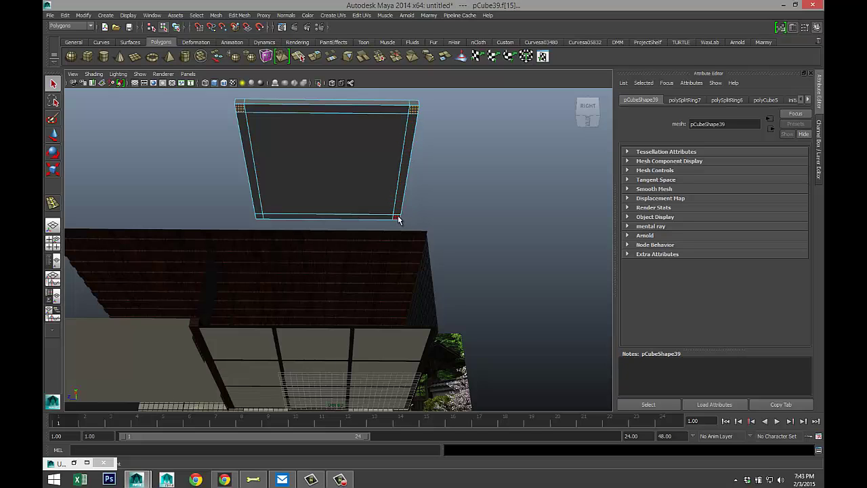
click(342, 217)
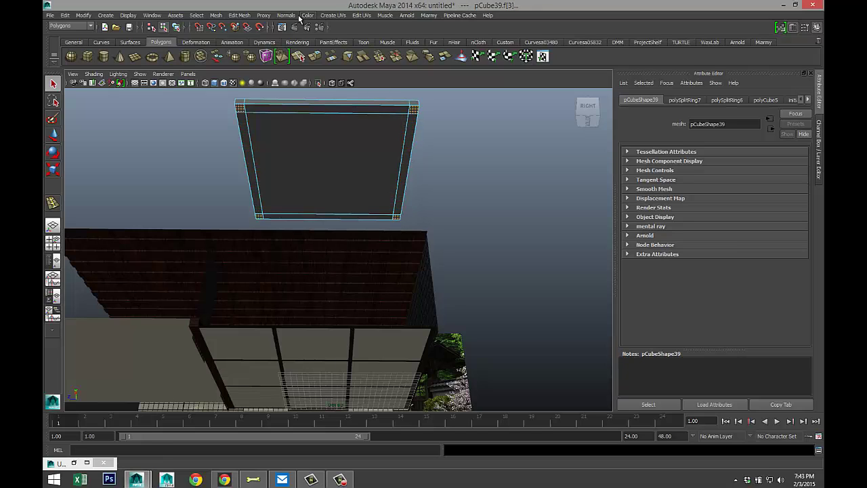
click(231, 16)
click(264, 40)
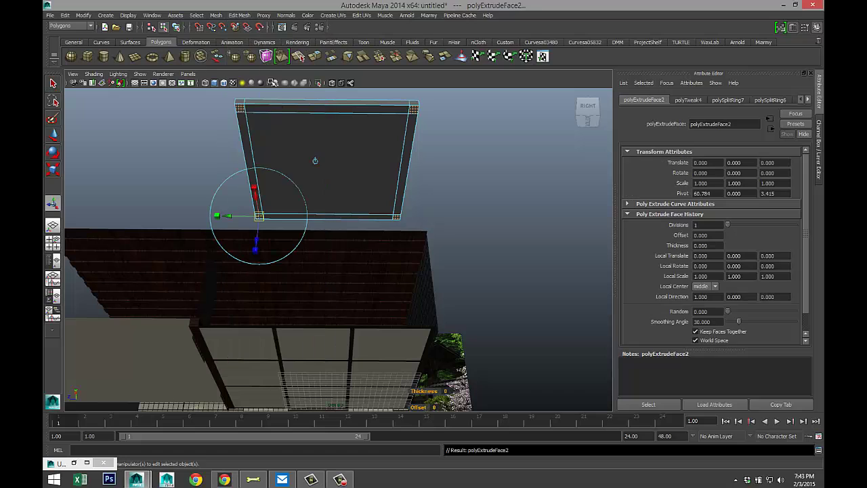
key(w)
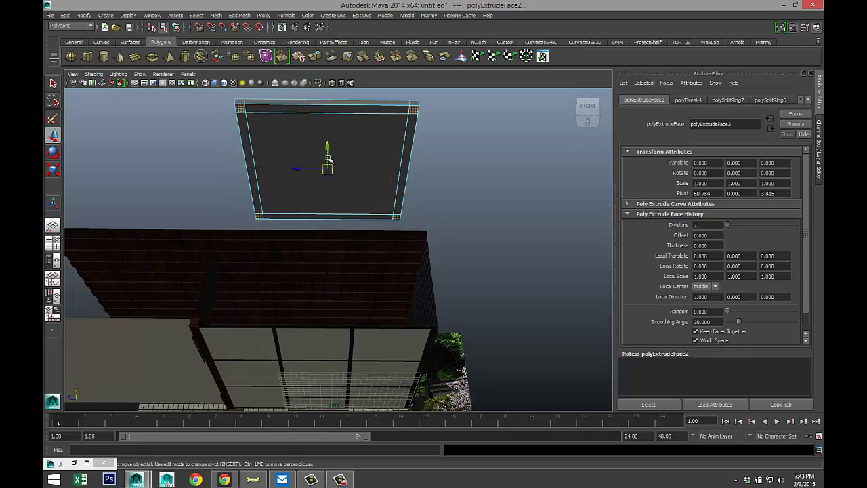
alt+drag(330, 253, 334, 254)
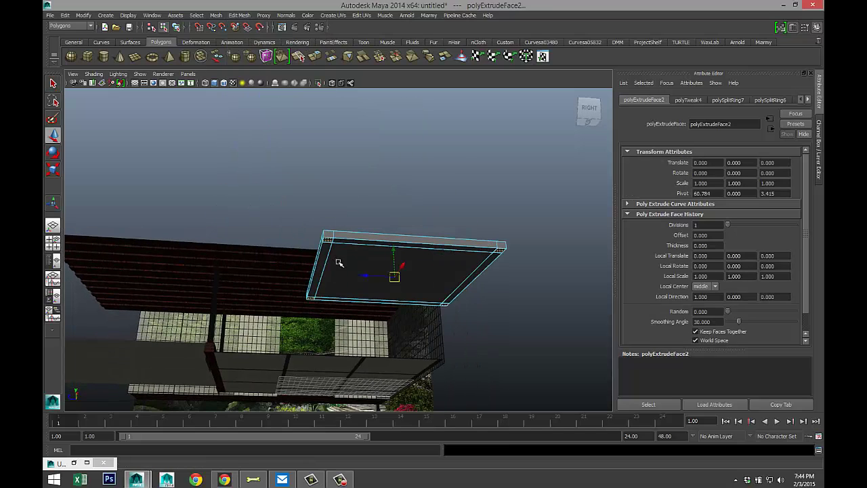
click(395, 255)
drag(395, 255, 422, 300)
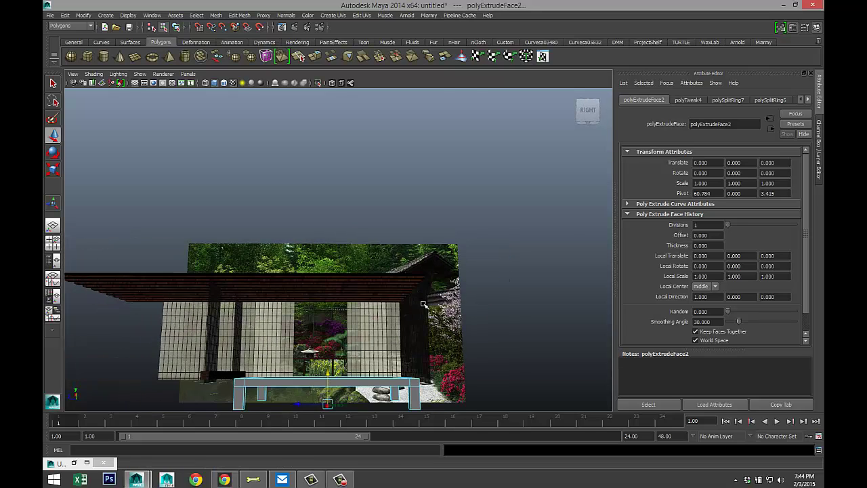
Step: Lengthen the four extruded legs slightly and switch back to selecting the table as a whole object
alt+middle_drag(422, 300, 420, 263)
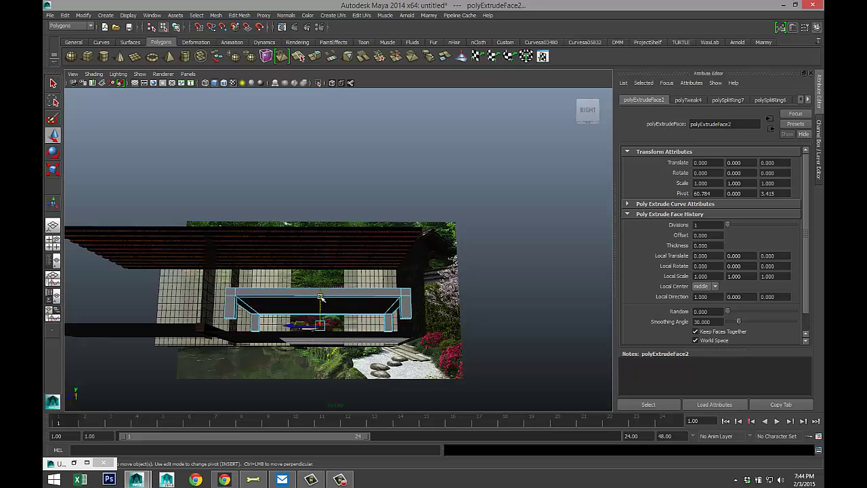
drag(321, 296, 324, 307)
alt+drag(435, 277, 433, 282)
alt+middle_drag(433, 283, 429, 240)
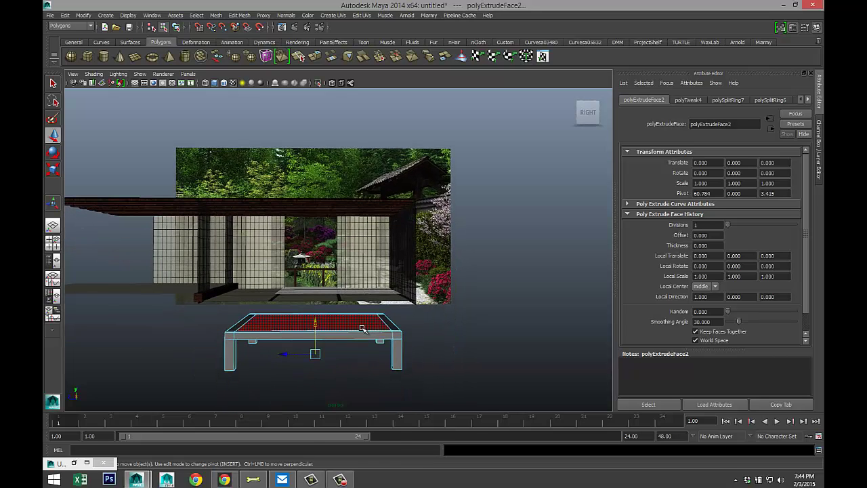
right_drag(362, 329, 403, 260)
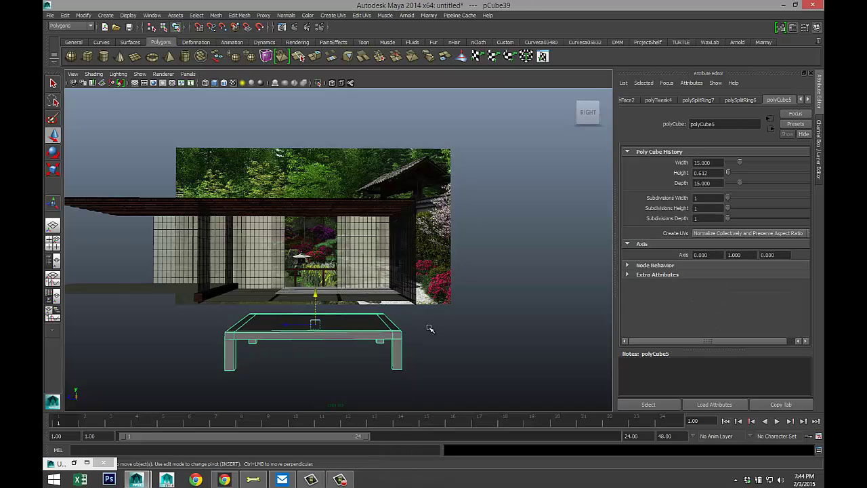
Step: Move the table toward the middle of the room's floor in the top view and scale it uniformly to about 0.82
alt+right_drag(429, 329, 414, 330)
alt+drag(426, 303, 324, 283)
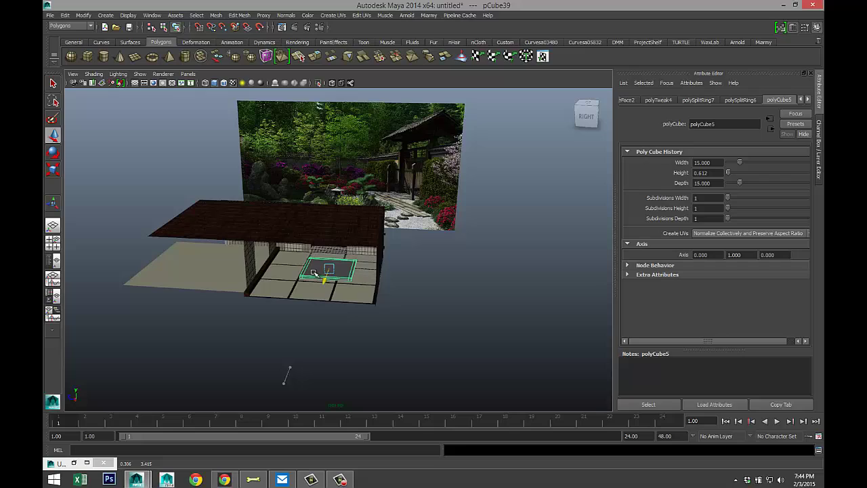
click(54, 243)
key(space)
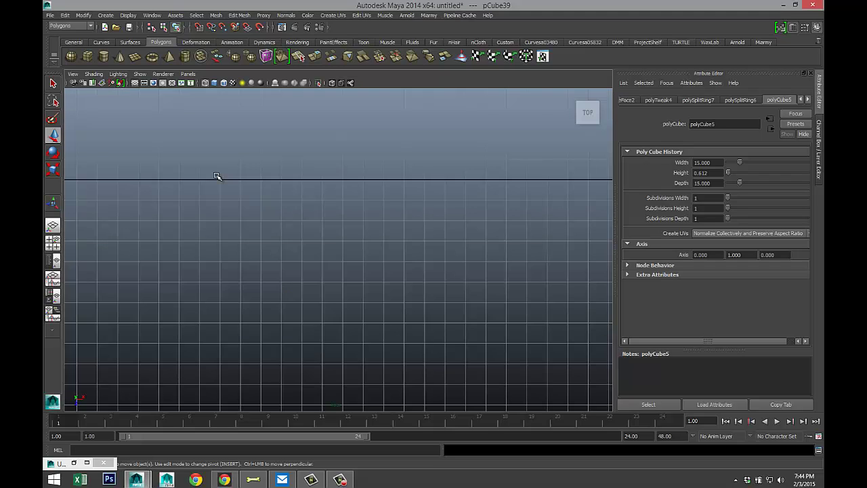
scroll(271, 242, down, 8)
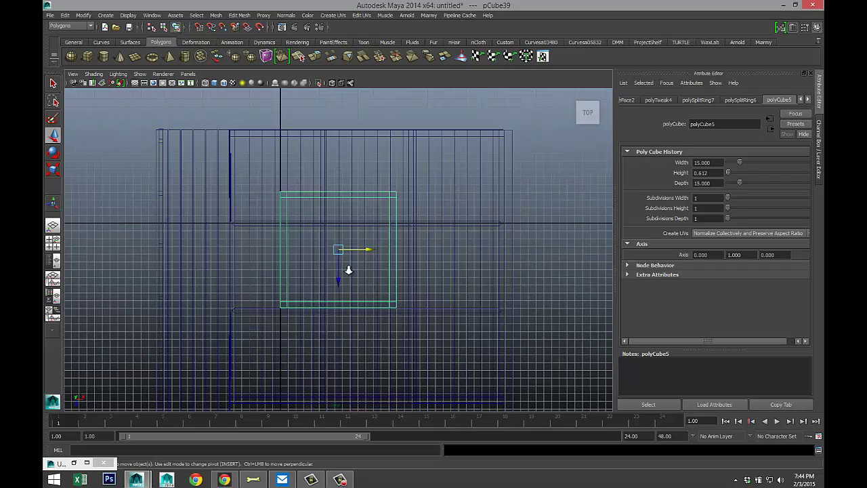
drag(342, 285, 342, 297)
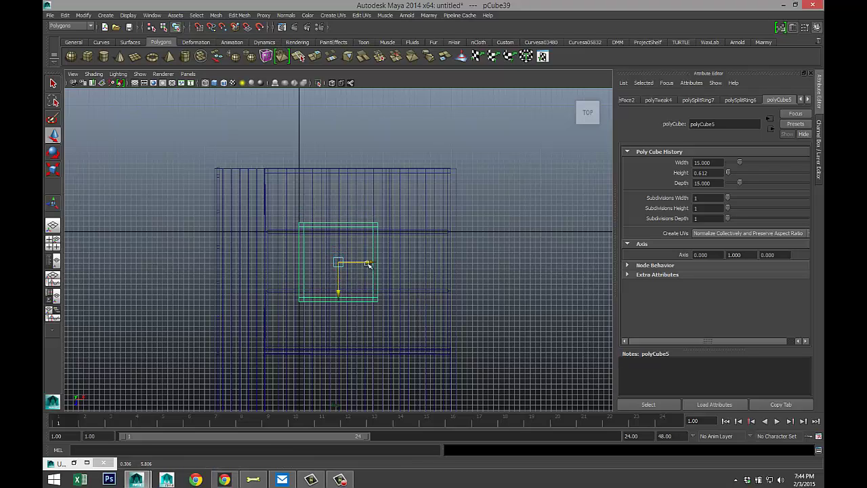
drag(370, 264, 389, 264)
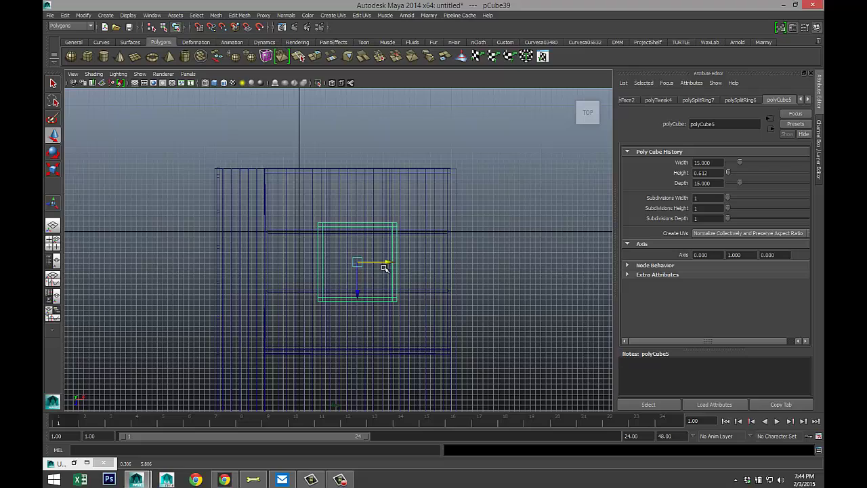
key(r)
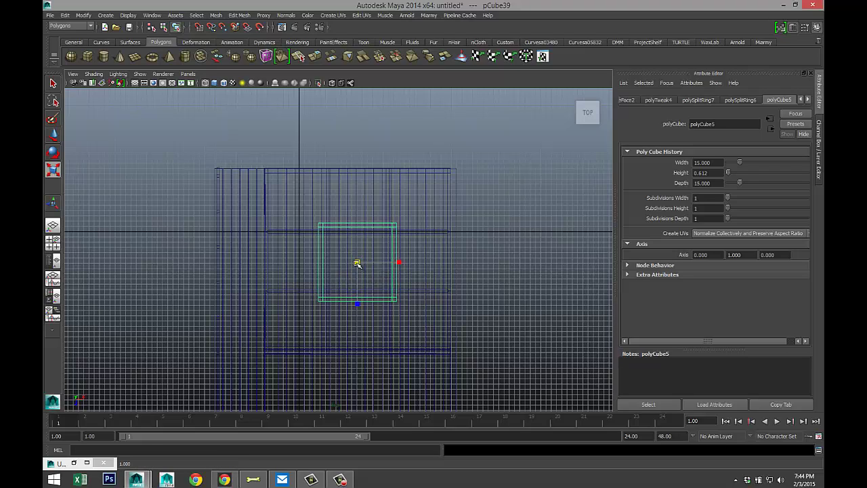
drag(358, 262, 350, 266)
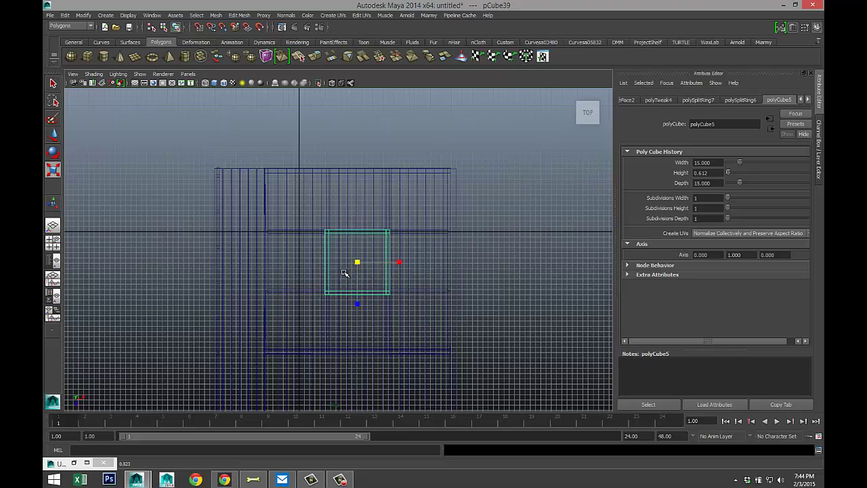
Step: Raise the table in the side view until its legs stand on the room's floor
click(53, 242)
key(space)
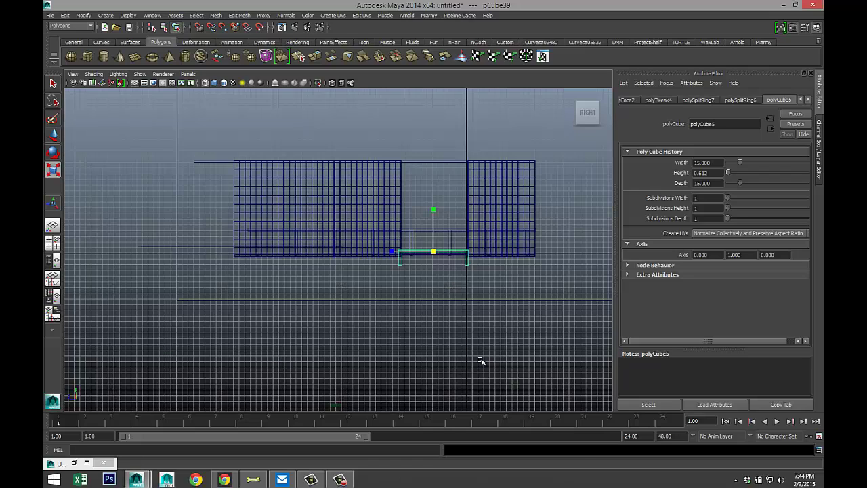
key(f)
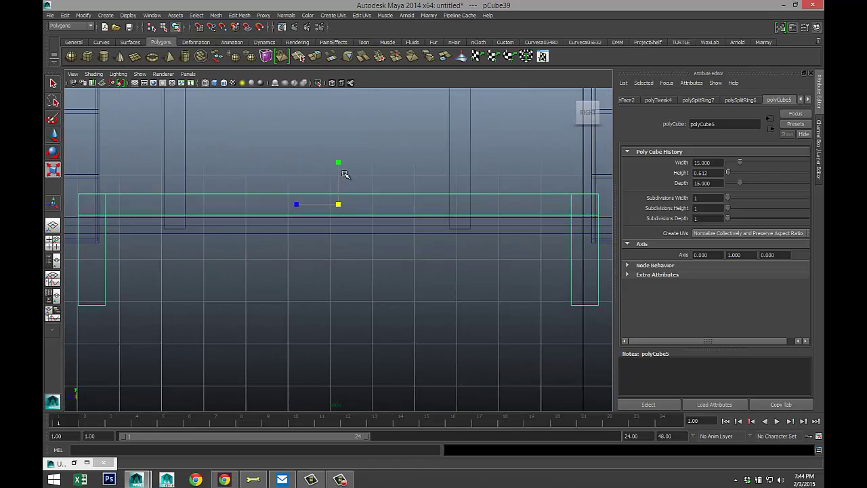
key(w)
drag(337, 180, 333, 103)
scroll(376, 243, down, 3)
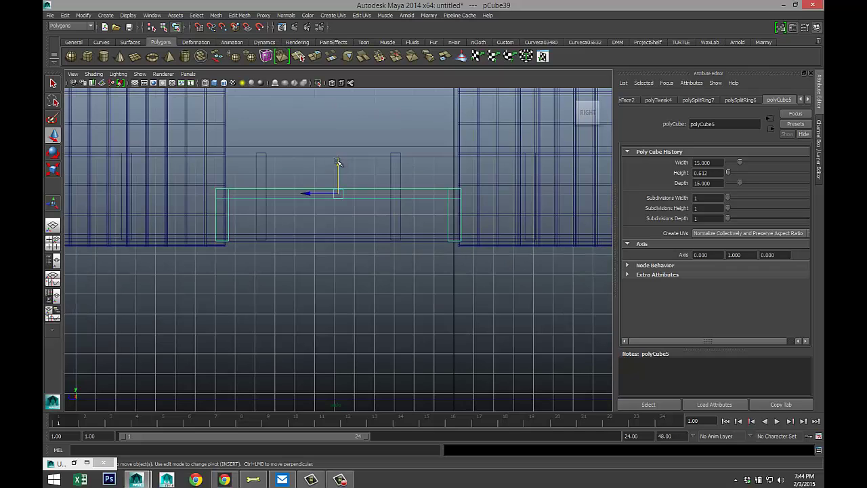
drag(338, 163, 339, 157)
Step: Assign a new Phong E material to the table
click(53, 241)
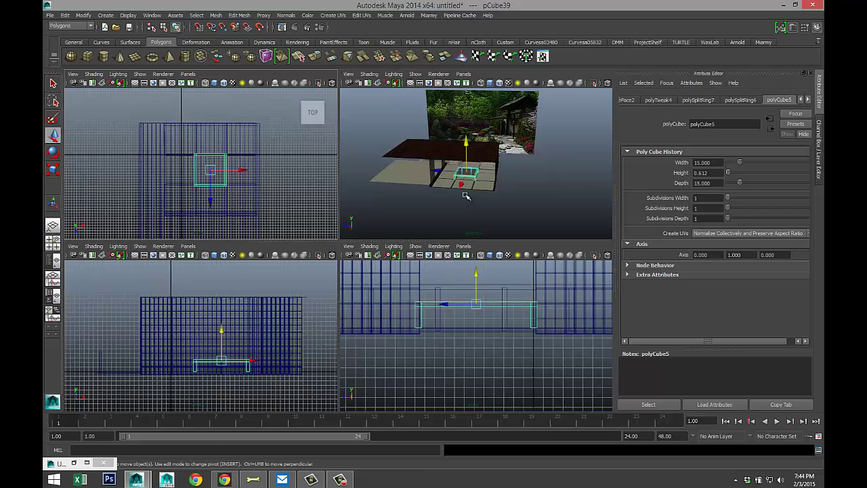
key(space)
key(f)
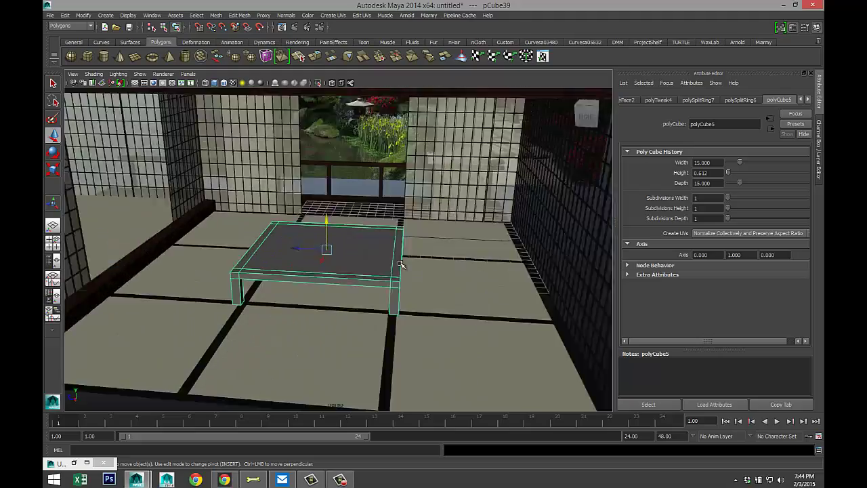
mouse_move(366, 272)
alt+mouse_down()
mouse_move(379, 258)
mouse_move(373, 281)
mouse_move(371, 258)
alt+mouse_up()
right_drag(373, 256, 391, 439)
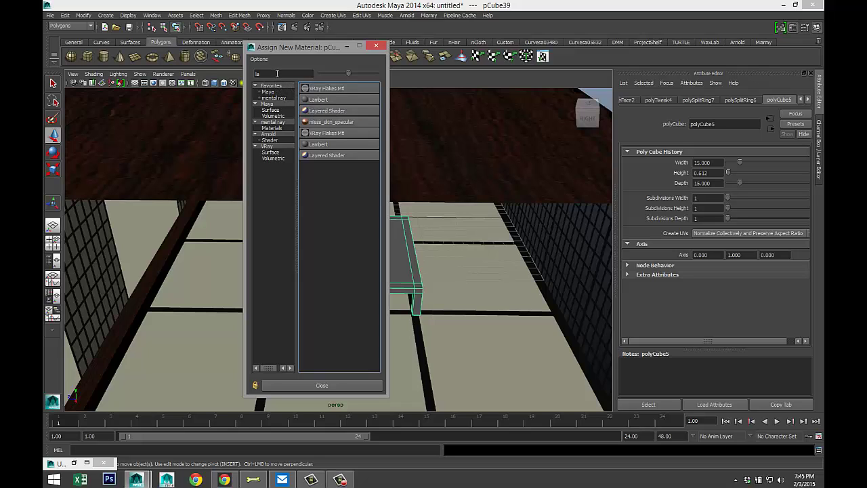
drag(271, 75, 211, 76)
text(p)
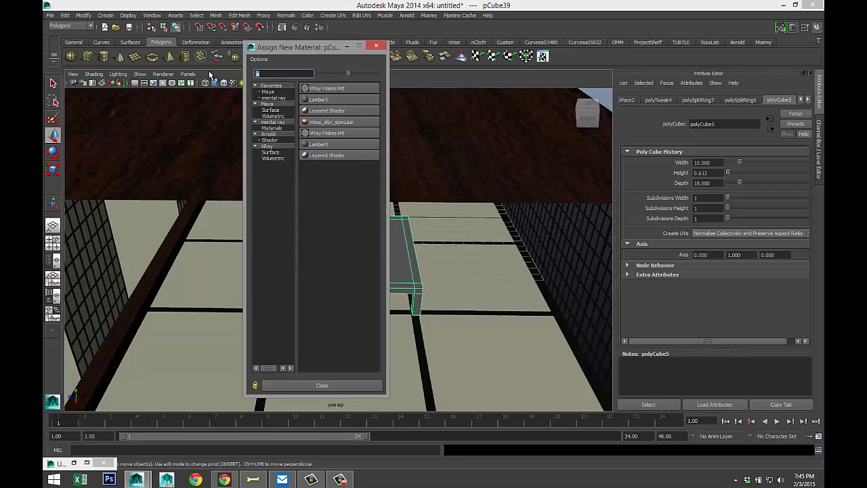
text(h)
click(343, 99)
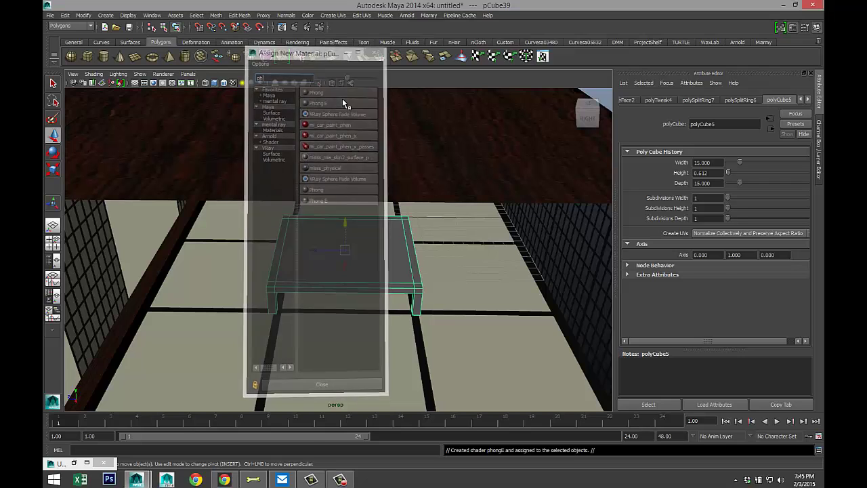
Step: Set the table material's color to black and its reflectivity to 0.150
click(708, 206)
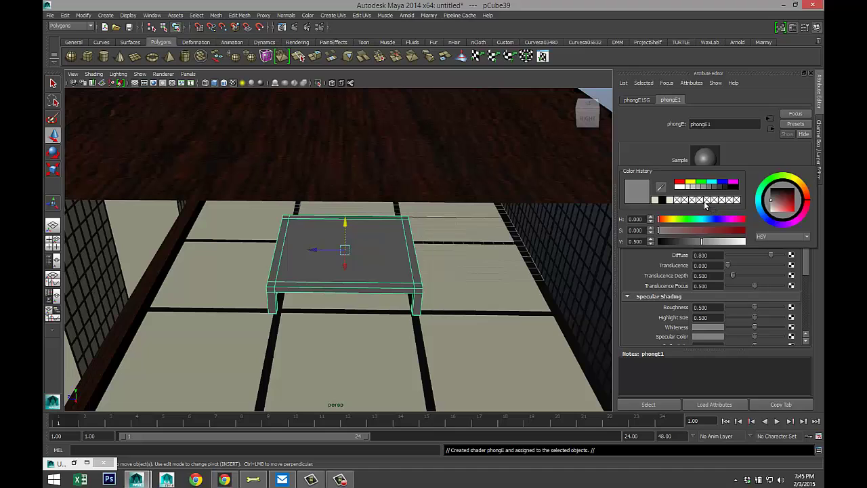
click(665, 200)
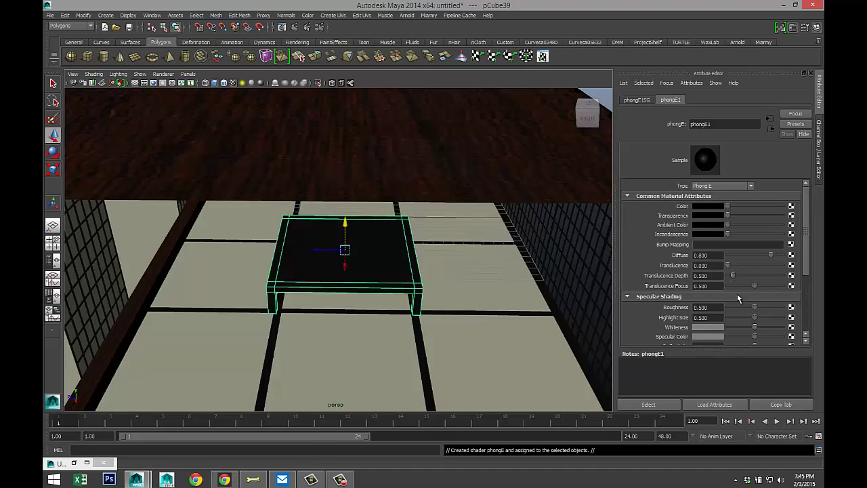
scroll(744, 297, down, 1)
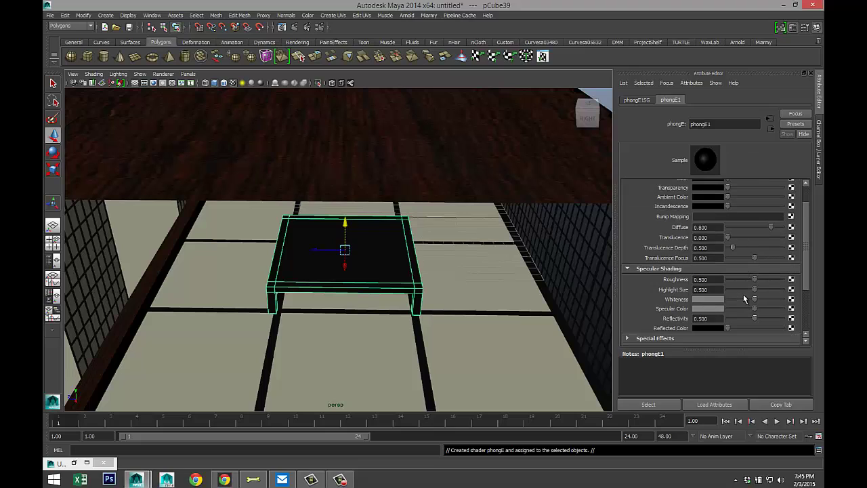
click(719, 318)
text(0.150)
Step: Draw a polygon cylinder in front of the deck, about 3.1 in radius and 14.1 high
alt+drag(341, 300, 333, 343)
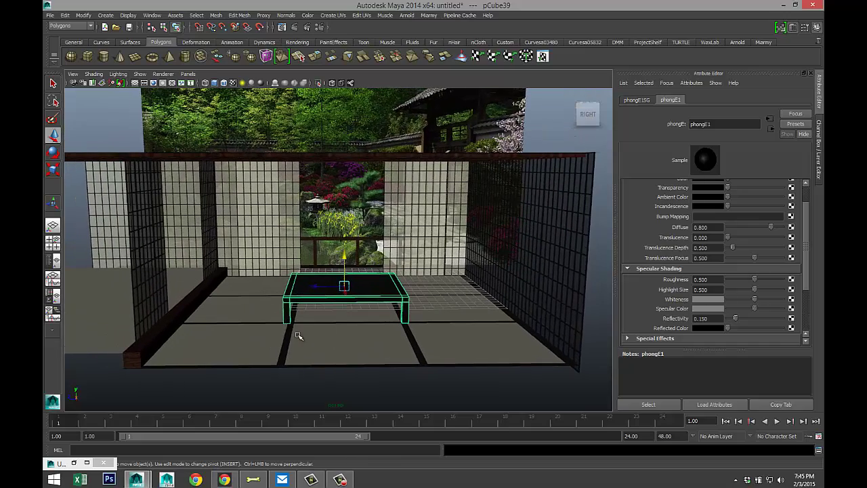
alt+drag(241, 309, 241, 226)
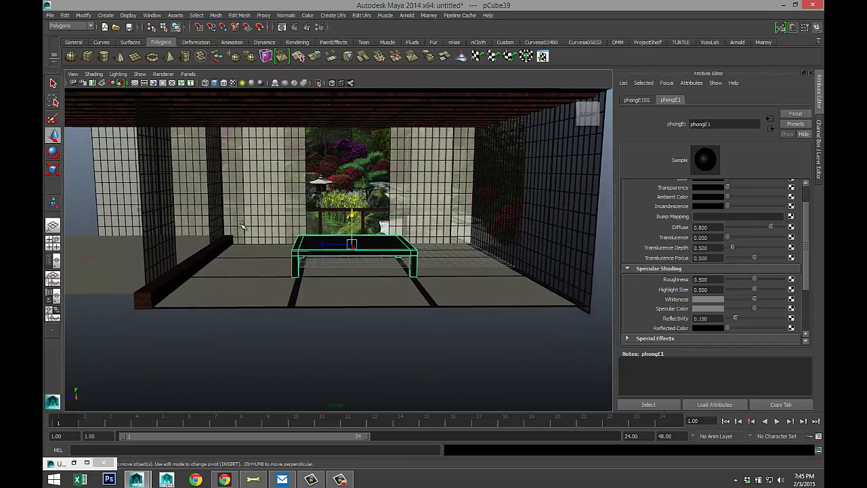
mouse_move(252, 278)
alt+mouse_down()
mouse_move(259, 248)
mouse_move(263, 277)
alt+mouse_up()
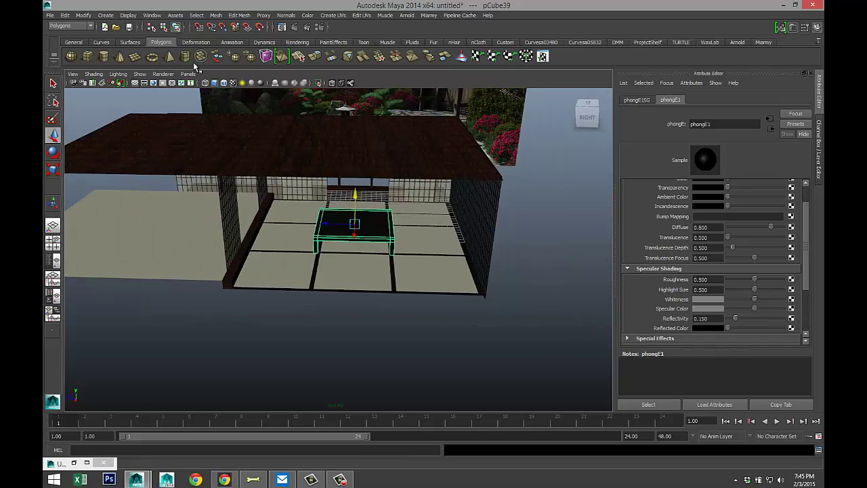
click(103, 56)
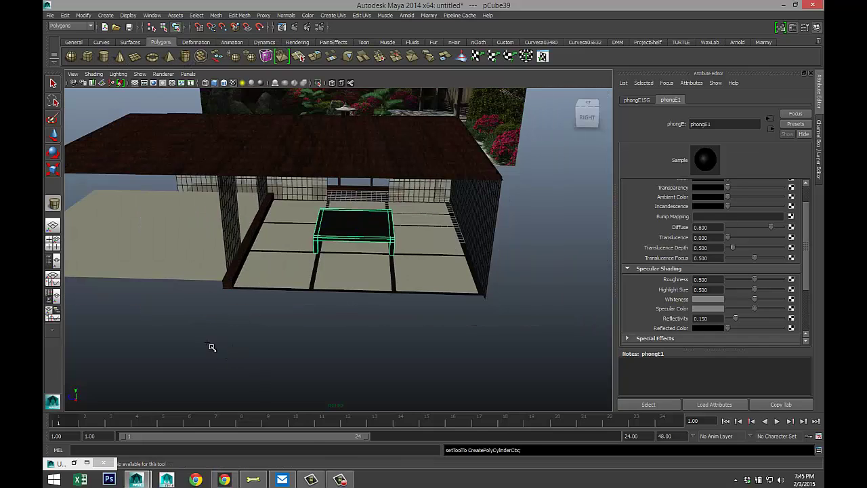
drag(224, 366, 196, 234)
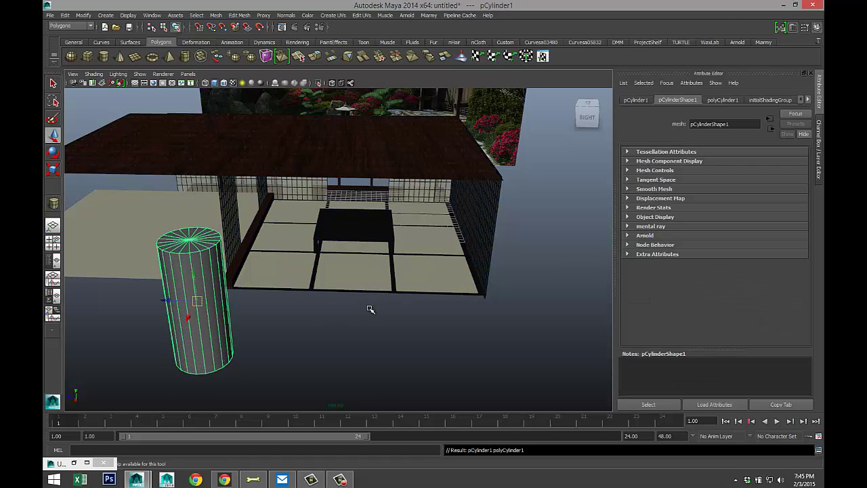
Step: Set the cylinder's subdivisions to 40 around the axis, 6 along the height and 0 on the caps
click(636, 100)
click(721, 100)
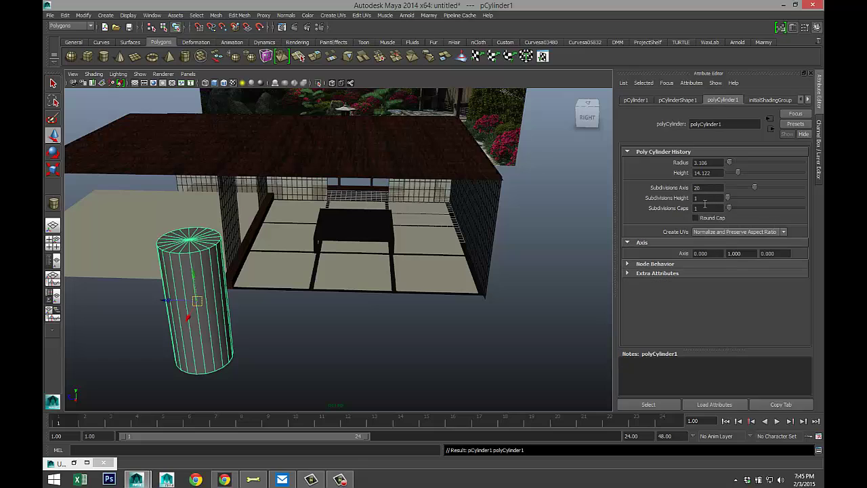
double_click(714, 187)
text(40)
key(Return)
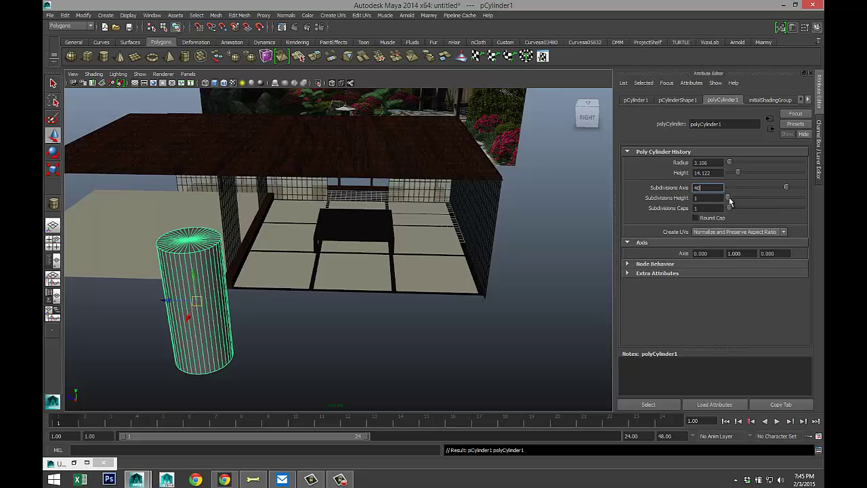
drag(730, 201, 737, 203)
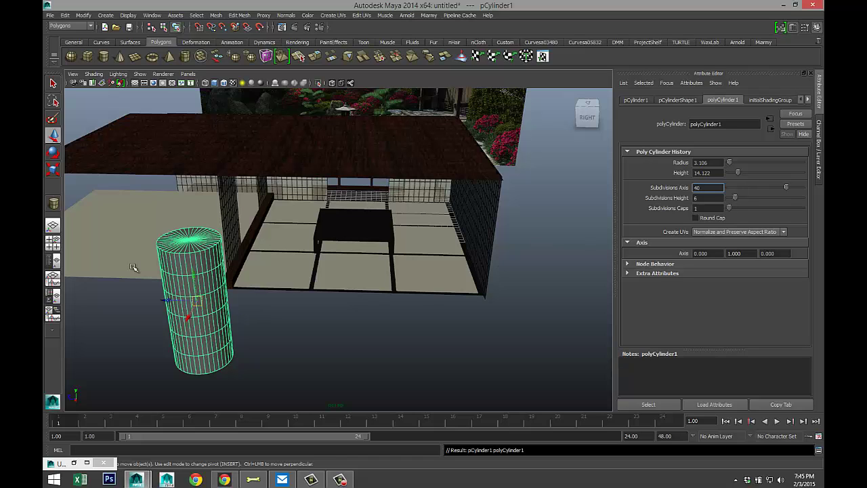
click(53, 241)
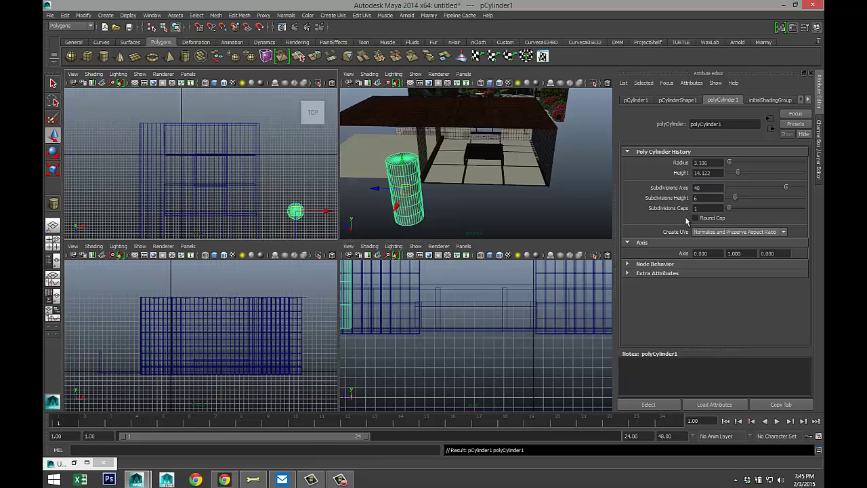
click(714, 208)
text(0)
key(Return)
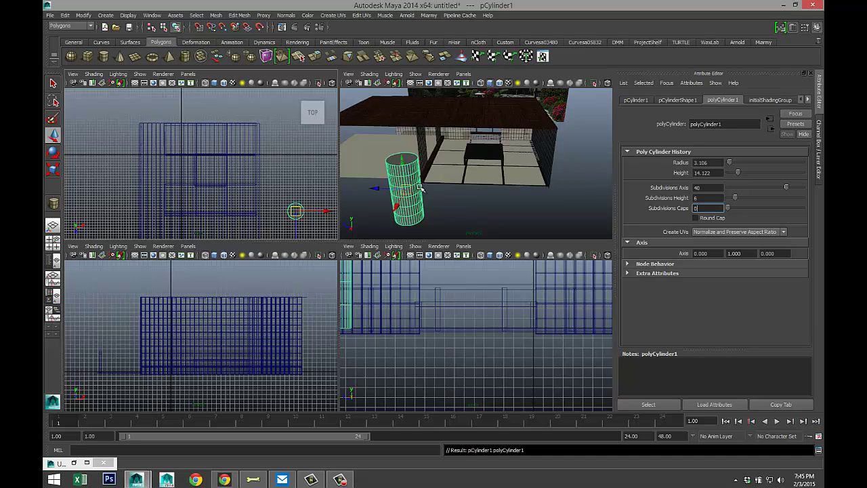
Step: Delete the cylinder's top cap face to open it up
click(462, 214)
key(space)
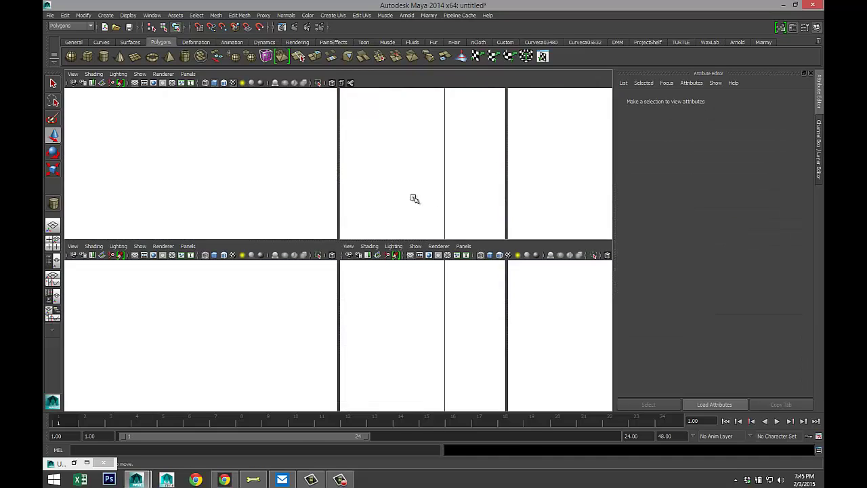
click(183, 261)
right_drag(186, 244, 185, 264)
click(187, 244)
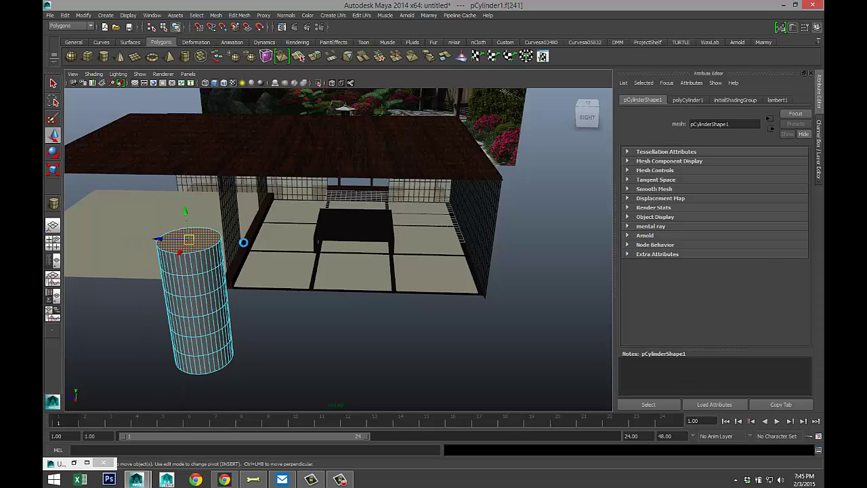
click(243, 242)
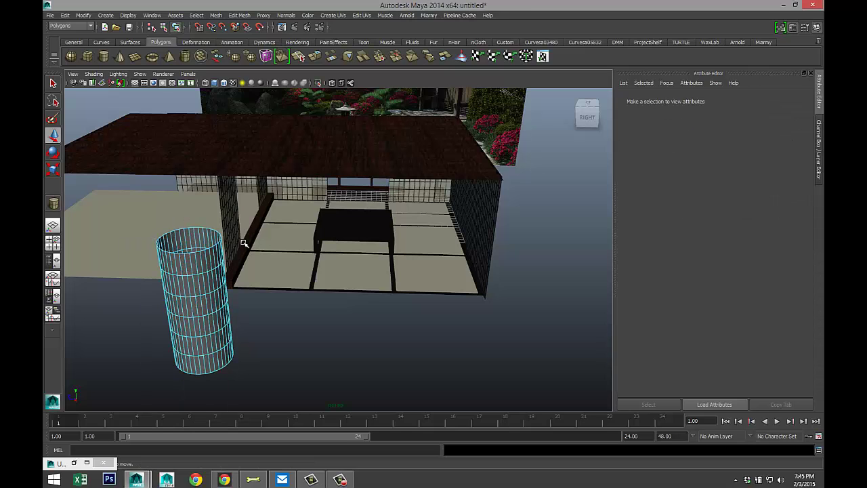
Step: Move the whole cylinder along the Z axis in the side view until it stands well clear of the room
click(53, 242)
key(space)
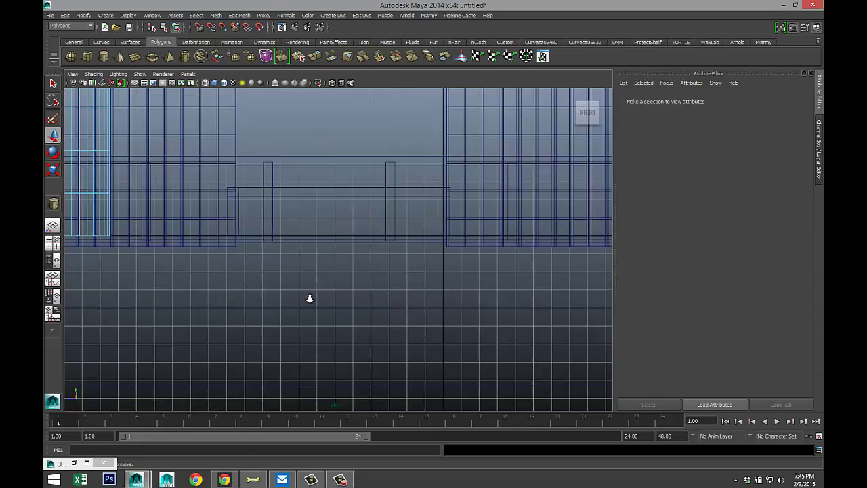
alt+right_drag(309, 296, 269, 293)
alt+middle_drag(231, 285, 389, 330)
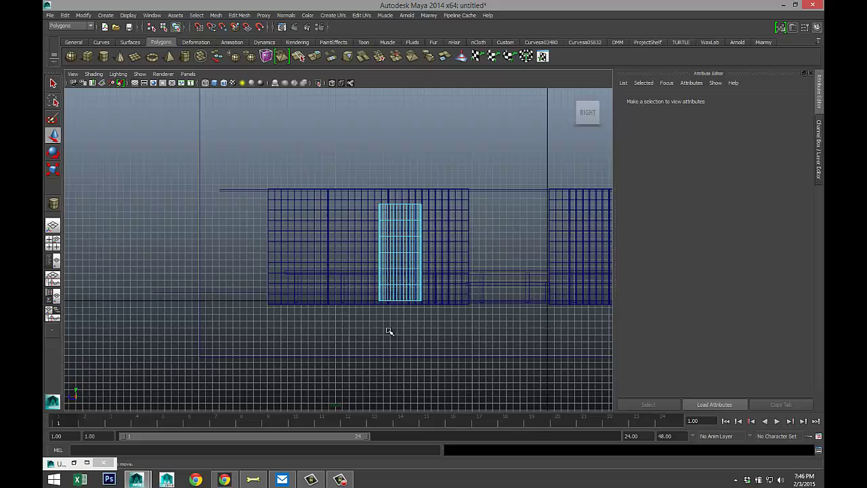
right_drag(385, 239, 404, 228)
click(393, 251)
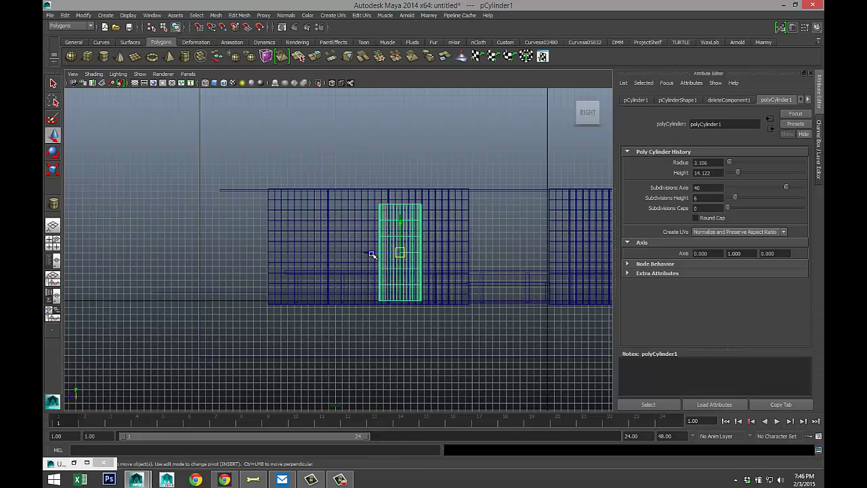
drag(371, 254, 82, 269)
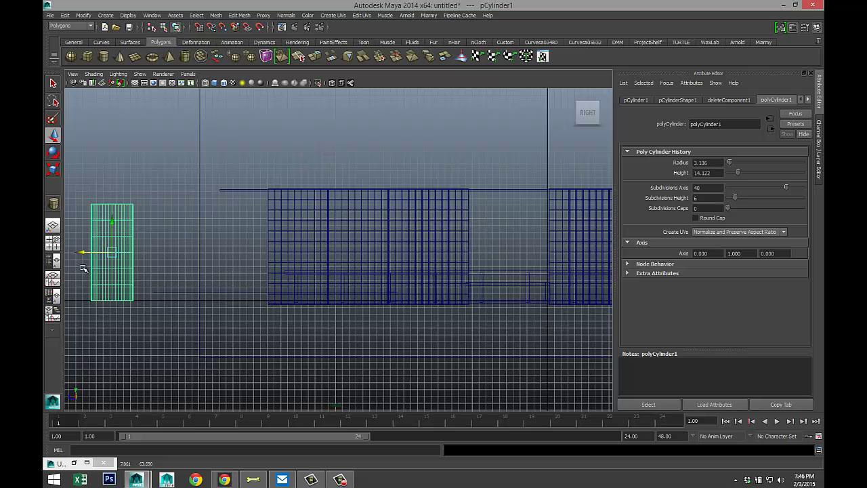
key(f)
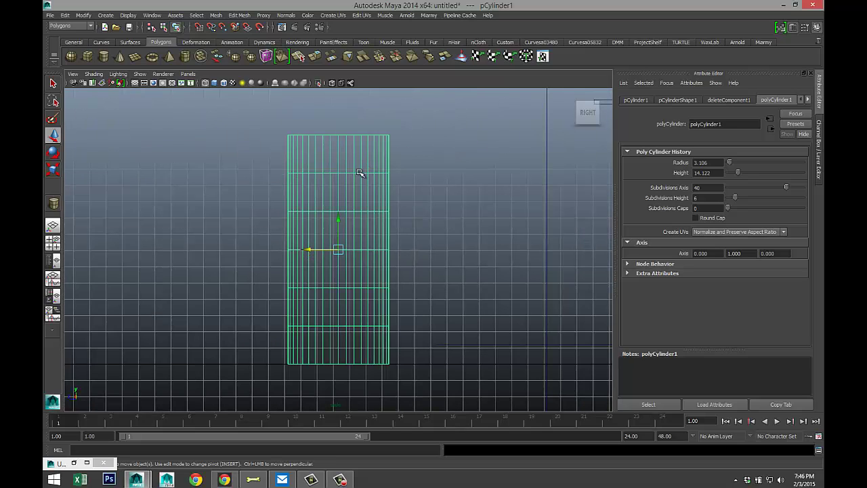
Step: Scale the cylinder's inner vertex rows outward in progressively narrower groups toward the middle to give it a barrel-shaped bulge
right_drag(359, 170, 316, 175)
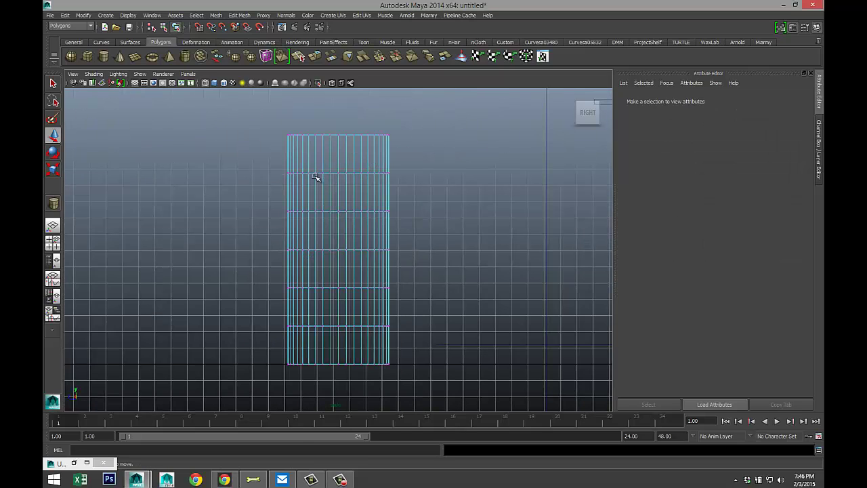
drag(239, 154, 445, 337)
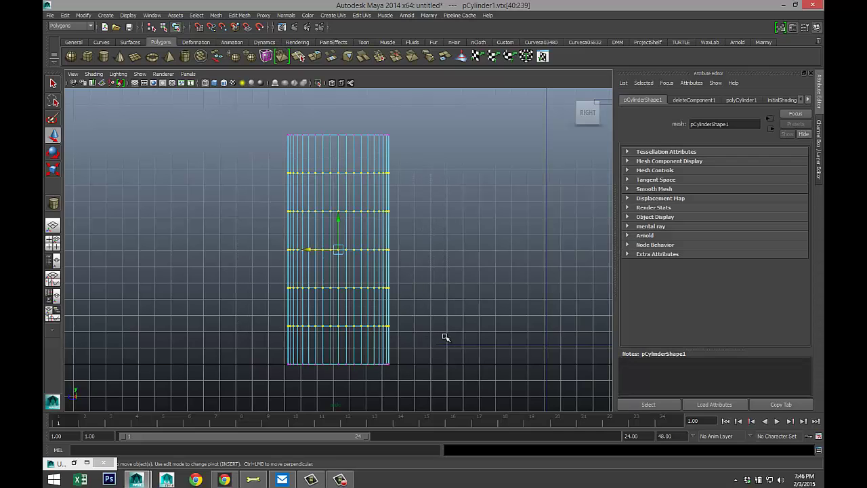
key(r)
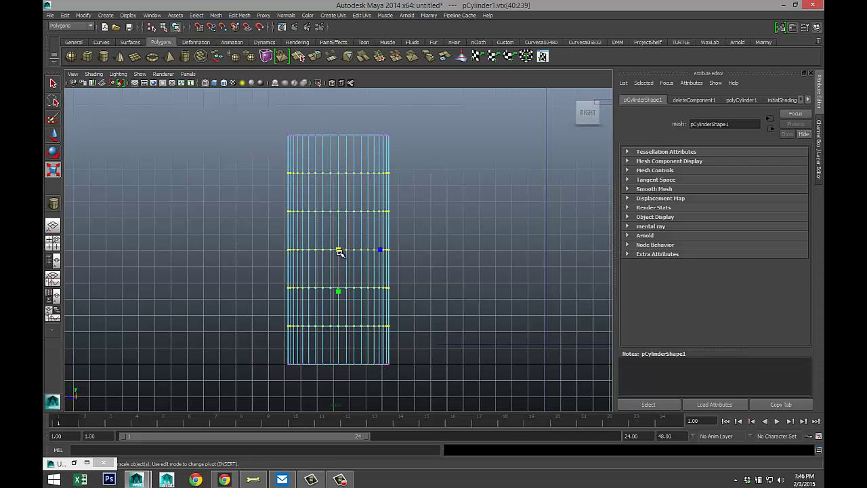
drag(340, 251, 348, 256)
drag(256, 200, 420, 302)
drag(338, 250, 343, 251)
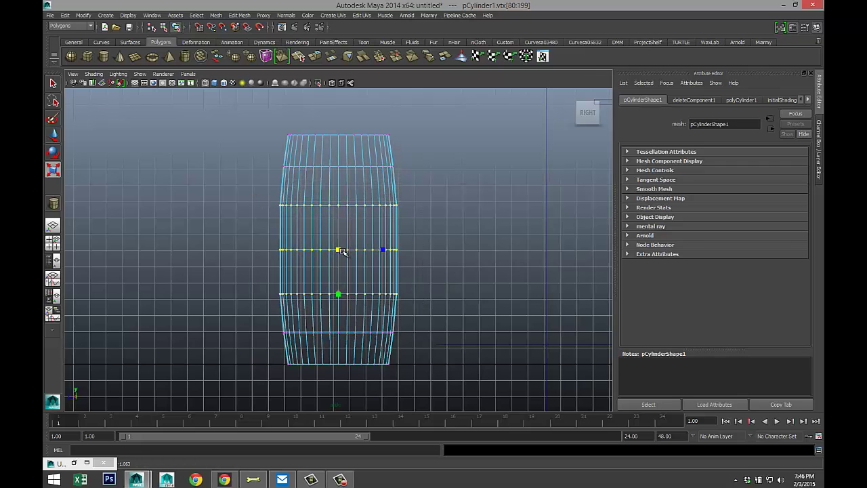
drag(261, 237, 425, 282)
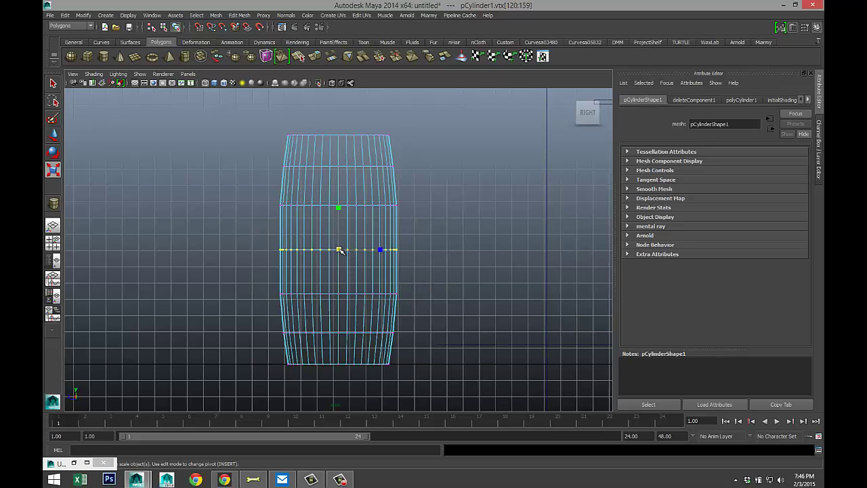
drag(340, 250, 342, 252)
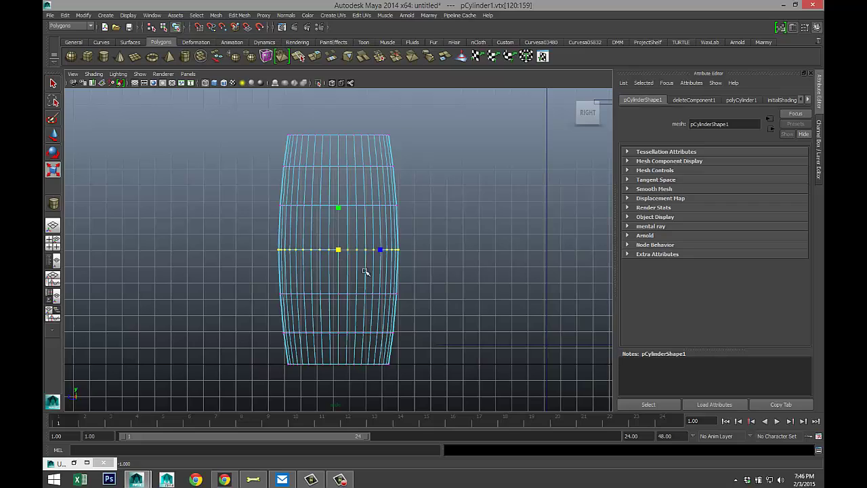
Step: Return the cylinder to object mode and stretch it slightly taller along the Y axis
right_click(360, 162)
click(368, 176)
right_click(370, 174)
click(377, 155)
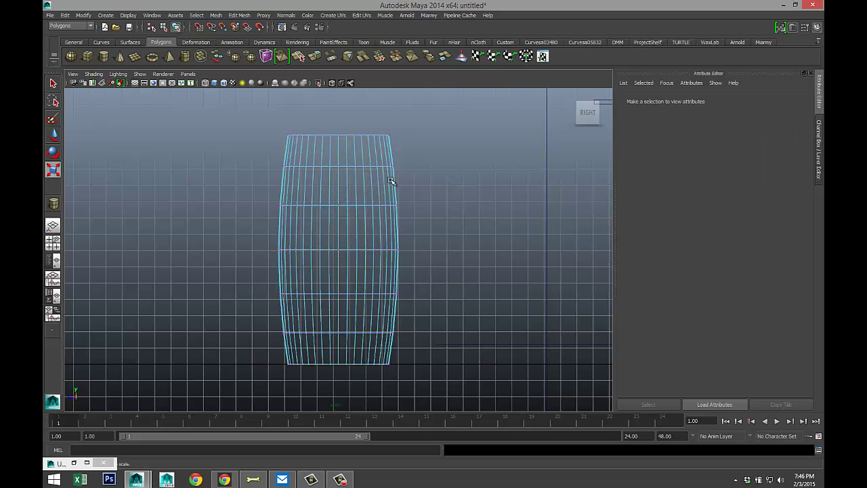
right_click(391, 181)
click(424, 174)
click(367, 174)
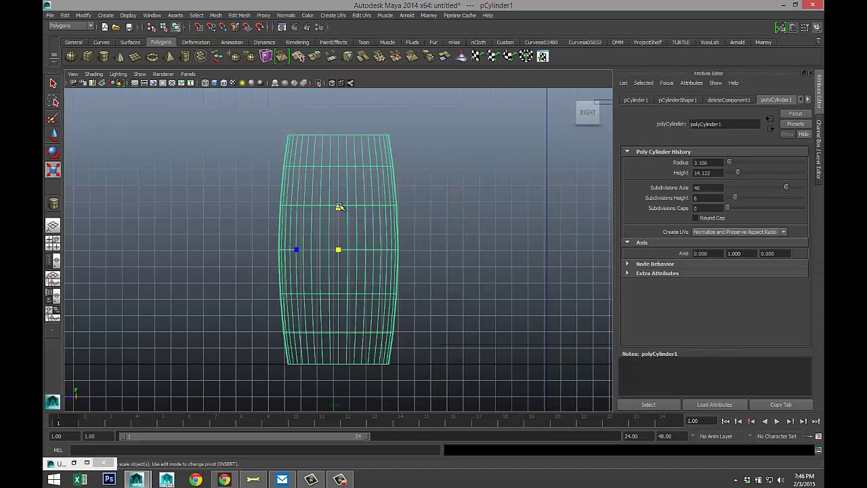
mouse_move(339, 207)
mouse_down()
mouse_move(339, 199)
mouse_move(340, 207)
mouse_up()
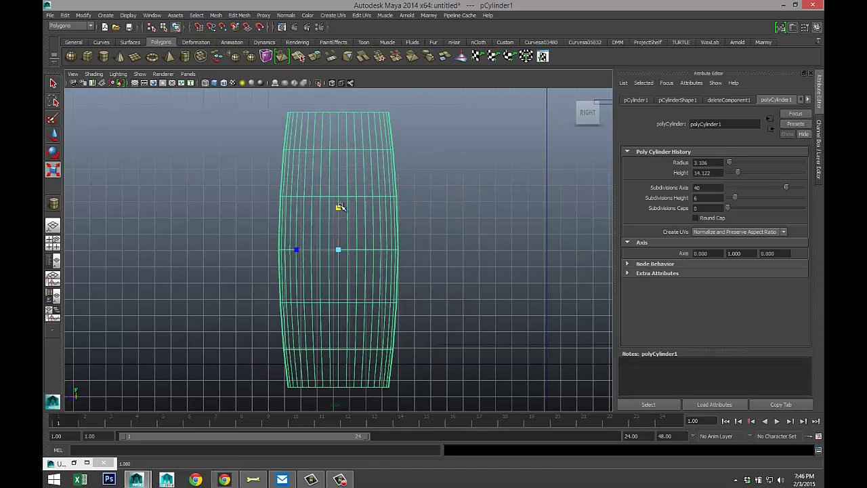
Step: Extrude the cylinder's faces in the perspective view with a thickness of 0.5 to give the vase solid walls
click(53, 242)
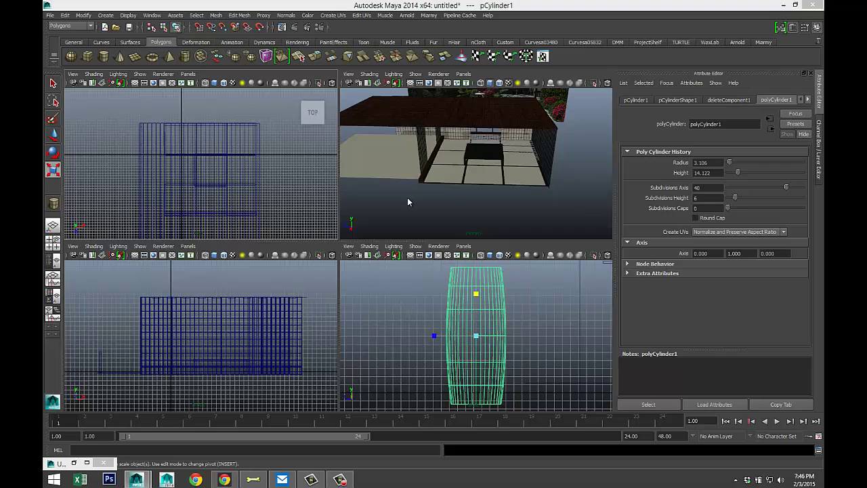
key(space)
key(f)
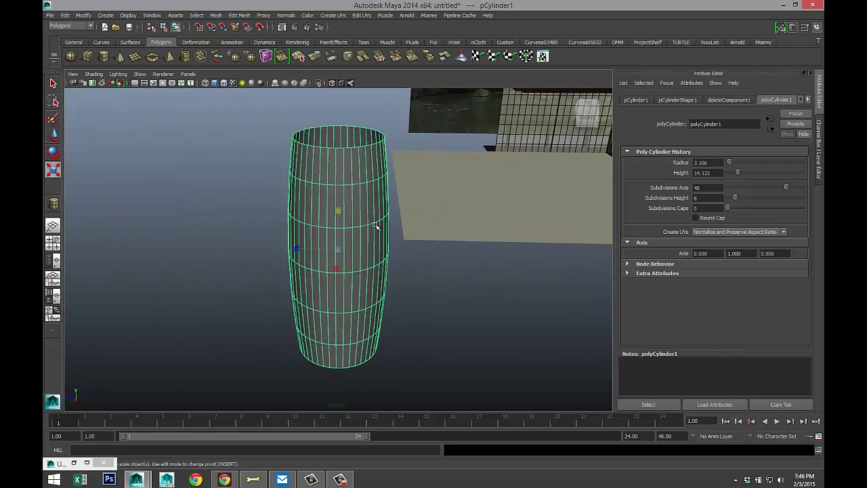
mouse_move(352, 222)
alt+mouse_down()
mouse_move(359, 260)
mouse_move(359, 199)
mouse_move(344, 234)
alt+mouse_up()
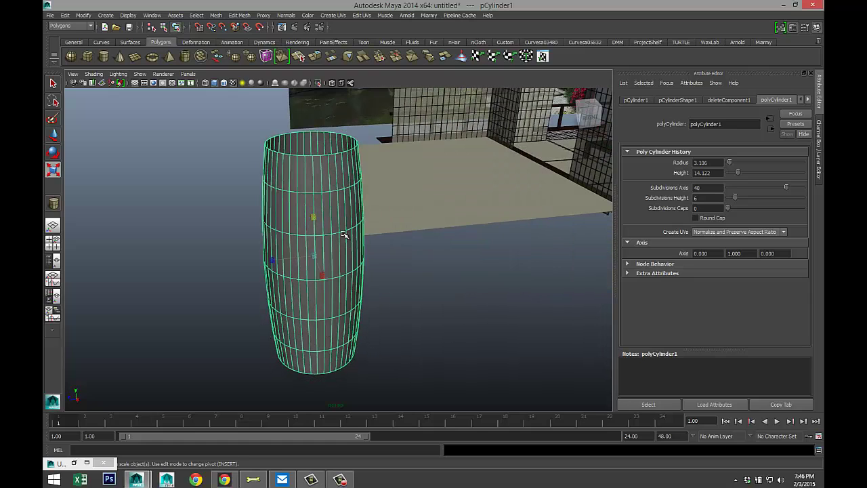
right_click(329, 169)
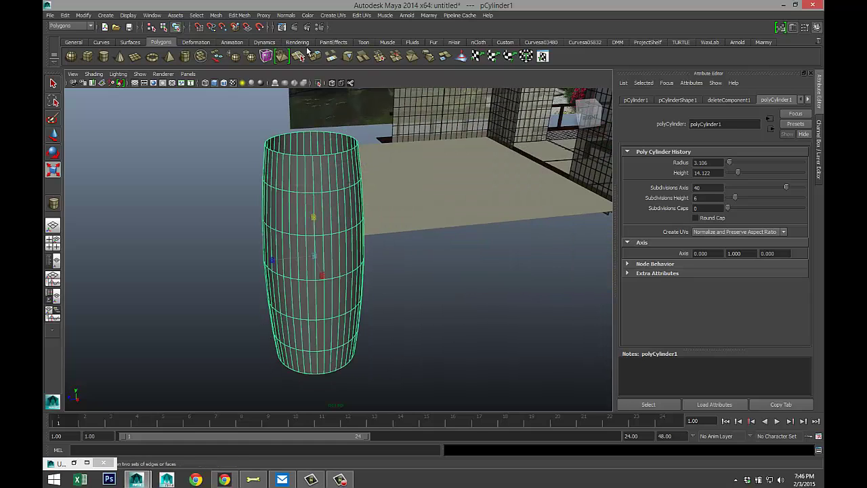
click(243, 16)
click(264, 49)
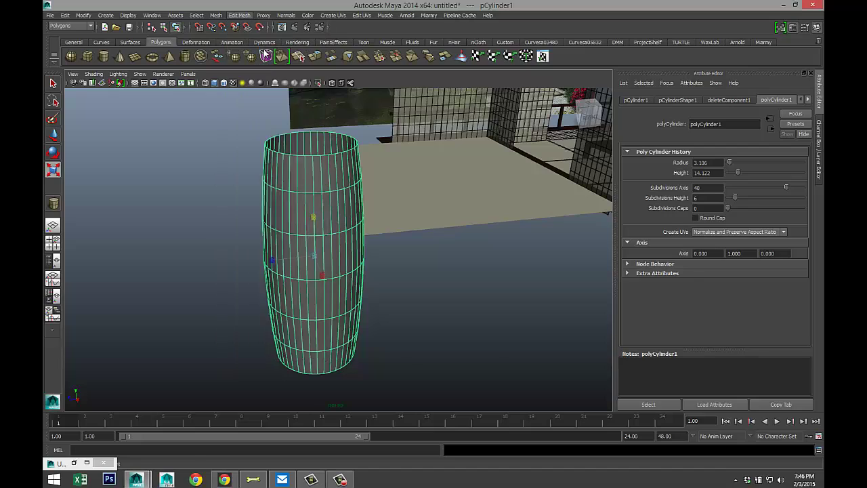
click(433, 353)
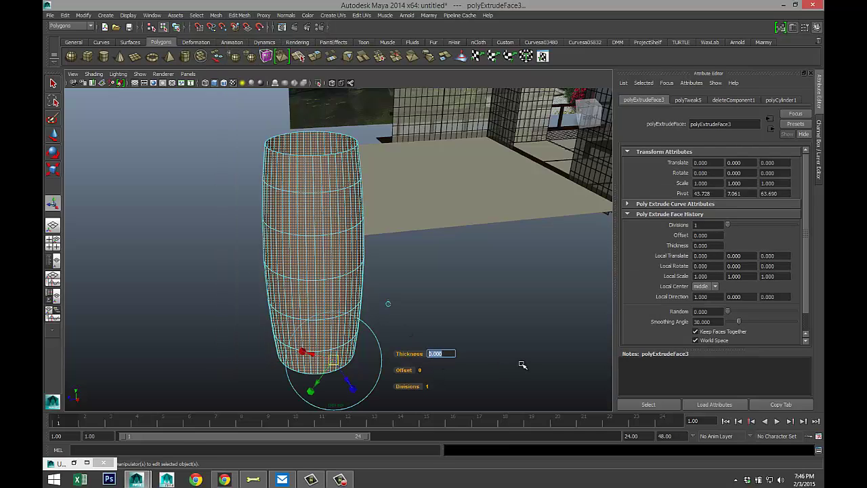
text(0.5)
key(Return)
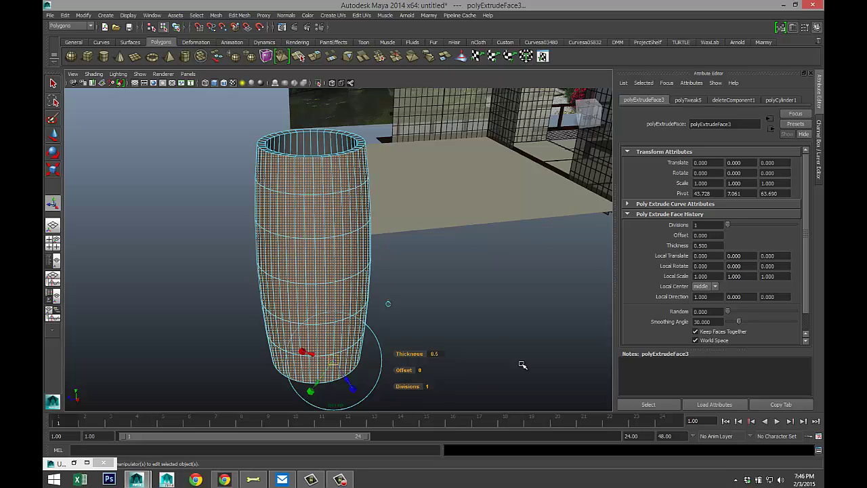
scroll(468, 305, up, 3)
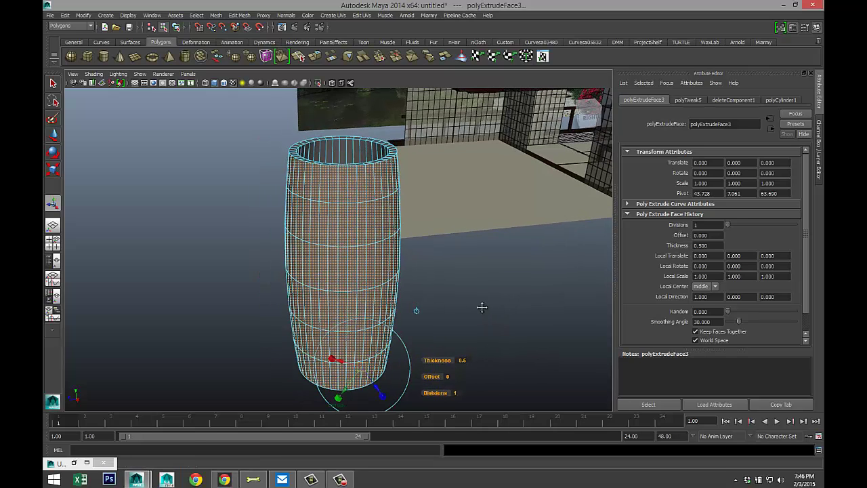
Step: Return the extruded vase to object mode and preview it smoothed, checking its rim and base
click(475, 304)
right_click(373, 239)
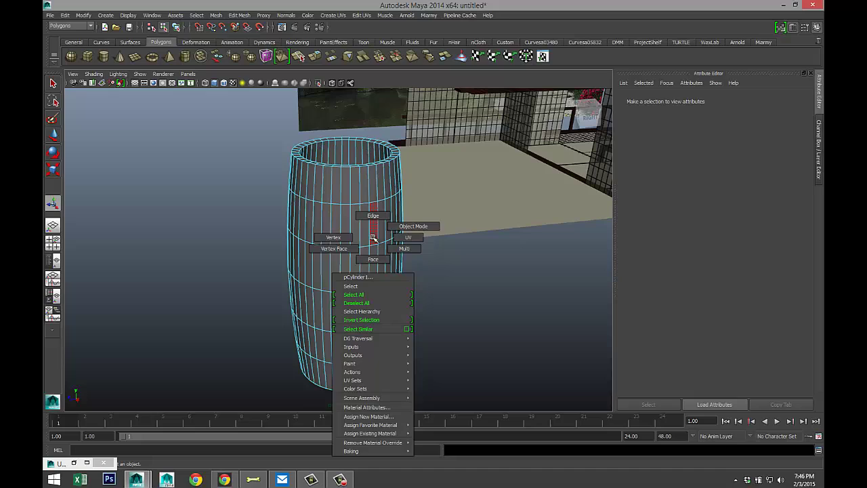
click(410, 225)
click(396, 243)
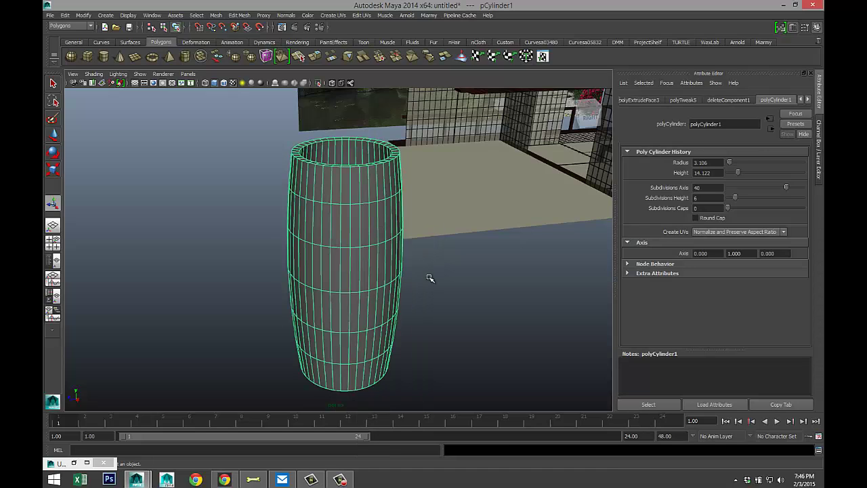
key(3)
click(447, 284)
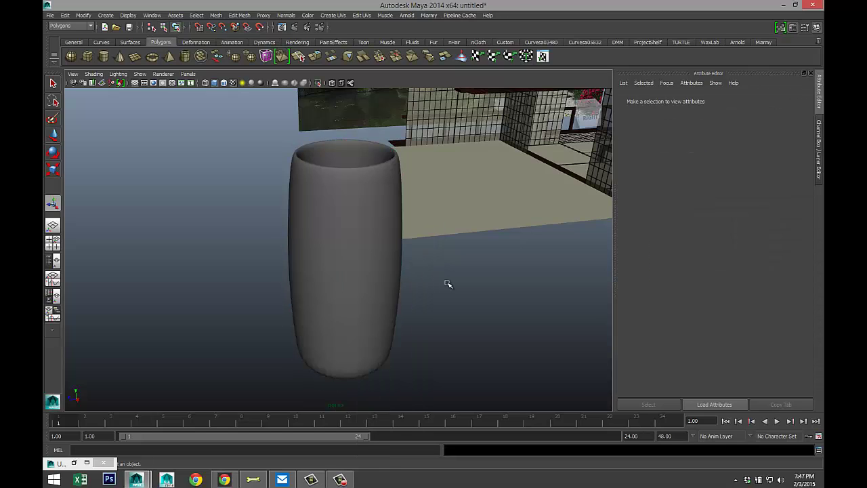
alt+drag(438, 284, 456, 254)
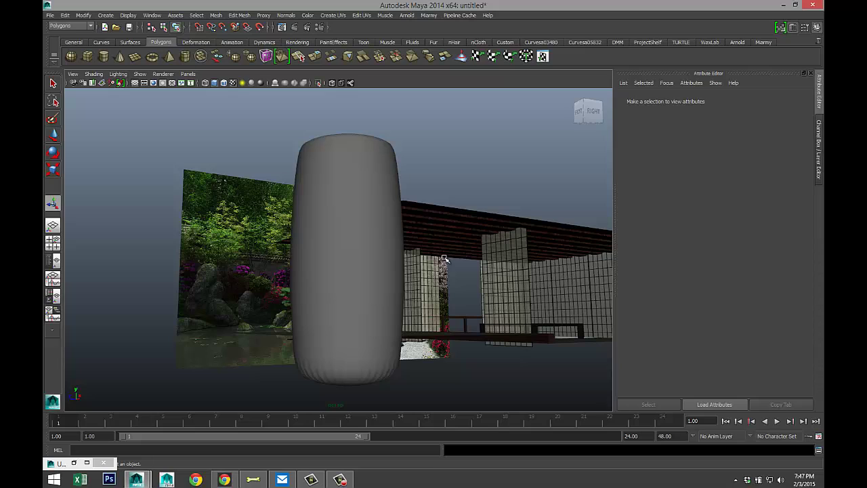
Step: Turn off the vase's smooth preview and insert an edge loop close to its bottom rim, using Equal distance from edge
click(347, 270)
key(1)
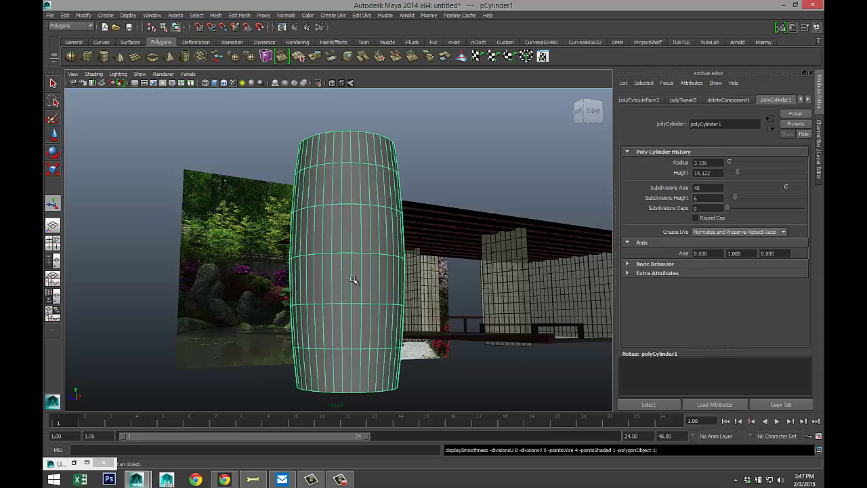
alt+drag(427, 329, 430, 287)
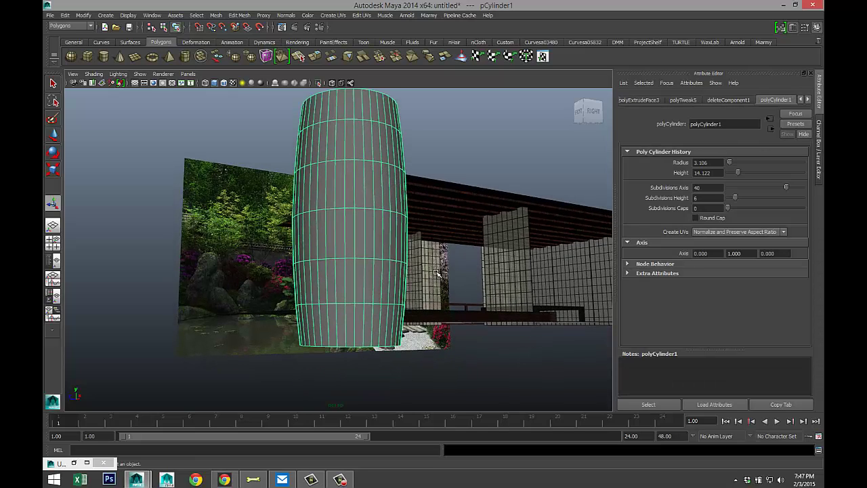
click(241, 16)
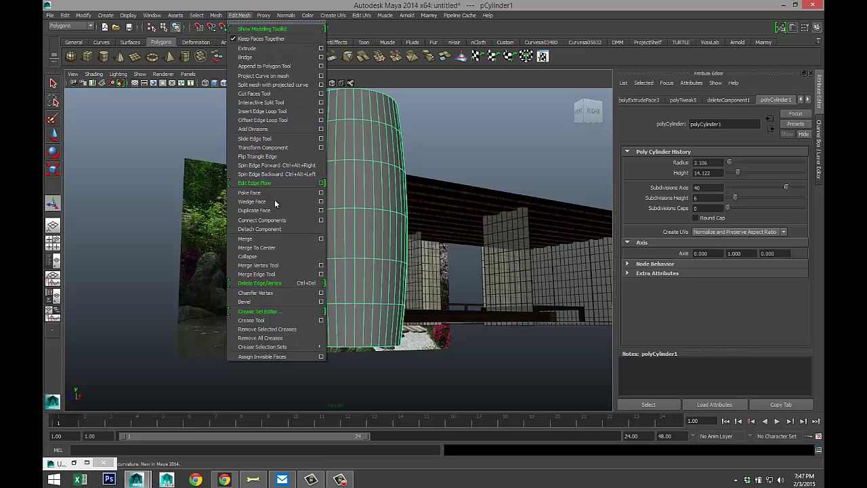
click(322, 112)
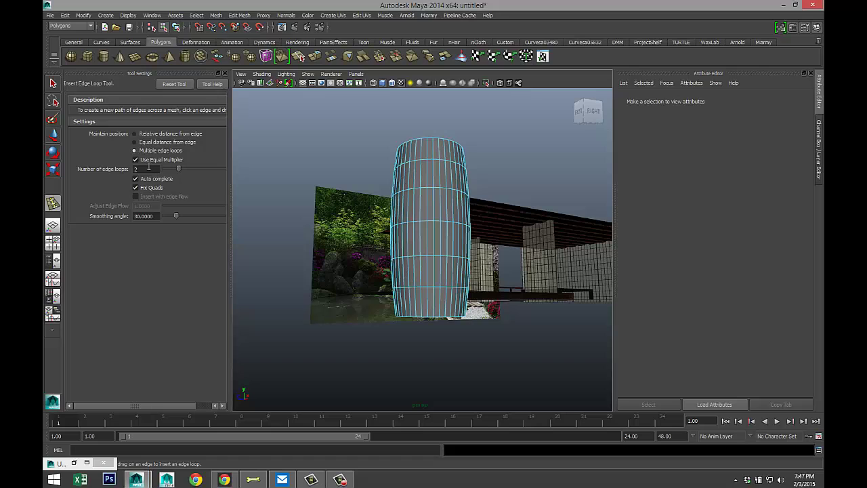
click(134, 142)
click(225, 74)
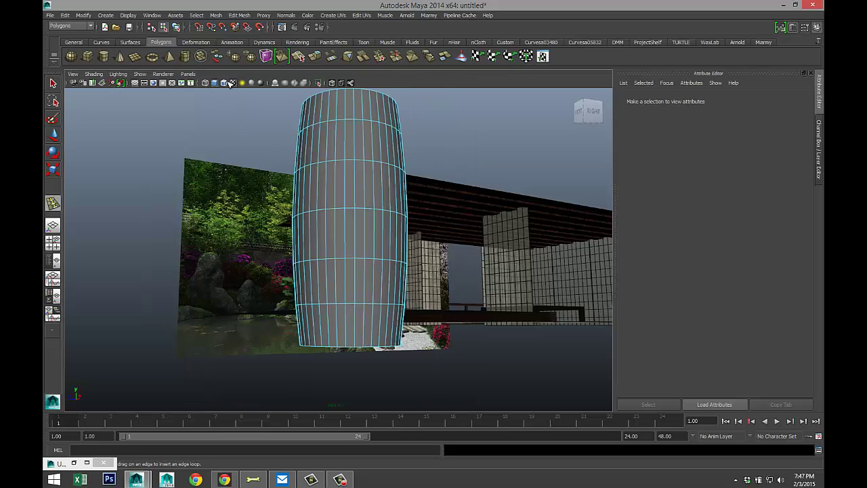
drag(357, 324, 360, 346)
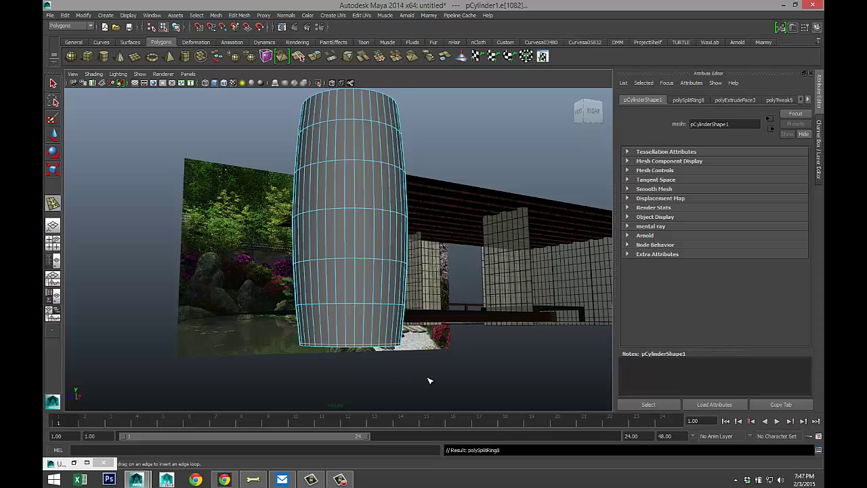
Step: Leave the edge loop tool, return the vase to object mode and display it smoothed
key(q)
right_drag(366, 267, 405, 255)
click(370, 255)
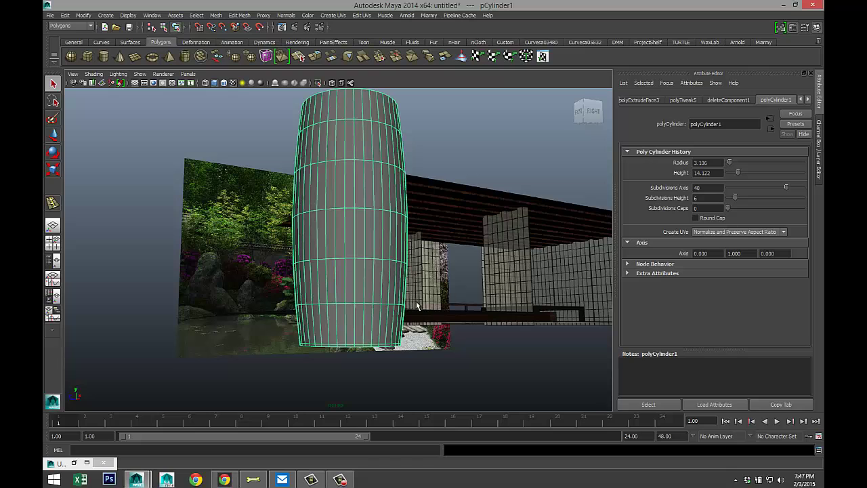
scroll(418, 309, down, 2)
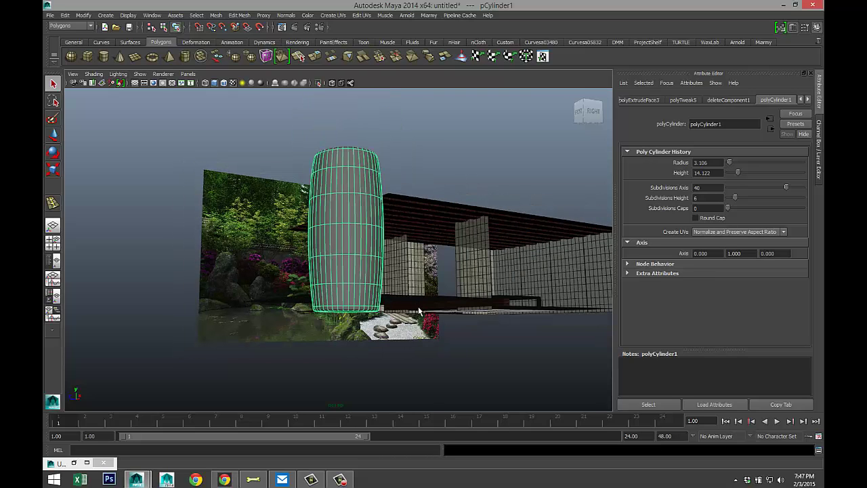
alt+drag(430, 327, 393, 329)
click(434, 342)
scroll(442, 324, down, 2)
scroll(393, 331, up, 2)
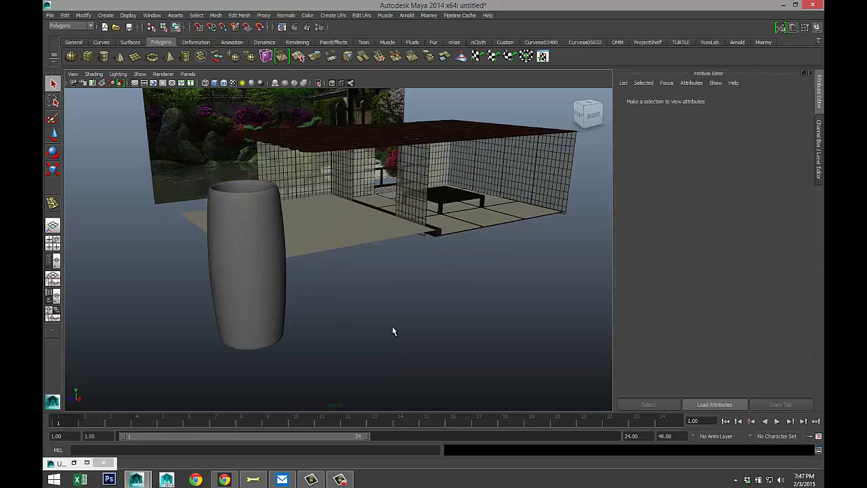
Step: Move the vase along the Z and X axes in the top view to place it inside the room
click(250, 271)
click(53, 242)
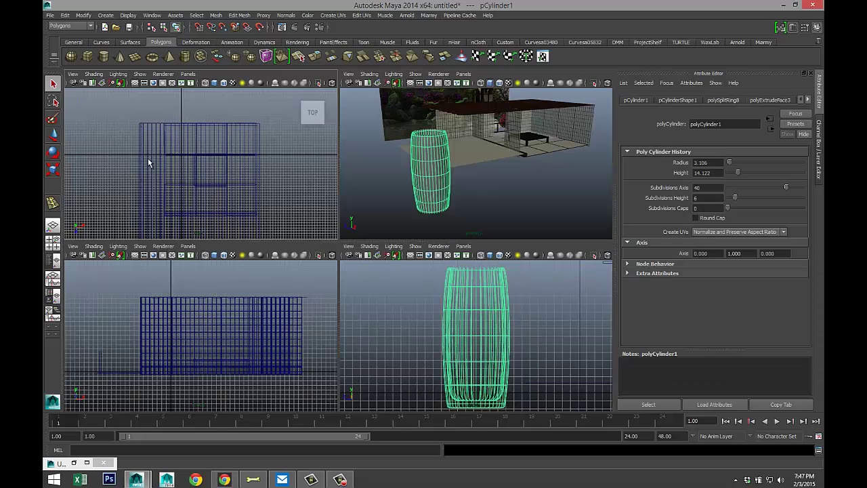
key(space)
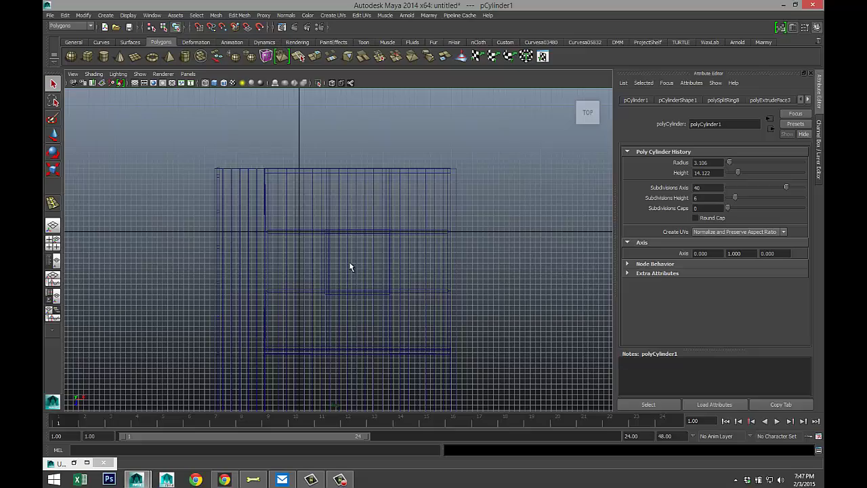
key(f)
scroll(349, 263, down, 10)
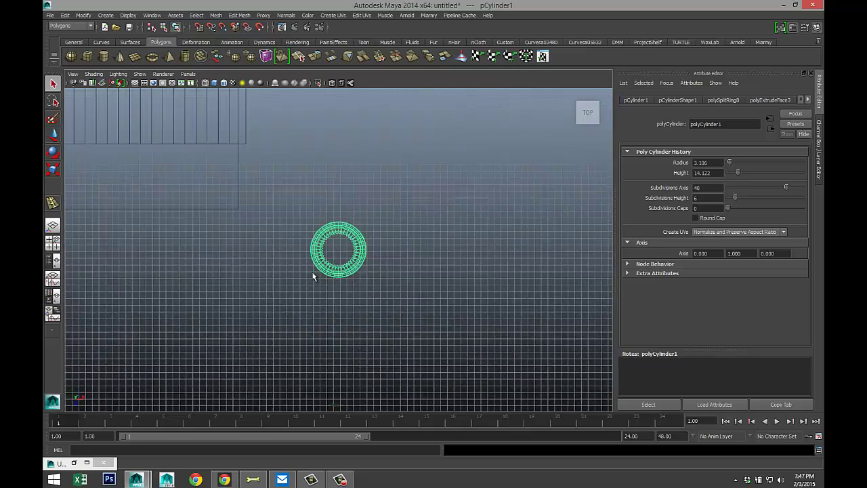
scroll(312, 273, down, 3)
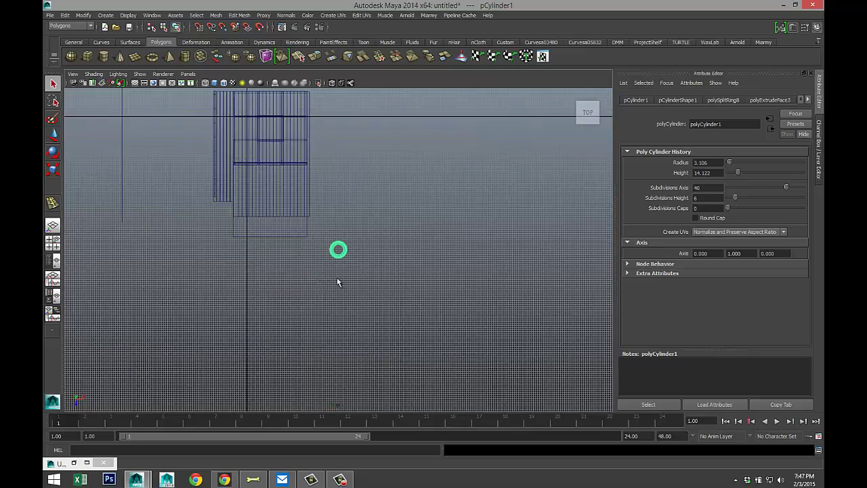
key(w)
drag(338, 272, 333, 188)
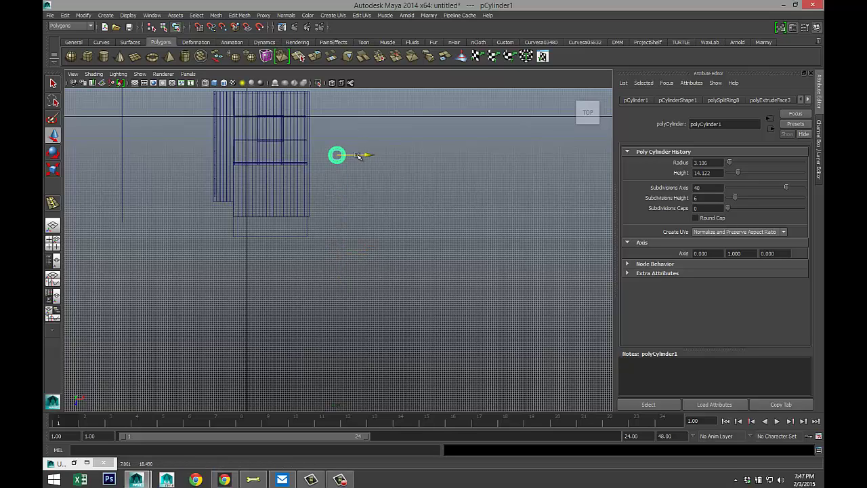
drag(362, 155, 269, 156)
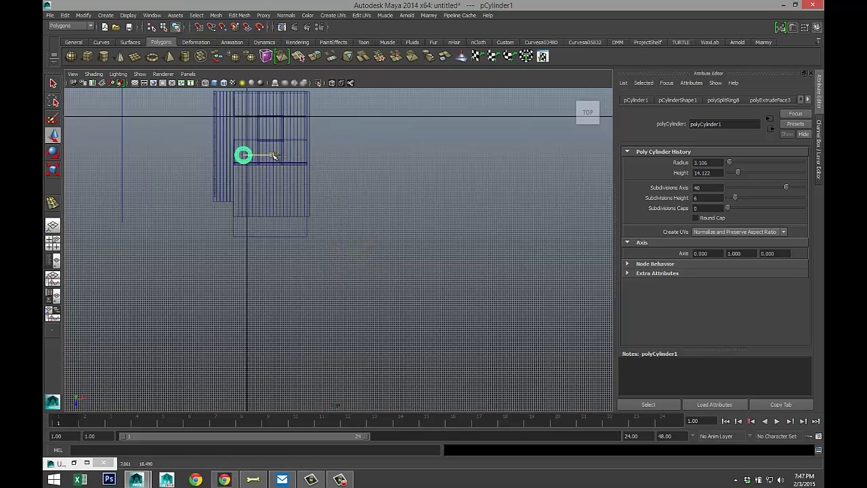
Step: Show the perspective view in wireframe and scale the vase down uniformly to about 0.4
click(52, 243)
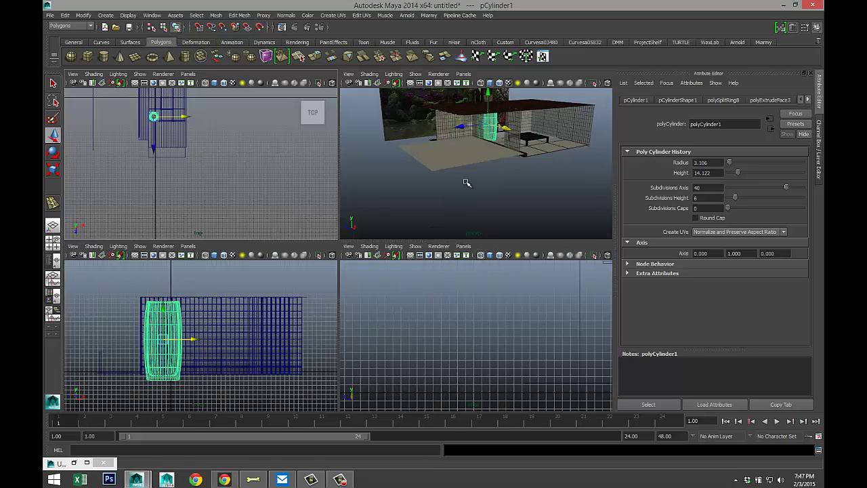
key(space)
key(f)
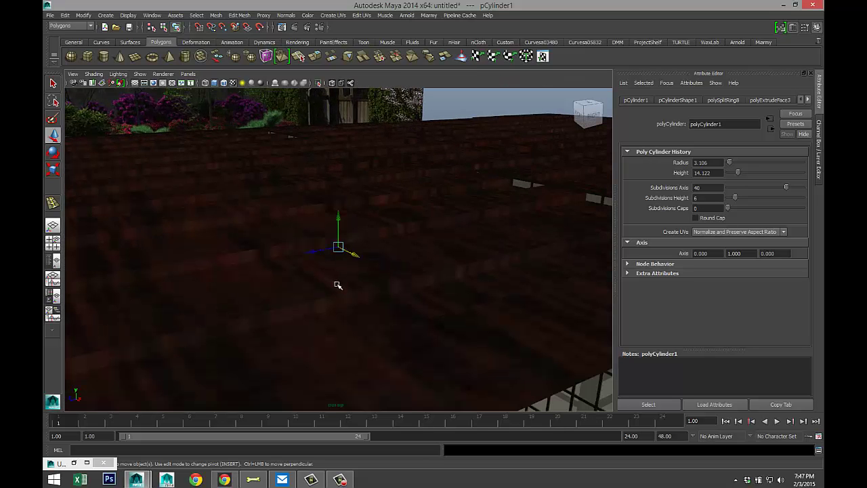
key(4)
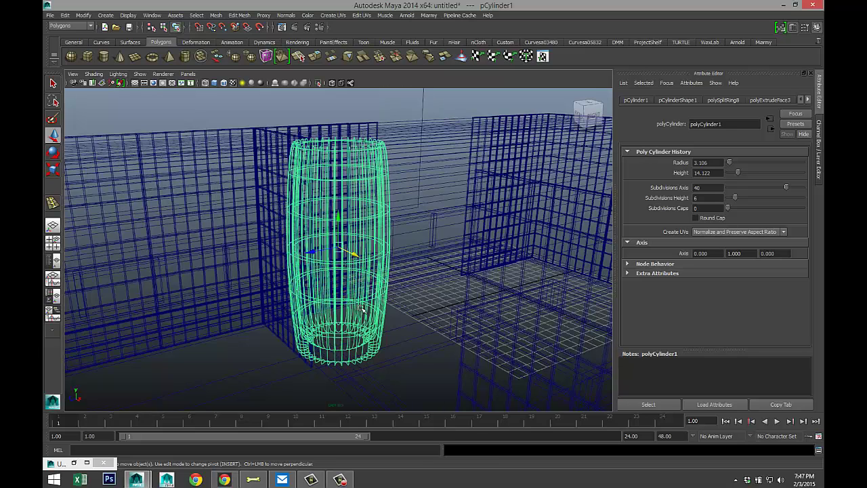
key(r)
drag(338, 249, 202, 269)
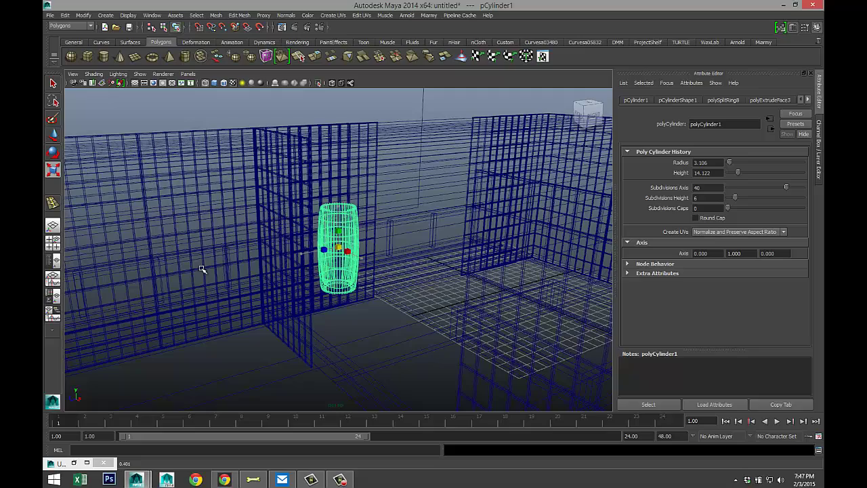
Step: Lower the vase along the Y axis in the side view until its base is at floor level
click(52, 243)
key(space)
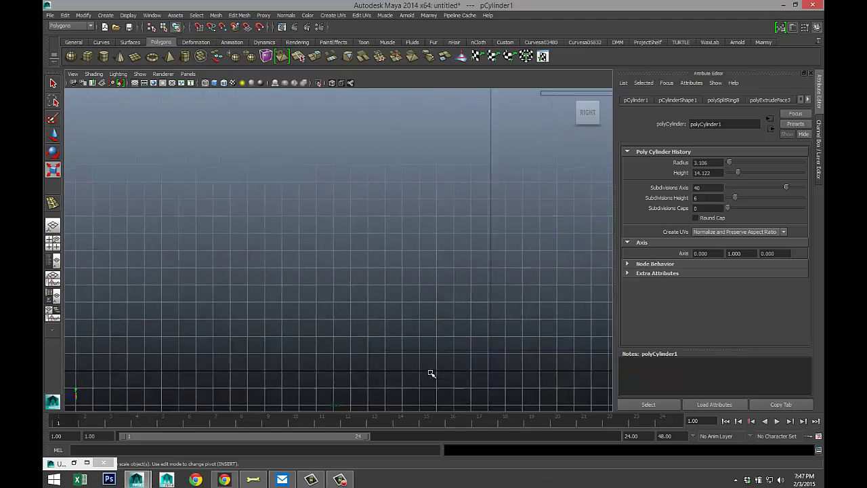
key(f)
scroll(413, 359, down, 5)
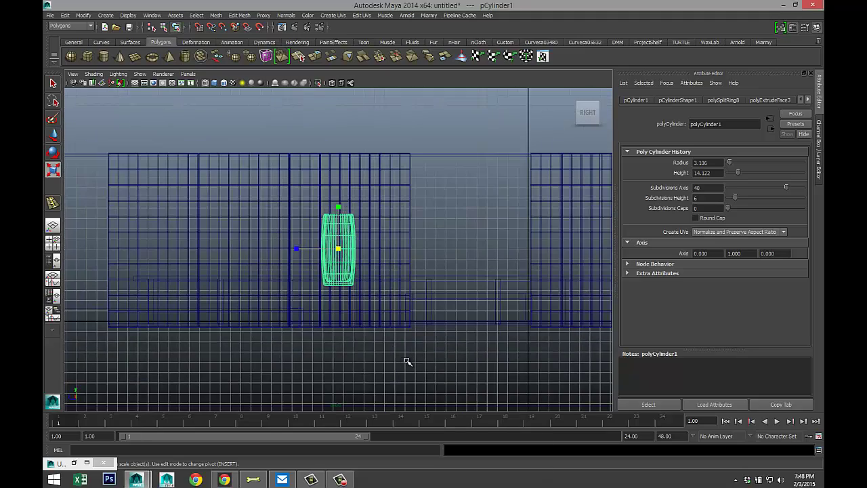
key(w)
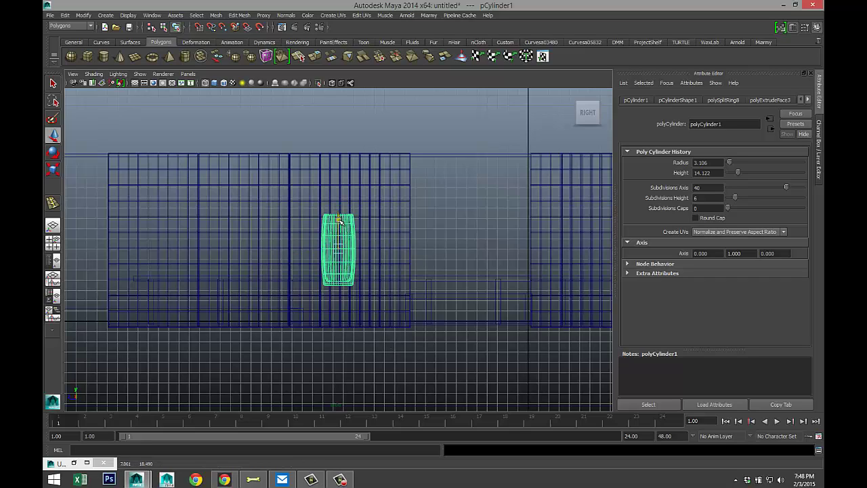
drag(340, 219, 345, 256)
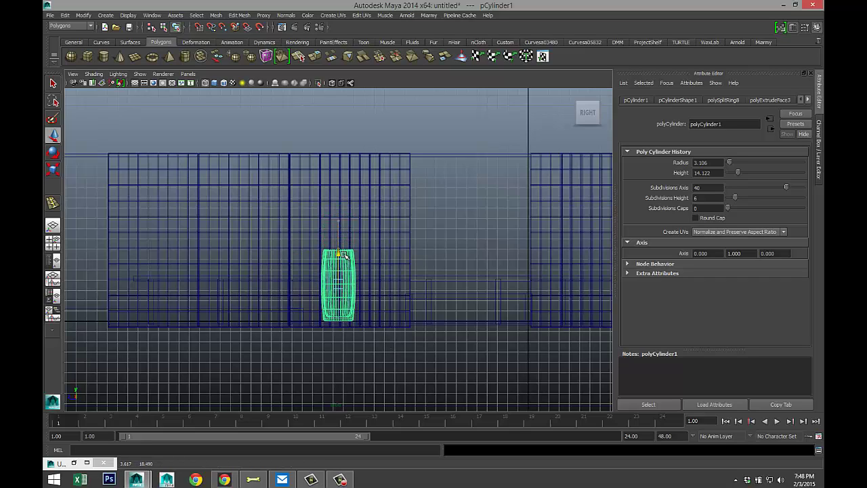
Step: Shade the perspective view and raise the vase slightly along the Y axis so its base clears the floor
click(52, 242)
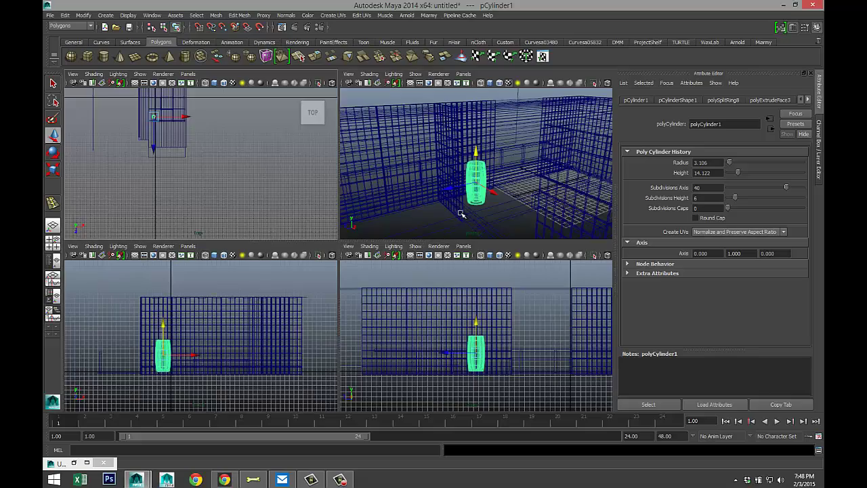
key(space)
key(f)
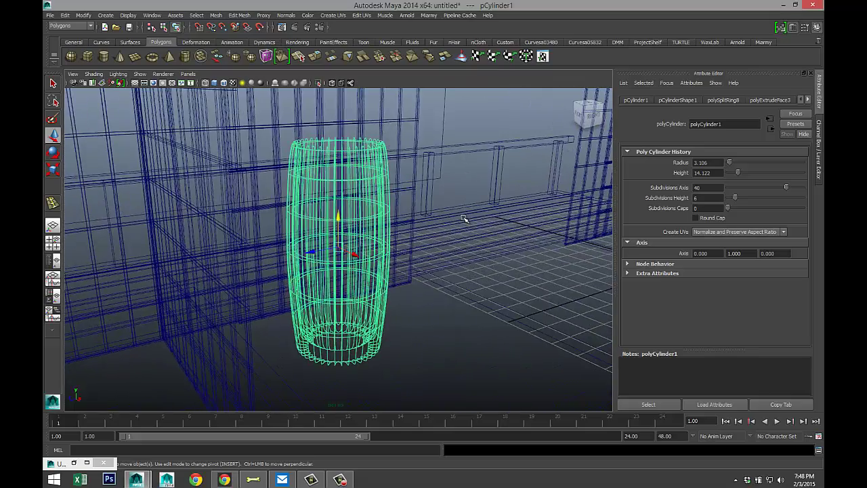
key(5)
alt+drag(456, 290, 344, 220)
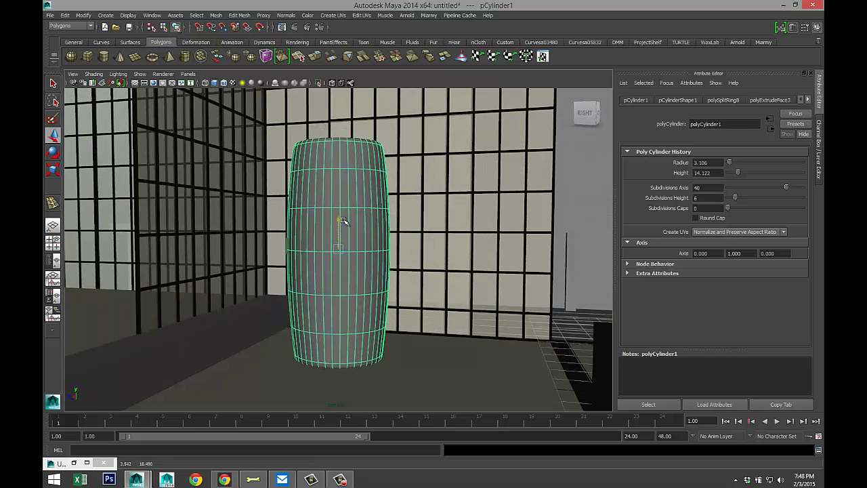
Step: Scale the vase down uniformly to about 0.227, stretch it slightly taller and lower it onto the floor
scroll(371, 269, down, 5)
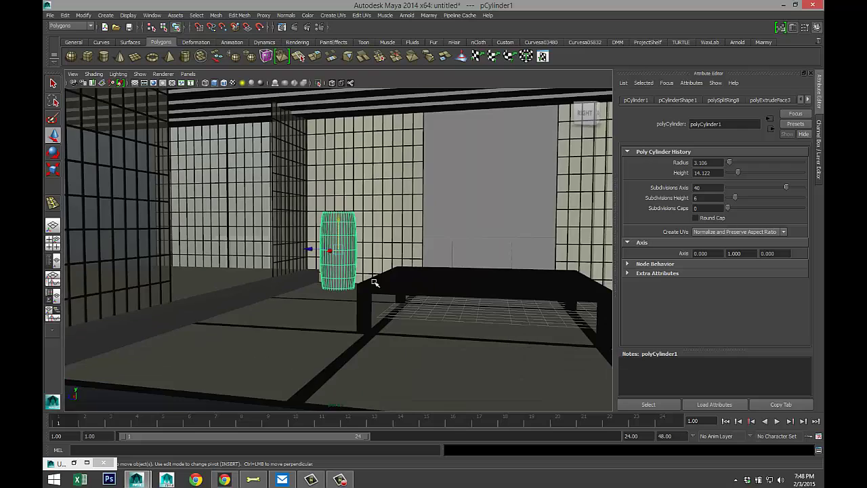
scroll(375, 284, up, 3)
key(r)
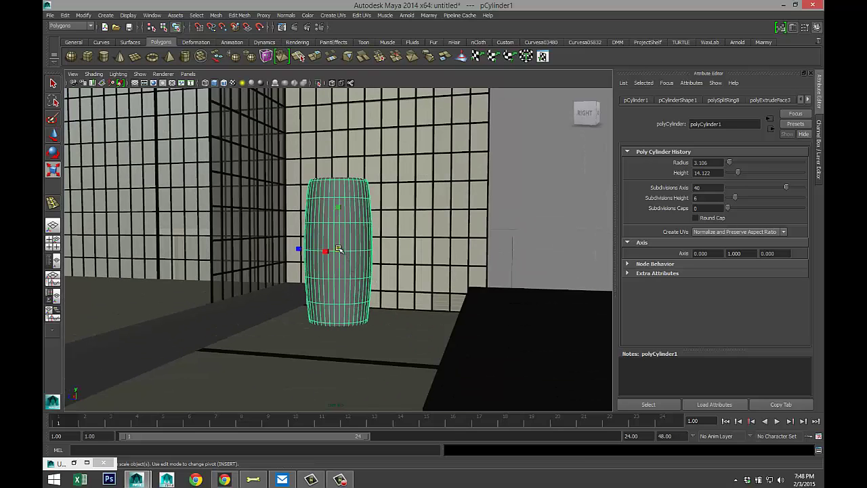
drag(339, 249, 306, 251)
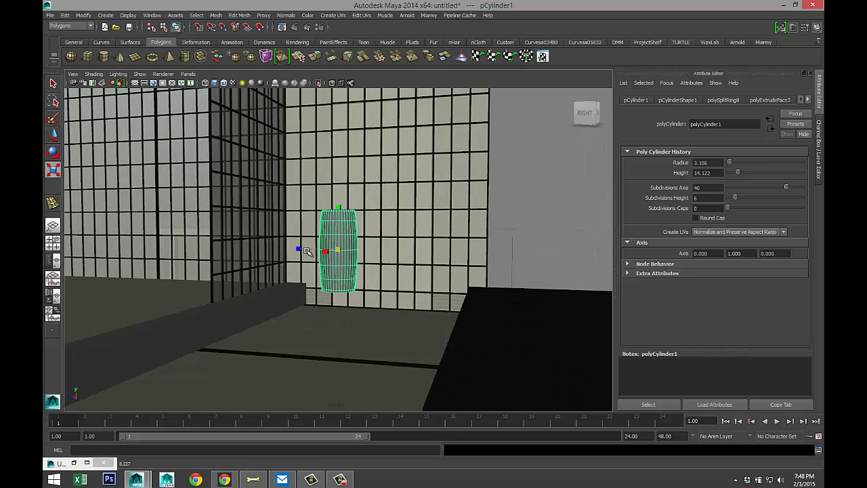
drag(340, 209, 343, 241)
key(w)
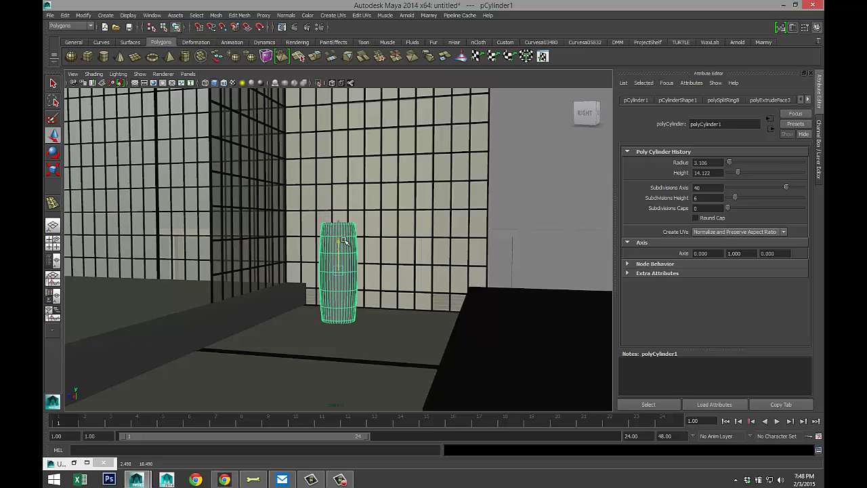
Step: Move the vase in the top view along X and Z into the room's corner beside the paper wall panels
alt+drag(331, 325, 390, 354)
click(54, 244)
key(space)
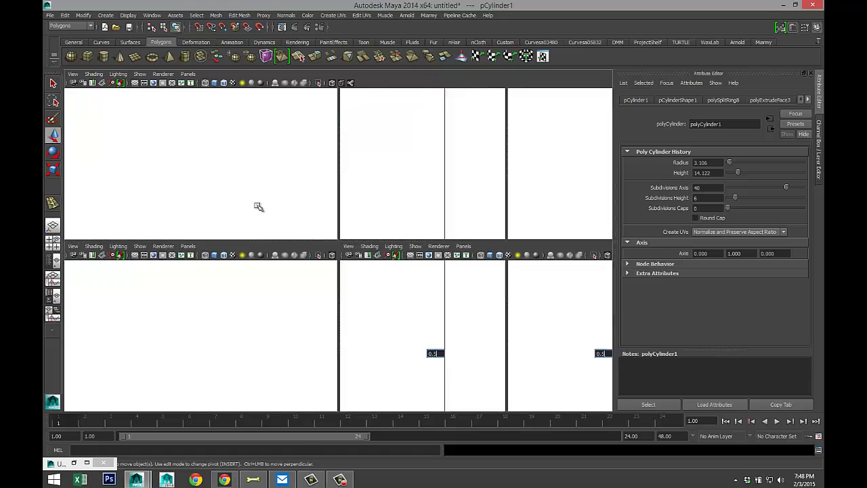
key(f)
scroll(314, 271, up, 8)
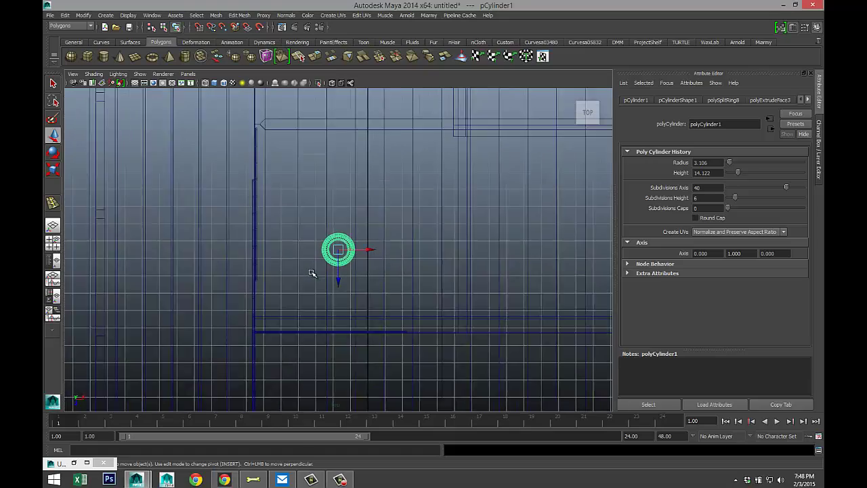
drag(342, 283, 341, 306)
drag(364, 278, 330, 281)
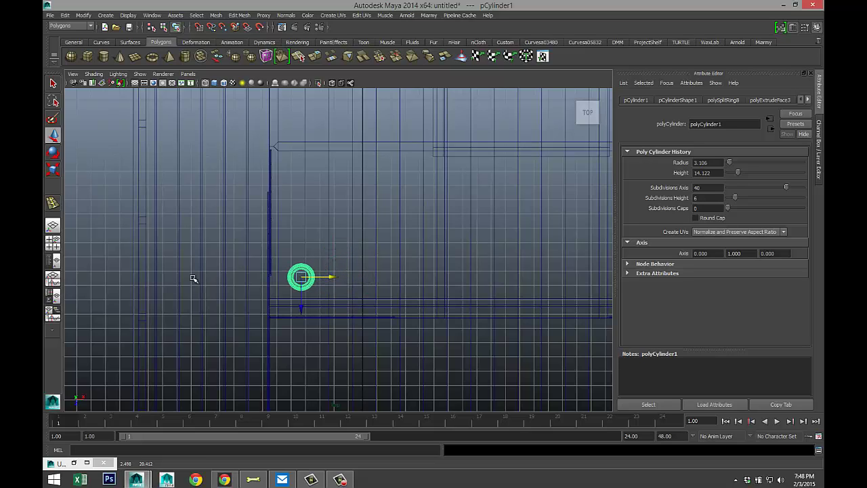
click(56, 247)
key(space)
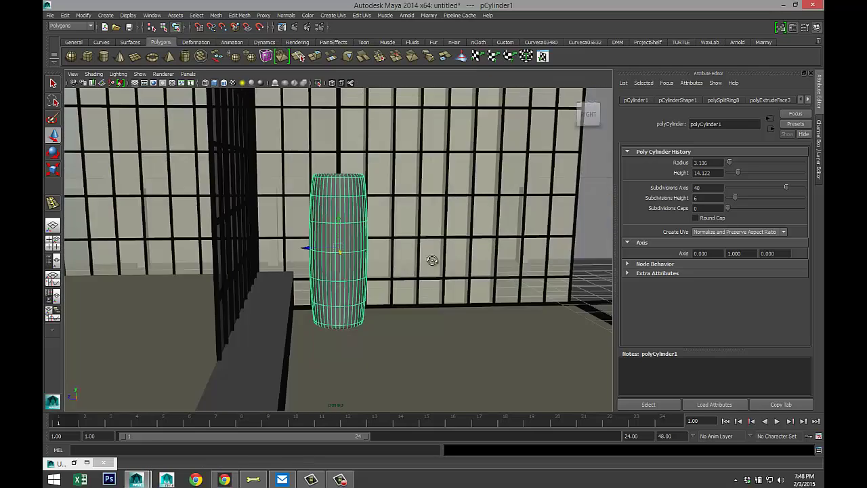
alt+drag(432, 260, 331, 238)
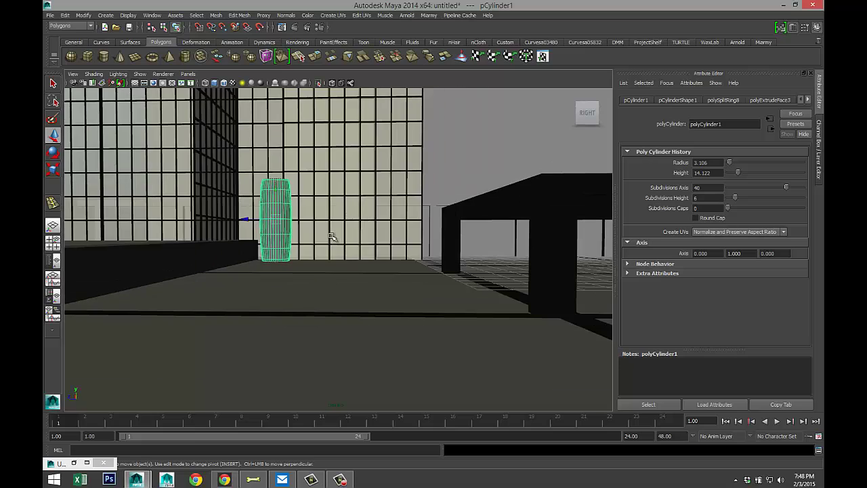
alt+drag(431, 259, 429, 272)
Step: Look up the low table's material and assign that existing phongE1 material to the vase
click(454, 329)
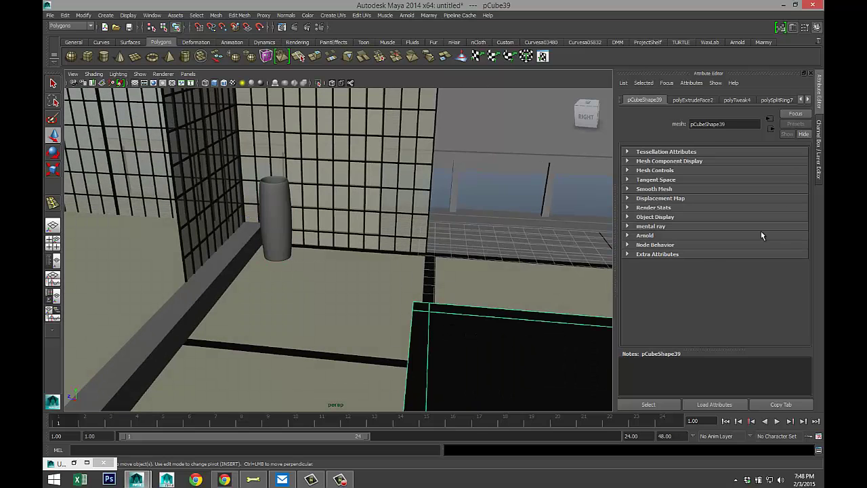
click(809, 101)
click(807, 101)
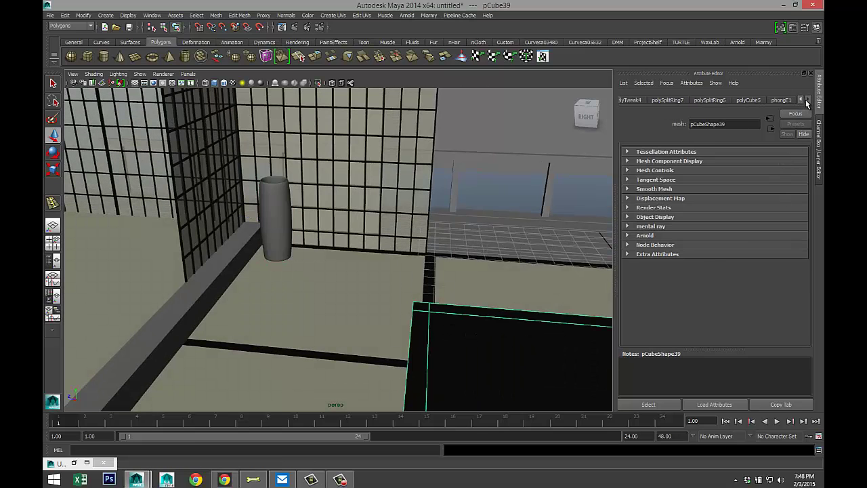
click(782, 100)
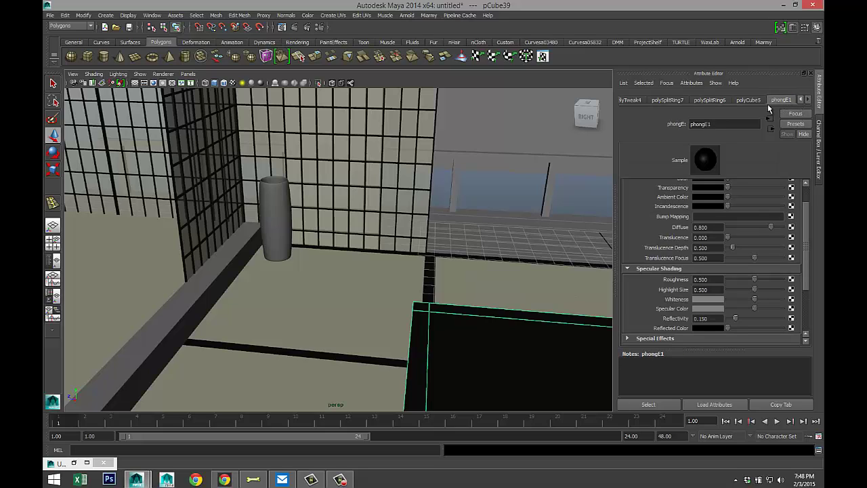
click(271, 202)
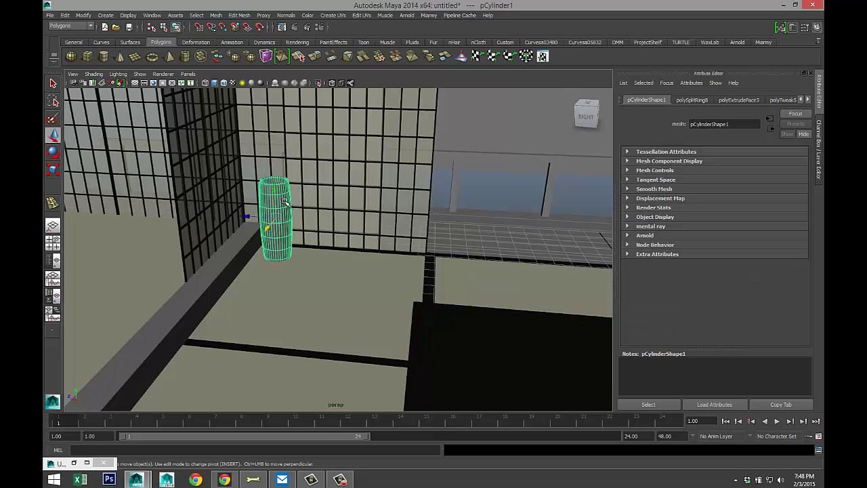
right_click(281, 202)
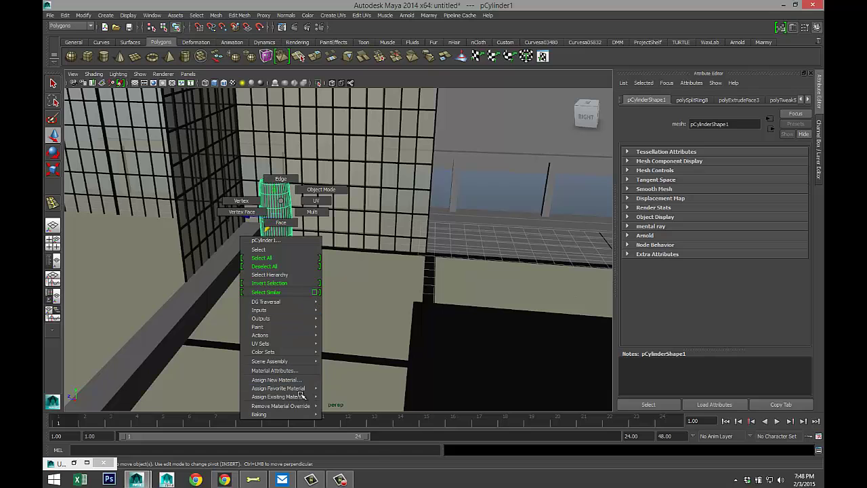
mouse_move(302, 397)
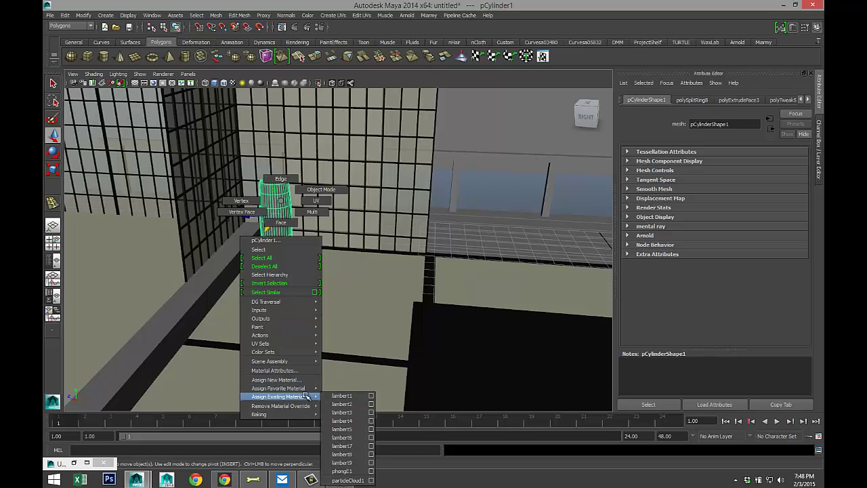
click(359, 472)
Step: Turn on textured display in the perspective view and look over the room with the vase and table
scroll(339, 349, down, 4)
alt+drag(330, 337, 254, 136)
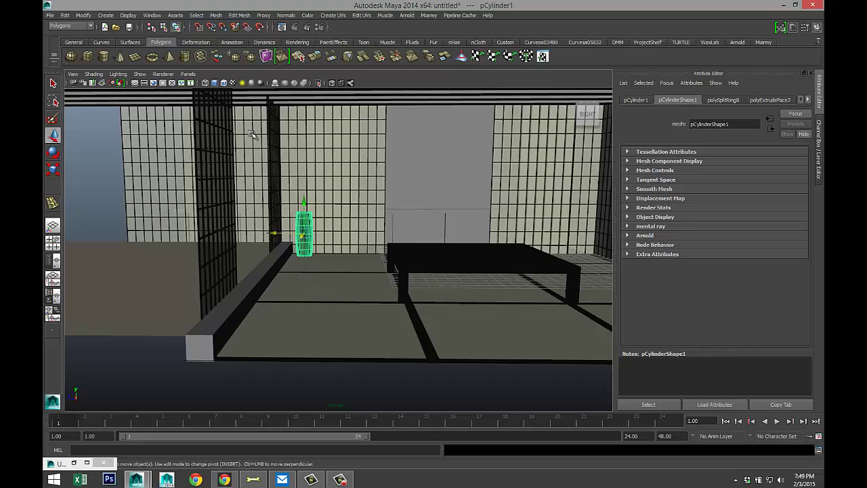
click(233, 82)
alt+drag(416, 267, 318, 266)
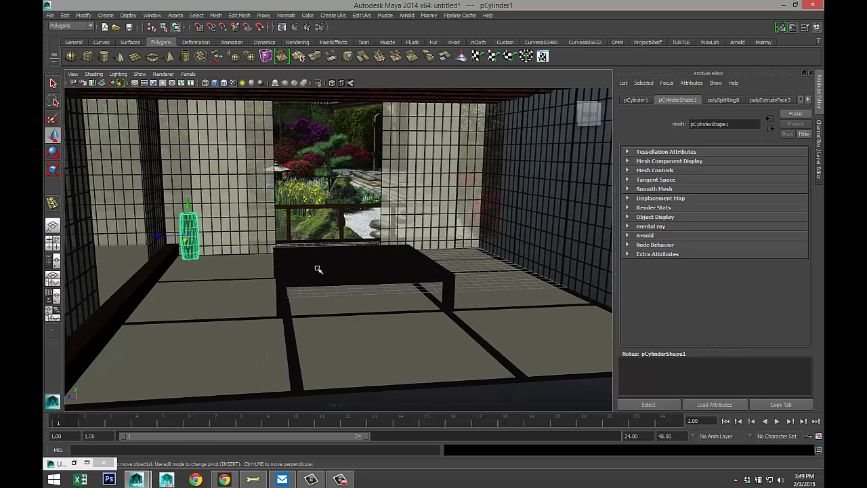
scroll(318, 269, down, 3)
scroll(317, 269, up, 3)
alt+drag(273, 268, 300, 251)
Step: Draw a polygon plane on the grid in front of the room and assign it a new Lambert material
scroll(287, 270, down, 6)
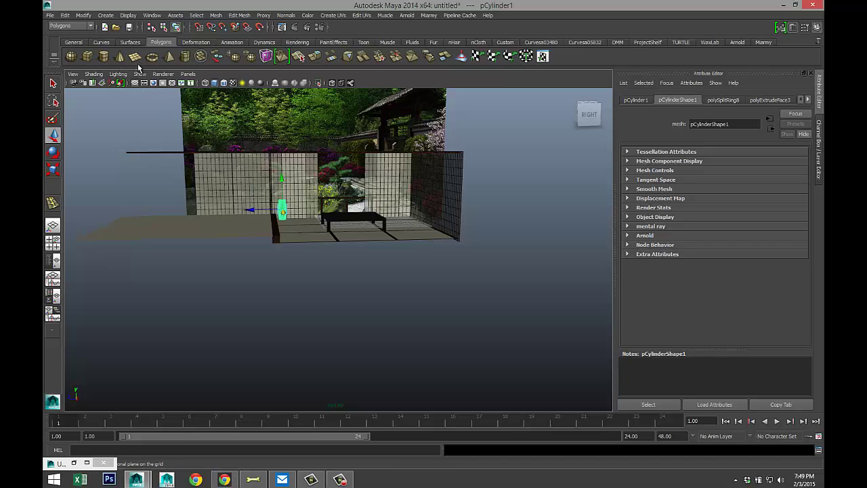
click(135, 57)
drag(192, 312, 306, 293)
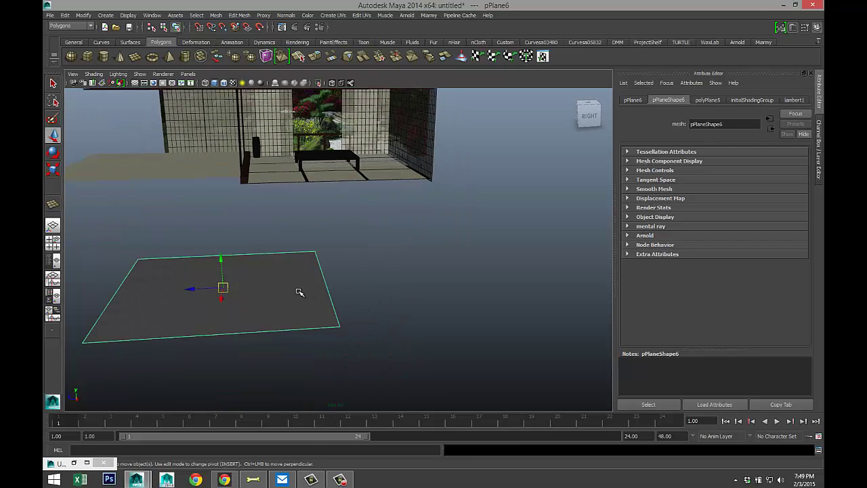
right_drag(299, 291, 270, 446)
click(302, 288)
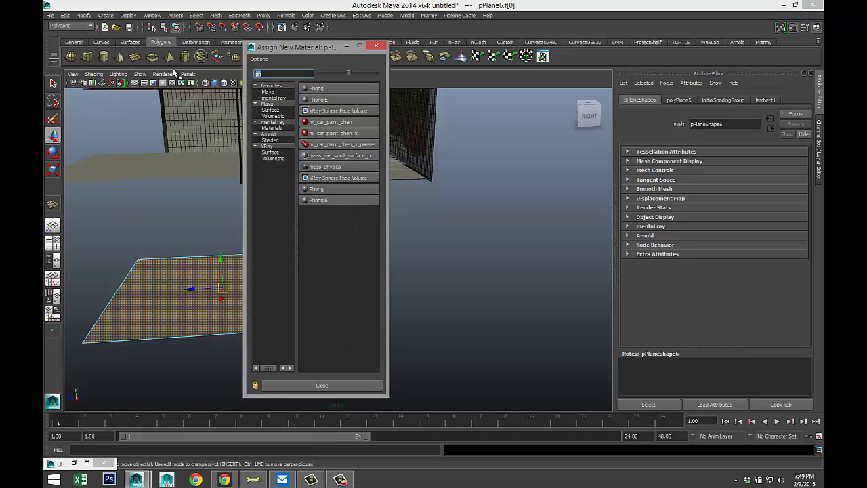
text(la)
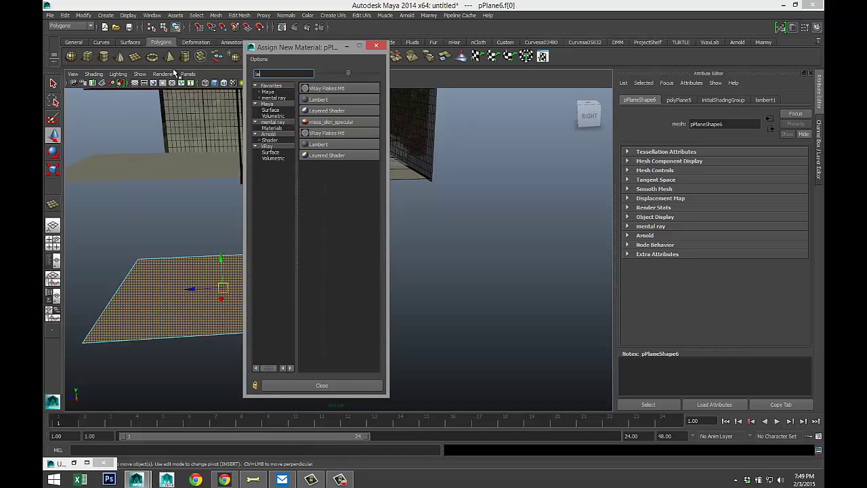
click(319, 99)
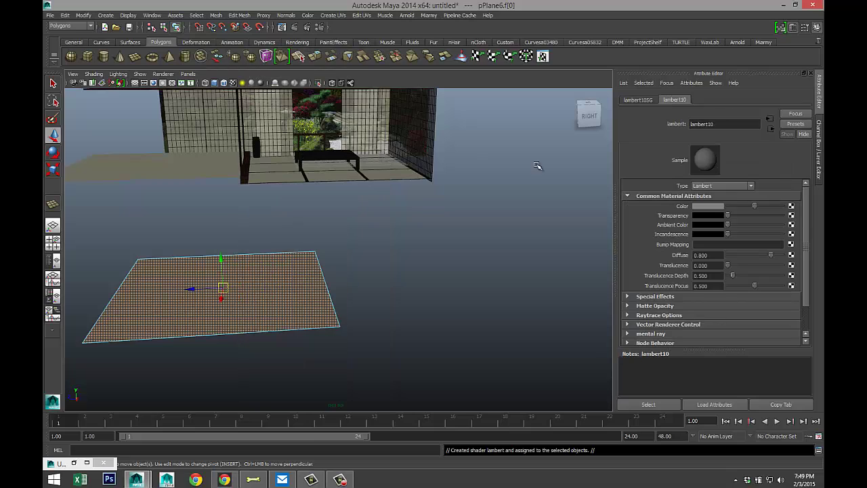
Step: Map a file texture to the plane material's color and load the image Dragon painting.jpg from the Desktop
click(791, 207)
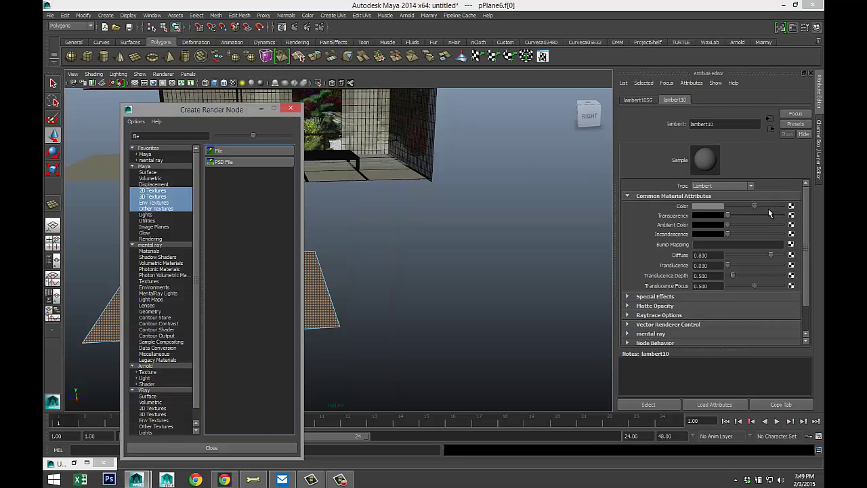
click(231, 153)
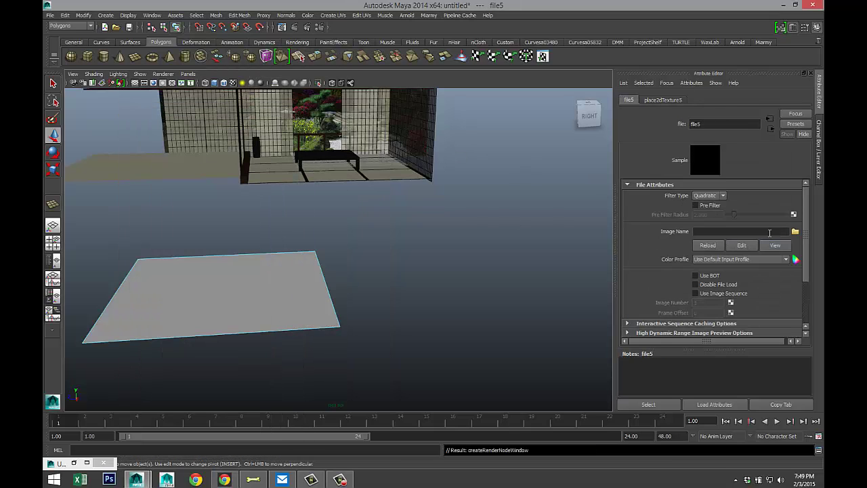
click(795, 231)
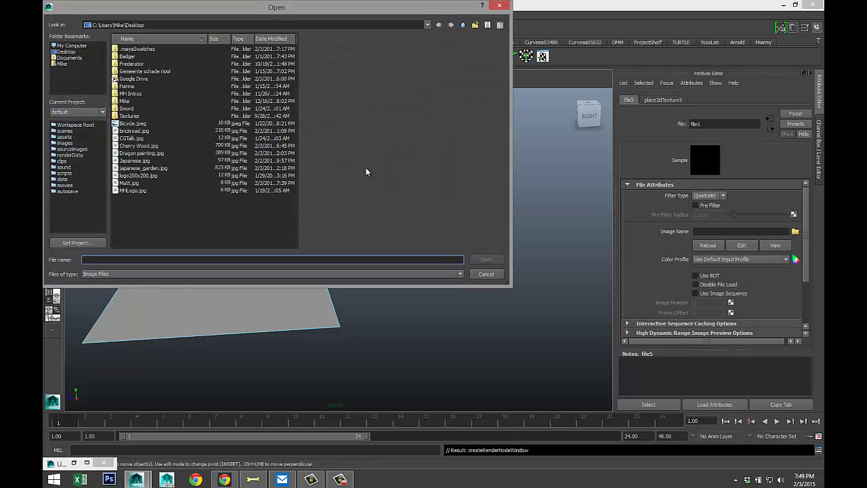
click(146, 154)
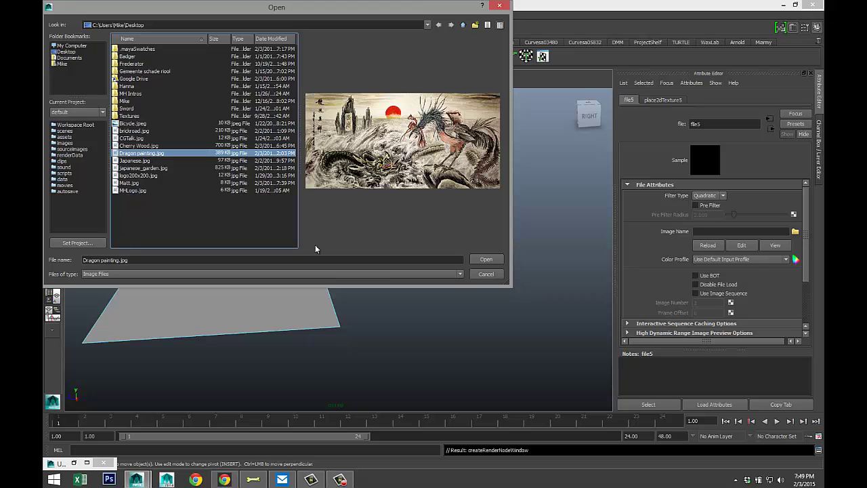
click(488, 260)
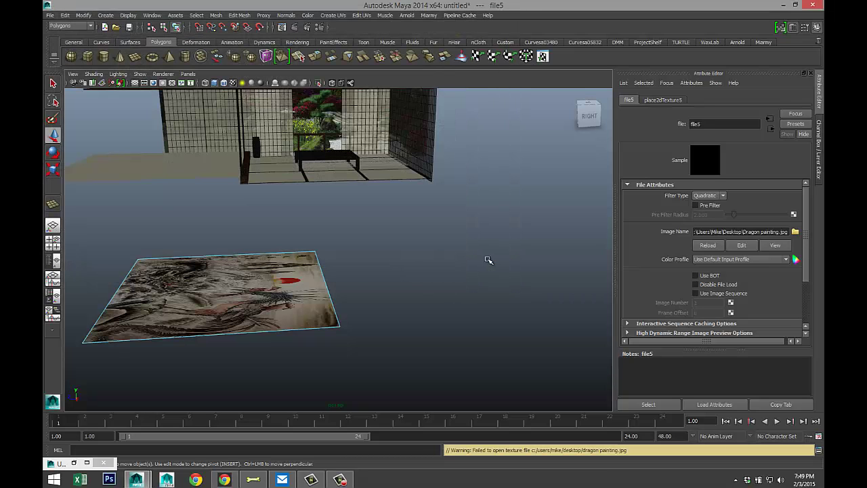
Step: Return from face to object selection and select the whole dragon painting plane in front of the house
scroll(397, 283, down, 4)
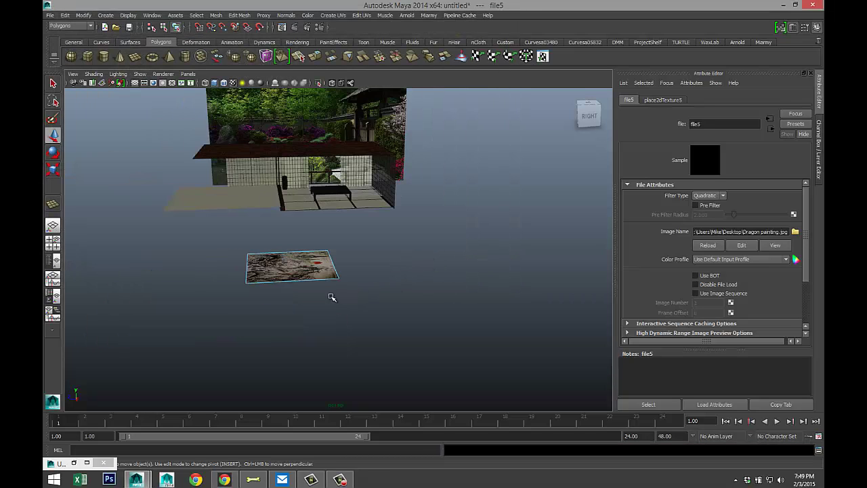
alt+drag(332, 297, 461, 339)
click(468, 342)
right_drag(468, 343, 482, 328)
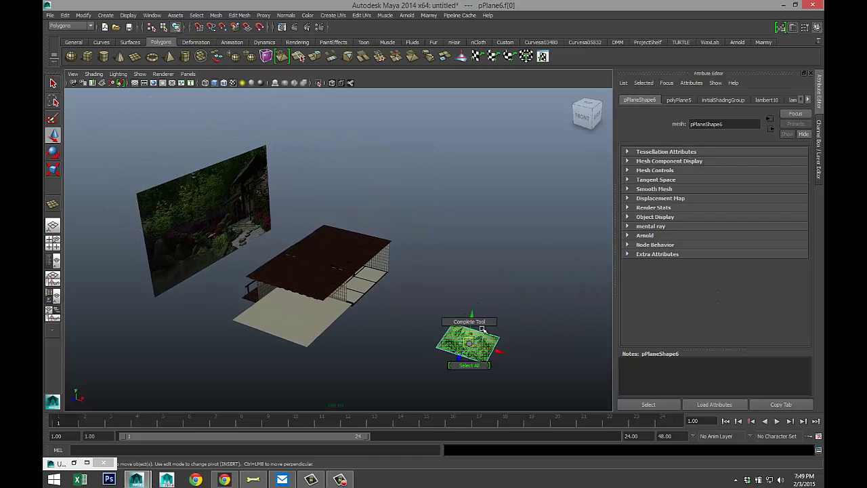
click(507, 310)
click(467, 343)
right_drag(493, 276, 531, 264)
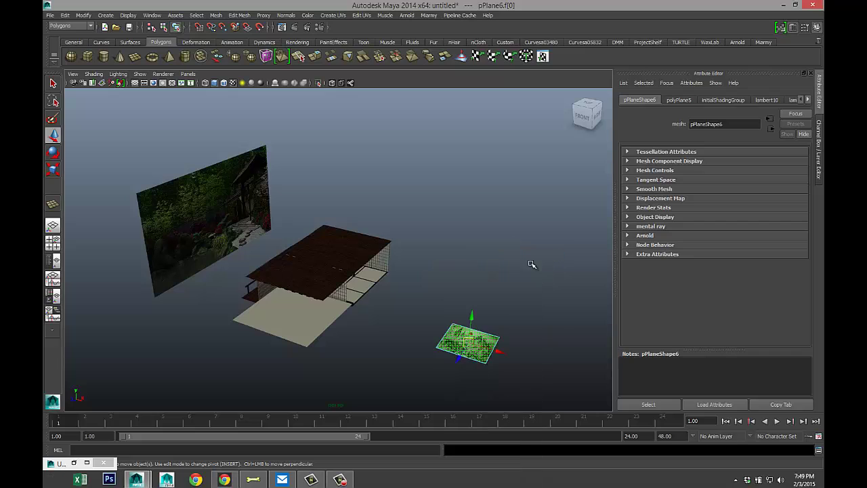
click(532, 264)
click(493, 342)
alt+drag(517, 350, 510, 346)
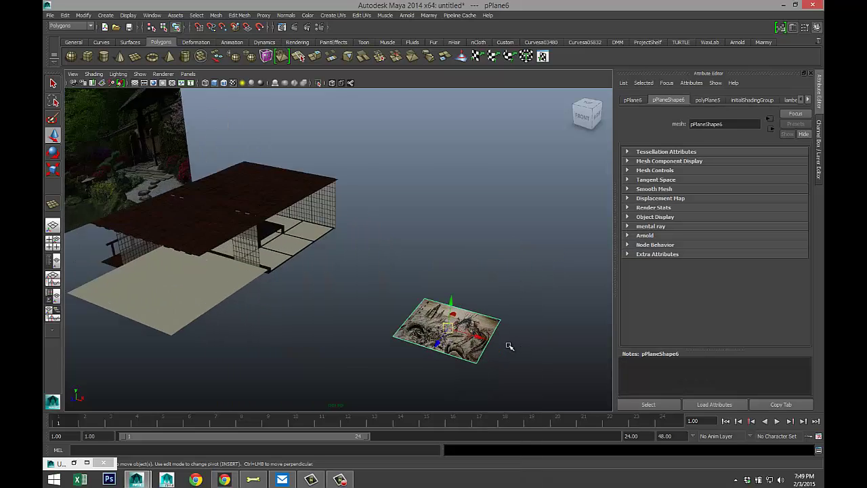
Step: Stretch the dragon painting plane along its X axis to a scale of about 1.9
key(f)
scroll(423, 323, down, 2)
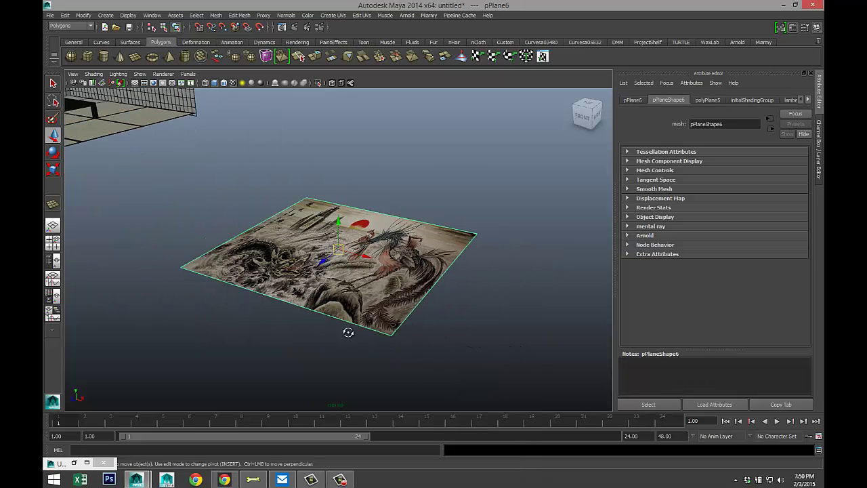
alt+drag(348, 332, 379, 352)
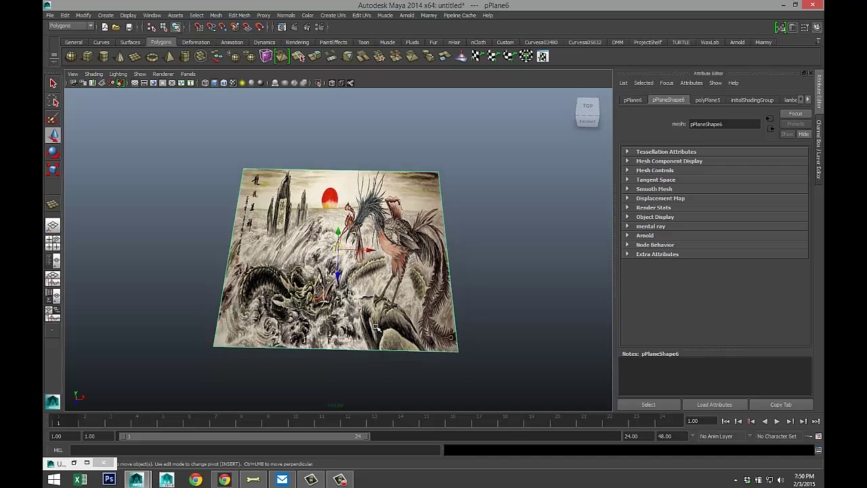
key(r)
drag(384, 258, 420, 256)
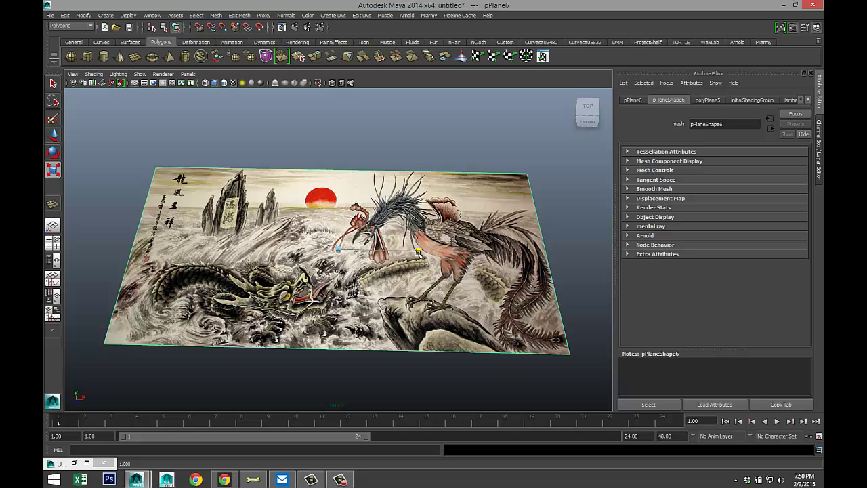
drag(420, 255, 408, 234)
Step: Extrude the painting plane with a thickness of 0.5
scroll(414, 259, down, 4)
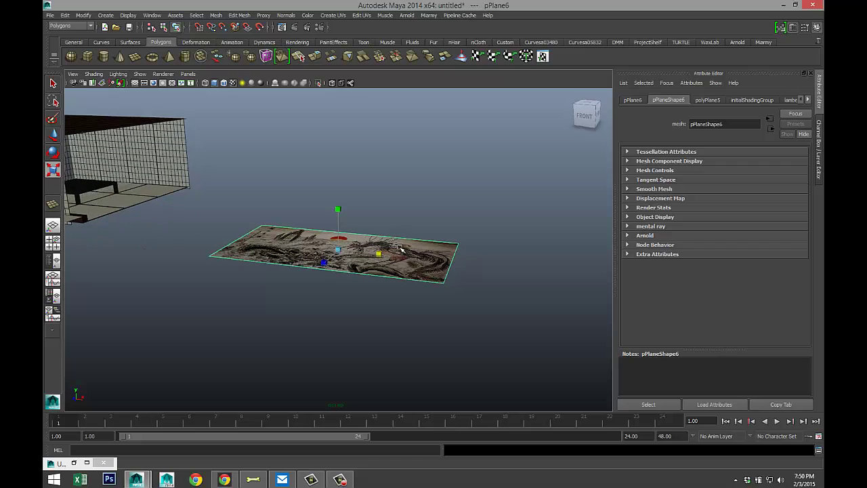
click(243, 16)
click(265, 47)
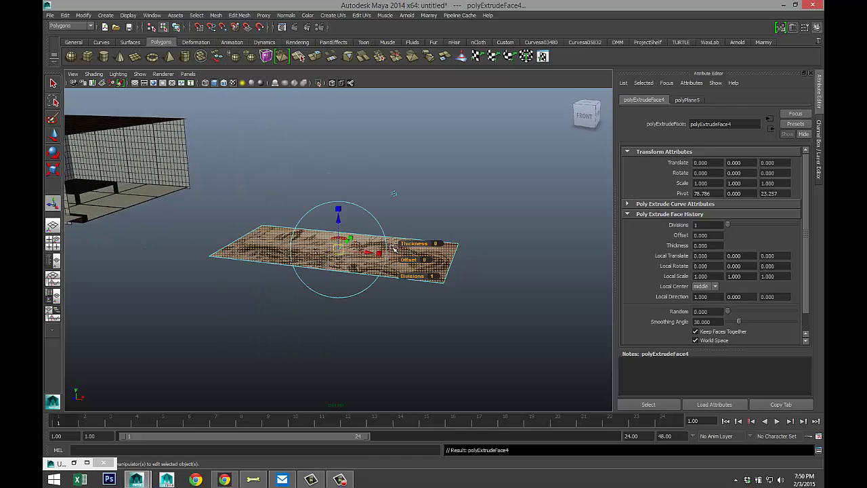
click(437, 243)
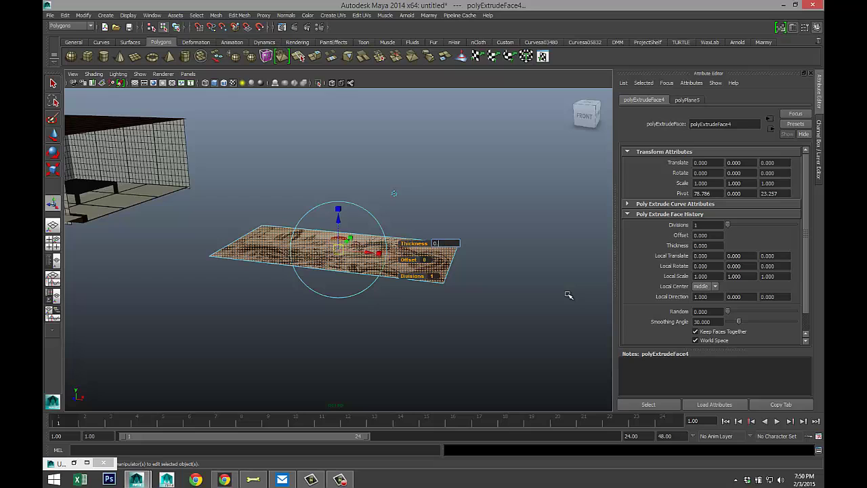
text(0.5)
key(Return)
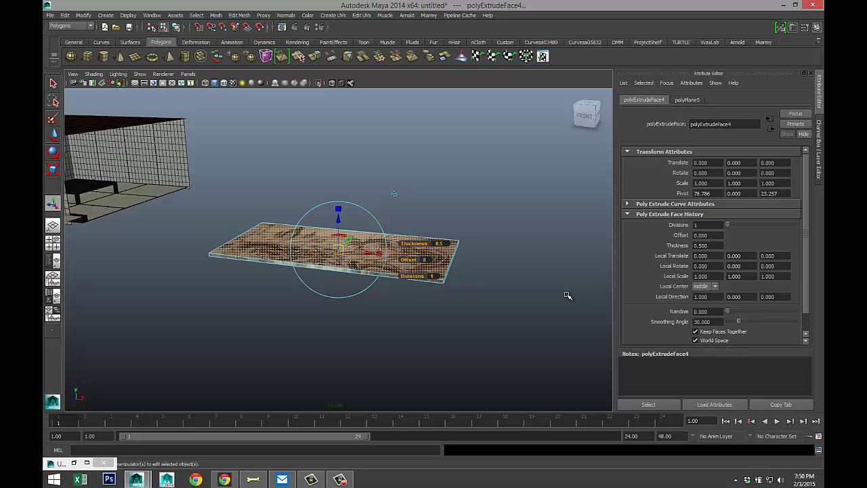
click(513, 311)
Step: Reselect the painting as an object and stand it upright with an X rotation of 90
alt+drag(497, 291, 380, 251)
right_drag(379, 250, 405, 233)
key(e)
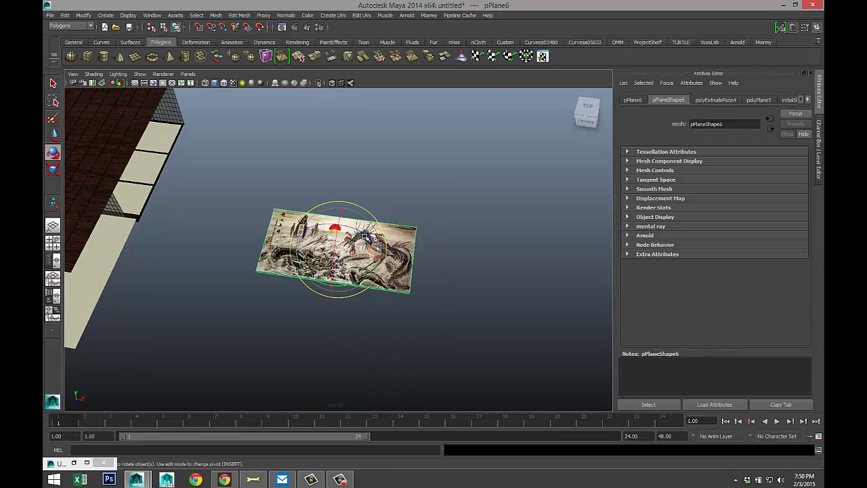
drag(341, 237, 332, 270)
click(634, 100)
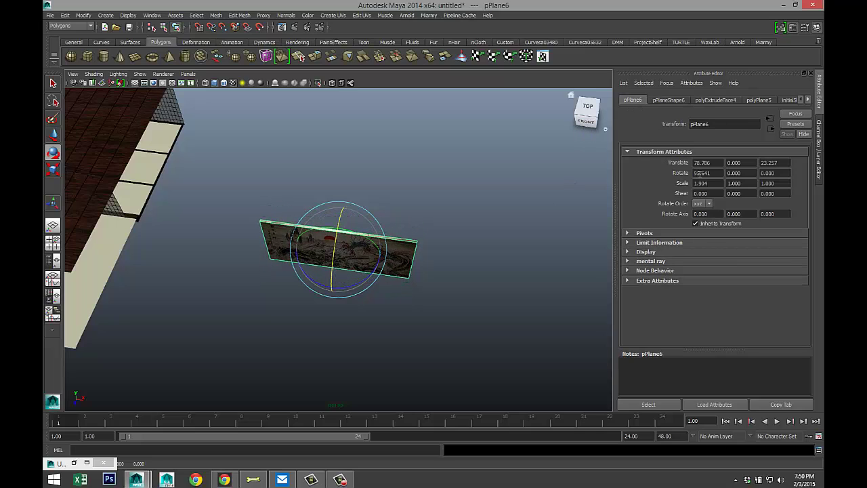
click(724, 173)
text(90)
key(Return)
Step: Turn the upright painting about its vertical axis and set its Y rotation to 90
drag(304, 278, 376, 287)
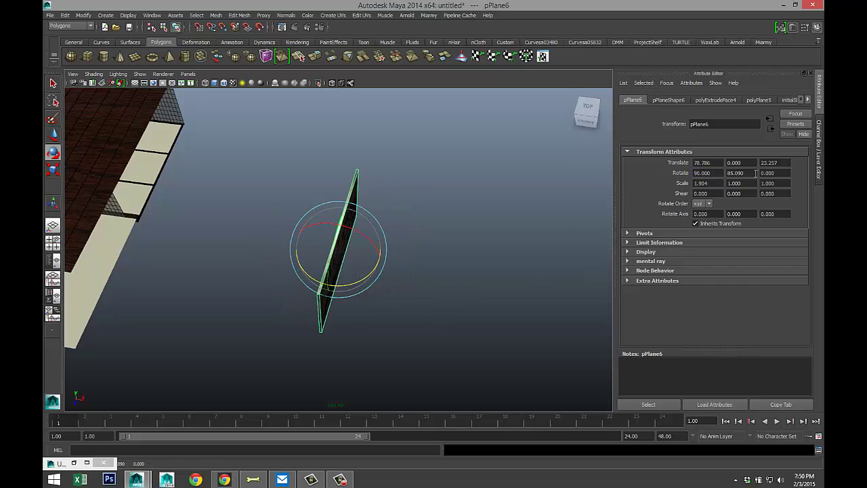
click(753, 174)
text(90)
key(Return)
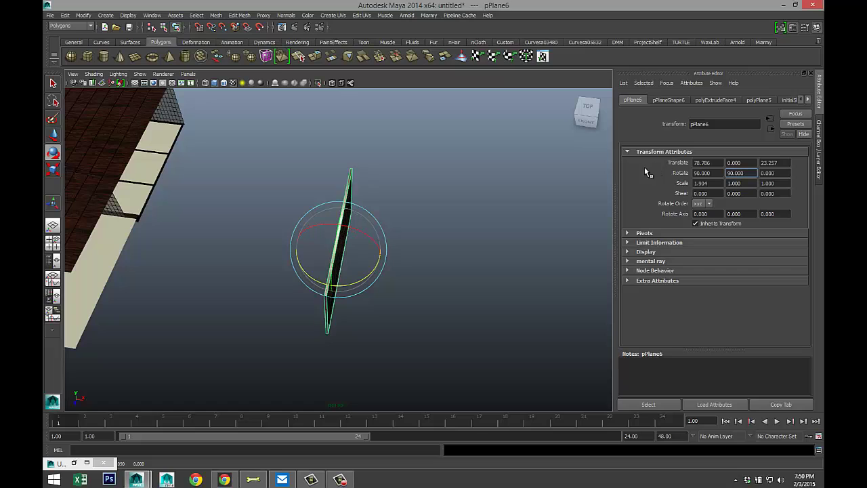
Step: Move the painting along X into the house, to about -2.3
click(452, 275)
mouse_move(453, 285)
alt+mouse_down()
mouse_move(438, 318)
mouse_move(378, 346)
mouse_move(319, 310)
mouse_move(339, 300)
alt+mouse_up()
click(332, 252)
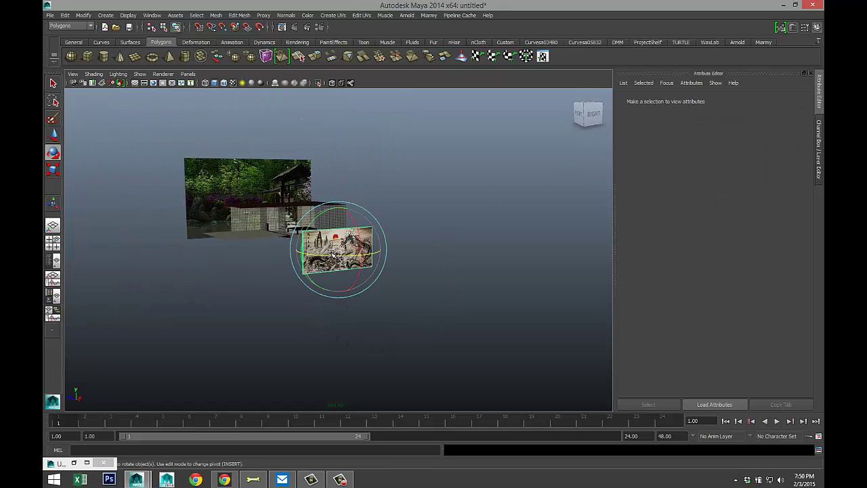
key(w)
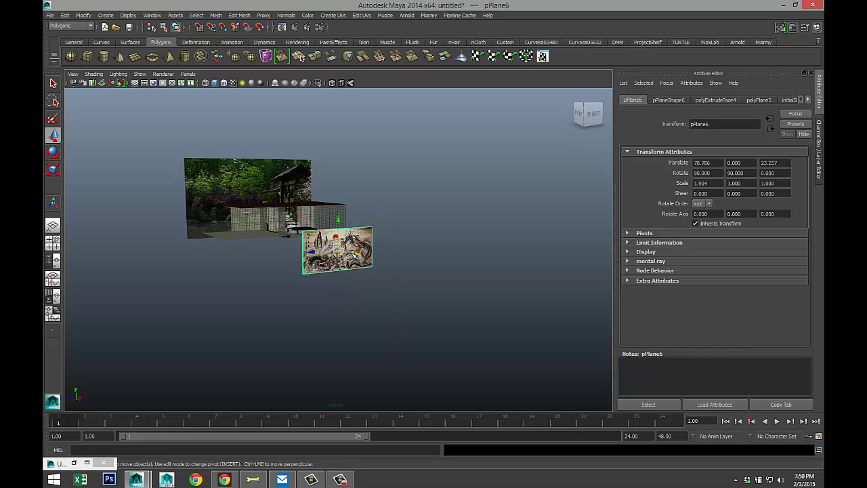
mouse_move(353, 253)
mouse_down()
mouse_move(265, 239)
mouse_move(272, 243)
mouse_up()
Step: Scale the painting down uniformly to about 0.51 in X and 0.27 in Y and Z
key(f)
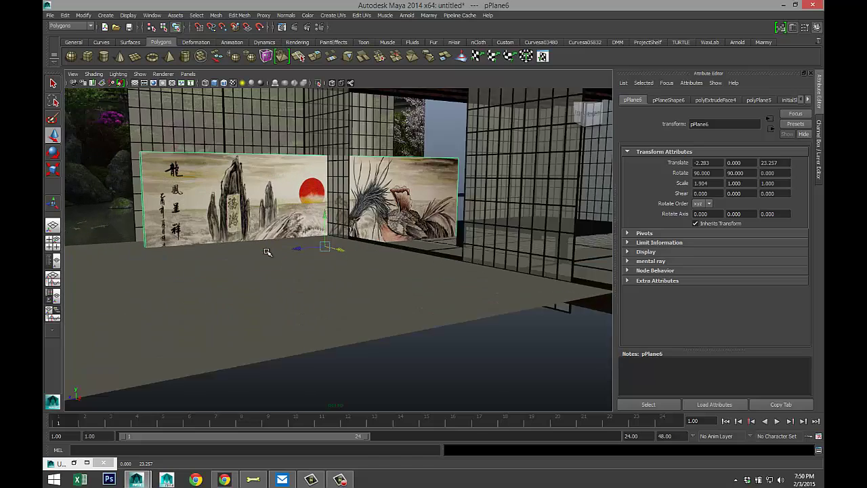
key(r)
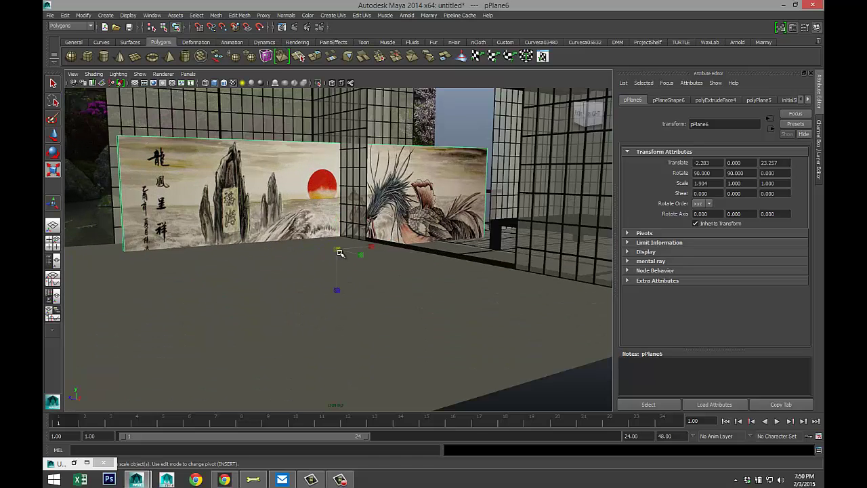
mouse_move(341, 253)
mouse_down()
mouse_move(252, 248)
mouse_move(174, 259)
mouse_up()
Step: Hang the painting on the back wall of the side room at about X -6.6, Y 8.7, Z 29.6
key(w)
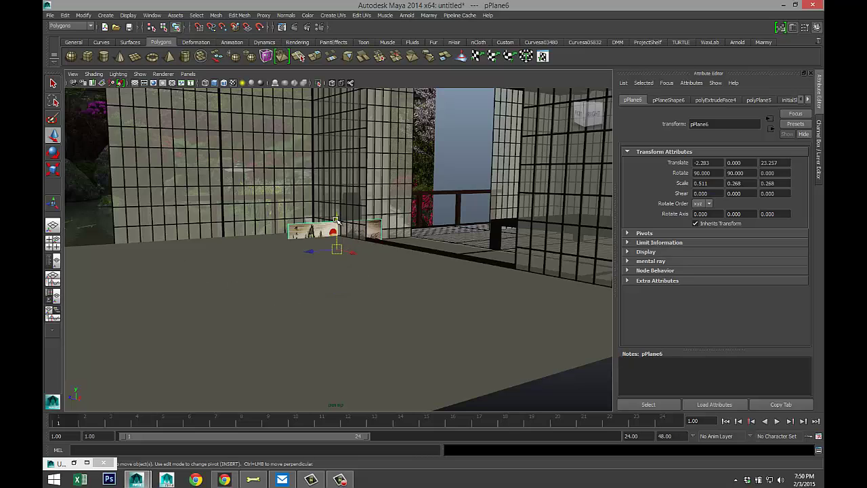
drag(337, 222, 332, 117)
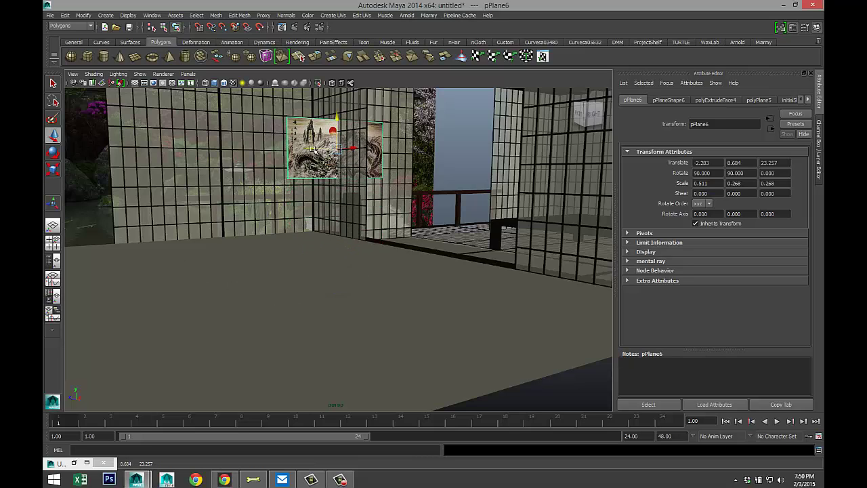
drag(313, 149, 238, 158)
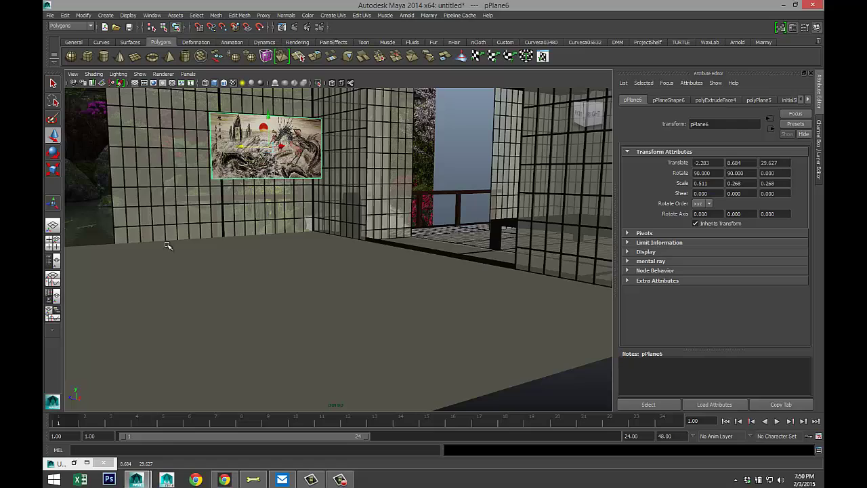
mouse_move(168, 245)
alt+mouse_down()
mouse_move(257, 319)
mouse_move(391, 226)
mouse_move(390, 198)
mouse_move(350, 197)
mouse_move(351, 206)
alt+mouse_up()
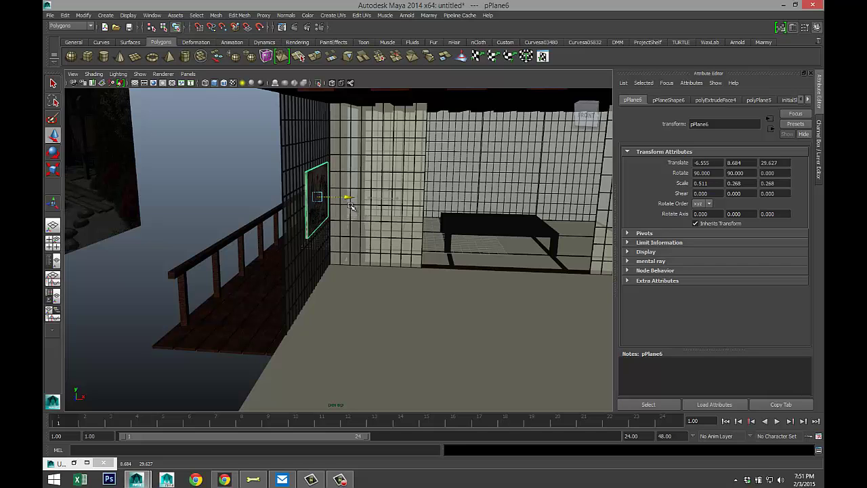
mouse_move(422, 320)
alt+mouse_down()
mouse_move(355, 316)
mouse_move(285, 281)
alt+mouse_up()
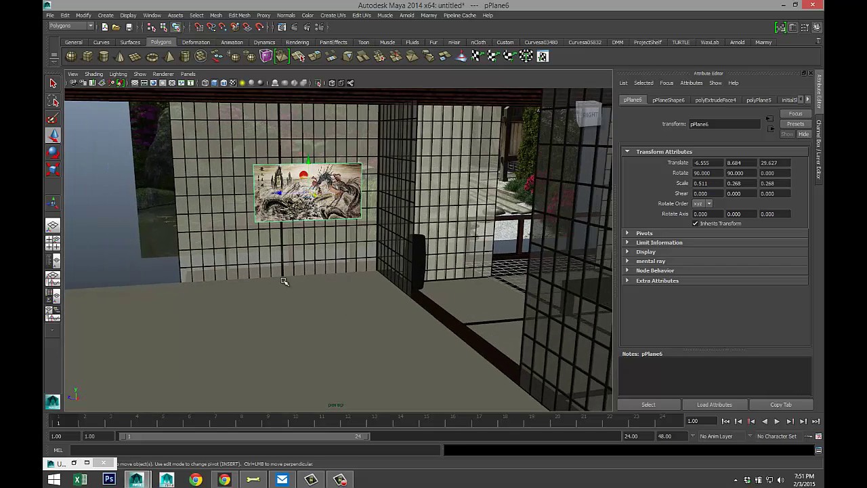
Step: Restore the NewRoom bookmarked view and slide the painting along the wall to about Z 33.1
click(72, 74)
mouse_move(120, 193)
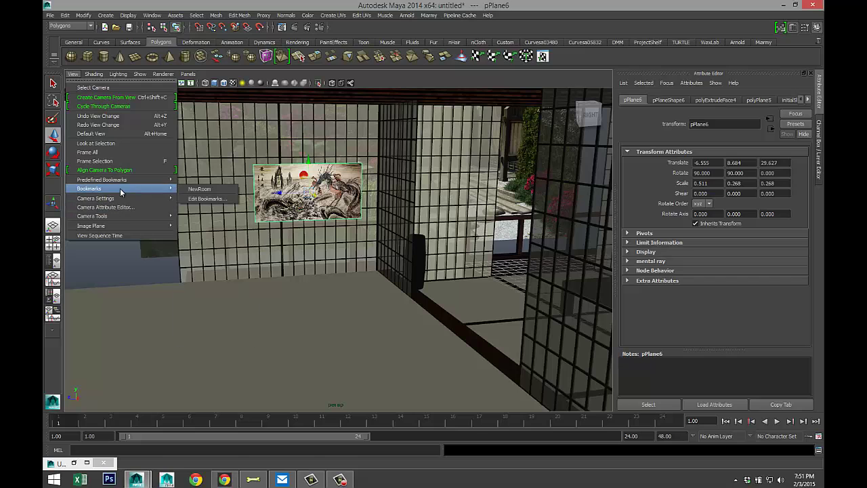
click(193, 189)
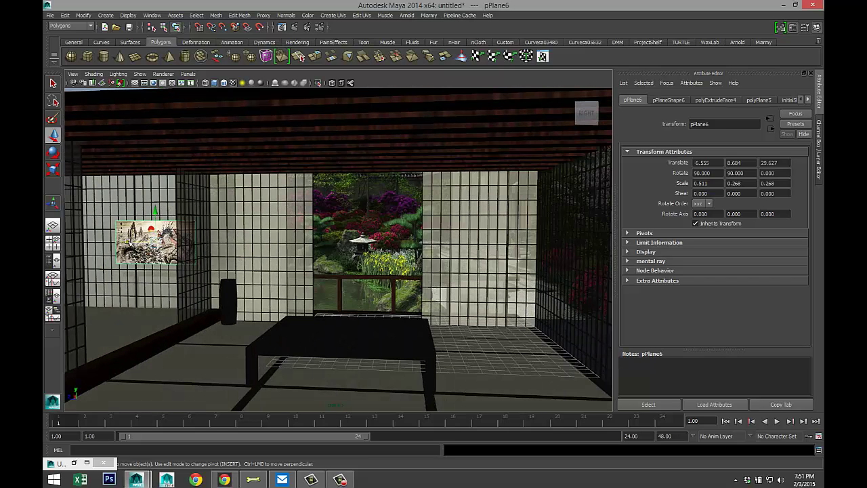
drag(146, 241, 126, 241)
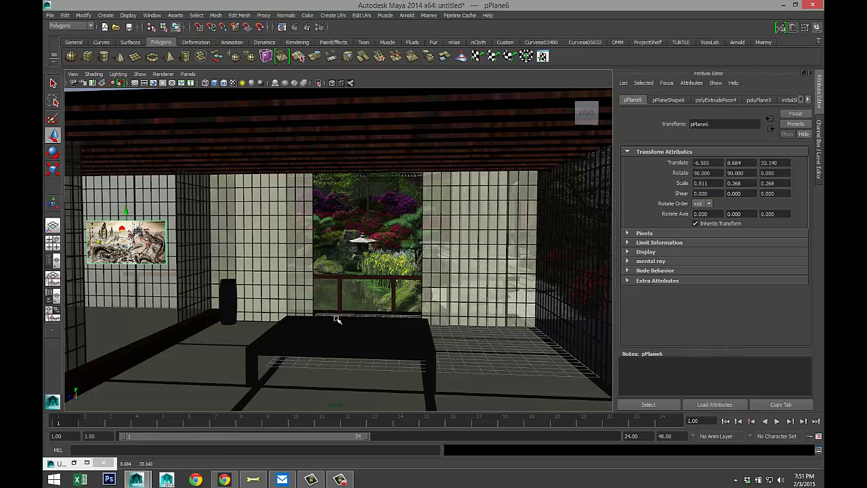
Step: Create a flat polygon cube in front of the house, about 9.8 wide, 0.5 high and 6.5 deep
scroll(326, 268, down, 10)
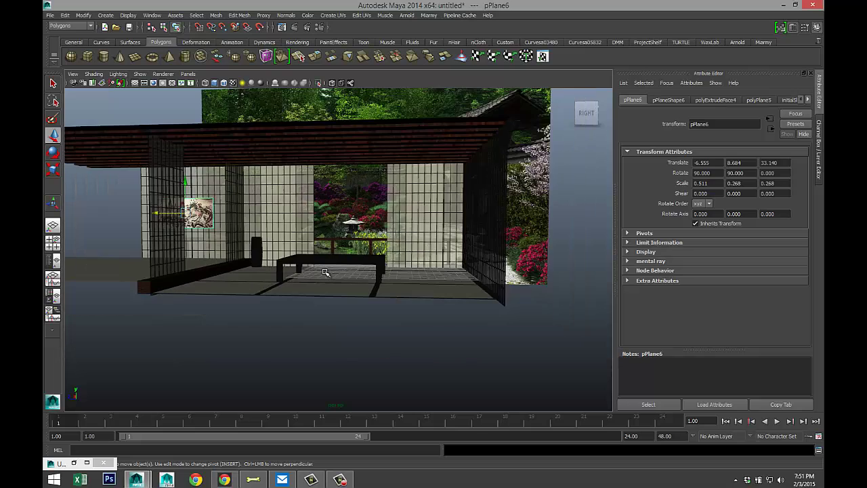
scroll(269, 302, down, 3)
alt+drag(269, 302, 274, 176)
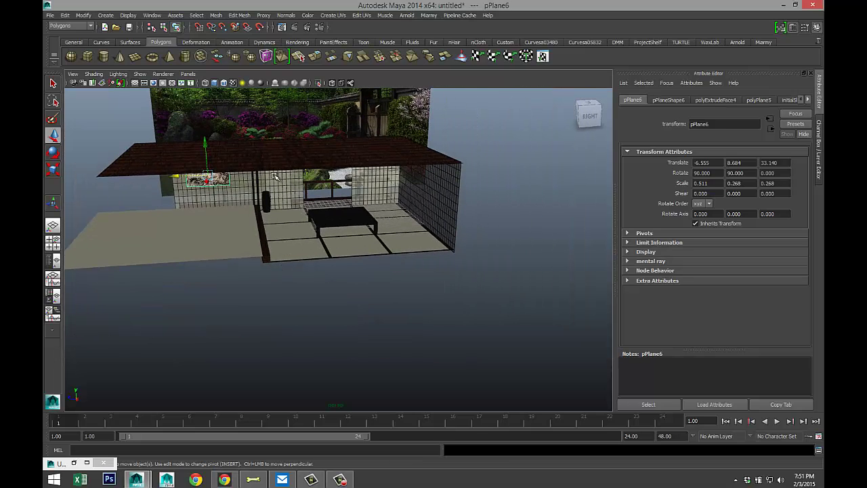
click(88, 57)
drag(277, 325, 335, 336)
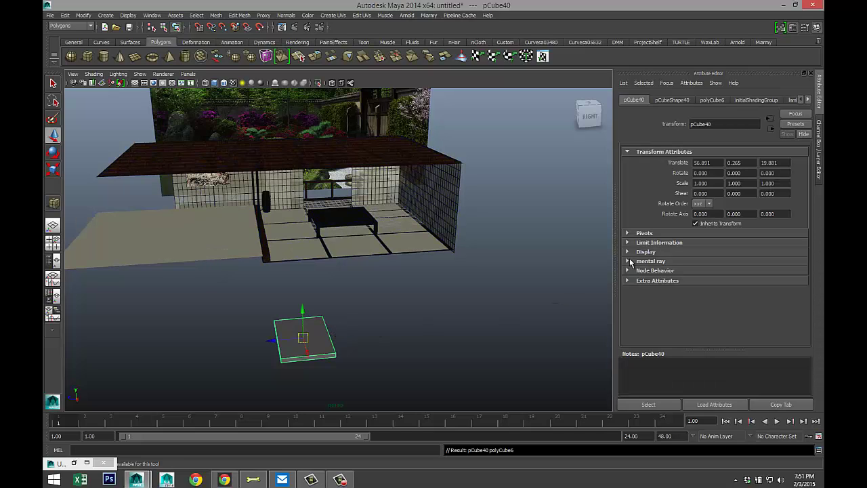
Step: Set the flat box's subdivisions to 10 in width, 5 in height and 10 in depth
click(672, 100)
click(714, 102)
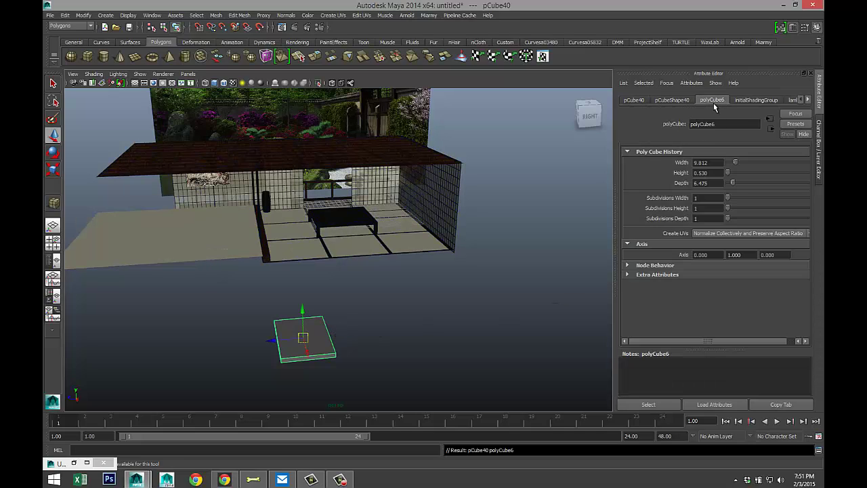
click(718, 199)
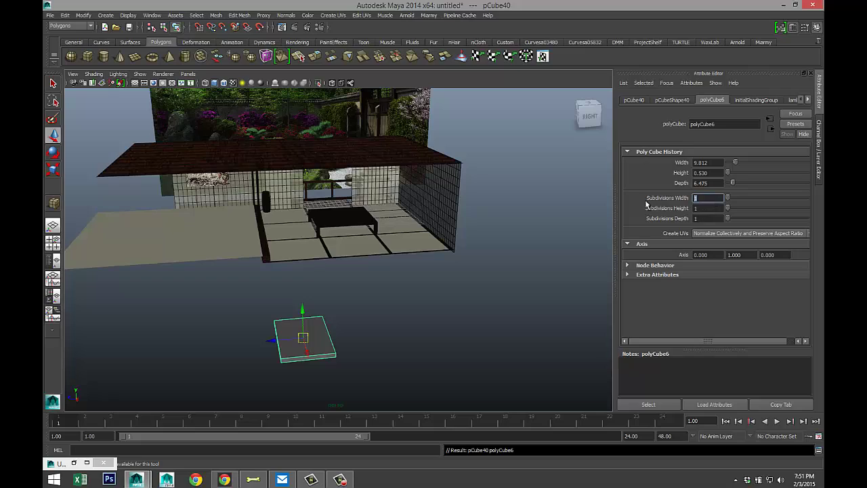
click(704, 209)
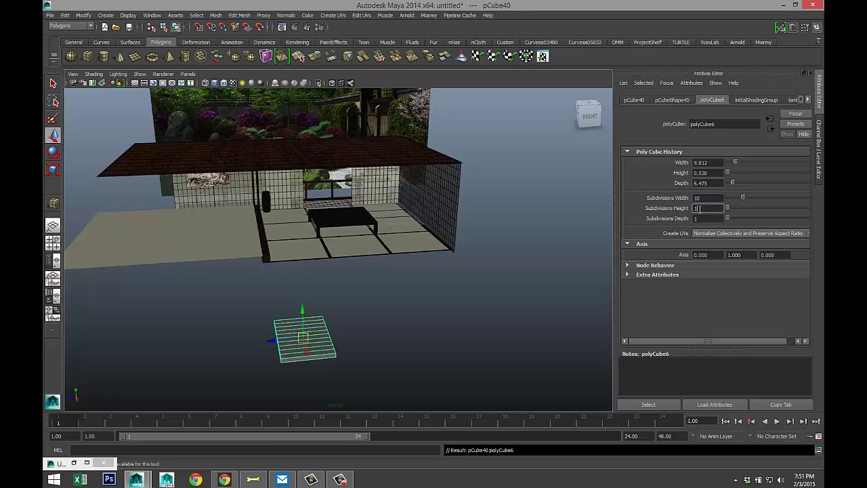
click(712, 219)
text(10)
click(711, 208)
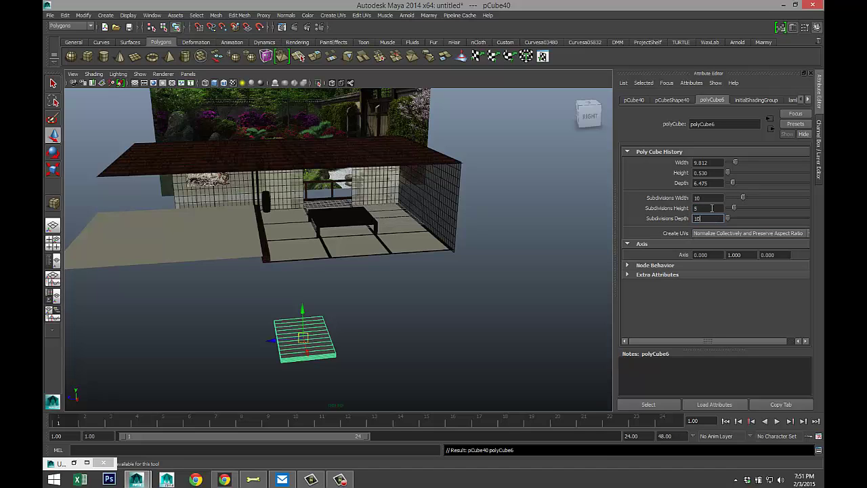
Step: Convert the flat box in front of the house into an nCloth object using the nDynamics tools
alt+drag(397, 333, 409, 300)
click(83, 25)
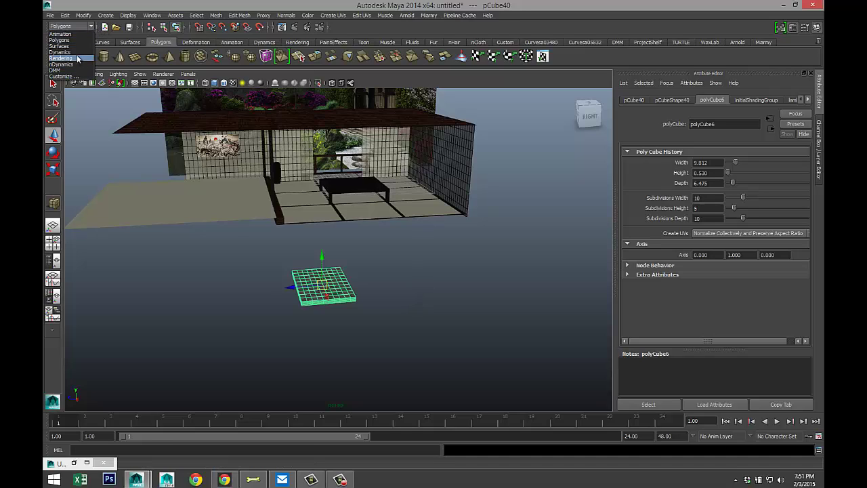
click(78, 53)
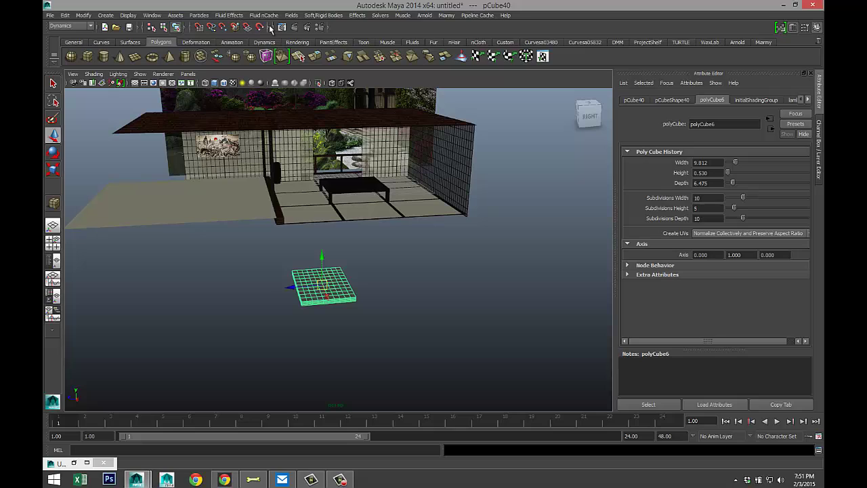
click(81, 26)
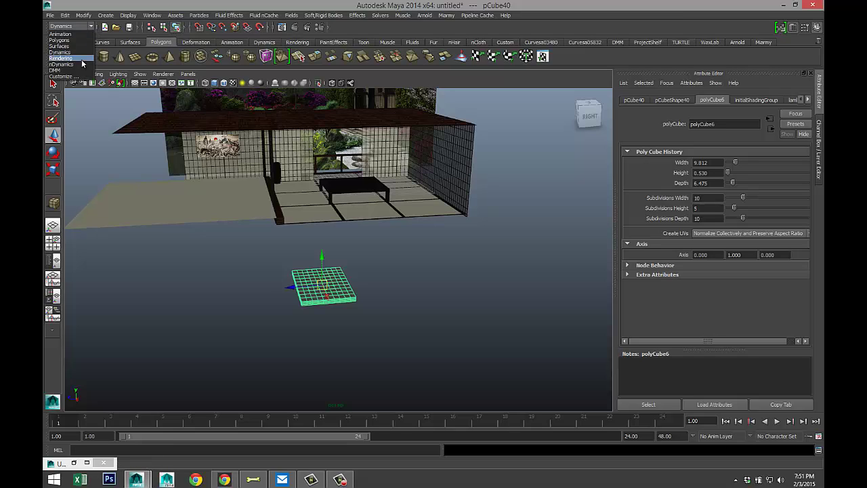
click(68, 65)
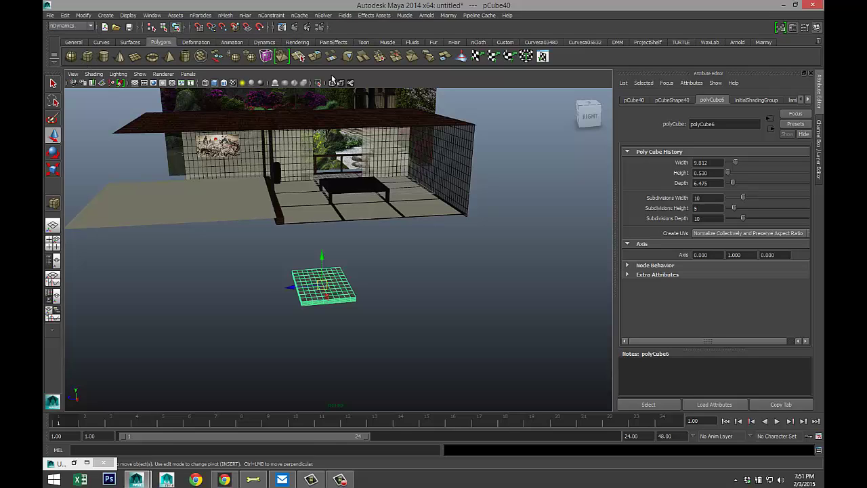
click(230, 19)
click(254, 41)
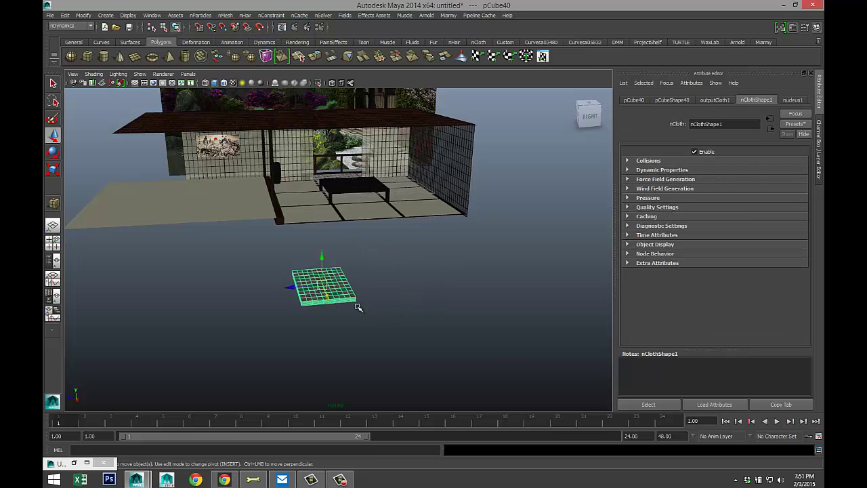
click(325, 293)
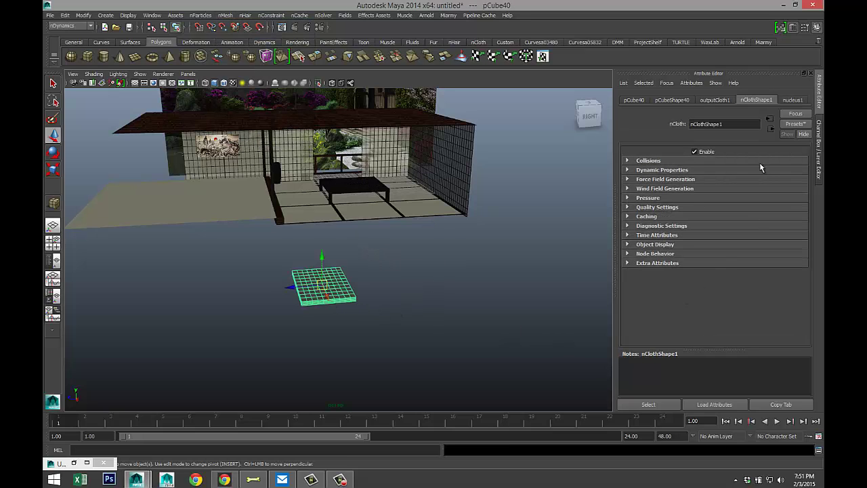
Step: Examine the cloth's nucleus, nCloth shape and output mesh attributes, including the gravity, wind, ground plane and solver settings
click(794, 100)
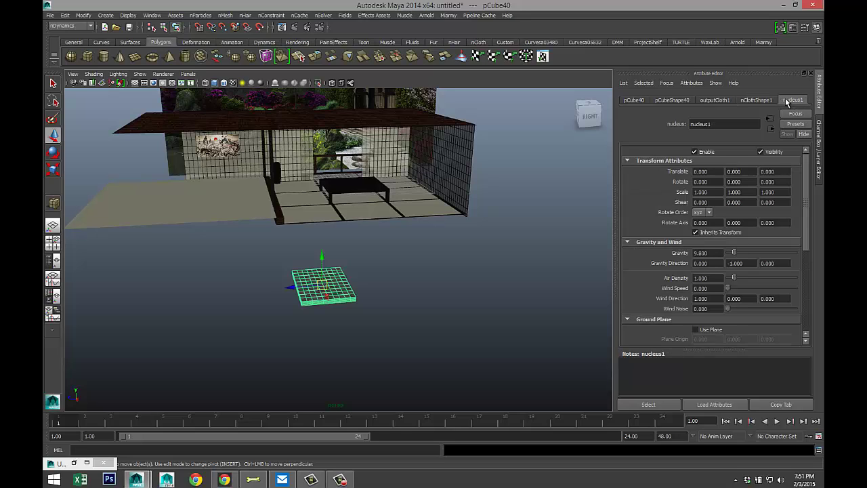
click(755, 101)
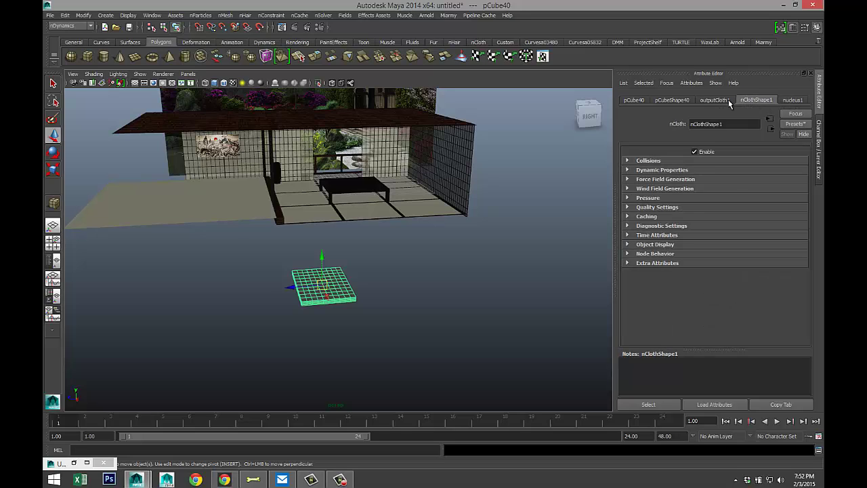
click(727, 101)
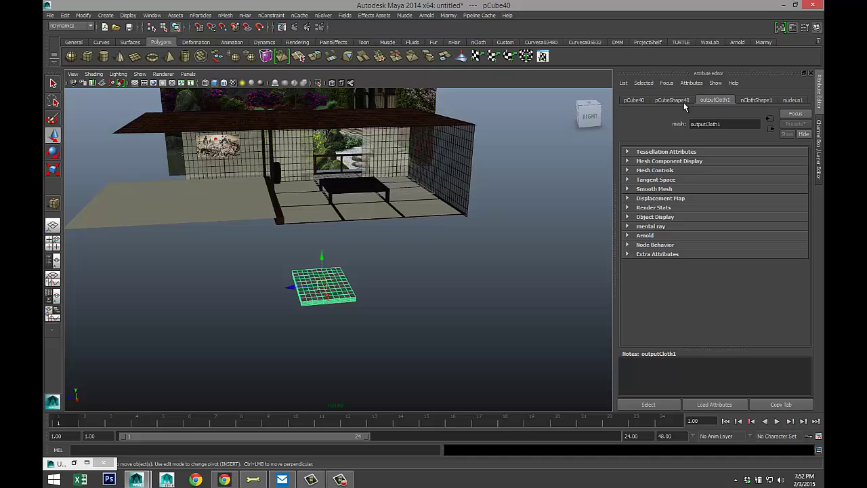
click(794, 100)
scroll(742, 237, down, 6)
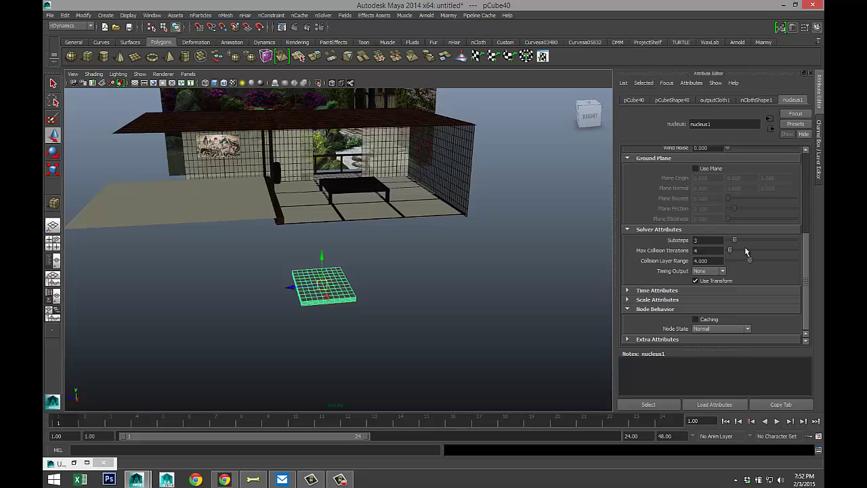
scroll(742, 264, up, 3)
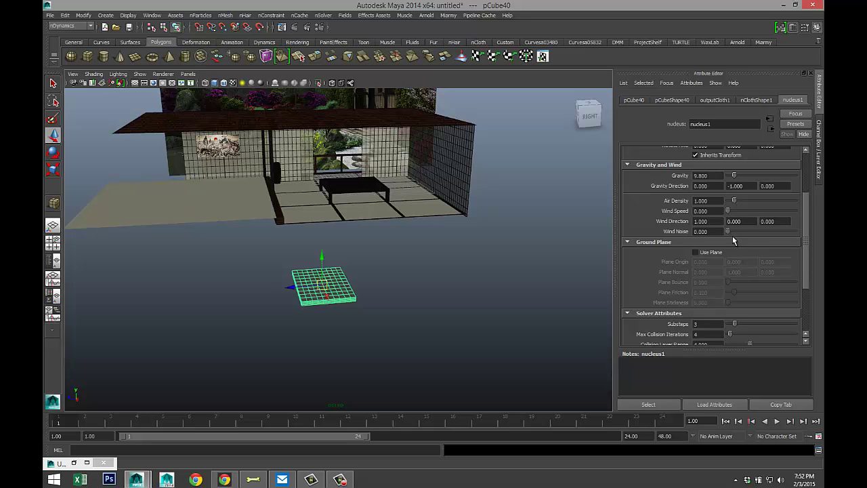
scroll(738, 272, up, 1)
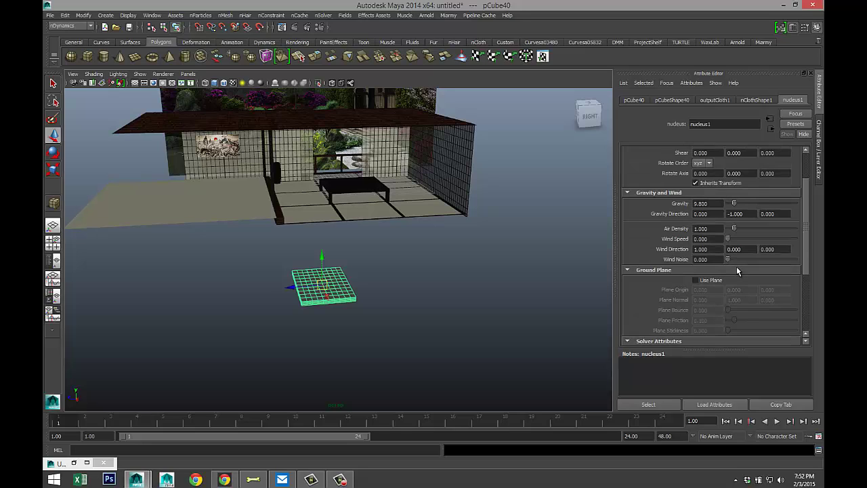
scroll(738, 272, up, 1)
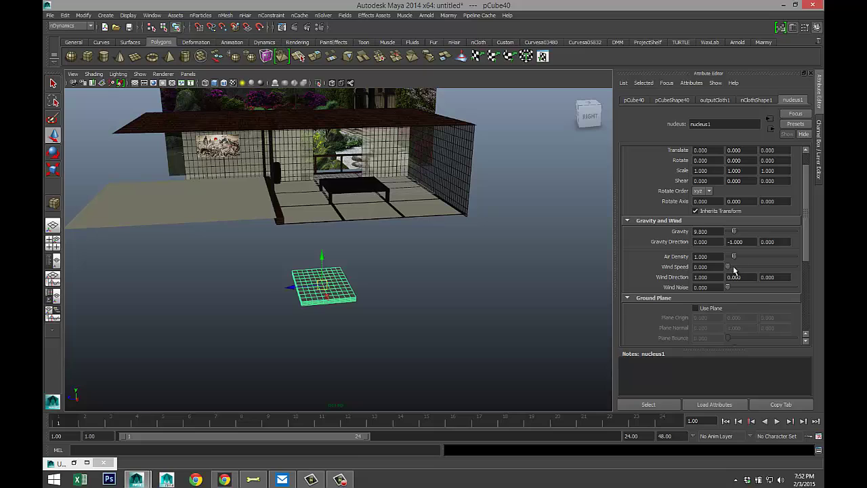
scroll(734, 270, up, 2)
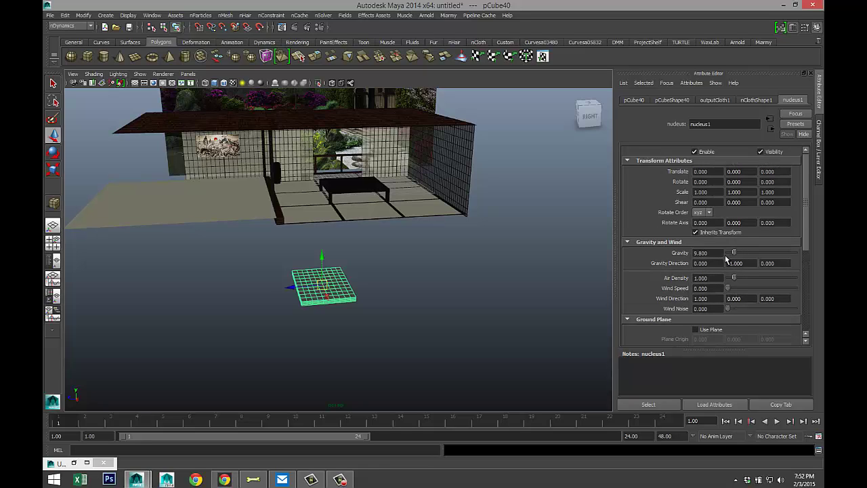
Step: Add an air field to the cloth box and extend the playback range to end at frame 1500
key(alt+f)
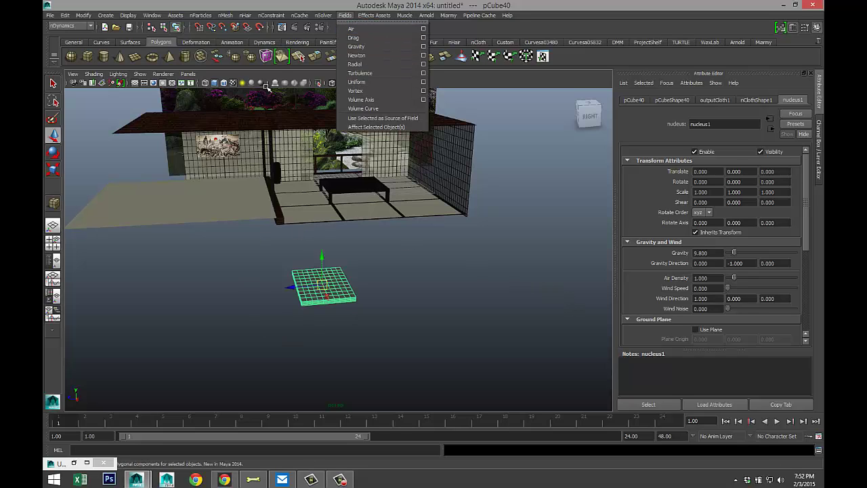
click(355, 31)
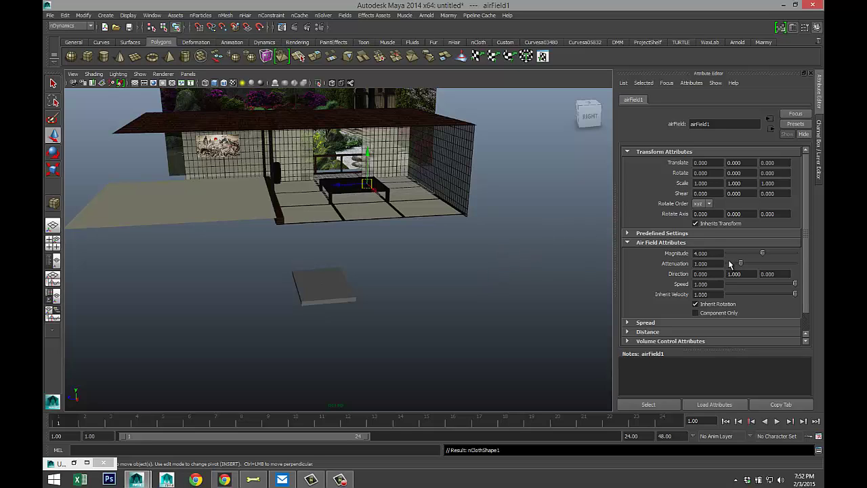
double_click(632, 436)
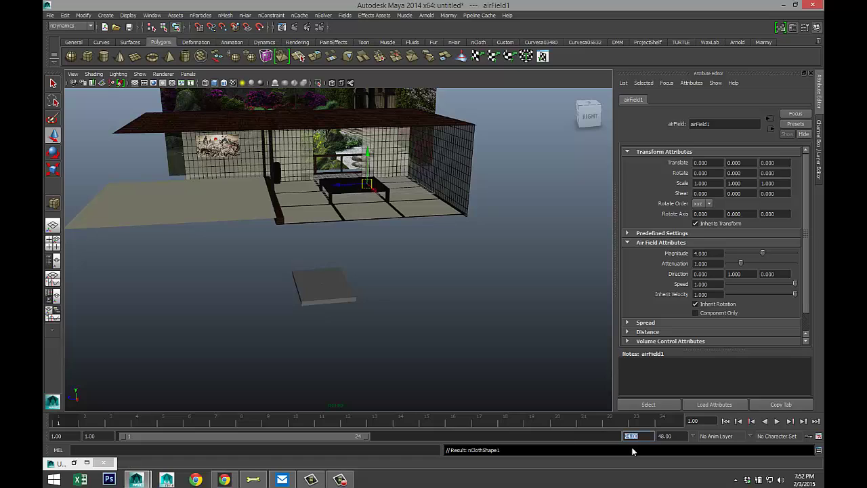
text(1500)
key(Tab)
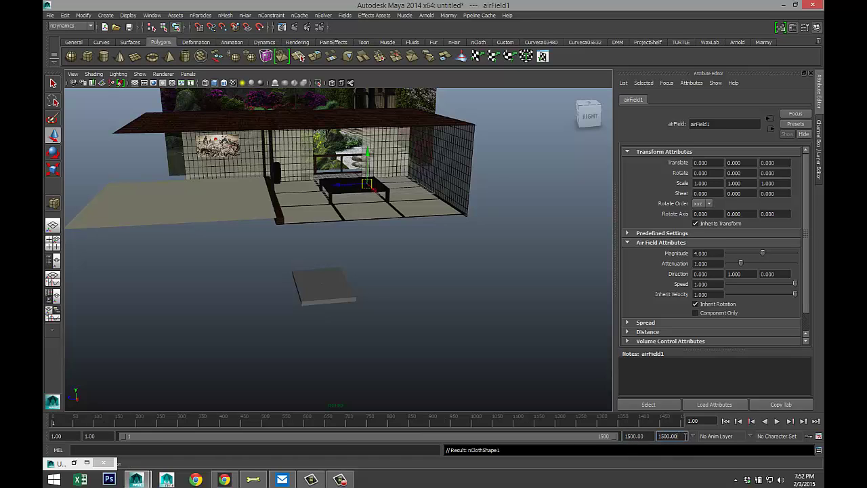
Step: Play the cloth simulation briefly, inspect the falling box, and rewind to the first frame
click(777, 421)
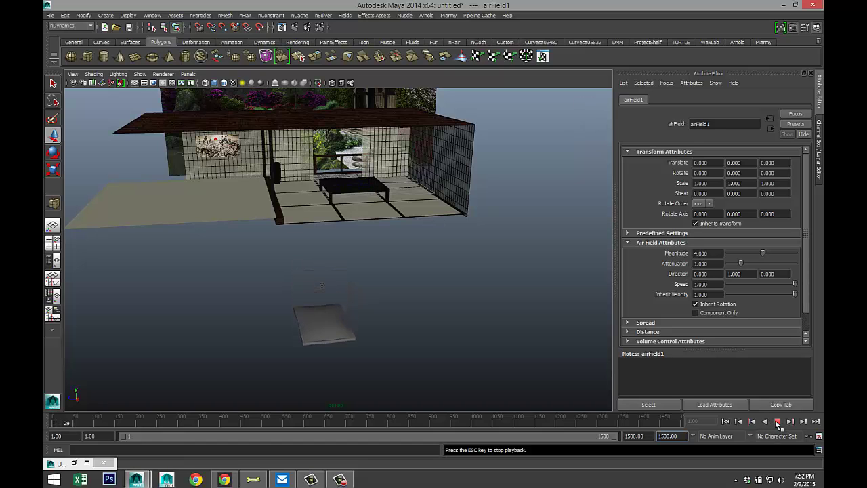
click(777, 422)
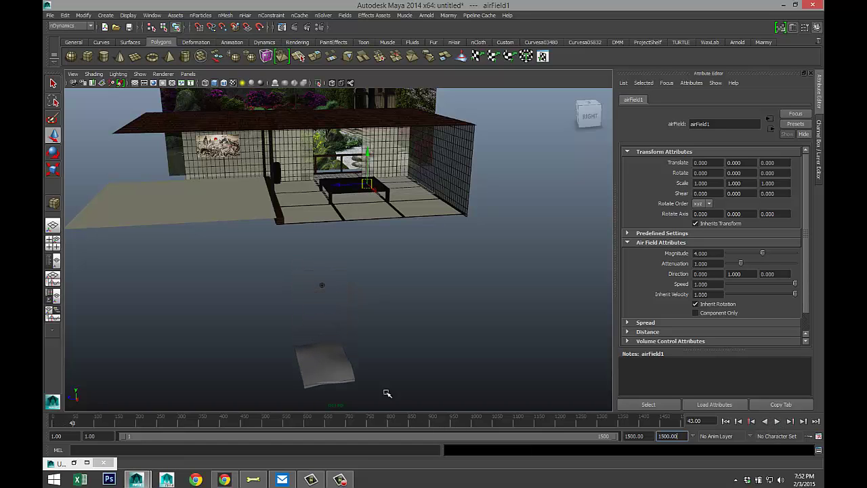
alt+drag(341, 374, 371, 377)
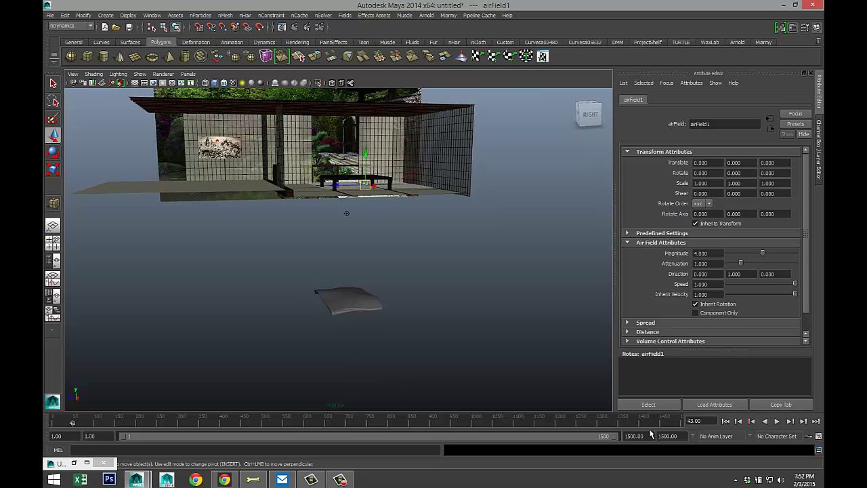
click(725, 422)
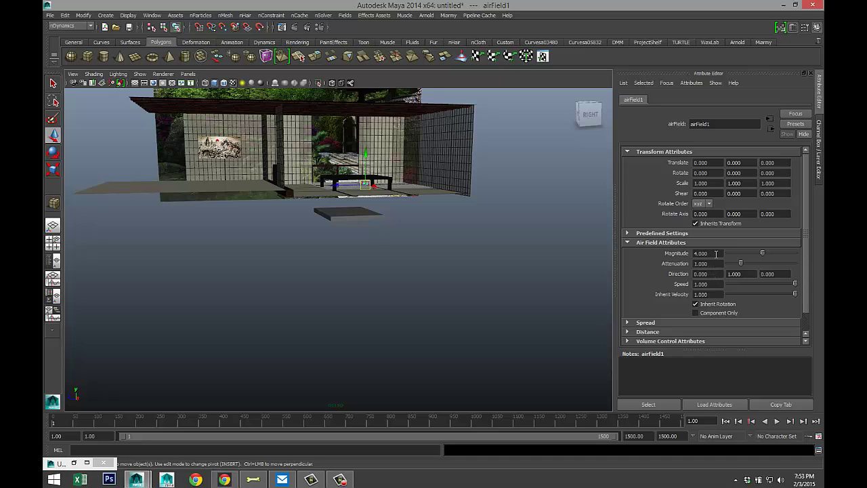
Step: Try an air field magnitude of 8 in a short simulation playback and rewind to the first frame
drag(717, 254, 663, 253)
text(8)
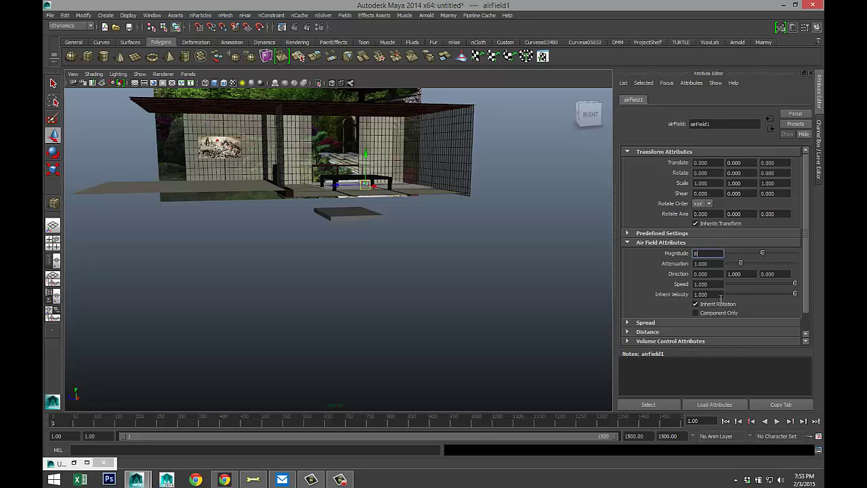
click(778, 421)
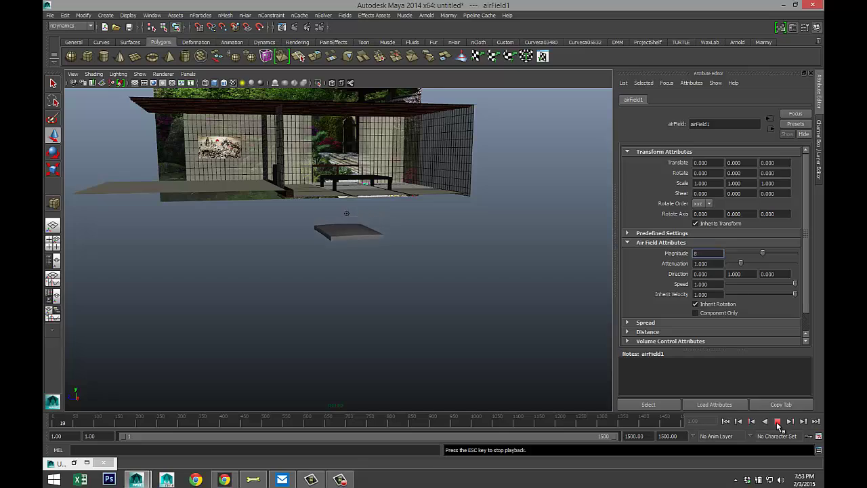
click(777, 421)
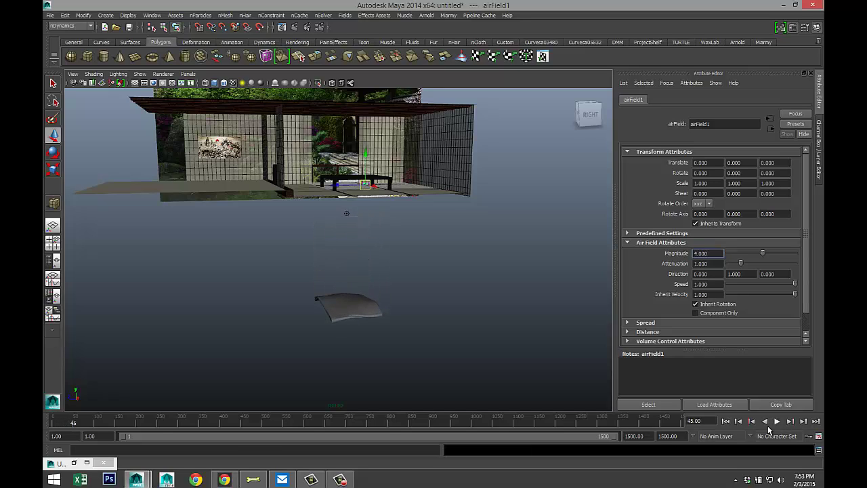
click(725, 422)
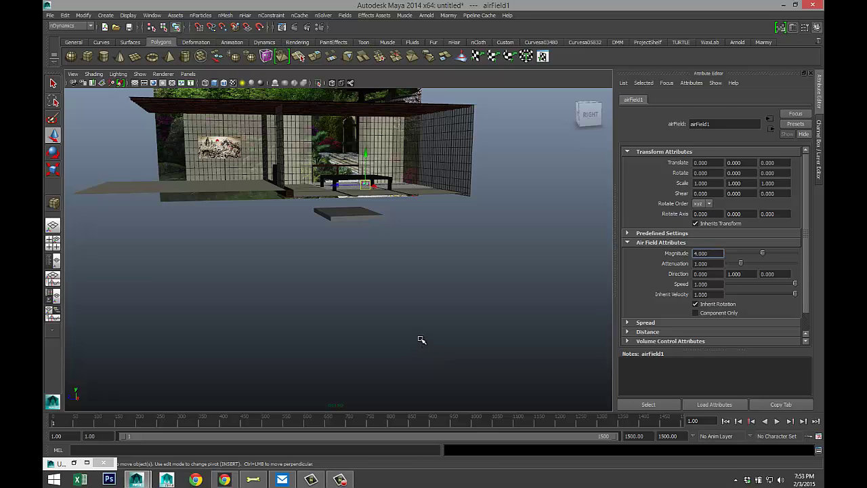
Step: Select the flat cloth box in front of the house again
drag(421, 340, 449, 302)
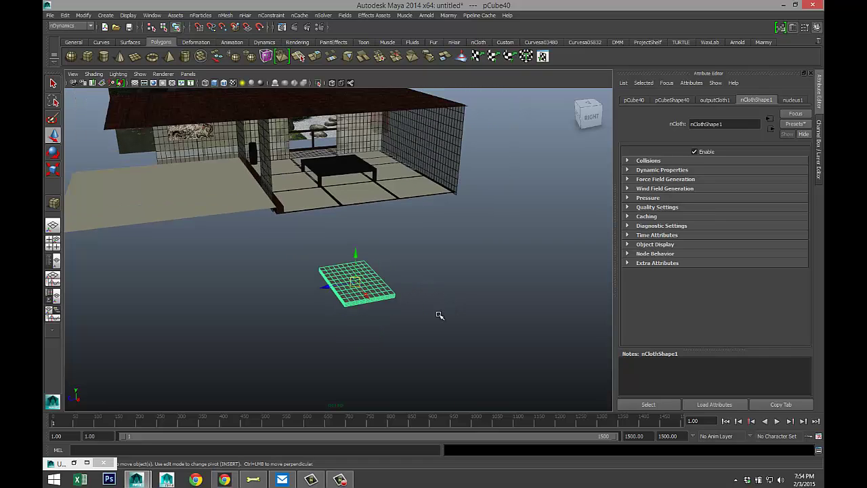
click(440, 315)
key(ctrl+z)
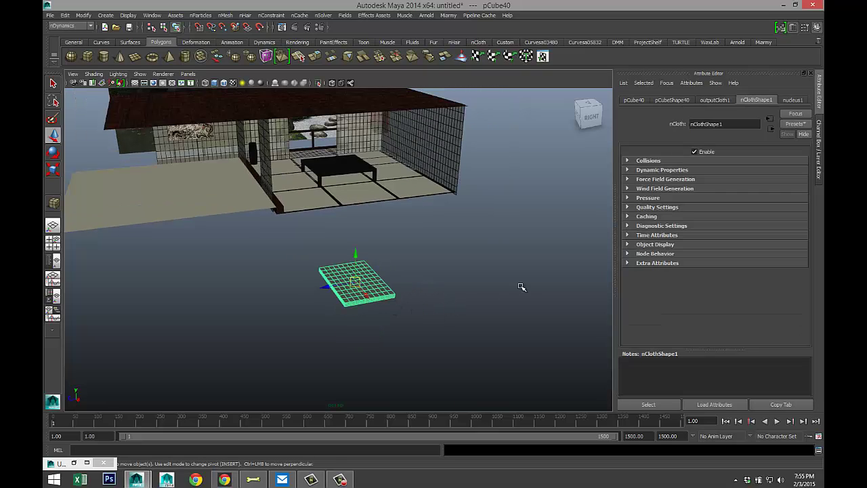
click(224, 15)
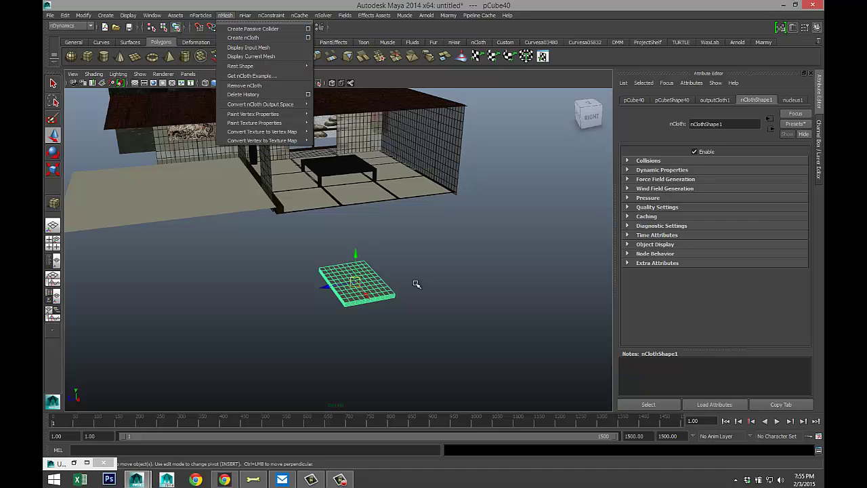
click(468, 306)
click(350, 292)
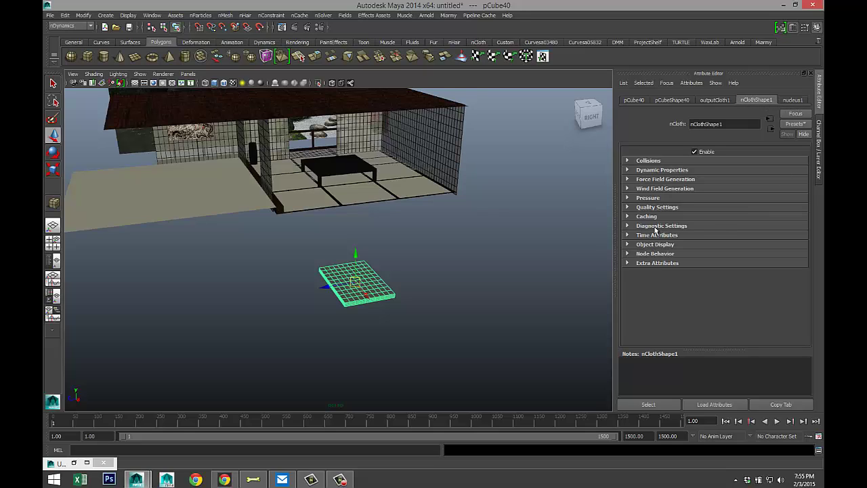
Step: Try a cloth pressure of 0.5 in a short simulation playback and rewind to the first frame
click(627, 198)
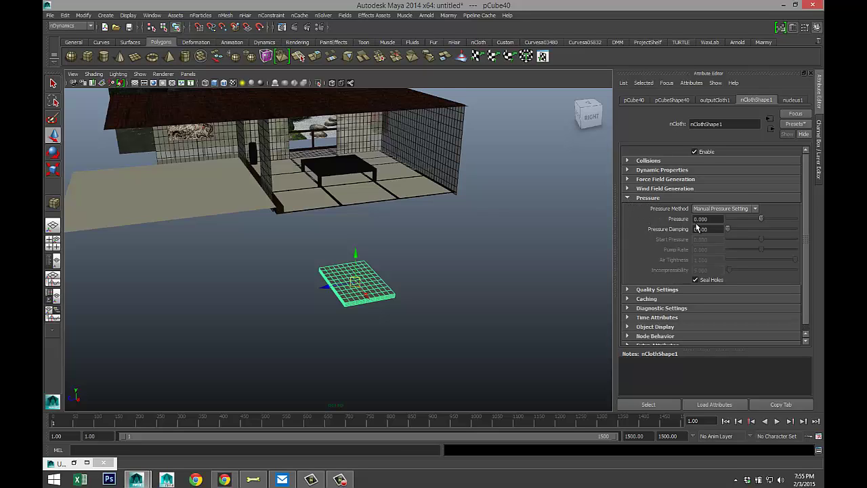
drag(715, 219, 645, 217)
click(778, 421)
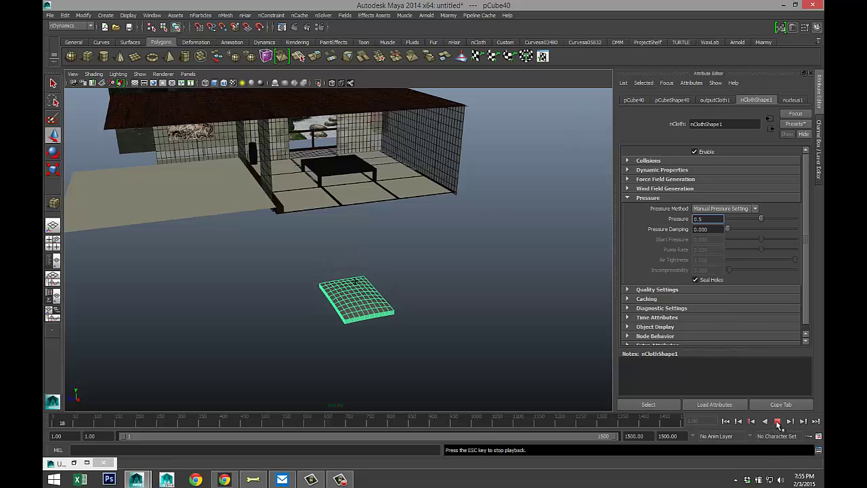
click(778, 422)
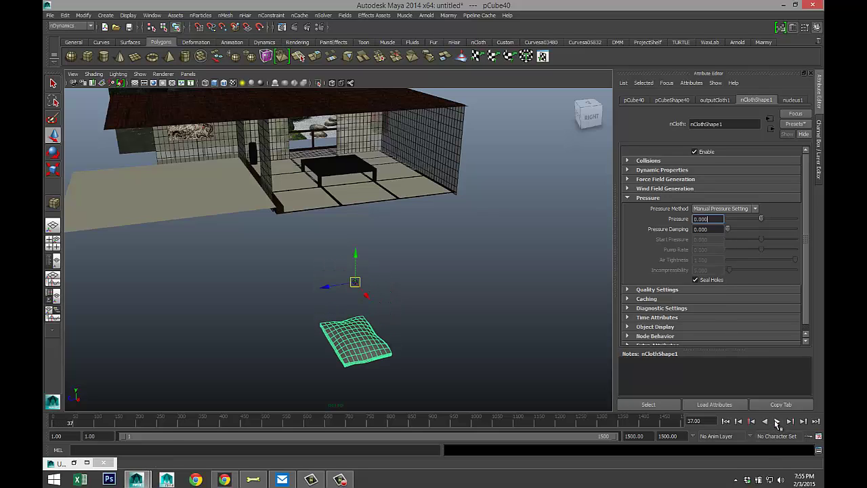
click(726, 422)
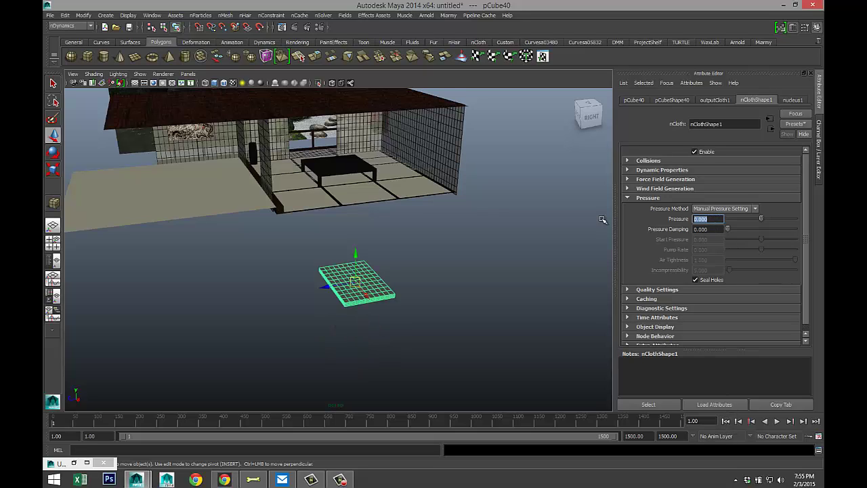
Step: Try a cloth pressure of 1 in a short simulation playback
text(1)
click(777, 422)
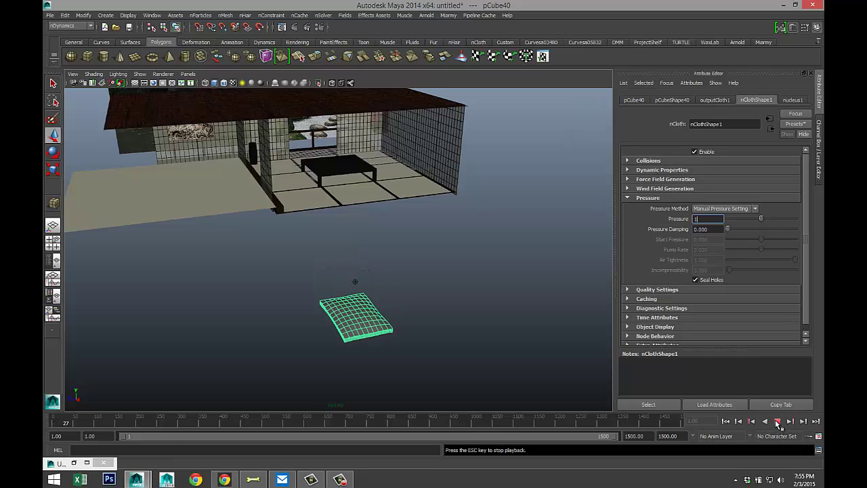
click(777, 421)
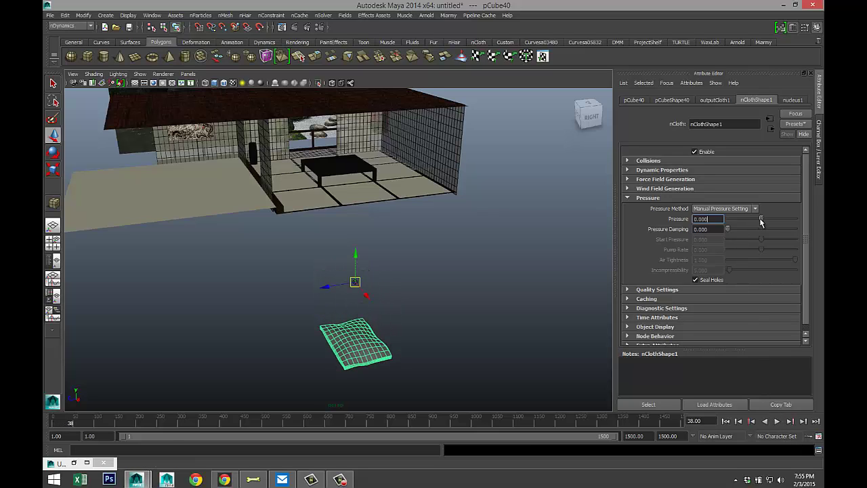
Step: Try a cloth pressure of 2 in a short simulation playback from the first frame
drag(761, 222, 768, 222)
drag(712, 218, 625, 220)
text(2)
click(716, 229)
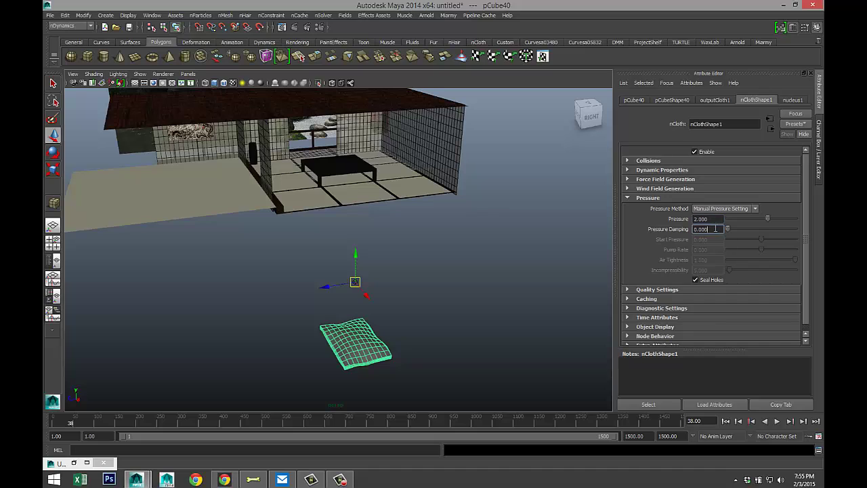
click(725, 421)
click(777, 421)
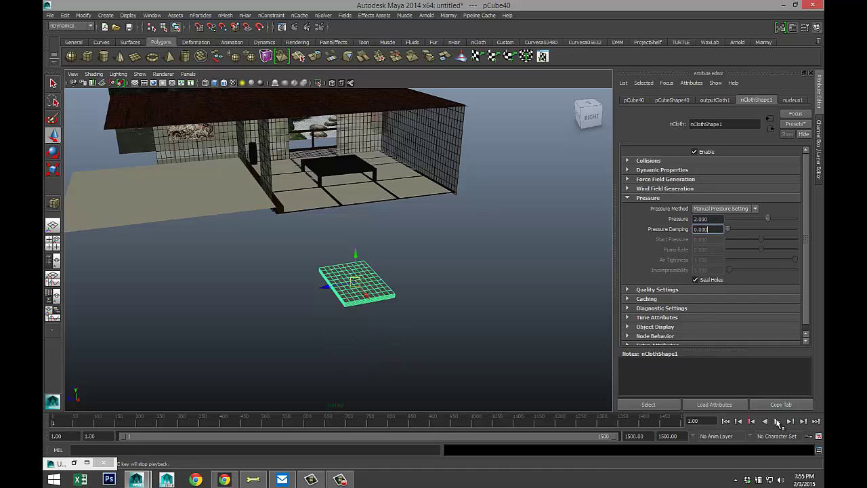
click(777, 421)
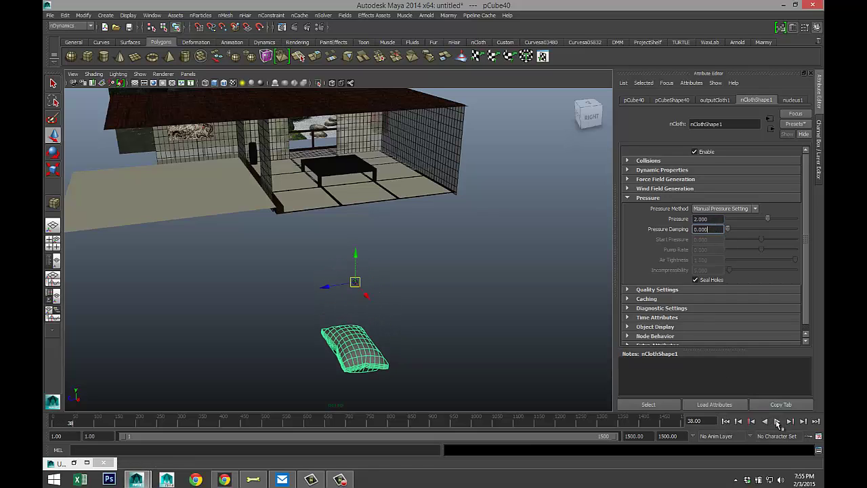
Step: Try a cloth pressure of 1.5 in a short playback from the first frame and inspect the inflated shape from the side
key(shift+Tab)
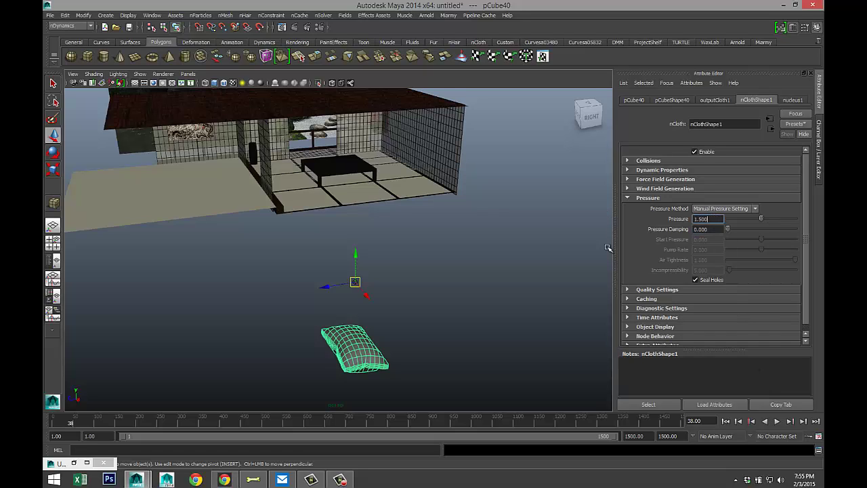
click(725, 421)
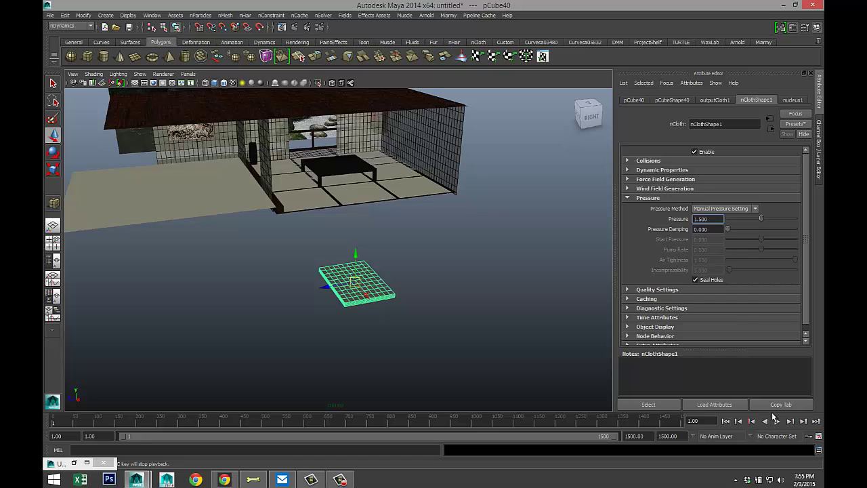
click(777, 421)
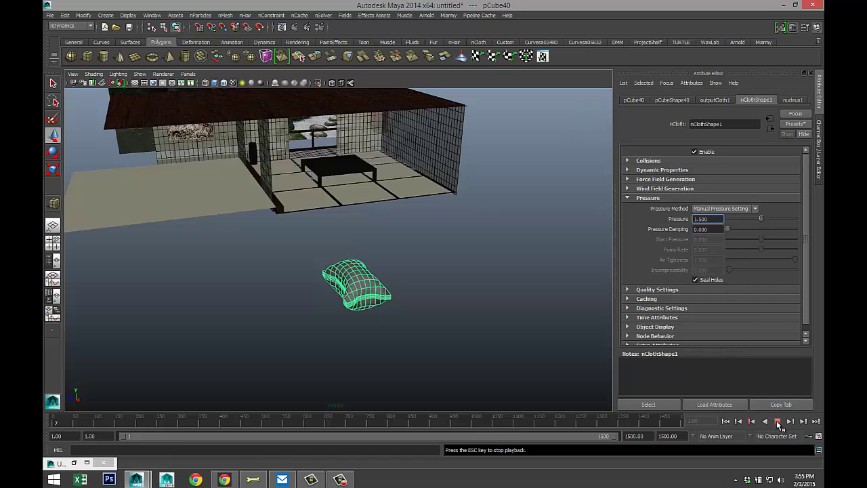
click(777, 421)
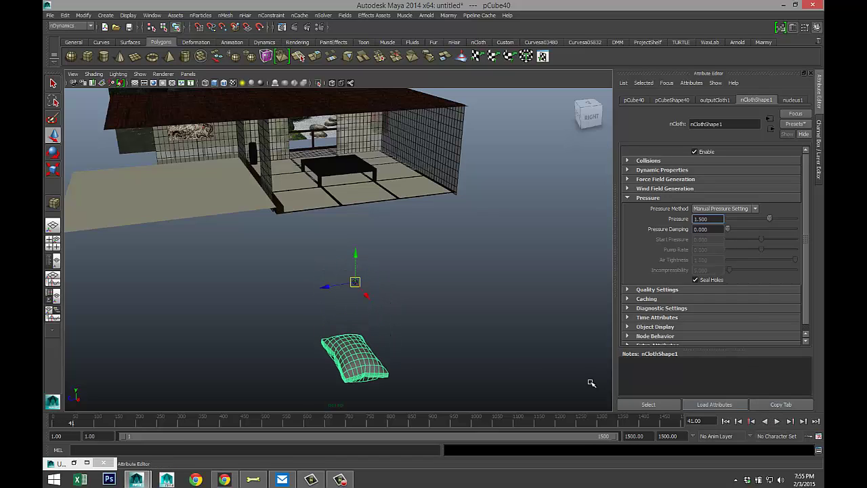
mouse_move(436, 362)
alt+mouse_down()
mouse_move(437, 345)
mouse_move(444, 359)
alt+mouse_up()
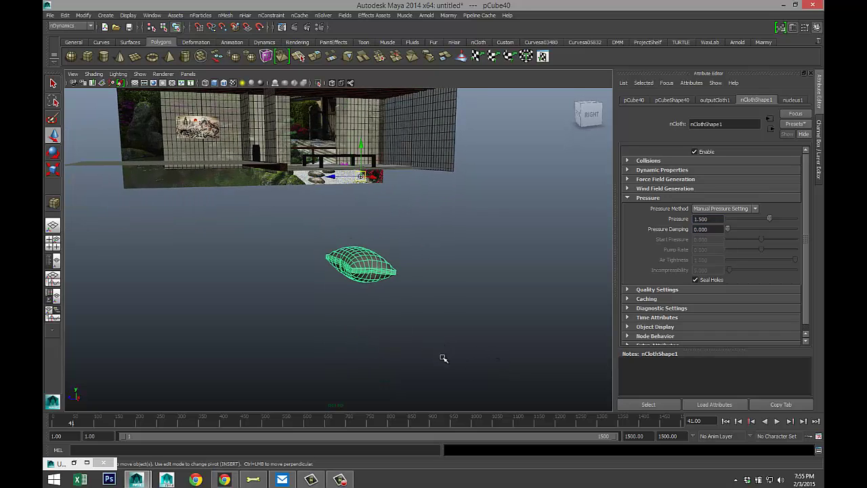
Step: Rewind to the first frame and try a cloth pressure of 1.2 in a short simulation playback
click(725, 421)
drag(711, 221, 673, 221)
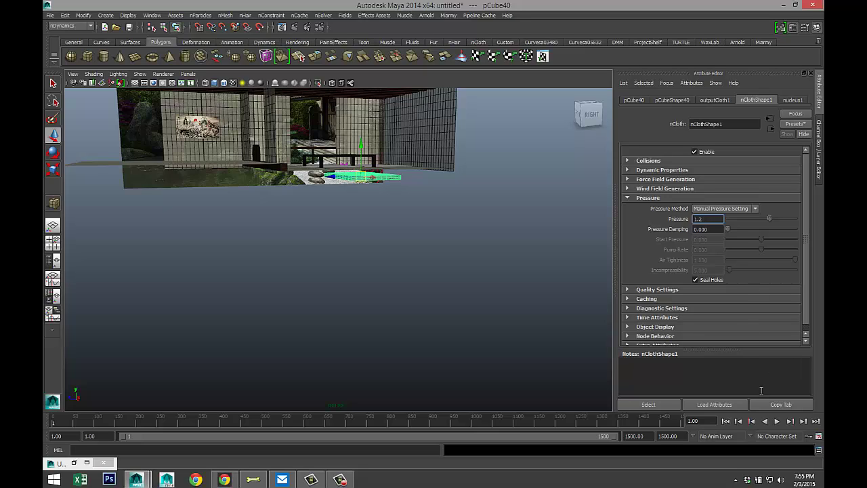
click(778, 421)
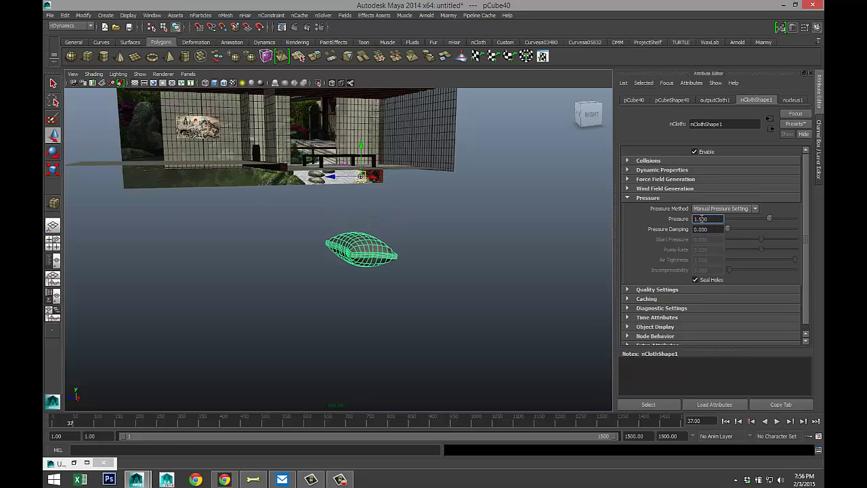
Step: Set the cloth pressure to 1 and replay the simulation briefly from the first frame
drag(700, 219, 618, 219)
text(1)
click(698, 229)
click(726, 421)
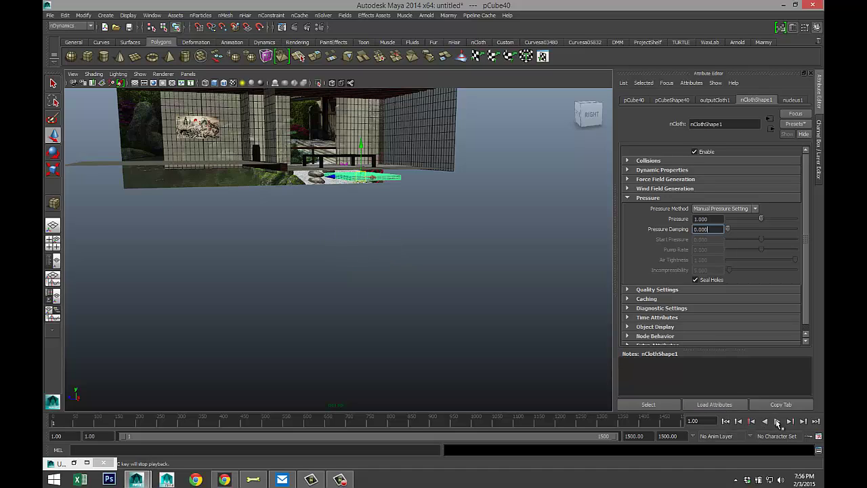
click(777, 421)
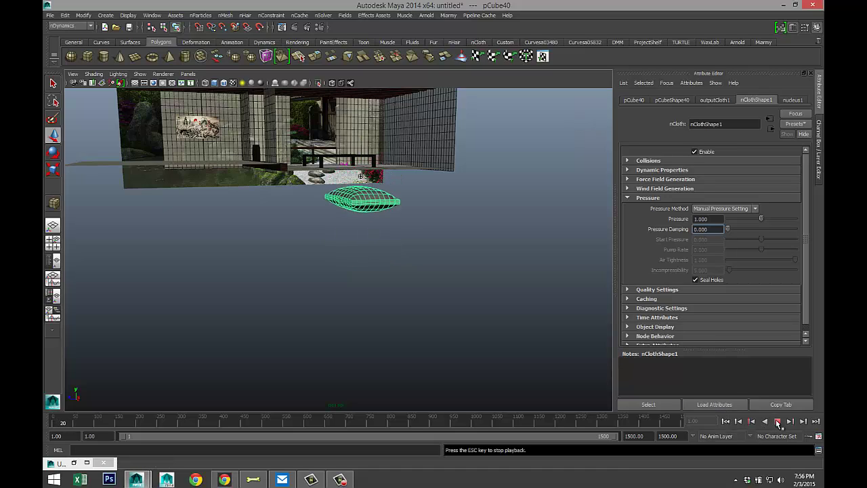
Step: Try a cloth pressure of 0.7 and replay the simulation from the first frame, stopping at frame 47
click(714, 219)
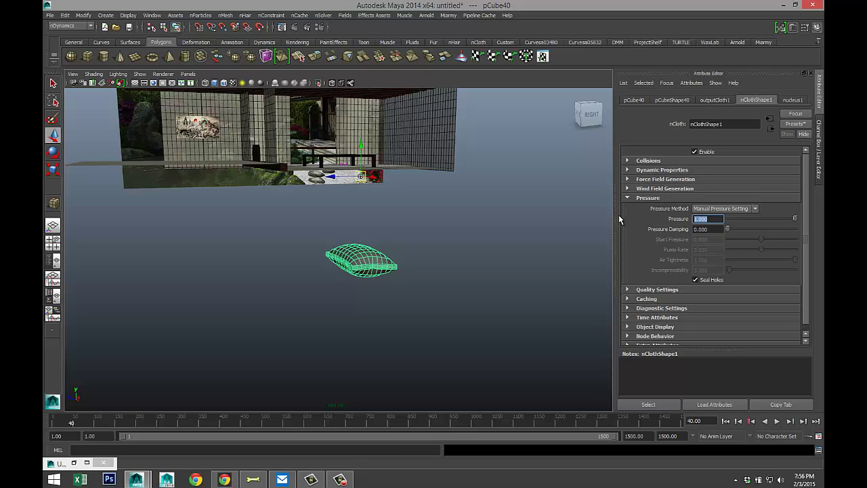
click(726, 421)
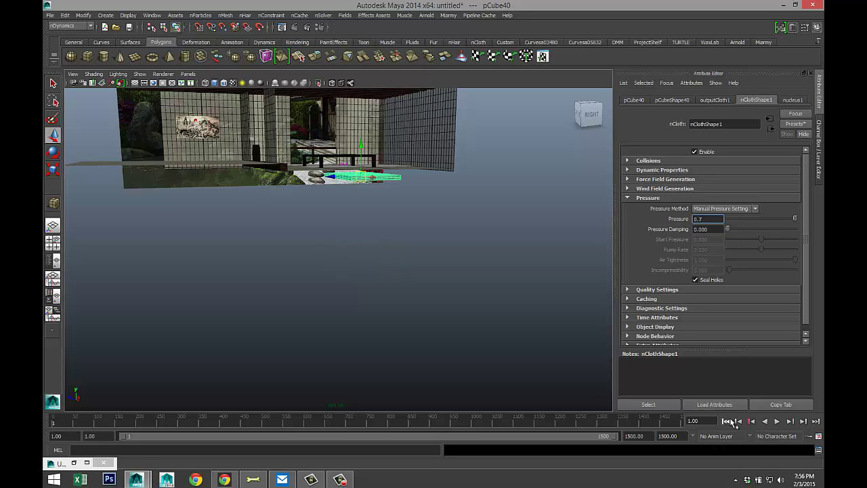
click(778, 422)
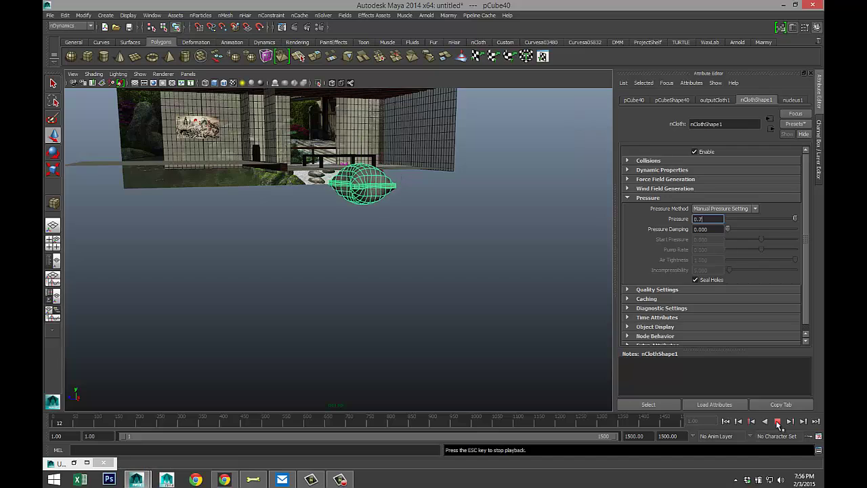
click(778, 422)
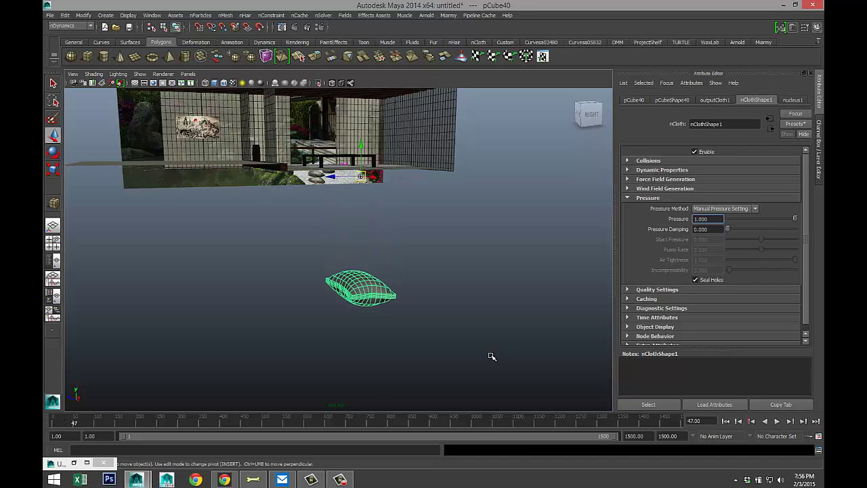
Step: Inspect the inflated cushion from several angles and delete its construction history
click(446, 329)
key(w)
click(388, 296)
alt+drag(429, 269, 346, 296)
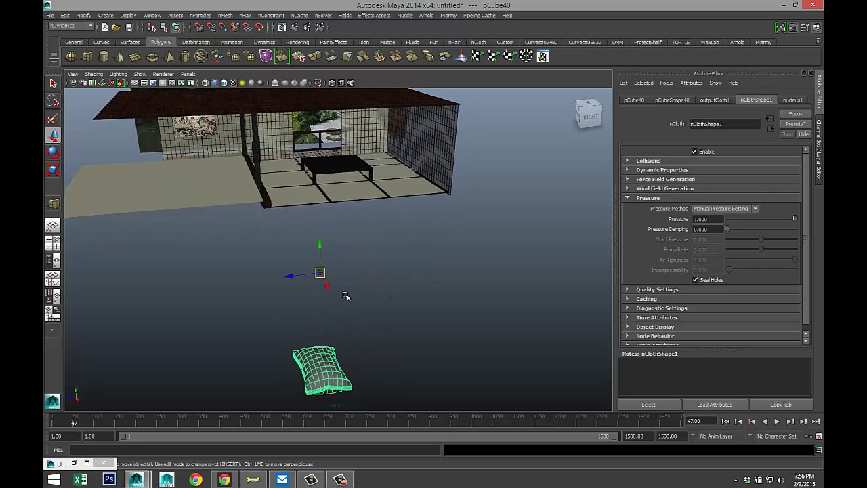
click(65, 15)
mouse_move(122, 120)
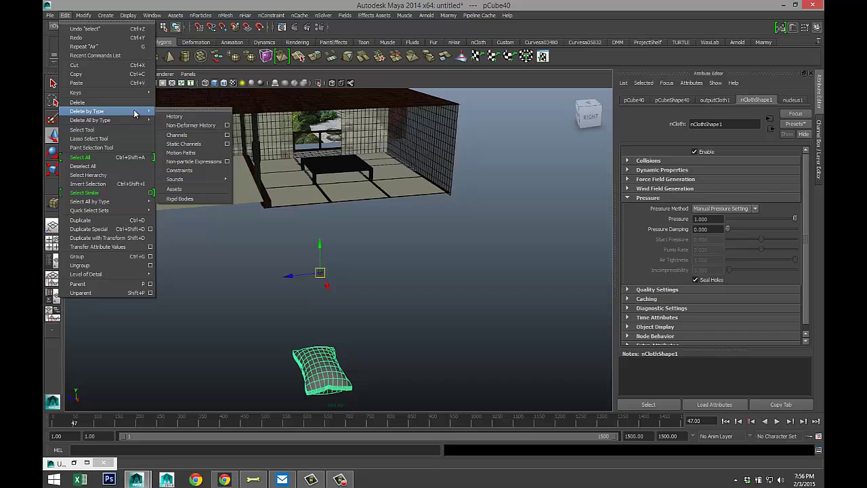
click(187, 115)
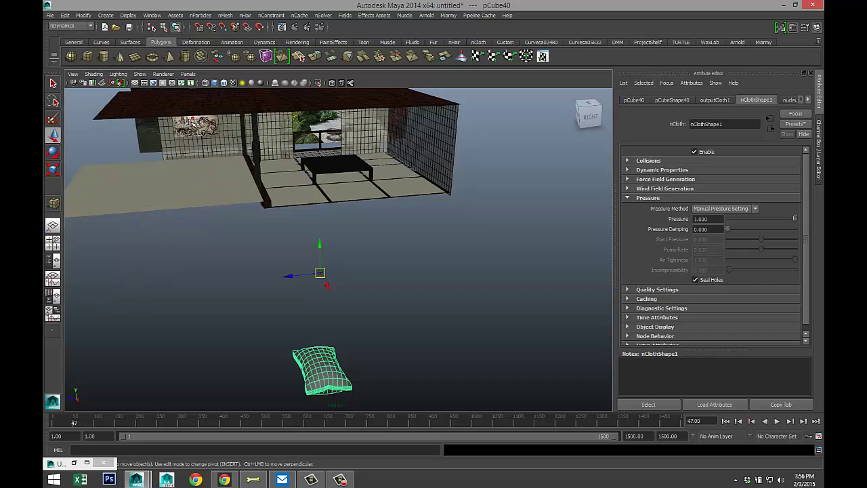
Step: Center the cushion's pivot, then raise the cushion and move it back to the front edge of the house floor
click(83, 15)
click(118, 103)
drag(320, 336, 320, 250)
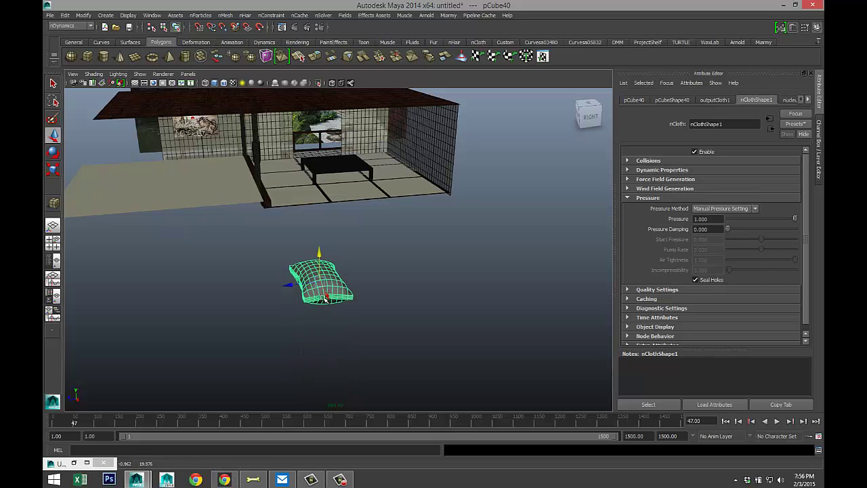
drag(328, 298, 283, 194)
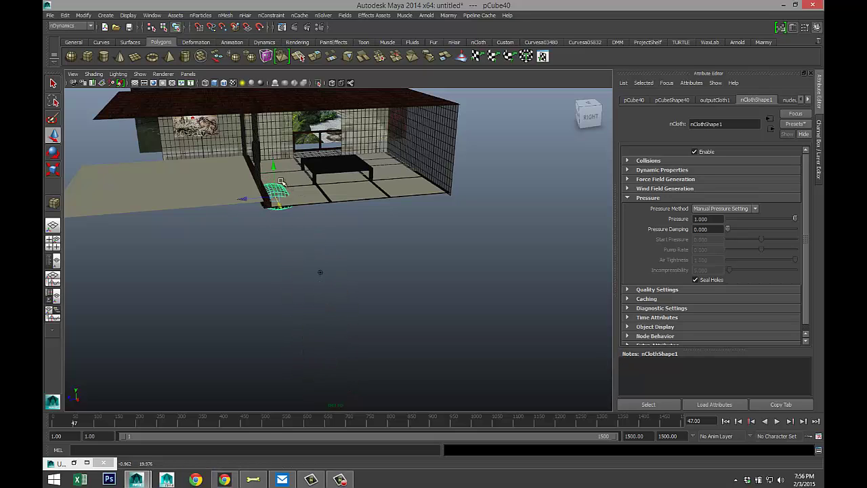
Step: Scale the cushion down and reposition it inside the room beside the low table, using the top view
click(53, 242)
key(space)
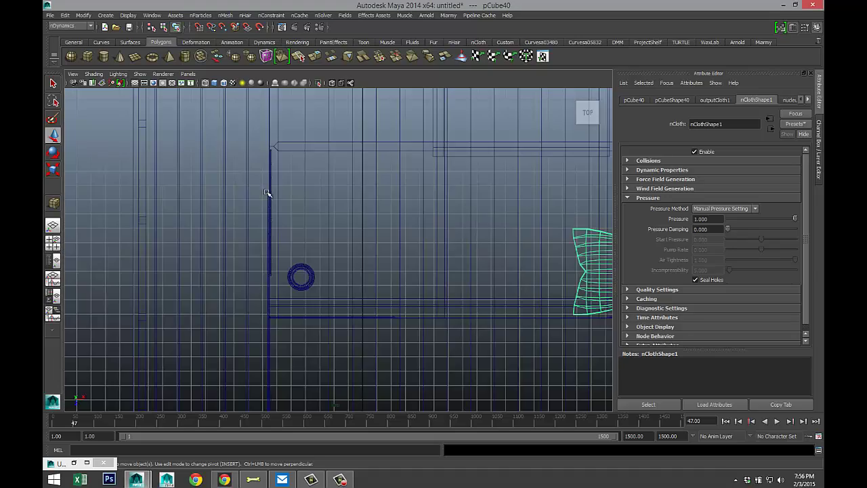
key(f)
scroll(314, 241, down, 8)
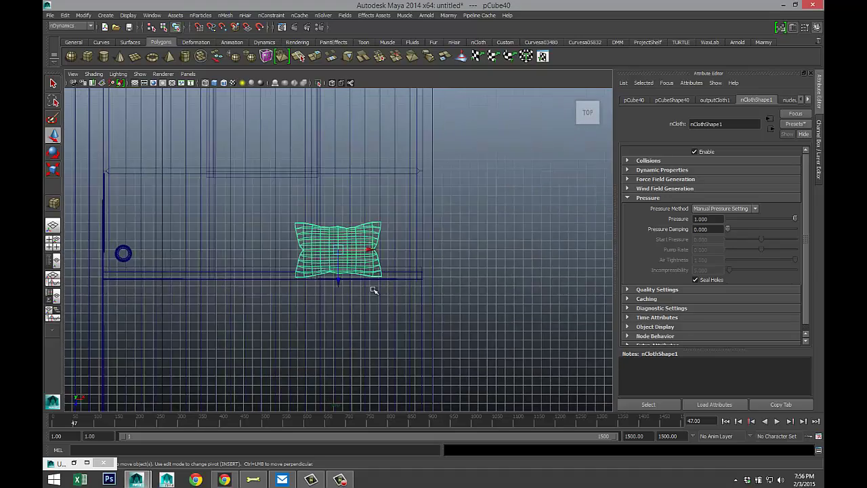
drag(365, 252, 311, 250)
key(r)
key(w)
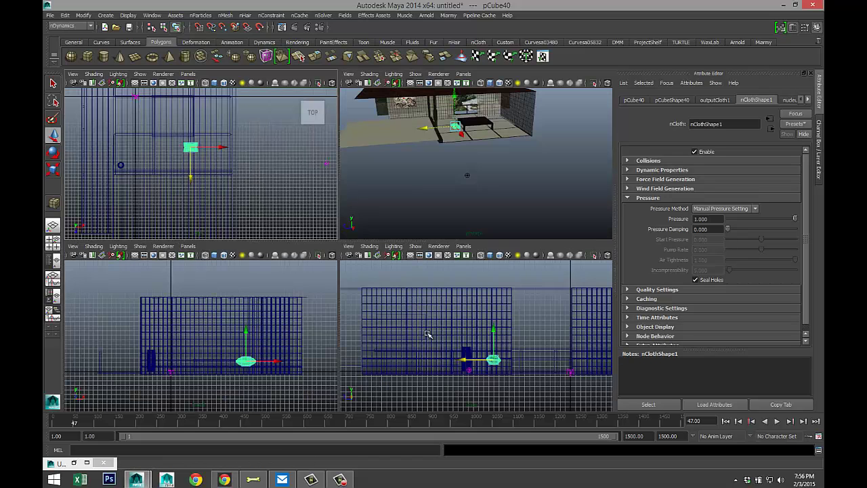
Step: Lower the cushion toward the room's floor in the side view
click(53, 242)
key(space)
drag(372, 276, 374, 284)
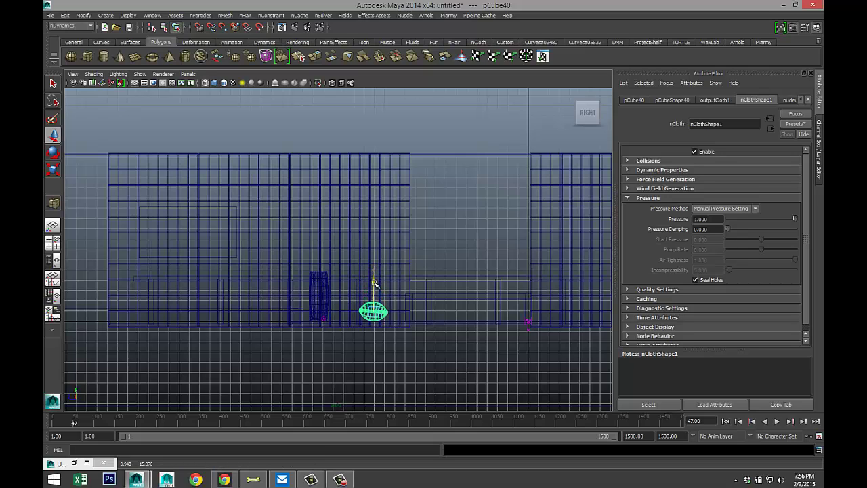
Step: Check the cushion's height in the perspective view and lower it slightly more so it rests on the tatami
click(56, 245)
key(space)
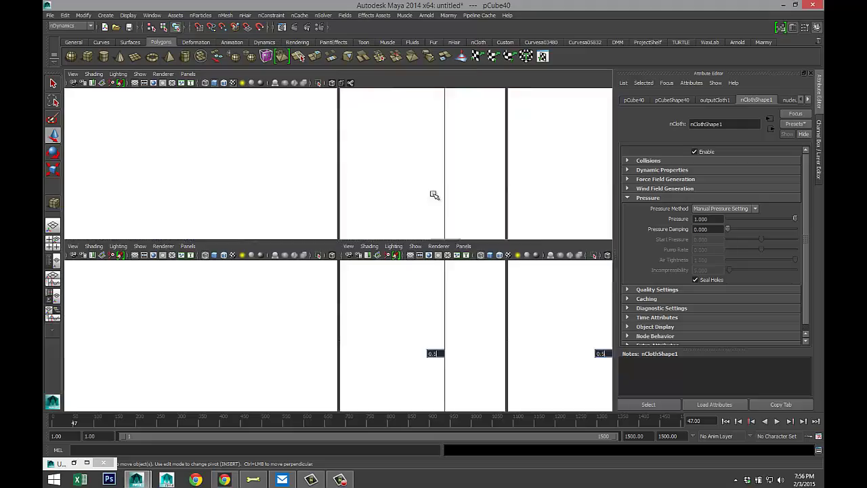
key(f)
scroll(416, 232, down, 4)
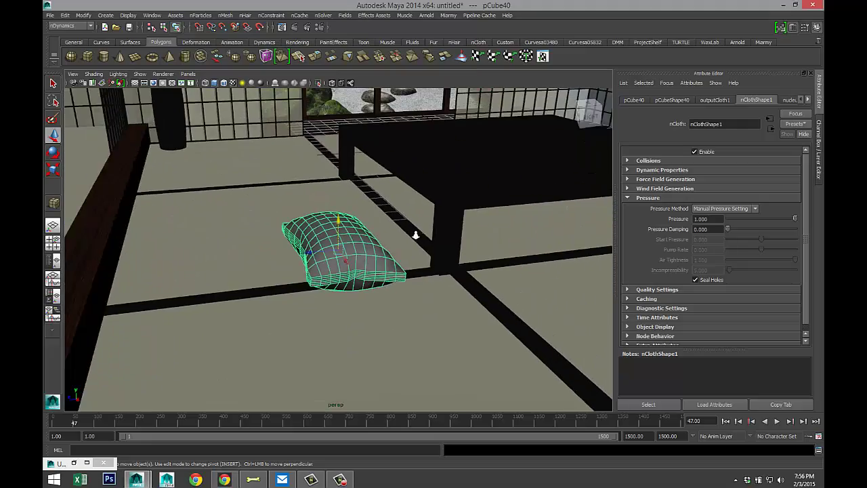
alt+drag(337, 281, 319, 251)
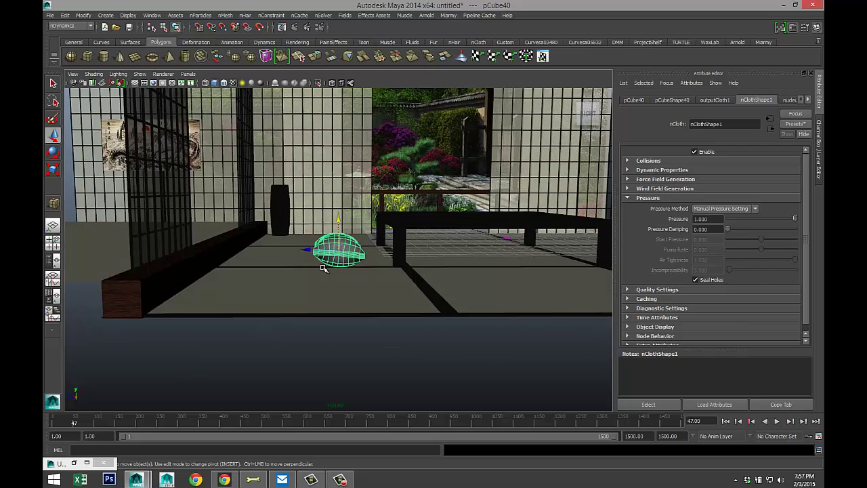
drag(338, 222, 341, 227)
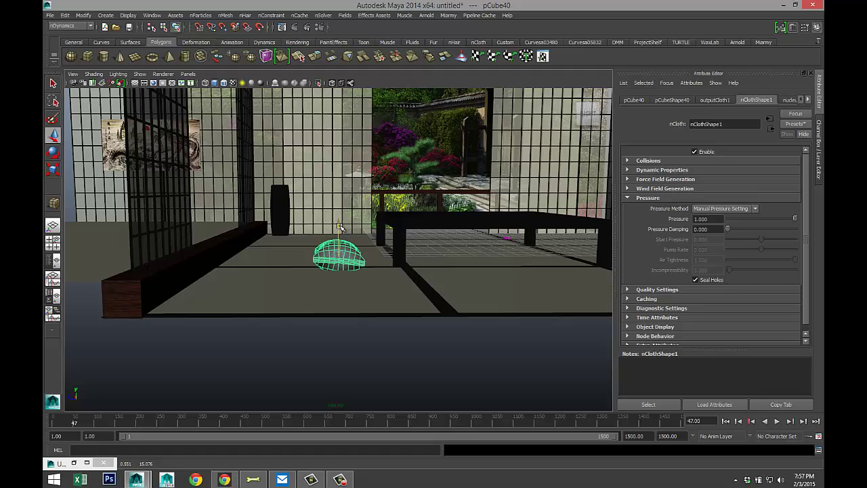
Step: Recall the NewRoom camera bookmark and duplicate the cushion beside the low table
mouse_move(393, 277)
alt+mouse_down()
mouse_move(386, 296)
mouse_move(390, 281)
alt+mouse_up()
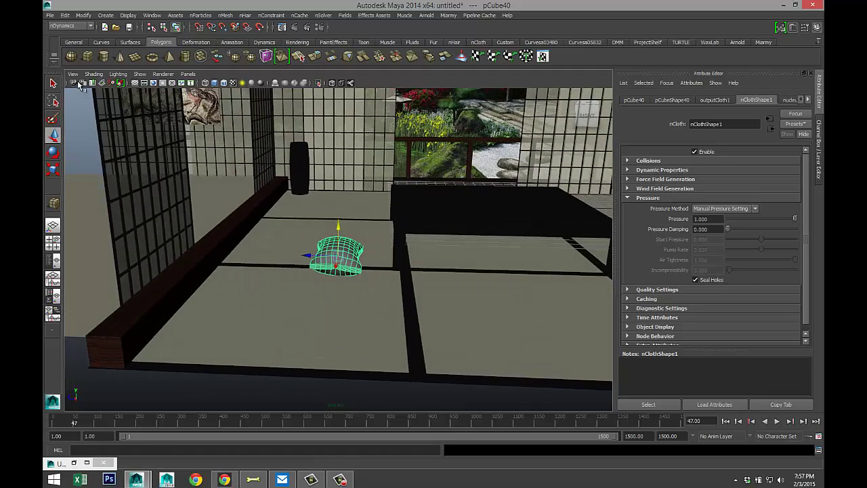
click(73, 75)
mouse_move(151, 188)
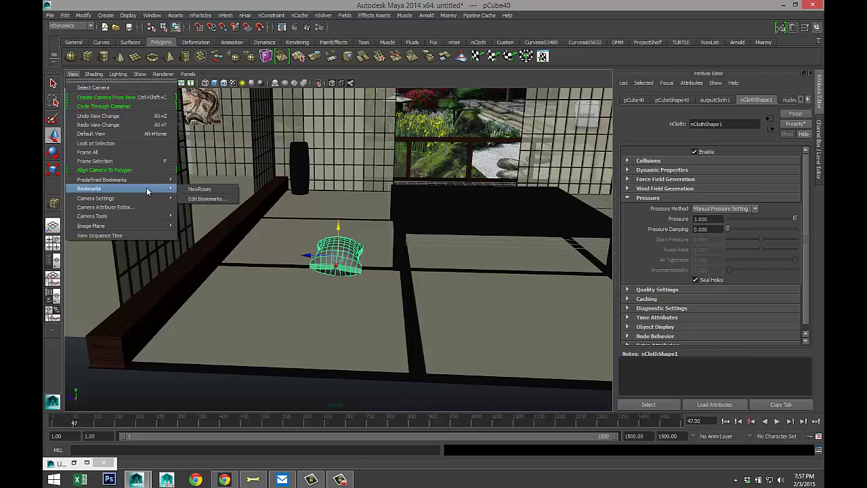
click(195, 190)
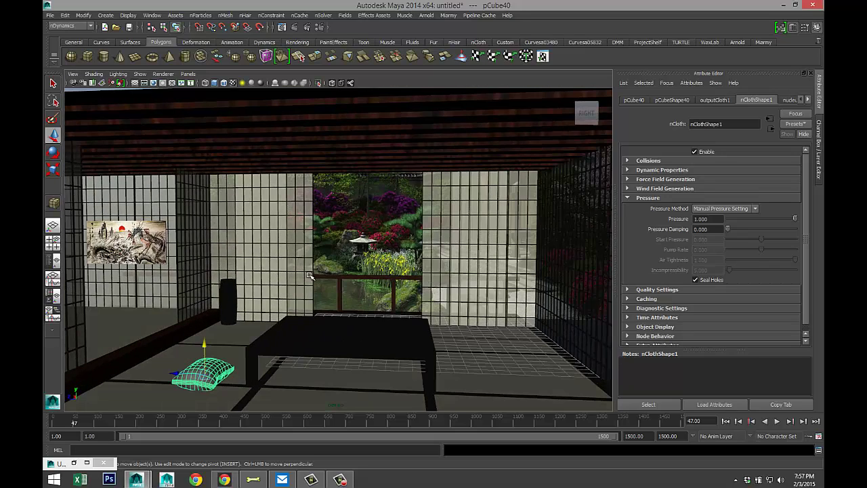
alt+drag(281, 274, 304, 261)
key(ctrl+d)
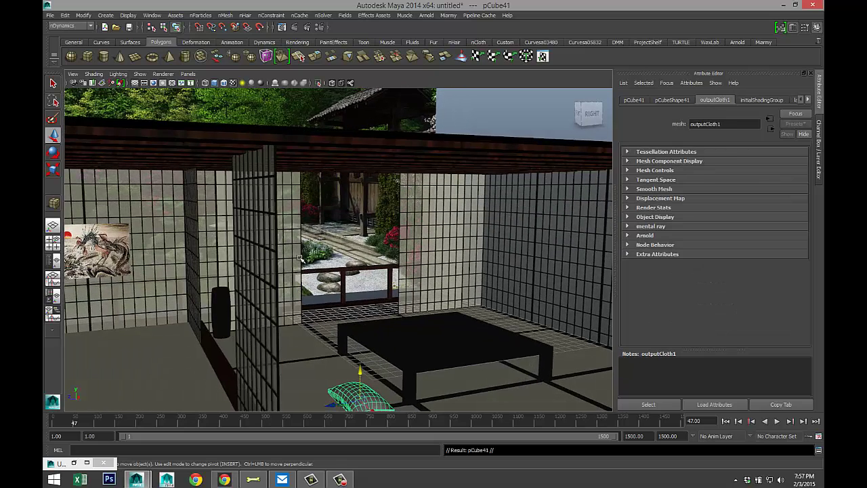
Step: Move the duplicated cushion along the low table's side in the top view, spacing it apart from the original cushion
drag(371, 409, 326, 375)
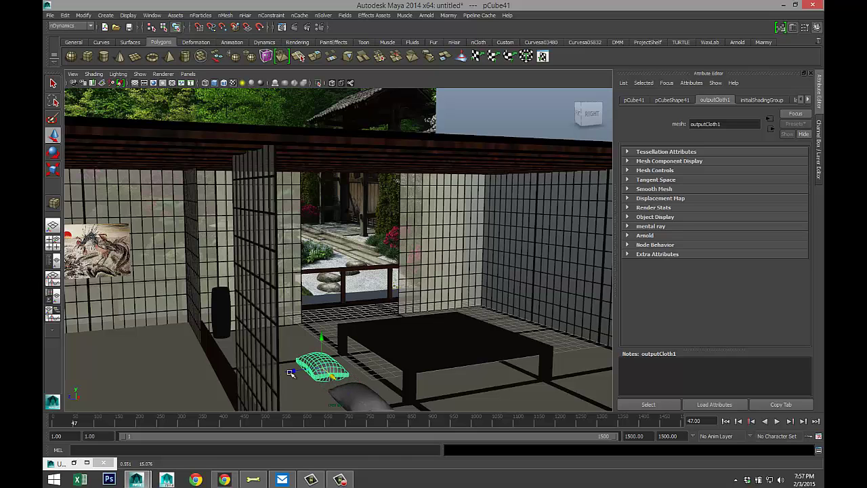
click(52, 240)
key(space)
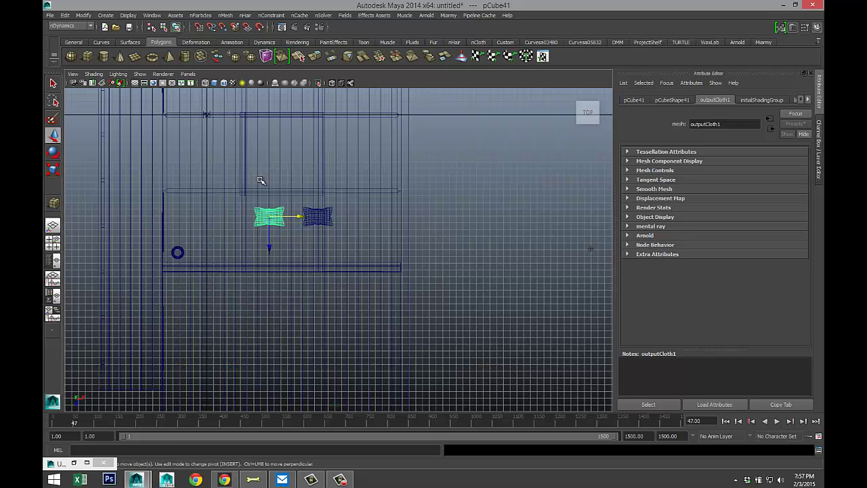
drag(299, 217, 280, 219)
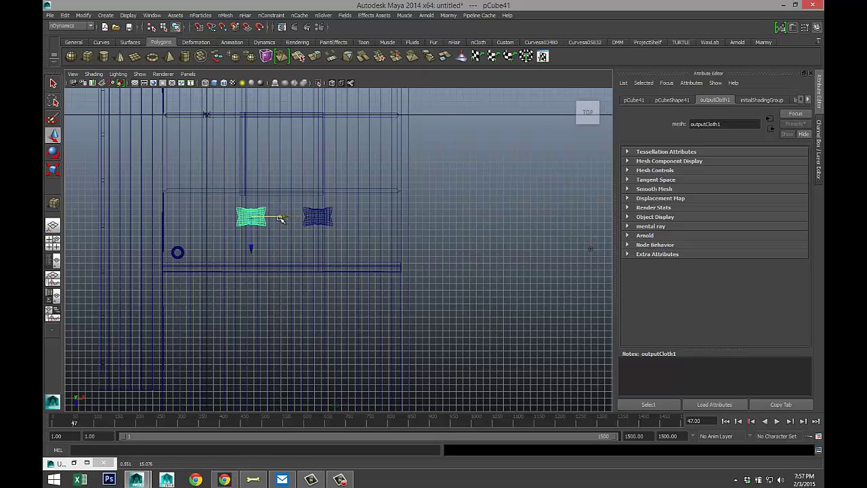
Step: Duplicate both cushions together and move the copies to the opposite side of the low table in the top view
click(320, 218)
key(ctrl+d)
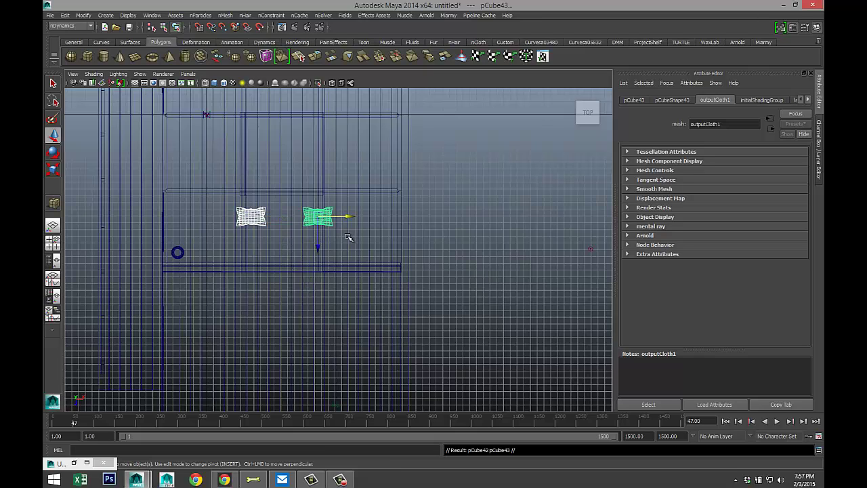
drag(320, 249, 317, 130)
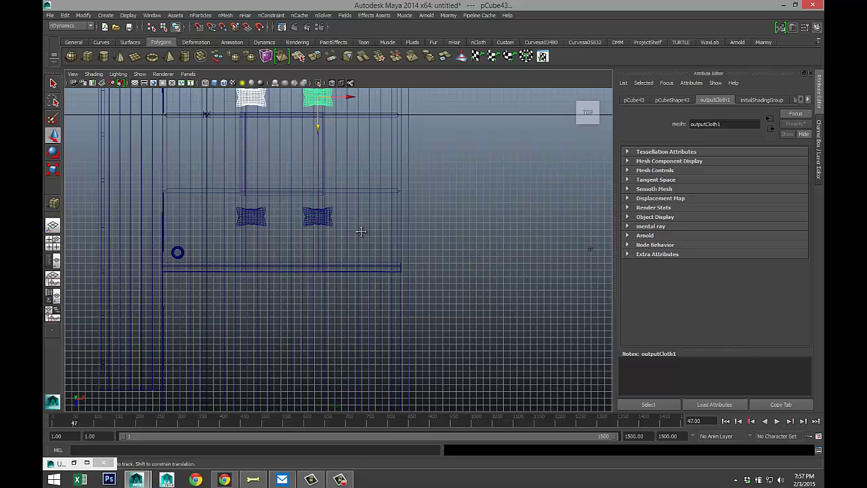
alt+middle_drag(360, 231, 378, 266)
drag(335, 164, 336, 159)
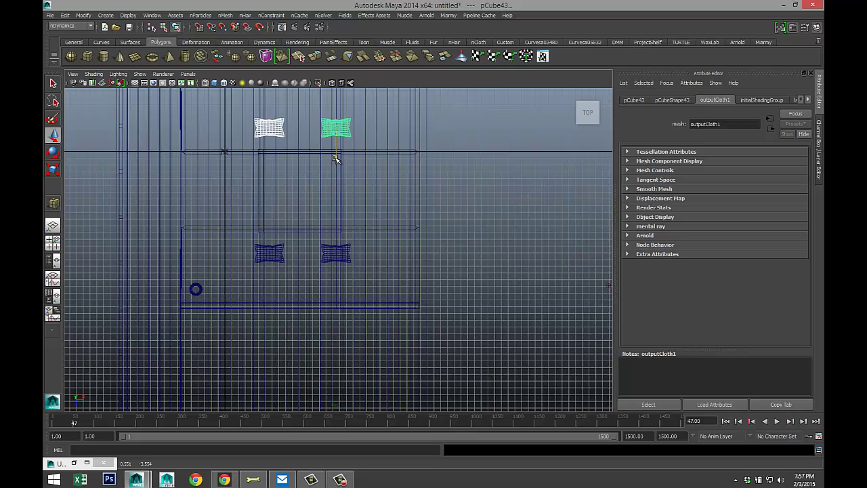
Step: Select all four cushions in the perspective view and assign a new Lambert material to them
click(54, 244)
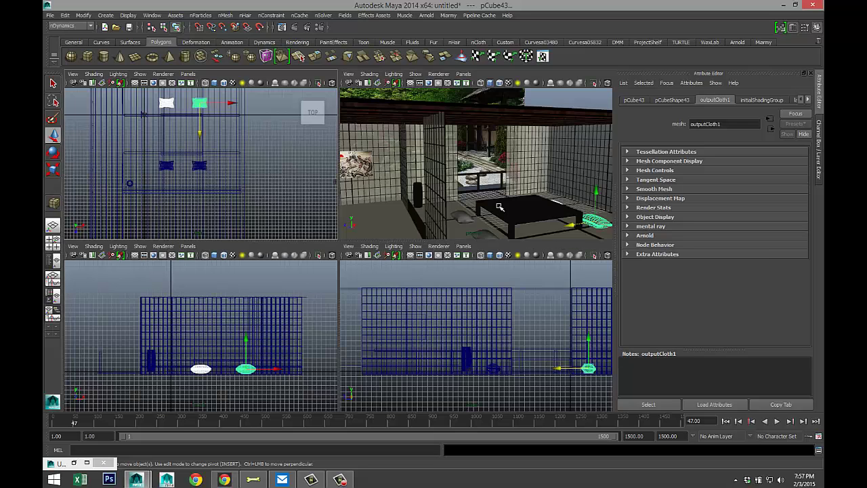
key(space)
alt+drag(416, 274, 309, 306)
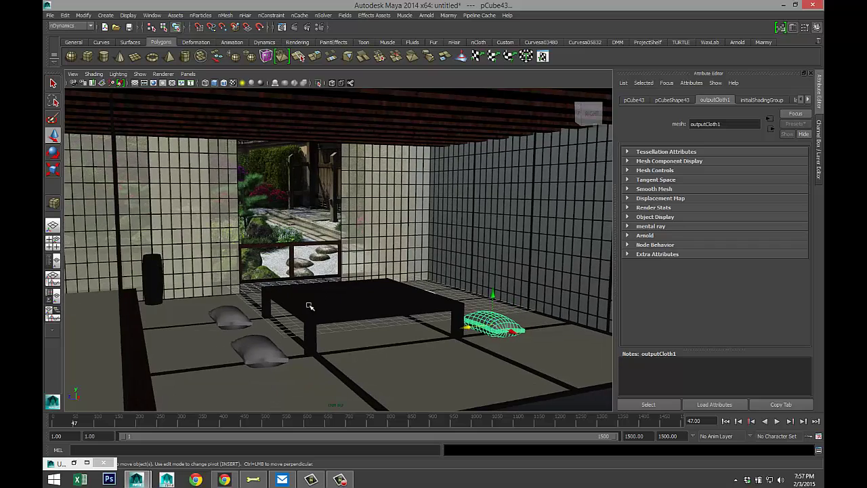
click(229, 313)
shift+click(264, 351)
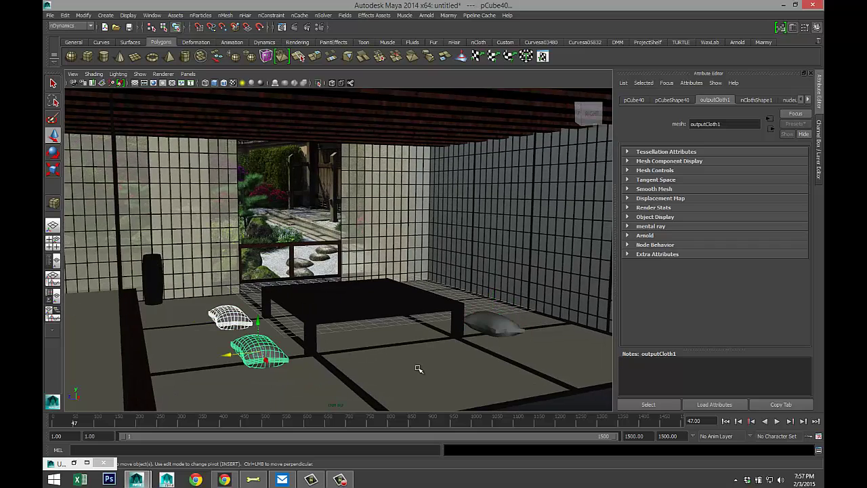
shift+click(500, 322)
alt+drag(489, 254, 410, 322)
click(410, 321)
right_drag(410, 321, 415, 448)
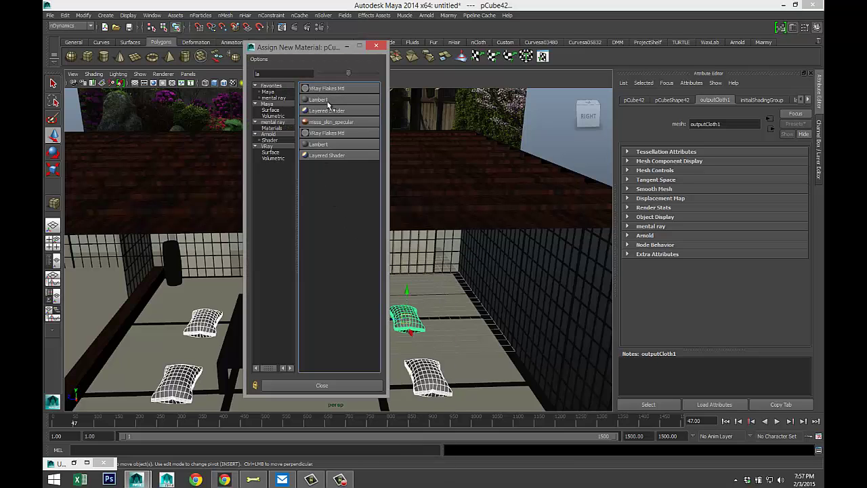
click(328, 100)
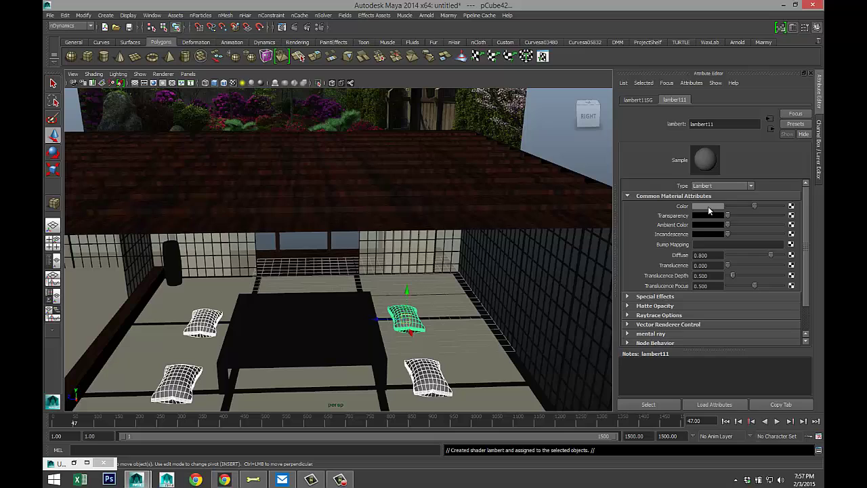
Step: Set the cushion material's color to red and lower its value to a dark red
click(707, 207)
click(673, 185)
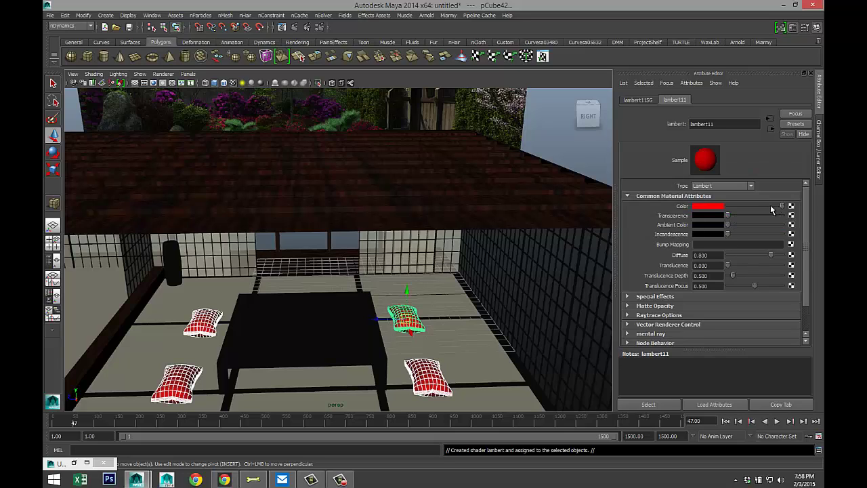
click(715, 207)
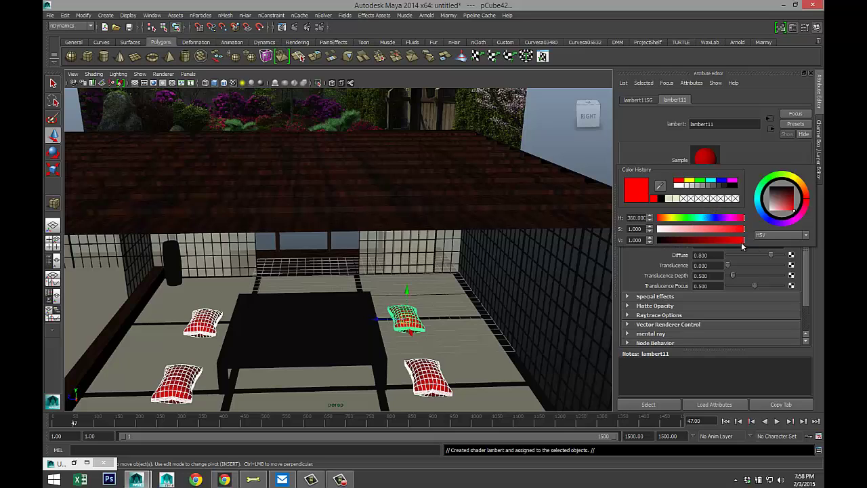
drag(745, 241, 697, 245)
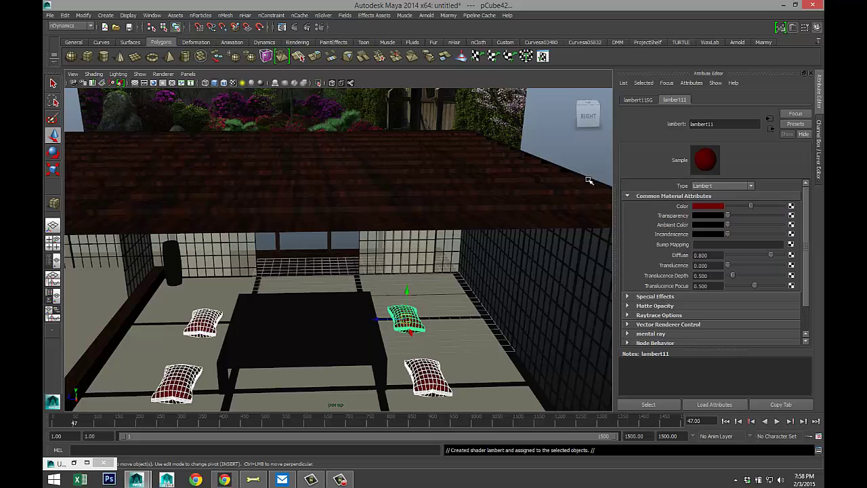
Step: Deselect the cushions and check the furnished room from the NewRoom camera bookmark
click(523, 184)
alt+right_drag(522, 184, 387, 270)
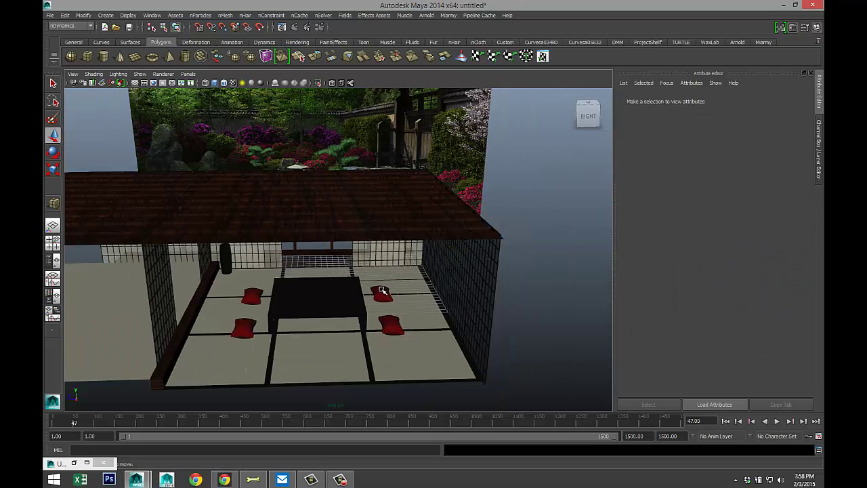
click(72, 74)
mouse_move(107, 189)
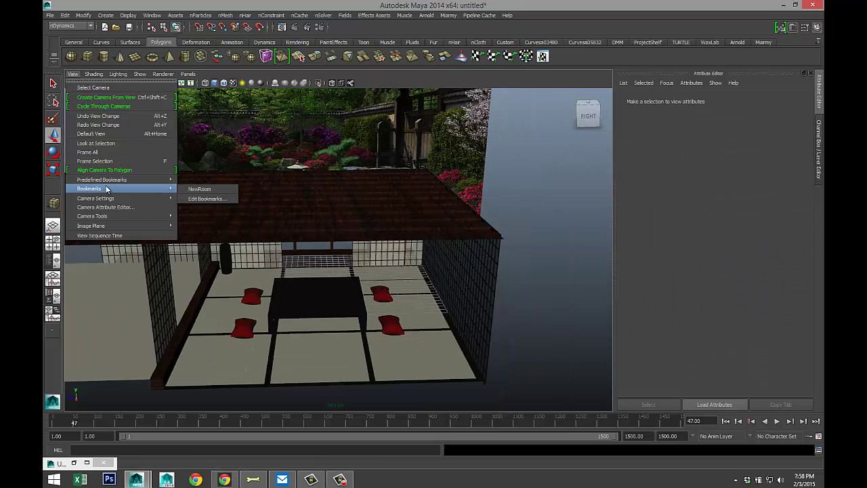
click(193, 190)
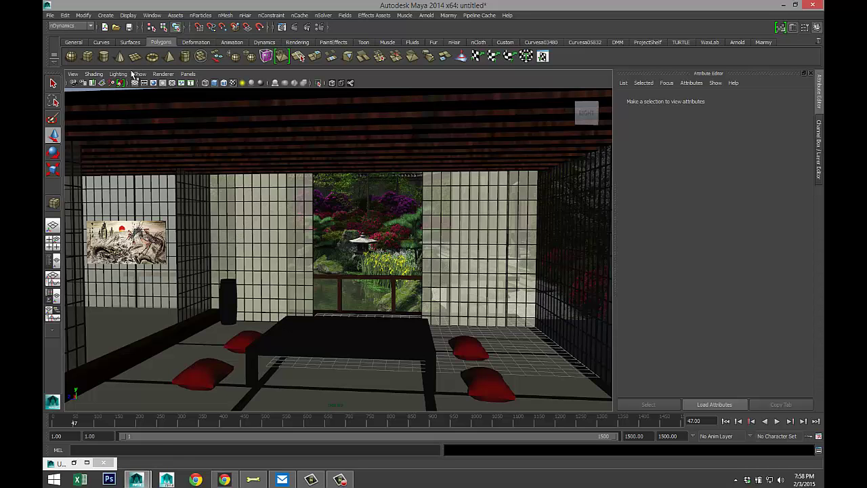
Step: Create a directional light and move it outside the house, raised between the veranda and the garden backdrop
scroll(228, 159, down, 8)
alt+drag(359, 188, 282, 215)
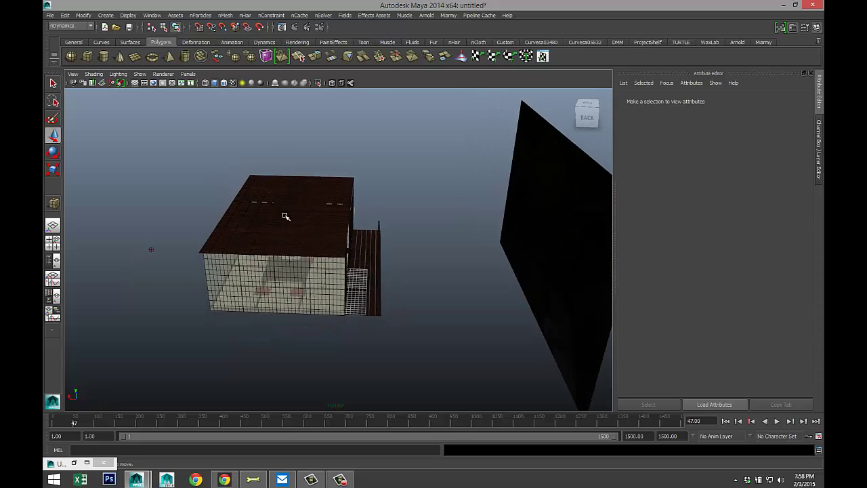
click(106, 15)
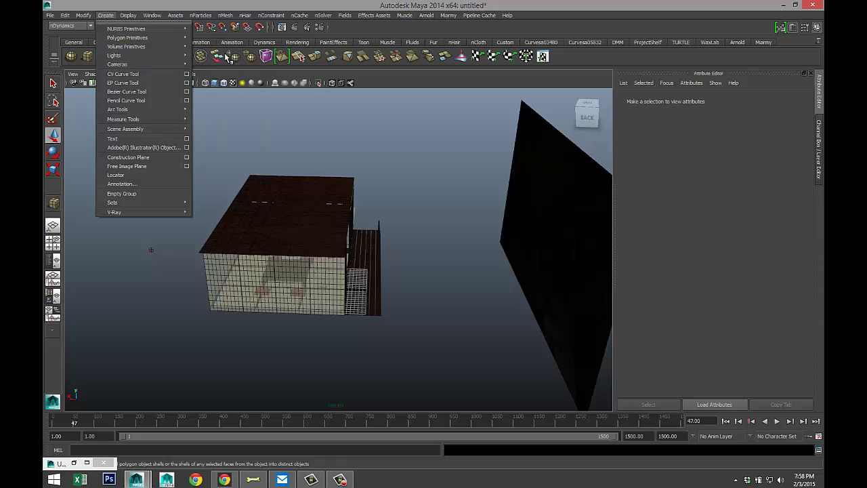
mouse_move(168, 62)
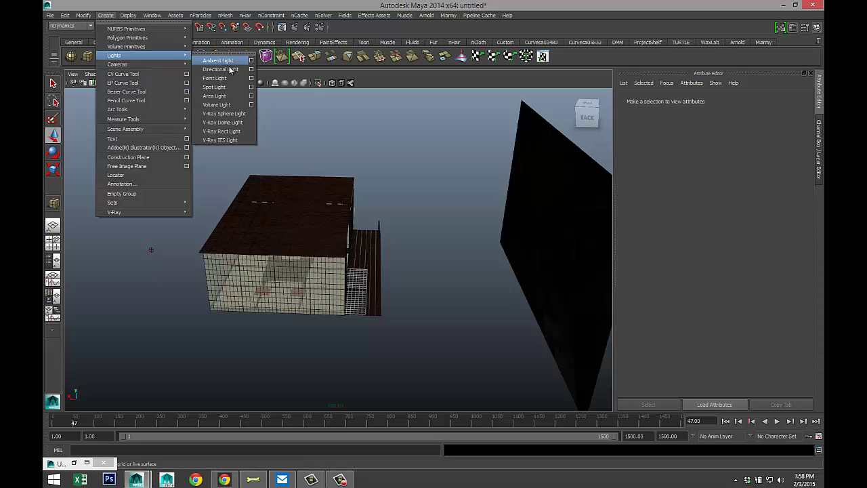
click(231, 70)
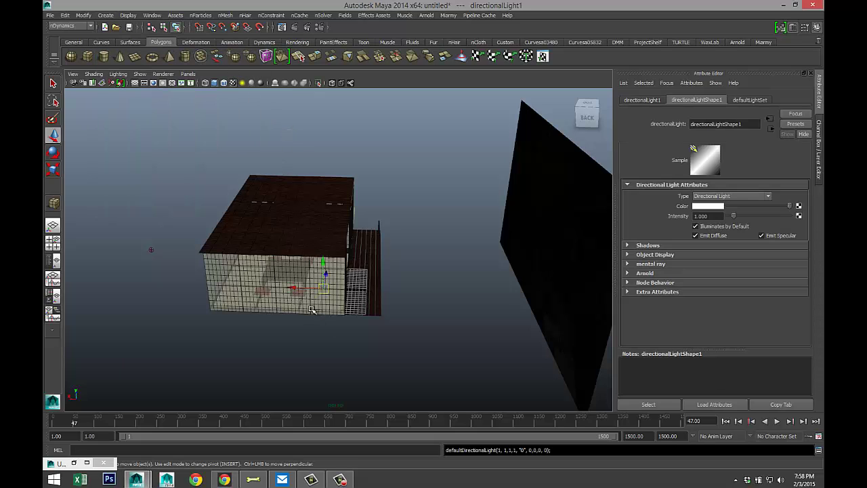
middle_drag(312, 309, 424, 313)
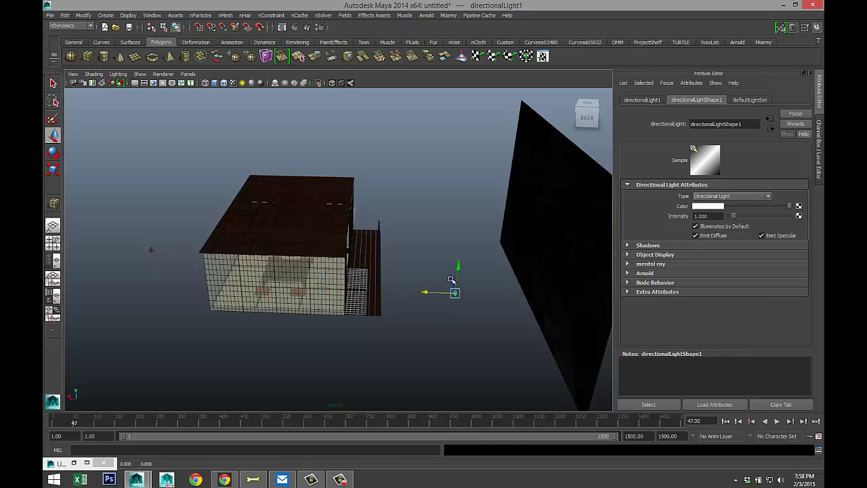
drag(458, 267, 469, 182)
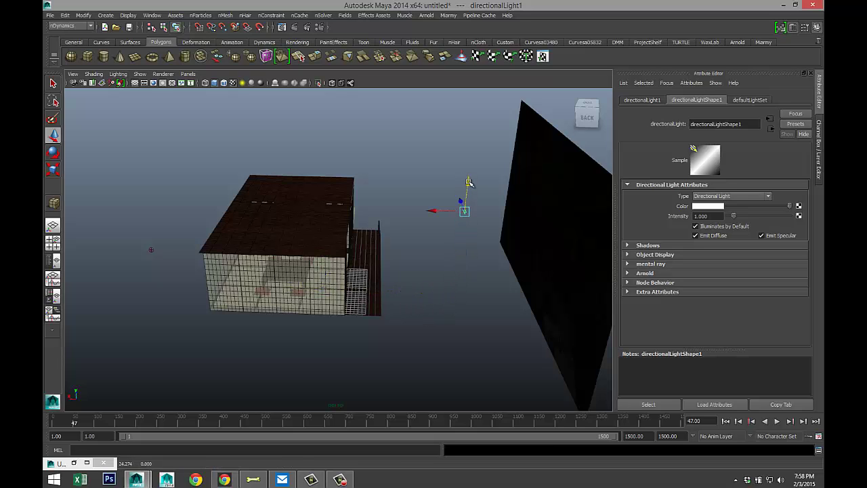
Step: Frame the directional light and rotate it so its arrows point toward the house
key(f)
scroll(437, 267, down, 4)
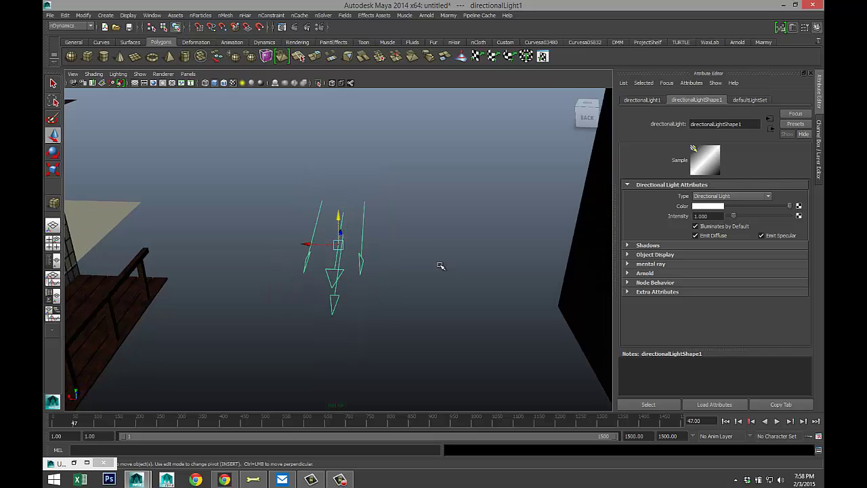
key(e)
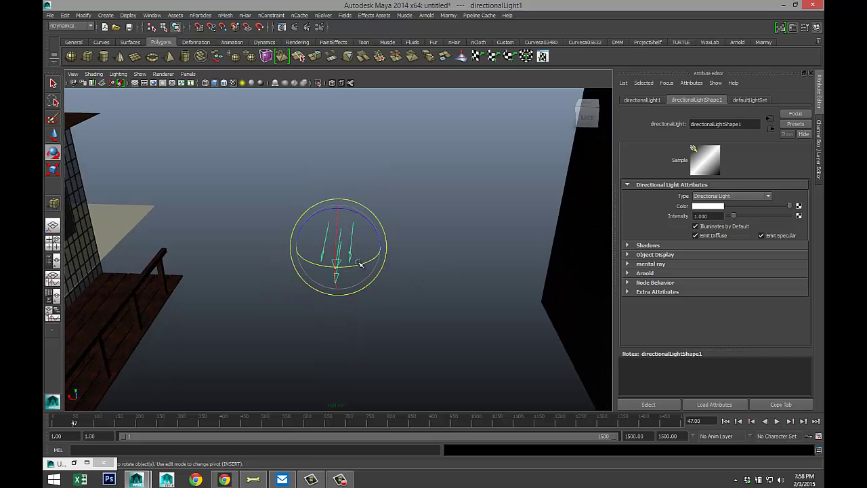
drag(357, 268, 296, 274)
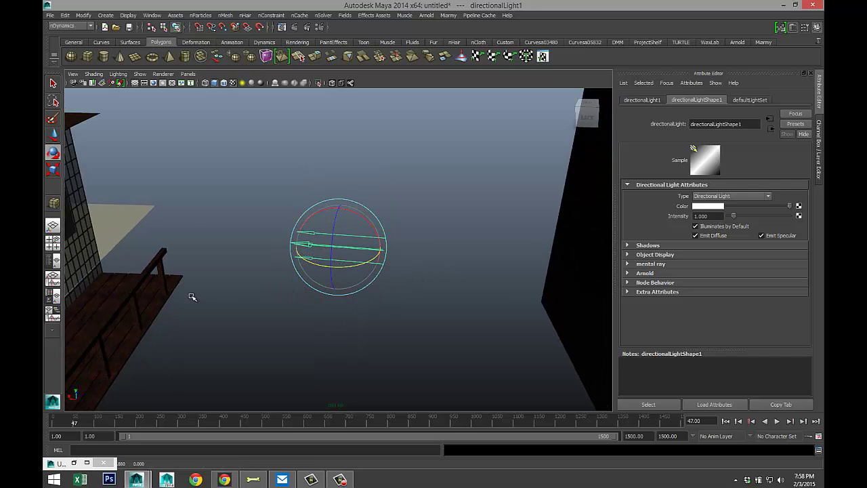
Step: Show the directional light's manipulator and place its aim point inside the room behind the open doorway
alt+drag(189, 296, 275, 287)
key(w)
drag(269, 222, 283, 317)
drag(271, 286, 131, 305)
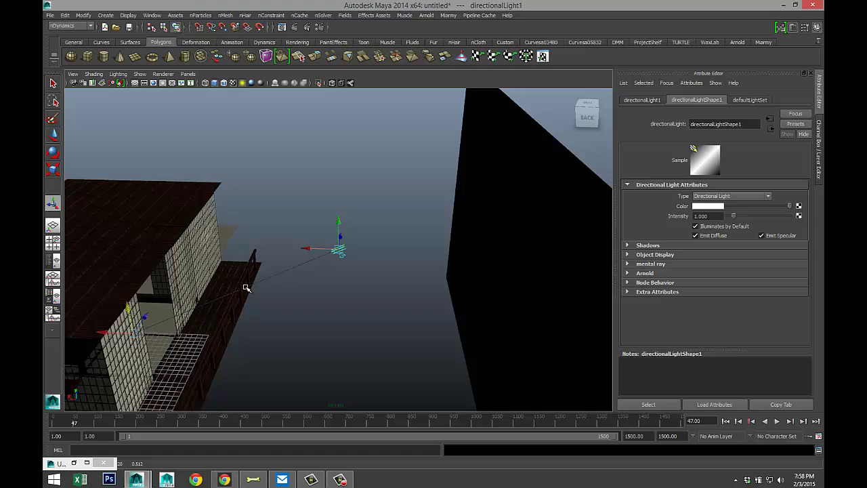
alt+drag(246, 287, 321, 243)
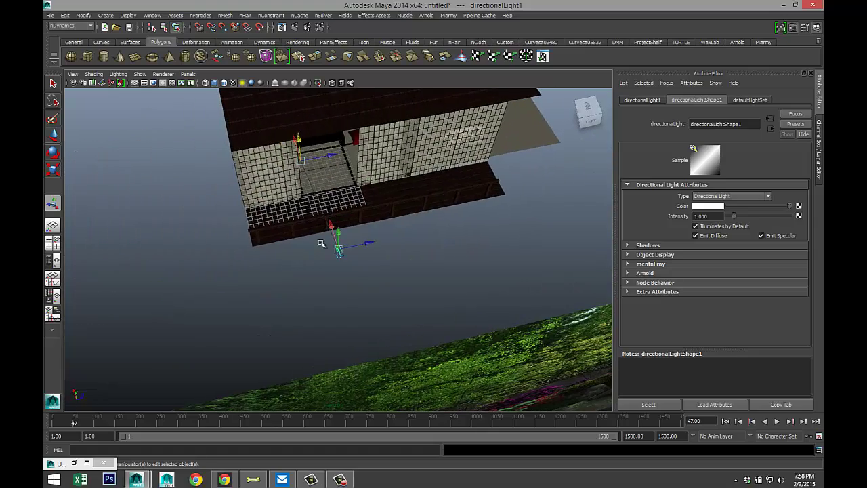
drag(330, 157, 354, 157)
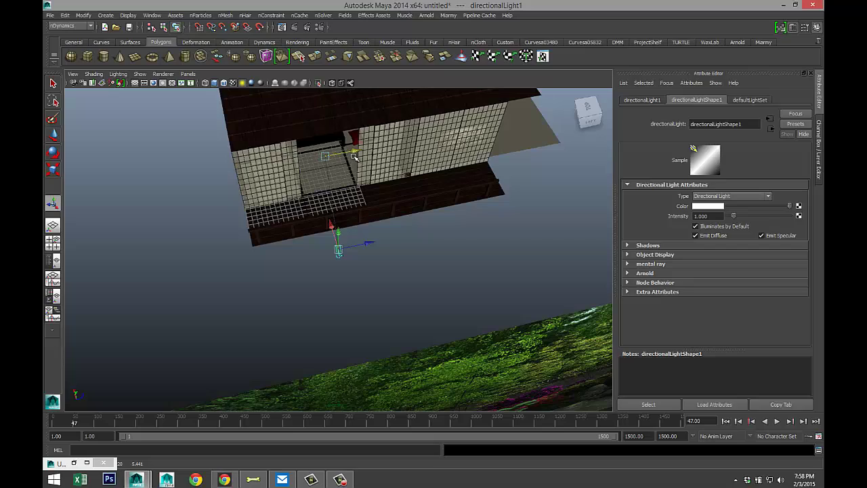
Step: Raise the directional light high above the house and check the lighting from the NewRoom camera bookmark
alt+drag(294, 264, 359, 101)
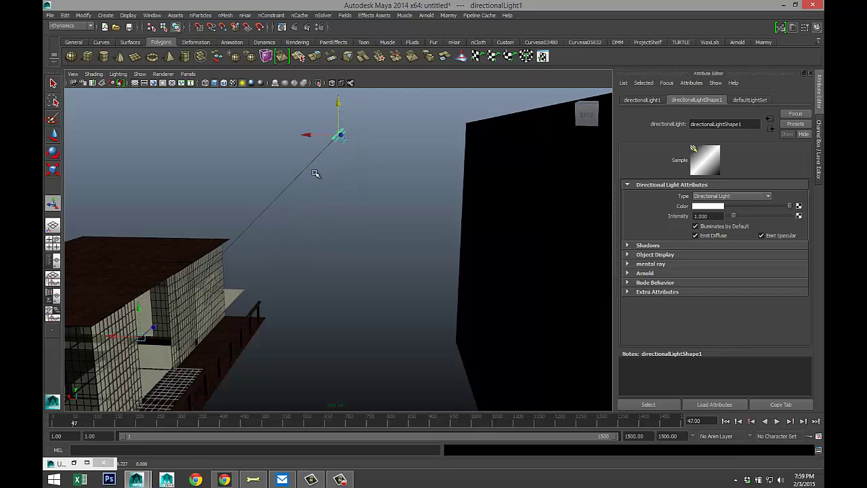
alt+drag(315, 174, 387, 213)
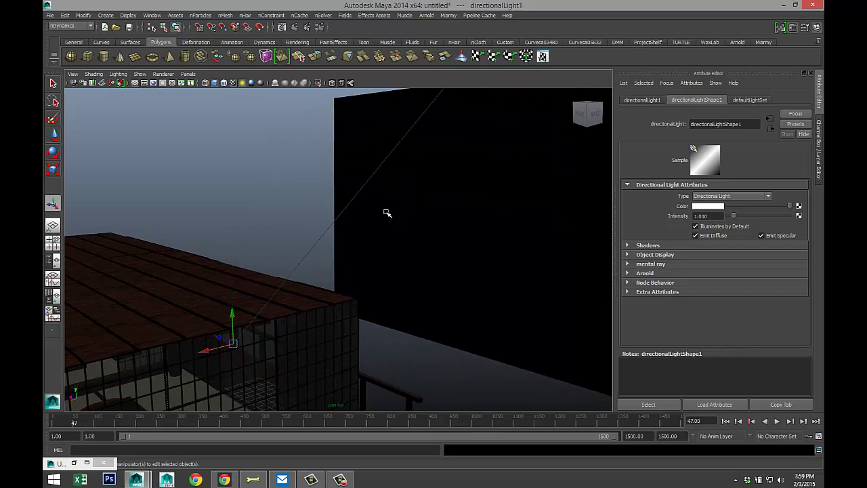
click(72, 74)
mouse_move(131, 189)
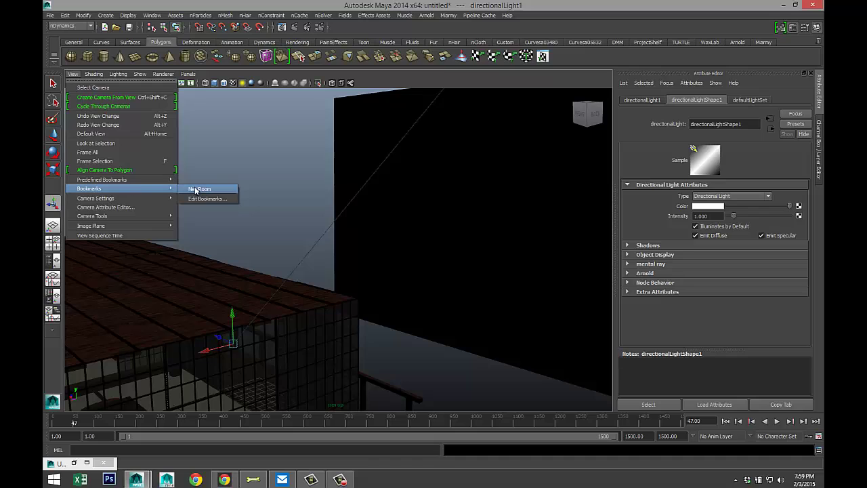
click(196, 191)
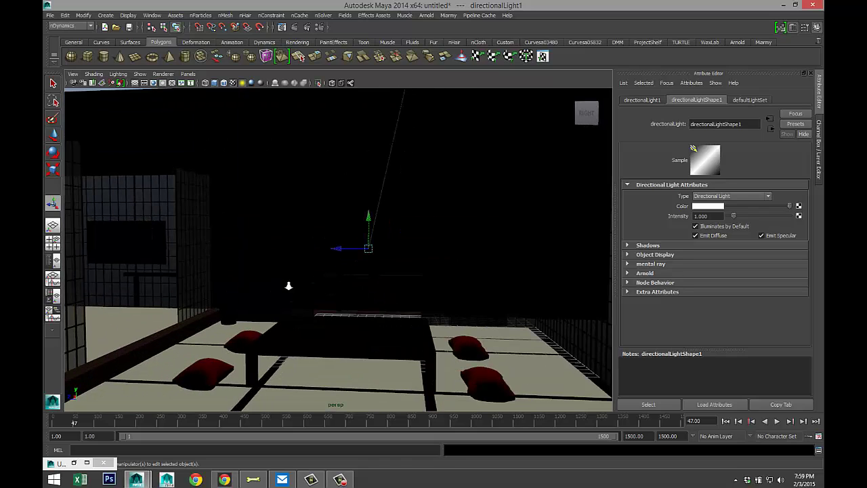
Step: Lower the directional light and move it closer to the house
key(f)
alt+drag(292, 299, 230, 328)
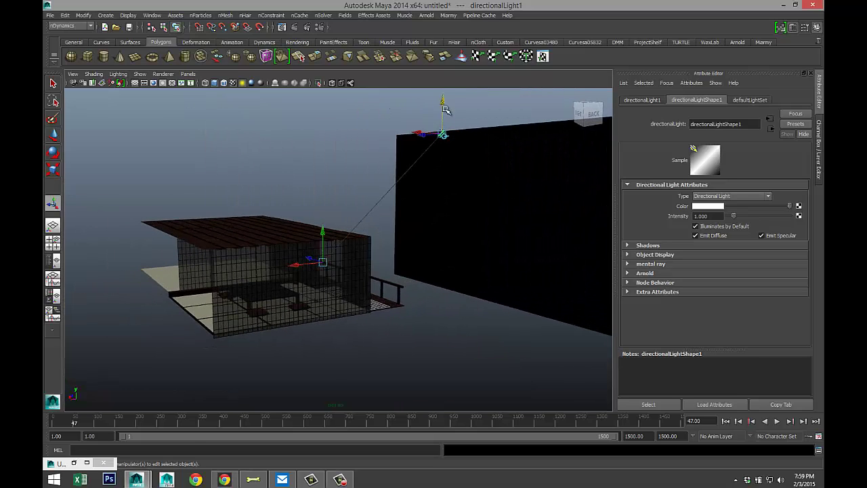
mouse_move(445, 110)
mouse_down()
mouse_move(440, 201)
mouse_move(439, 166)
mouse_move(412, 194)
mouse_move(373, 203)
mouse_up()
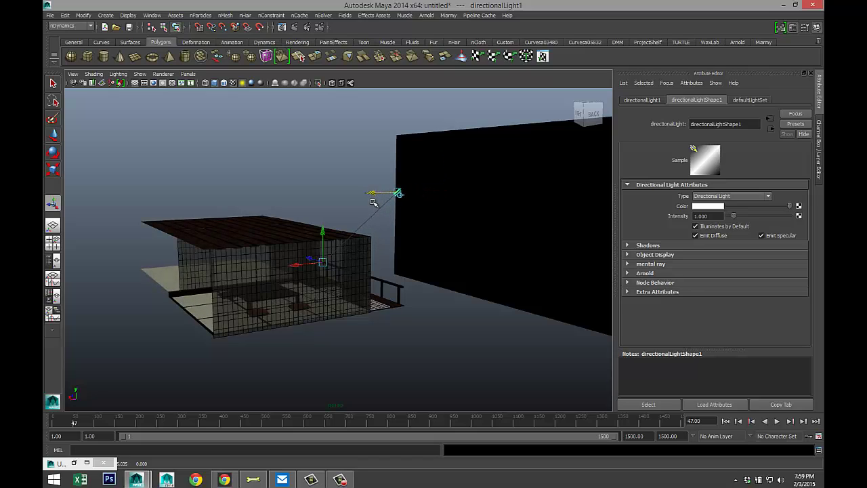
Step: Compare the textured and lit displays and move the directional light sideways past the garden backdrop's edge, beyond the end of the house
alt+drag(388, 269, 453, 233)
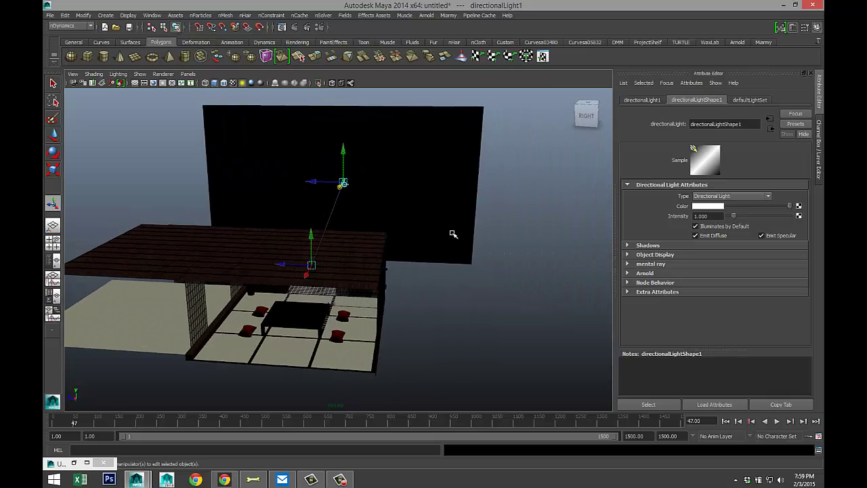
key(6)
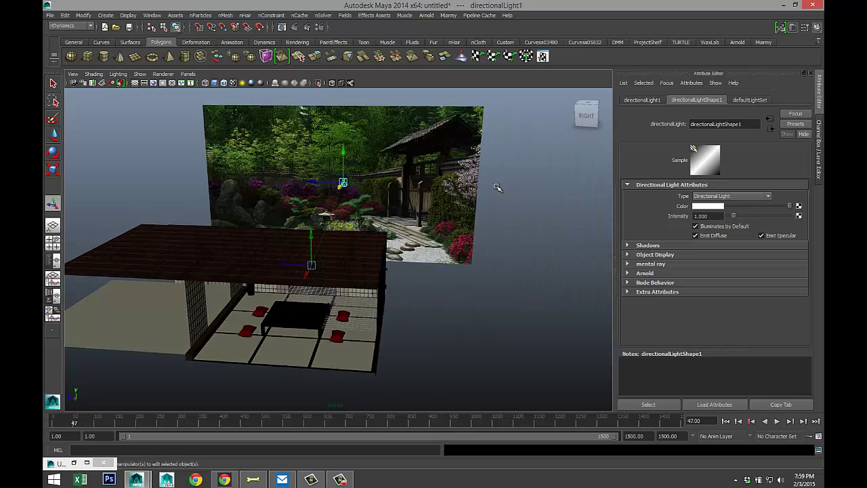
key(5)
key(6)
alt+middle_drag(427, 299, 418, 321)
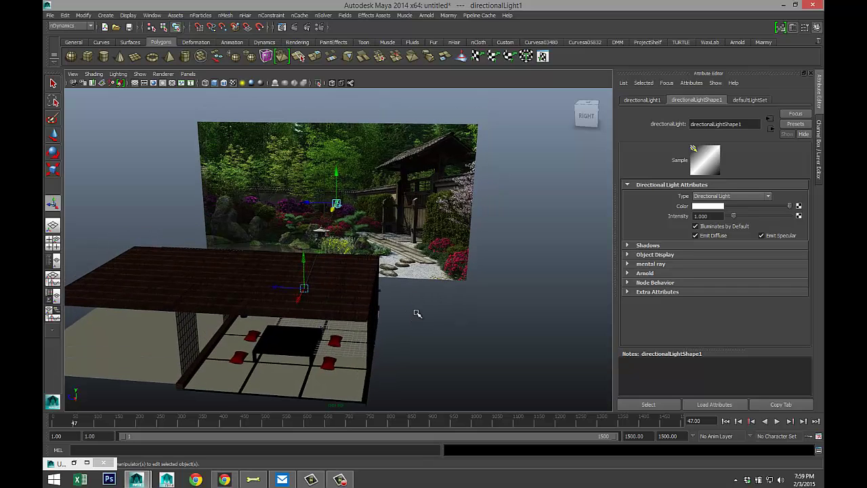
middle_drag(308, 203, 507, 239)
key(7)
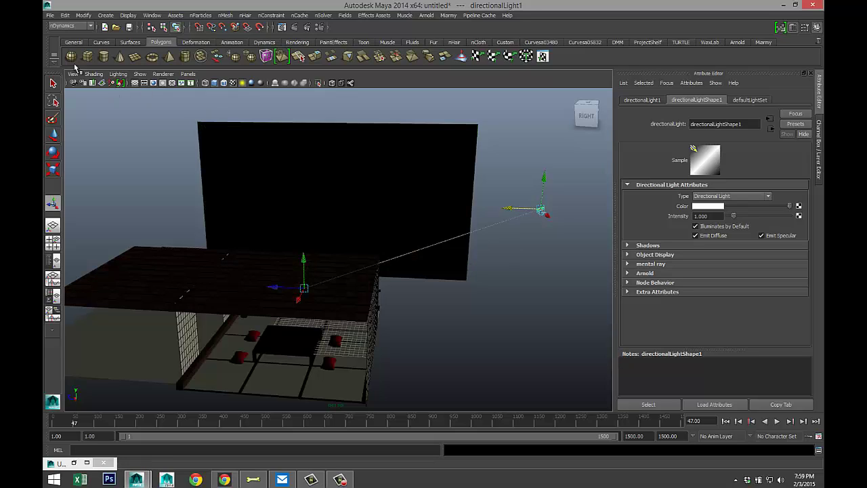
Step: Create a point light, raise it high above the roof, and shift its aim point toward the centre of the tatami floor
click(107, 15)
mouse_move(129, 55)
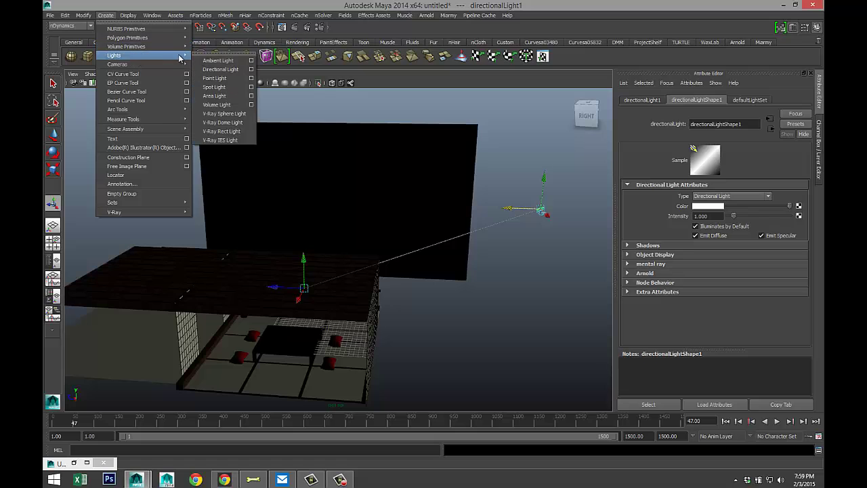
click(229, 80)
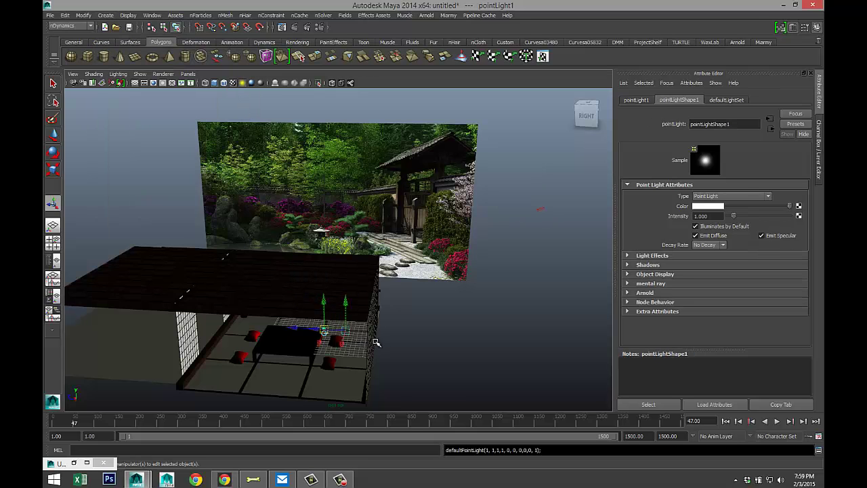
alt+drag(380, 343, 269, 366)
drag(296, 335, 335, 147)
alt+drag(222, 207, 261, 199)
drag(334, 342, 269, 339)
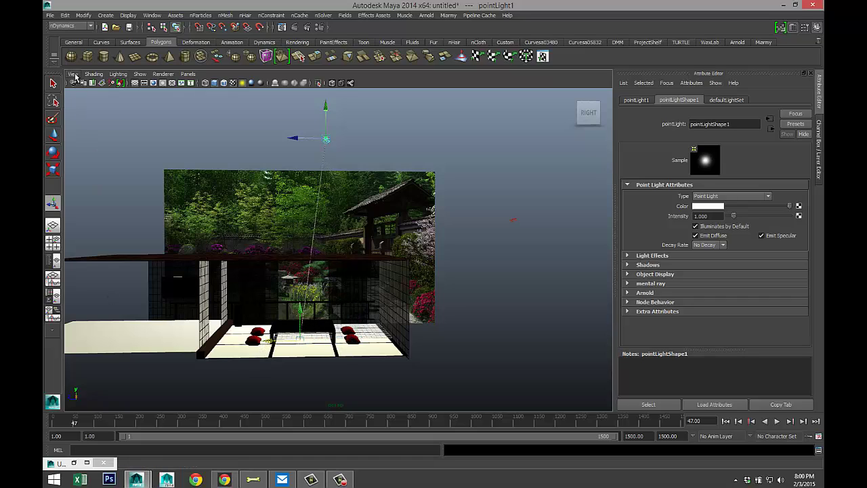
Step: Set the point light's intensity to 0.5 while viewing the room from the NewRoom camera bookmark
click(72, 74)
mouse_move(153, 189)
click(199, 189)
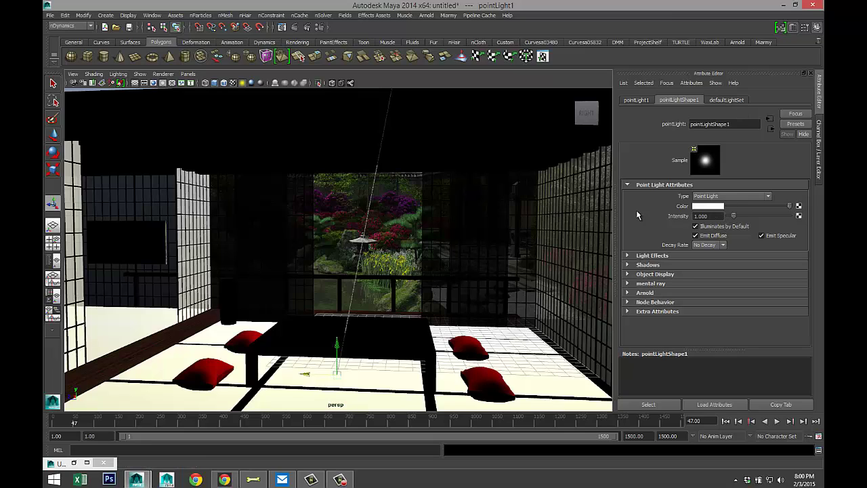
drag(714, 217, 649, 218)
key(Return)
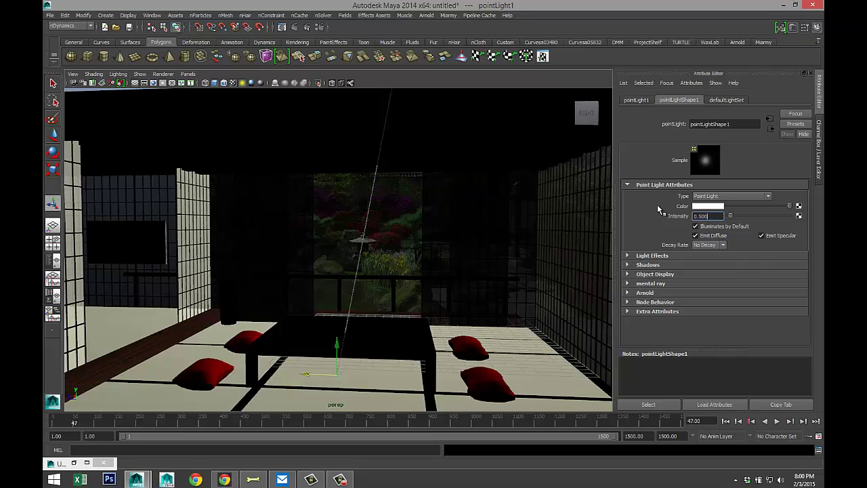
Step: Create an area light and move it across the tatami room, past the low table toward the adjoining room
key(a)
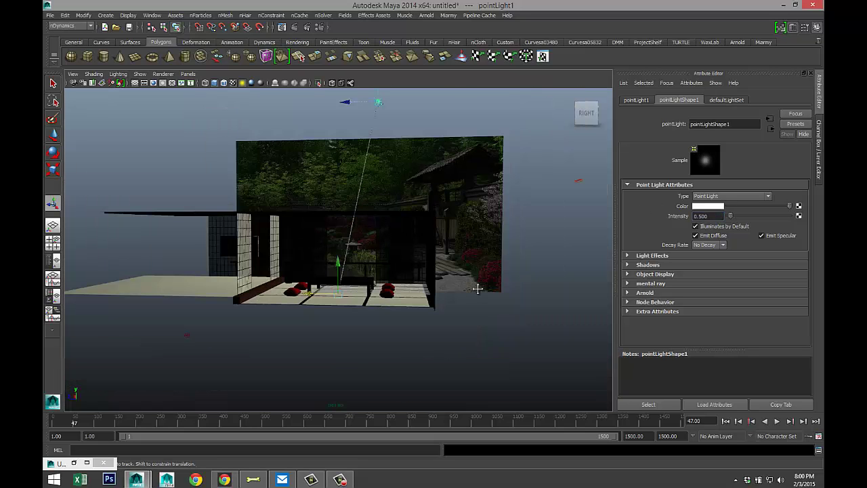
alt+drag(480, 290, 465, 300)
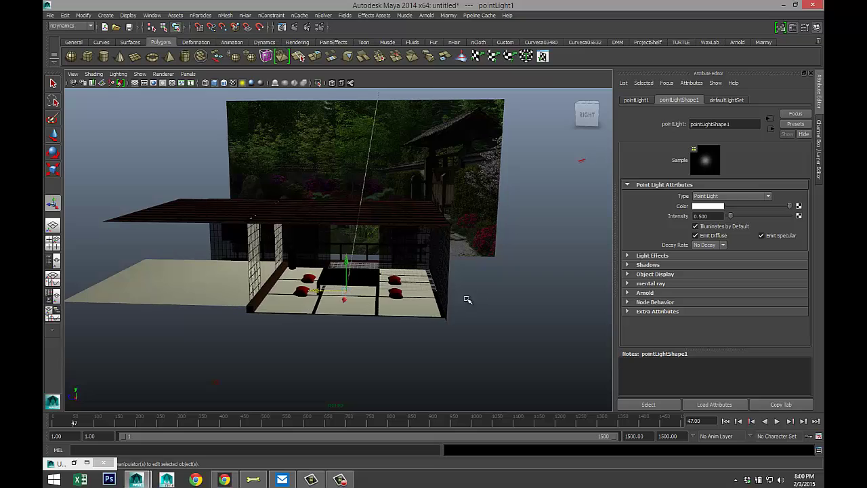
click(110, 16)
mouse_move(166, 55)
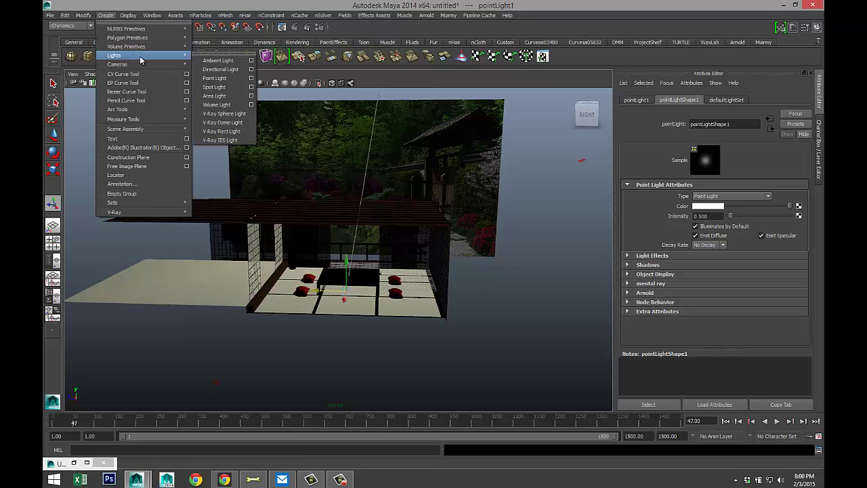
click(224, 95)
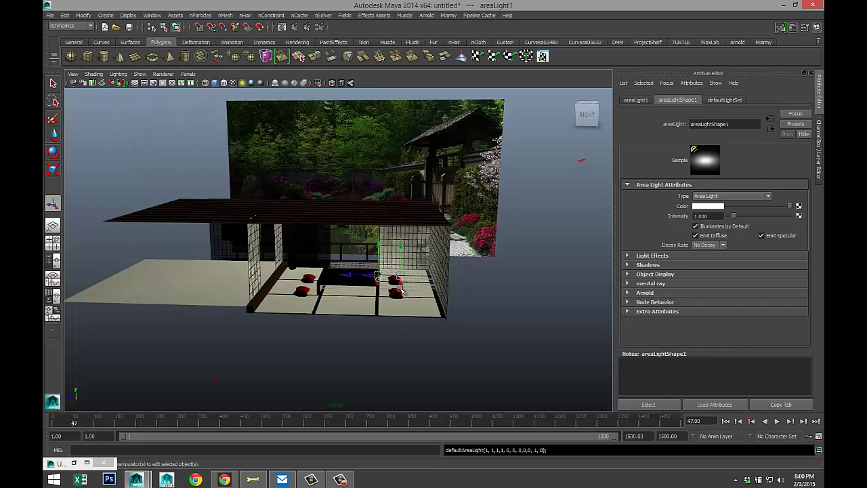
key(f)
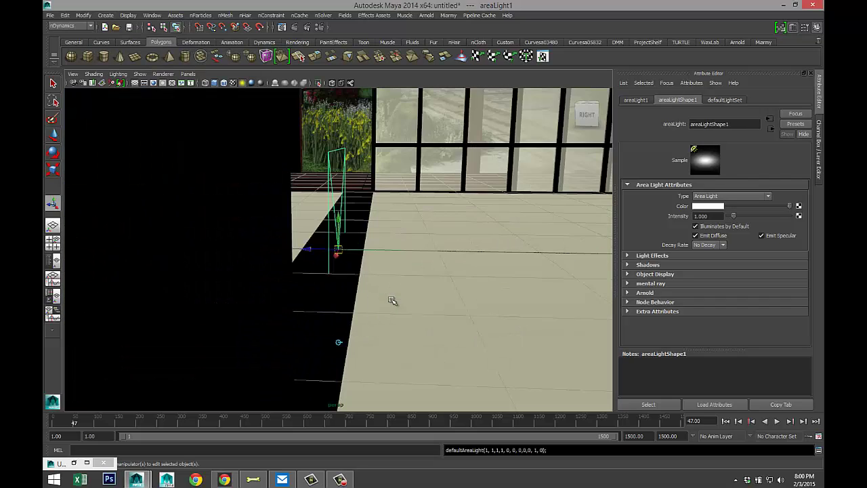
scroll(391, 300, down, 3)
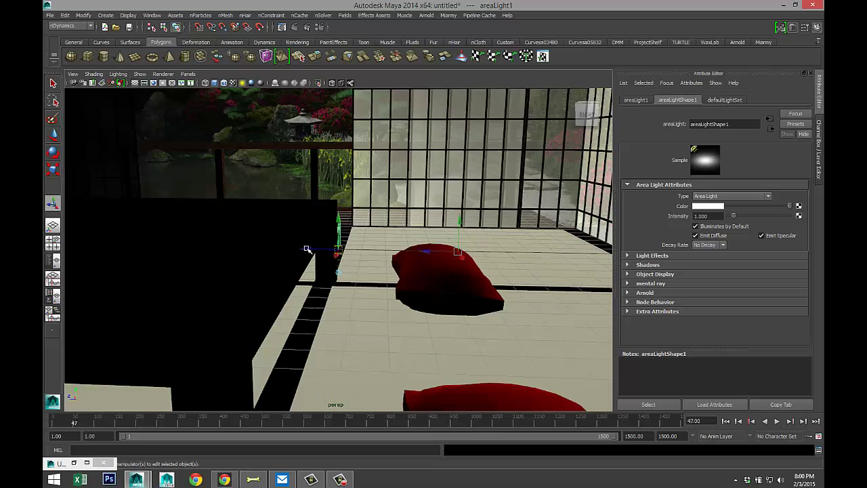
drag(307, 249, 183, 250)
scroll(232, 258, down, 5)
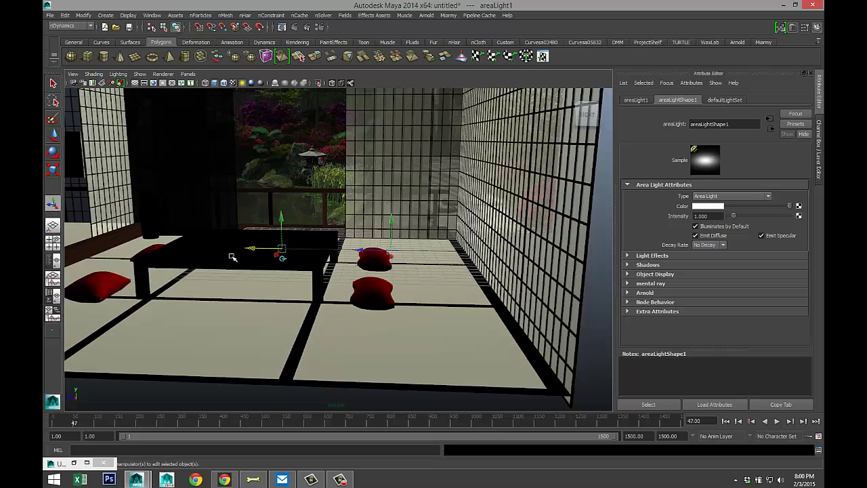
drag(252, 247, 45, 245)
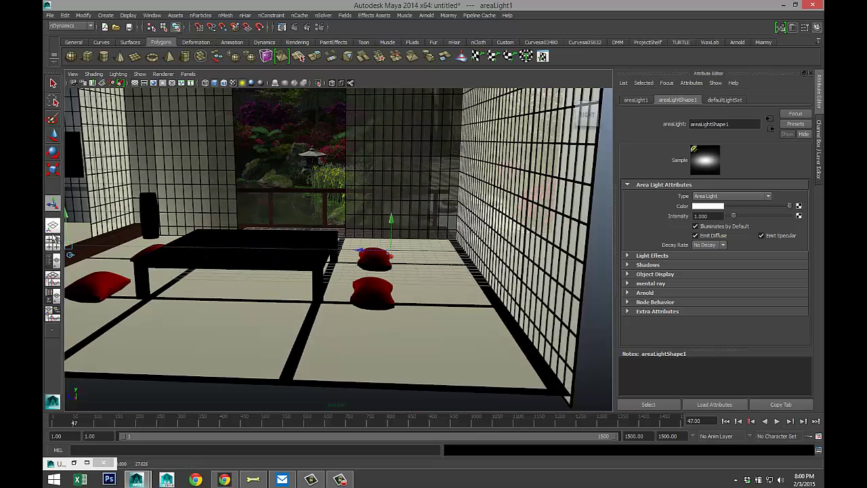
Step: Move the area light into the adjoining room, raise it to the wall picture's height, and bring its aim point close to it
scroll(177, 292, down, 5)
alt+middle_drag(160, 292, 284, 295)
drag(283, 268, 233, 267)
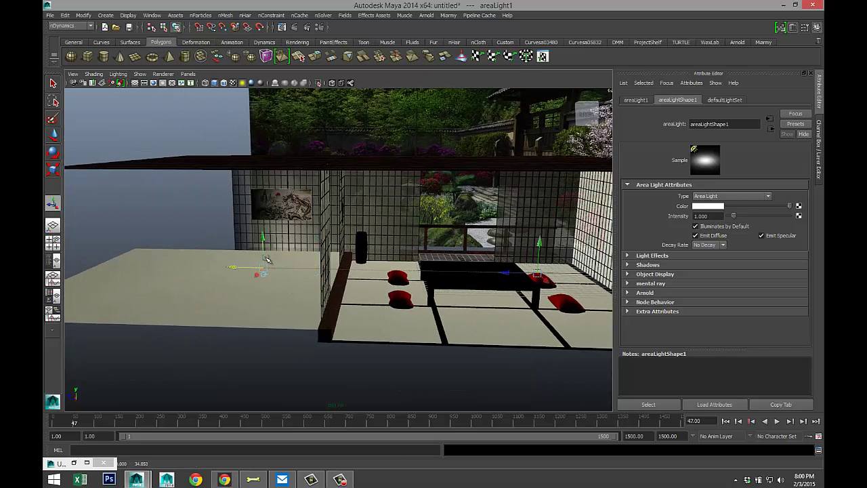
drag(263, 238, 257, 202)
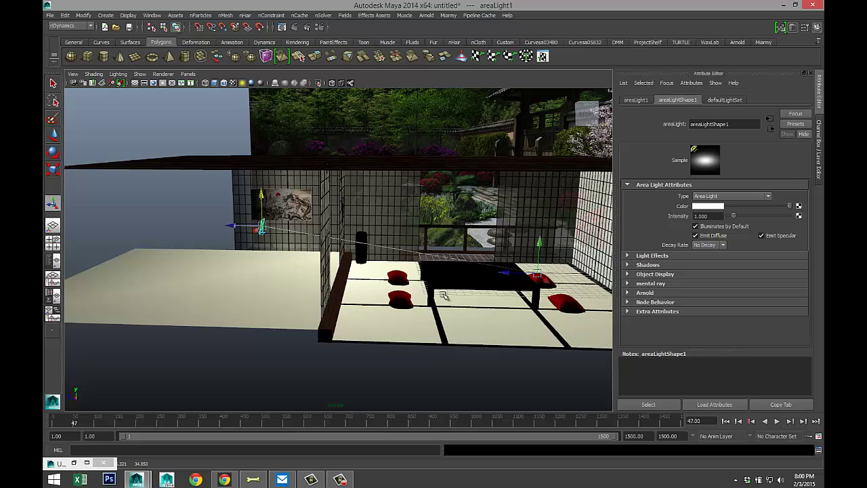
drag(507, 273, 248, 271)
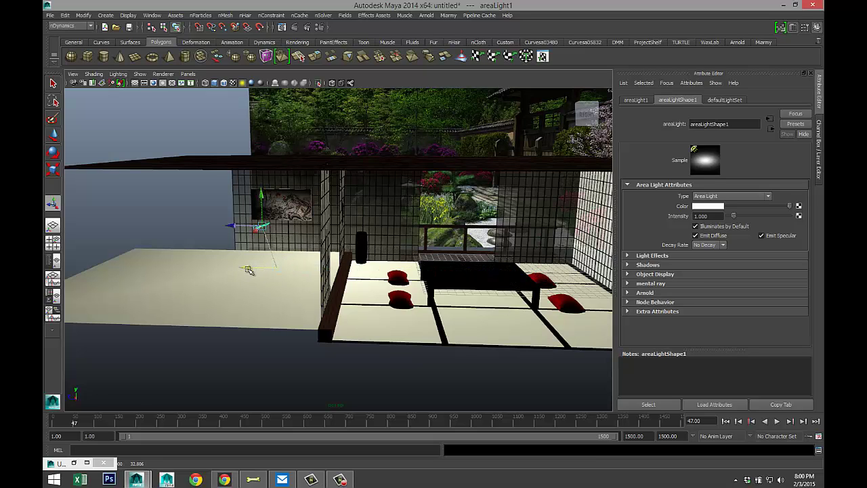
click(255, 231)
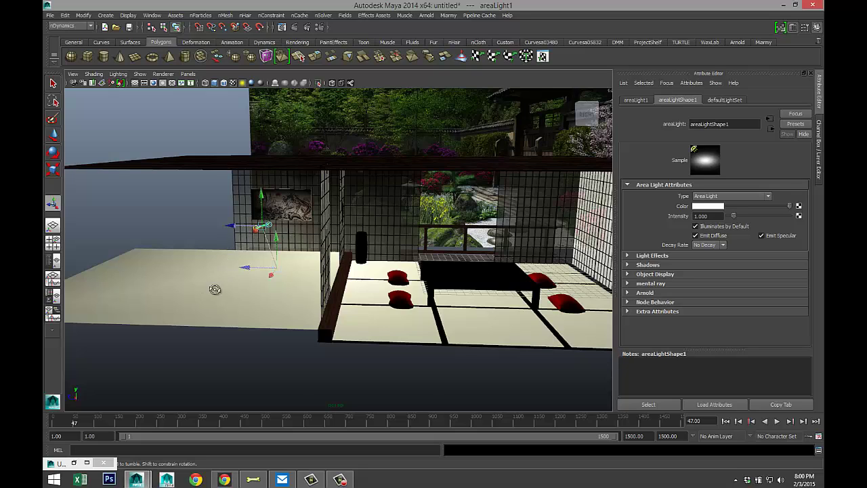
Step: Move the area light across the adjoining room to face the wall picture from the open side, and raise both light and aim point
alt+drag(215, 291, 307, 296)
drag(330, 251, 517, 276)
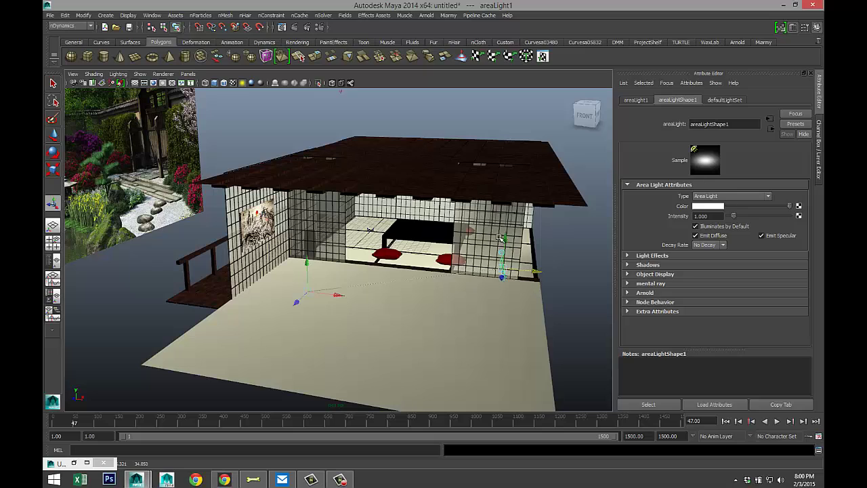
drag(505, 240, 507, 203)
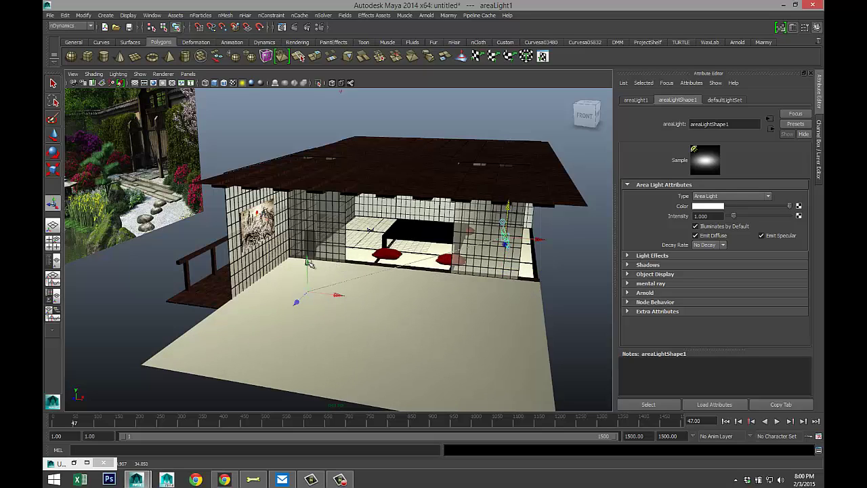
drag(307, 263, 300, 213)
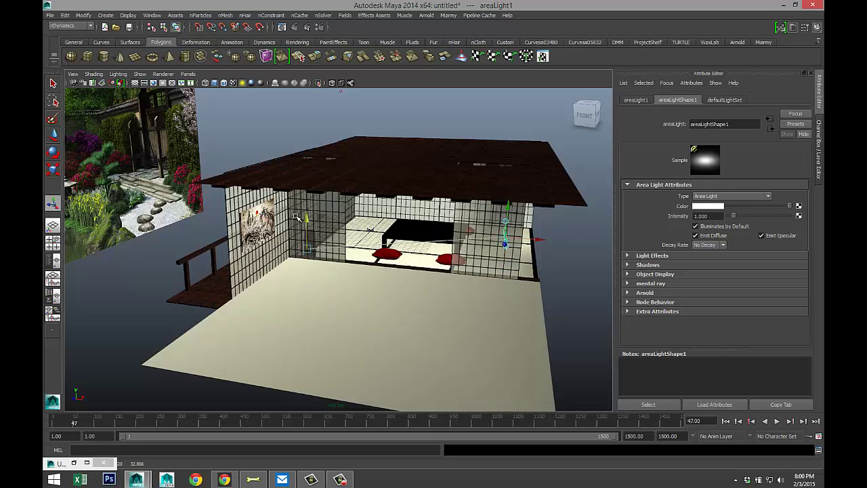
alt+drag(375, 306, 296, 300)
Step: Tint the area light a slightly darkened pale green, hue 120 and saturation 0.264, and check it from the NewRoom camera bookmark
click(75, 77)
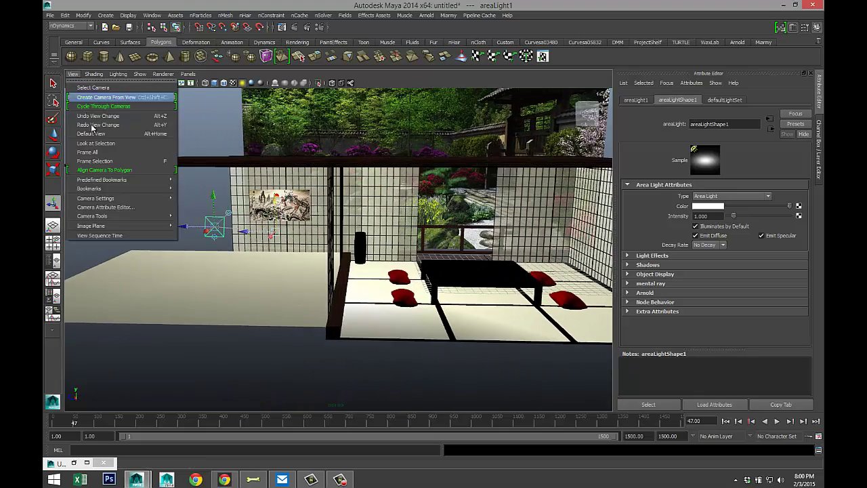
mouse_move(155, 178)
click(193, 189)
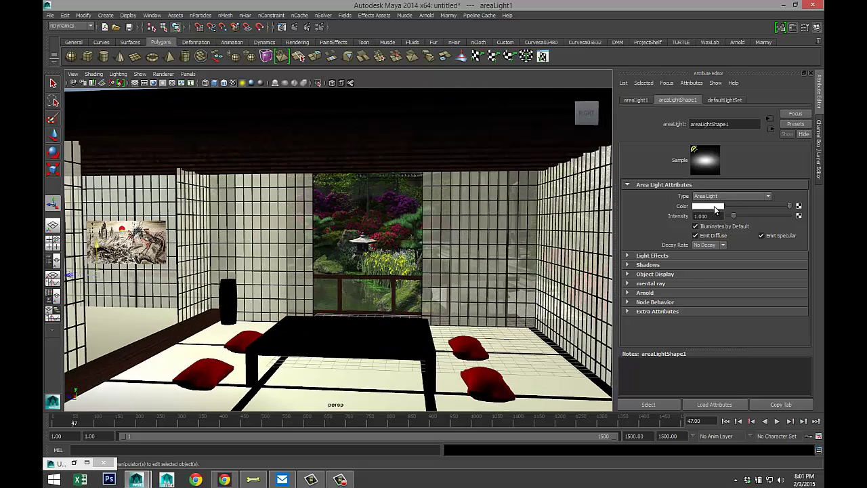
click(711, 206)
click(702, 183)
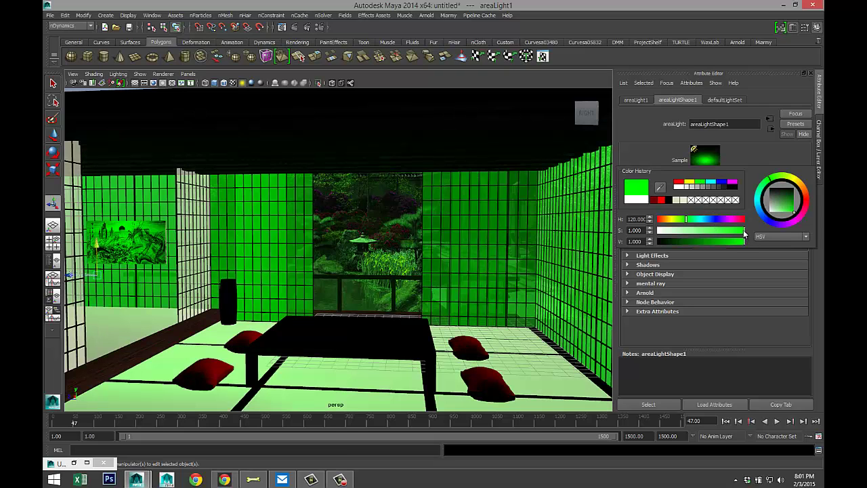
drag(743, 232, 684, 235)
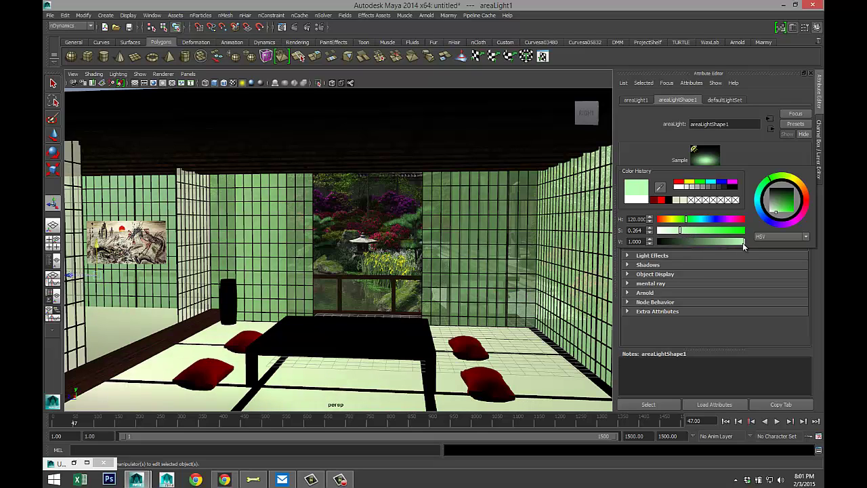
drag(743, 244, 724, 245)
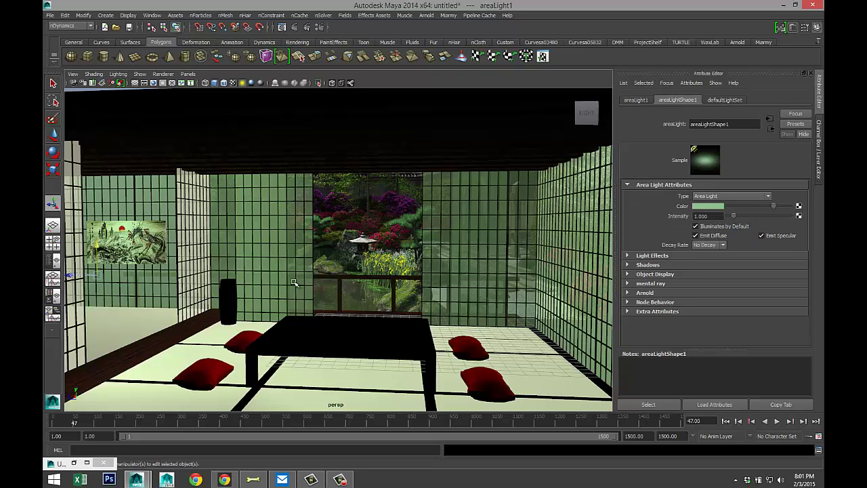
alt+drag(203, 286, 274, 256)
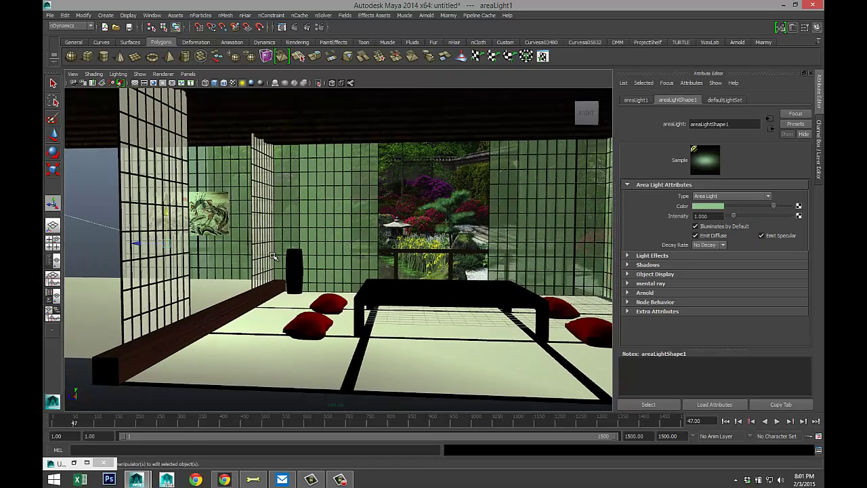
click(72, 74)
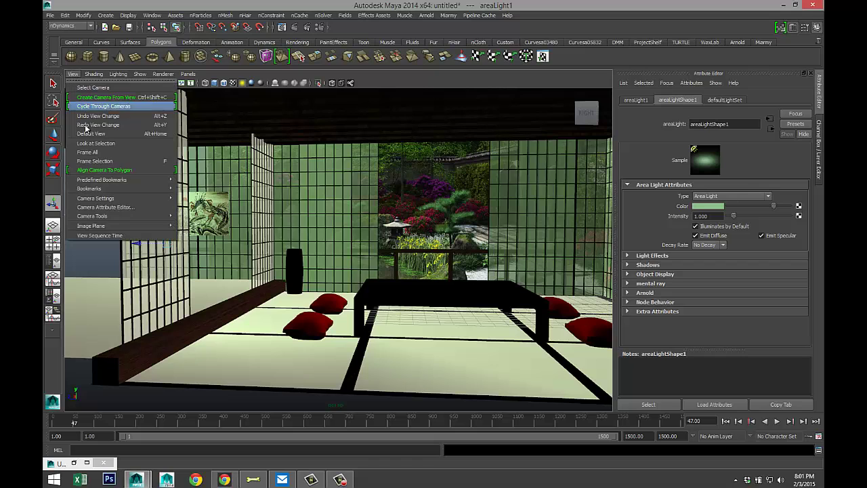
mouse_move(156, 188)
click(195, 191)
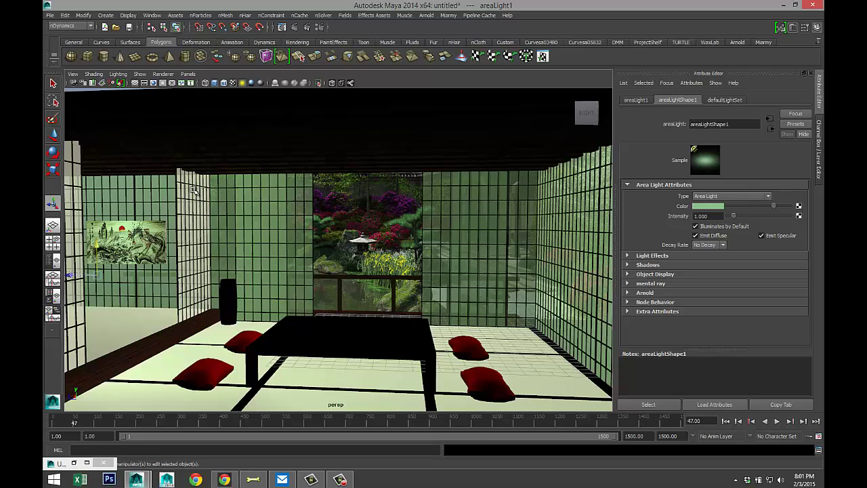
Step: Create a second area light and shift it beside the low table in the tatami room, toward the open side
scroll(194, 192, down, 4)
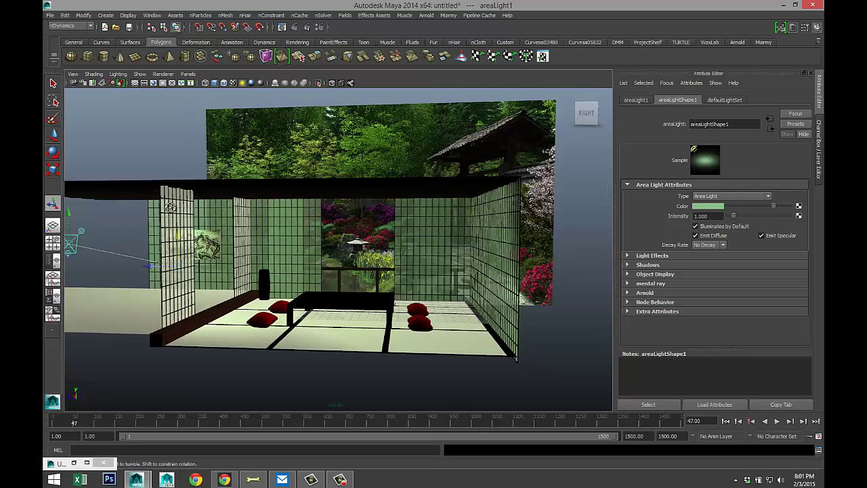
mouse_move(168, 207)
alt+mouse_down()
mouse_move(183, 193)
mouse_move(184, 207)
alt+mouse_up()
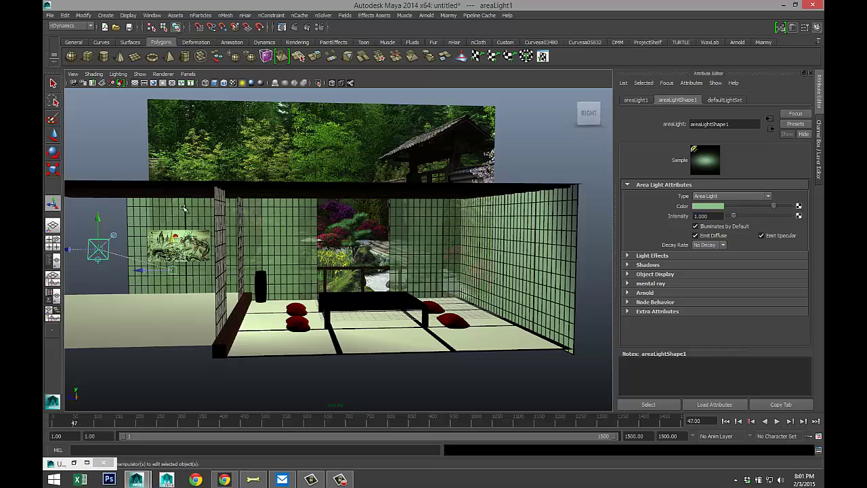
click(107, 15)
mouse_move(149, 57)
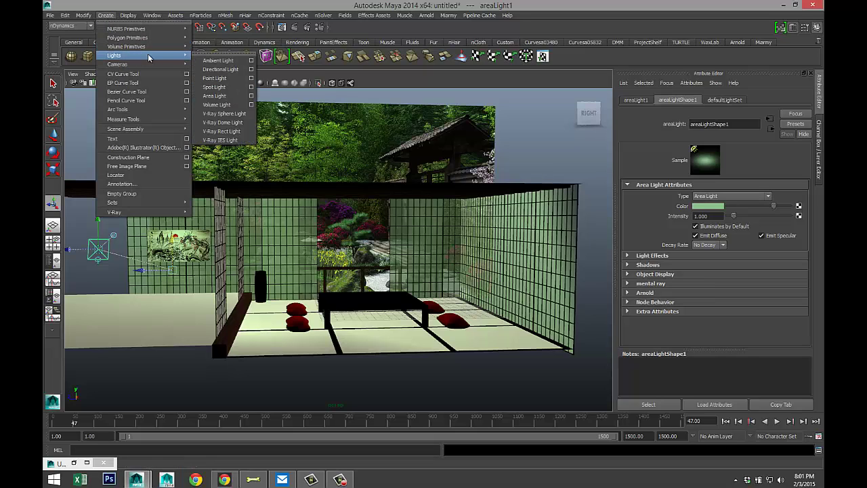
click(229, 96)
alt+drag(393, 293, 437, 333)
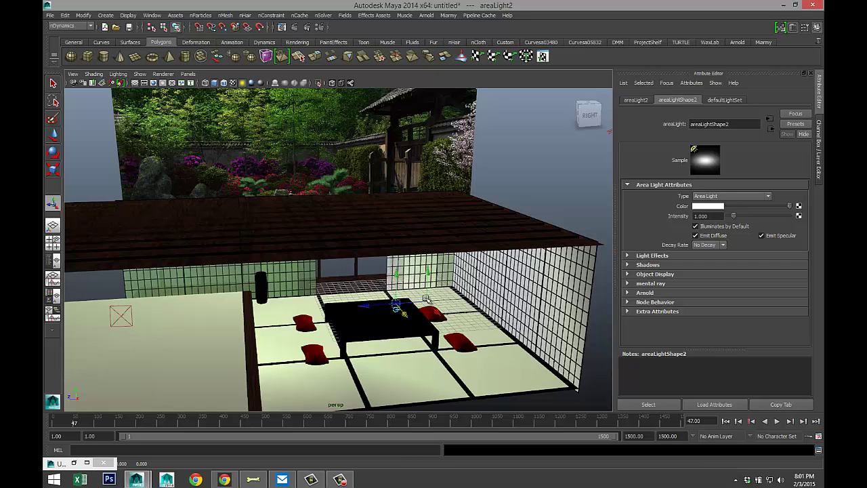
scroll(424, 302, up, 8)
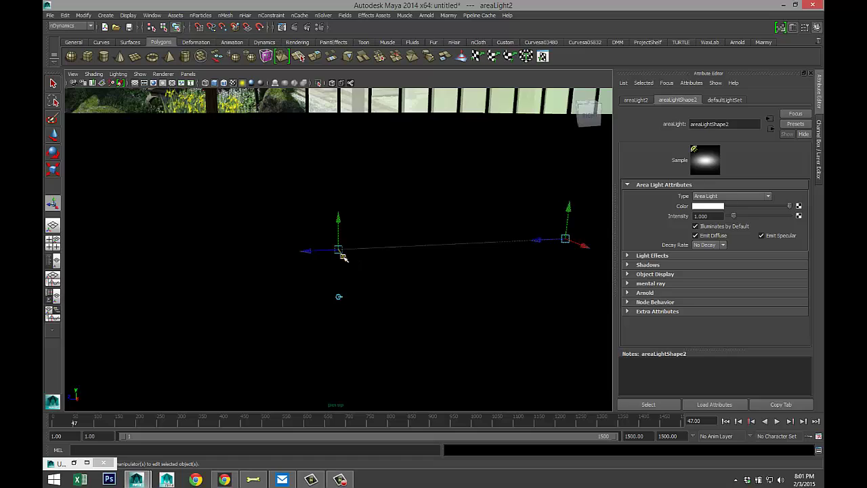
drag(344, 257, 345, 290)
drag(309, 253, 478, 386)
scroll(362, 335, down, 4)
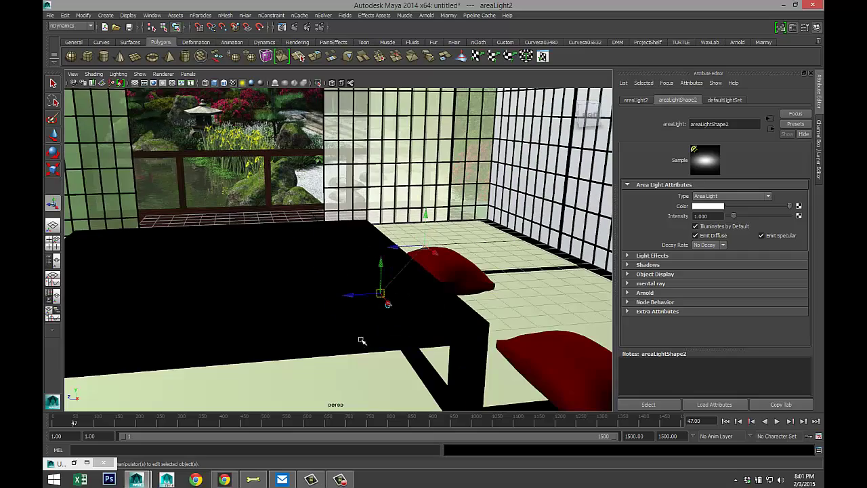
Step: Move the second area light out past the room's open side, raise it to roof height, and bring its aim point over the low table
alt+drag(266, 329, 569, 341)
alt+drag(451, 325, 454, 344)
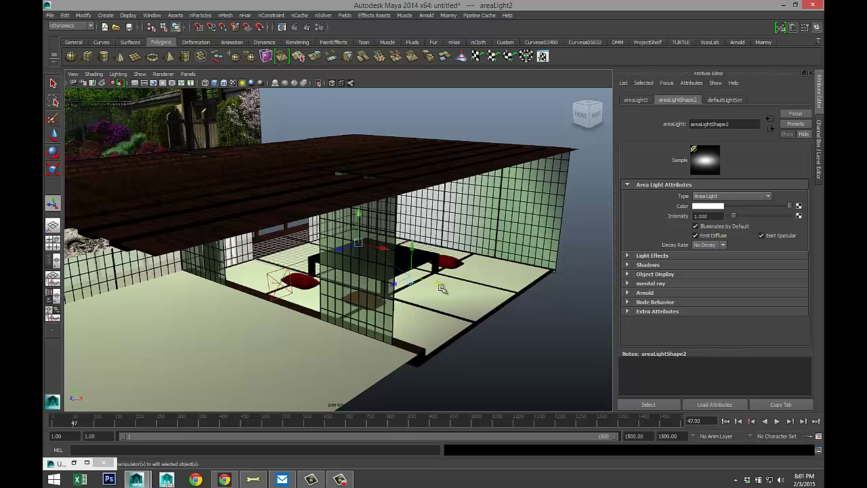
drag(441, 285, 581, 326)
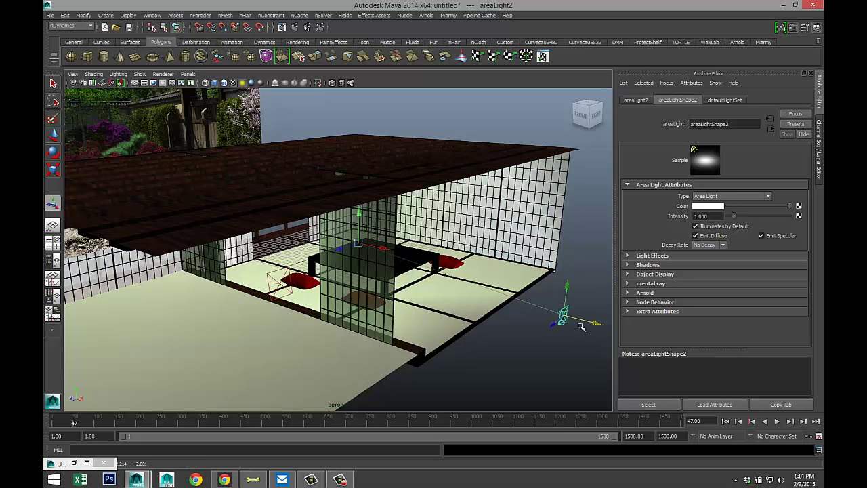
drag(567, 287, 388, 286)
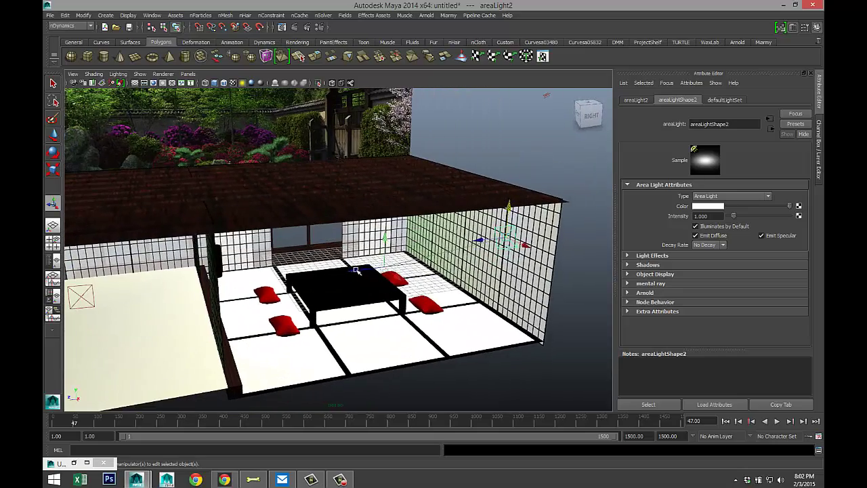
alt+drag(326, 299, 561, 303)
Step: Set the second area light's intensity to 0.2 and tint it the same slightly darkened pale green as the first
click(705, 215)
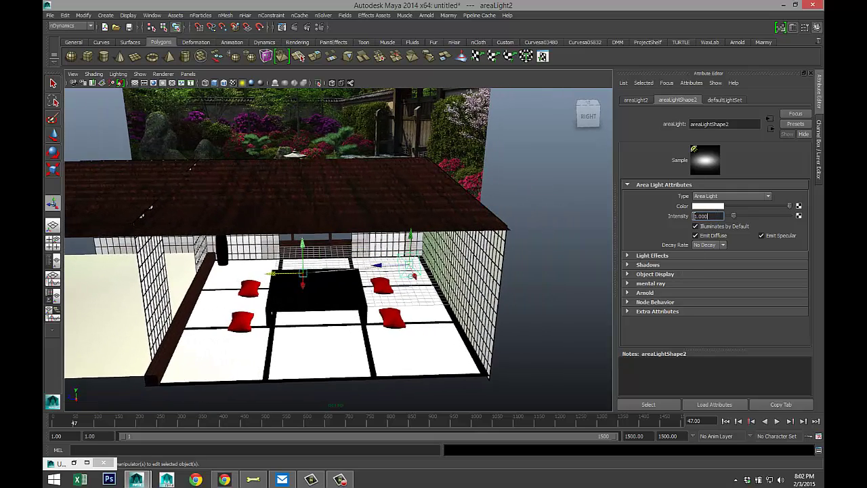
text(0.2)
key(Return)
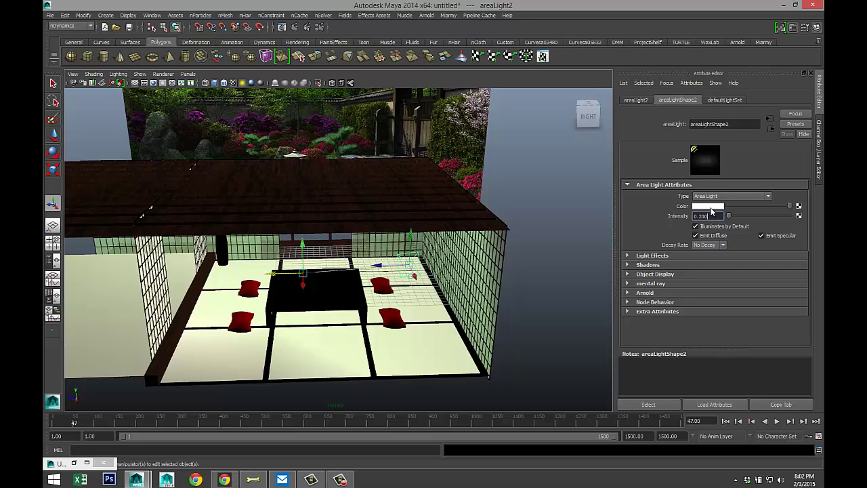
click(708, 206)
click(651, 202)
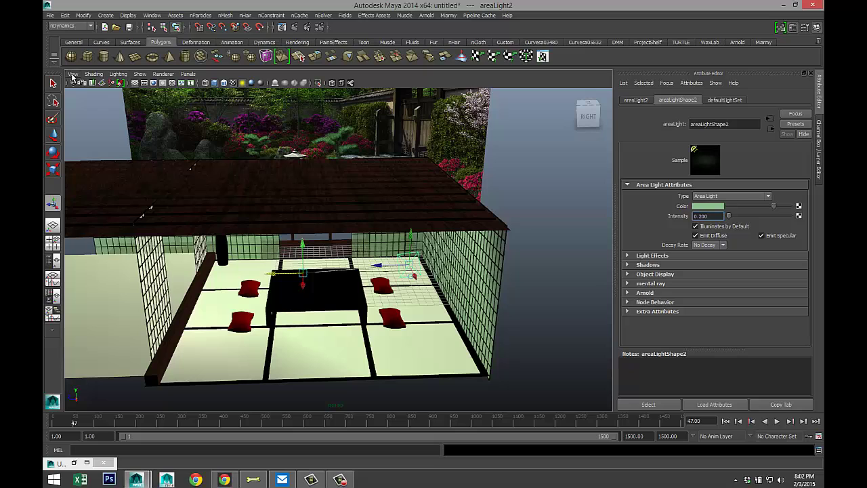
Step: Raise the second area light above the roofline, out of the NewRoom camera bookmark's view, and check the framing from that bookmark
click(72, 75)
mouse_move(129, 180)
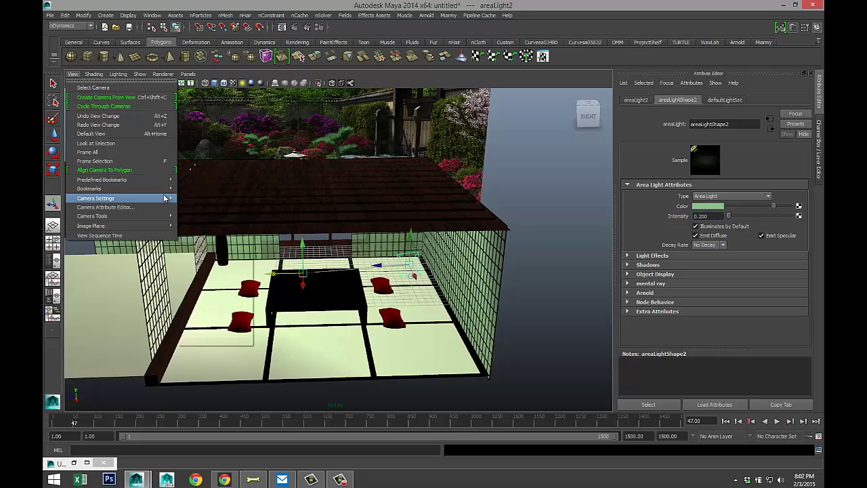
click(199, 189)
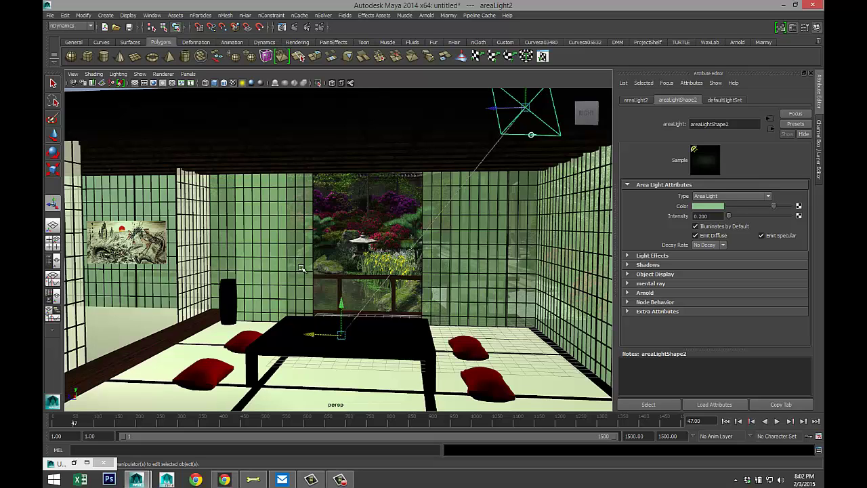
scroll(437, 248, down, 5)
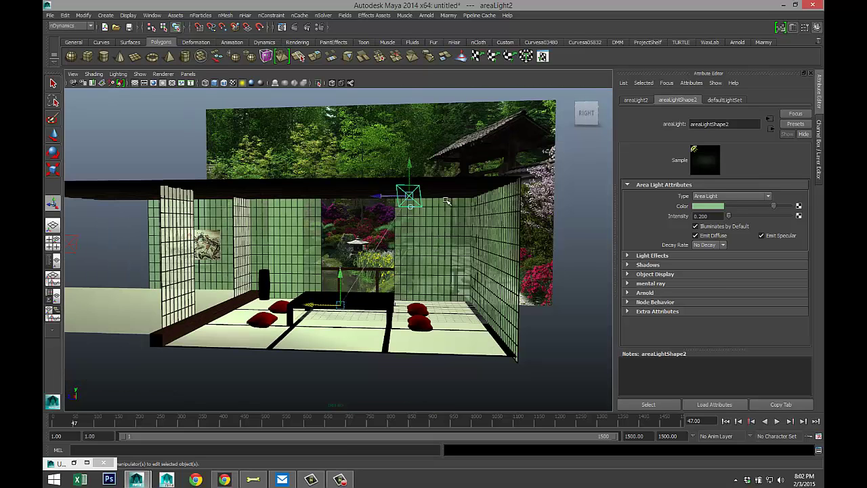
drag(409, 163, 407, 123)
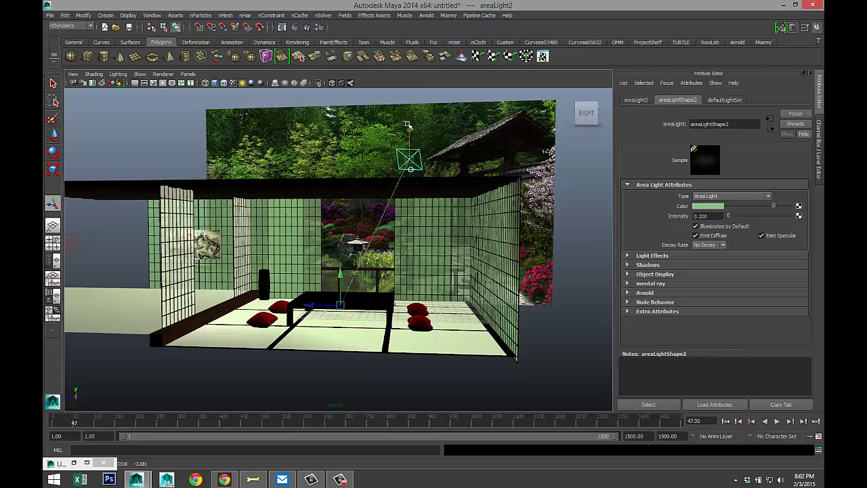
click(72, 73)
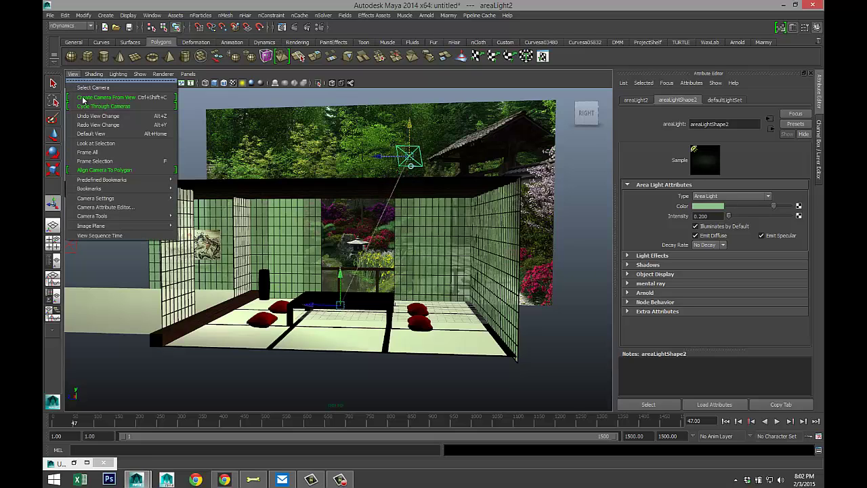
mouse_move(138, 194)
click(198, 189)
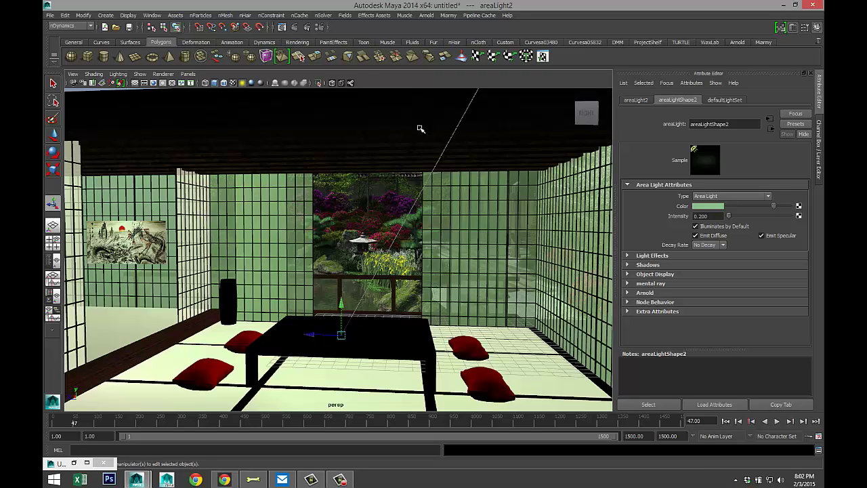
Step: Set the renderer to mental ray and enable Global Illumination and Final Gathering in the render settings
click(313, 26)
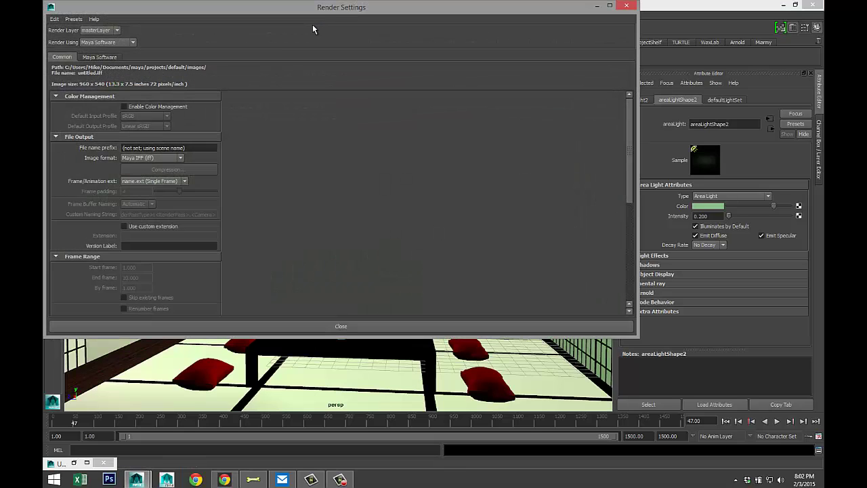
click(132, 43)
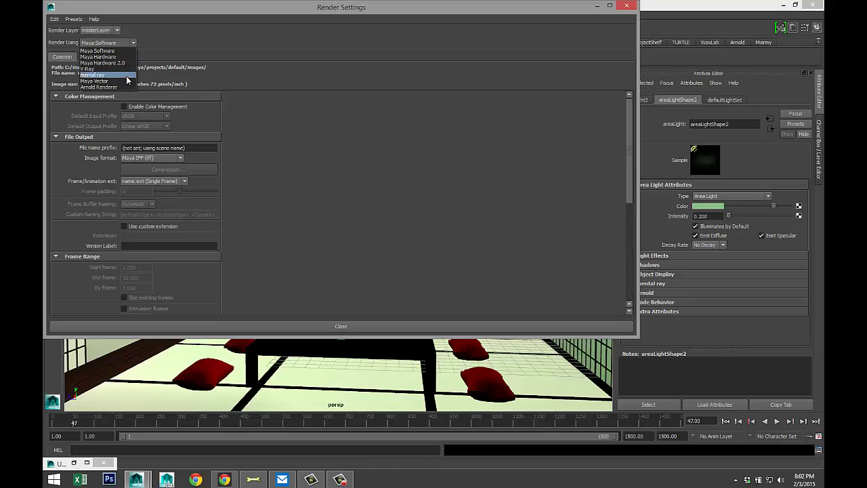
click(124, 79)
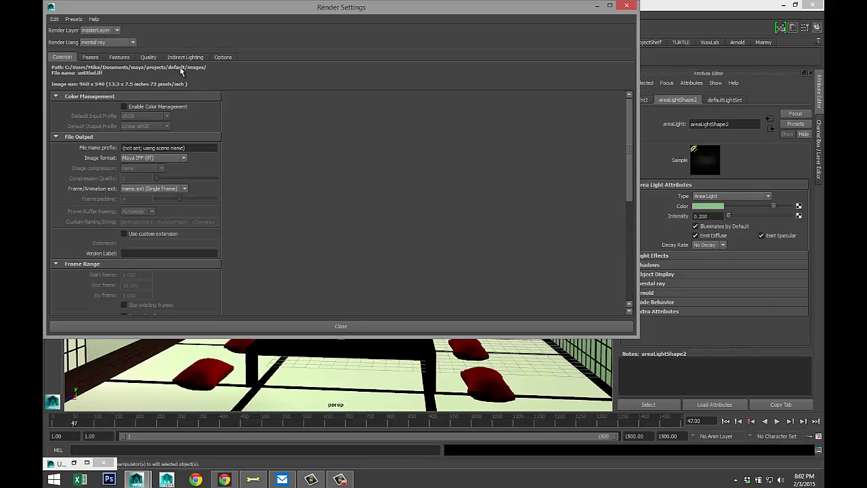
click(185, 58)
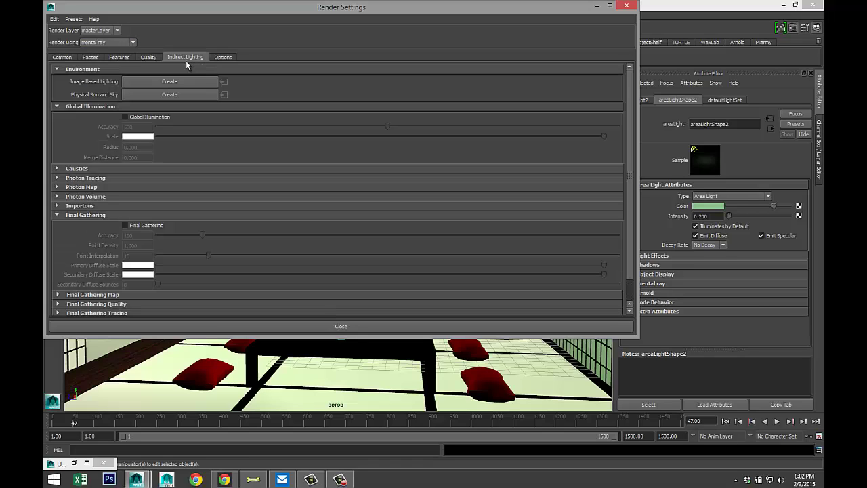
click(124, 117)
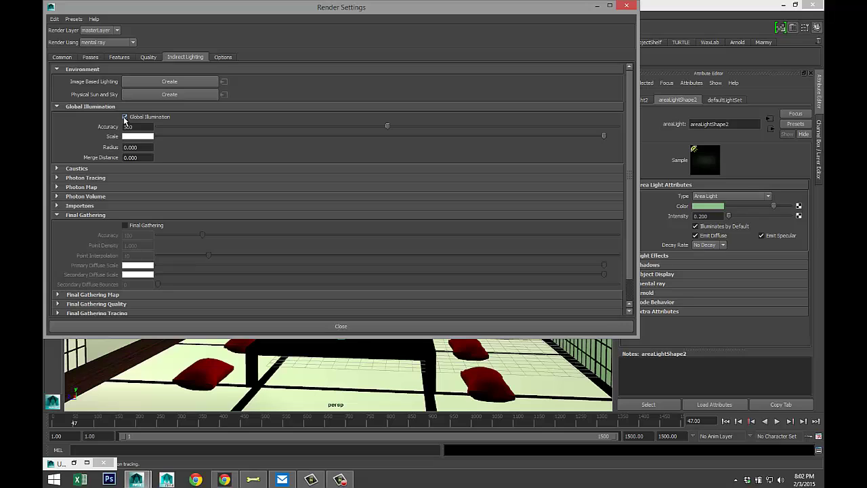
click(124, 226)
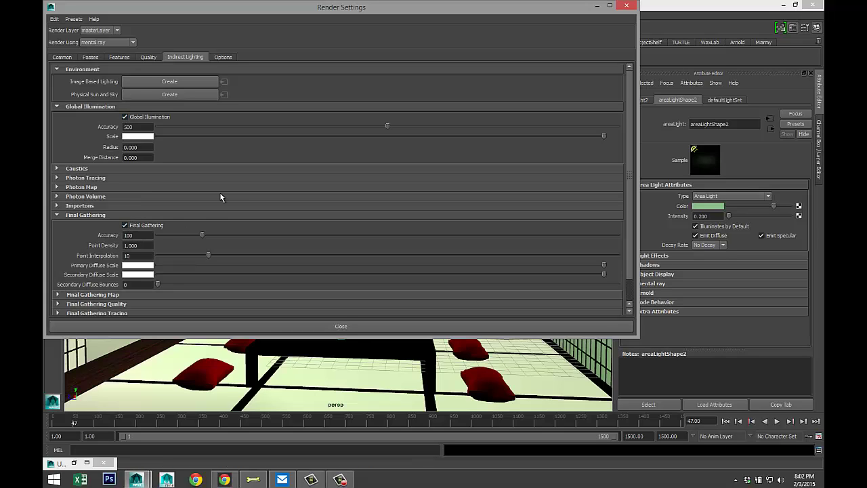
Step: Raise the render's unified sampling quality and set the image size to the HD 1080 preset
click(147, 58)
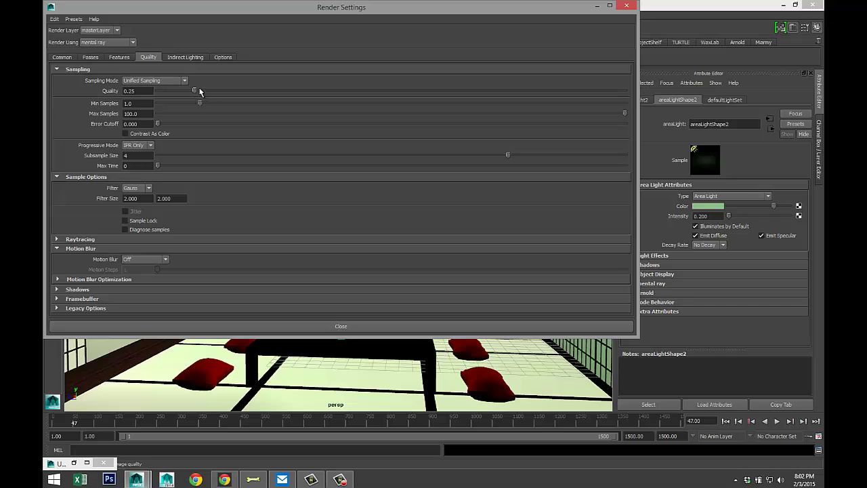
drag(194, 91, 501, 91)
click(61, 56)
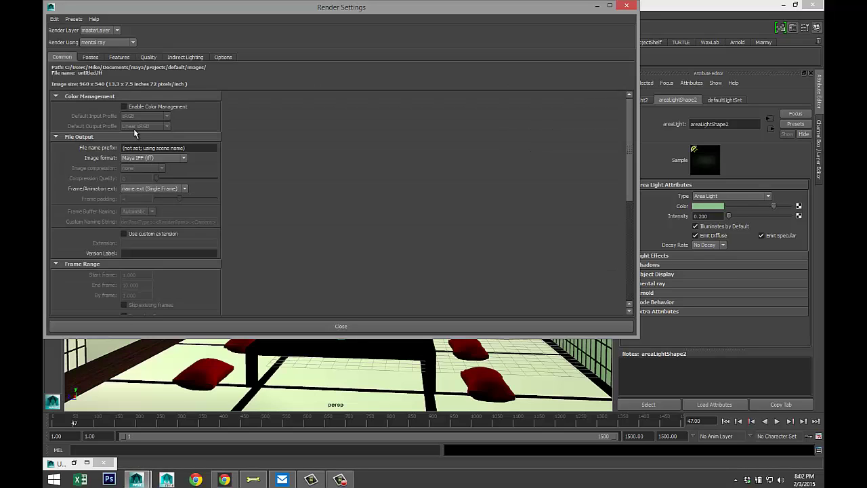
scroll(133, 128, down, 5)
scroll(214, 208, down, 3)
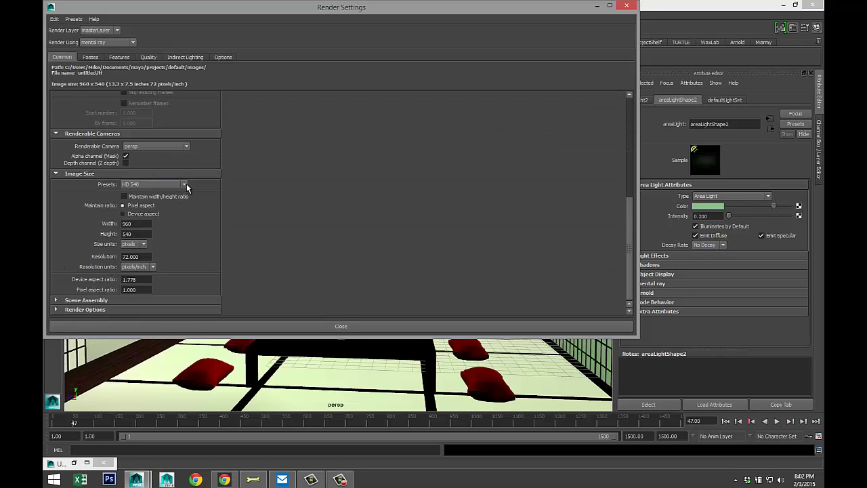
click(184, 184)
click(185, 248)
click(179, 248)
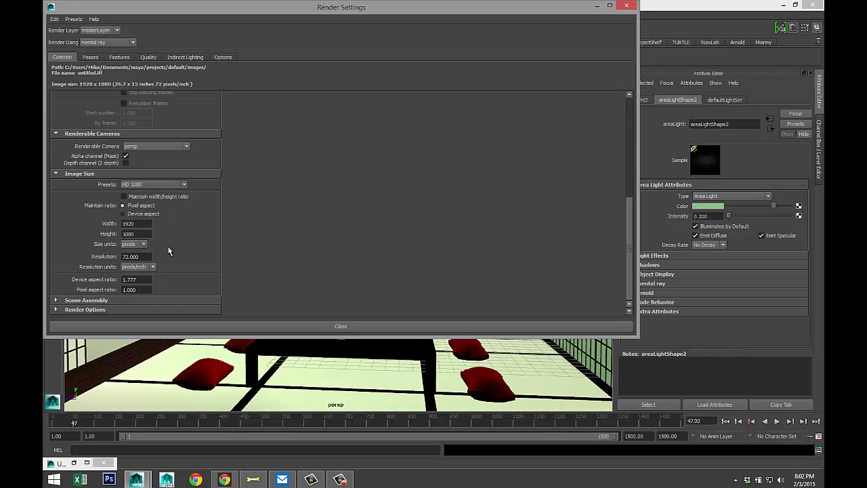
click(597, 6)
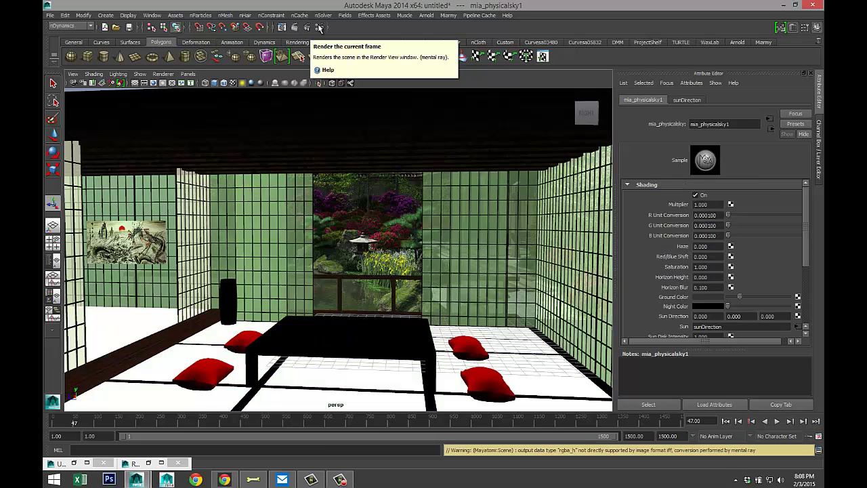
Step: Examine the house from the garden side, from above and through the open side, including the tatami room and the area lights
alt+drag(382, 156, 205, 132)
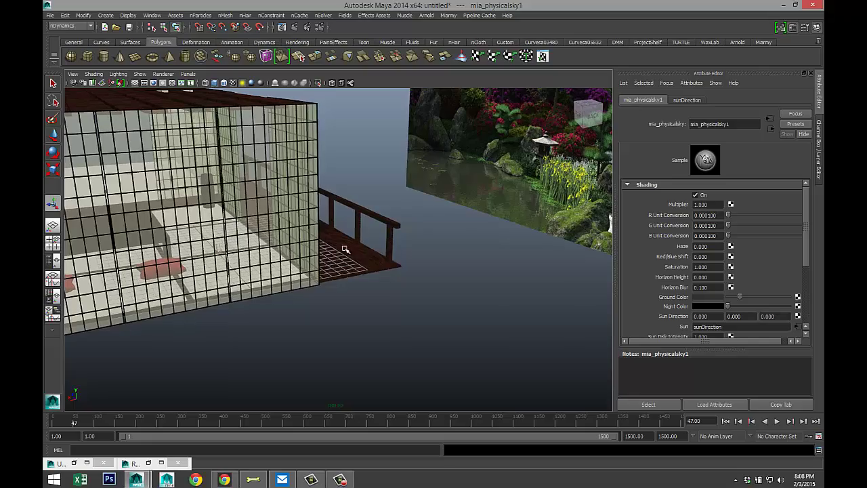
scroll(351, 250, up, 2)
scroll(345, 250, down, 2)
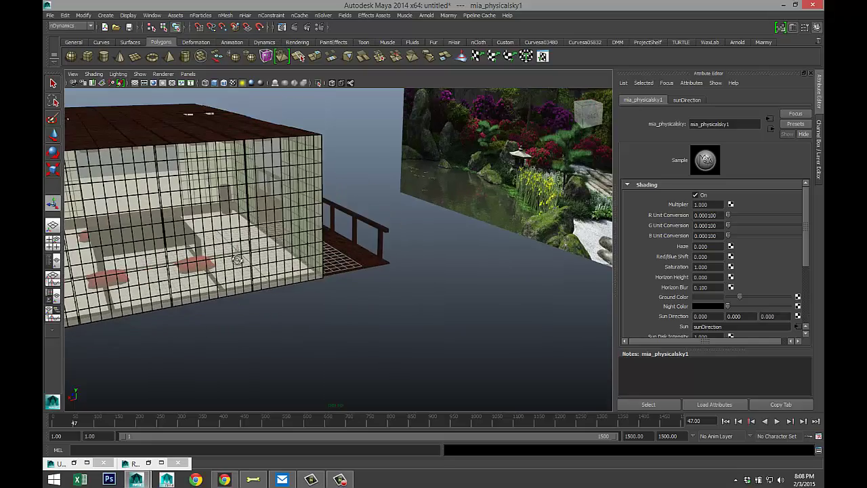
alt+drag(234, 260, 386, 244)
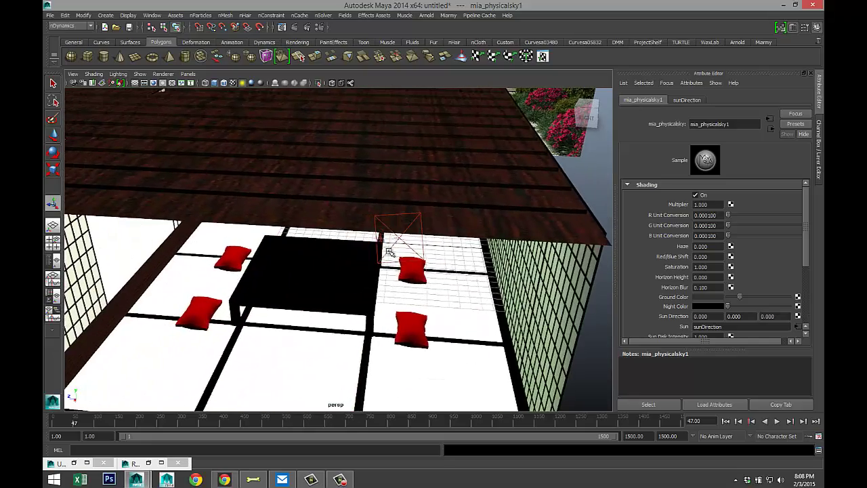
scroll(387, 244, up, 3)
scroll(399, 238, down, 5)
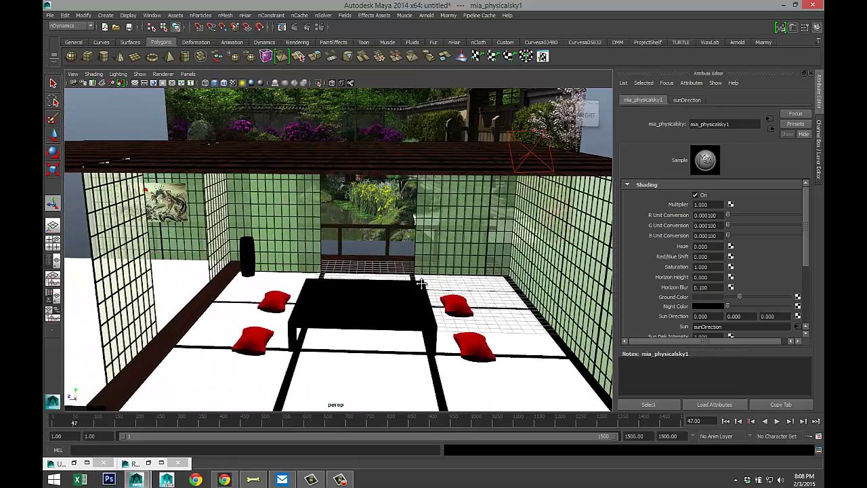
alt+drag(422, 283, 420, 283)
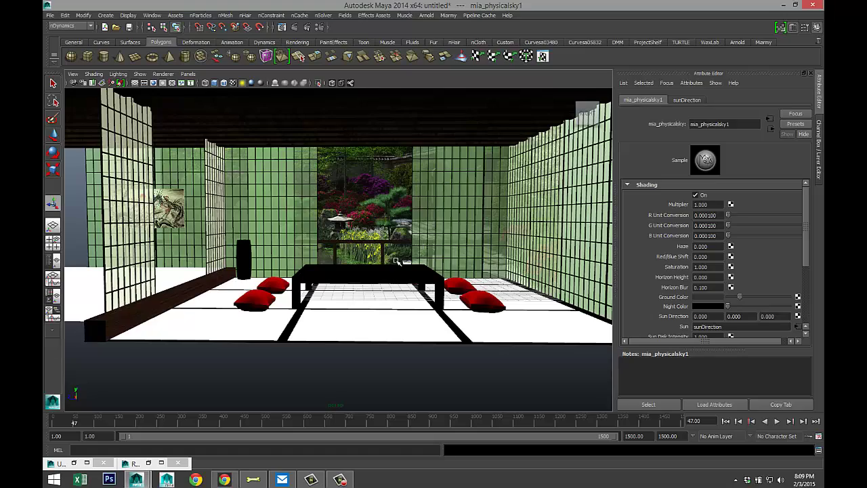
scroll(397, 261, down, 5)
alt+drag(417, 262, 328, 261)
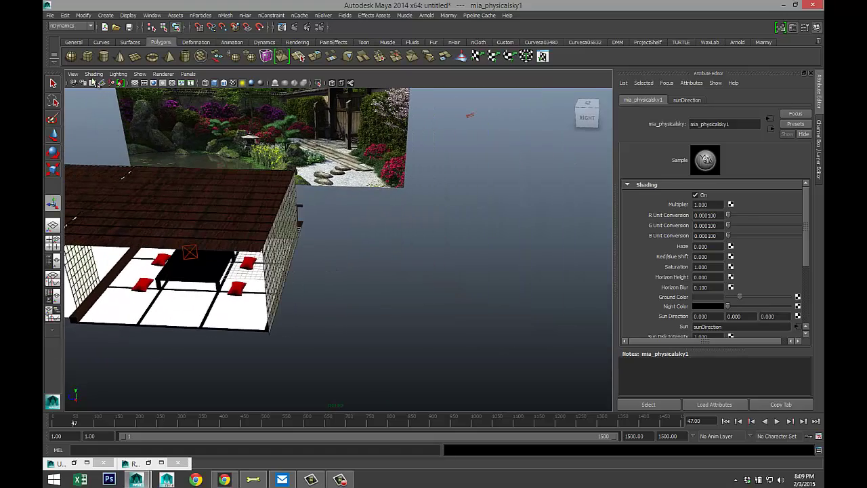
Step: Create a polygon cylinder beside the house, about 12.9 in radius and 13.8 high, with 8 axis and 3 height subdivisions
click(104, 57)
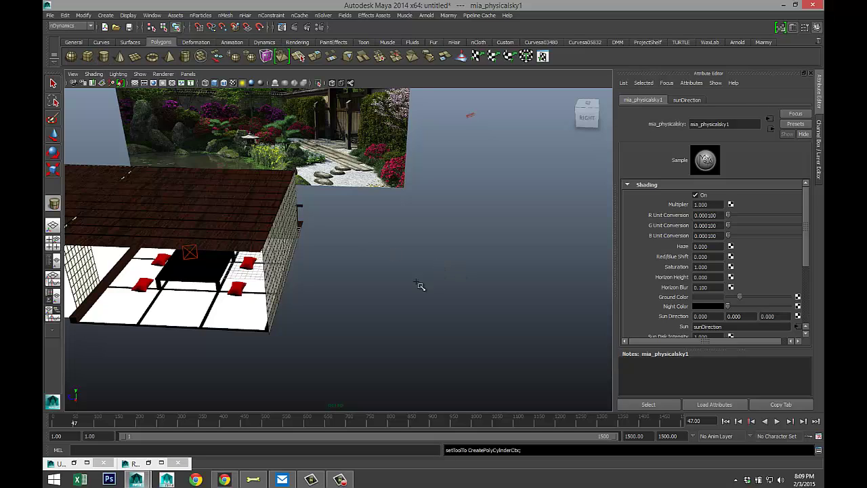
drag(420, 296, 462, 223)
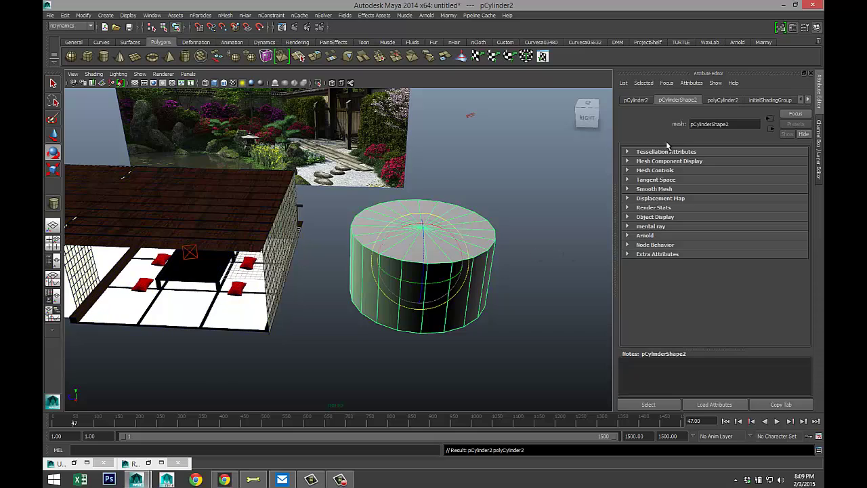
click(641, 102)
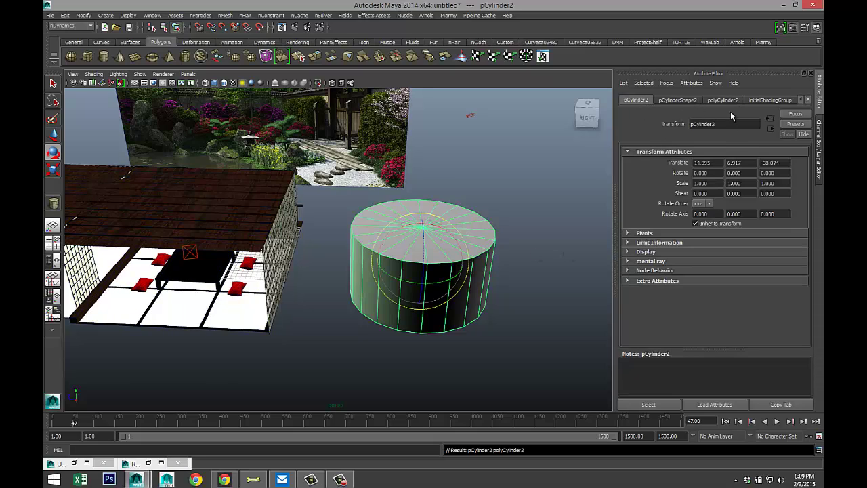
click(723, 100)
double_click(715, 188)
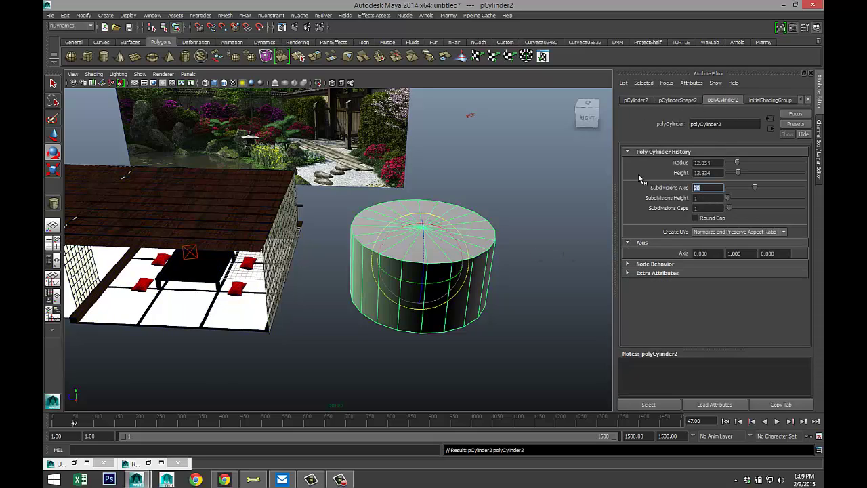
text(5)
key(Return)
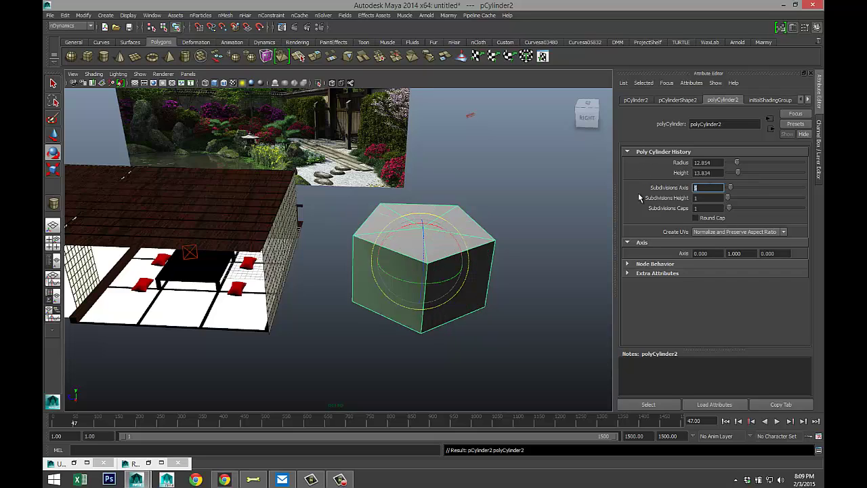
text(8)
key(Return)
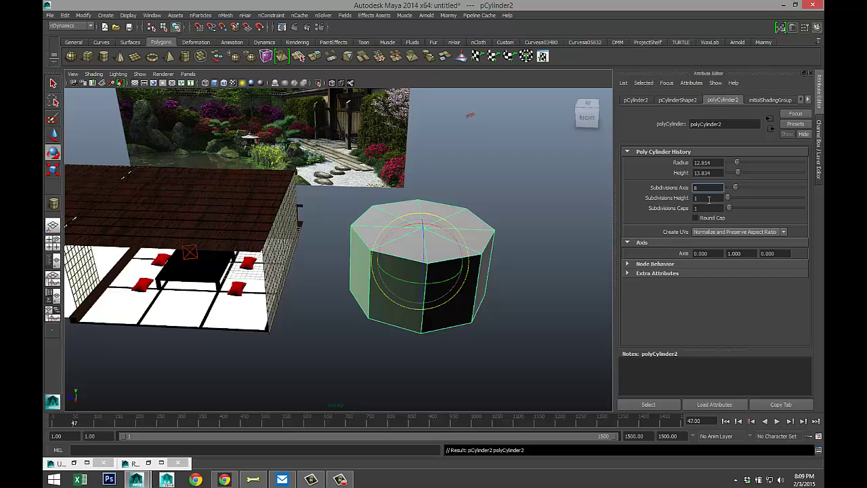
drag(729, 200, 730, 200)
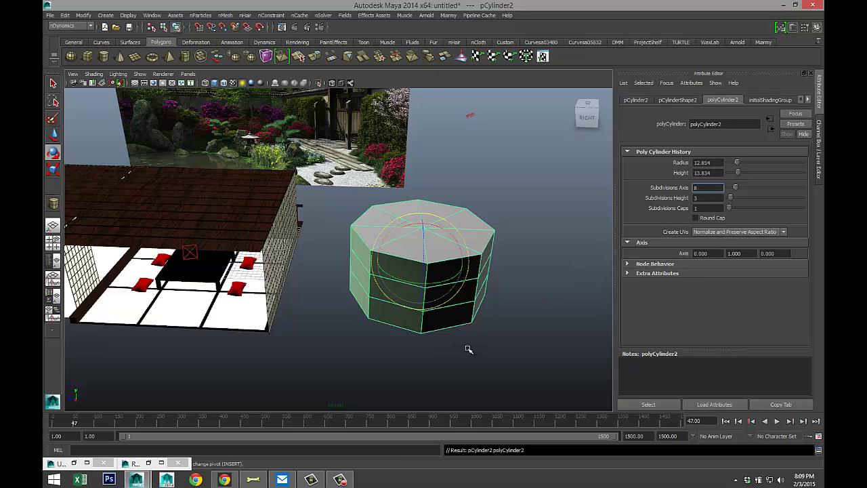
Step: Try a bevel on the vertical edges around the eight-sided cylinder, and undo it
alt+middle_drag(465, 350, 436, 350)
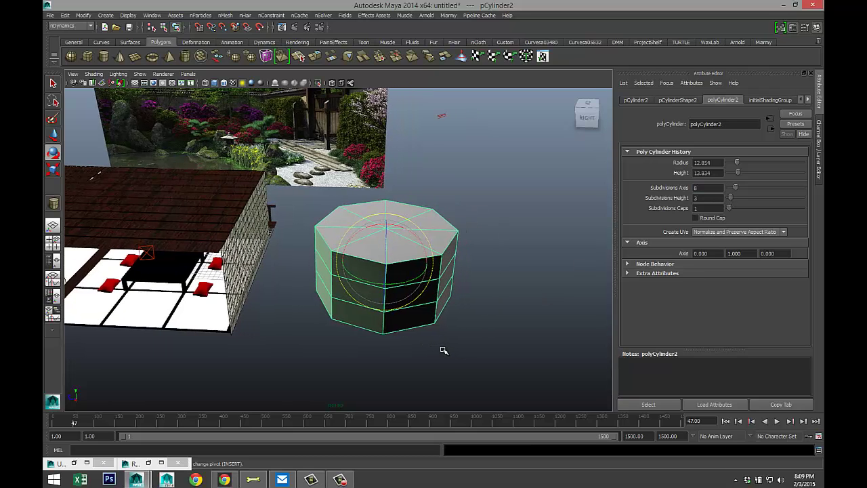
click(444, 350)
alt+right_drag(439, 352, 421, 321)
click(401, 298)
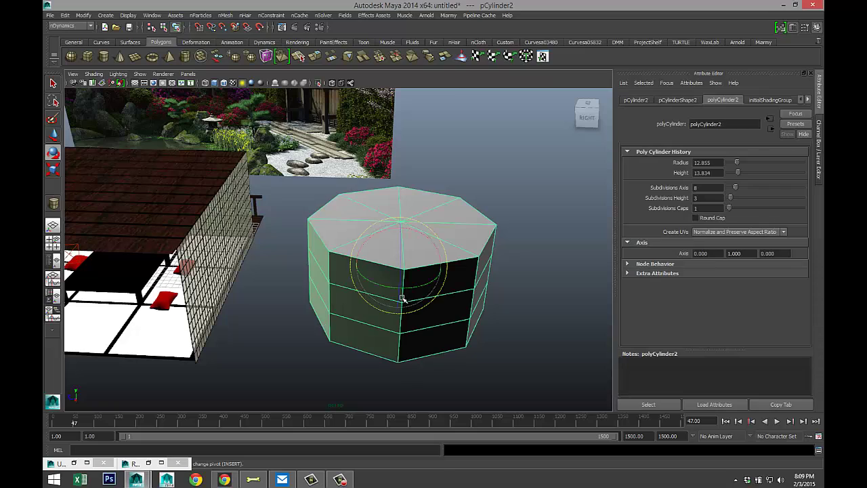
right_click(403, 298)
click(404, 246)
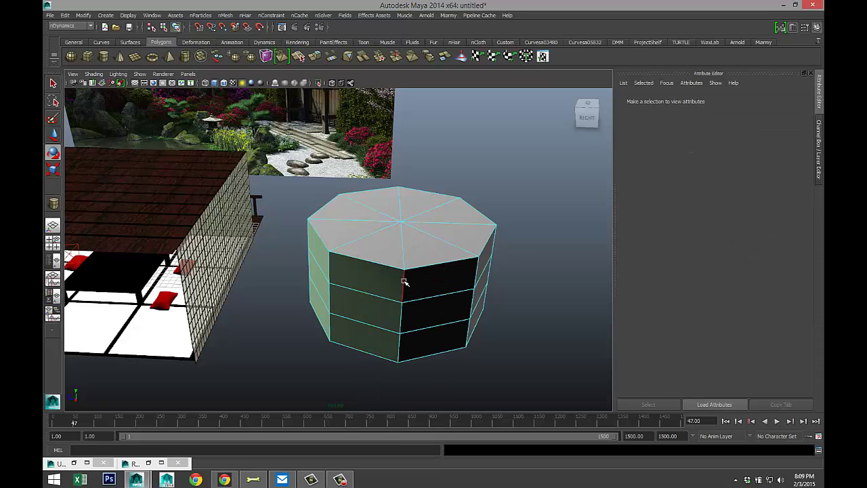
click(404, 310)
click(400, 347)
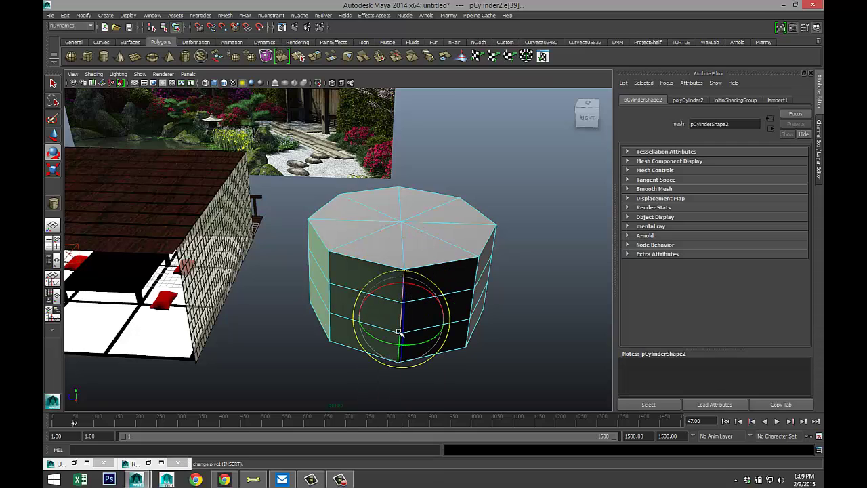
alt+drag(335, 373, 410, 273)
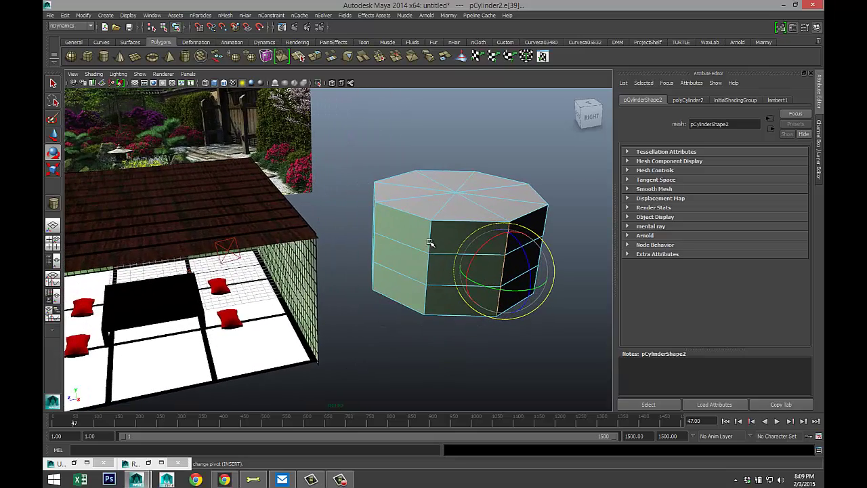
shift+click(428, 245)
alt+drag(505, 327, 345, 300)
click(335, 300)
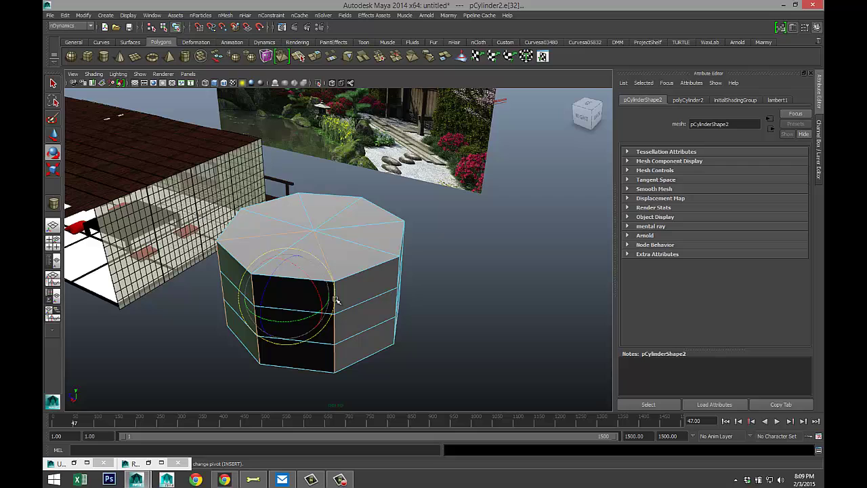
shift+click(398, 281)
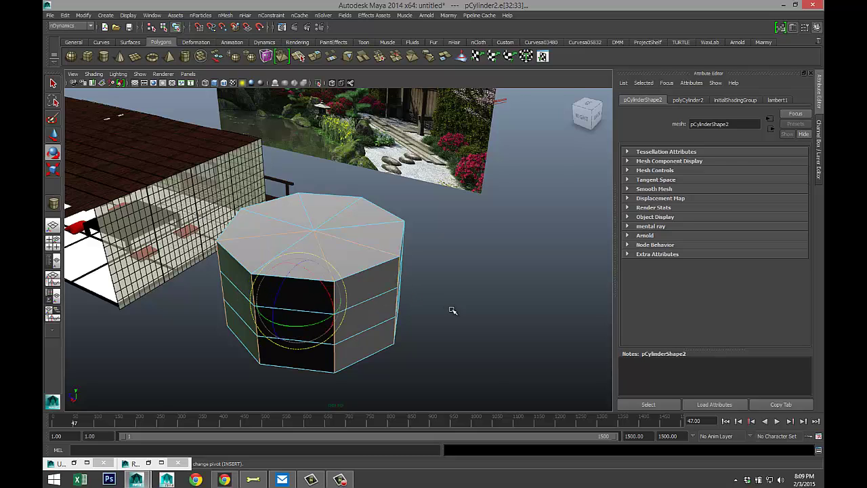
alt+drag(452, 310, 220, 258)
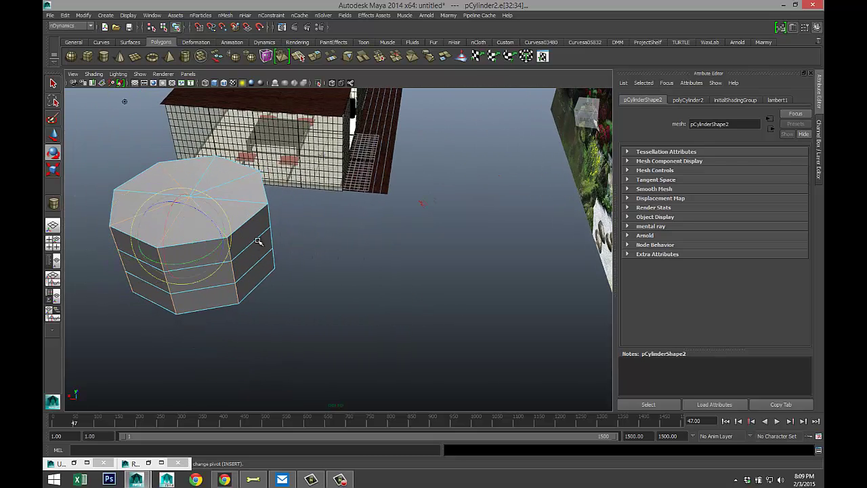
shift+click(270, 220)
alt+drag(360, 262, 354, 214)
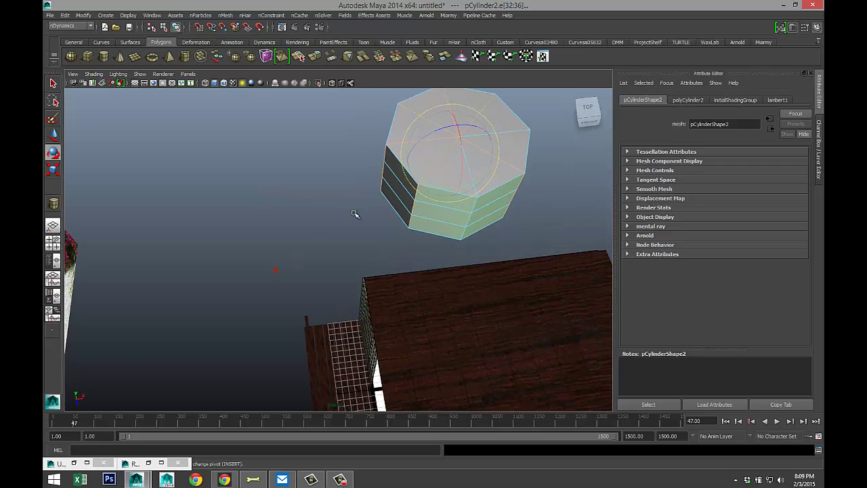
shift+double_click(475, 208)
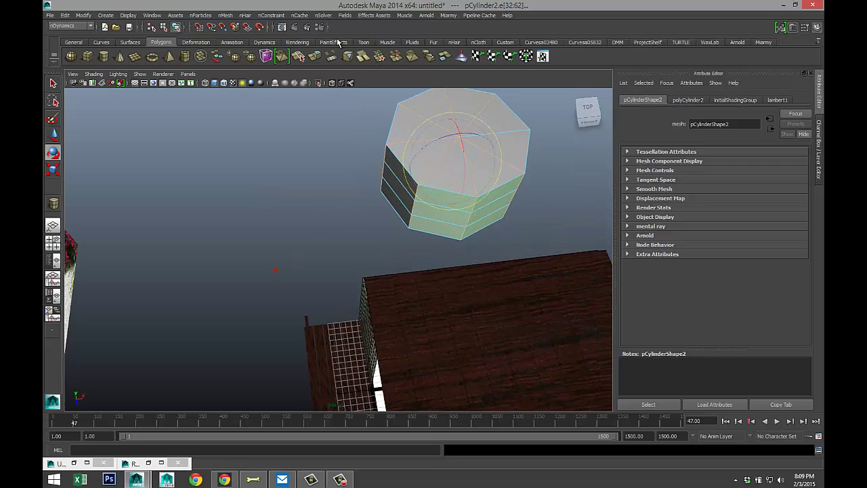
click(91, 28)
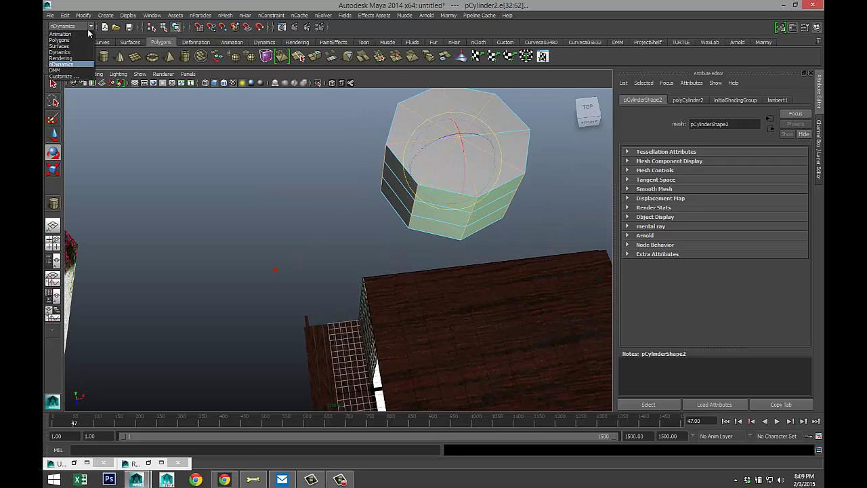
click(82, 36)
click(237, 15)
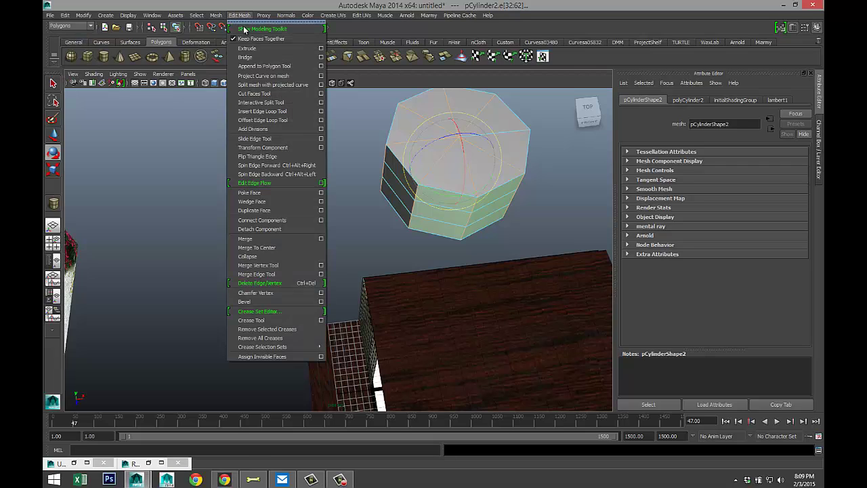
click(274, 302)
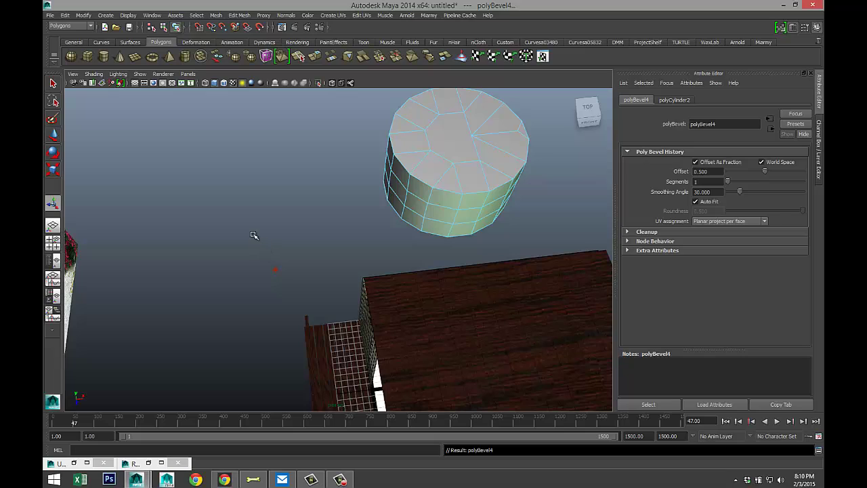
alt+drag(239, 228, 353, 233)
key(ctrl+z)
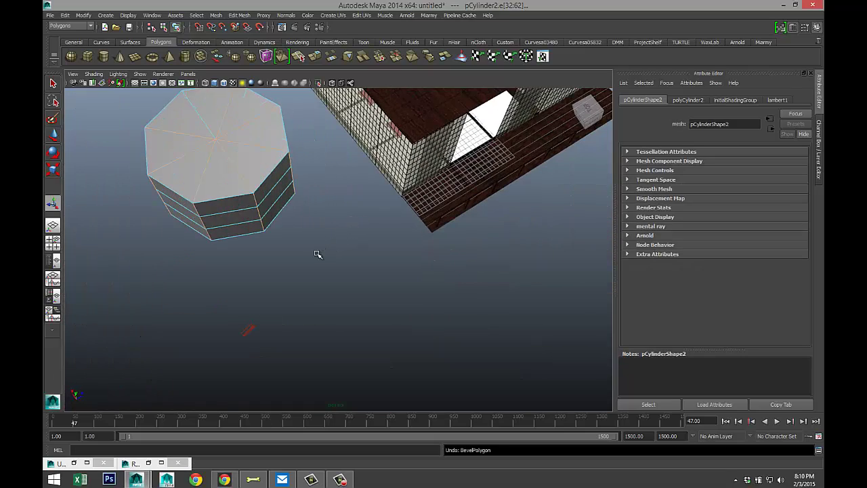
Step: Scale the cylinder's two horizontal middle edge loops apart vertically until they sit close to the upper and lower rims
alt+drag(275, 266, 321, 230)
click(363, 316)
double_click(322, 230)
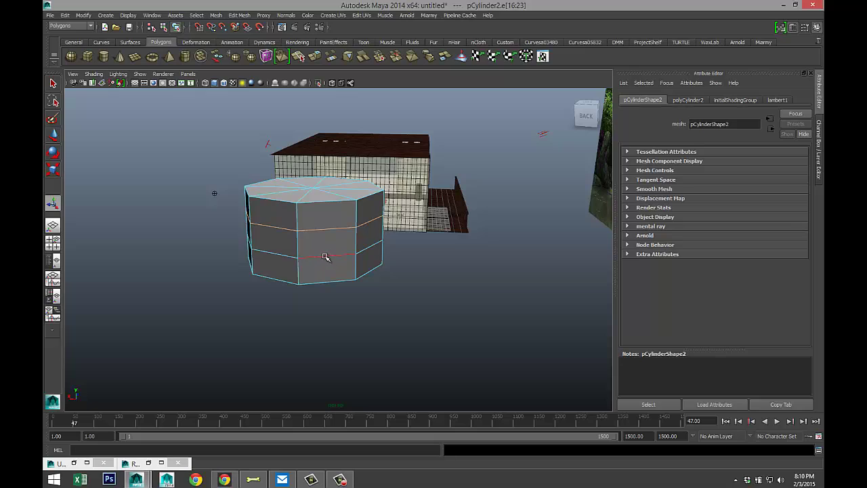
shift+double_click(285, 256)
key(r)
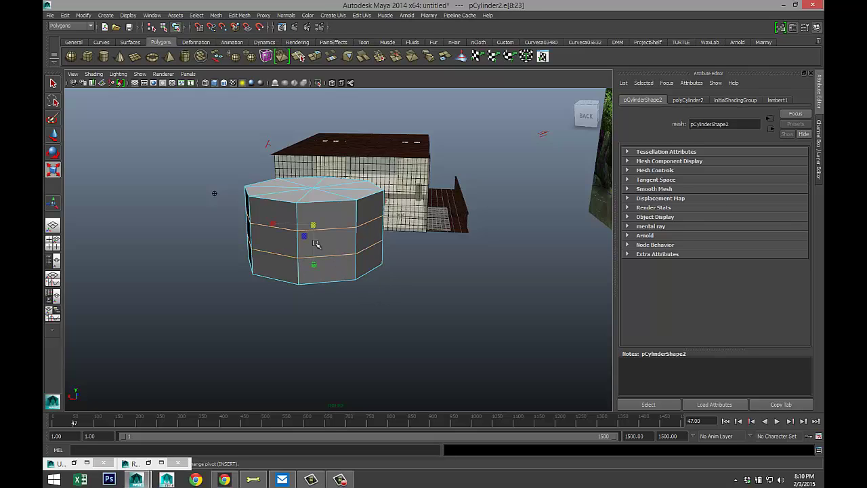
drag(313, 266, 328, 321)
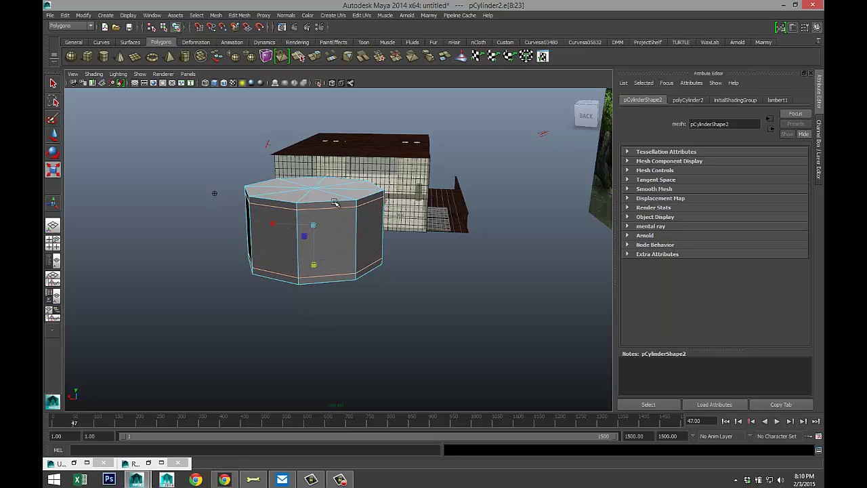
Step: Select the narrow face bands around the cylinder's upper and lower rims and extrude them
right_drag(330, 207, 328, 191)
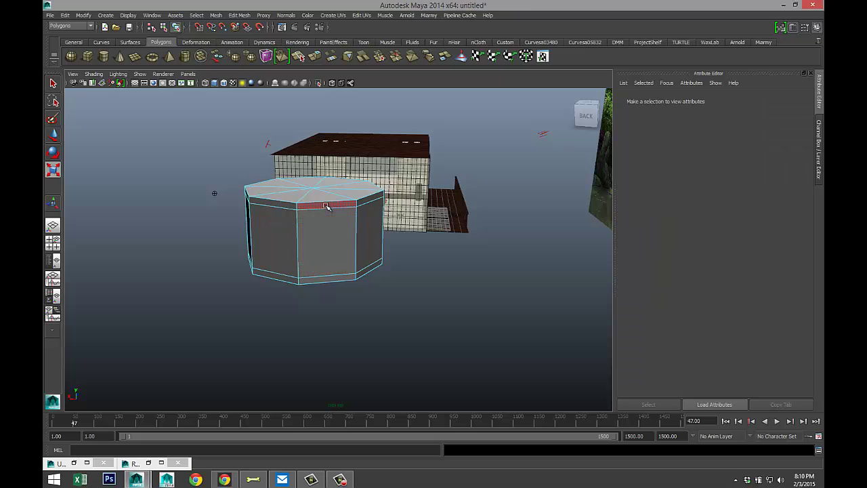
click(322, 206)
shift+click(273, 230)
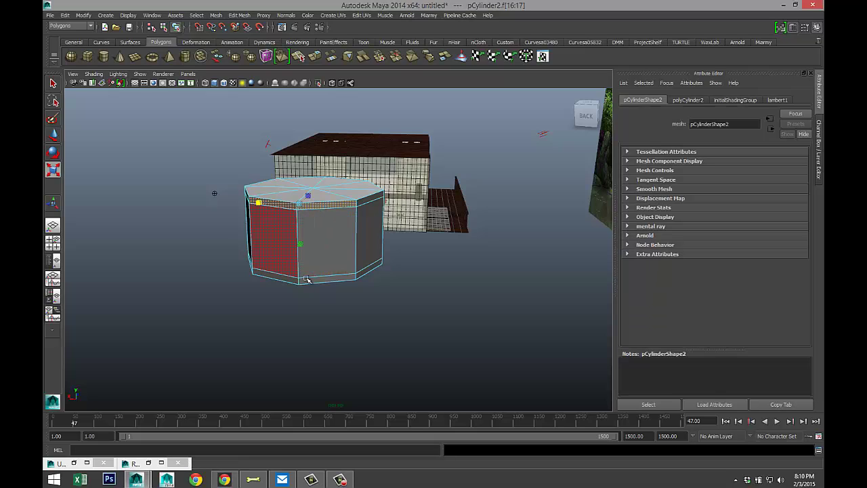
click(321, 281)
double_click(280, 277)
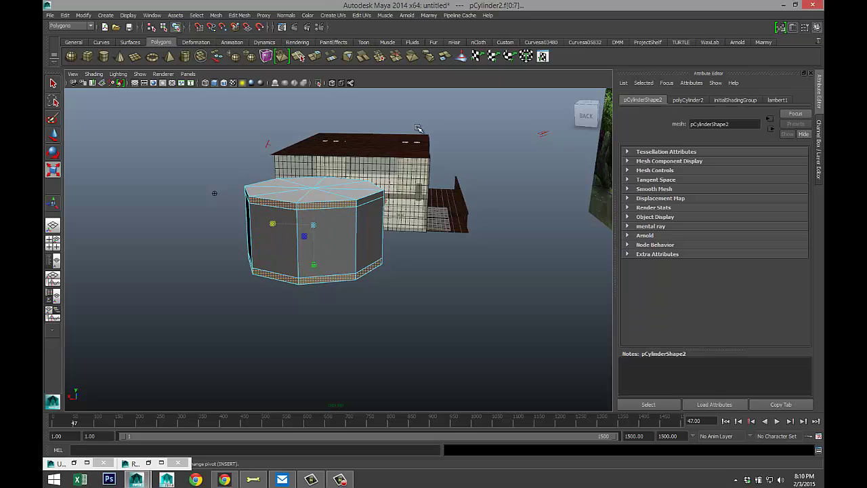
click(239, 15)
click(263, 55)
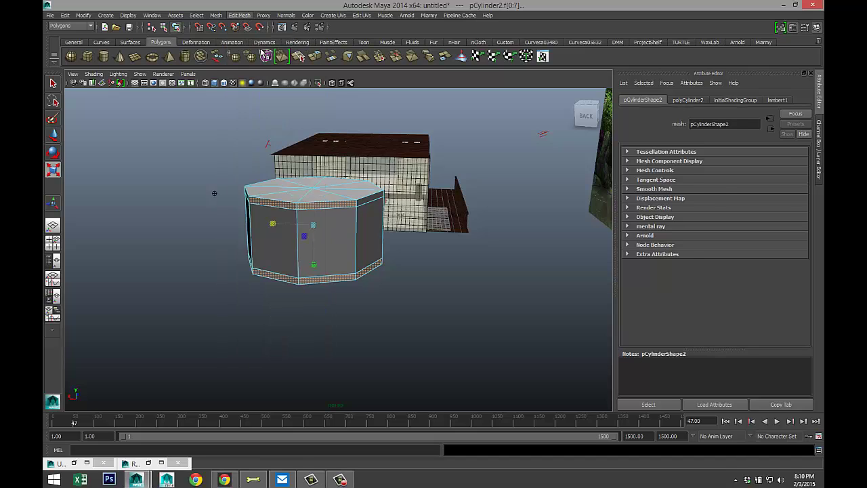
click(309, 262)
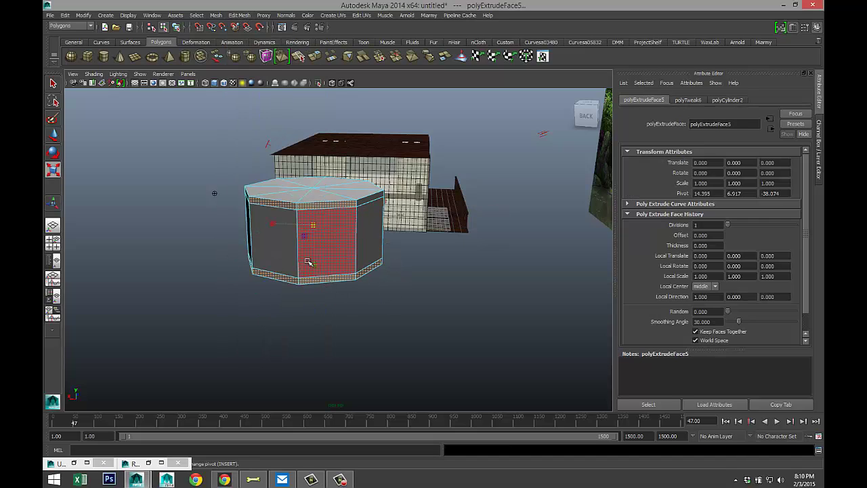
drag(315, 225, 320, 229)
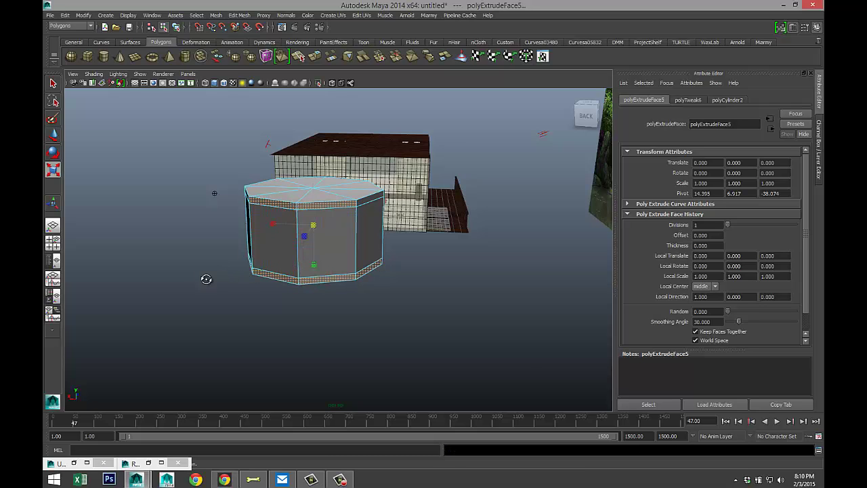
Step: Reselect the complete narrow face bands around the cylinder's upper and lower rims
alt+drag(203, 276, 332, 261)
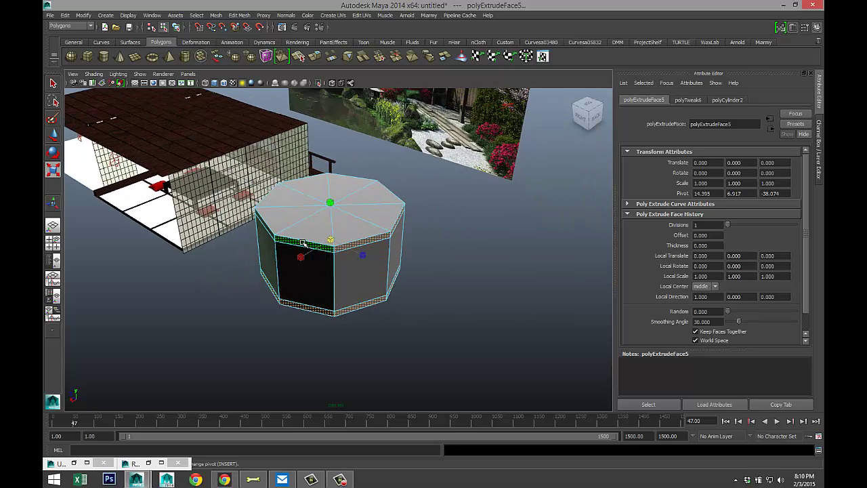
click(301, 255)
click(294, 321)
alt+drag(244, 317, 306, 321)
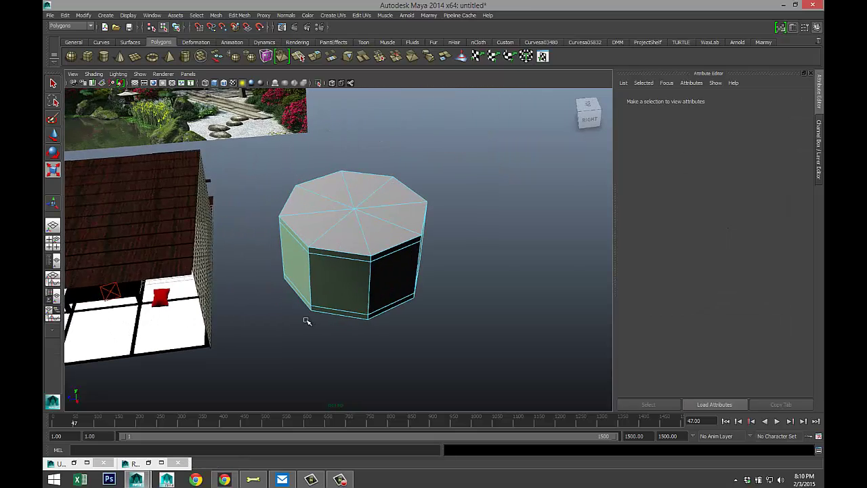
click(345, 250)
double_click(405, 246)
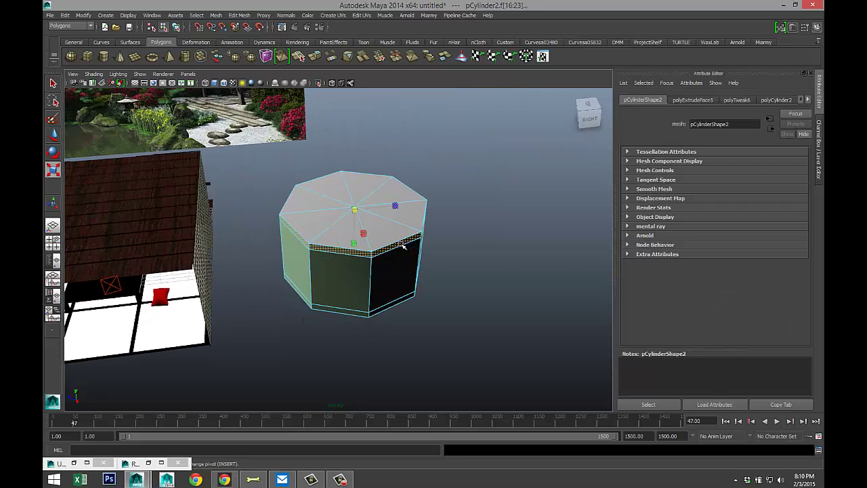
alt+drag(318, 341, 278, 332)
click(333, 320)
double_click(332, 320)
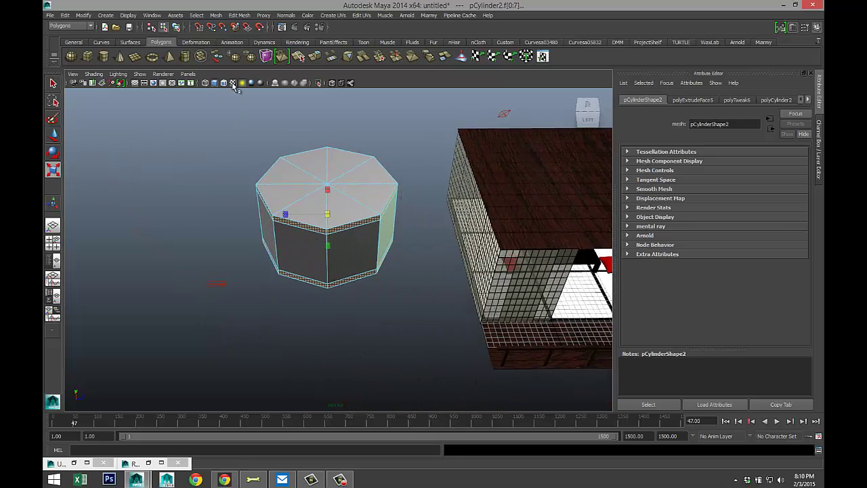
alt+drag(371, 300, 480, 294)
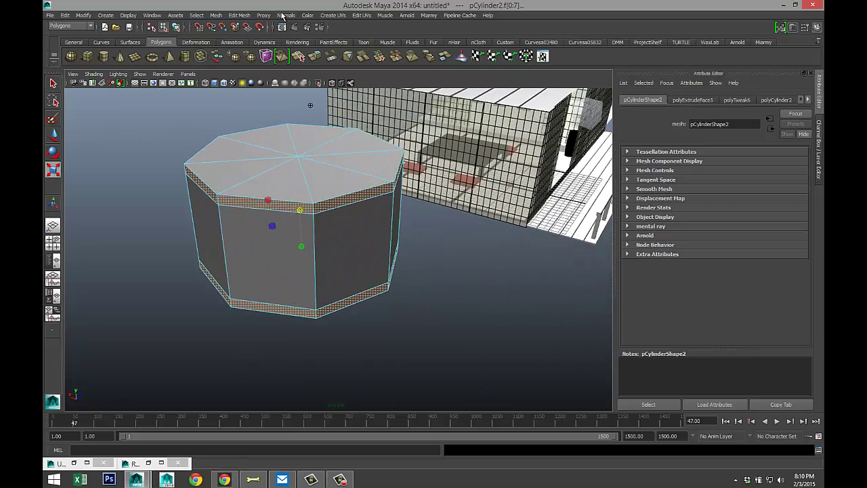
Step: Extrude the two selected rim bands and scale them uniformly outward into slightly projecting ledges around the cylinder
click(246, 17)
click(266, 48)
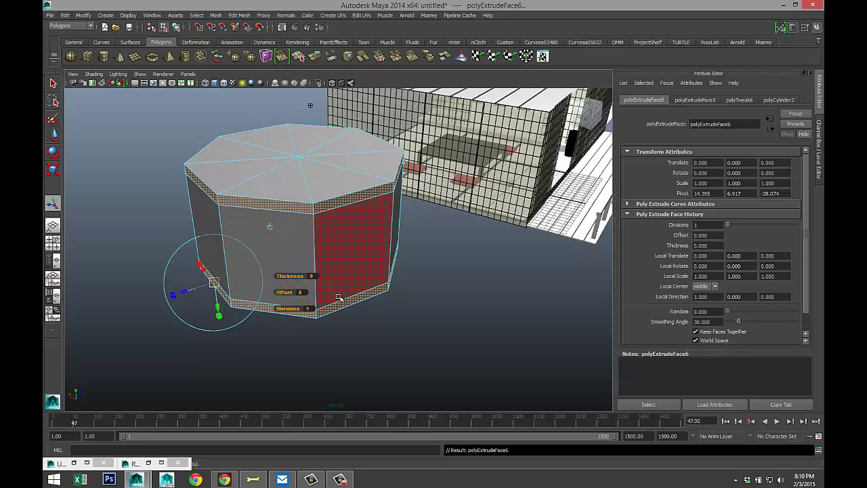
click(305, 243)
drag(300, 208, 313, 212)
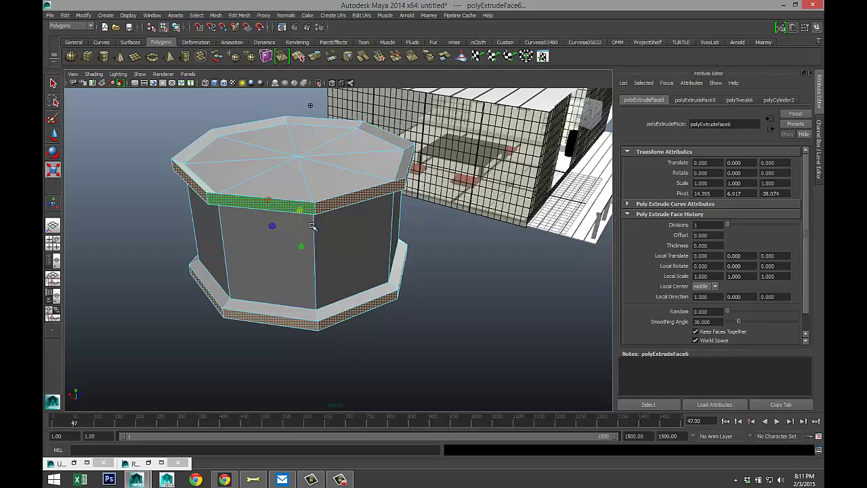
alt+drag(250, 305, 197, 265)
key(ctrl+z)
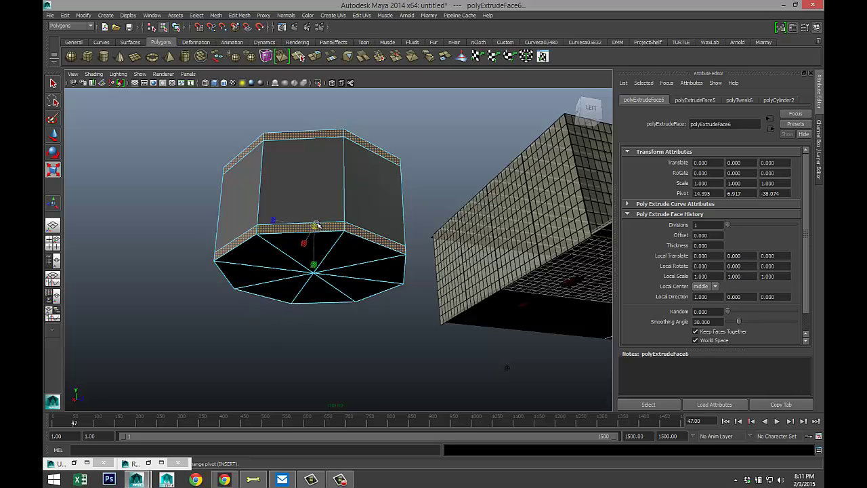
drag(315, 226, 325, 229)
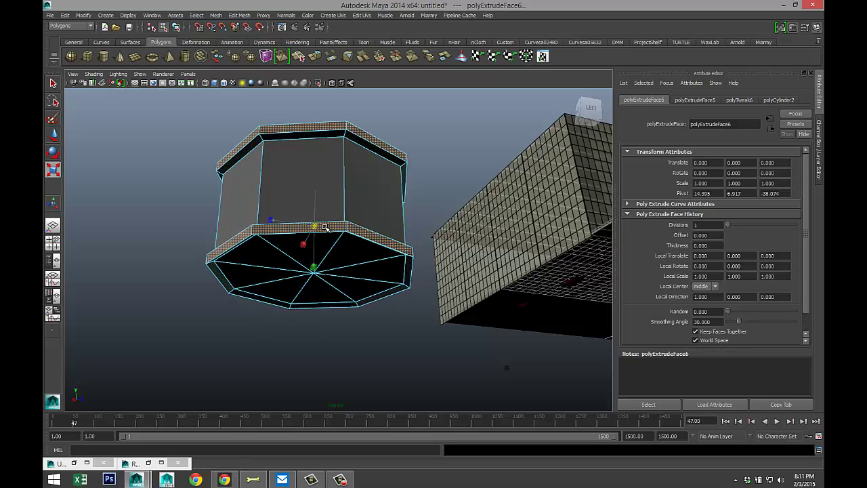
alt+drag(254, 308, 412, 350)
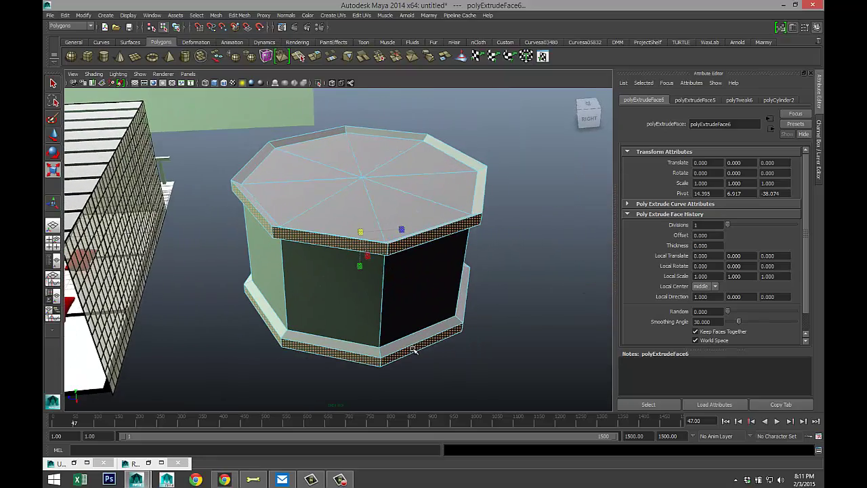
Step: Raise the centre vertex of the cylinder's top cap vertically to form a pointed roof
click(366, 196)
mouse_move(364, 181)
right_down()
mouse_move(360, 159)
mouse_move(322, 177)
mouse_move(361, 178)
right_up()
click(377, 186)
key(w)
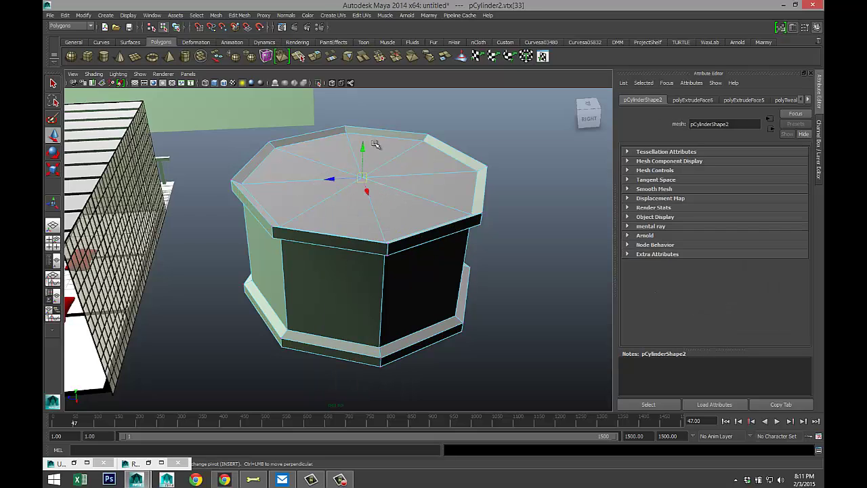
drag(362, 147, 364, 86)
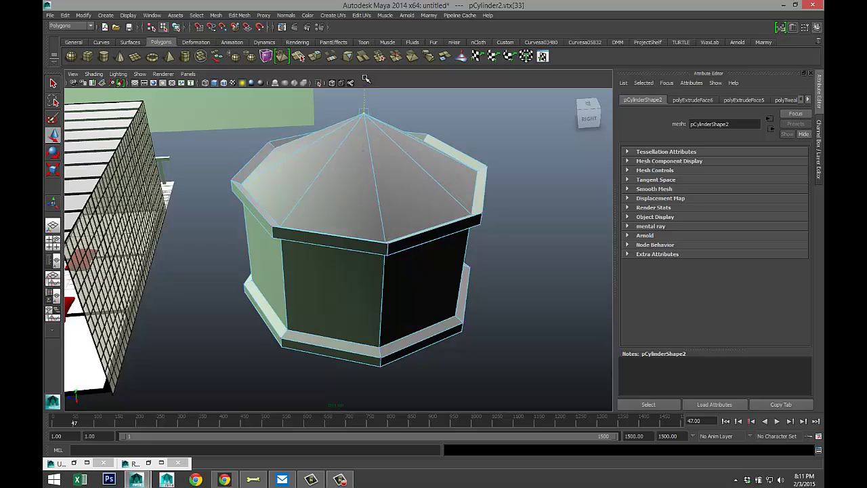
alt+drag(371, 177, 485, 273)
Step: Chamfer the roof's apex vertex into a small flat octagonal top
scroll(486, 273, up, 3)
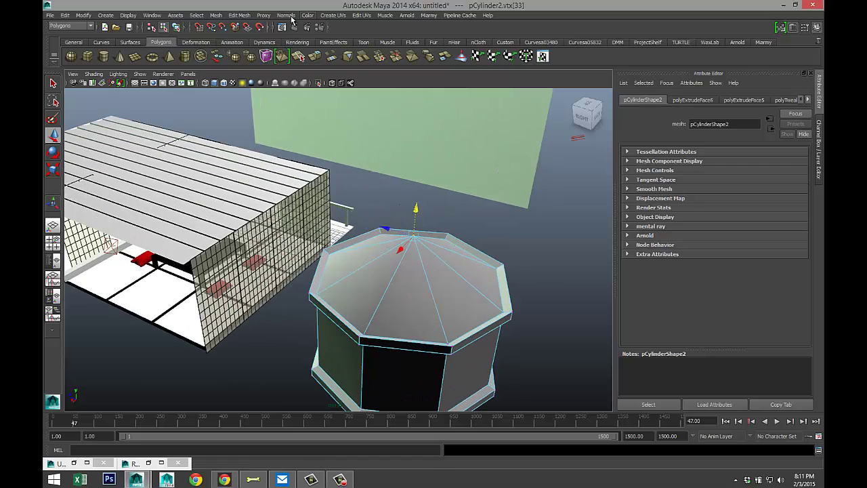
click(239, 17)
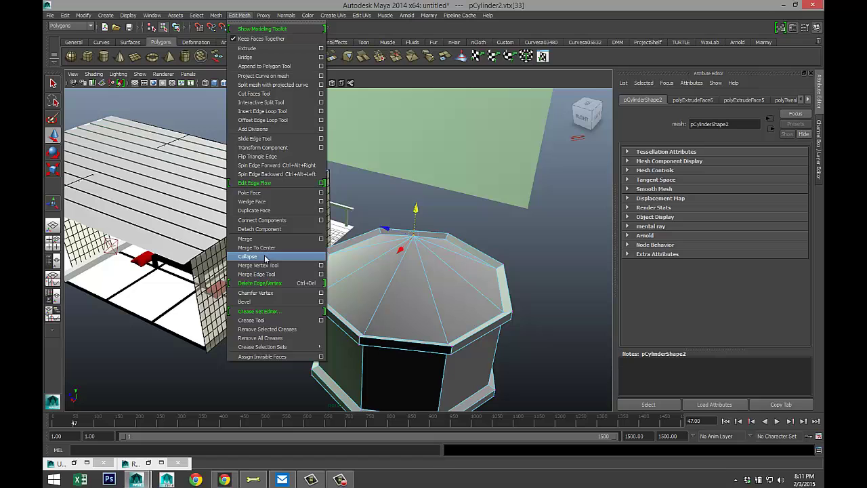
click(272, 293)
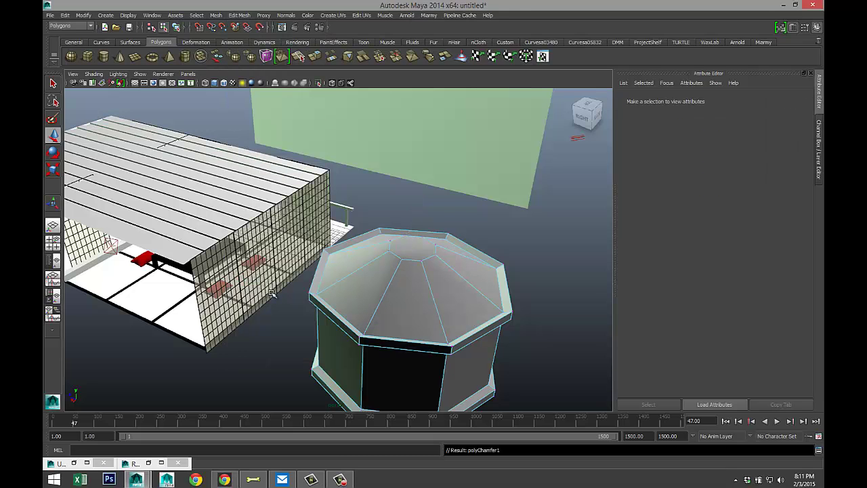
scroll(502, 302, up, 8)
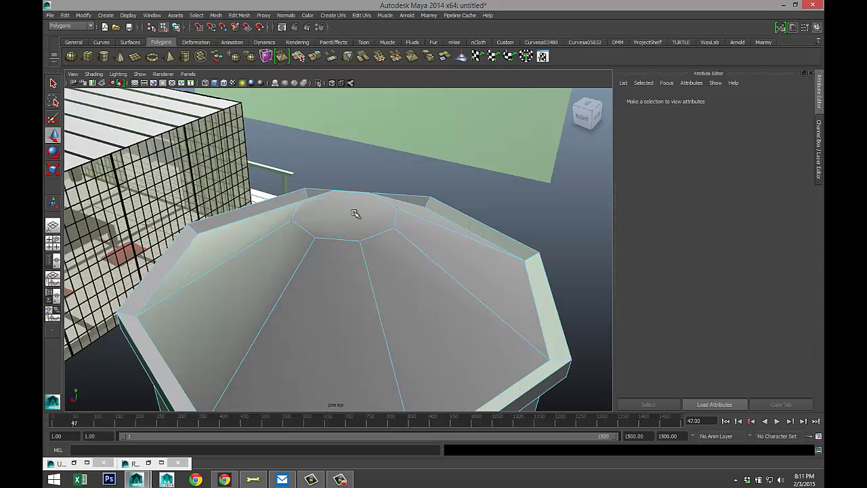
scroll(355, 213, down, 4)
Step: Select the whole octagonal prop and assign it a new Lambert material
alt+drag(381, 302, 431, 292)
right_drag(400, 243, 413, 232)
drag(309, 181, 541, 396)
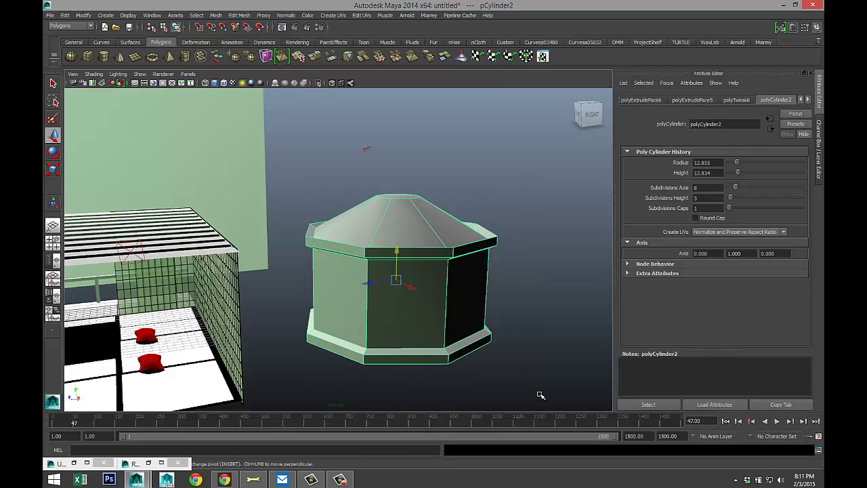
right_drag(432, 238, 449, 418)
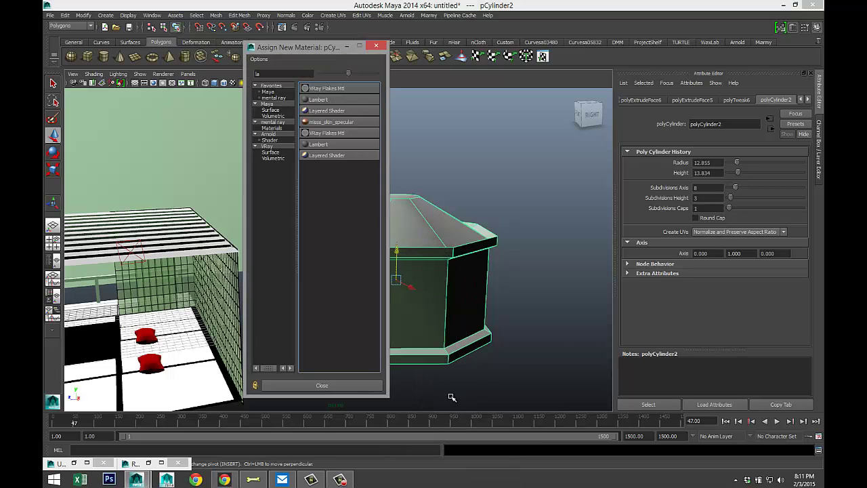
click(324, 100)
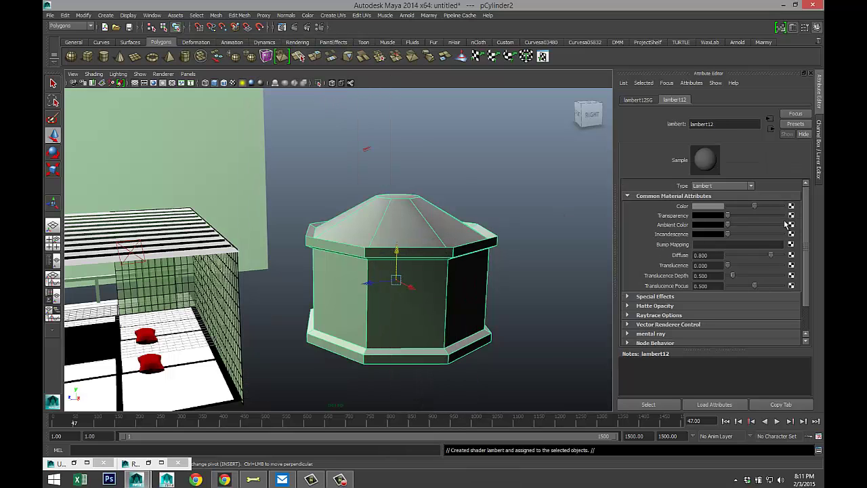
Step: Turn on textured display and map the Lambert's color to a file texture using Cherry Wood.jpg
alt+right_drag(494, 282, 474, 289)
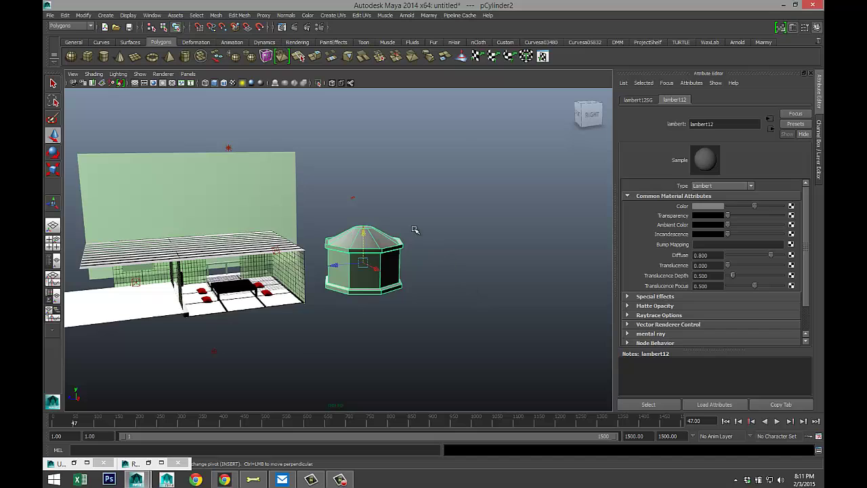
click(233, 83)
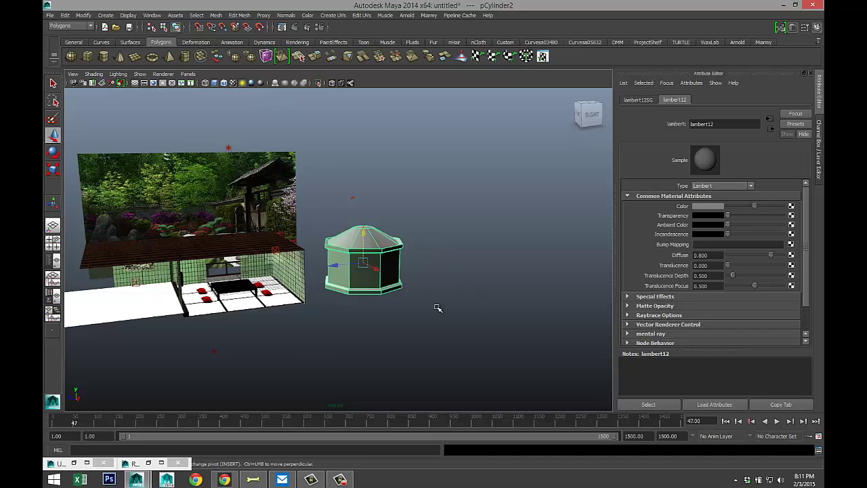
alt+right_drag(438, 305, 666, 276)
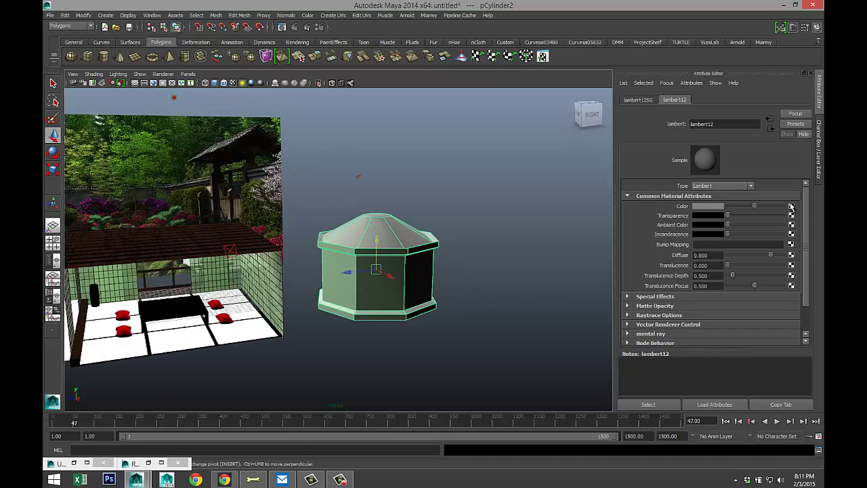
click(791, 206)
click(216, 152)
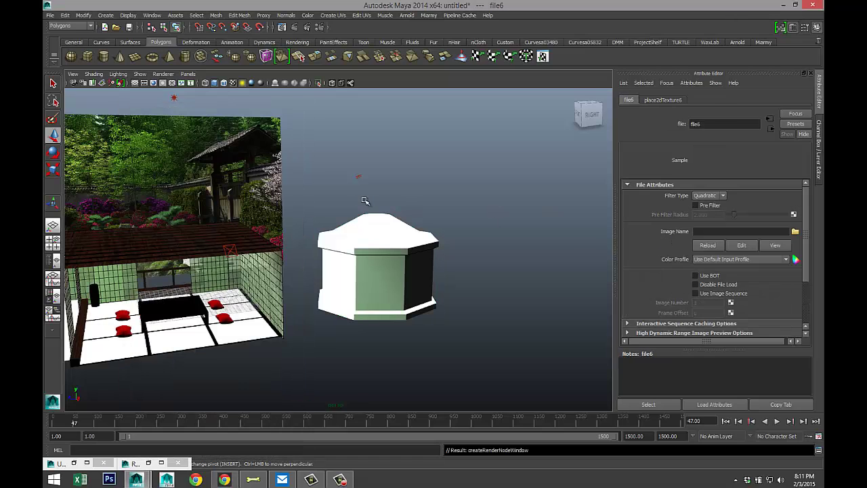
click(795, 231)
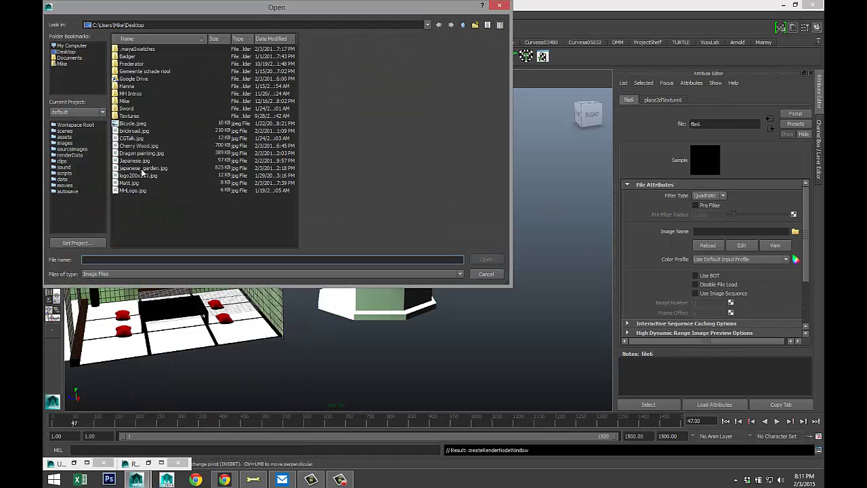
click(138, 147)
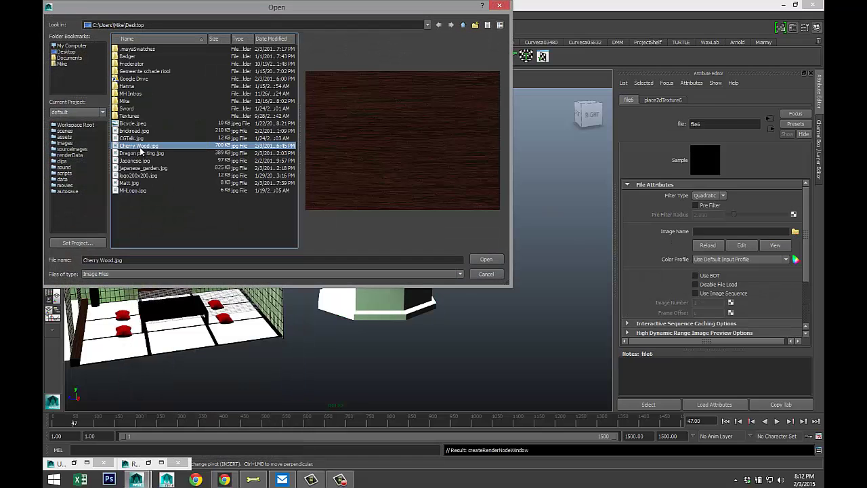
click(485, 260)
scroll(500, 342, up, 2)
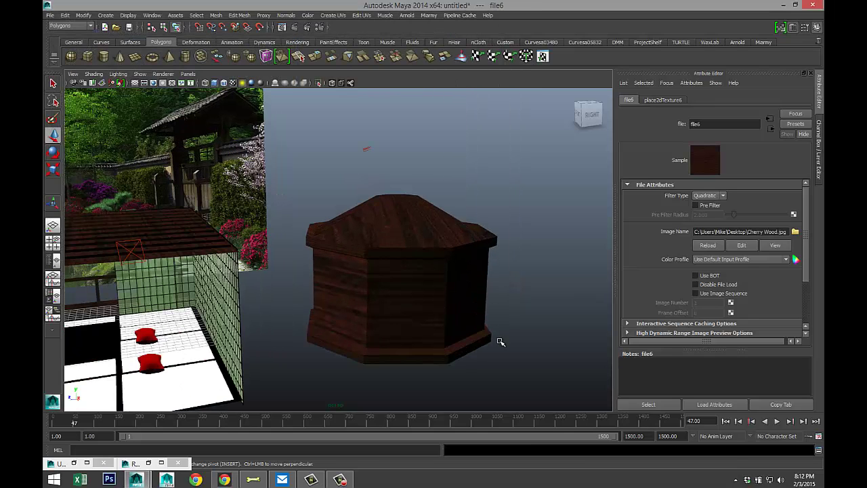
alt+drag(495, 338, 457, 318)
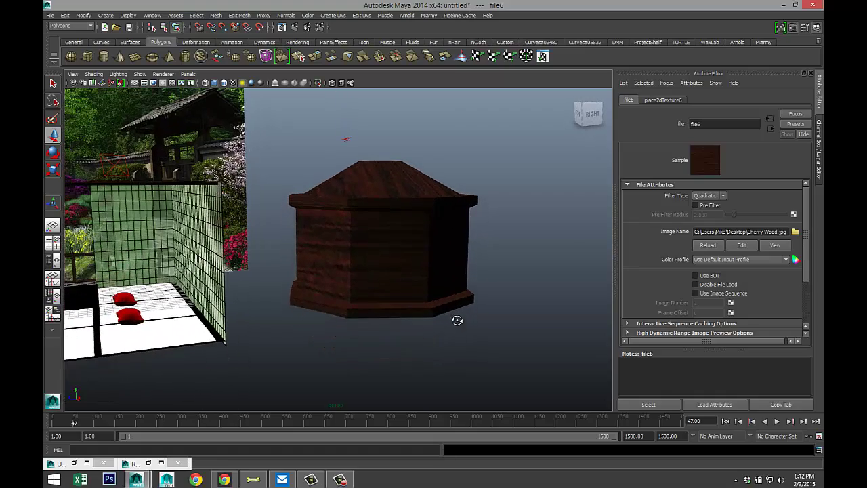
Step: Select all eight large side wall faces of the octagonal prop between its upper and lower ledges
click(391, 254)
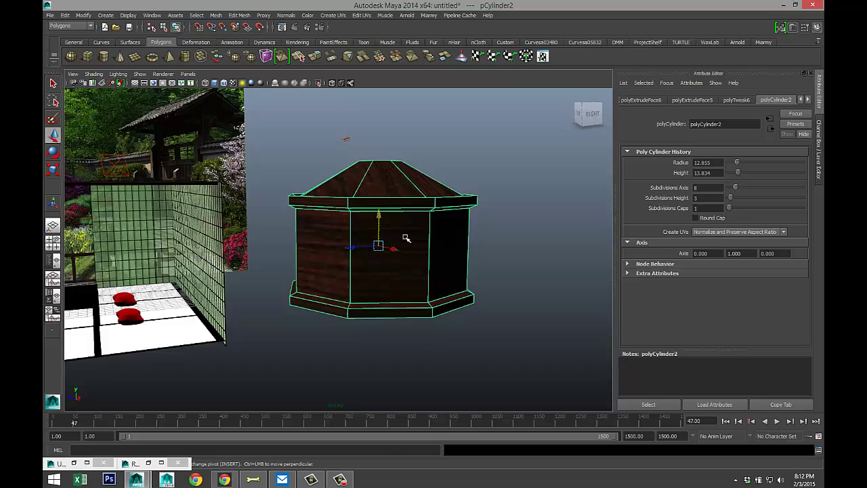
right_drag(406, 238, 404, 254)
click(402, 252)
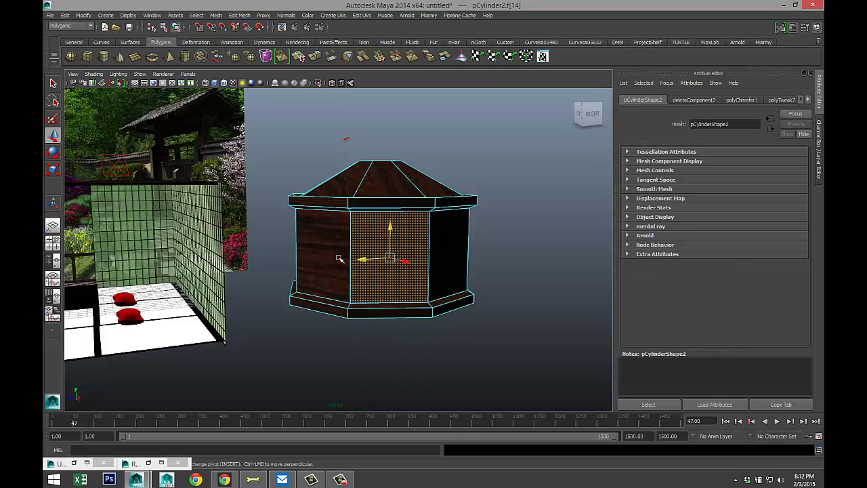
shift+click(339, 258)
shift+click(441, 256)
alt+drag(502, 314, 316, 271)
click(316, 271)
alt+drag(449, 321, 339, 326)
shift+click(321, 274)
shift+click(355, 281)
alt+drag(398, 304, 341, 300)
shift+click(358, 261)
shift+click(356, 265)
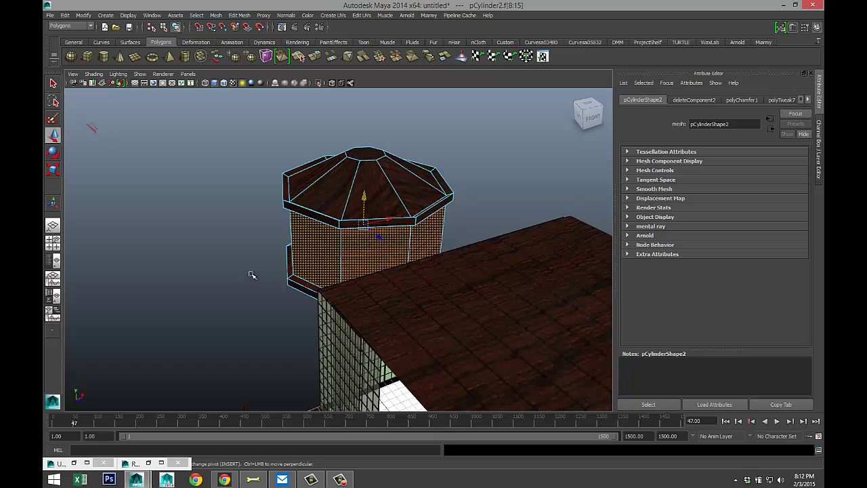
alt+drag(251, 274, 332, 274)
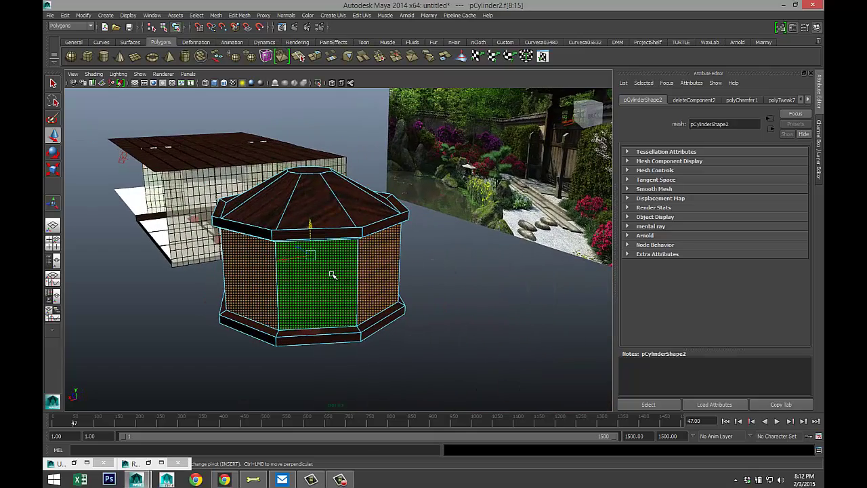
Step: Assign a new Lambert material to the selected wall faces and set its color to a pale, desaturated yellow with hue 60
shift+right_drag(332, 274, 346, 446)
click(334, 99)
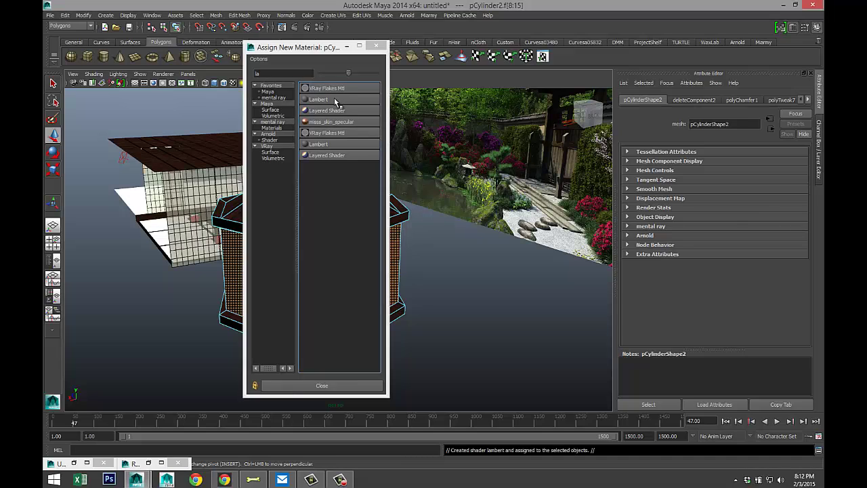
click(718, 207)
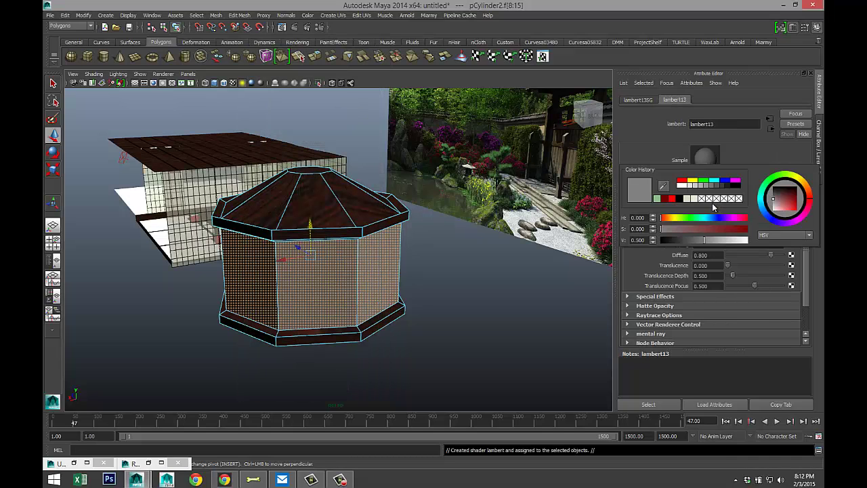
click(693, 182)
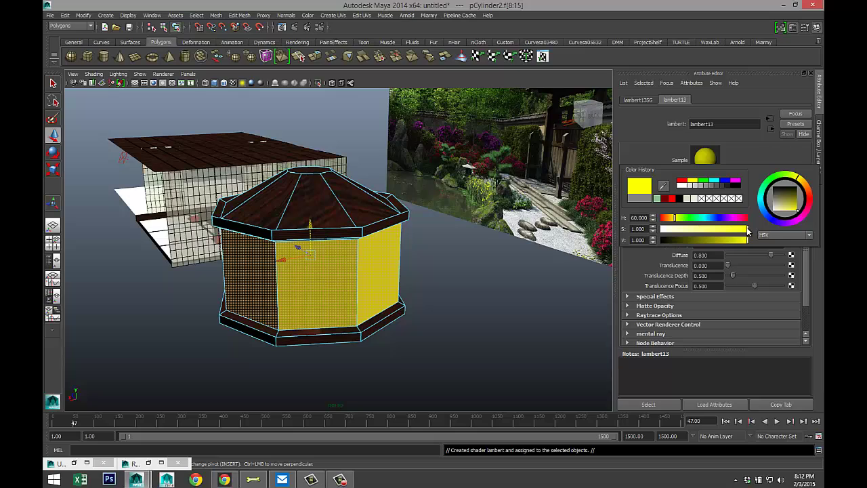
drag(749, 231, 674, 233)
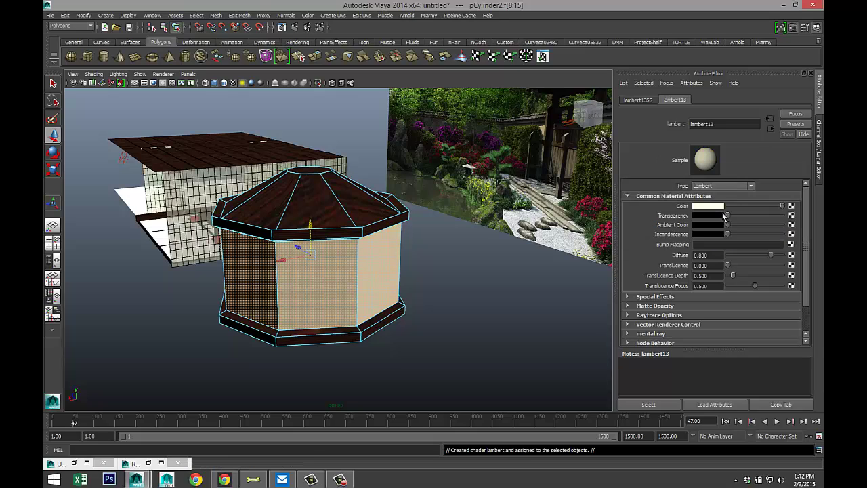
Step: Make the cream wall material of the octagonal prop very slightly transparent
drag(728, 216, 734, 217)
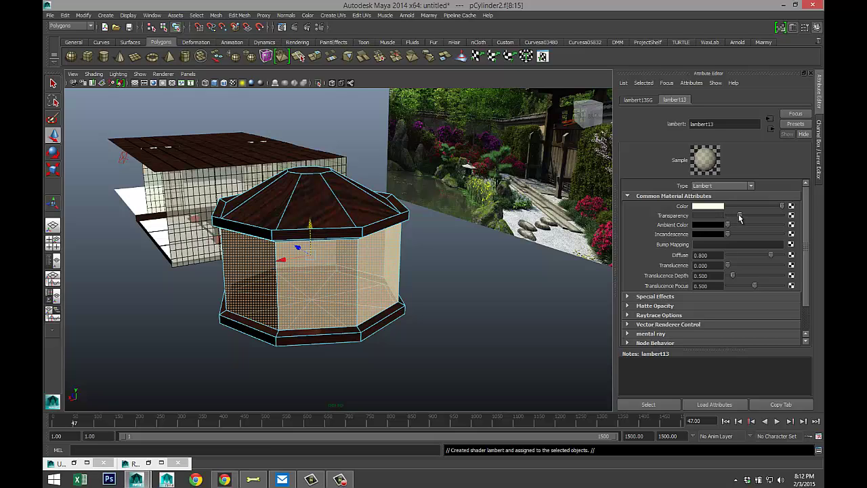
drag(738, 217, 730, 217)
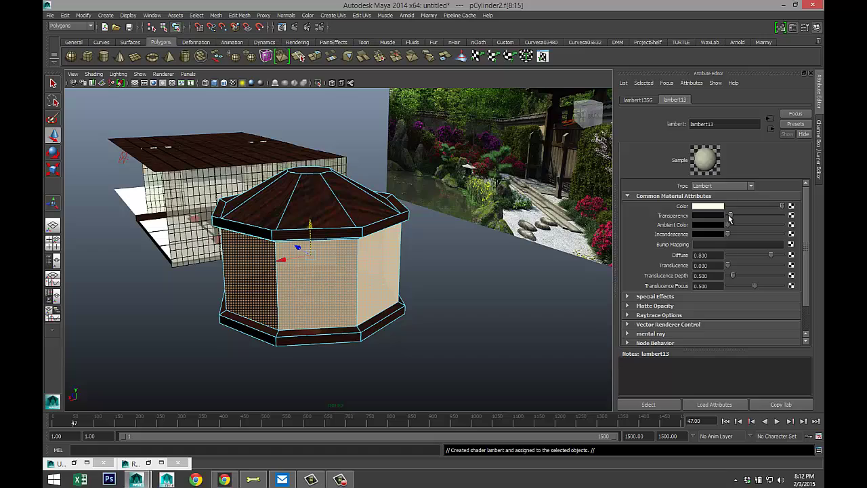
Step: Create a thin, tall polygon cylinder with a radius of about 0.79 and a height of about 35.68
alt+right_drag(483, 262, 476, 275)
alt+drag(434, 258, 450, 304)
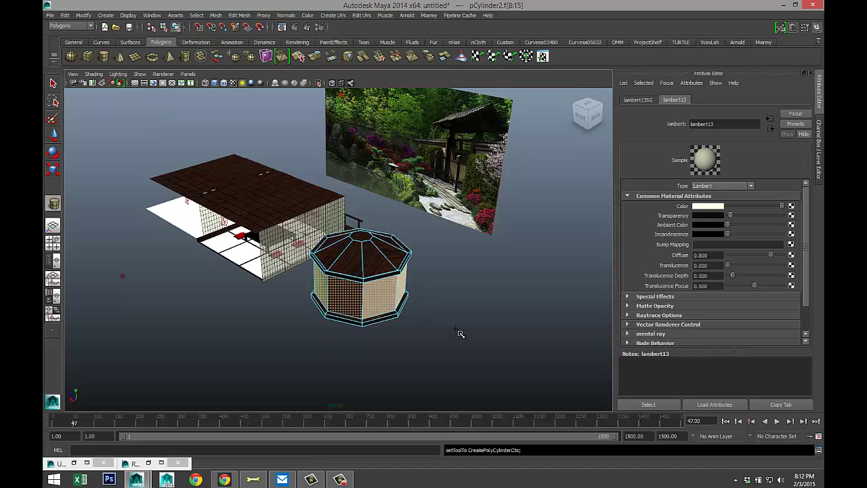
click(466, 352)
drag(467, 343, 478, 252)
drag(449, 279, 343, 230)
Step: Center the thin cylinder on the middle of the octagonal prop in the top view
key(space)
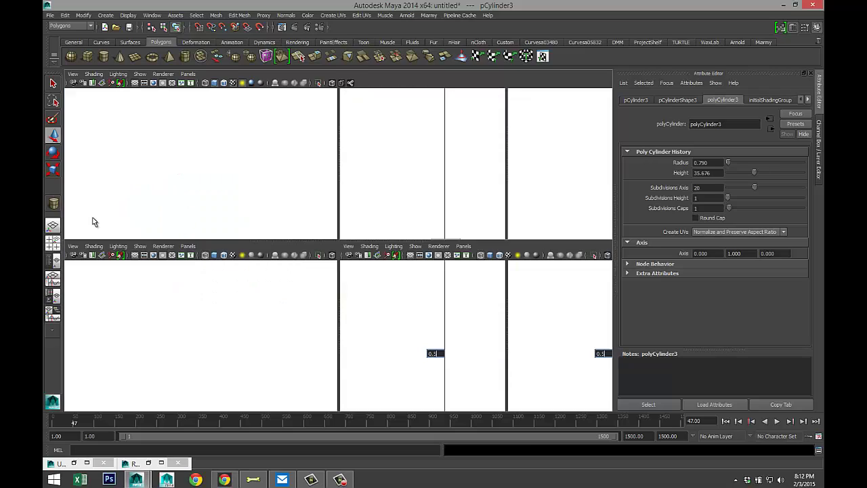
key(space)
key(f)
key(f)
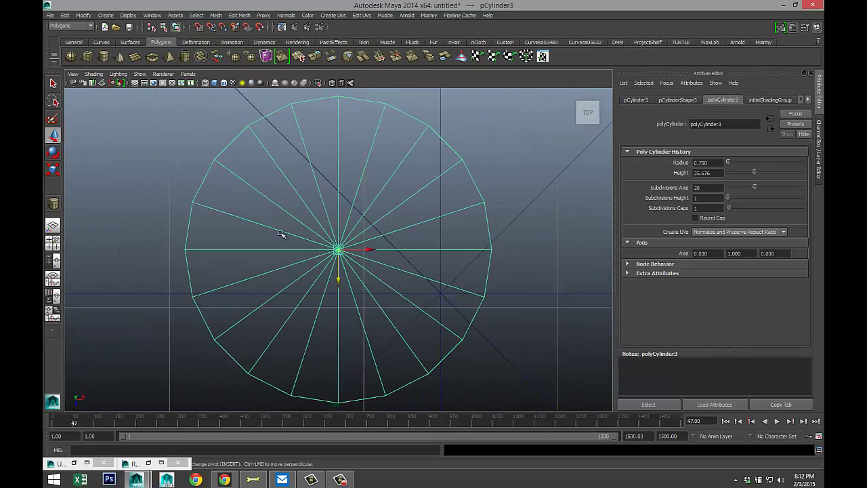
scroll(335, 271, down, 5)
scroll(353, 274, up, 3)
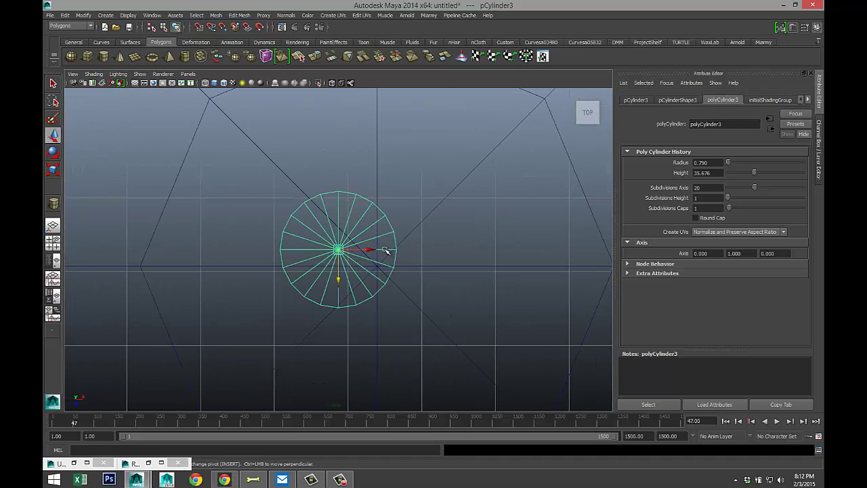
drag(360, 249, 408, 252)
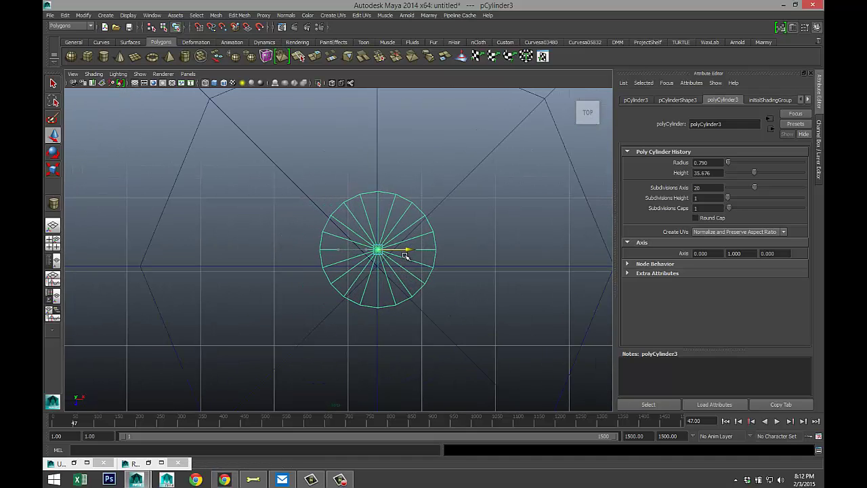
drag(380, 283, 382, 298)
Step: Set the cylinder's axis subdivisions to 40
click(635, 100)
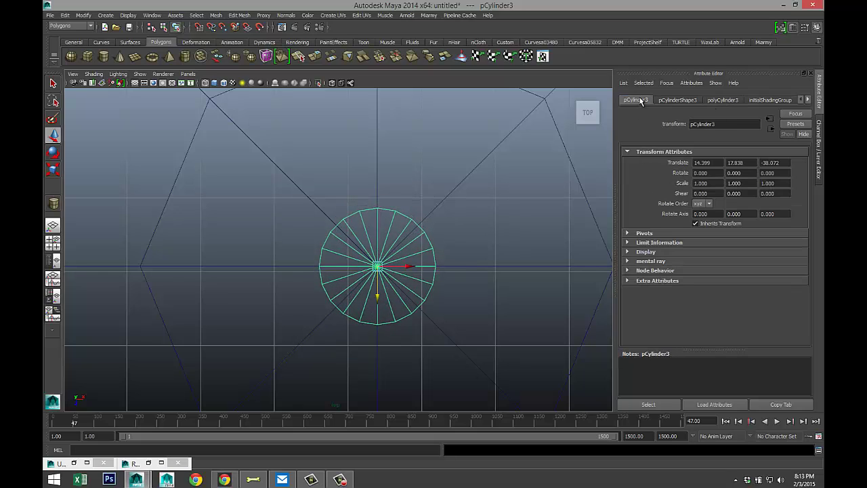
click(731, 99)
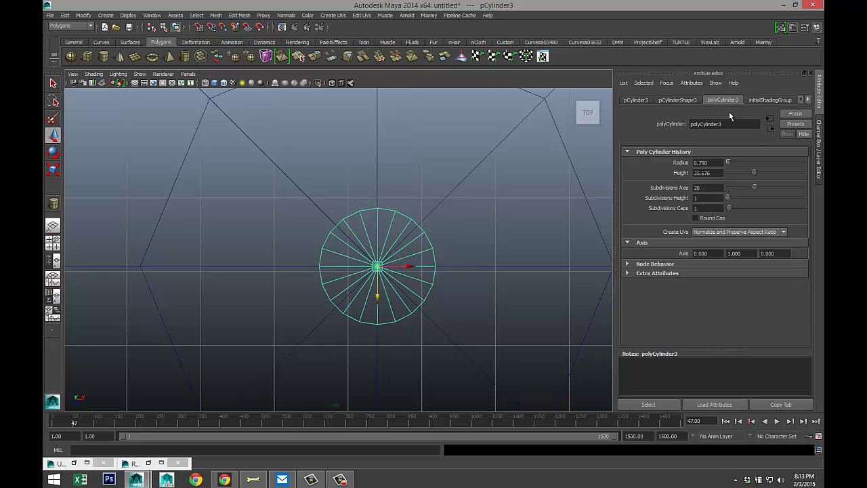
click(712, 187)
text(40)
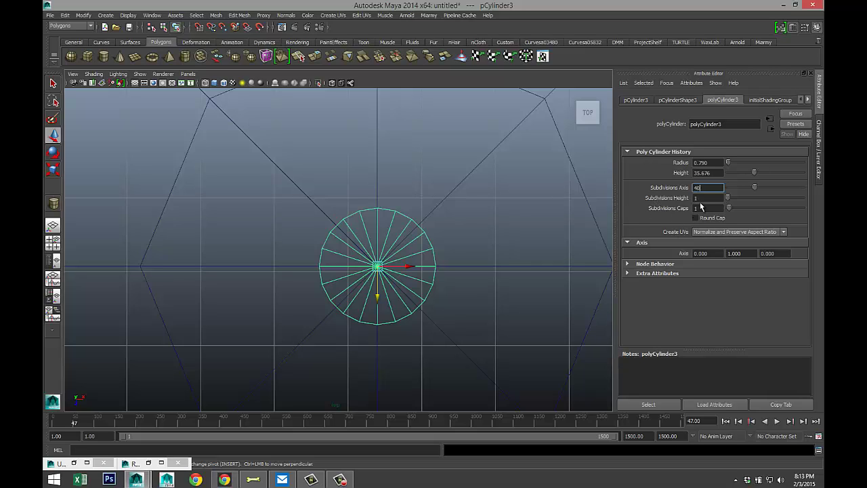
click(701, 200)
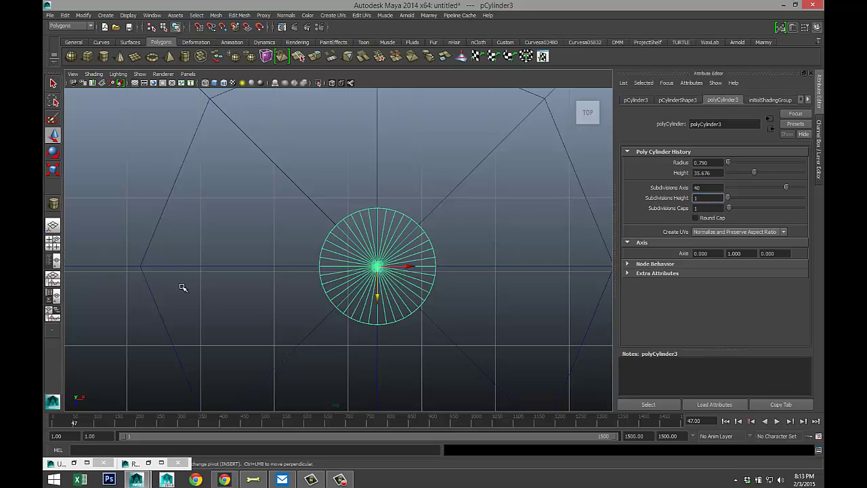
Step: Scale the cylinder down uniformly to roughly half its size as seen from above
click(440, 253)
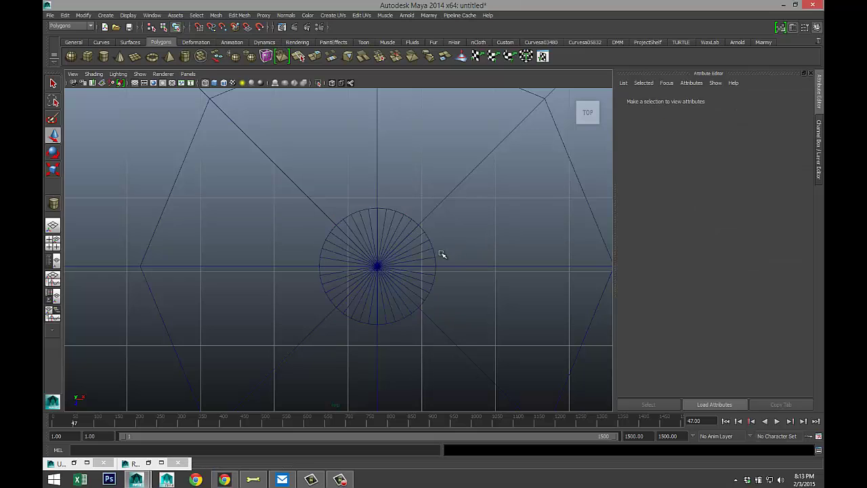
click(429, 273)
key(r)
drag(377, 267, 105, 233)
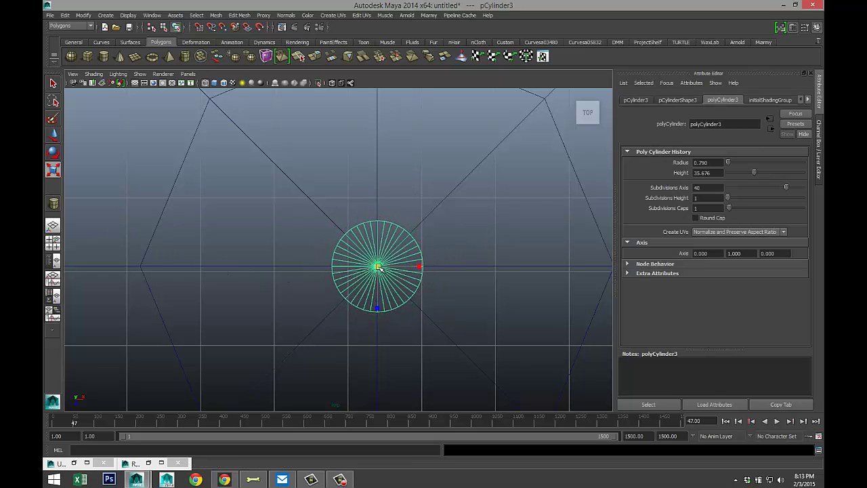
drag(378, 268, 66, 170)
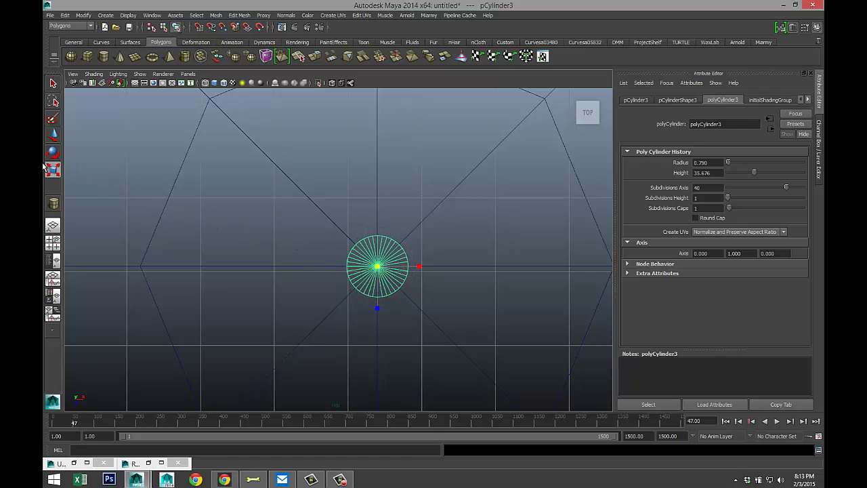
Step: Raise the cylinder in the front view until its lower end sits on the flat top of the prop's roof
click(53, 242)
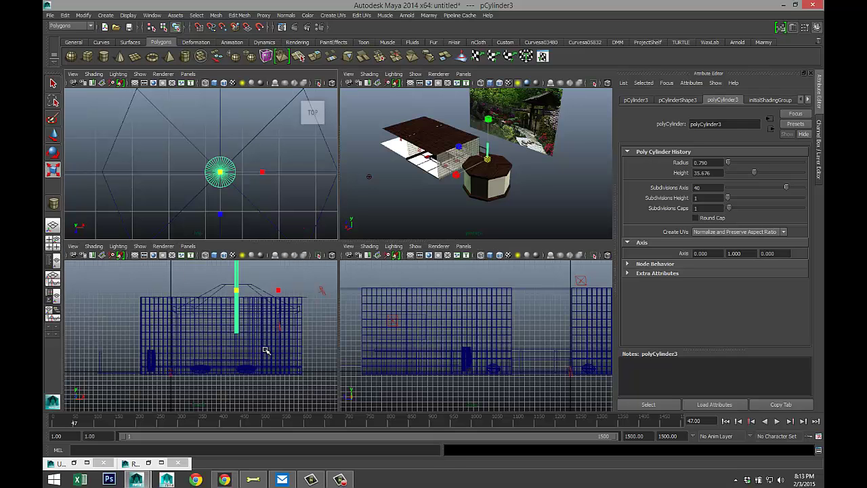
key(space)
key(f)
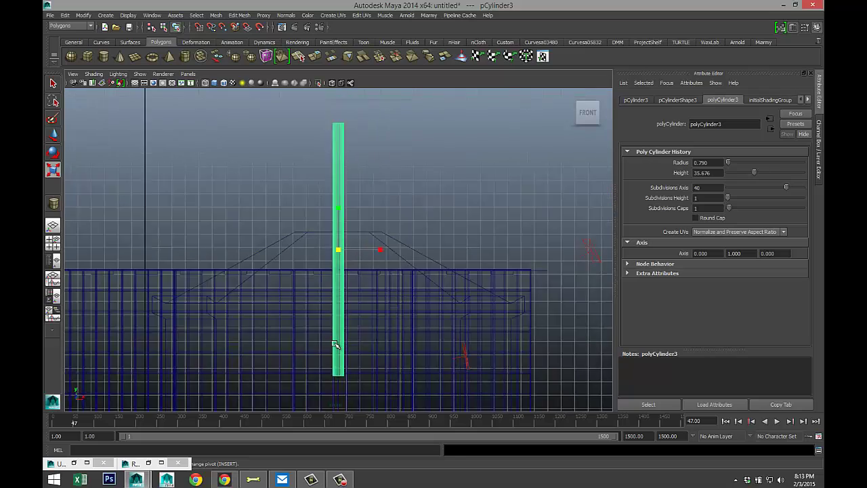
key(w)
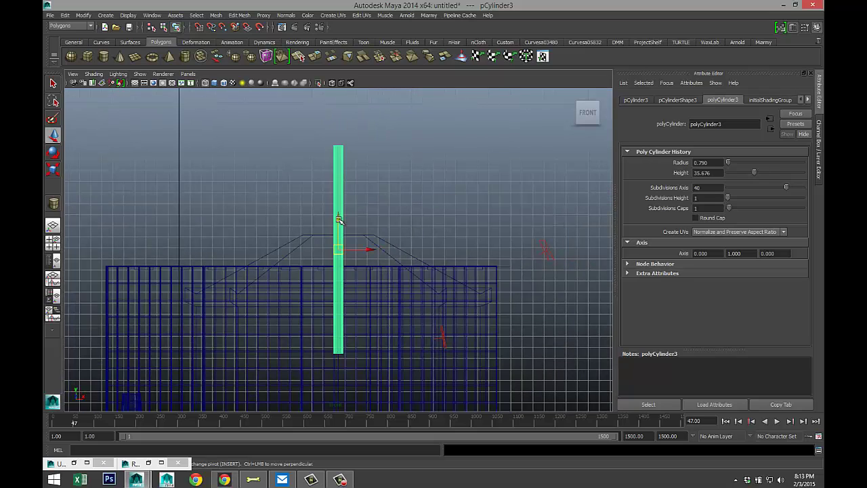
drag(338, 220, 353, 102)
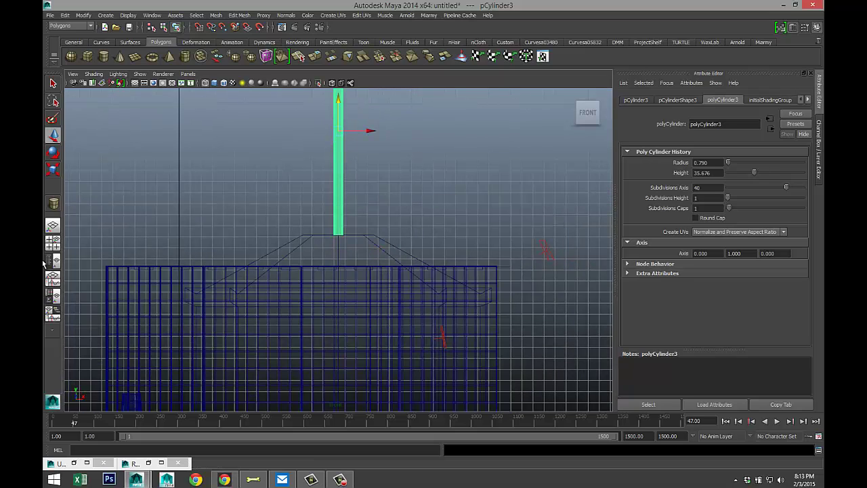
Step: Combine the thin cylinder and the octagonal prop into one mesh and center its pivot
key(space)
key(space)
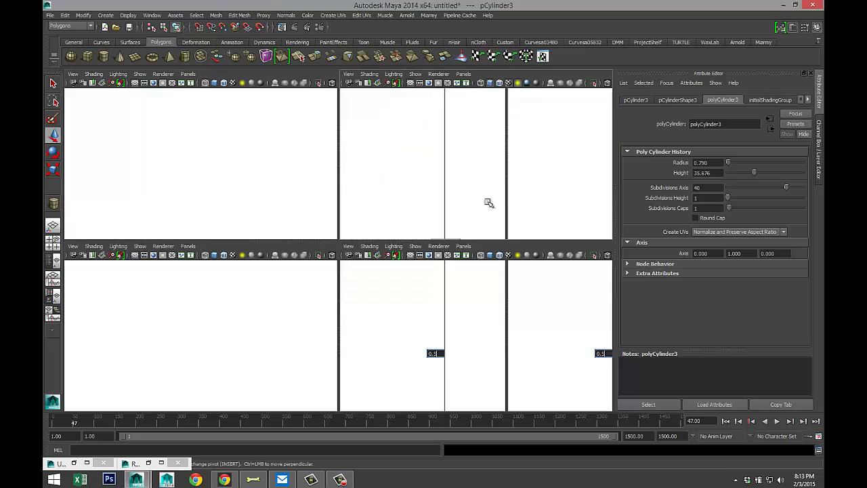
alt+right_drag(455, 236, 430, 266)
alt+drag(430, 267, 431, 249)
click(439, 296)
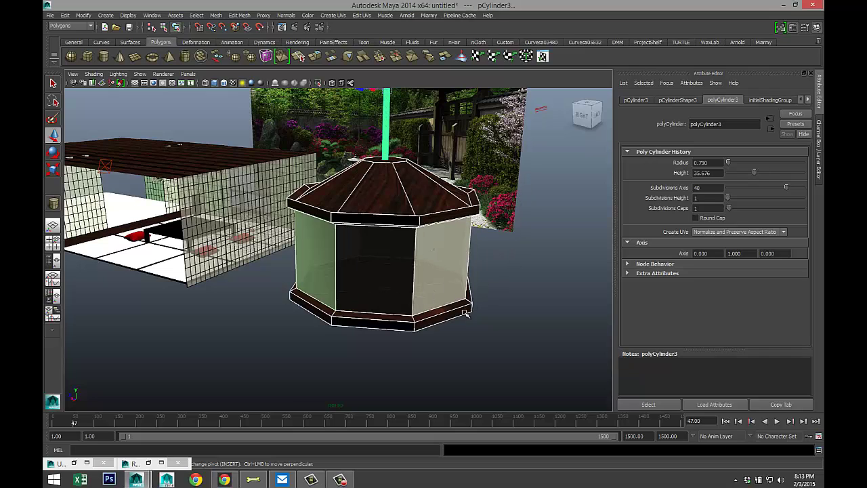
key(e)
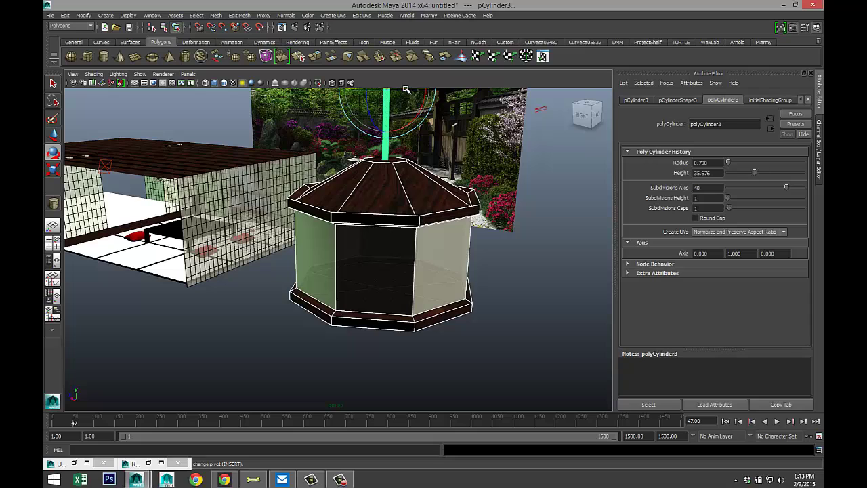
drag(407, 91, 420, 279)
scroll(421, 279, down, 6)
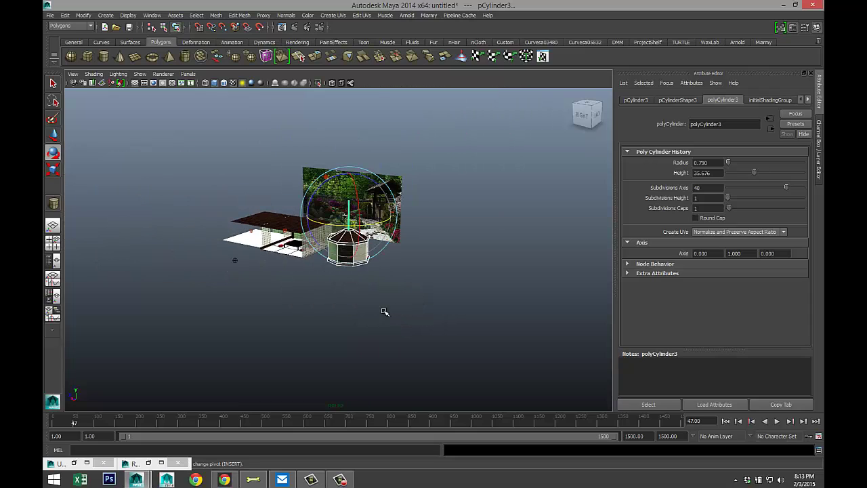
alt+middle_drag(313, 323, 383, 366)
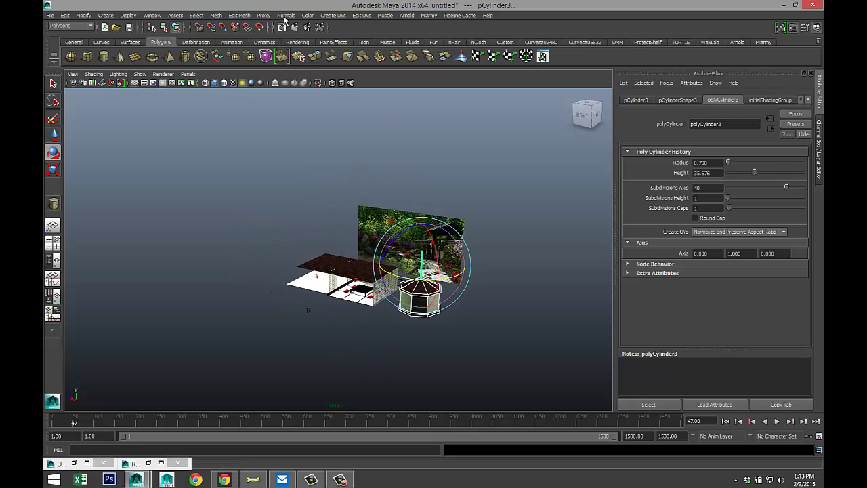
click(216, 15)
click(237, 28)
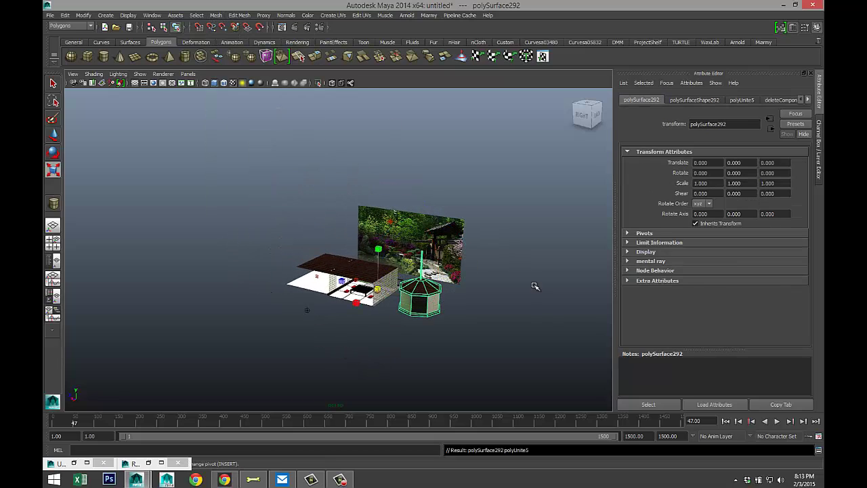
click(83, 15)
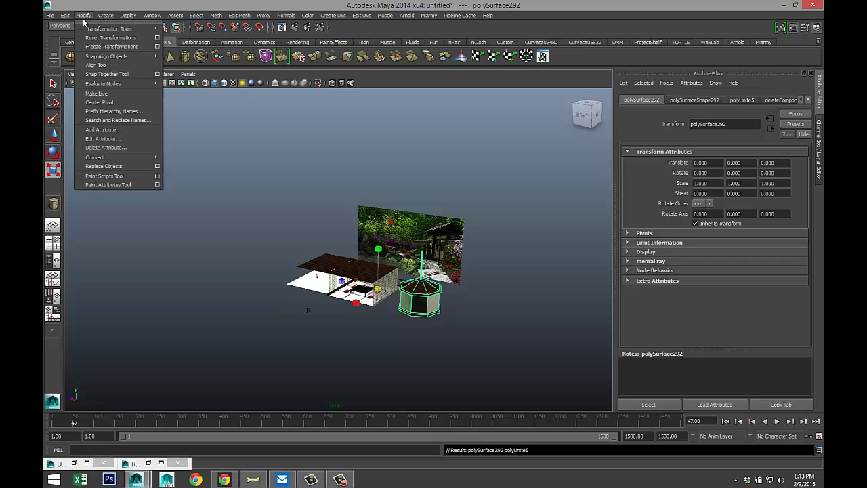
click(120, 103)
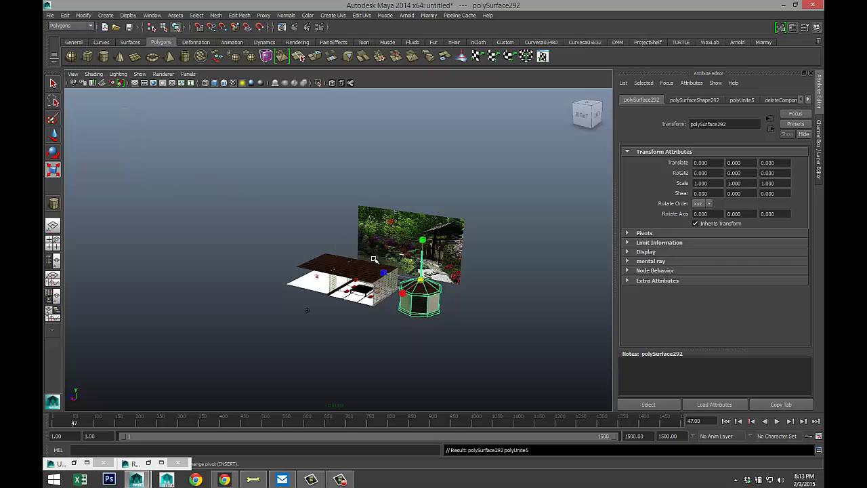
Step: Scale the combined prop uniformly to about 0.263 and move it inside the house
drag(421, 279, 371, 254)
key(w)
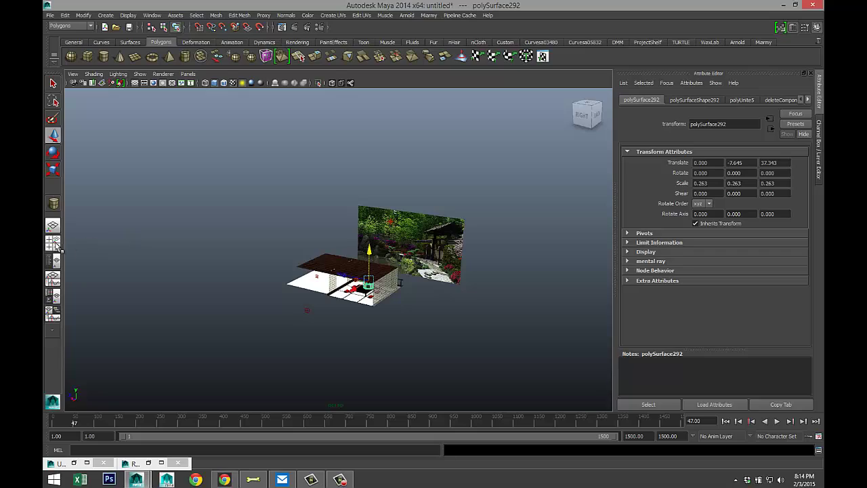
Step: Center the prop between the four cushions in the top view, at about X -2.83 and Z 43.61
key(space)
key(space)
key(f)
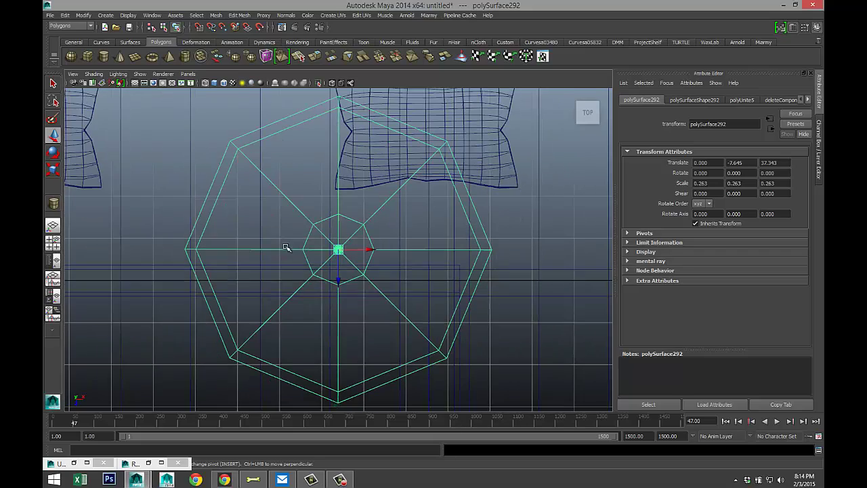
scroll(343, 288, down, 6)
scroll(345, 292, down, 1)
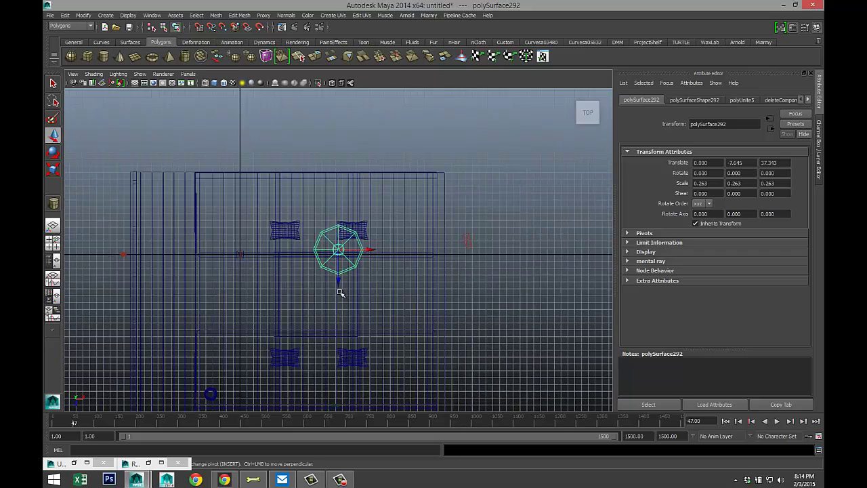
drag(338, 280, 337, 323)
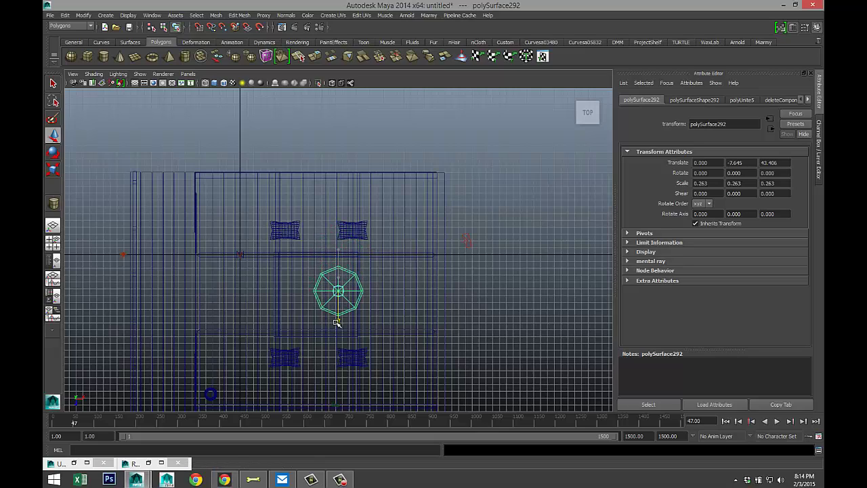
drag(368, 292, 320, 320)
key(f)
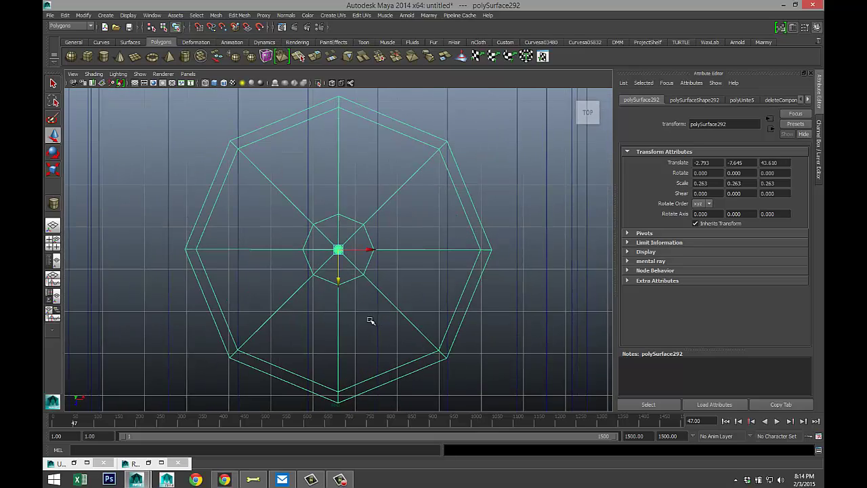
scroll(369, 313, down, 3)
scroll(369, 313, down, 2)
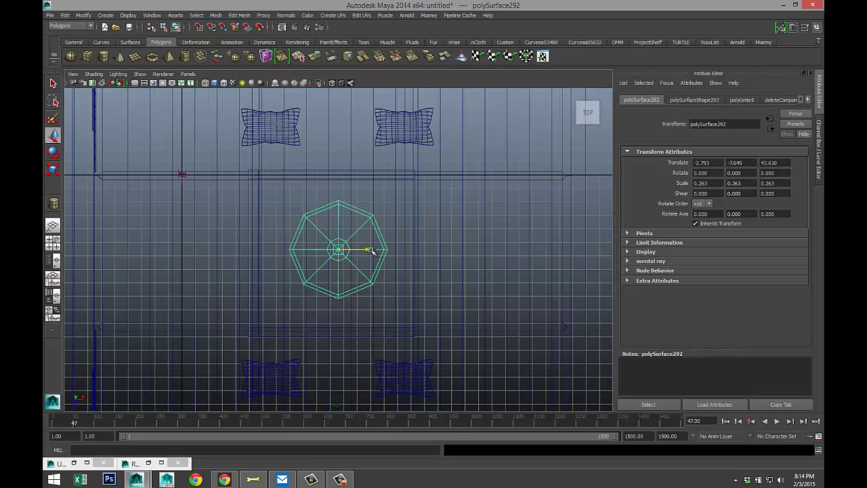
drag(371, 251, 301, 256)
Step: Scale the prop uniformly to about 0.157 and frame it in the perspective view
key(r)
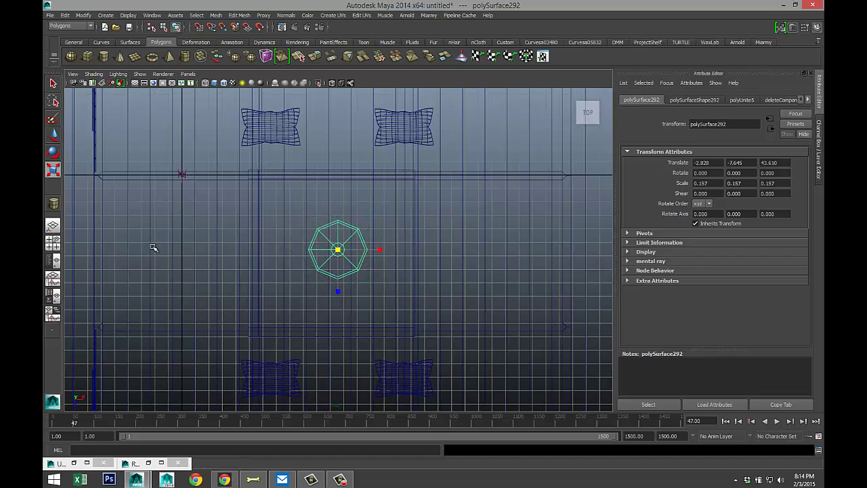
click(54, 242)
key(space)
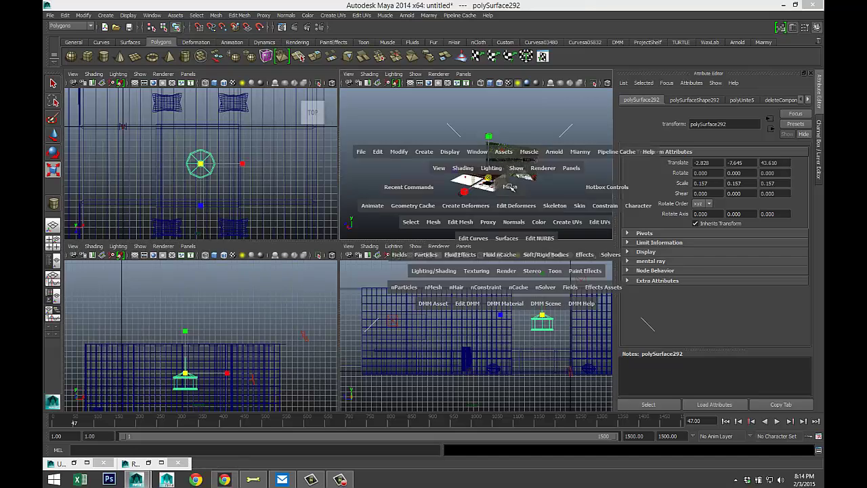
key(f)
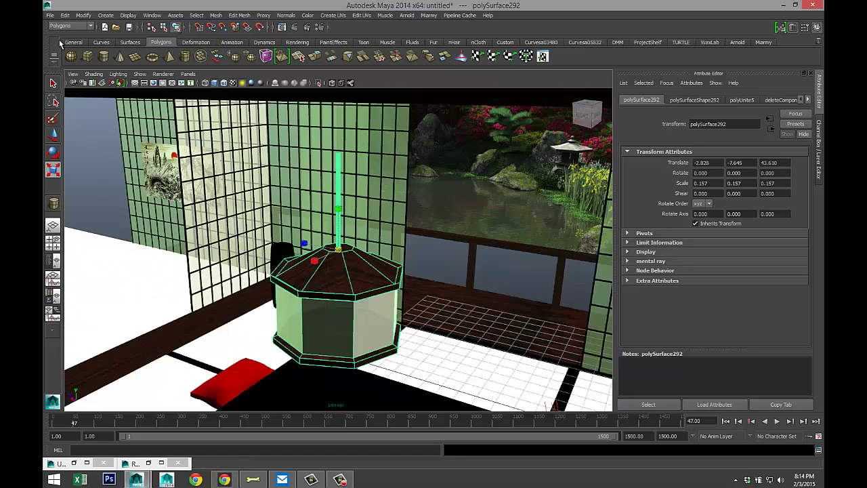
Step: Restore the bookmarked interior camera view and raise the octagonal lamp toward the ceiling, to about Y -5.26
click(74, 42)
click(73, 74)
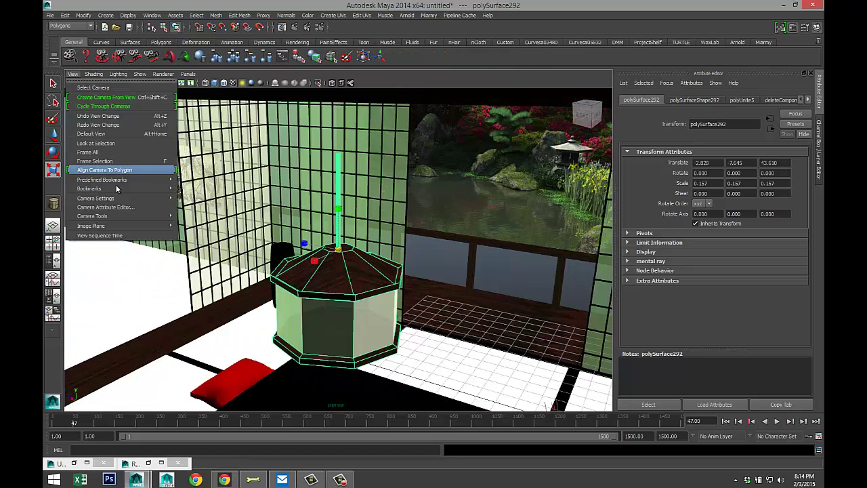
mouse_move(118, 188)
click(194, 189)
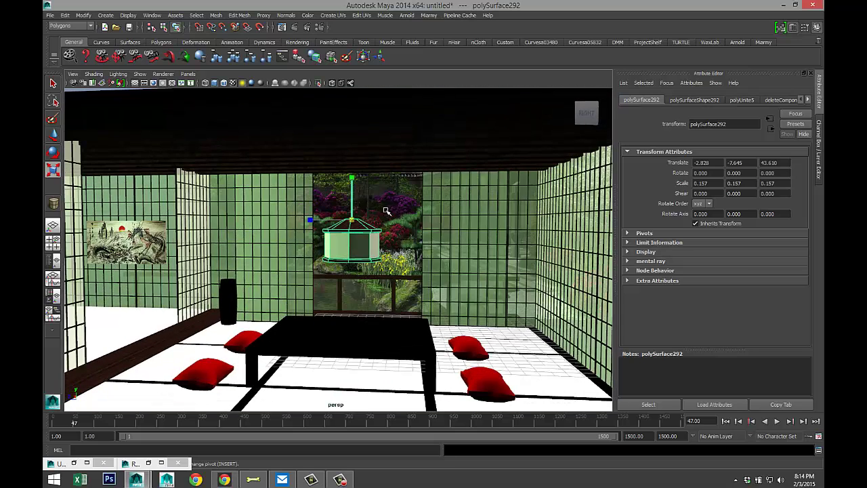
key(w)
drag(352, 179, 363, 160)
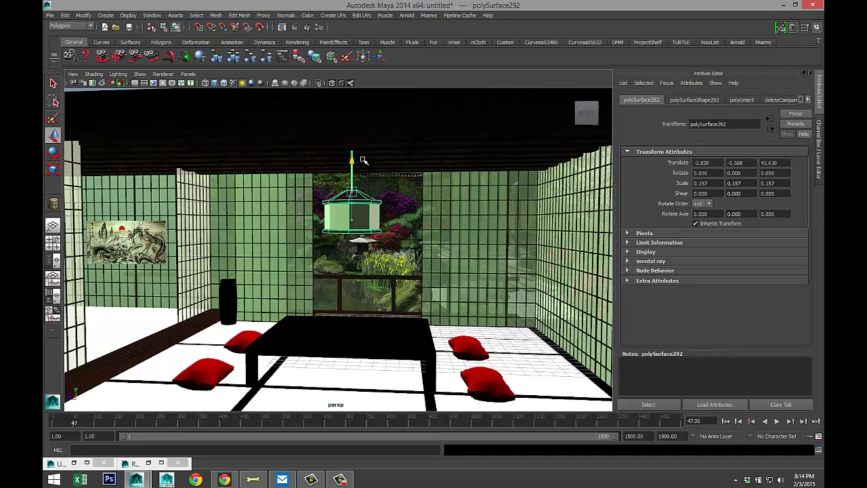
drag(362, 160, 364, 157)
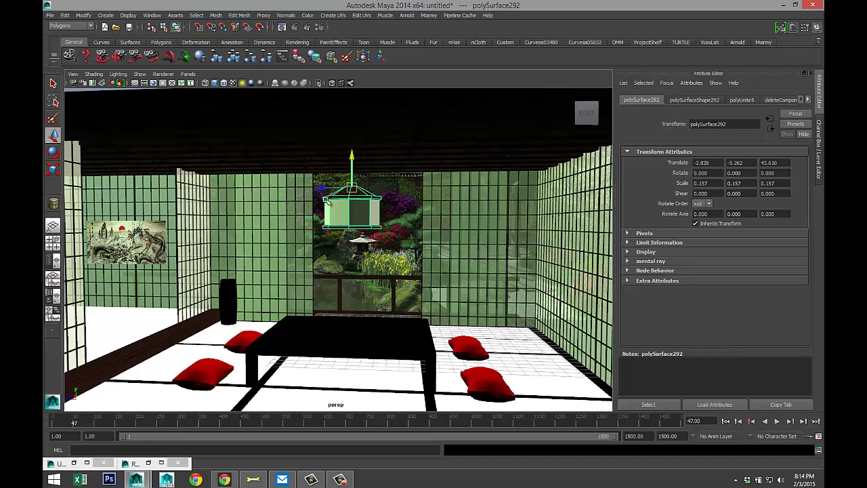
Step: Create a point light and align it with the hanging lamp in the side view, at about Y 11.70 and Z 5.57
click(106, 14)
mouse_move(133, 56)
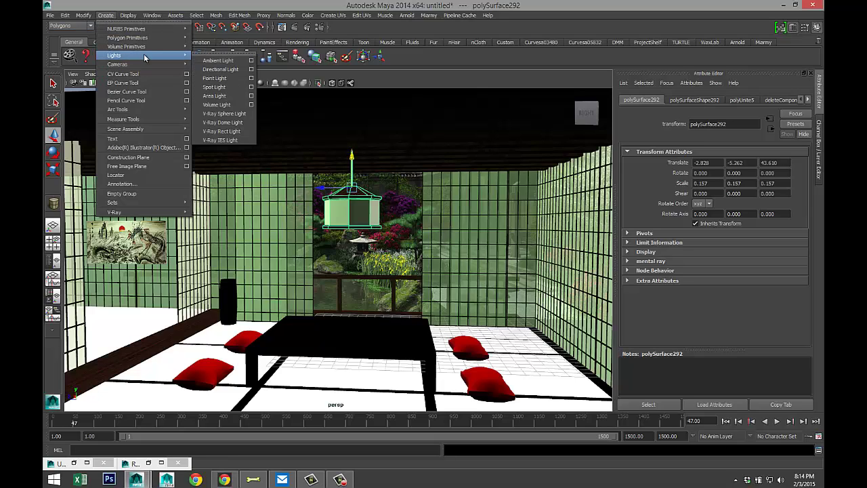
click(221, 79)
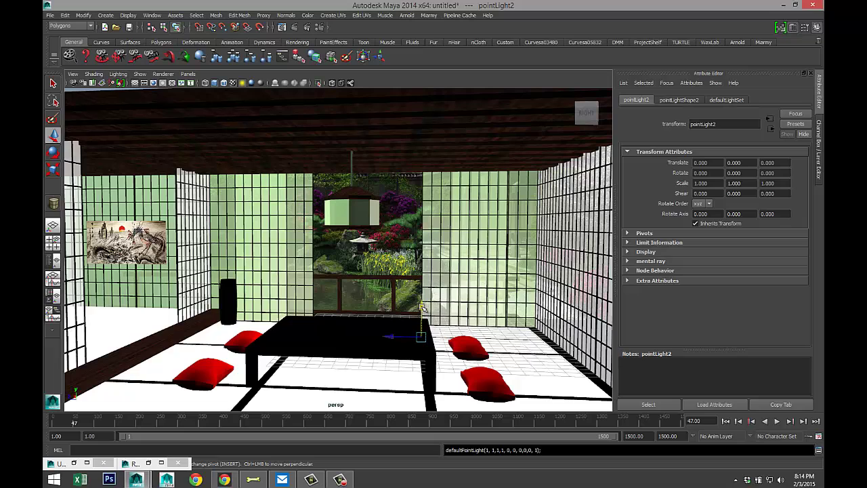
drag(421, 309, 421, 182)
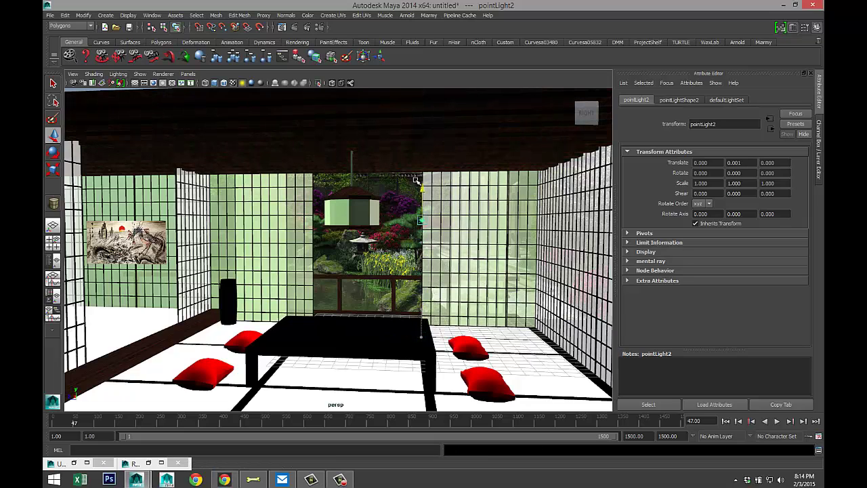
click(53, 241)
key(space)
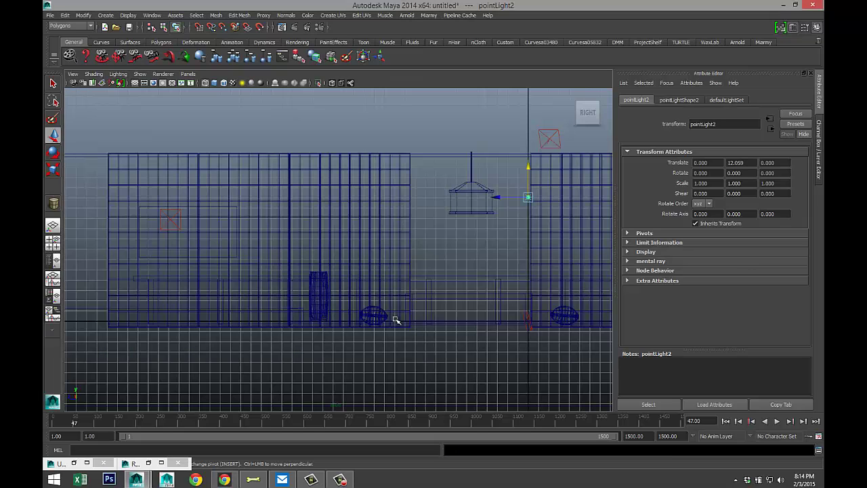
drag(499, 196, 439, 203)
drag(471, 171, 474, 183)
click(440, 201)
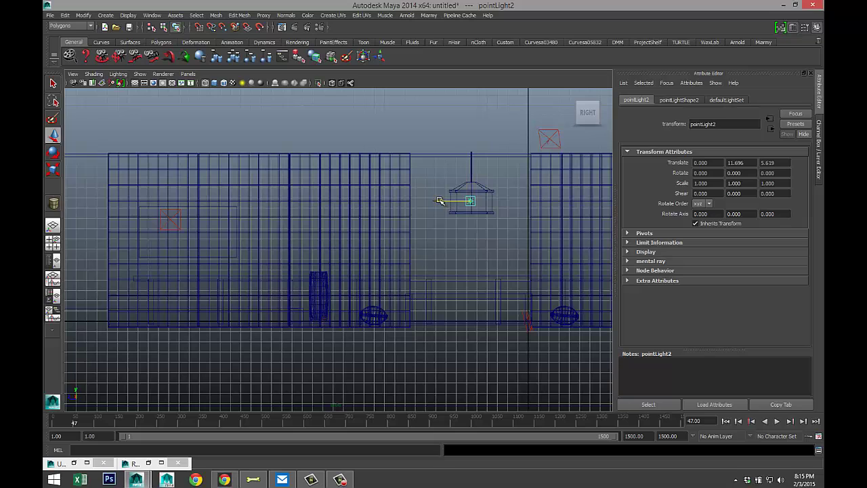
Step: Center the point light inside the octagonal lamp in the top view, at about X 11.53, and return to the perspective view
click(52, 242)
key(space)
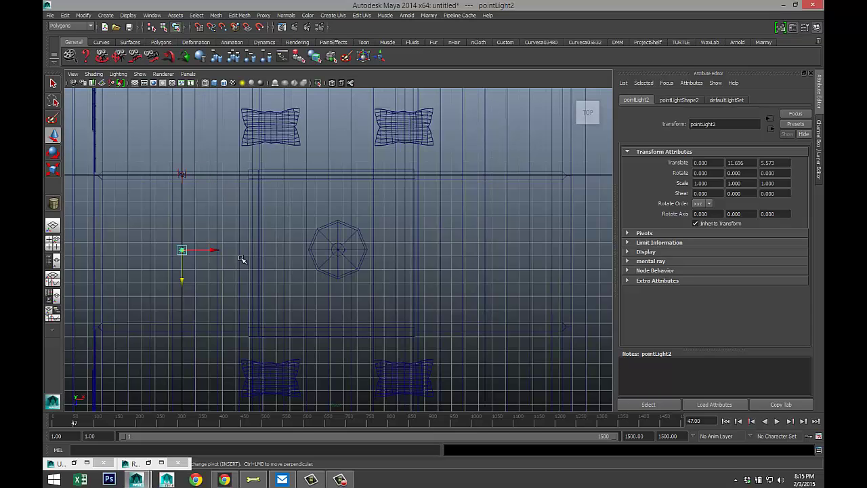
drag(212, 251, 367, 261)
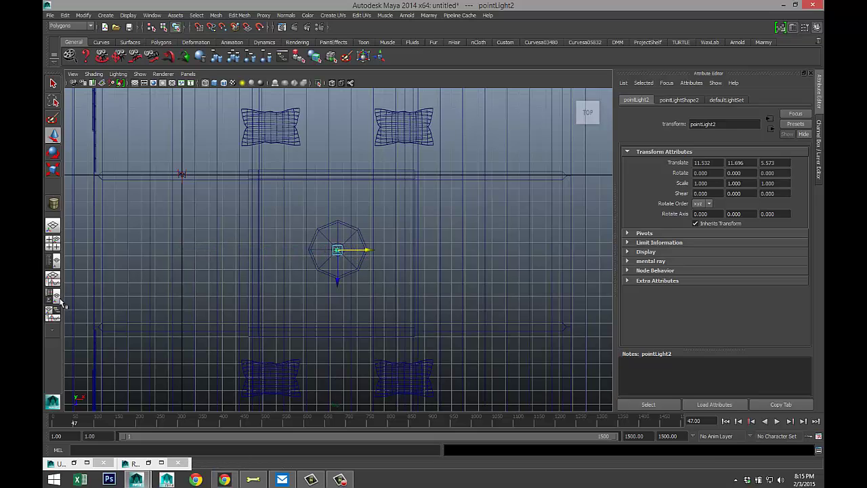
click(53, 242)
key(space)
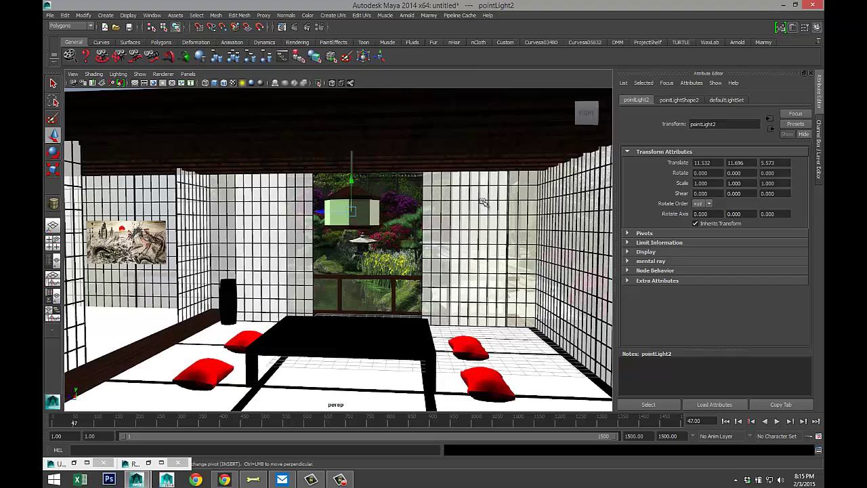
Step: Set the point light's intensity to 0.5 and its color to a pale, desaturated green with hue 120
click(679, 99)
double_click(704, 216)
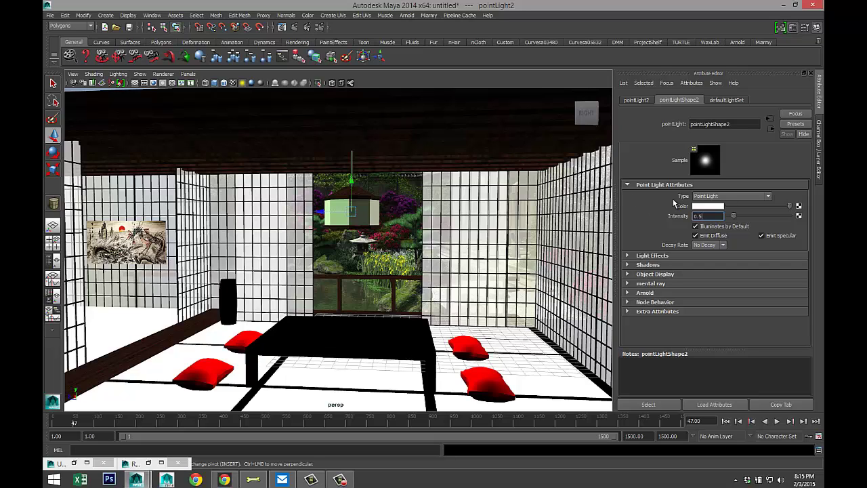
click(705, 206)
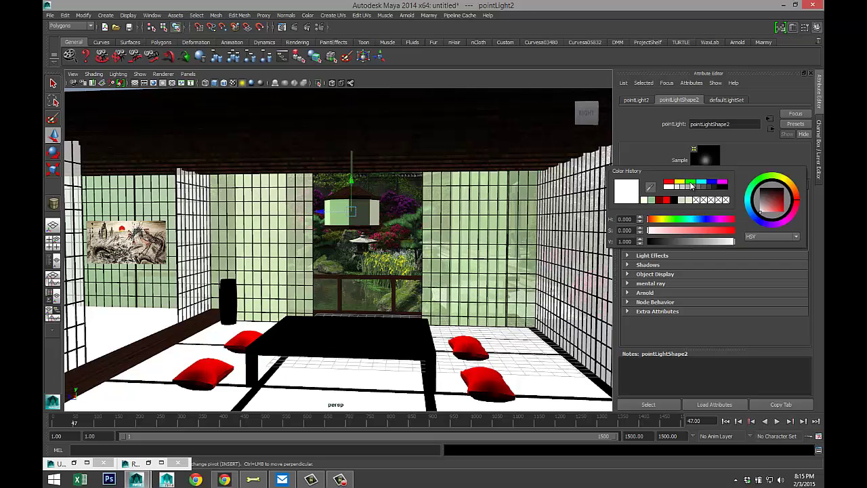
click(690, 183)
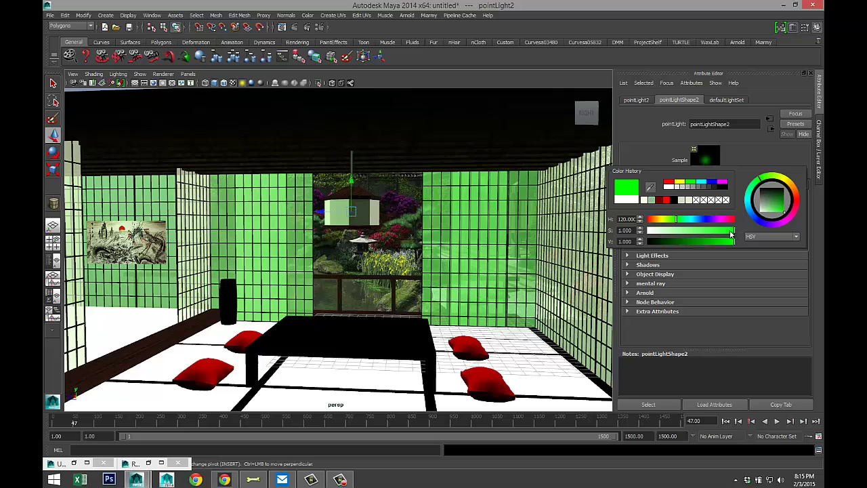
drag(731, 232, 674, 236)
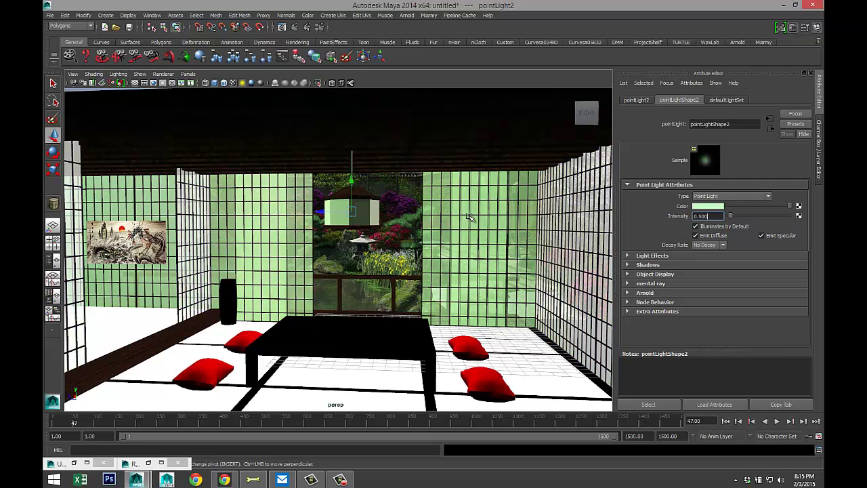
Step: Recall the bookmarked interior camera view and render the perspective view with mental ray
click(73, 75)
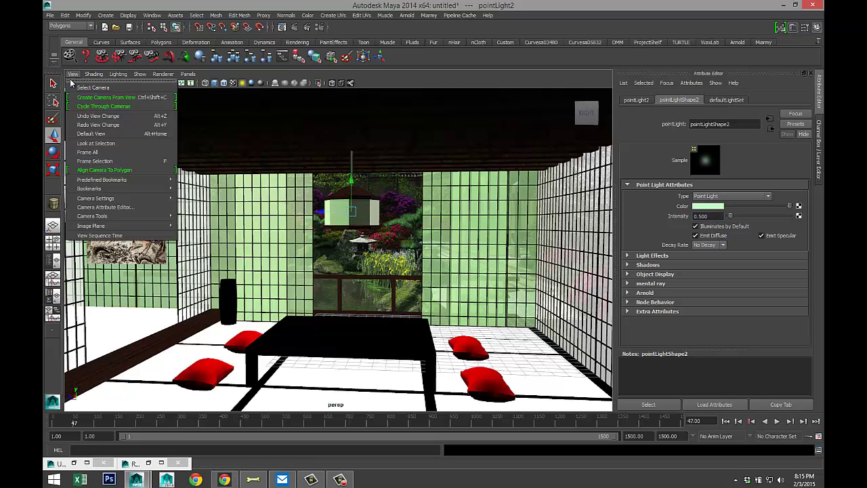
mouse_move(133, 188)
click(196, 189)
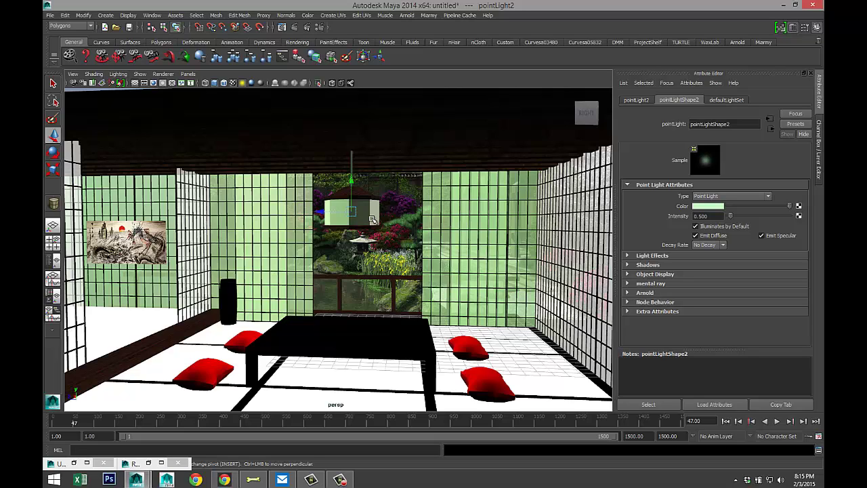
key(6)
key(7)
click(295, 27)
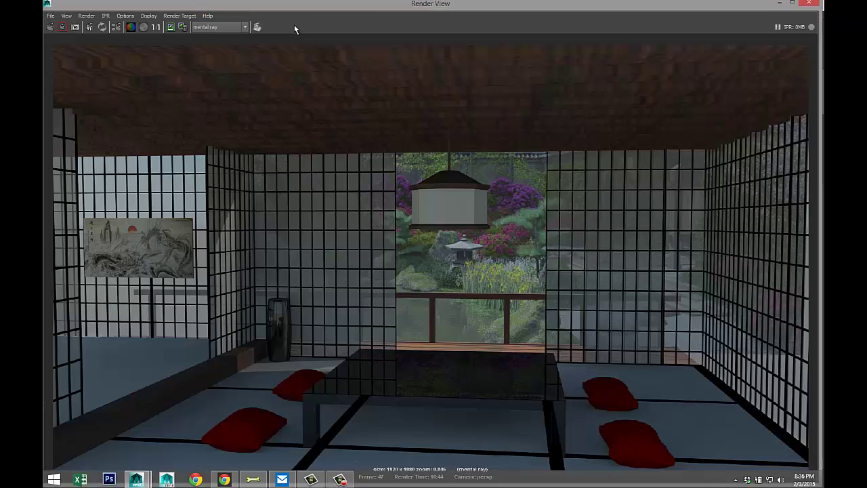